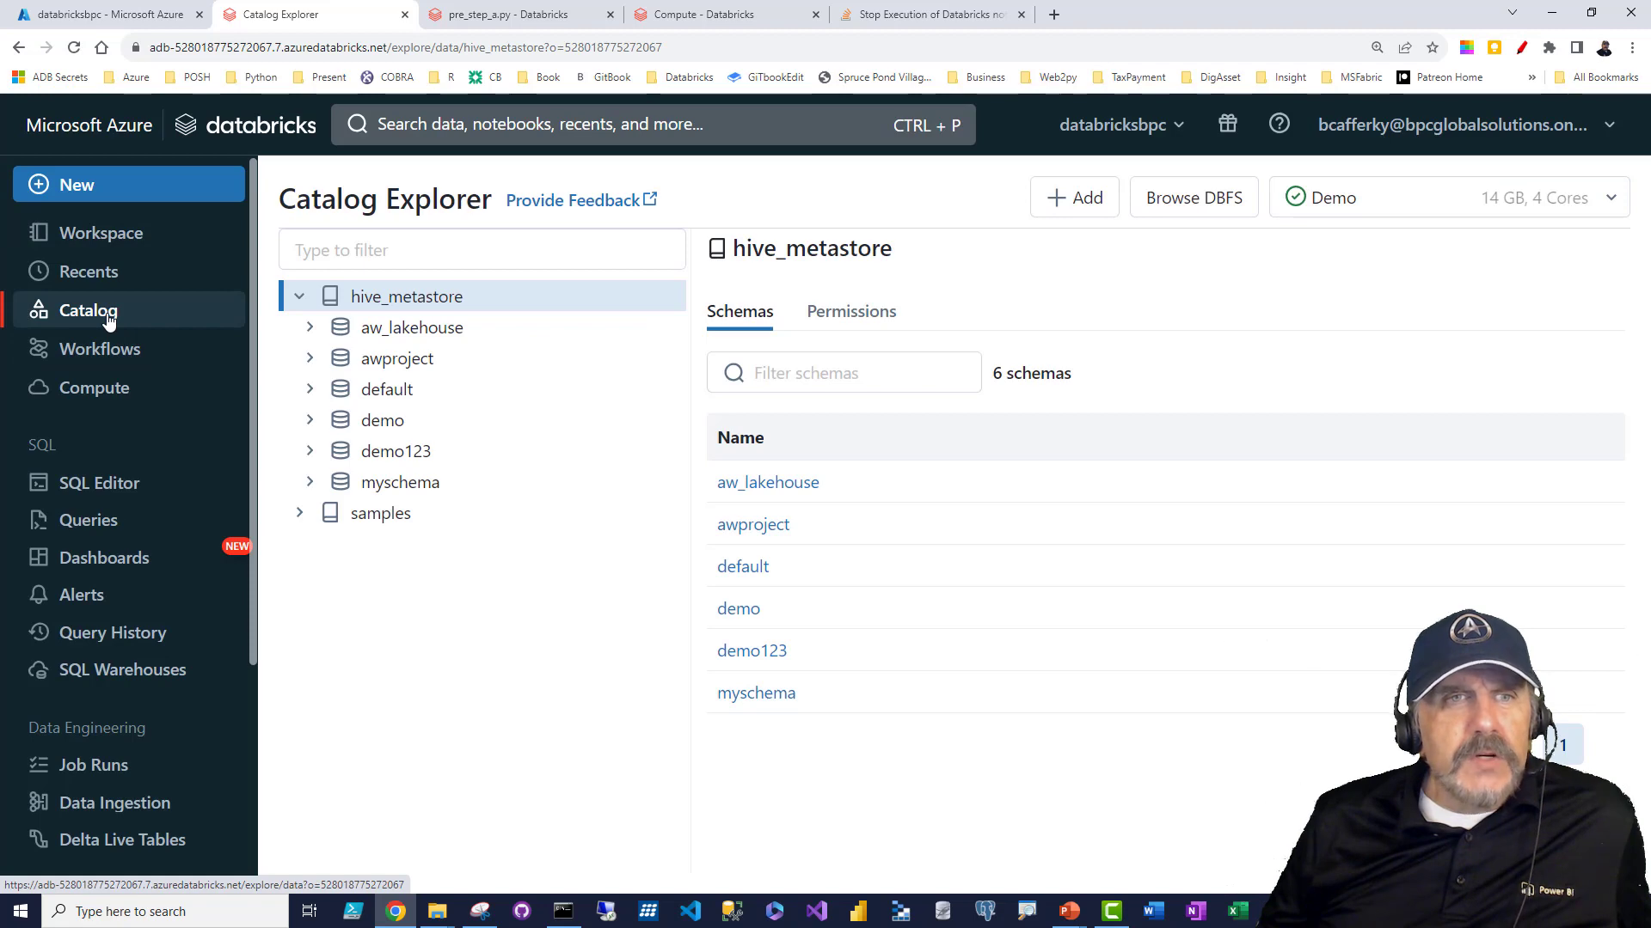
- Start adding data from the Catalog Explorer, with DBFS as the data source
click(108, 320)
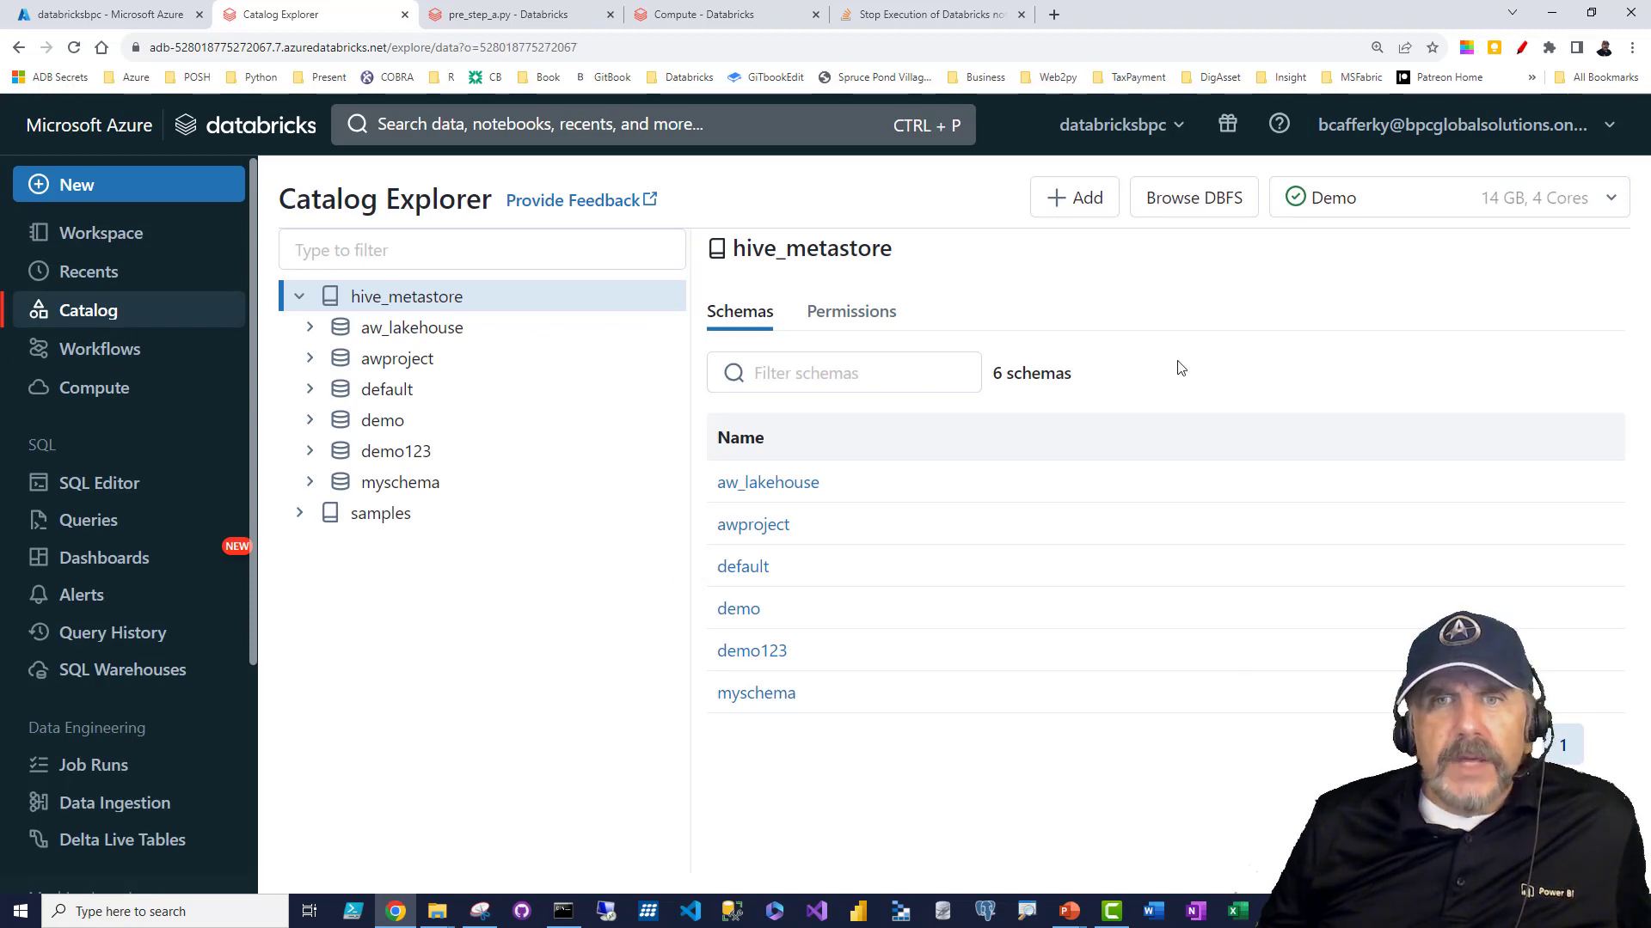
click(1076, 222)
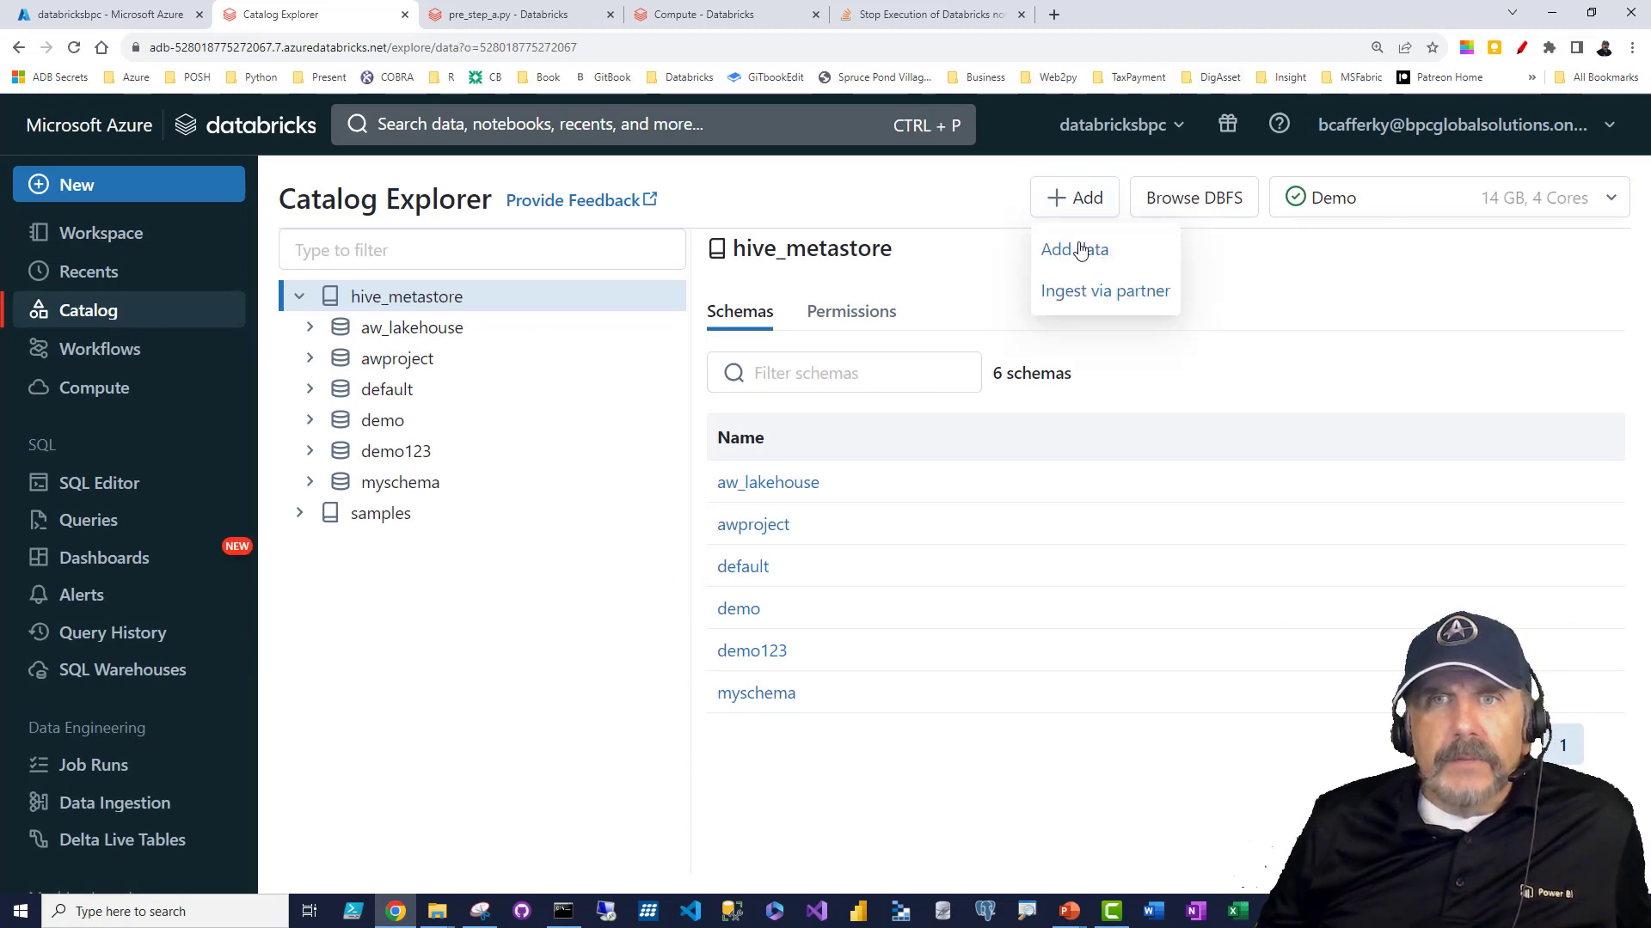
click(1080, 261)
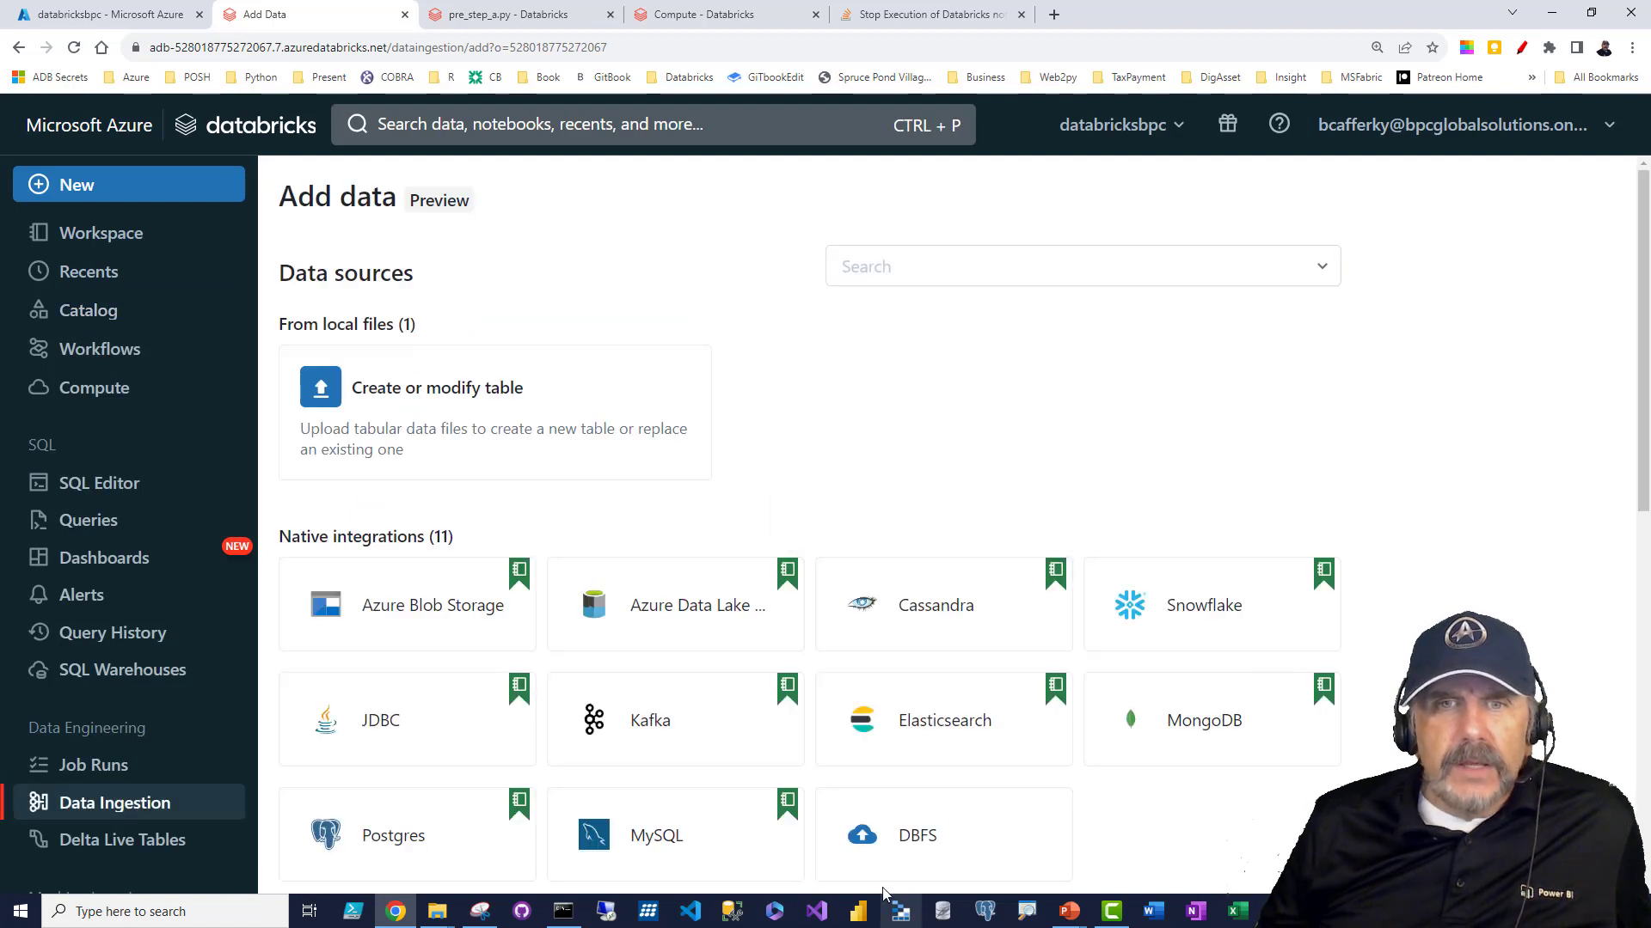
click(915, 850)
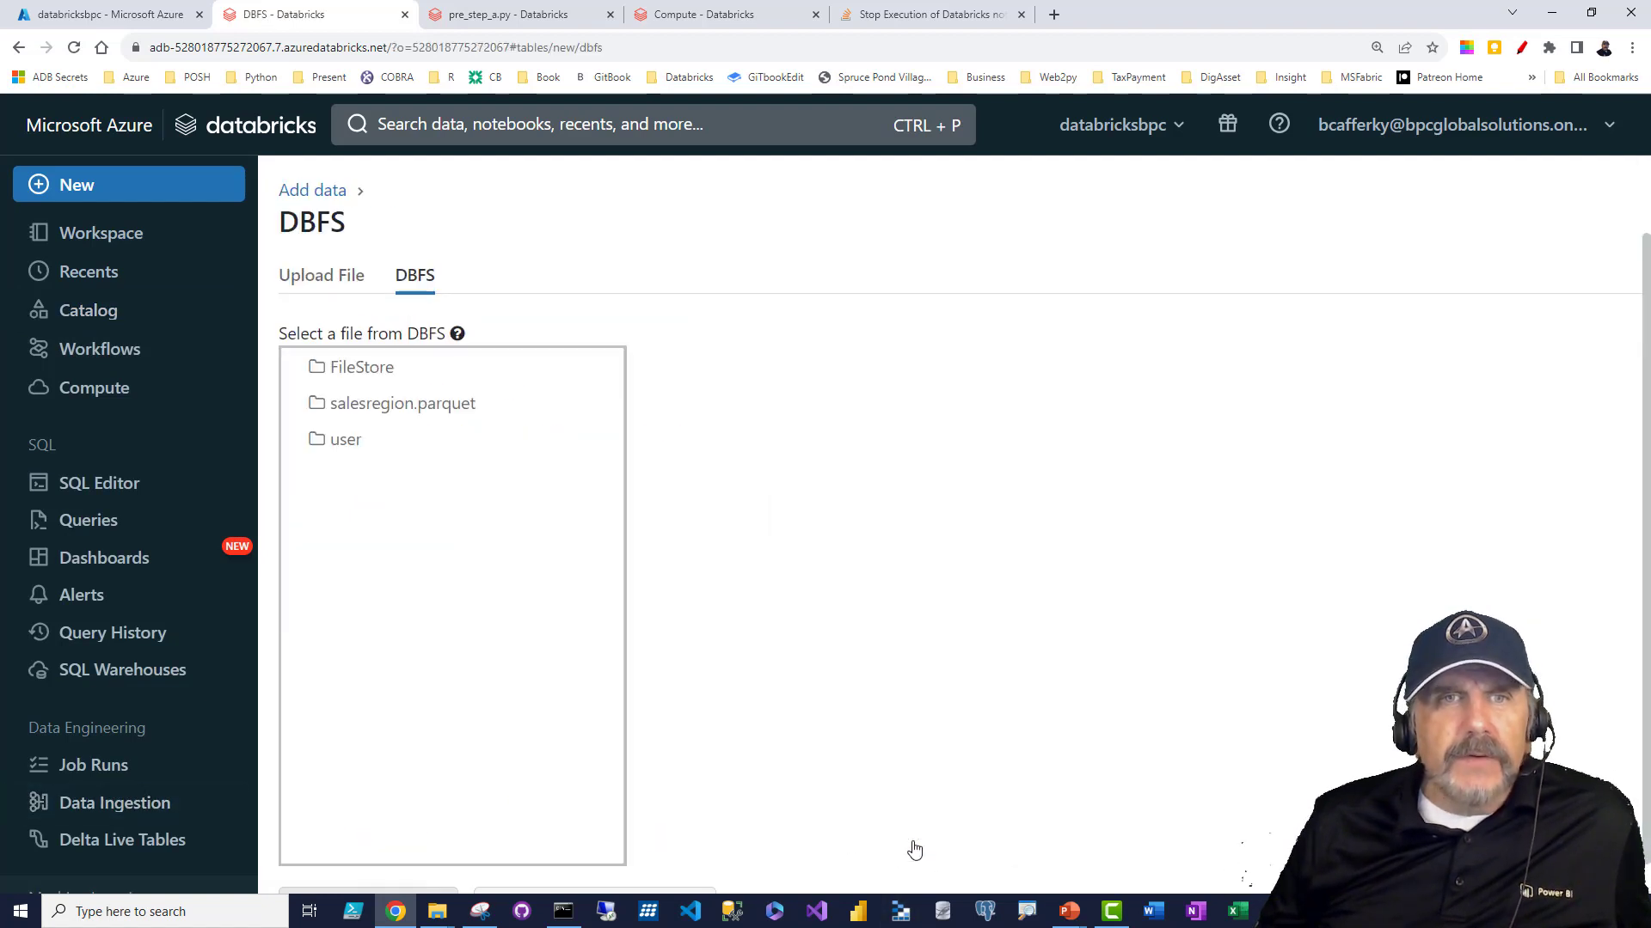
- Upload DimSalesTerritory.csv to the default /FileStore/tables/ directory on DBFS
click(305, 277)
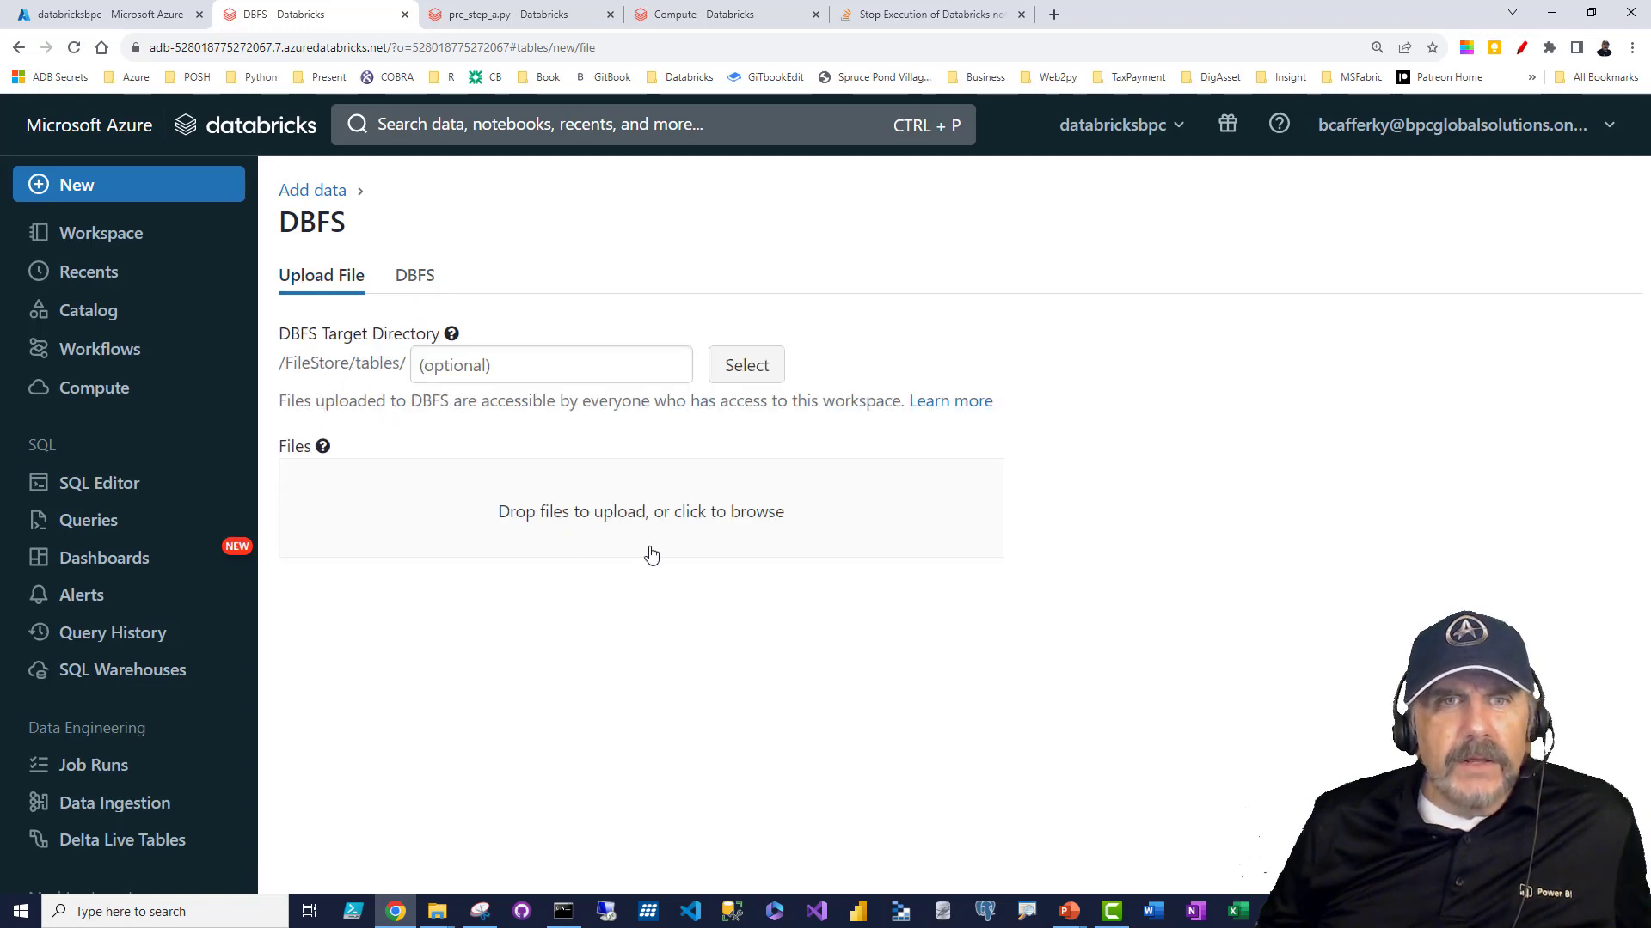
click(679, 513)
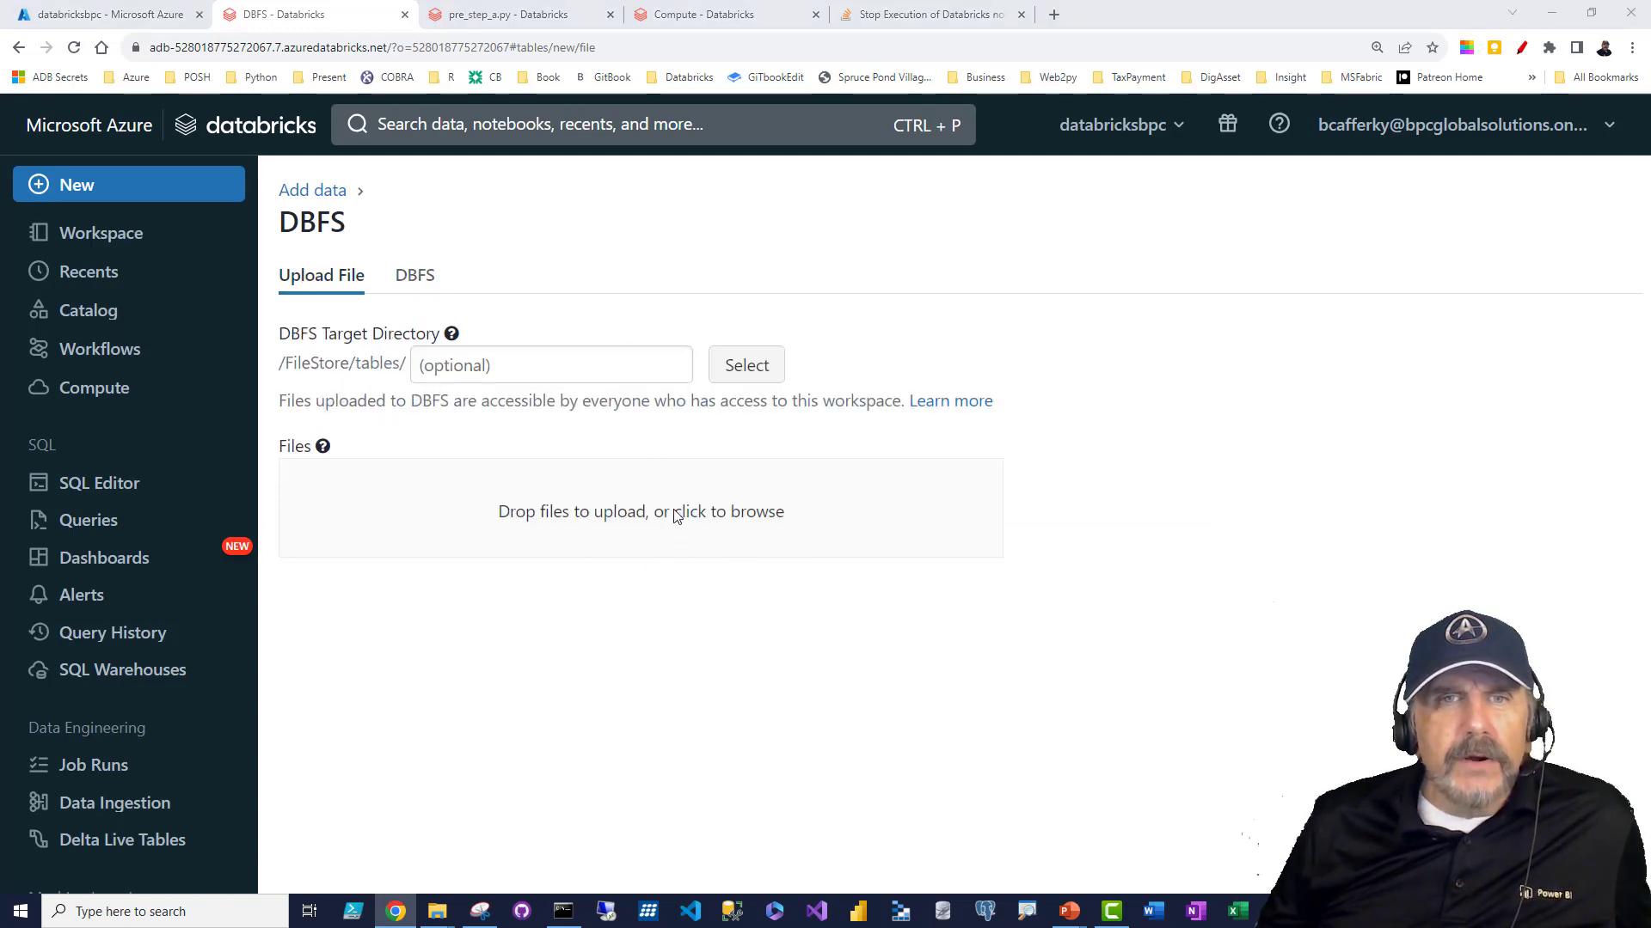
click(328, 144)
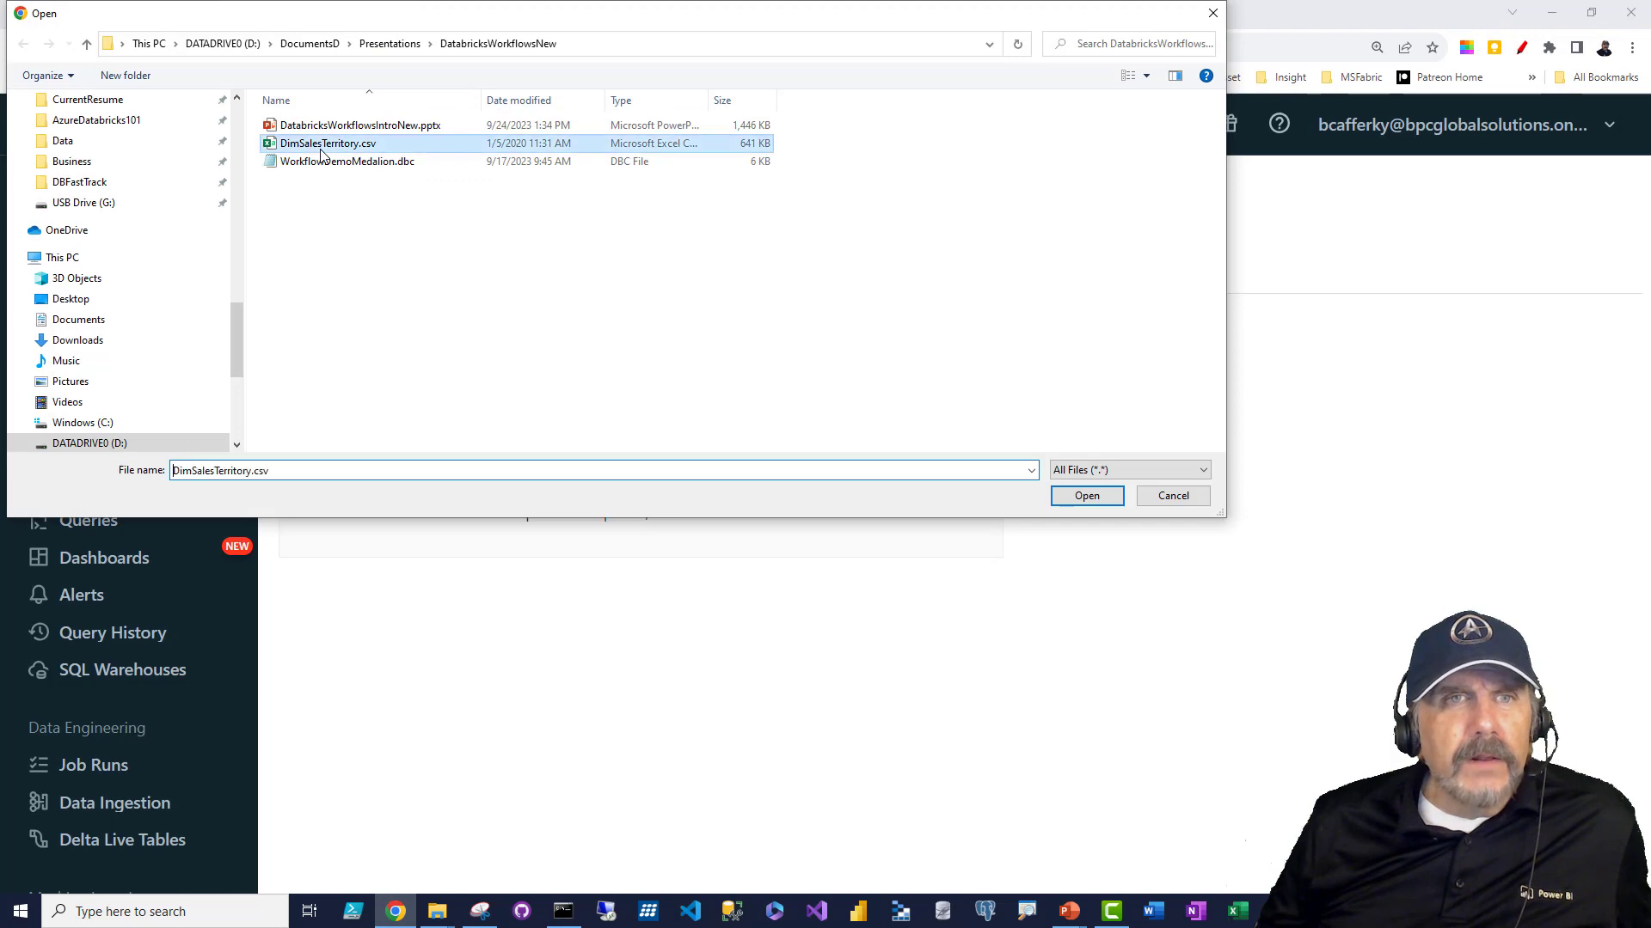
click(1086, 496)
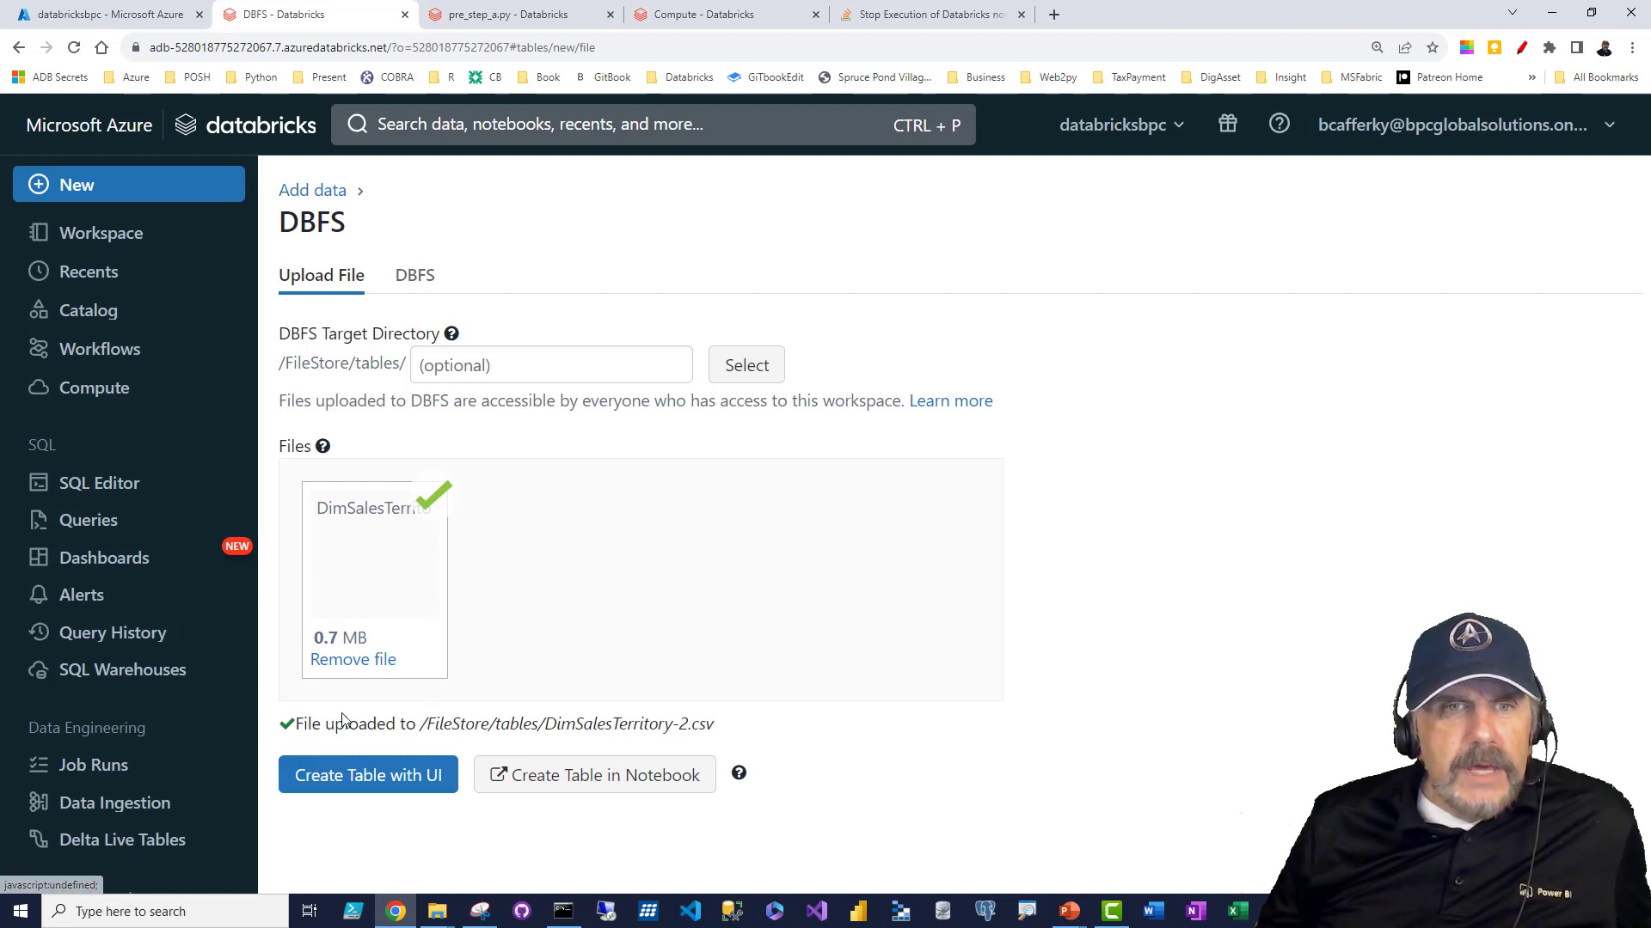
drag(313, 725, 413, 723)
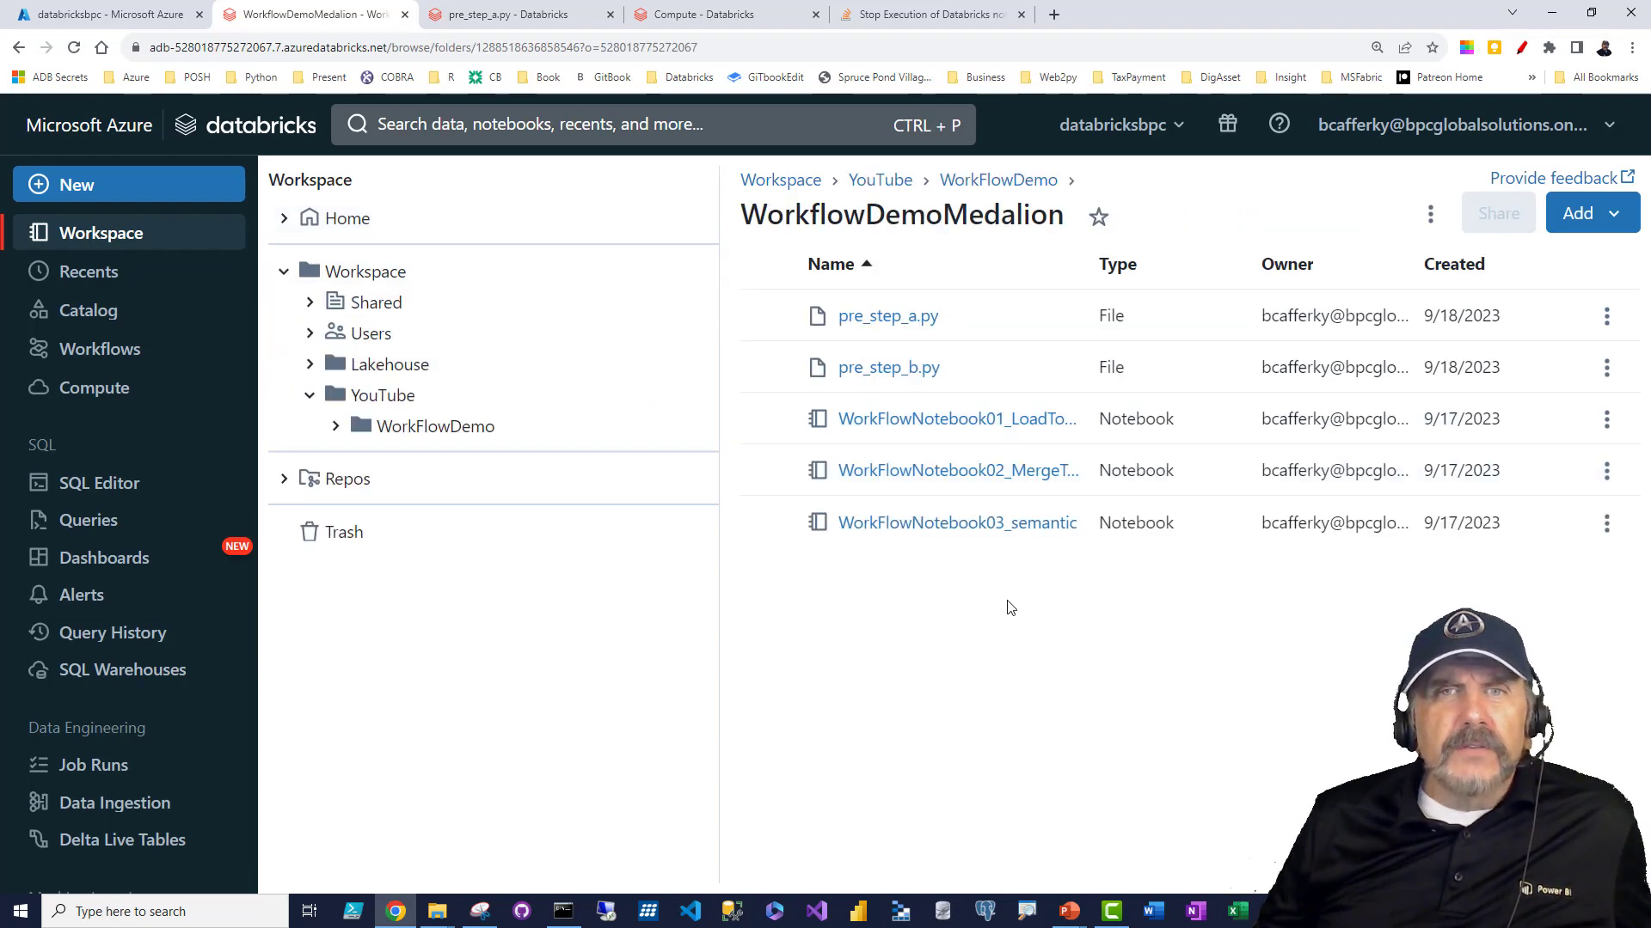
- Open pre_step_a.py and then pre_step_b.py from the WorkflowDemoMedalion folder to review their code
click(902, 320)
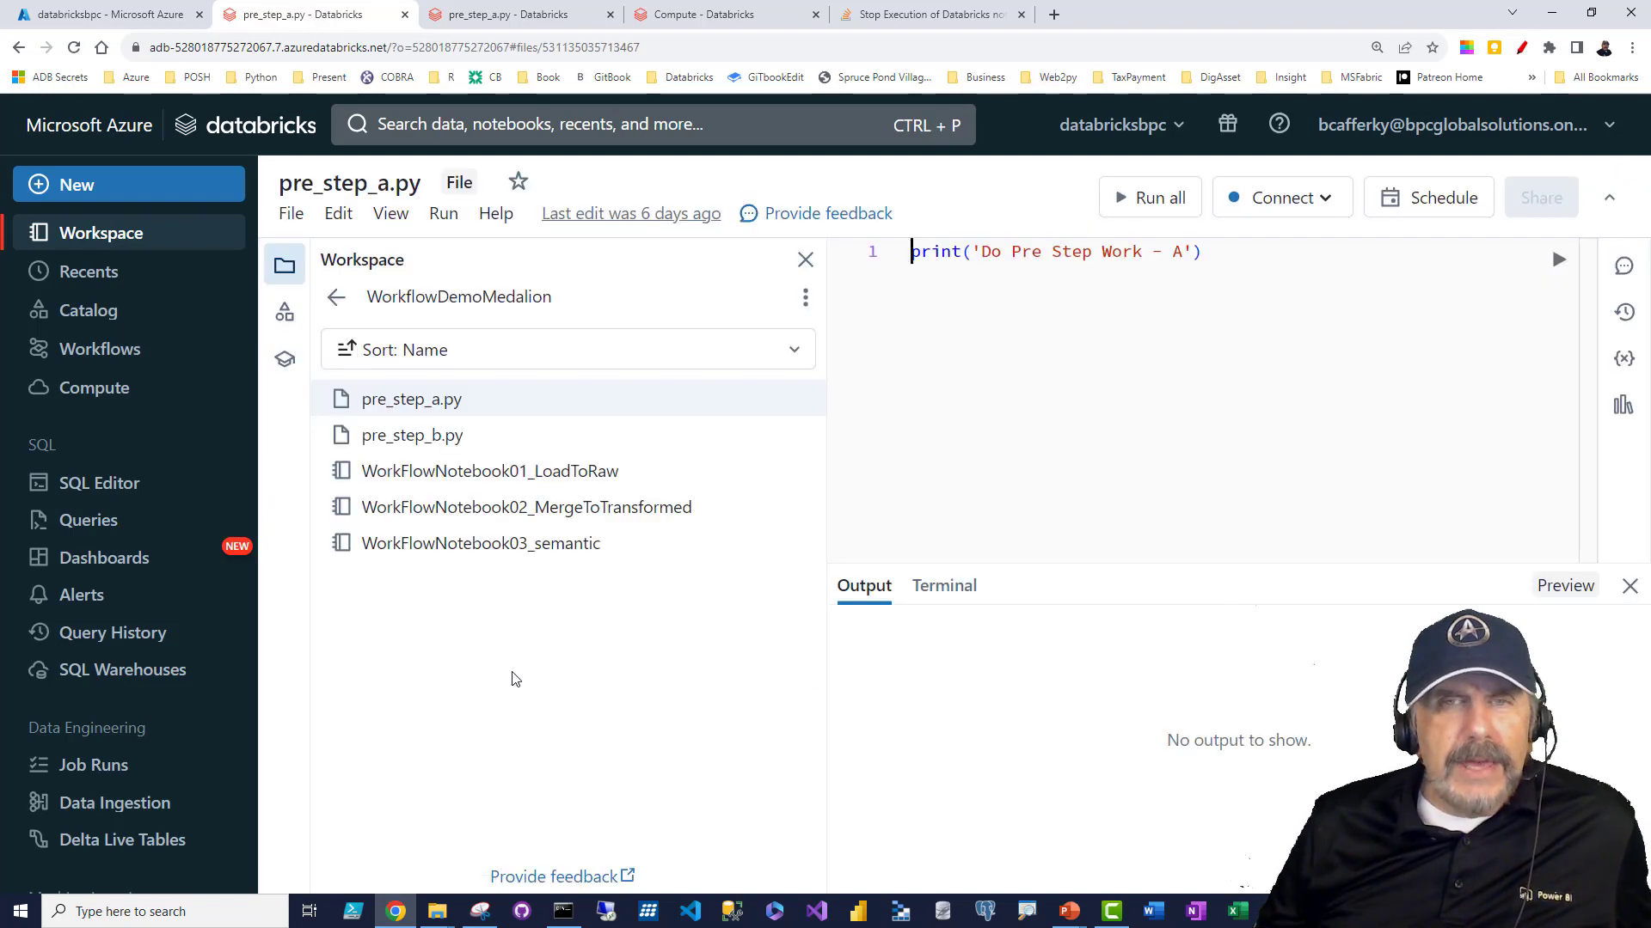
shift+click(1109, 423)
click(1109, 423)
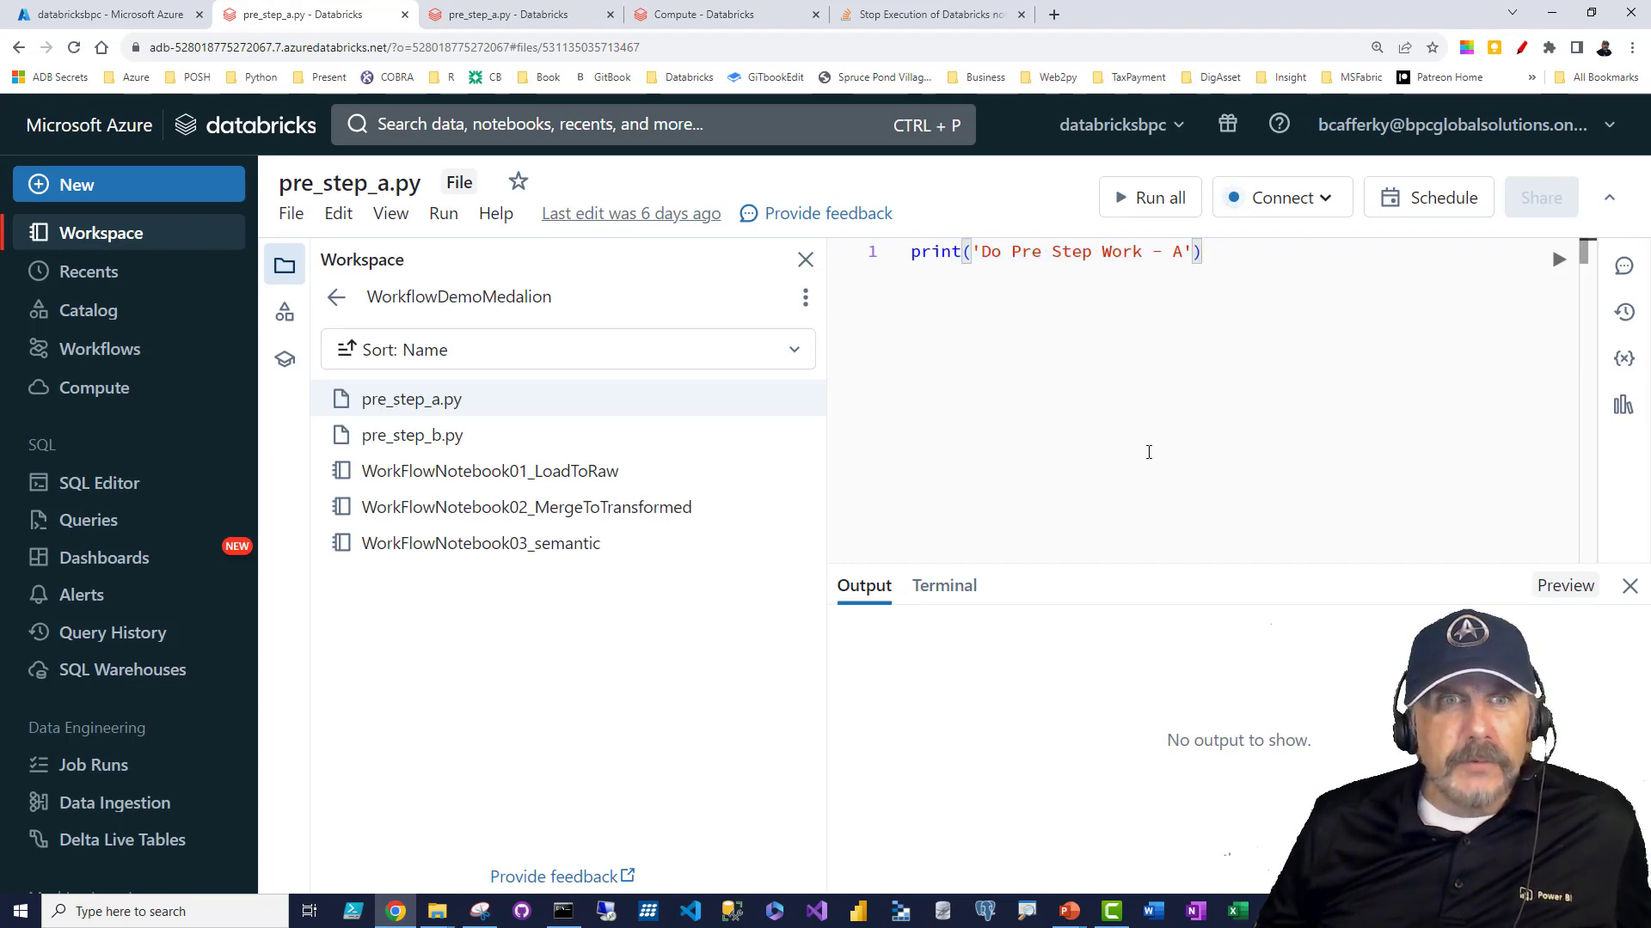
click(413, 439)
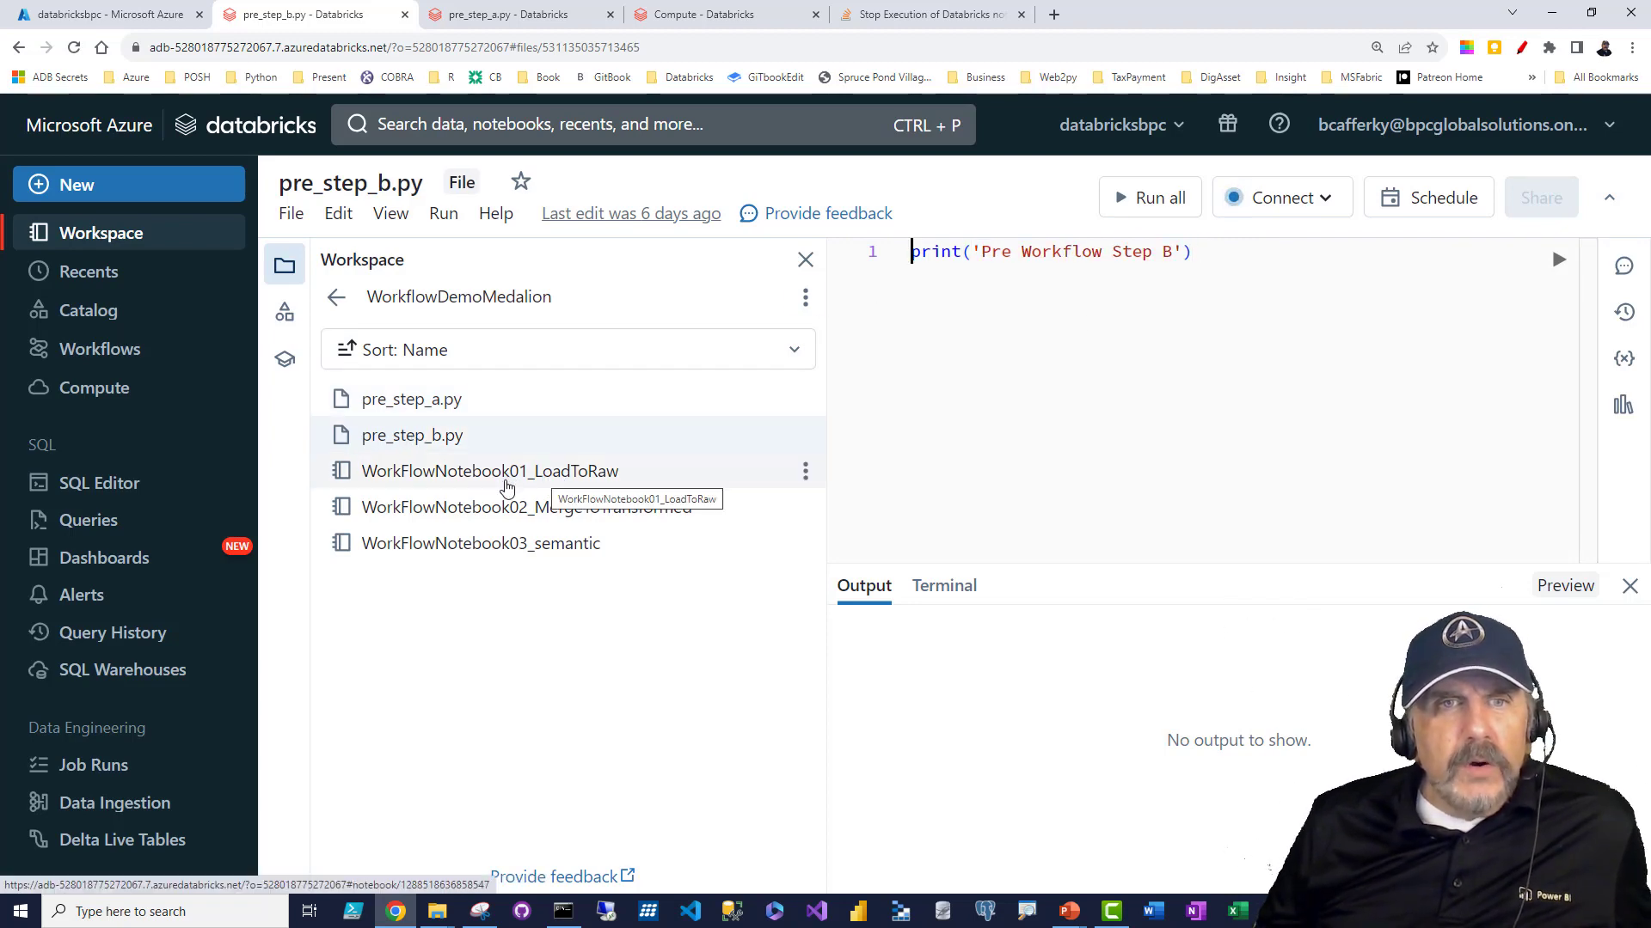
- Open the WorkFlowNotebook01_LoadToRaw notebook and examine the dbutils.widgets.dropdown call in Cmd 3
click(517, 479)
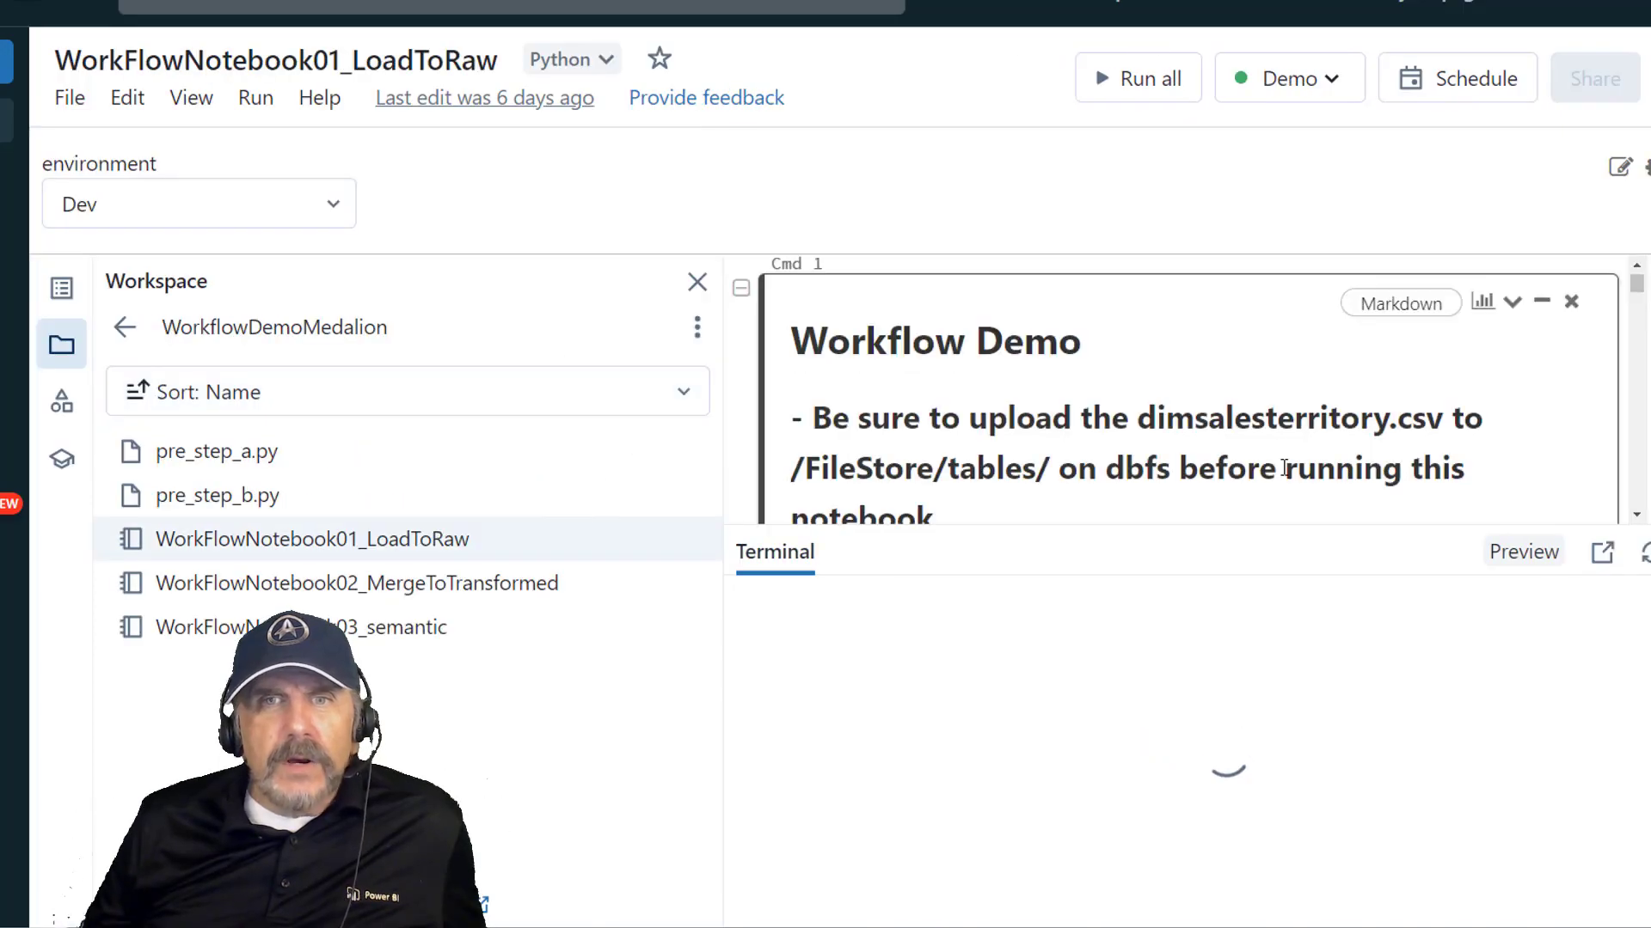
scroll(1173, 530, down, 2)
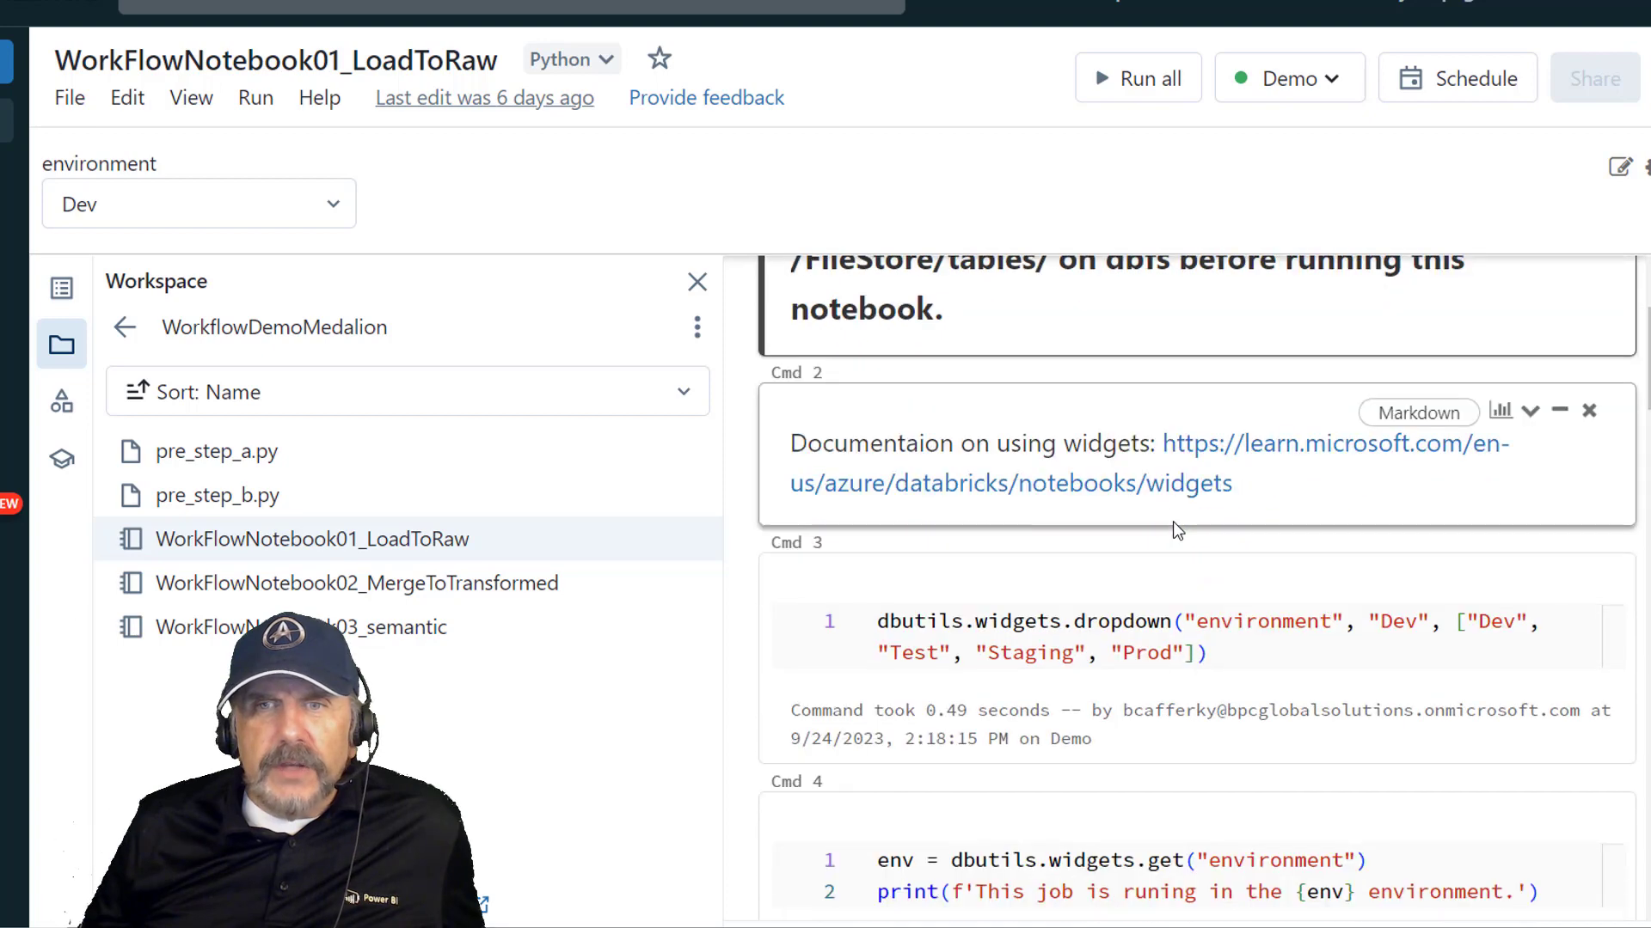
drag(1238, 658, 875, 623)
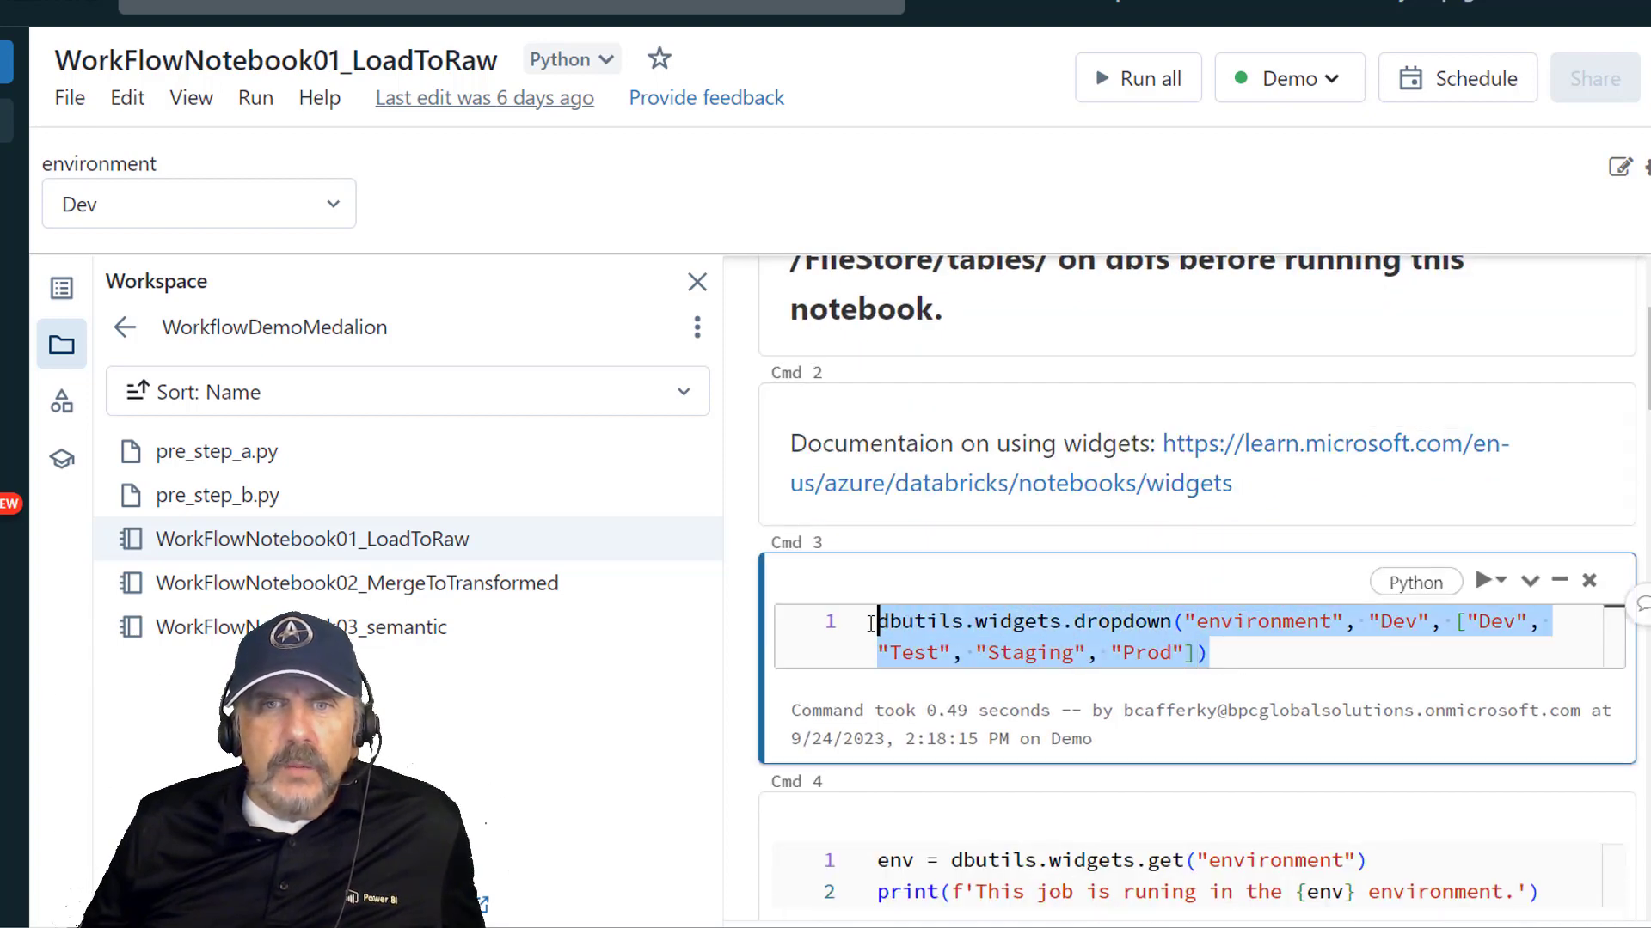
click(1296, 655)
key(ctrl+a)
click(1315, 663)
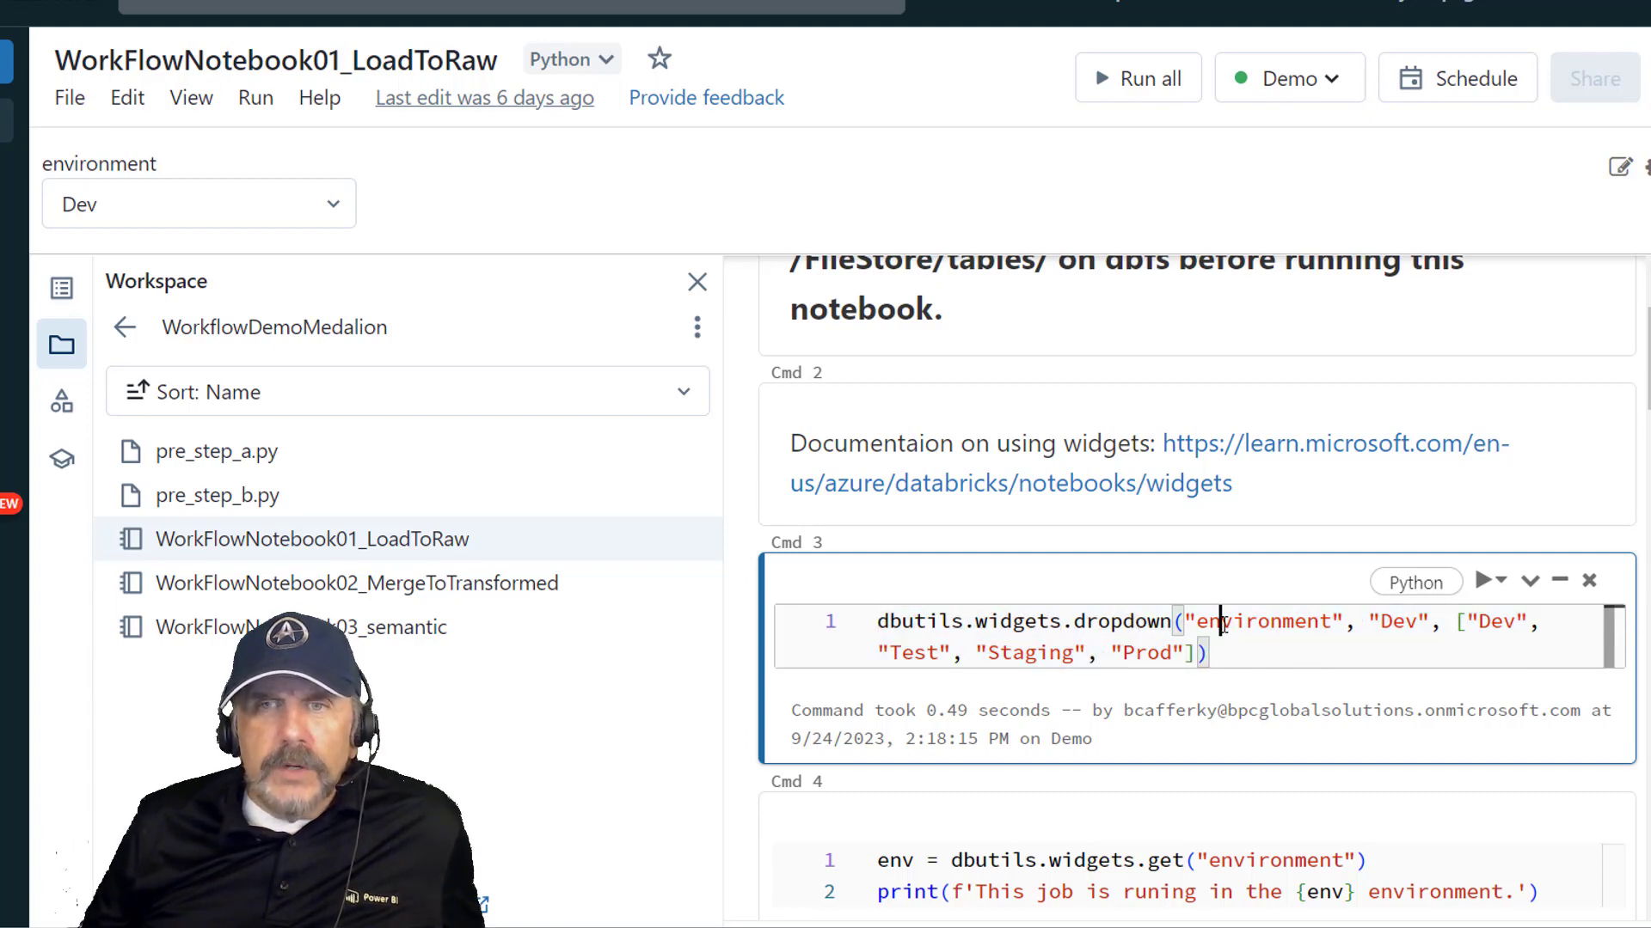
- Examine the dropdown call's name, default and choices arguments, and view the options of the notebook's environment widget
double_click(1225, 625)
click(1409, 623)
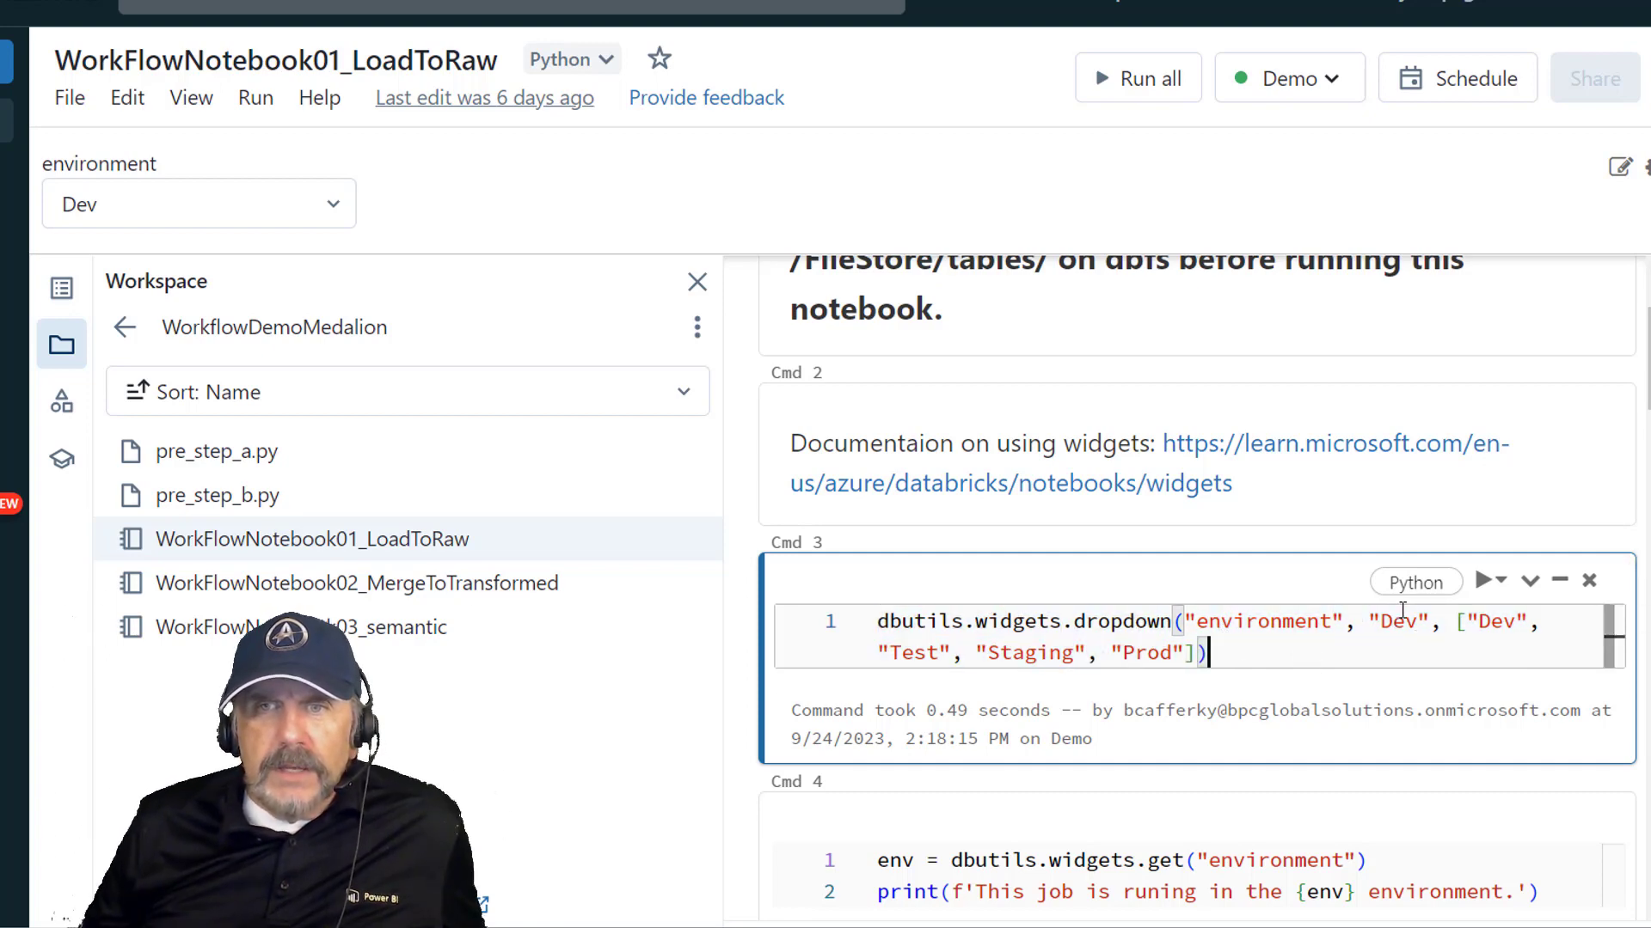
double_click(1397, 622)
click(1397, 660)
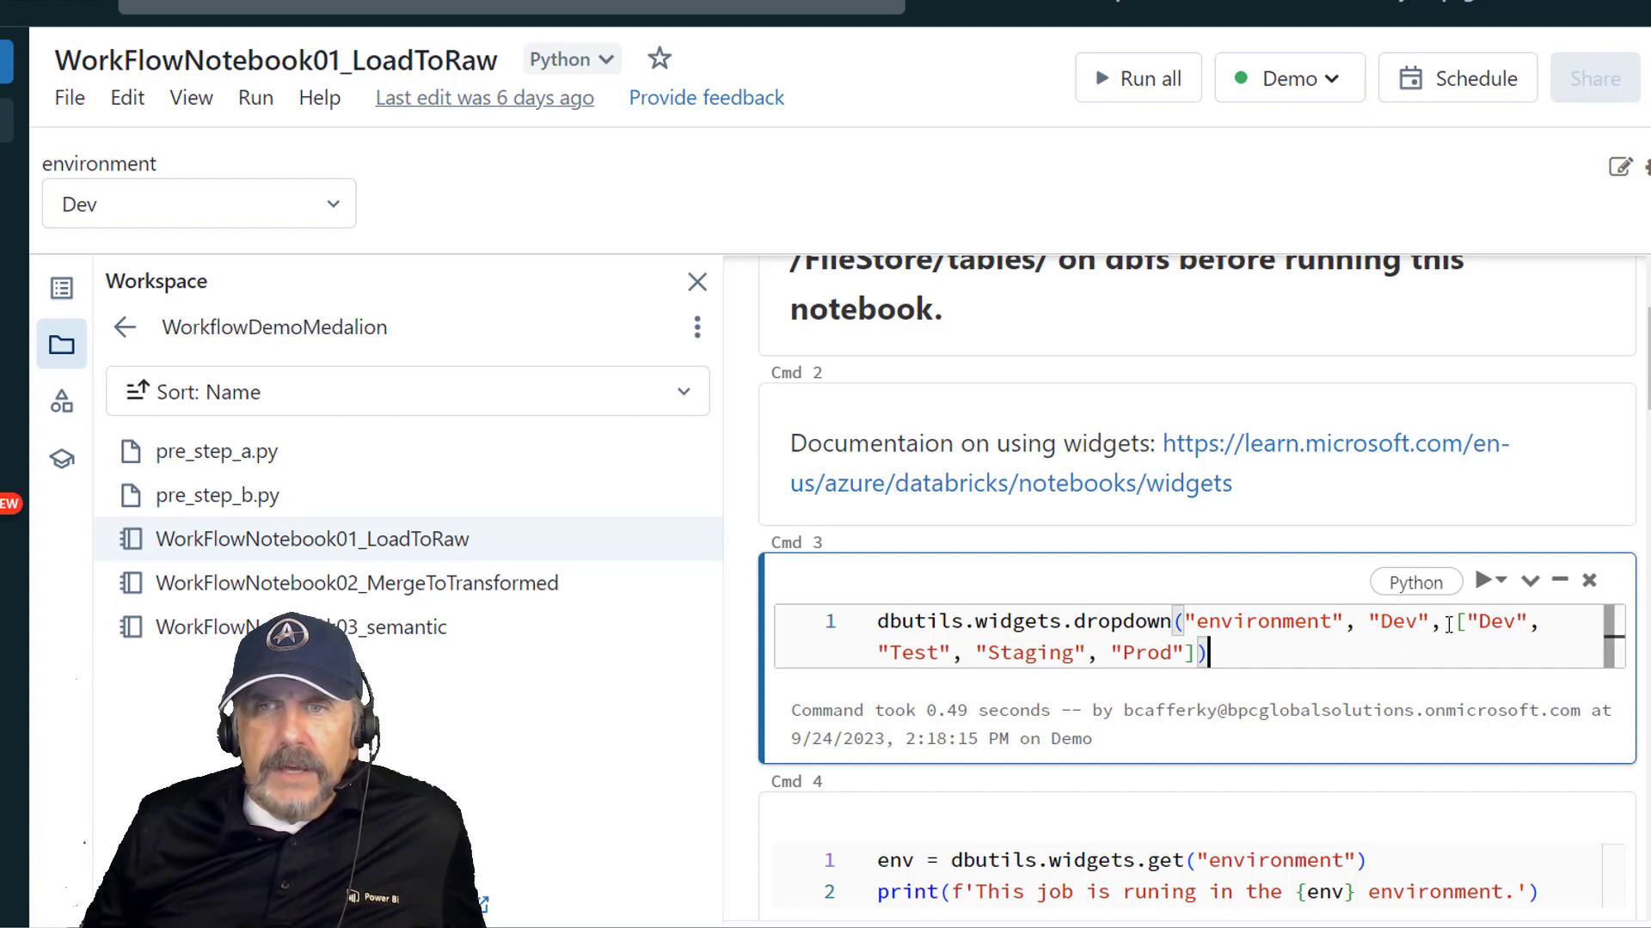
drag(1449, 625, 1456, 643)
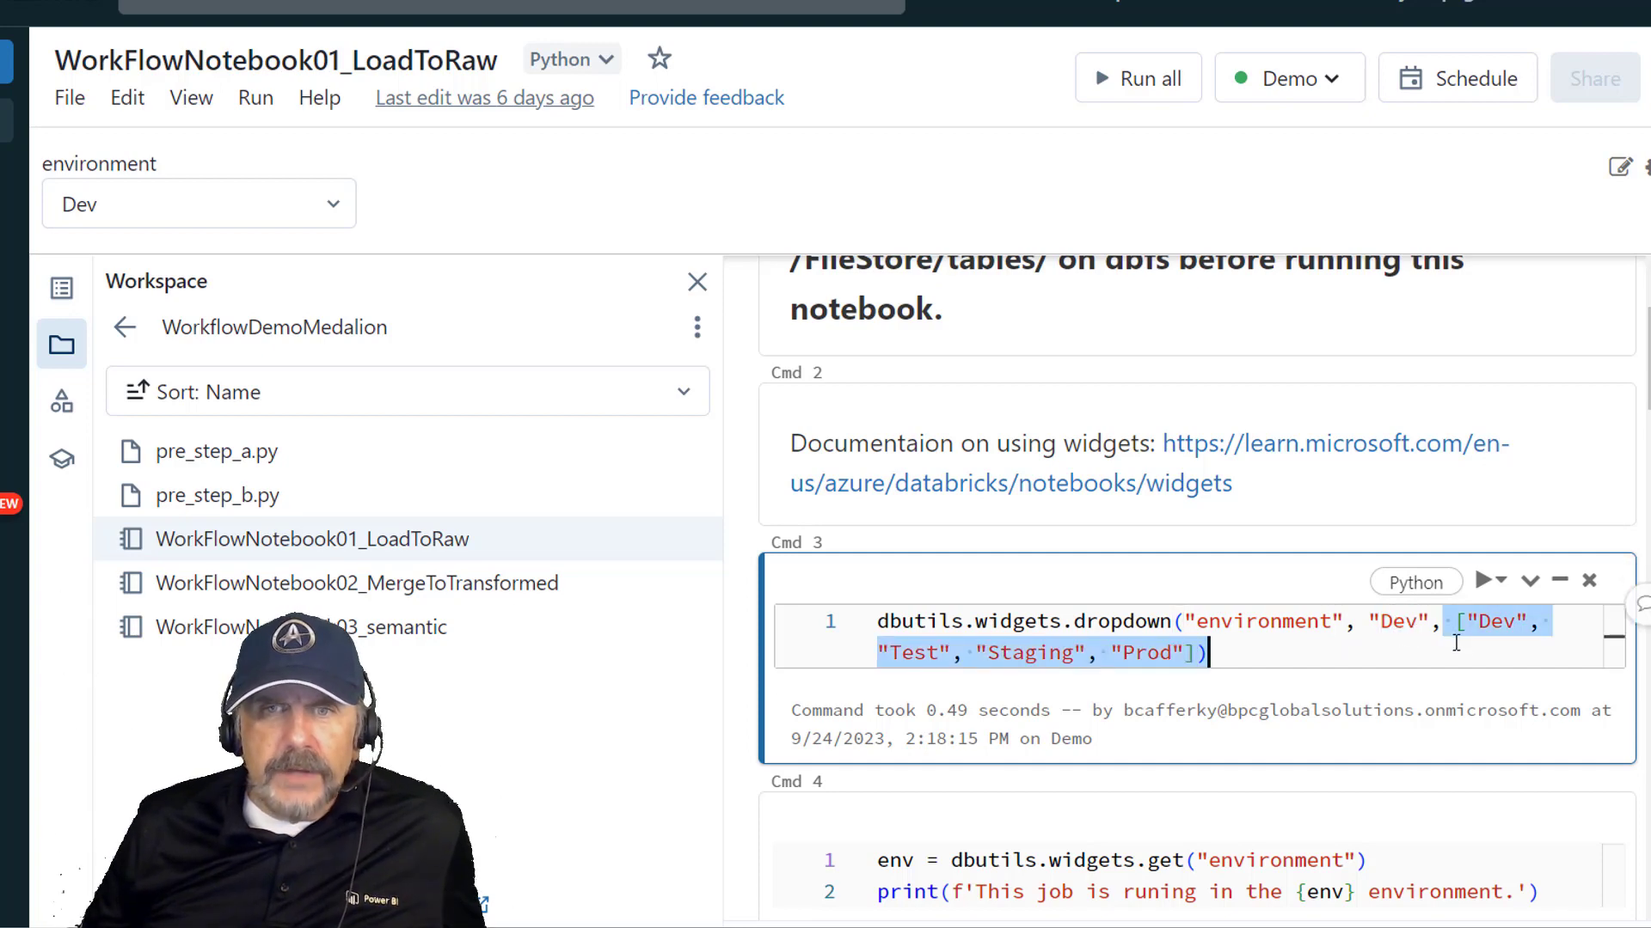
click(1456, 643)
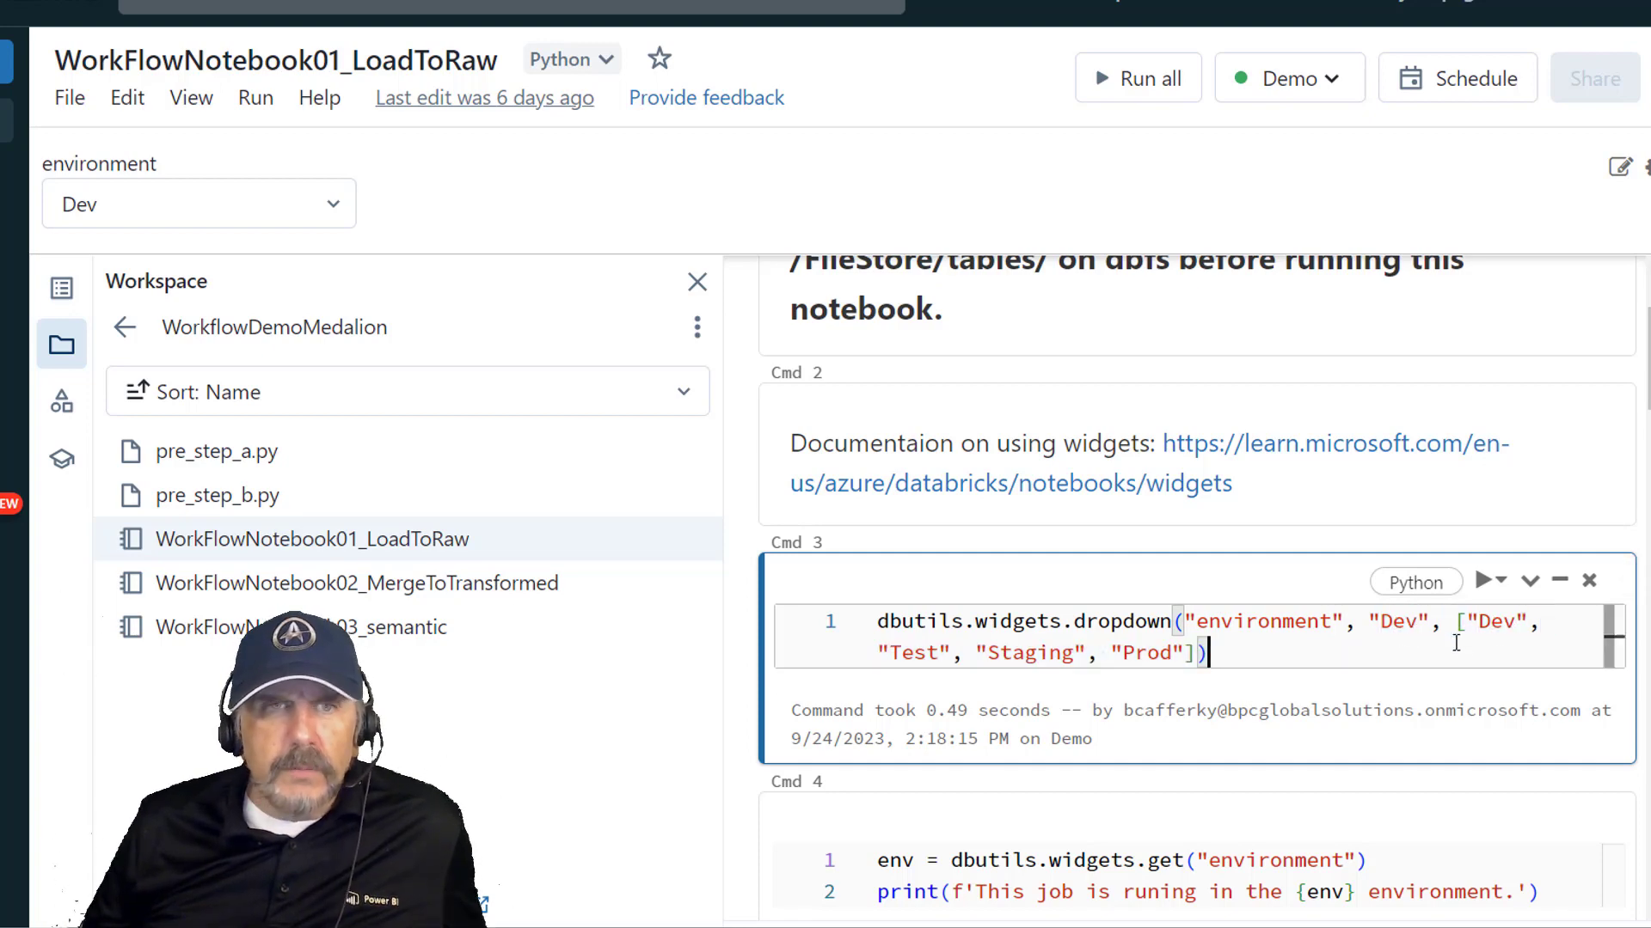
click(325, 206)
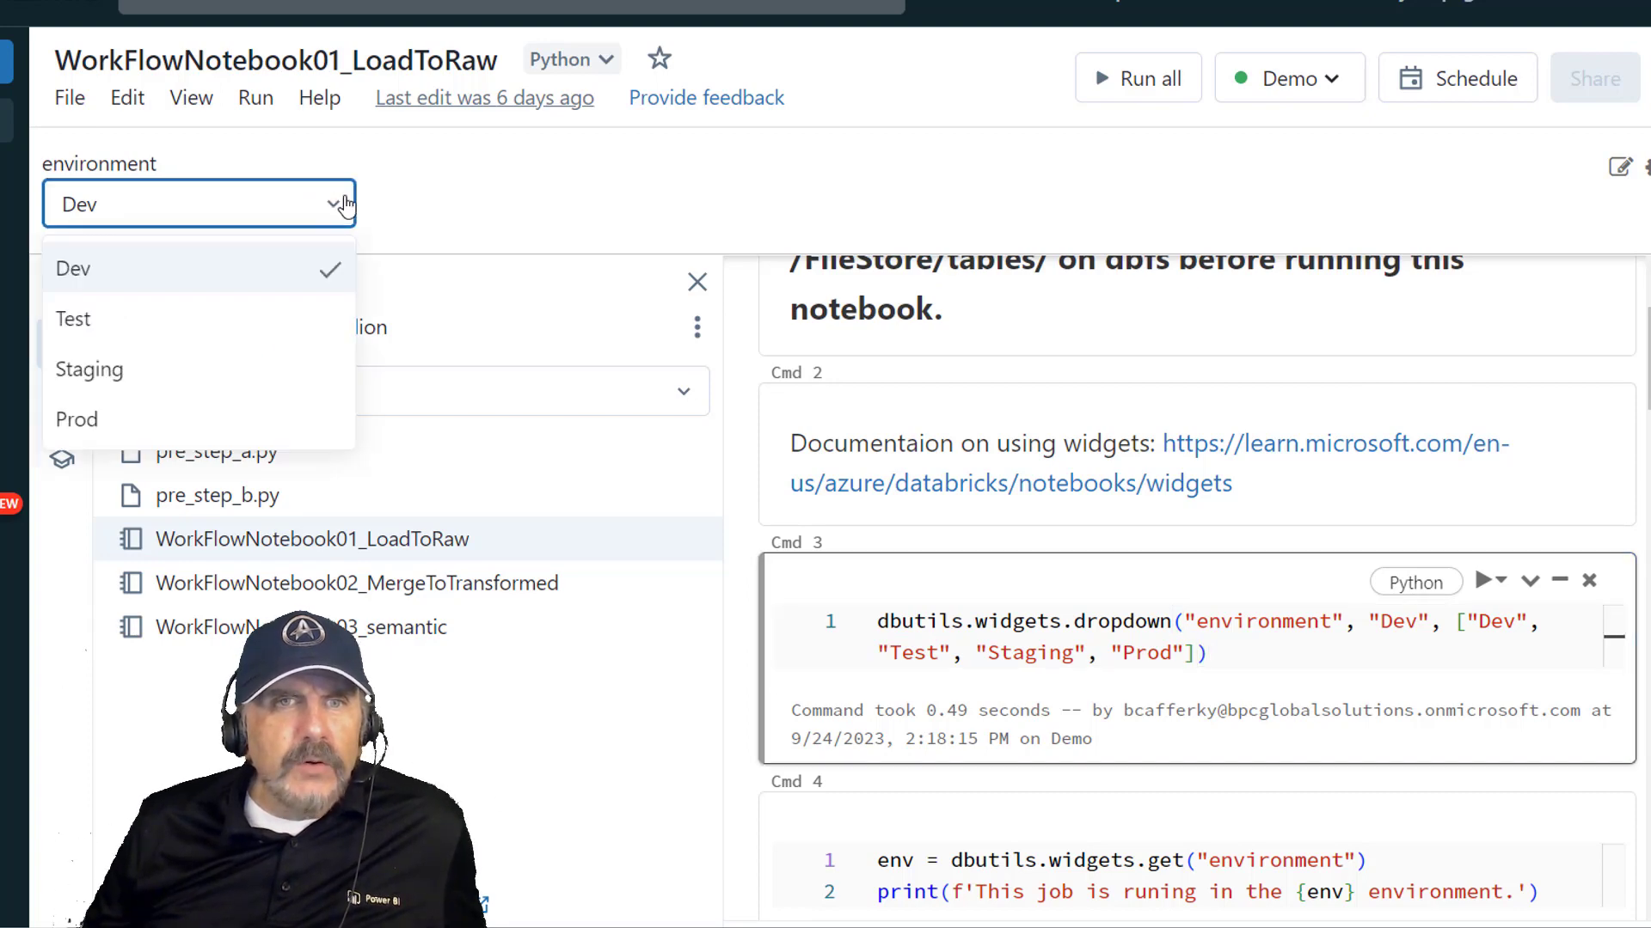
click(415, 205)
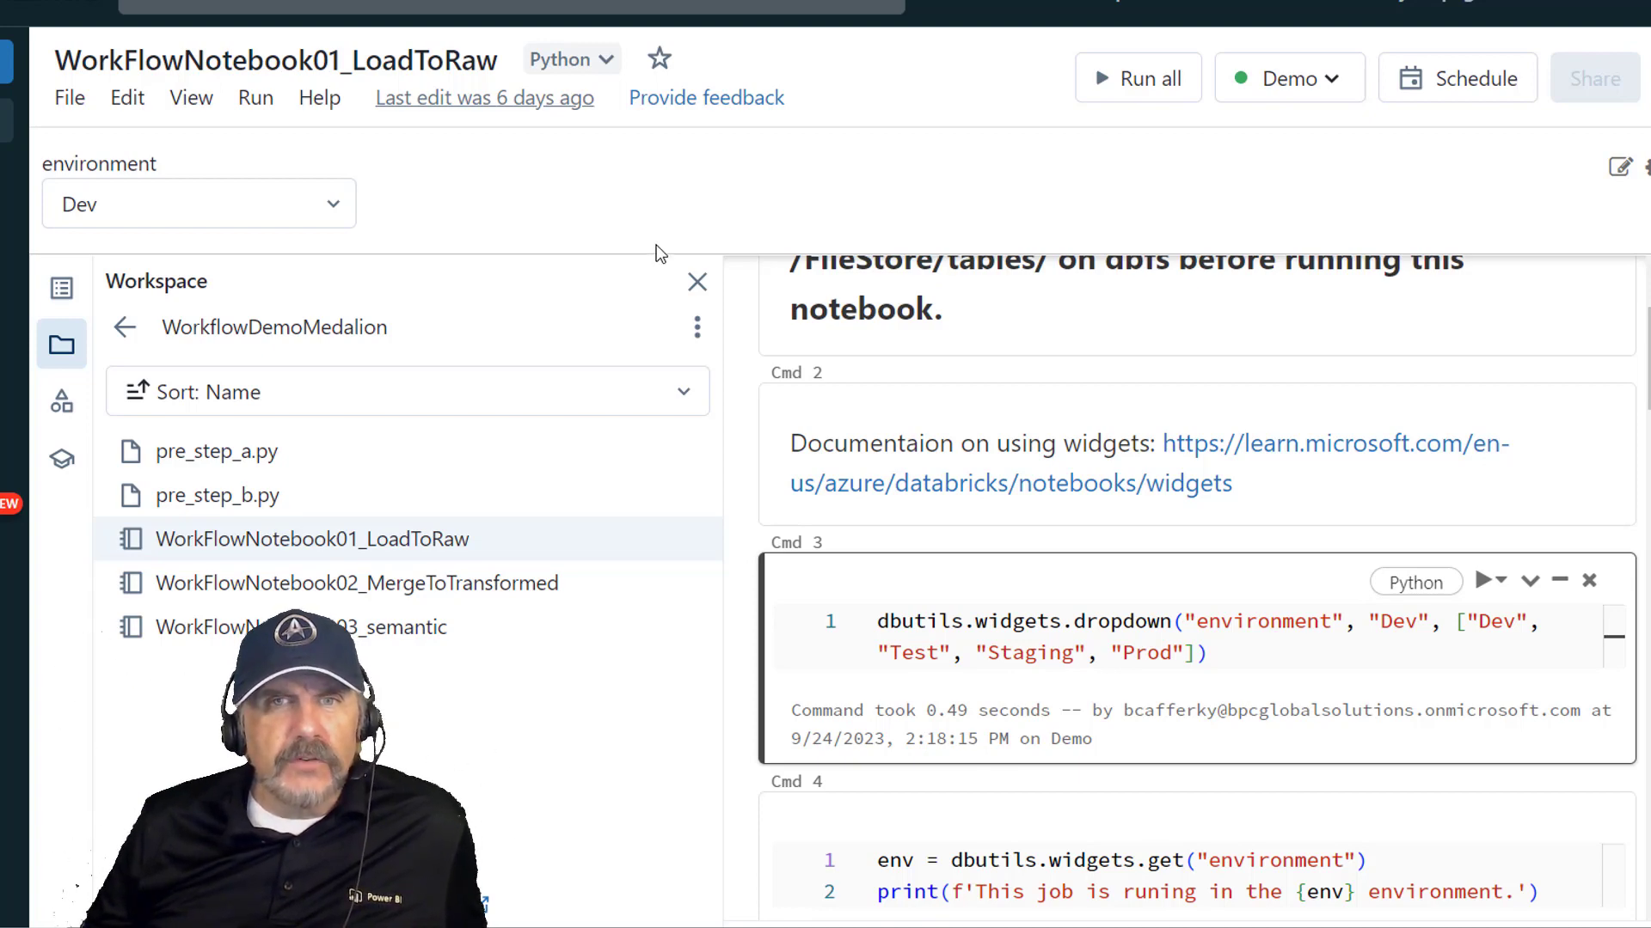
- Examine the Cmd 4 code that reads the environment widget into env and prints it, and the print statement in Cmd 5
scroll(960, 516, down, 6)
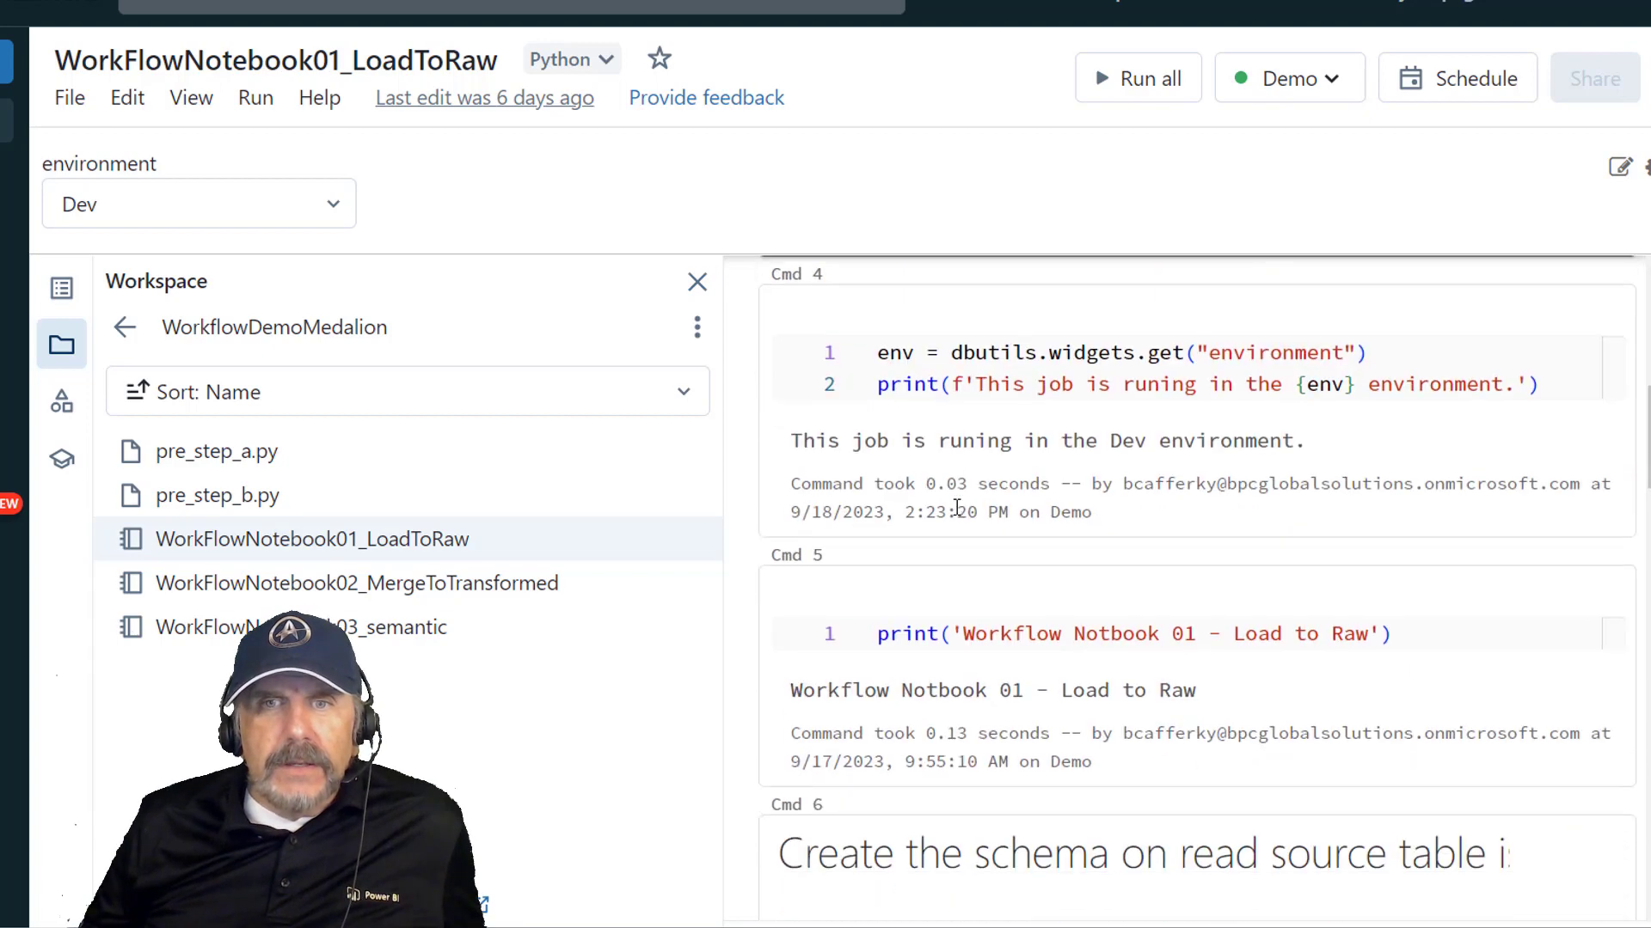
drag(951, 338, 1382, 338)
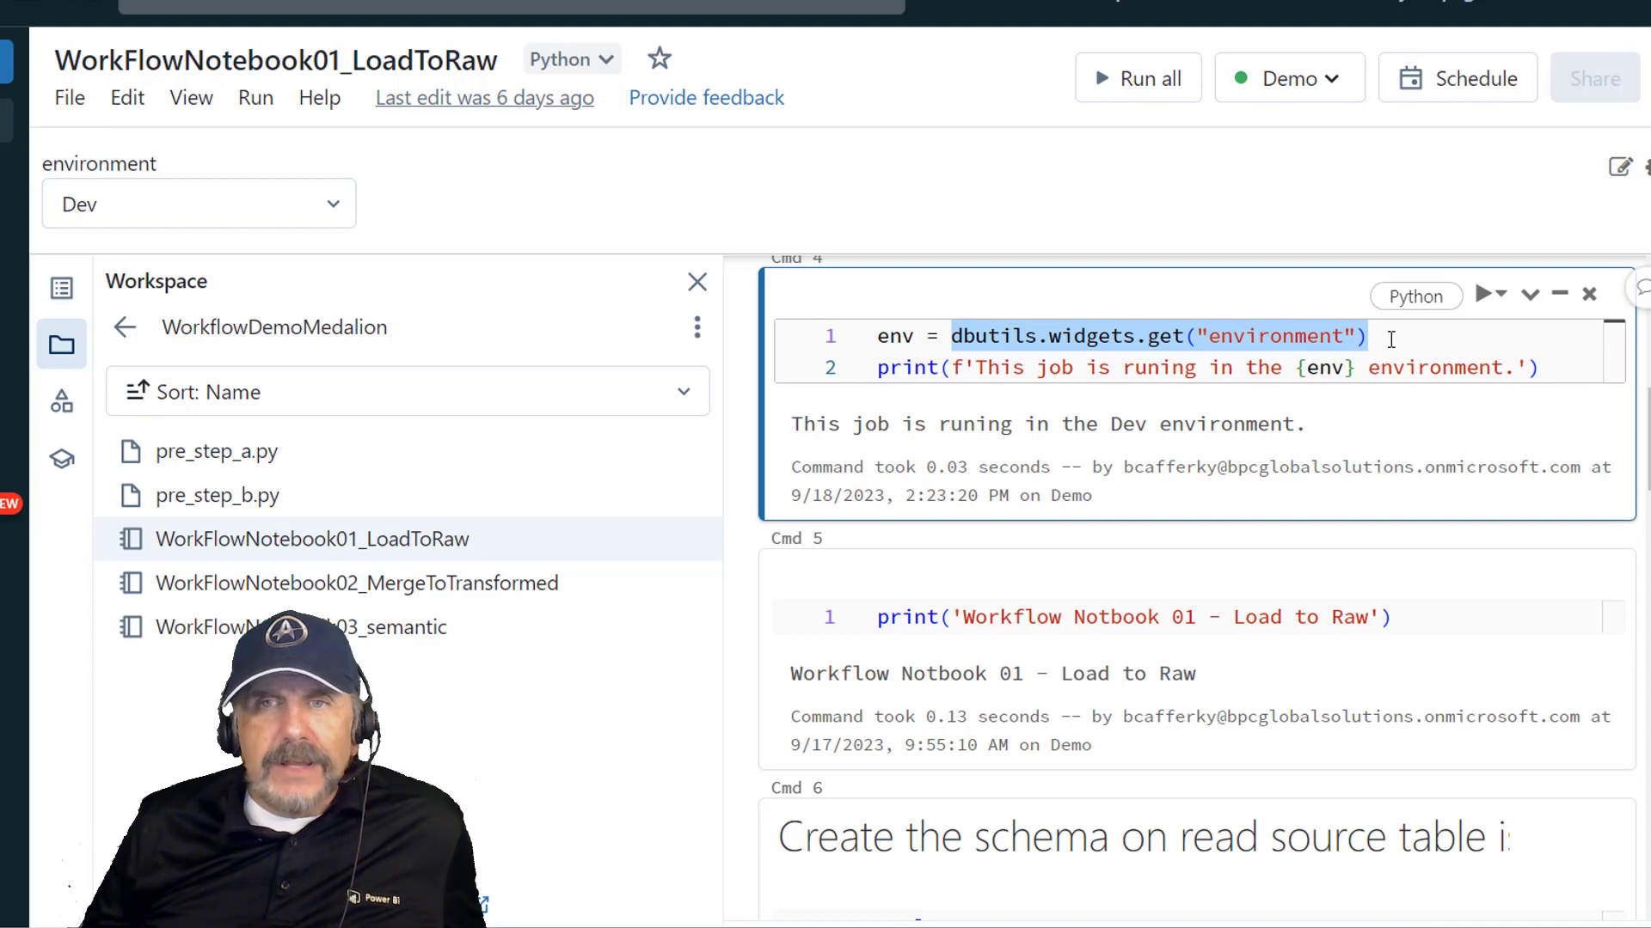
click(1390, 340)
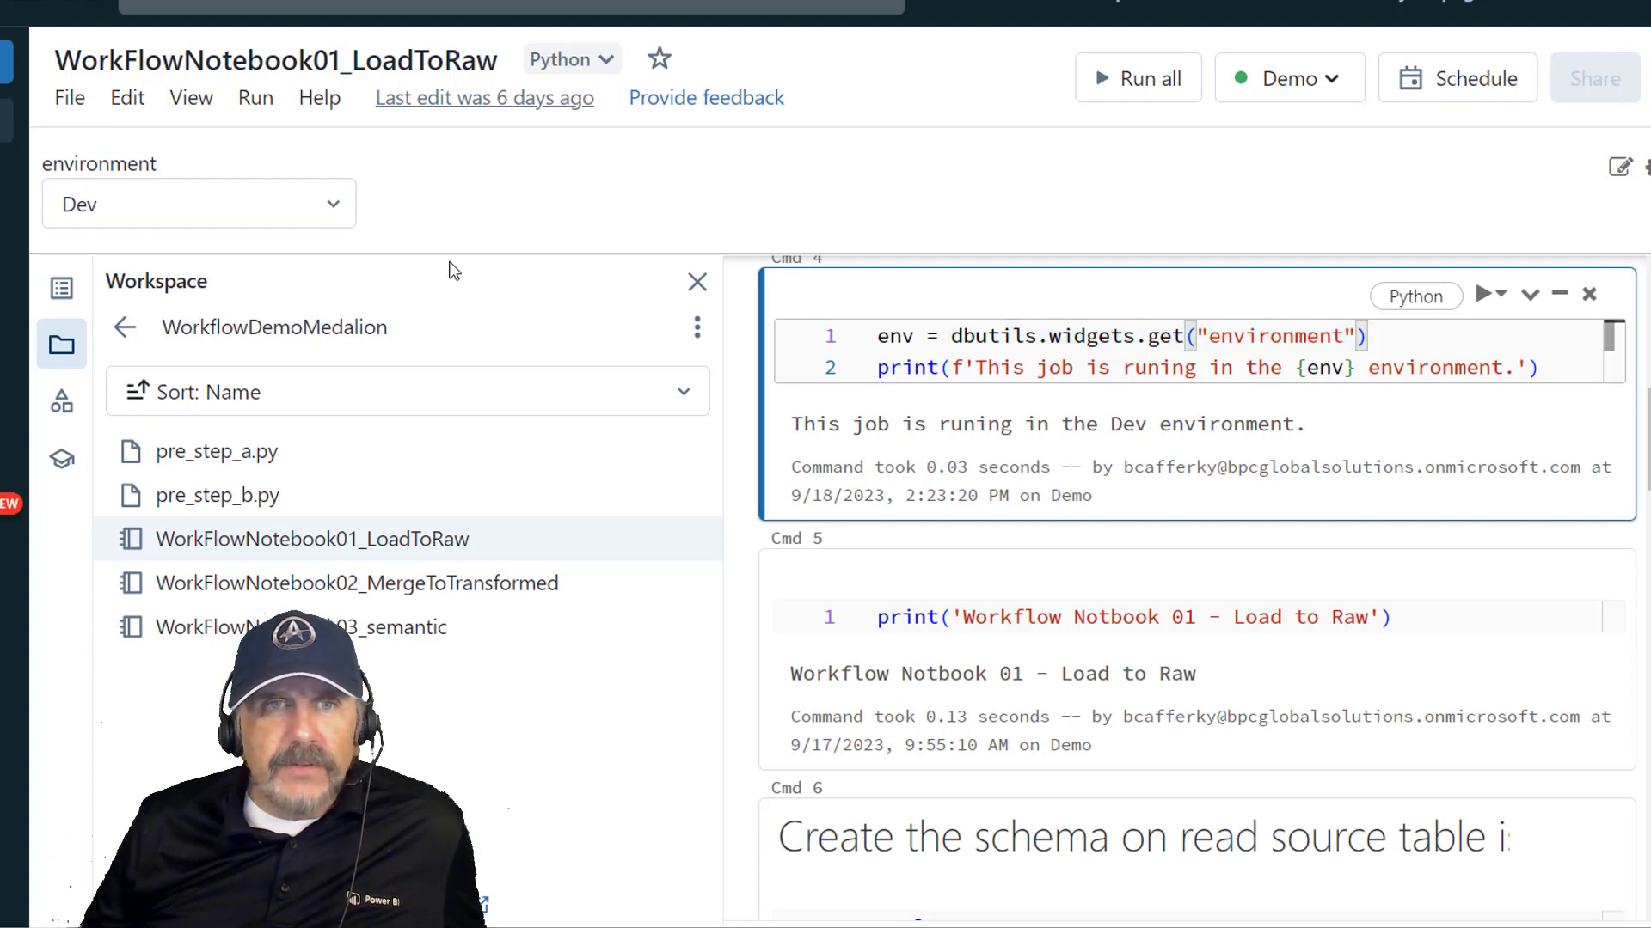
drag(882, 337, 1147, 367)
scroll(845, 462, down, 2)
drag(982, 405, 1086, 406)
scroll(854, 518, down, 3)
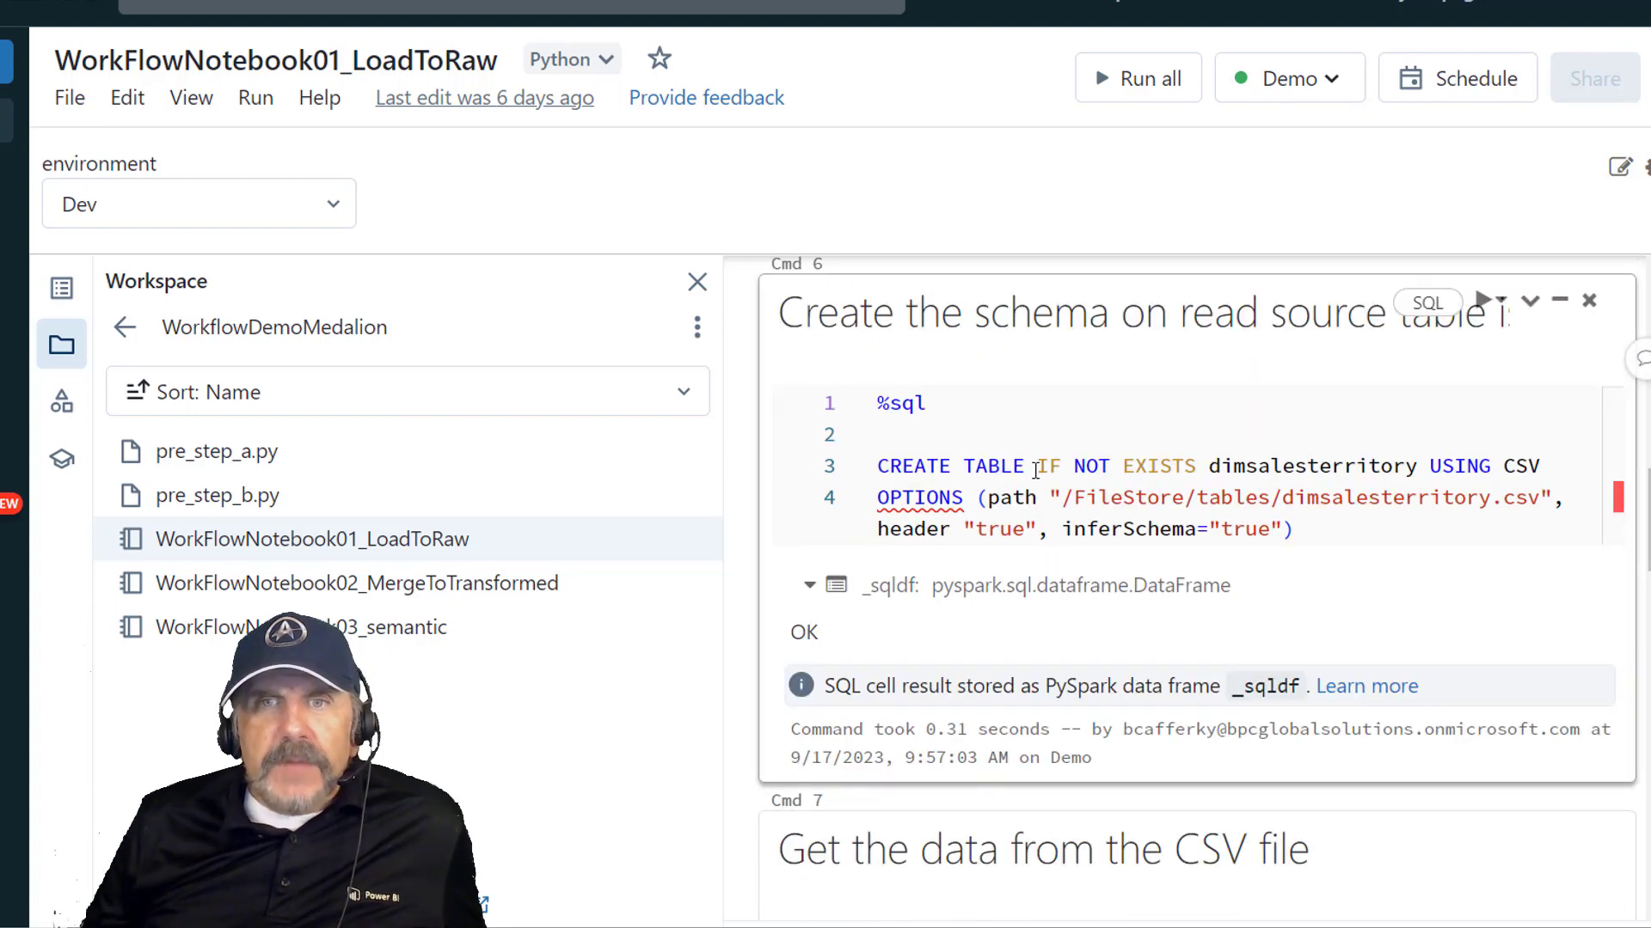
- Examine the source file path and the CREATE TABLE IF NOT EXISTS dimsalesterritory USING CSV line in Cmd 6
drag(1064, 503, 1516, 502)
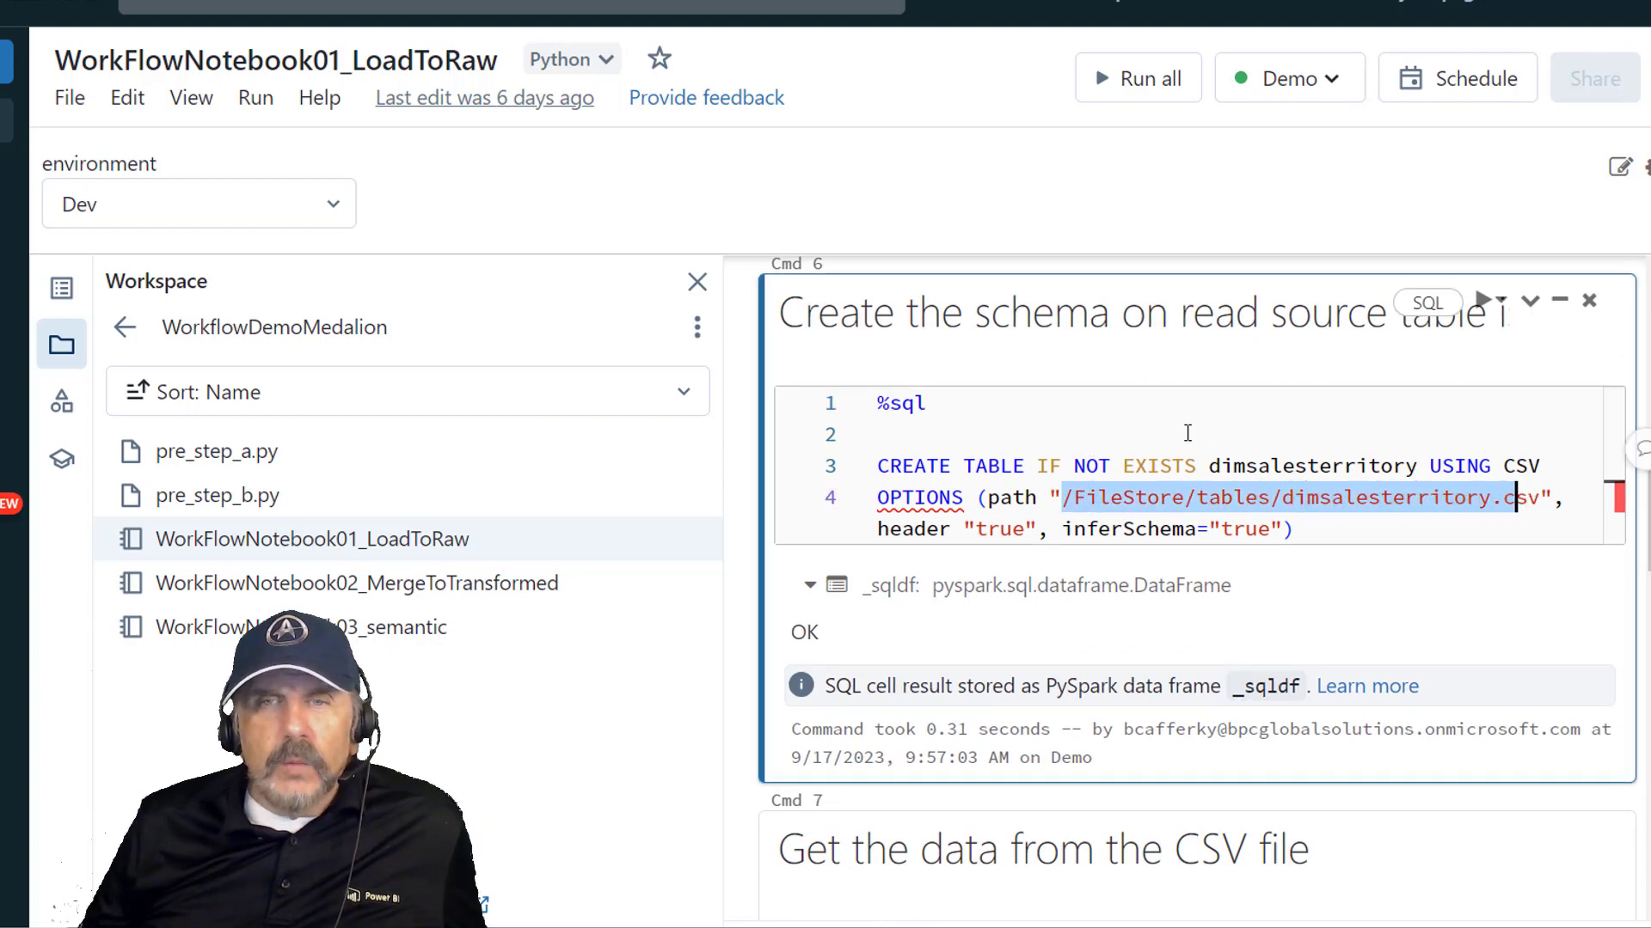
click(1167, 431)
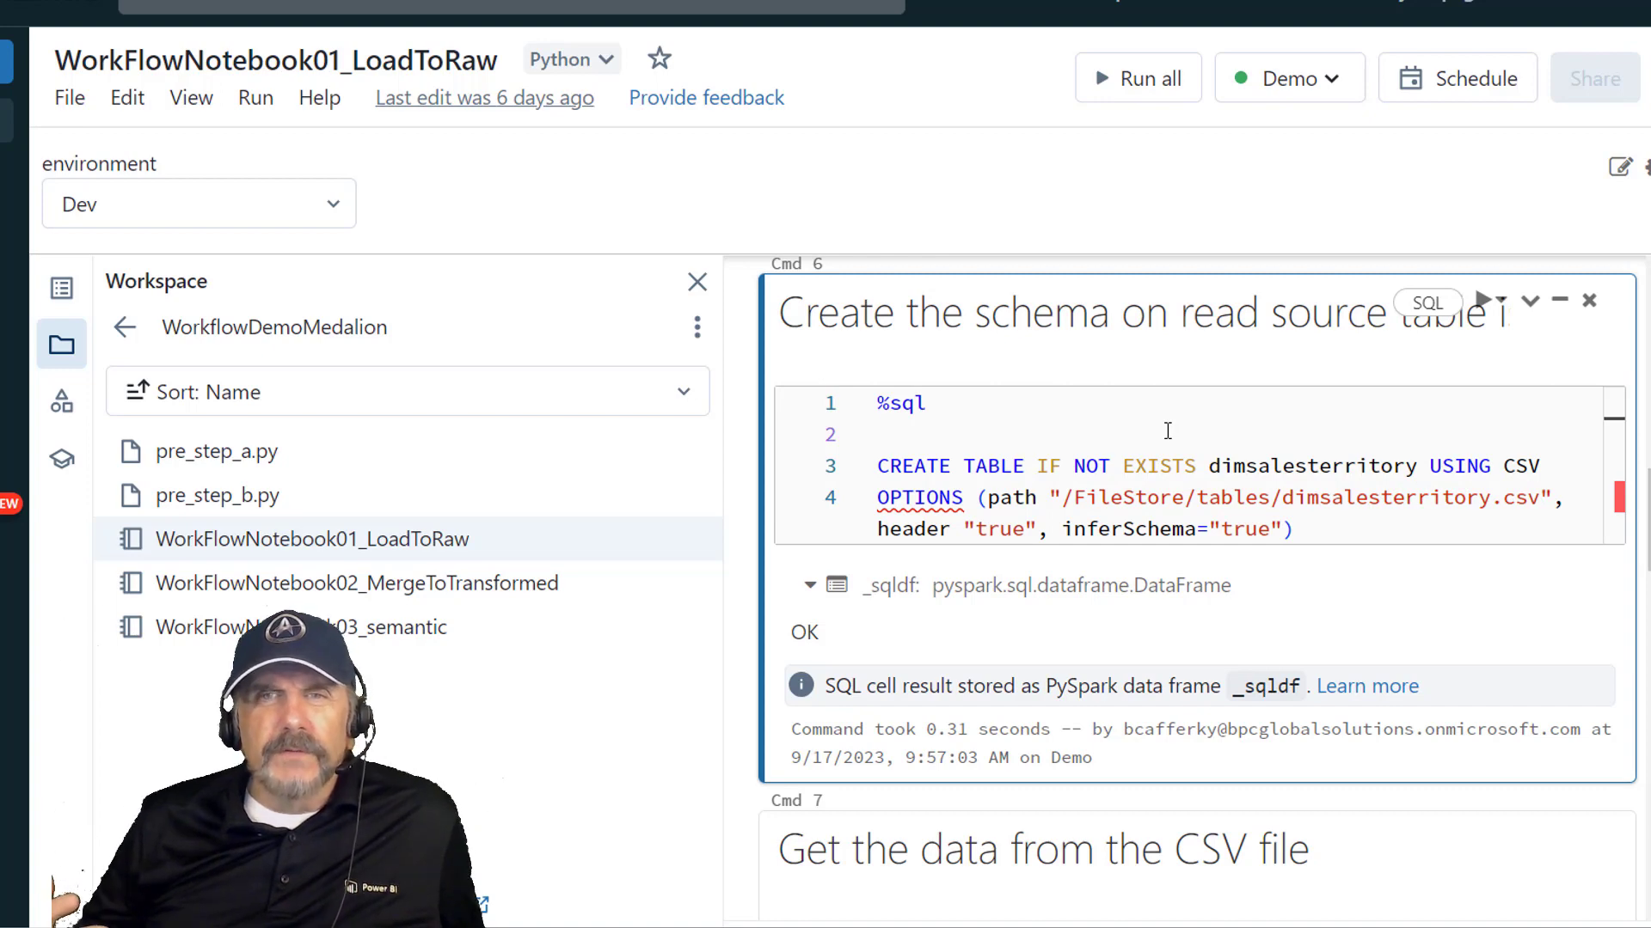
key(Down)
key(shift+Right)
key(shift+Right)
drag(914, 461, 1526, 462)
click(1323, 414)
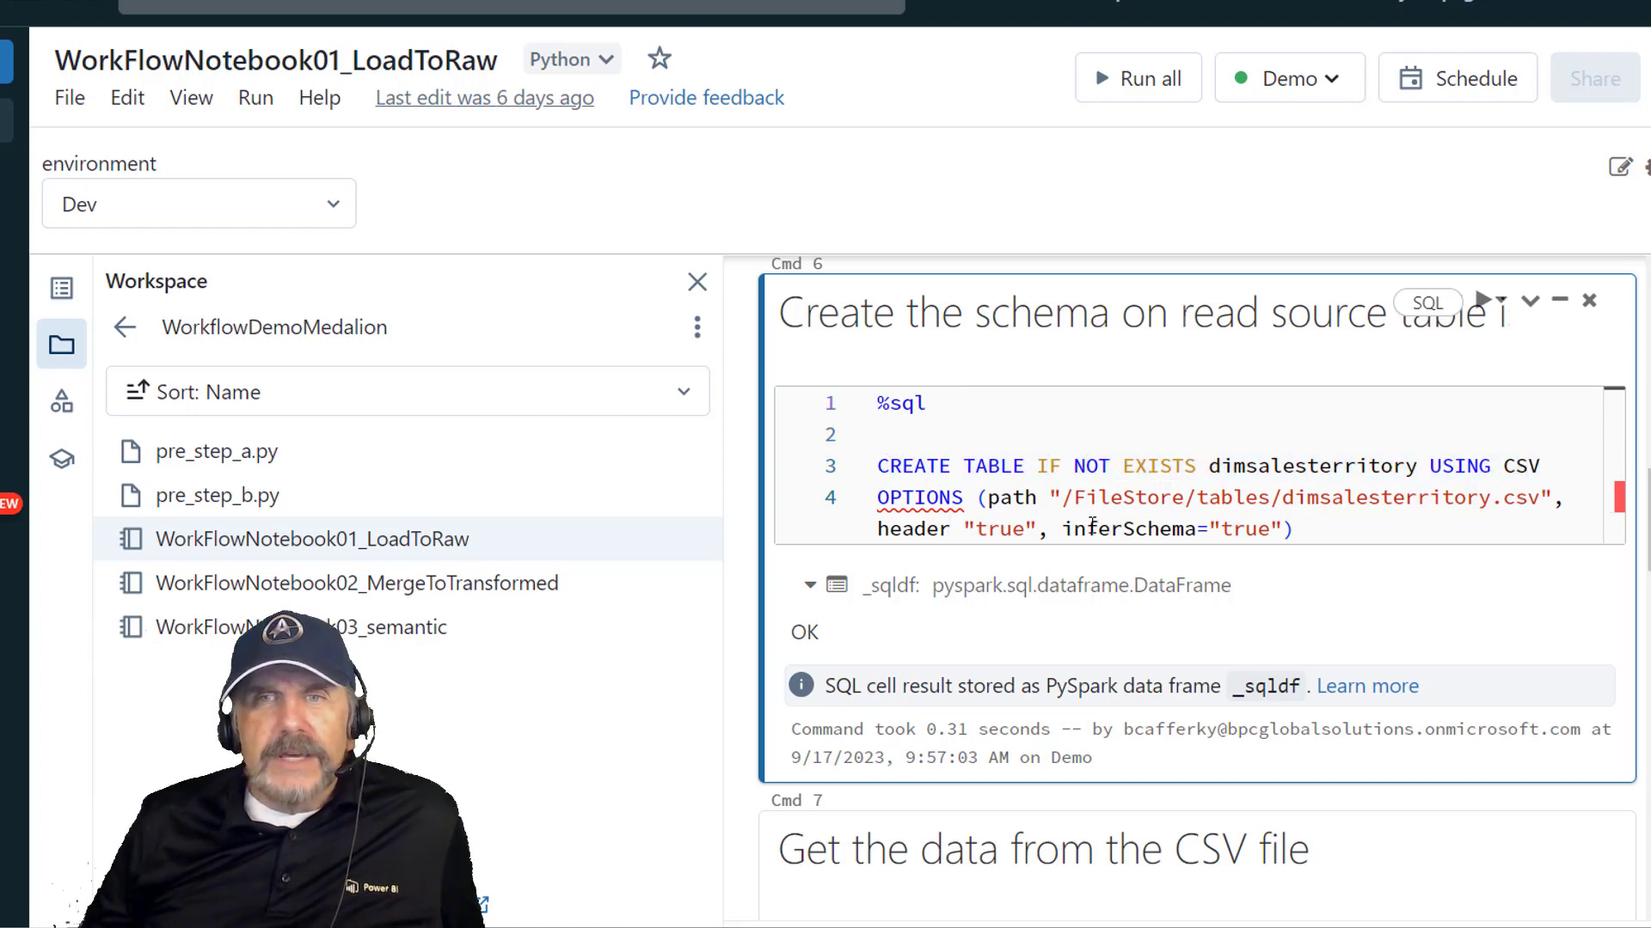
- Examine the OPTIONS clause of the Cmd 6 table statement, including its inferSchema and header settings
drag(976, 499, 1325, 520)
click(1368, 500)
click(1060, 527)
drag(1060, 527, 1297, 533)
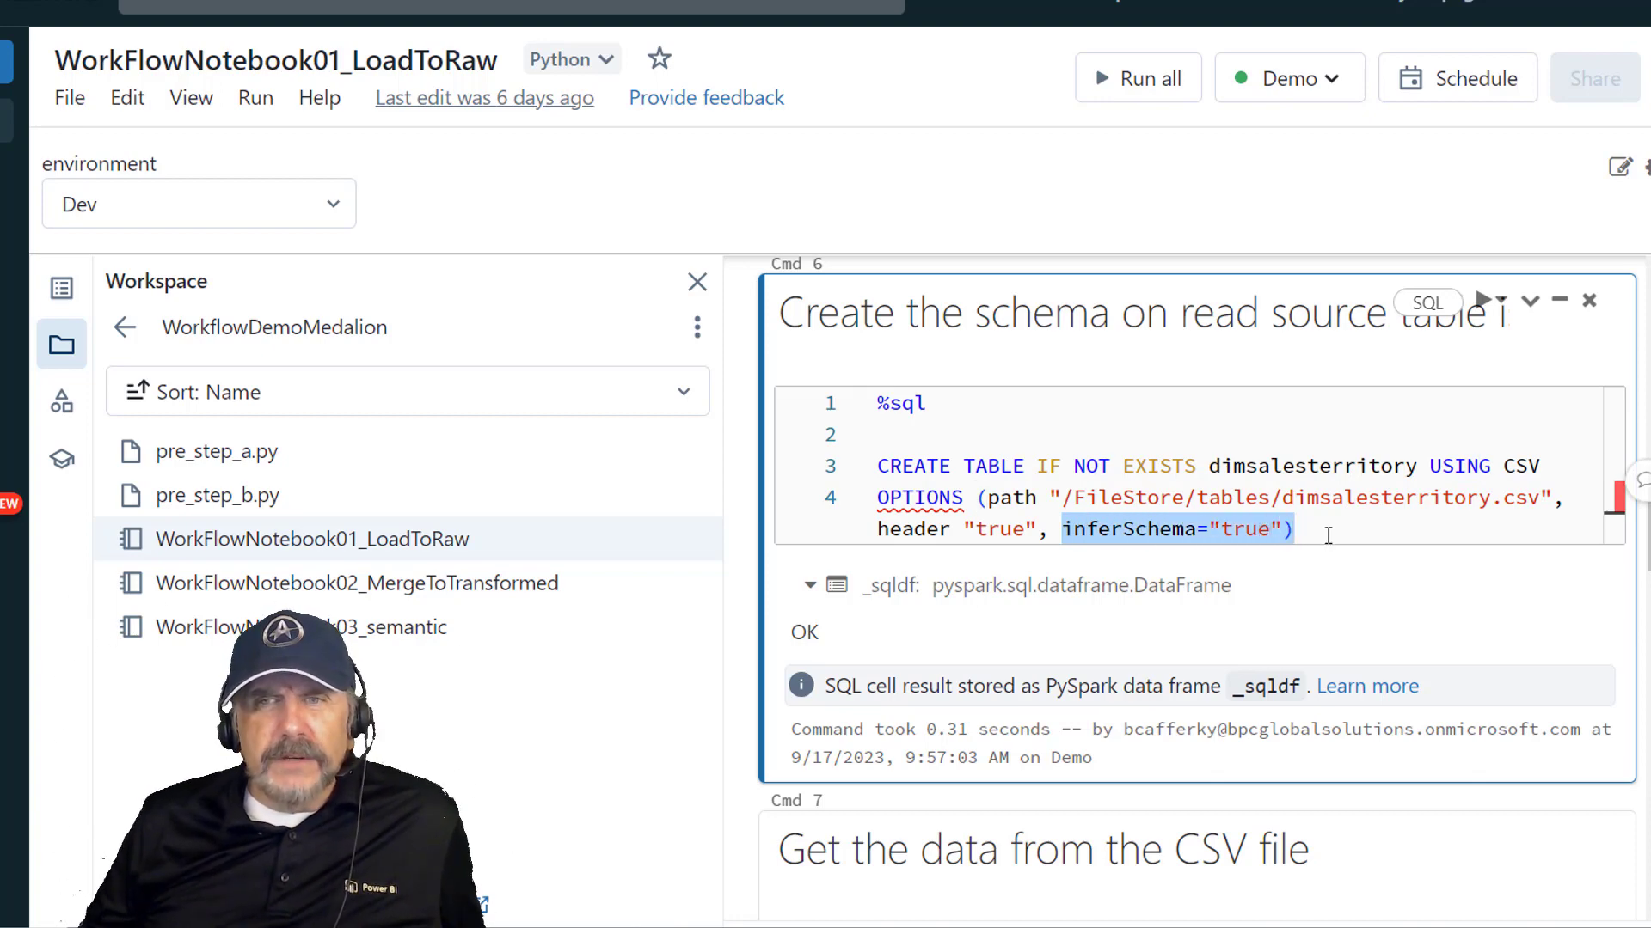
click(1328, 535)
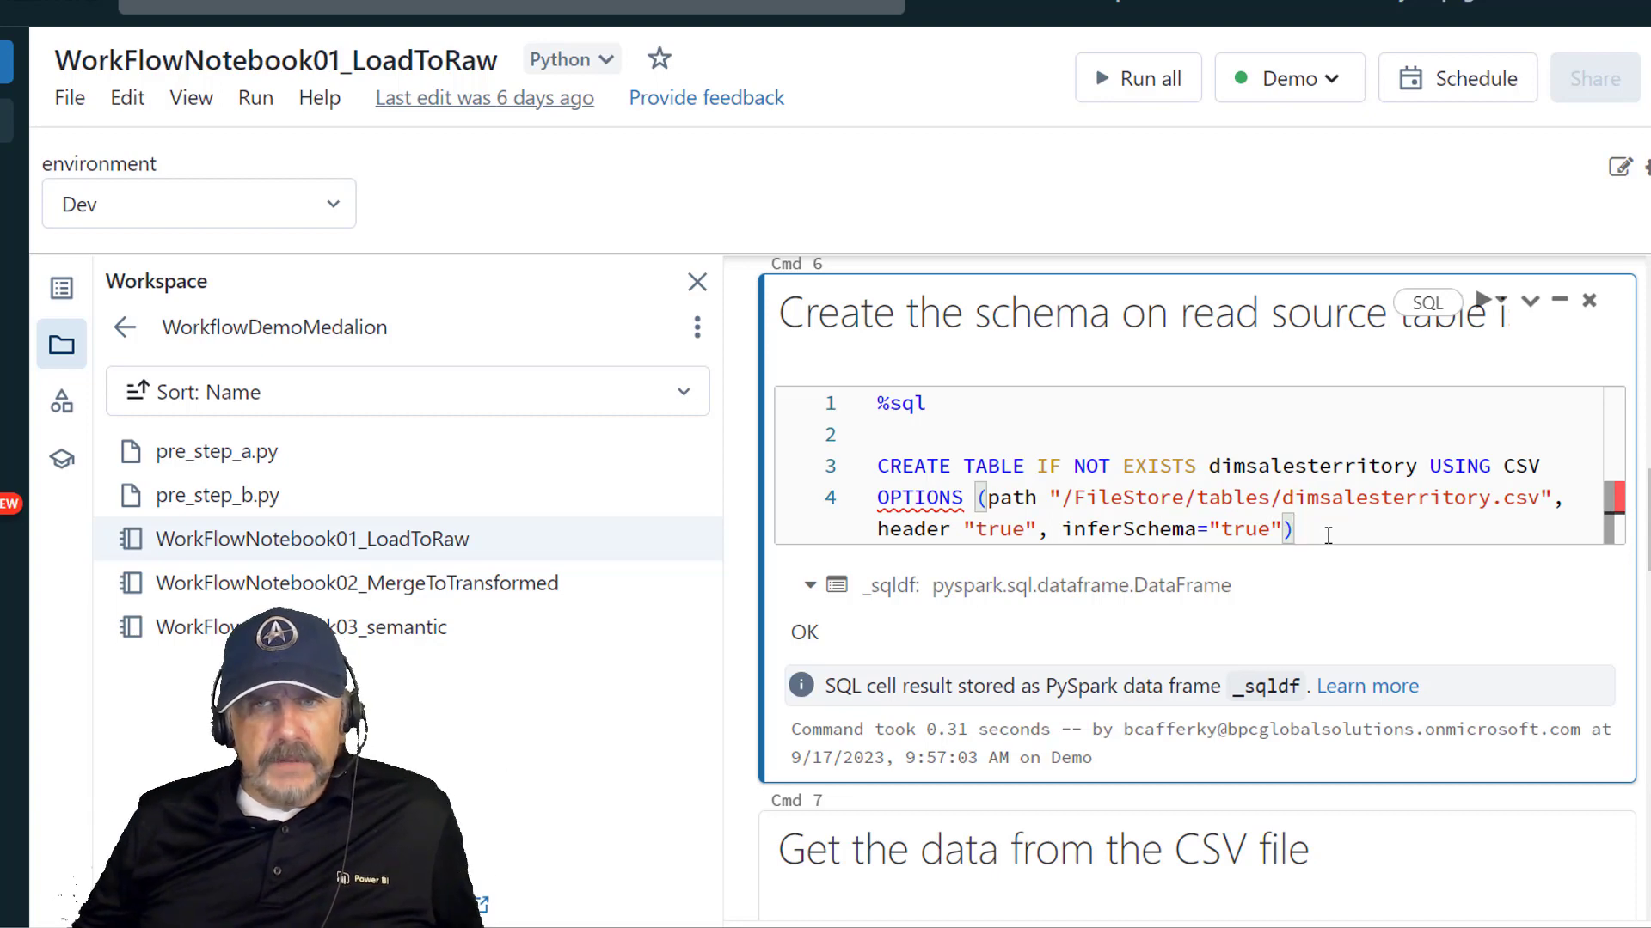
drag(890, 529, 1040, 533)
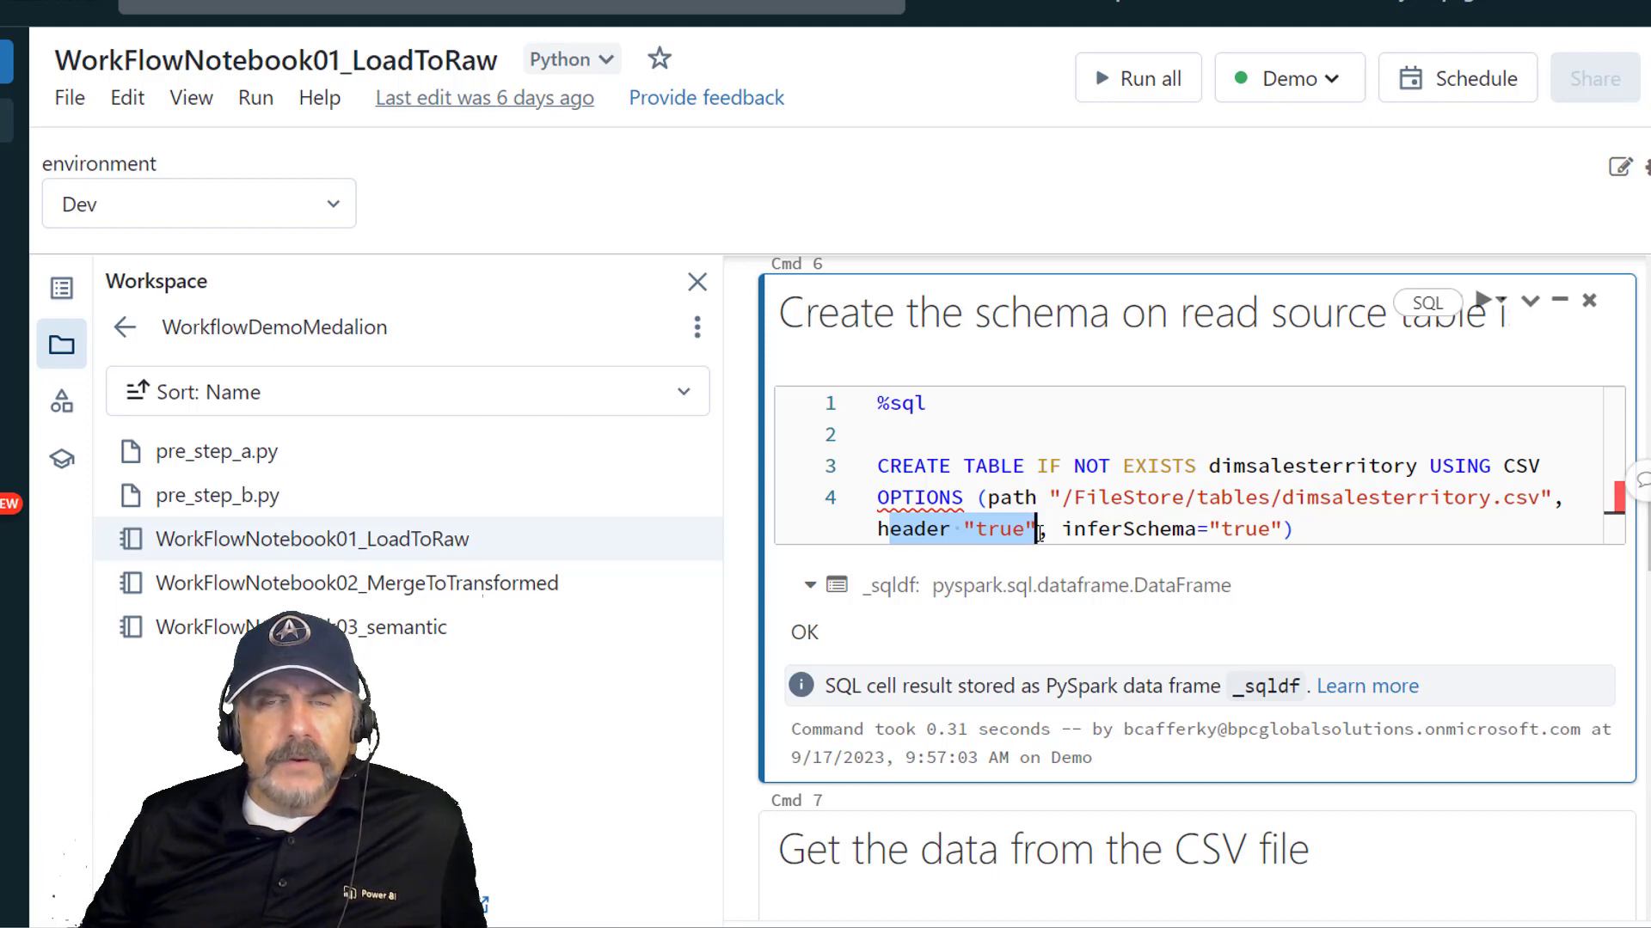
click(1352, 539)
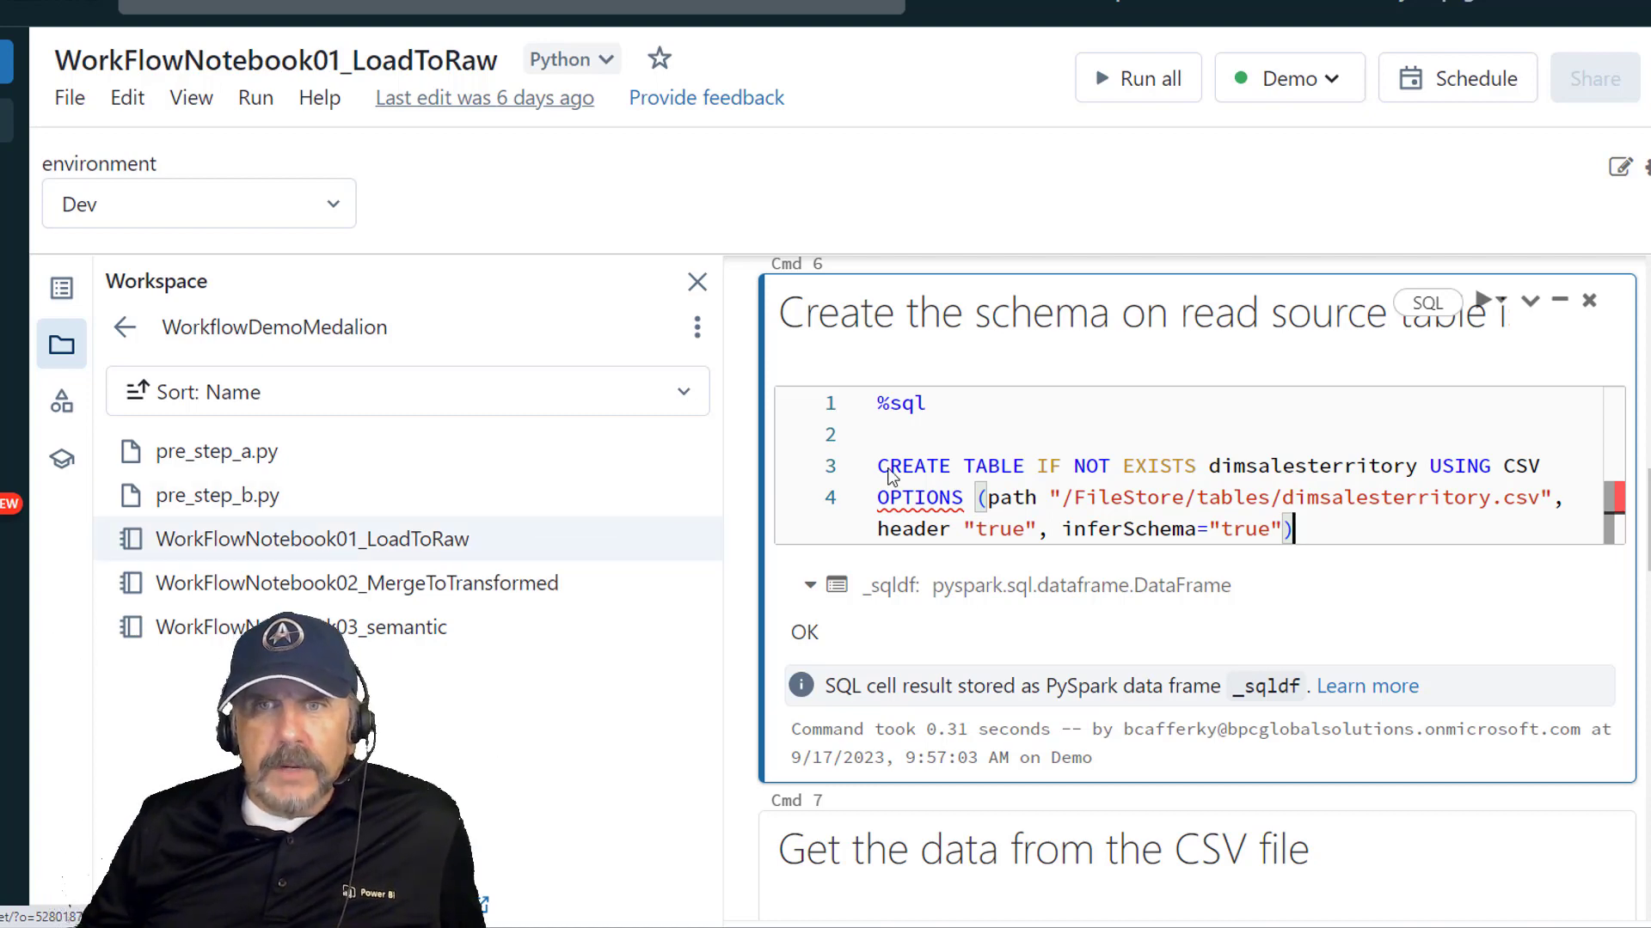
- Examine the spark.sql query in Cmd 7 that selects all rows from dimsalesterritory
scroll(955, 464, down, 3)
scroll(955, 463, down, 3)
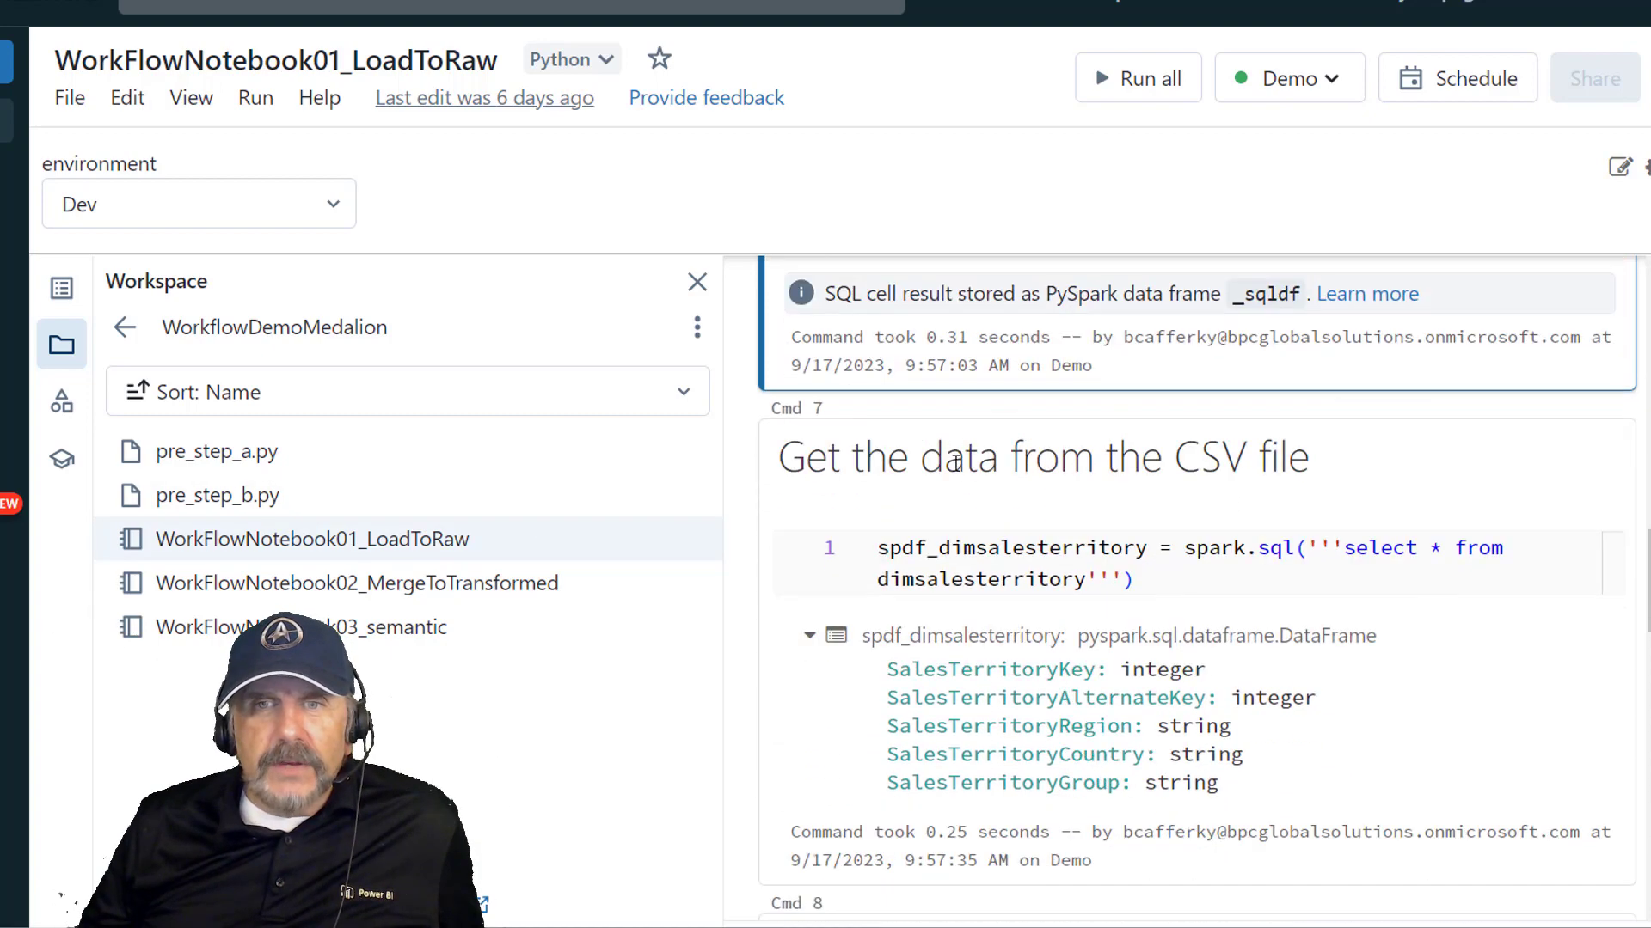
drag(1185, 521, 1441, 552)
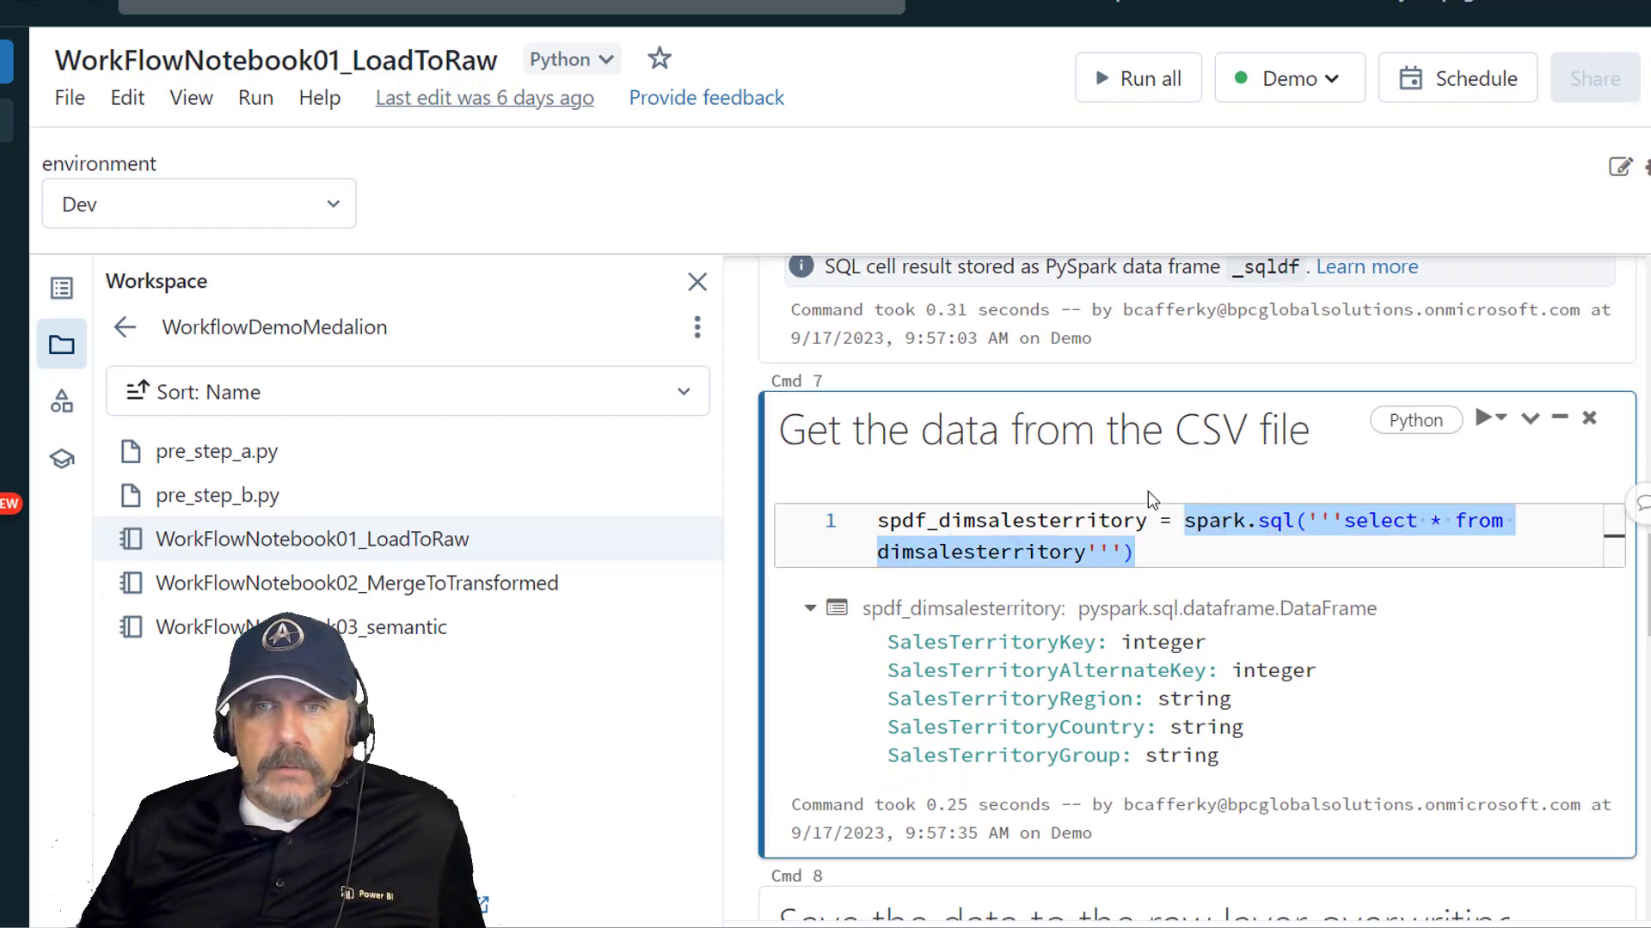
- Examine the spdf_dimsalesterritory variable assigned in Cmd 7 and the DataFrame schema listed beneath it
click(1171, 549)
drag(876, 520, 1174, 518)
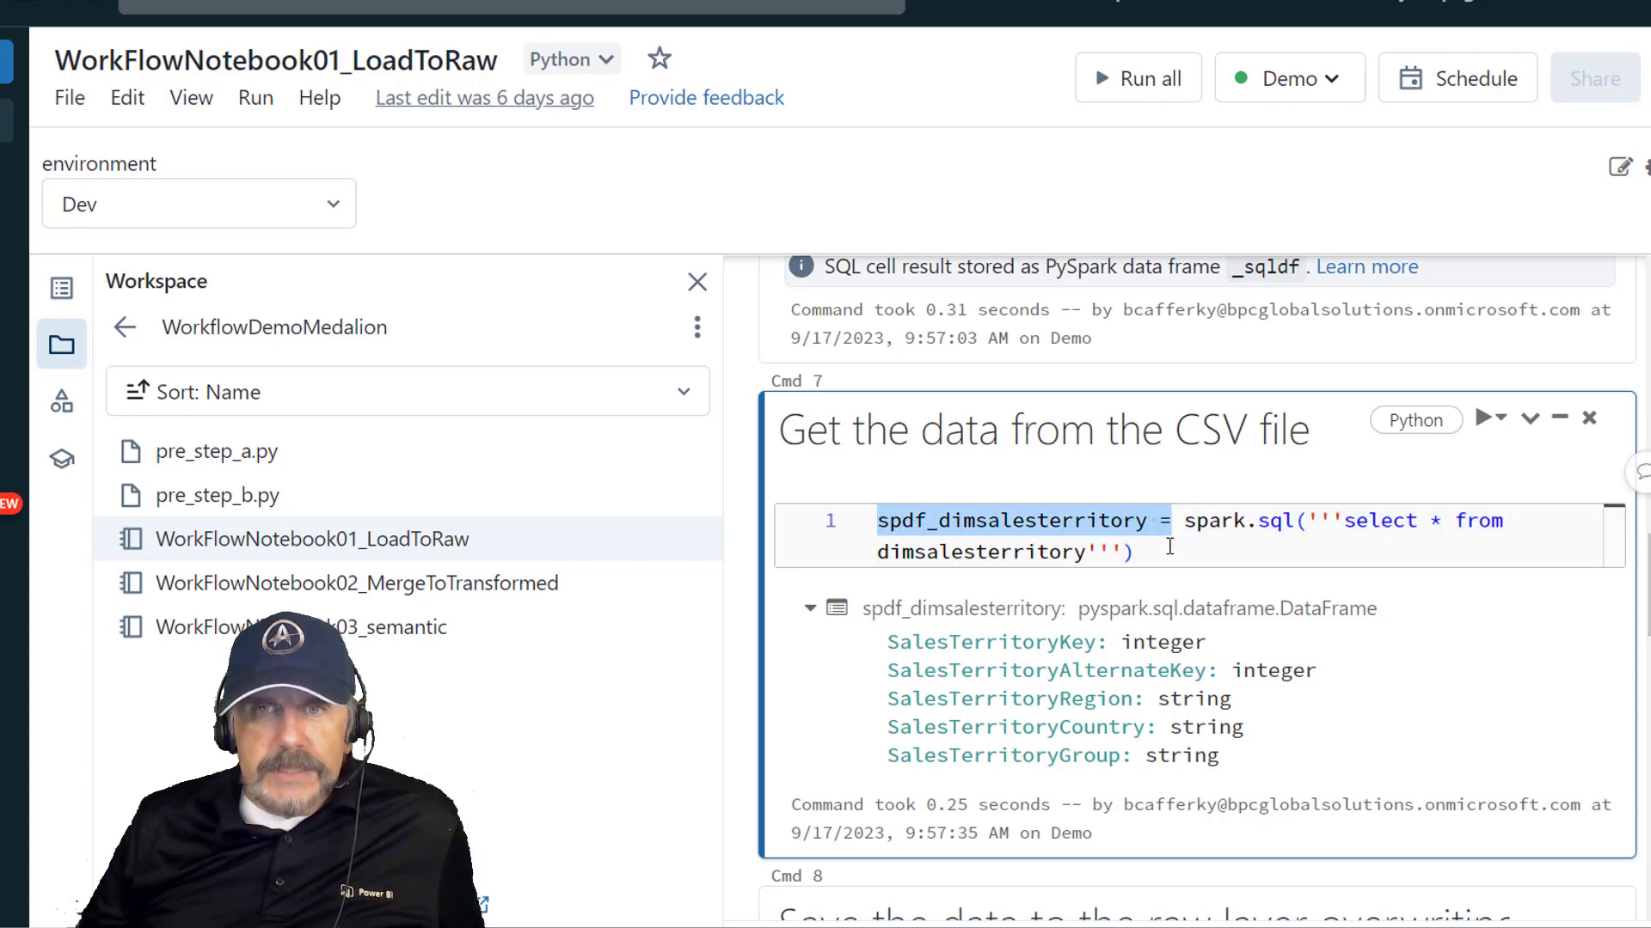
click(1169, 547)
scroll(1169, 547, down, 2)
scroll(1170, 547, up, 2)
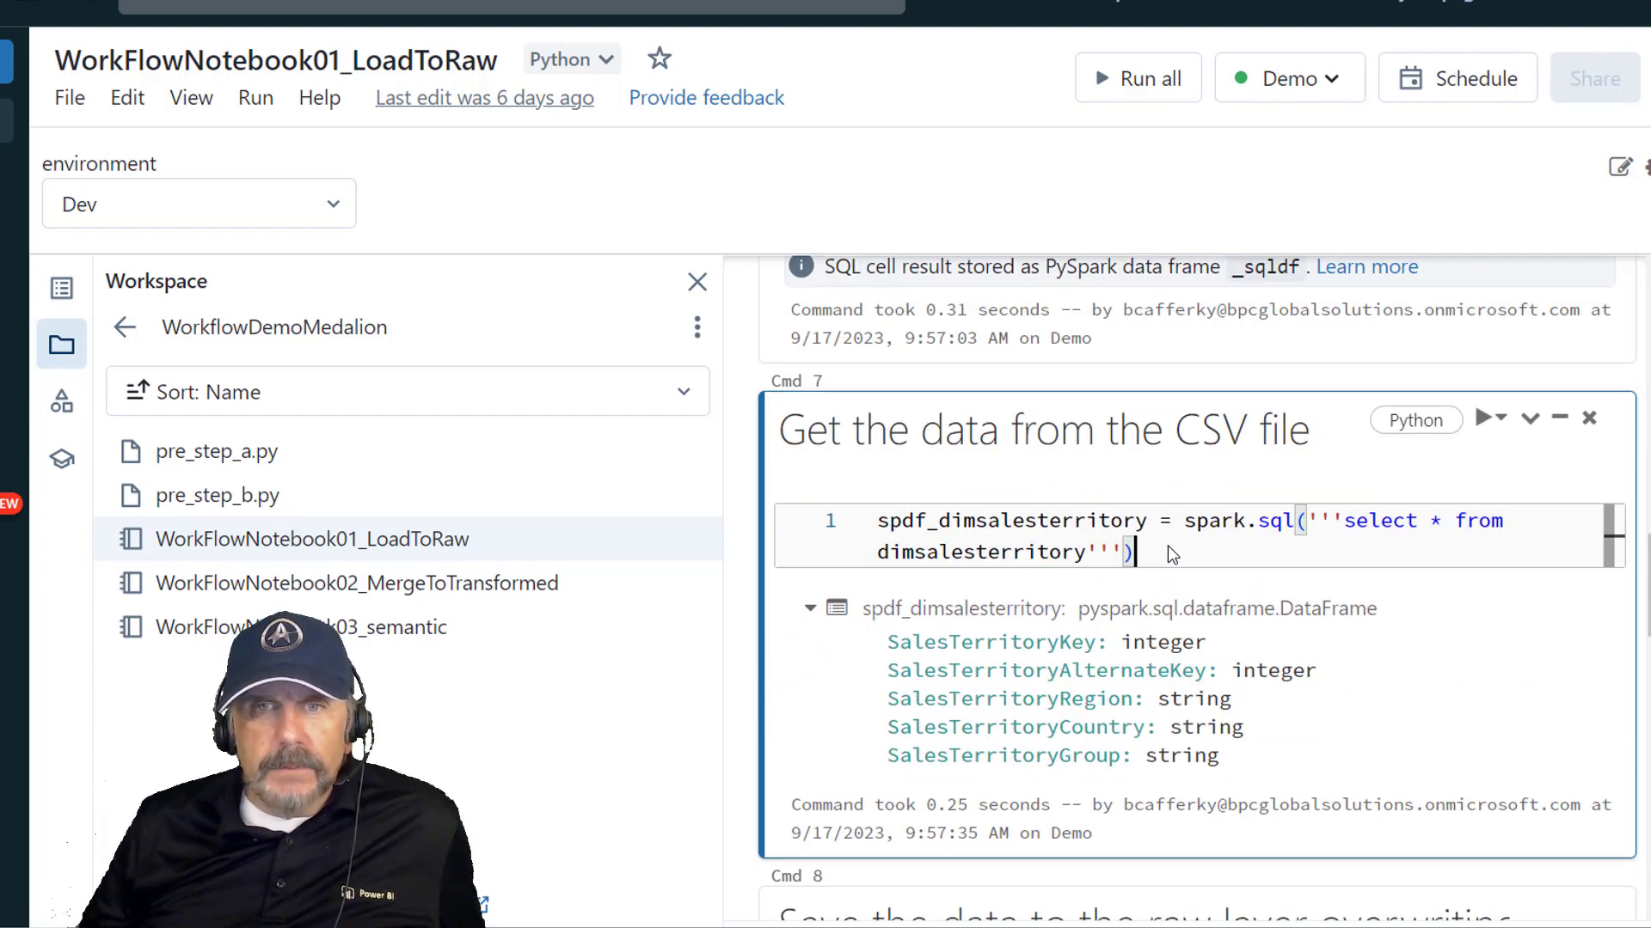
scroll(1167, 546, down, 1)
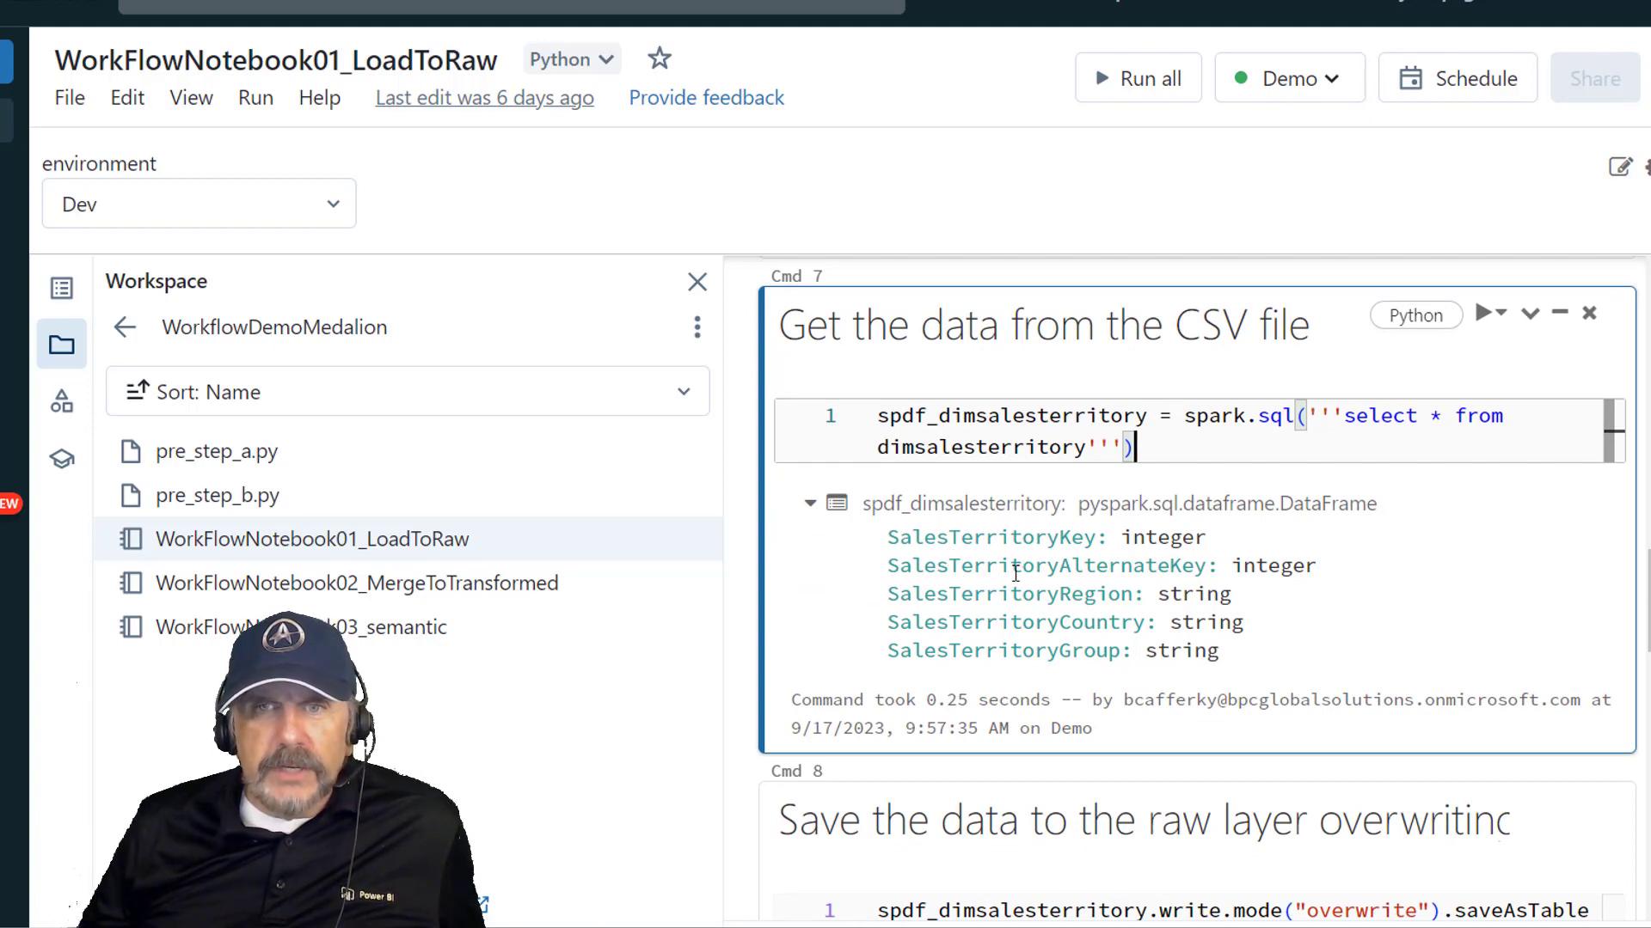
- Examine the Cmd 8 code that writes spdf_dimsalesterritory, focusing on its write.mode("overwrite") call
scroll(1020, 563, down, 1)
scroll(969, 596, down, 2)
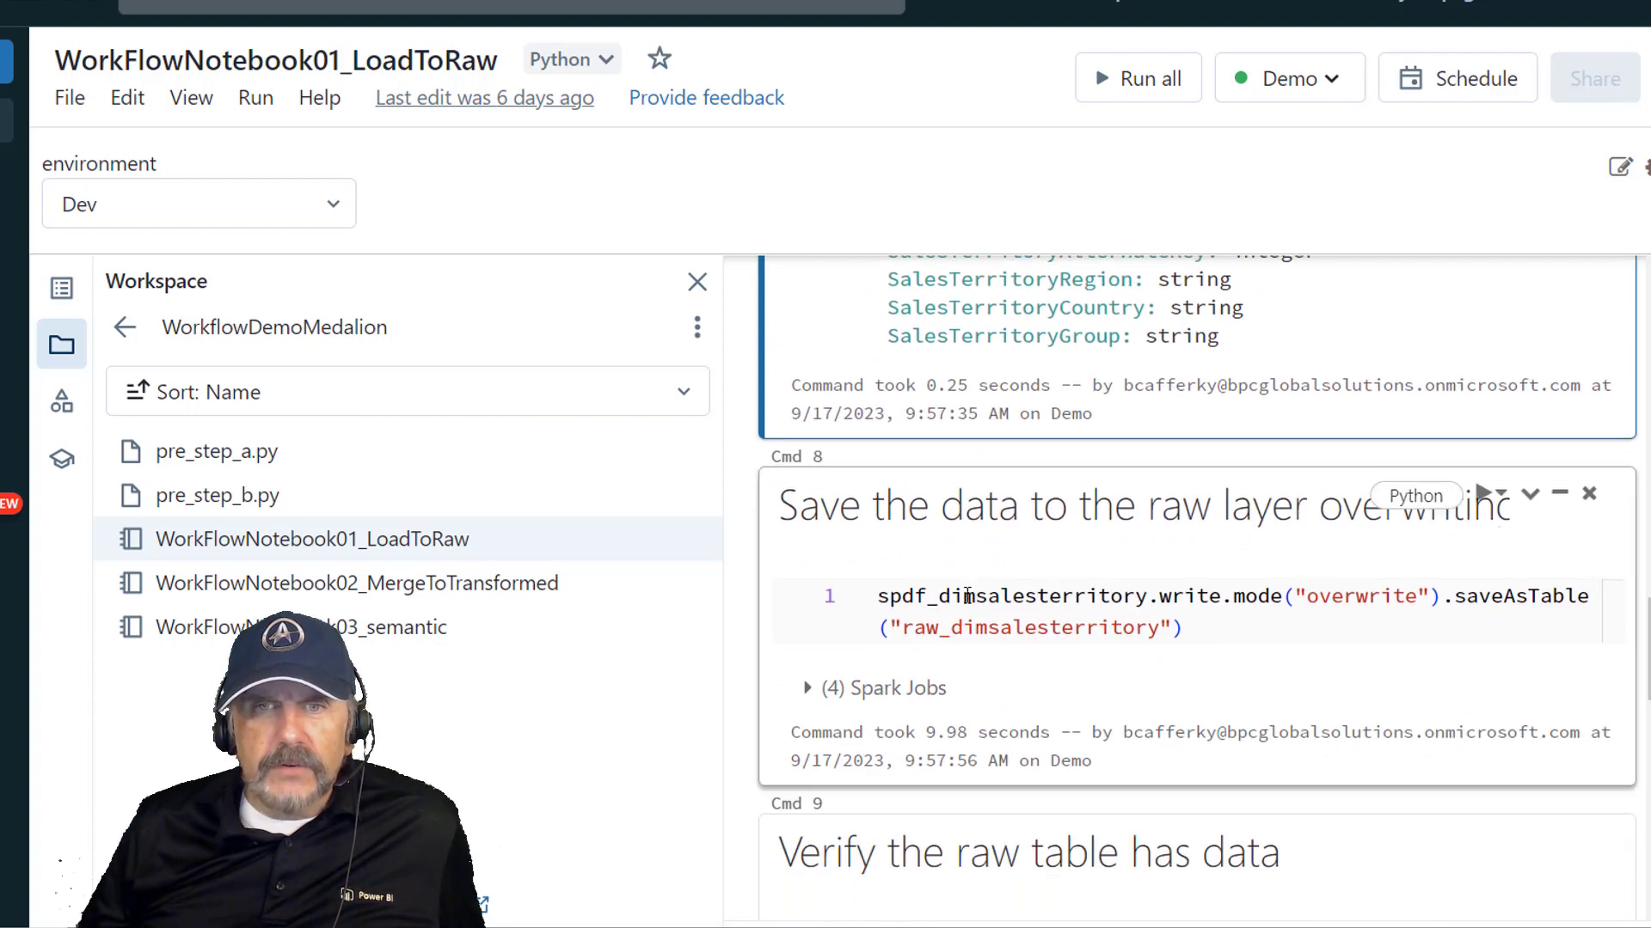
click(1205, 626)
scroll(1205, 626, down, 1)
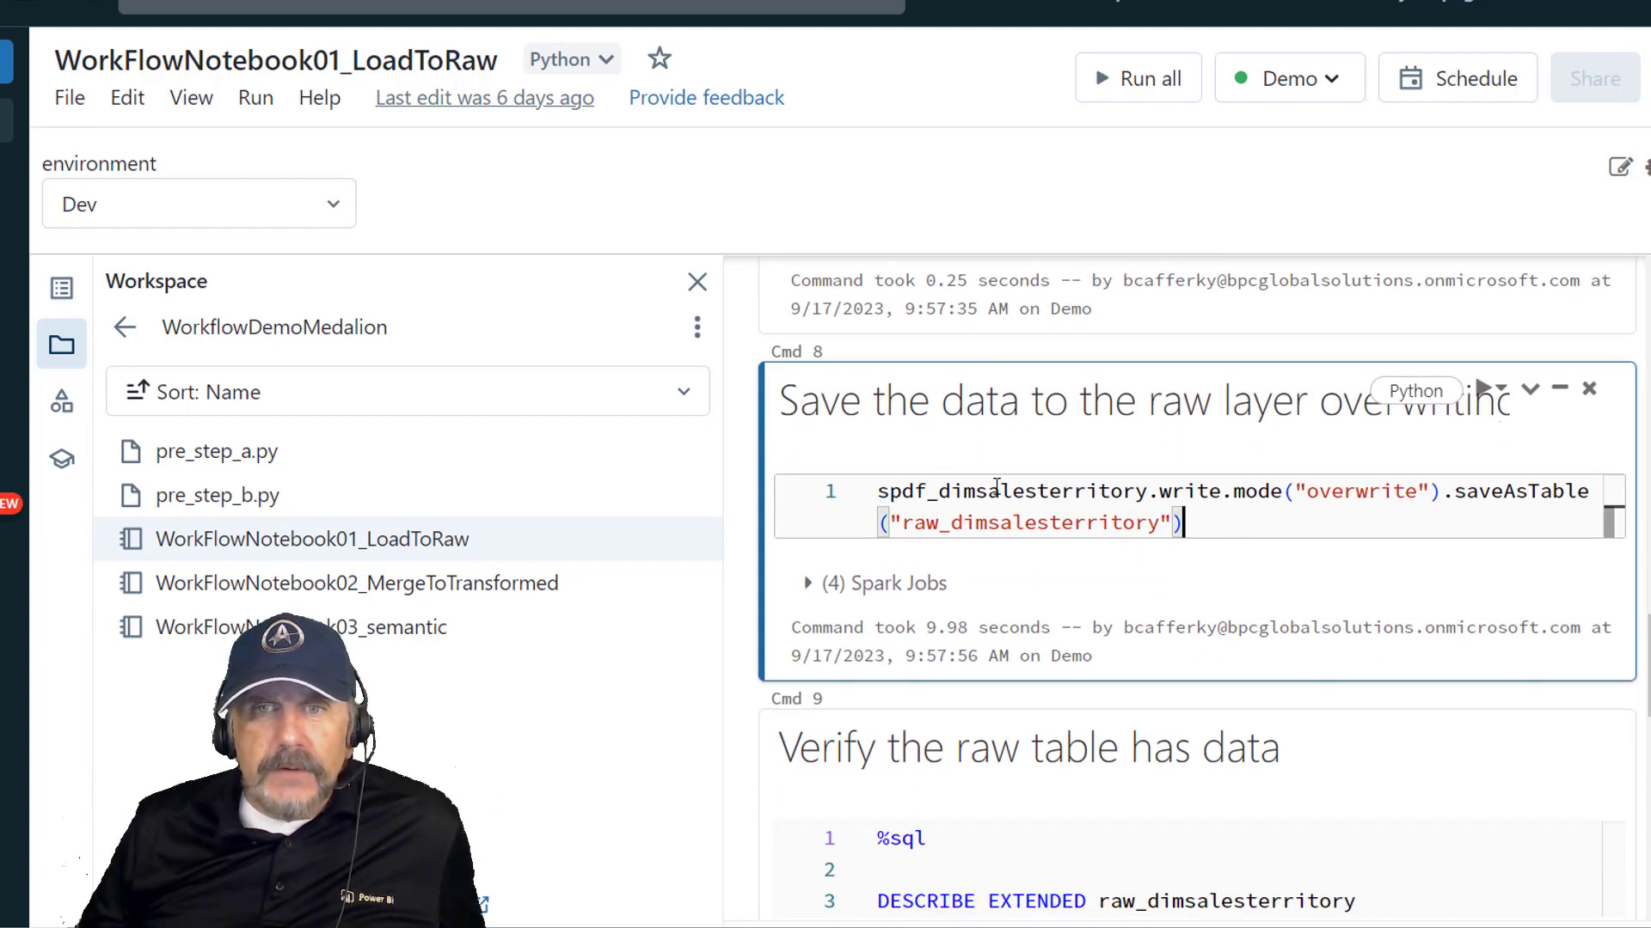
click(1170, 494)
drag(1188, 495, 1442, 494)
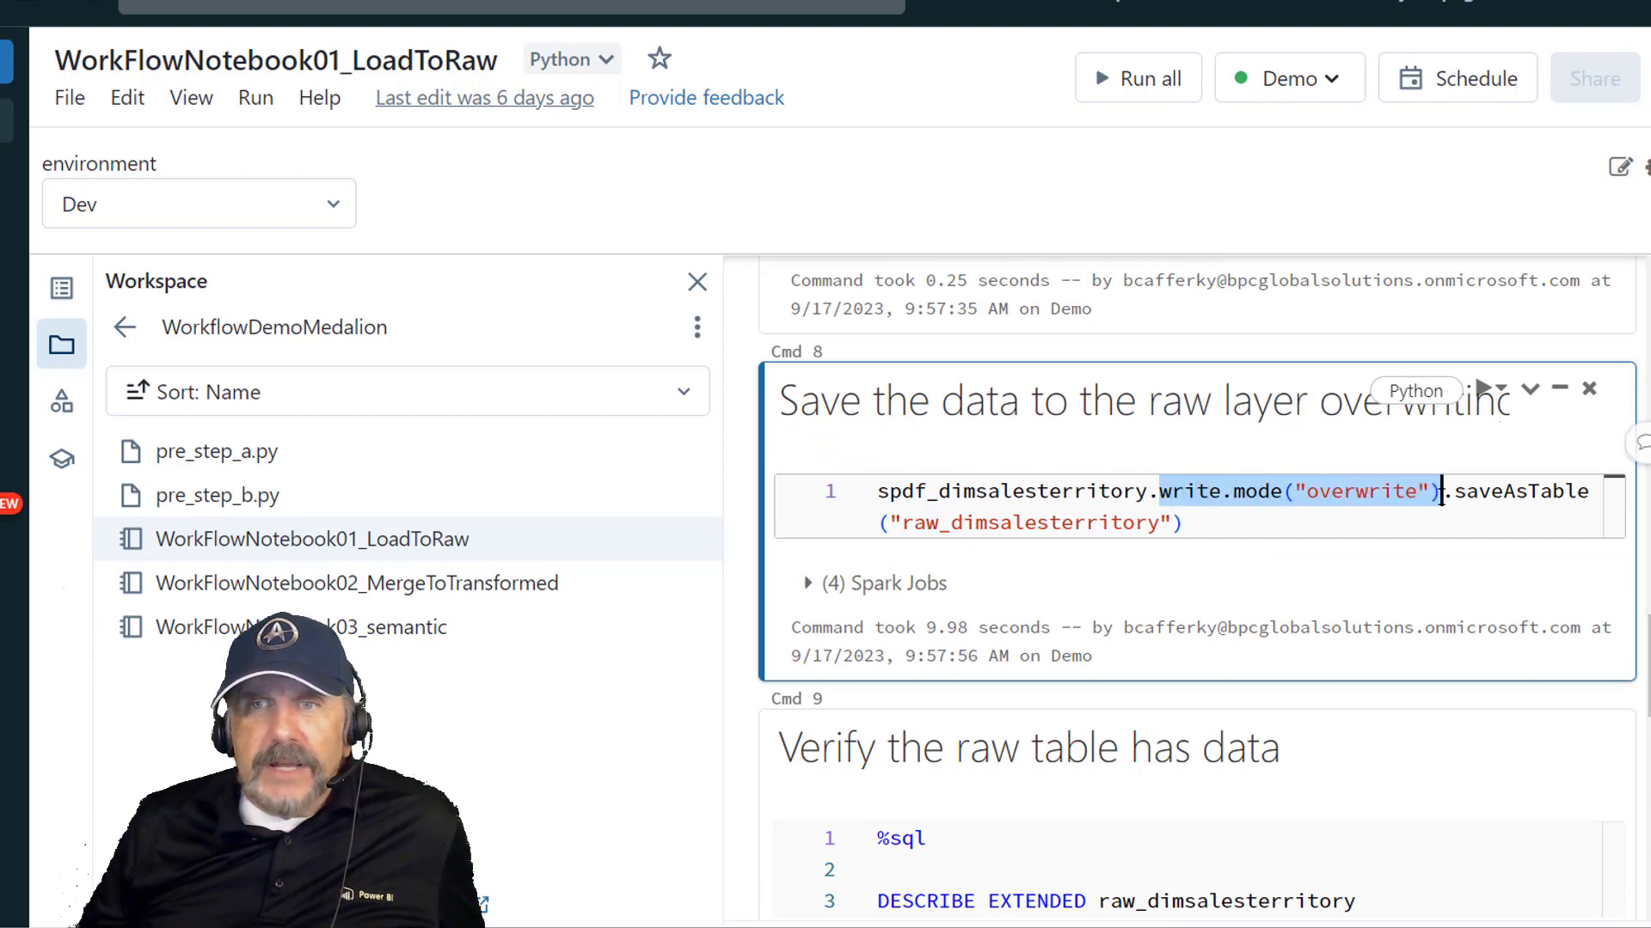
click(1371, 514)
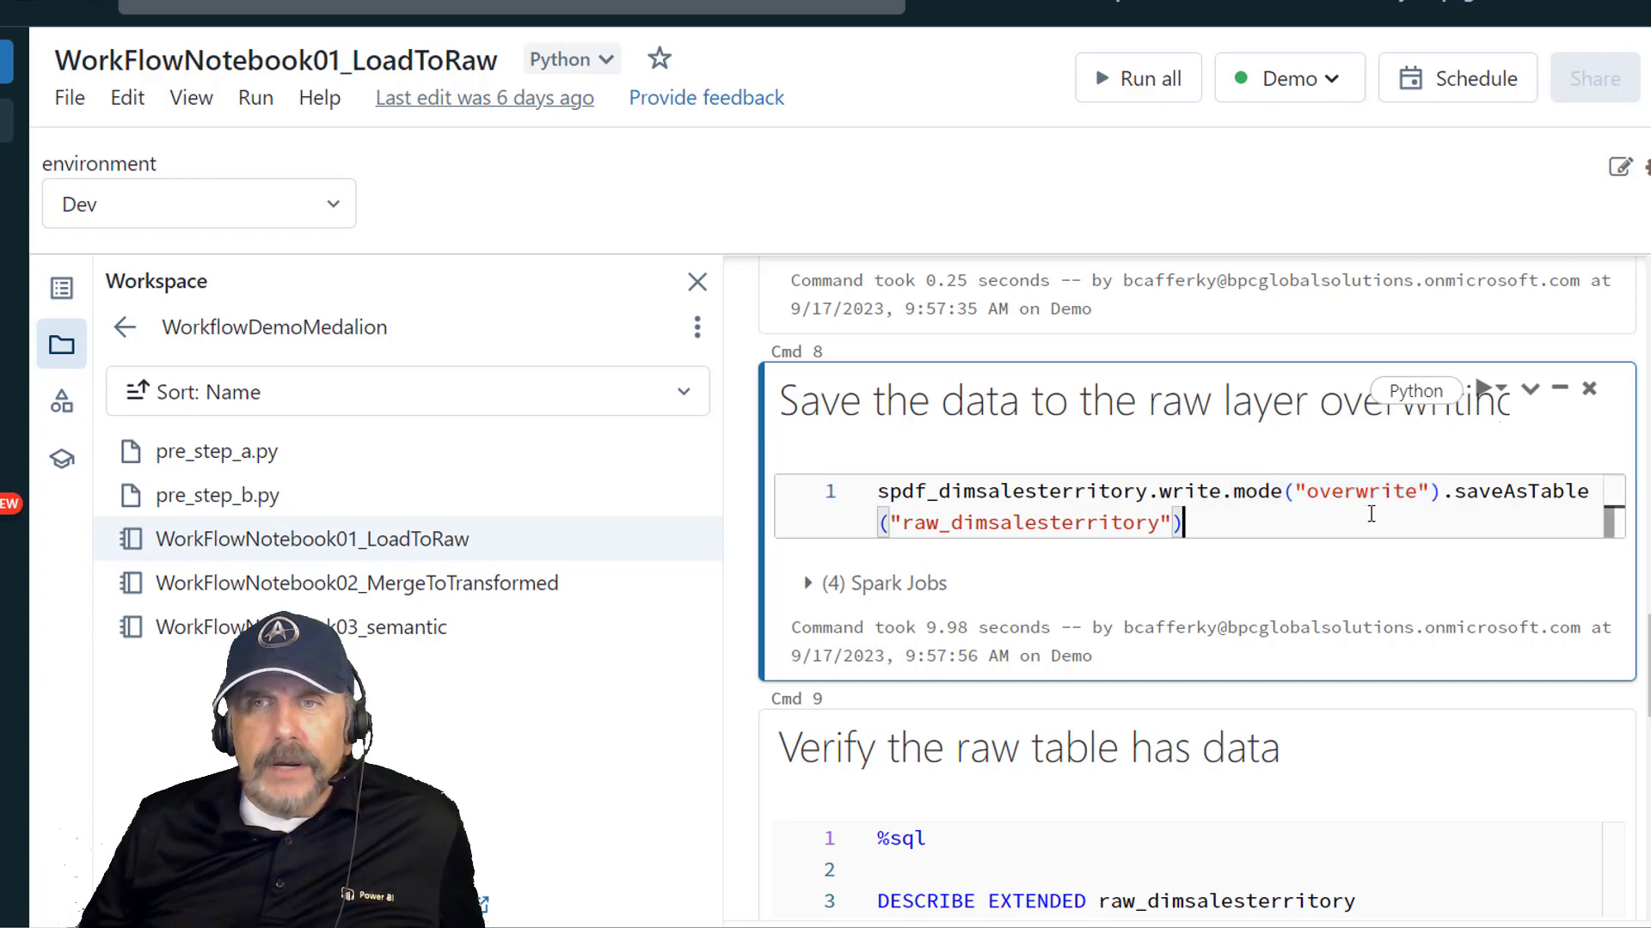
- Examine the saveAsTable call in Cmd 8 and its target table name, raw_dimsalesterritory
drag(1444, 500, 1446, 514)
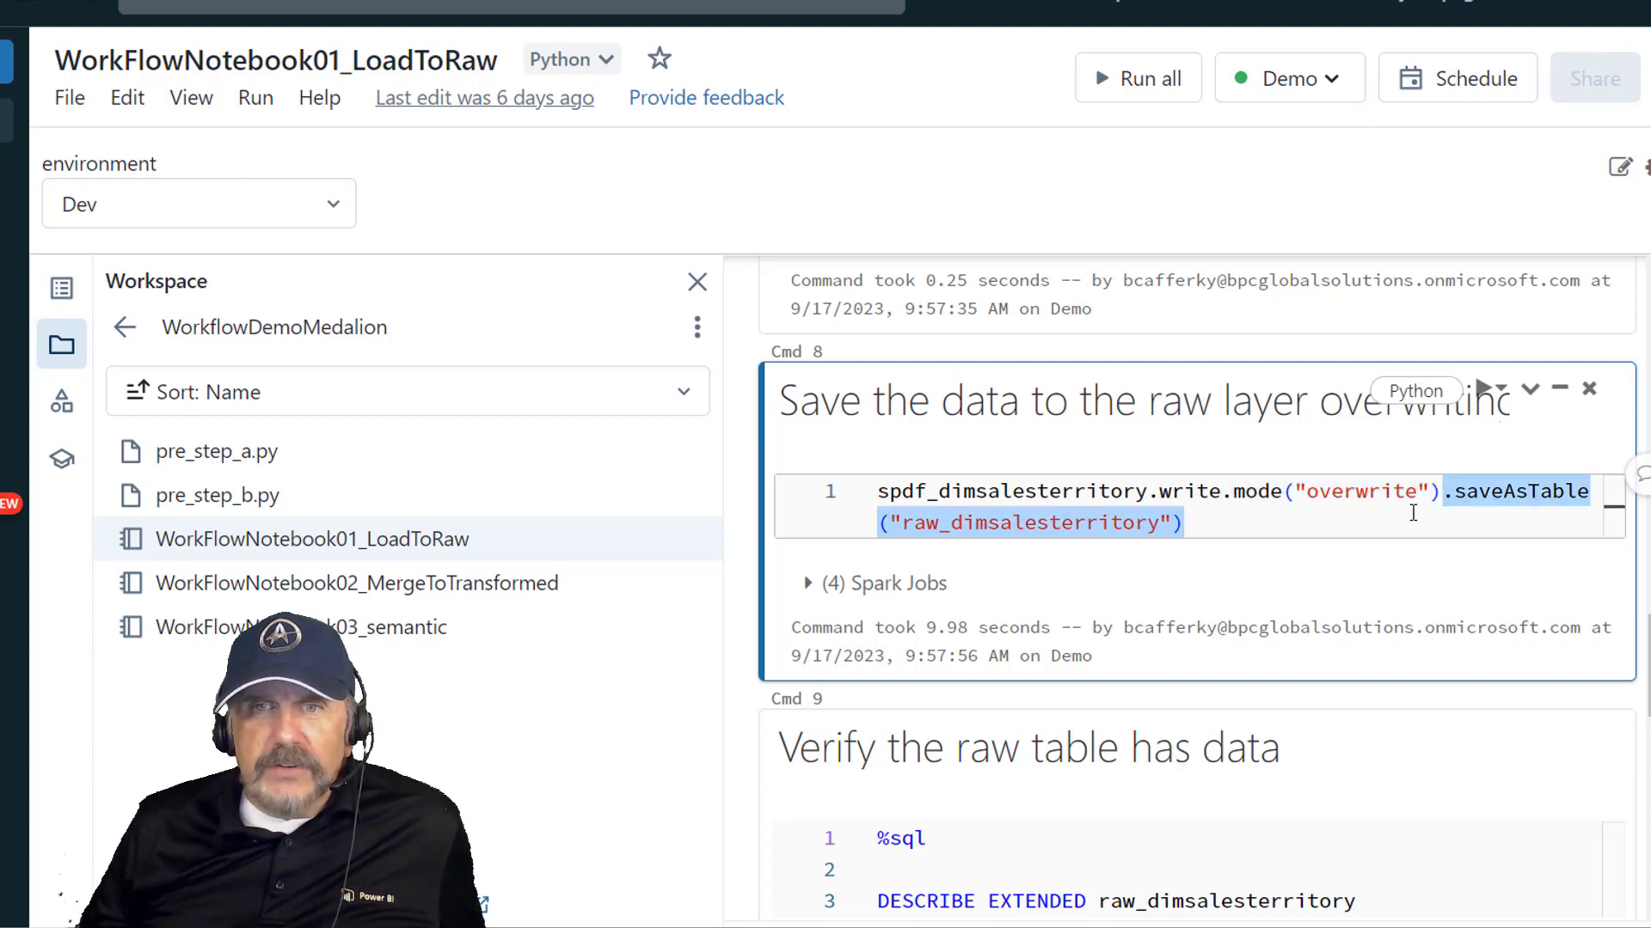
click(885, 521)
drag(902, 523, 1184, 523)
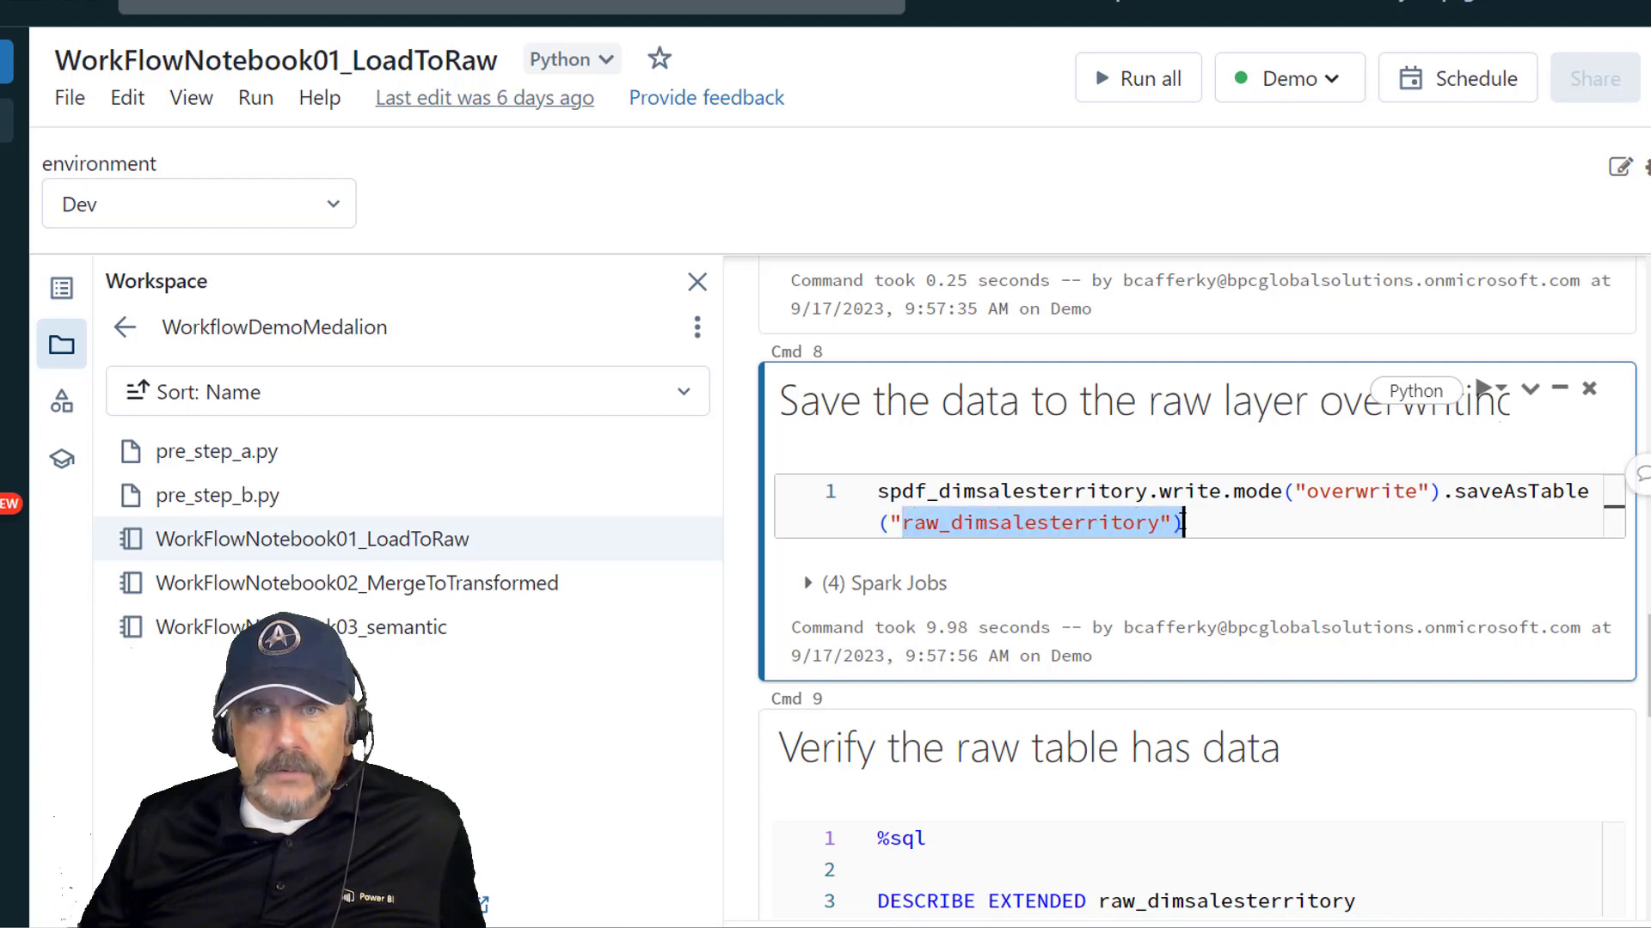
click(1246, 523)
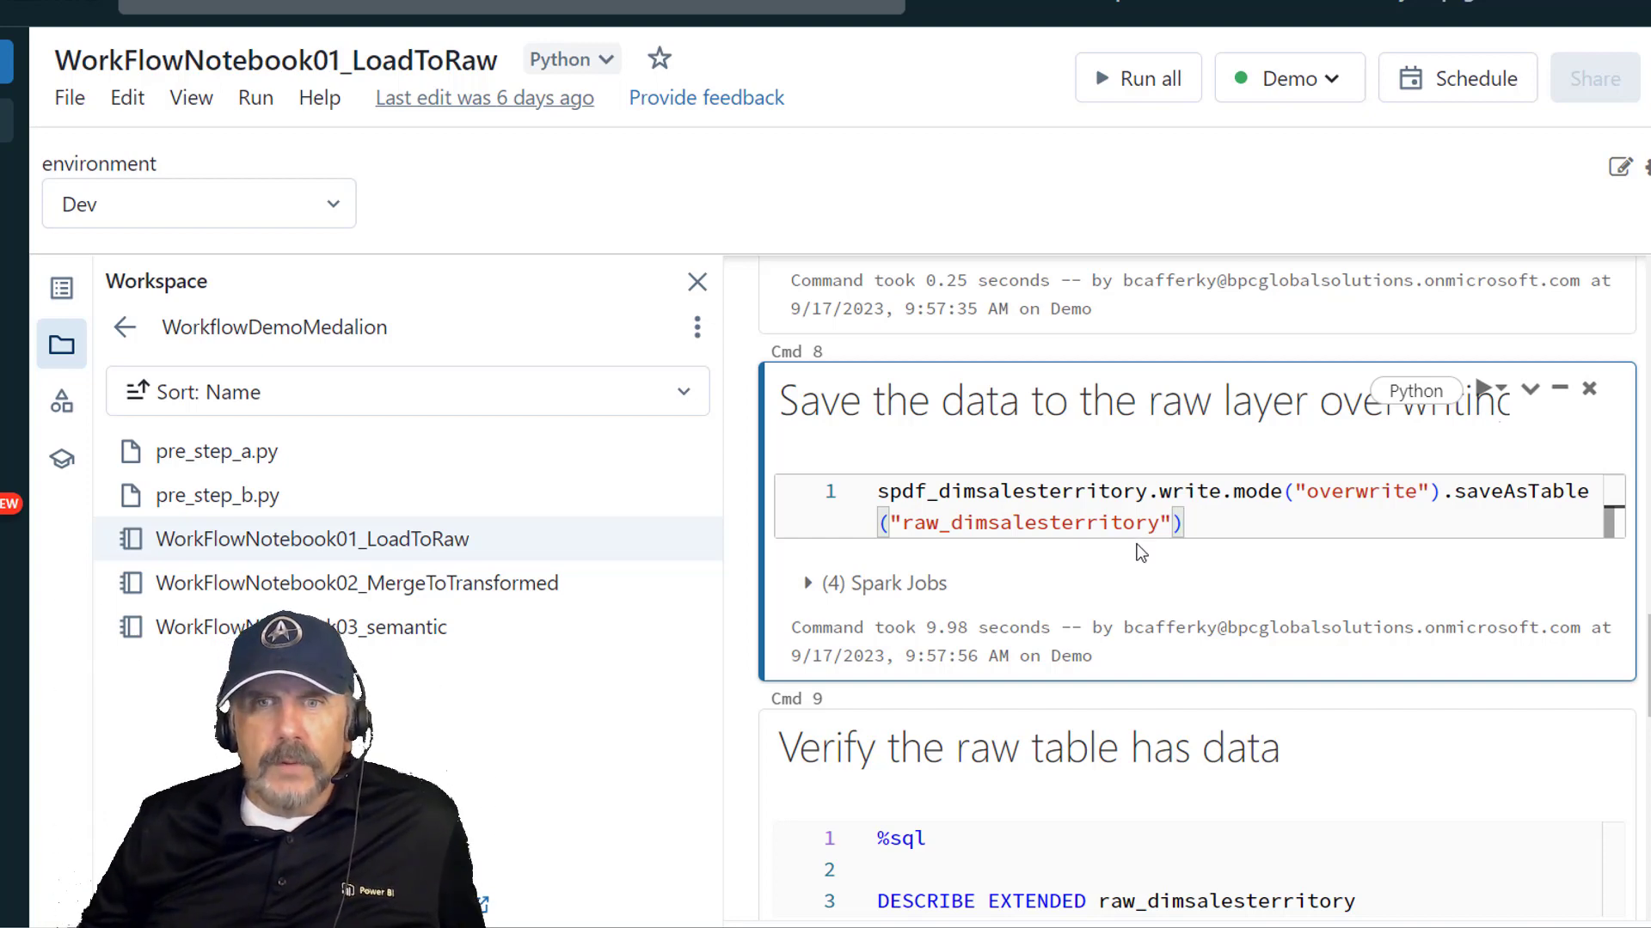
- Examine the DESCRIBE EXTENDED raw_dimsalesterritory query in Cmd 9 and its table of column names and data types
scroll(1140, 553, down, 3)
drag(1392, 587, 898, 599)
scroll(975, 621, down, 6)
scroll(977, 627, up, 2)
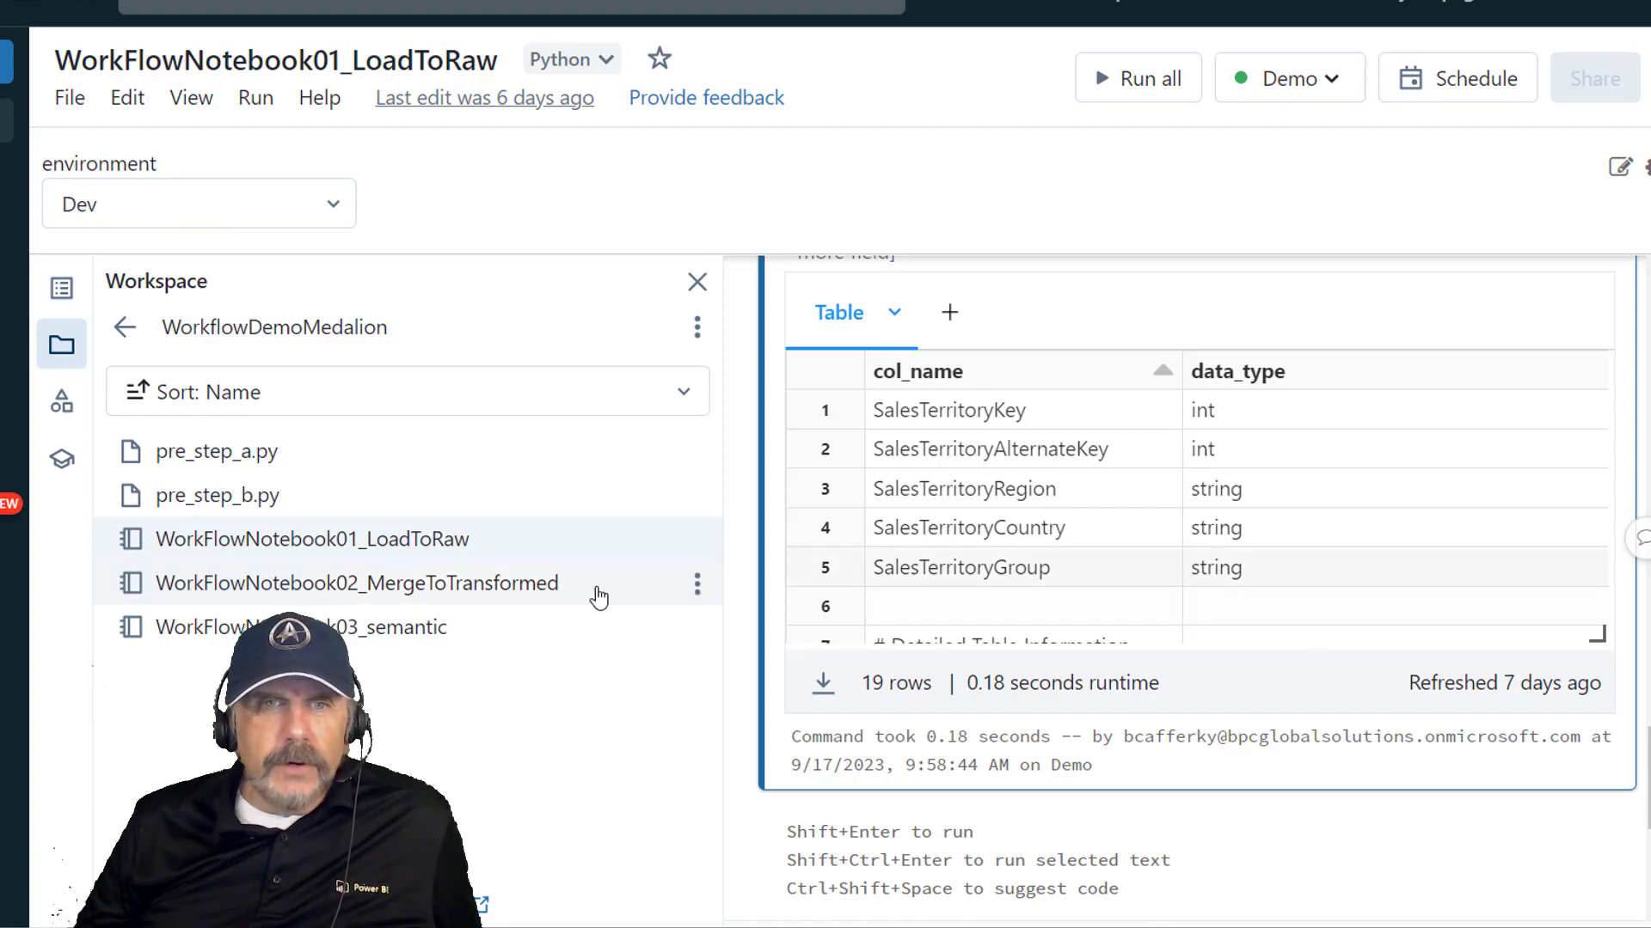
- Open the WorkFlowNotebook02_MergeToTransformed notebook and examine the delta_check function in Cmd 4
click(525, 589)
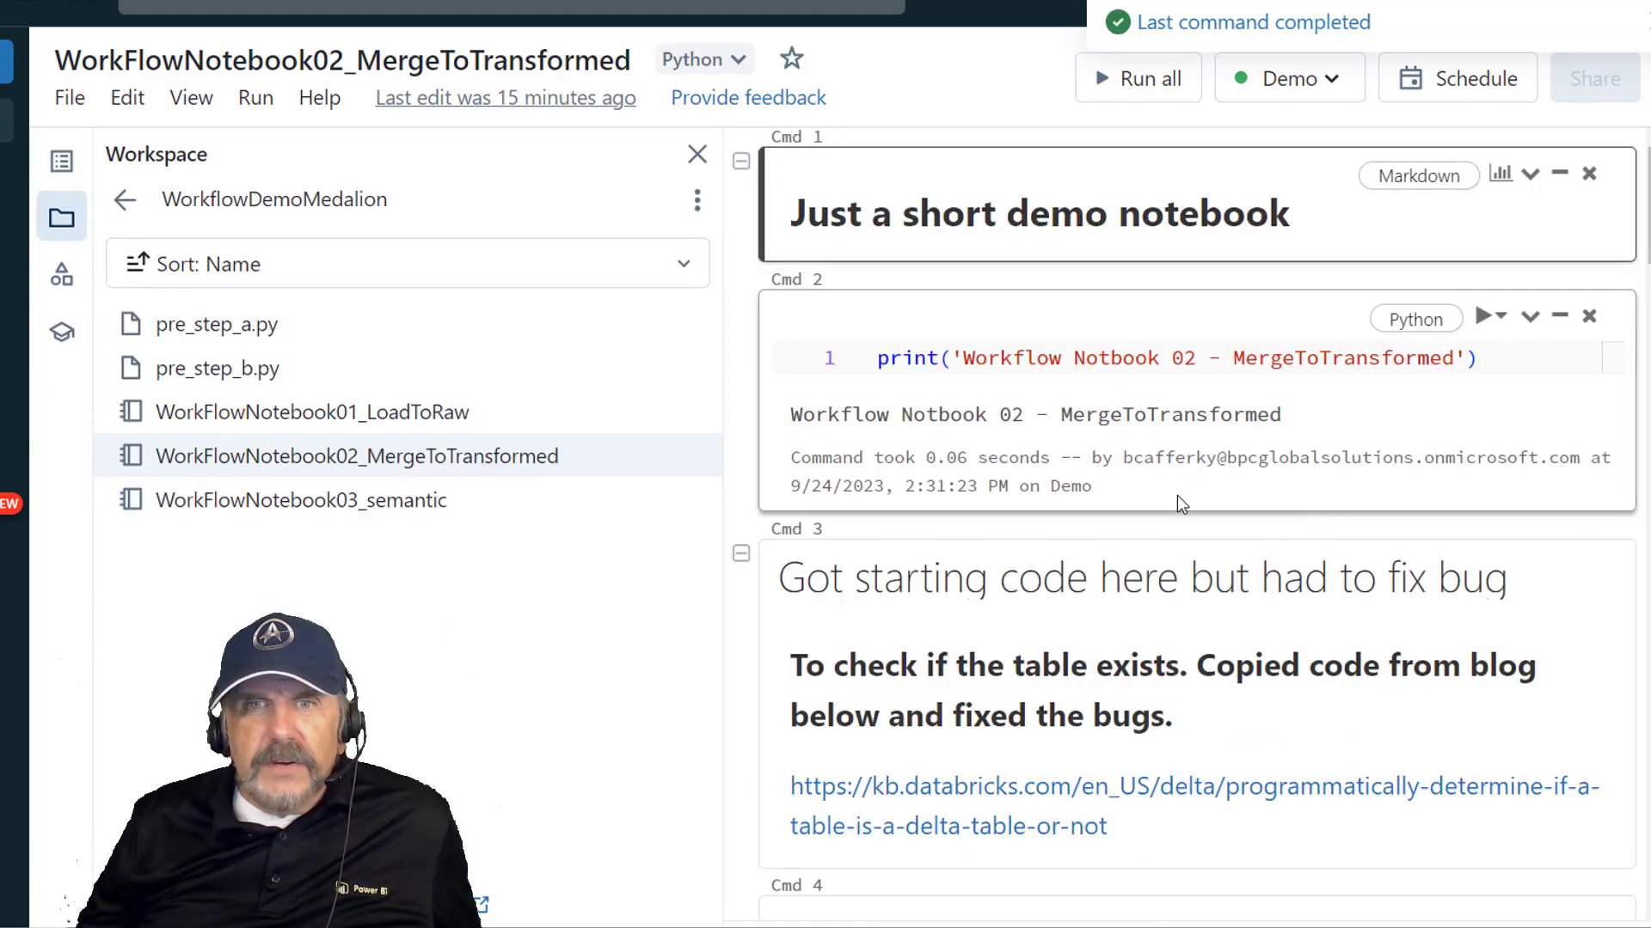
scroll(1178, 502, down, 8)
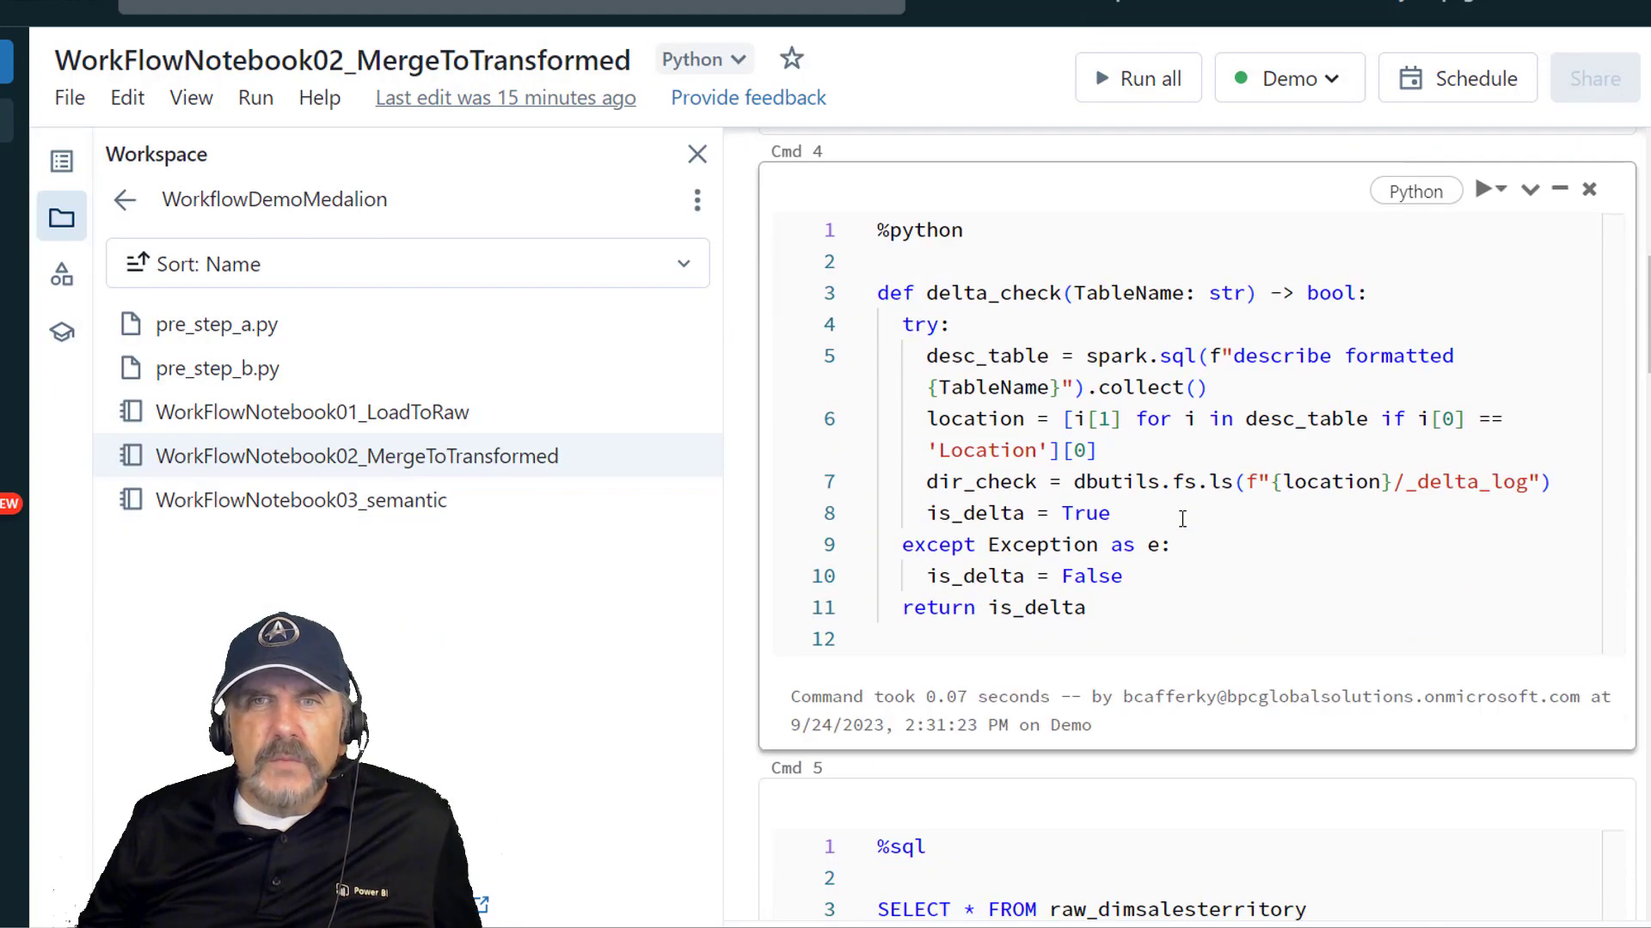
drag(1157, 619, 877, 230)
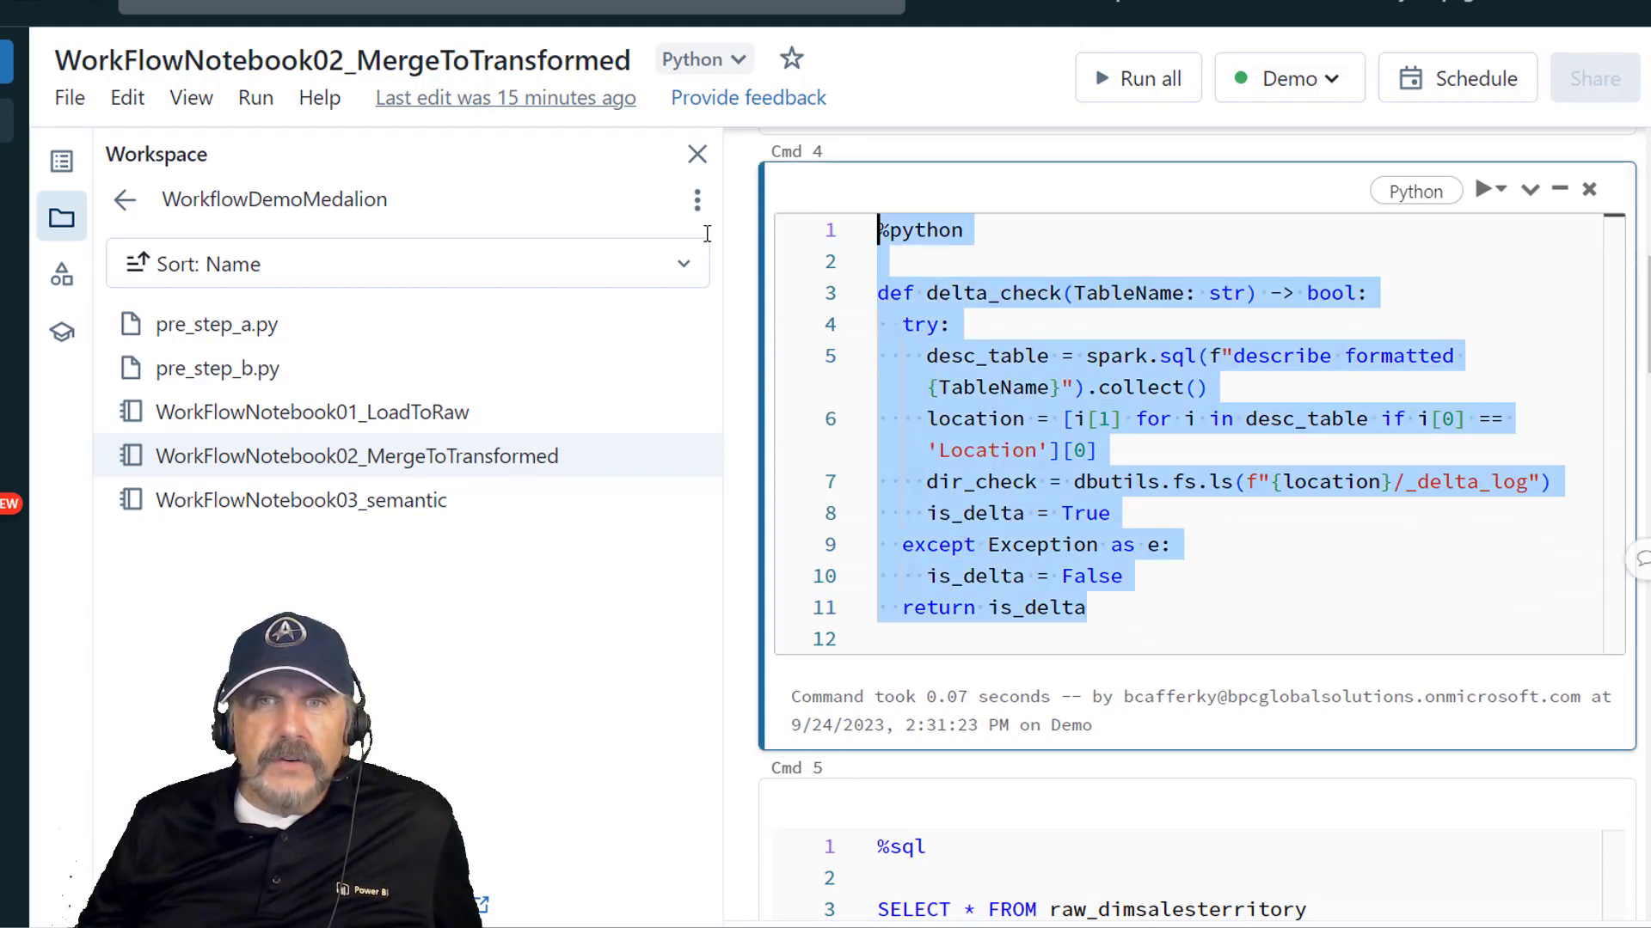
click(1146, 604)
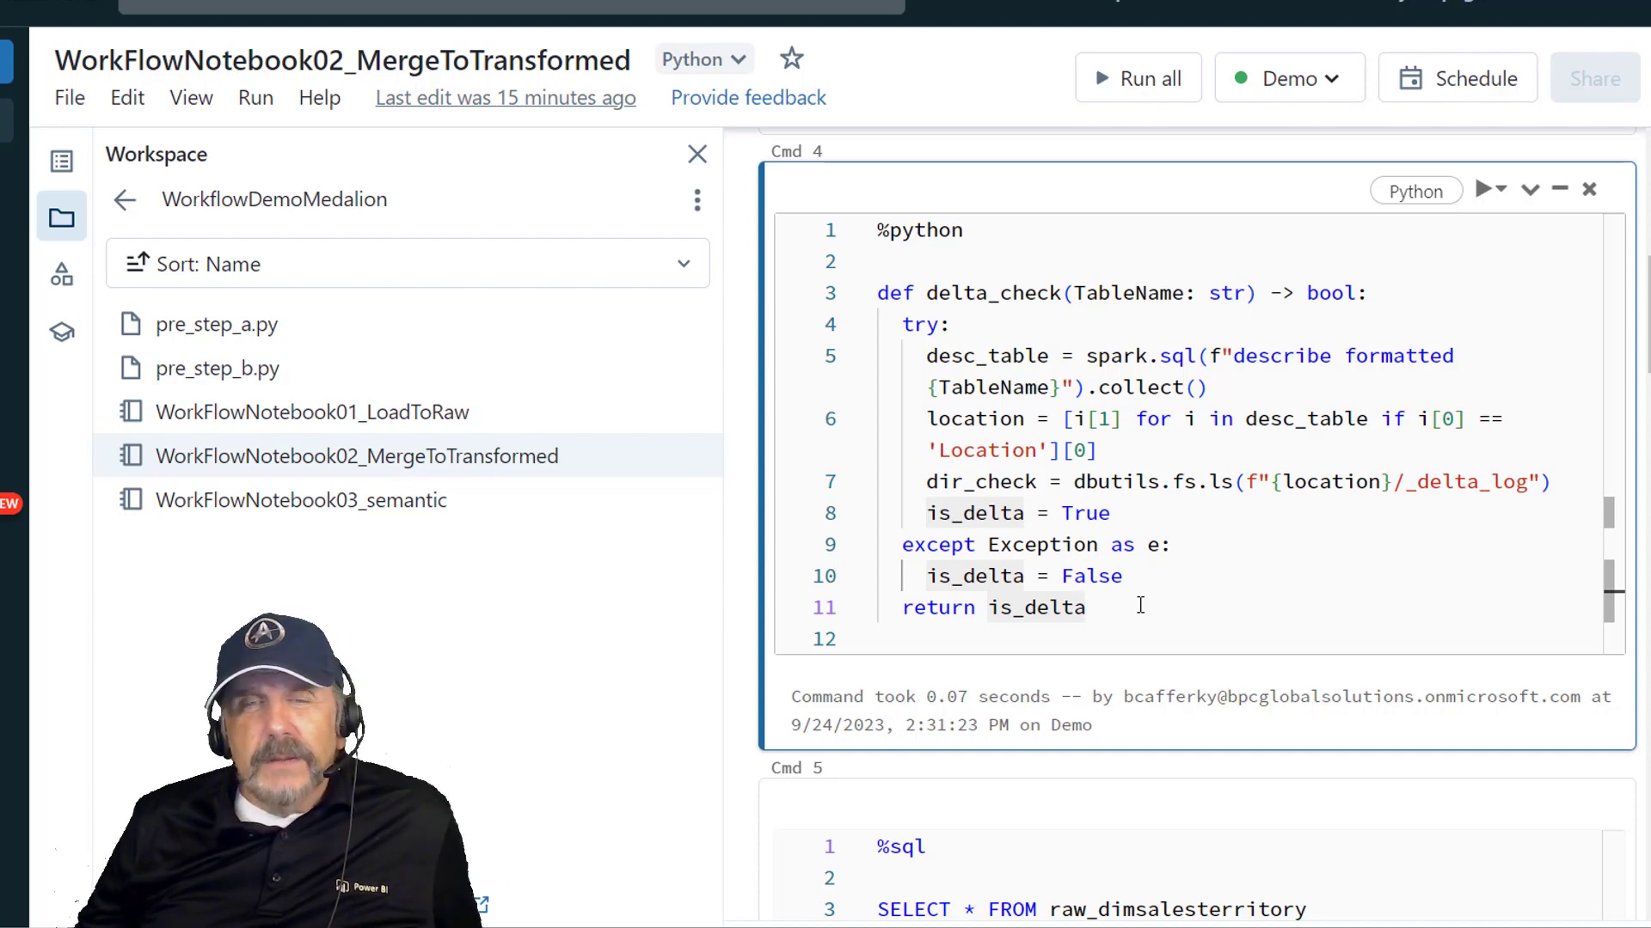
shift+click(1135, 576)
key(ctrl+a)
click(1227, 597)
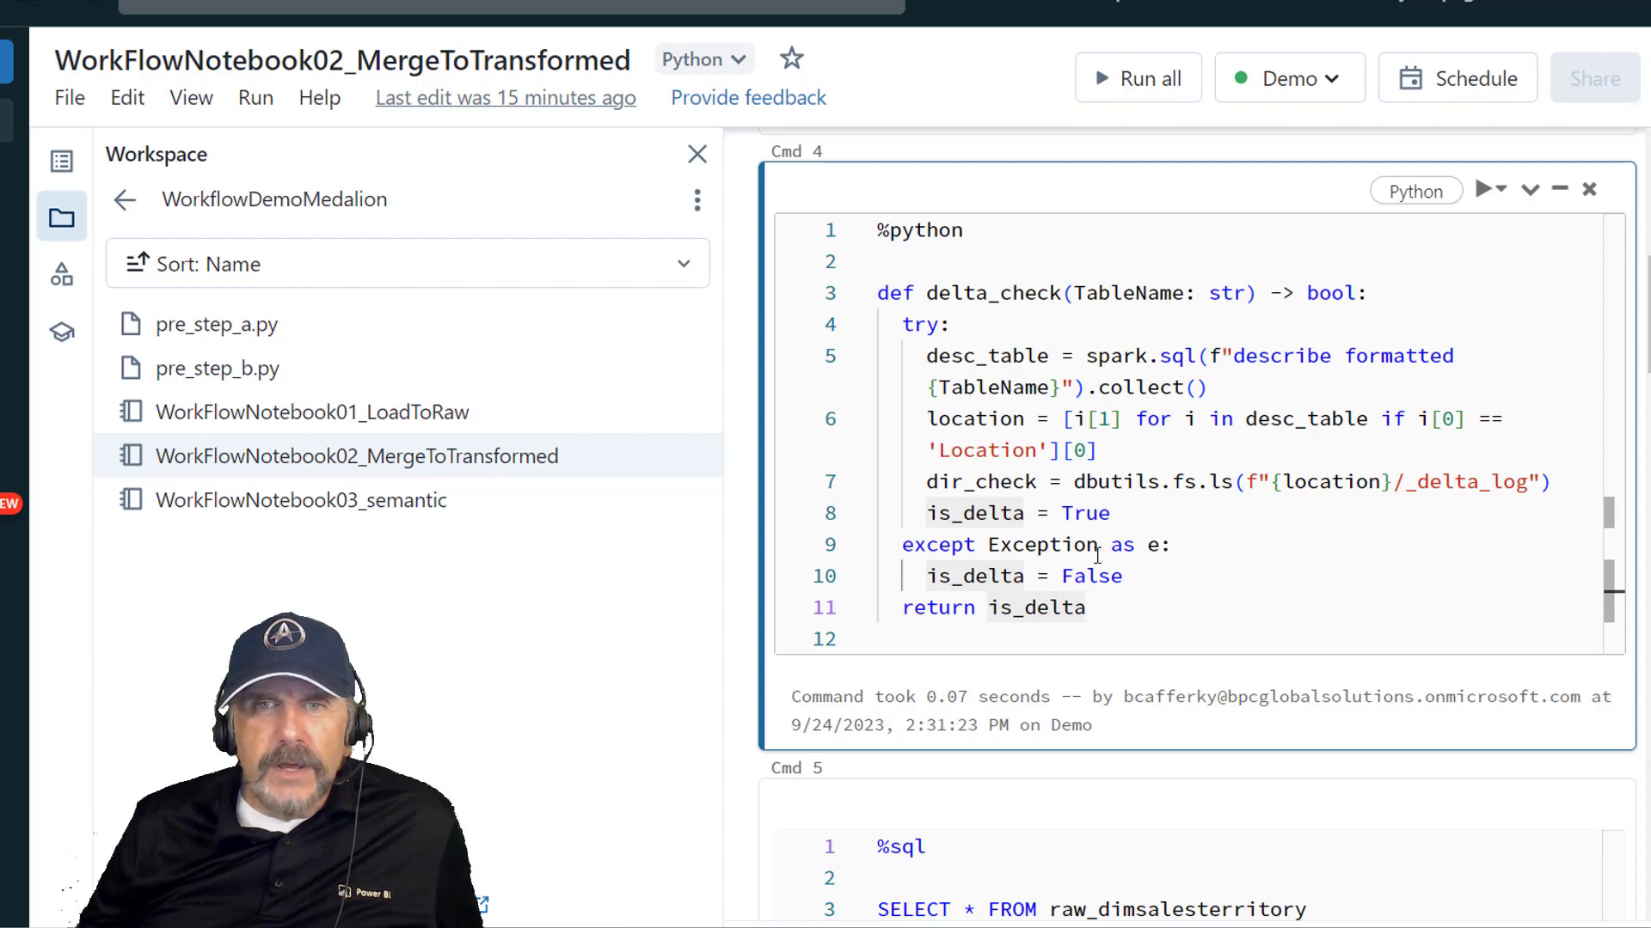
- Examine the True and False values that delta_check assigns to is_delta before returning it
double_click(1085, 513)
click(1111, 598)
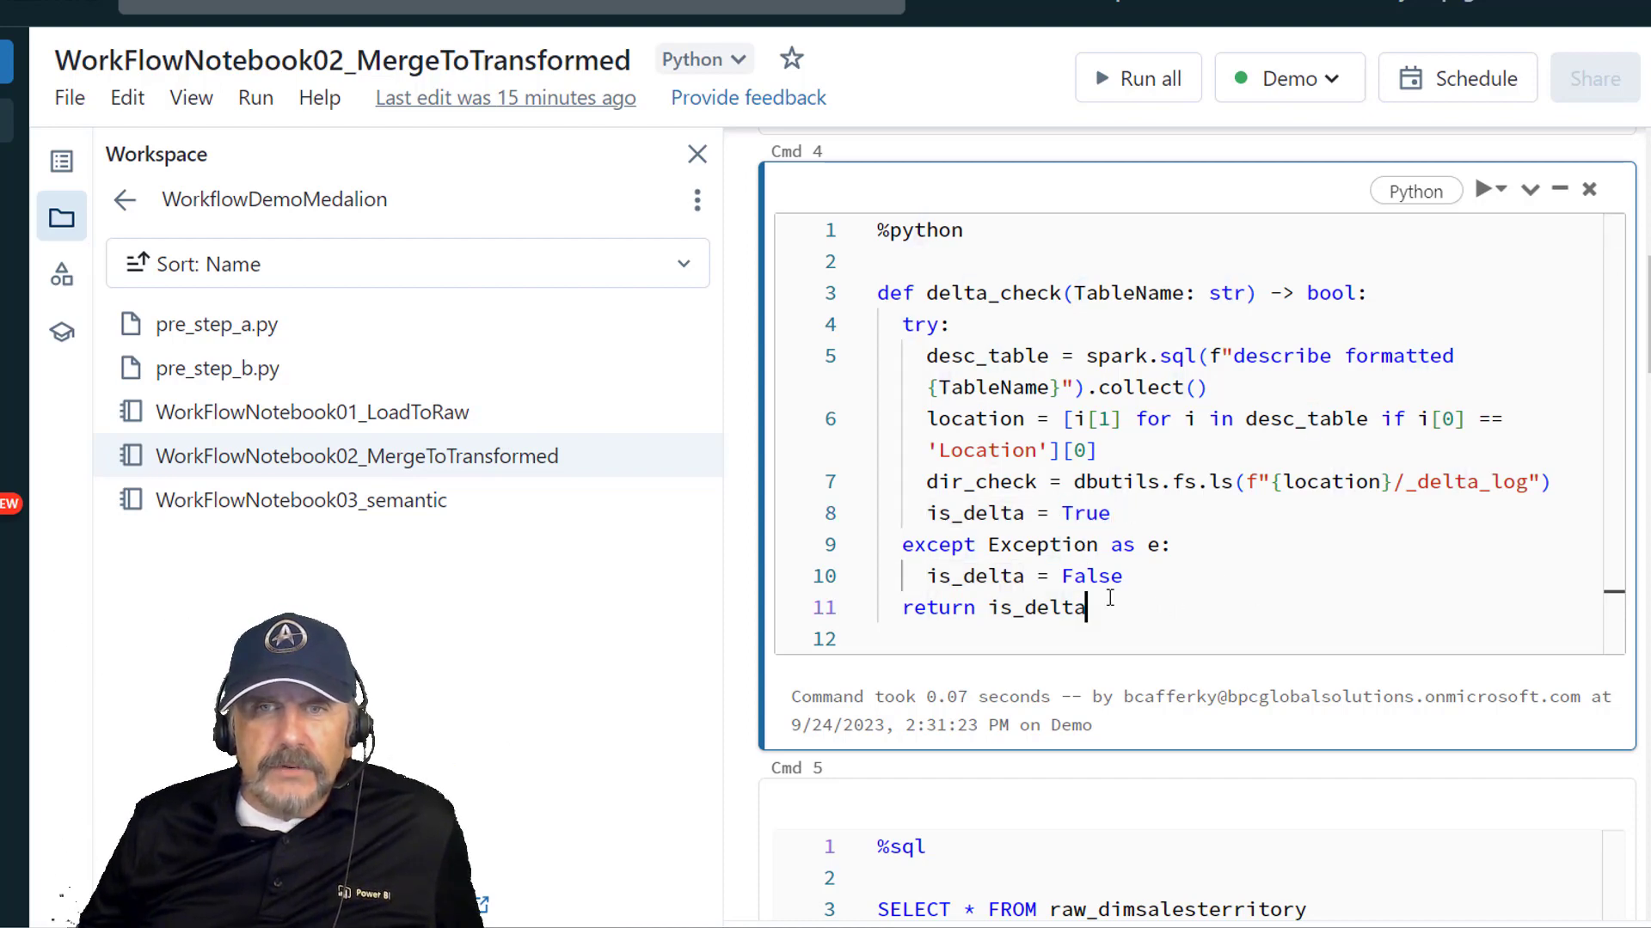
double_click(1085, 576)
click(1185, 608)
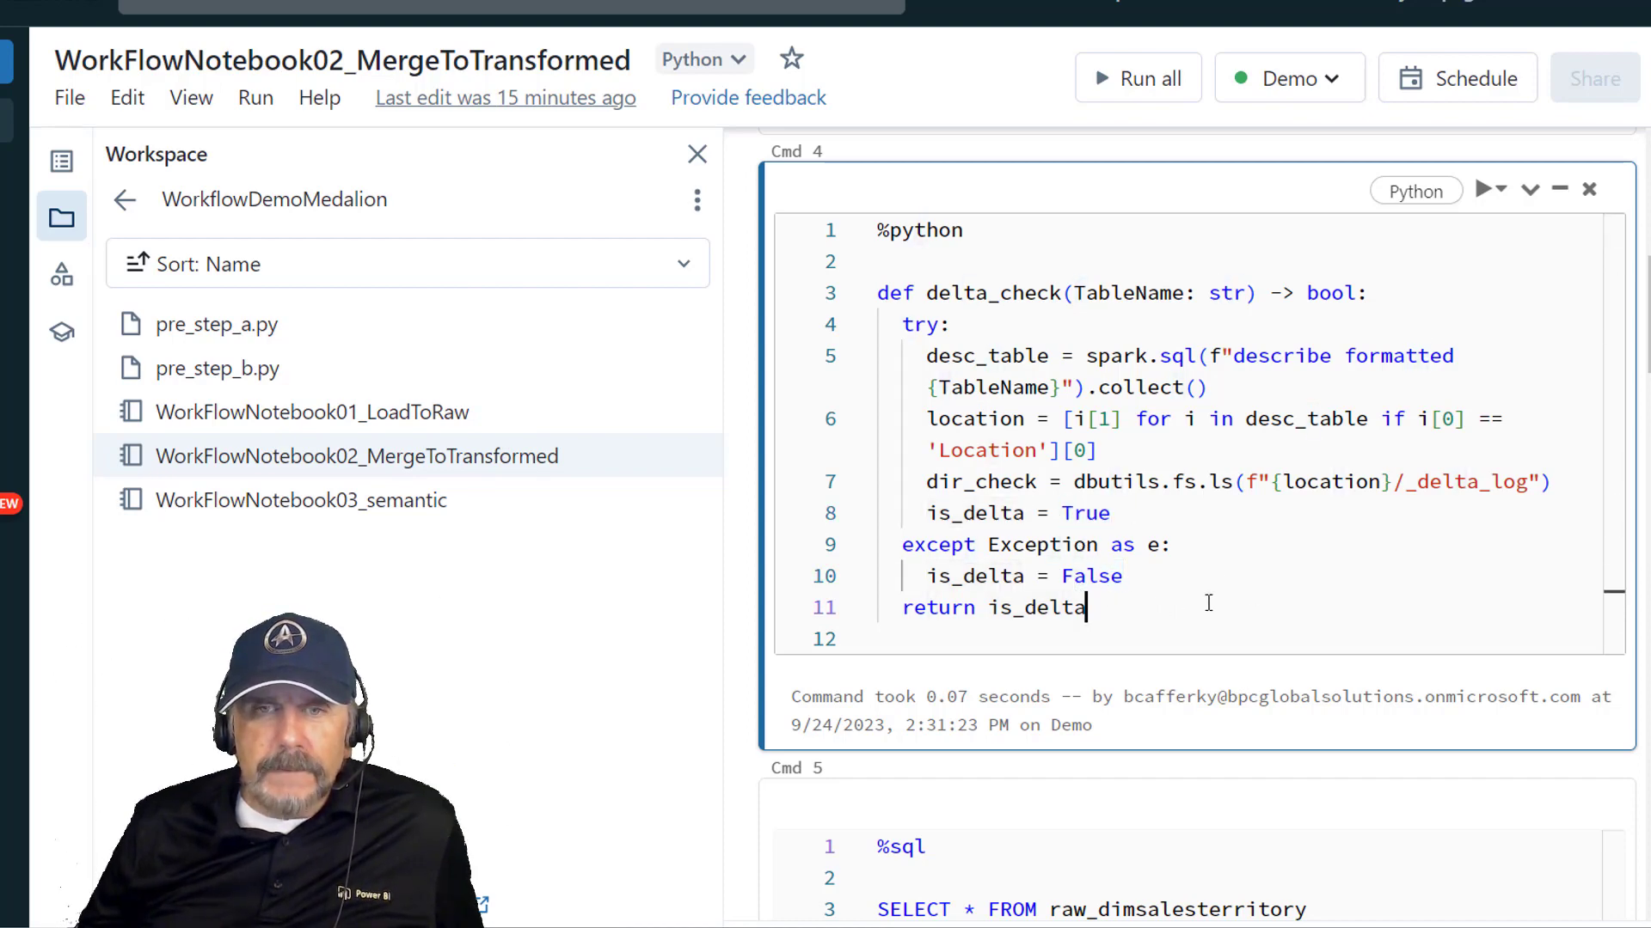
- Examine the Cmd 5 query selecting all rows from raw_dimsalesterritory and its result table
scroll(1392, 515, down, 5)
click(1384, 499)
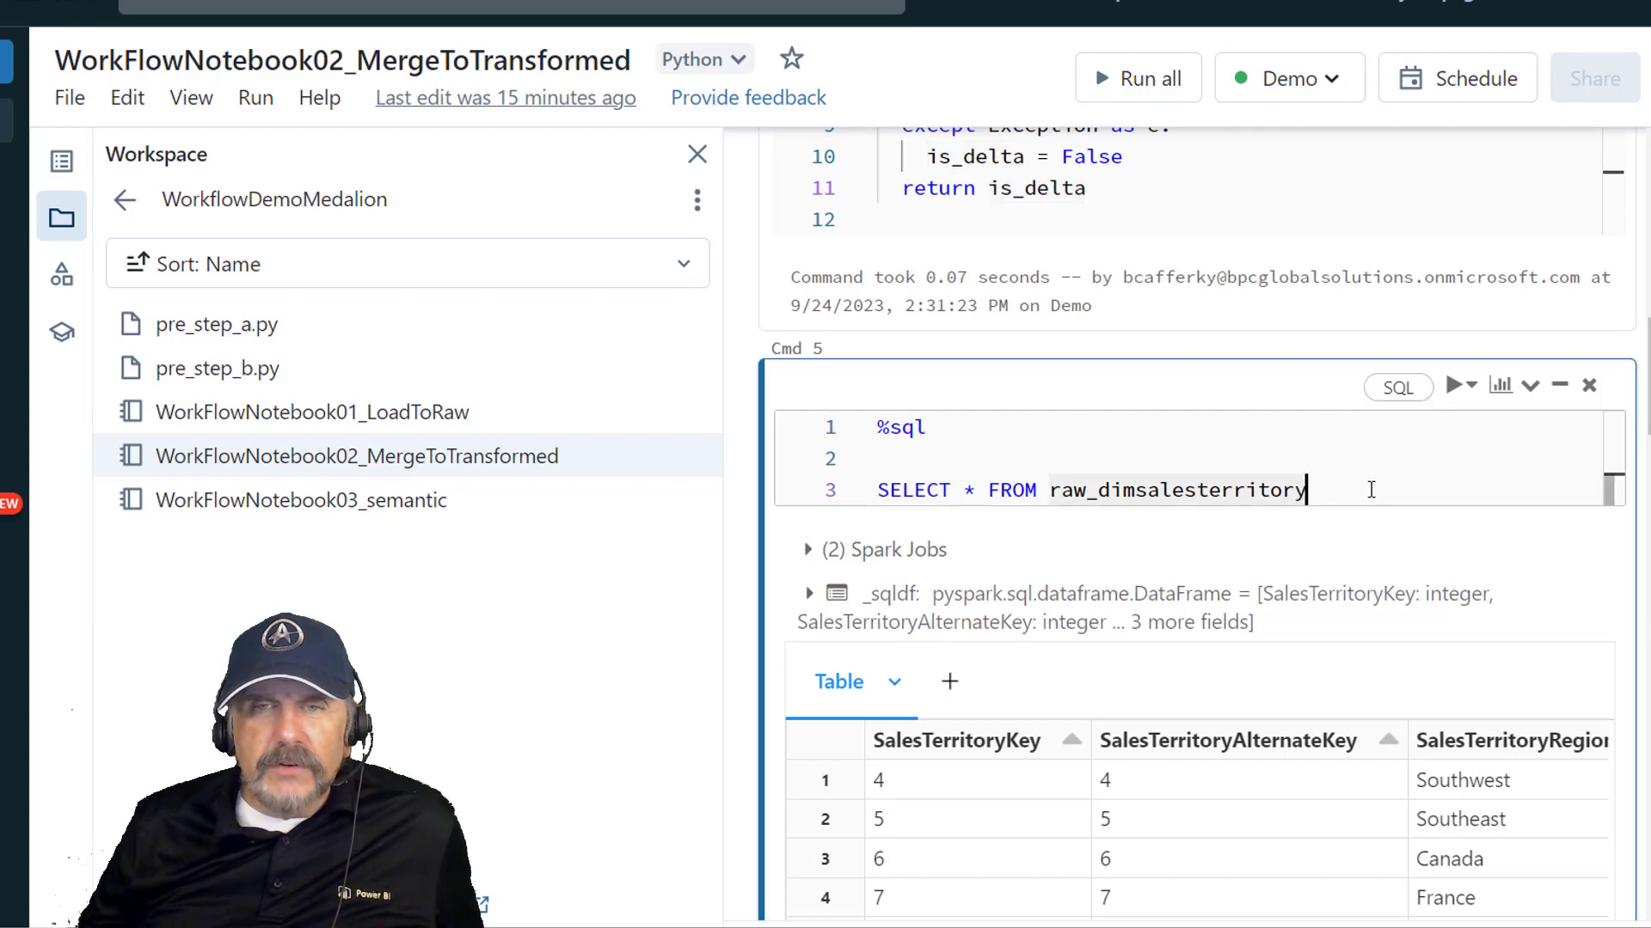
scroll(1251, 595, down, 2)
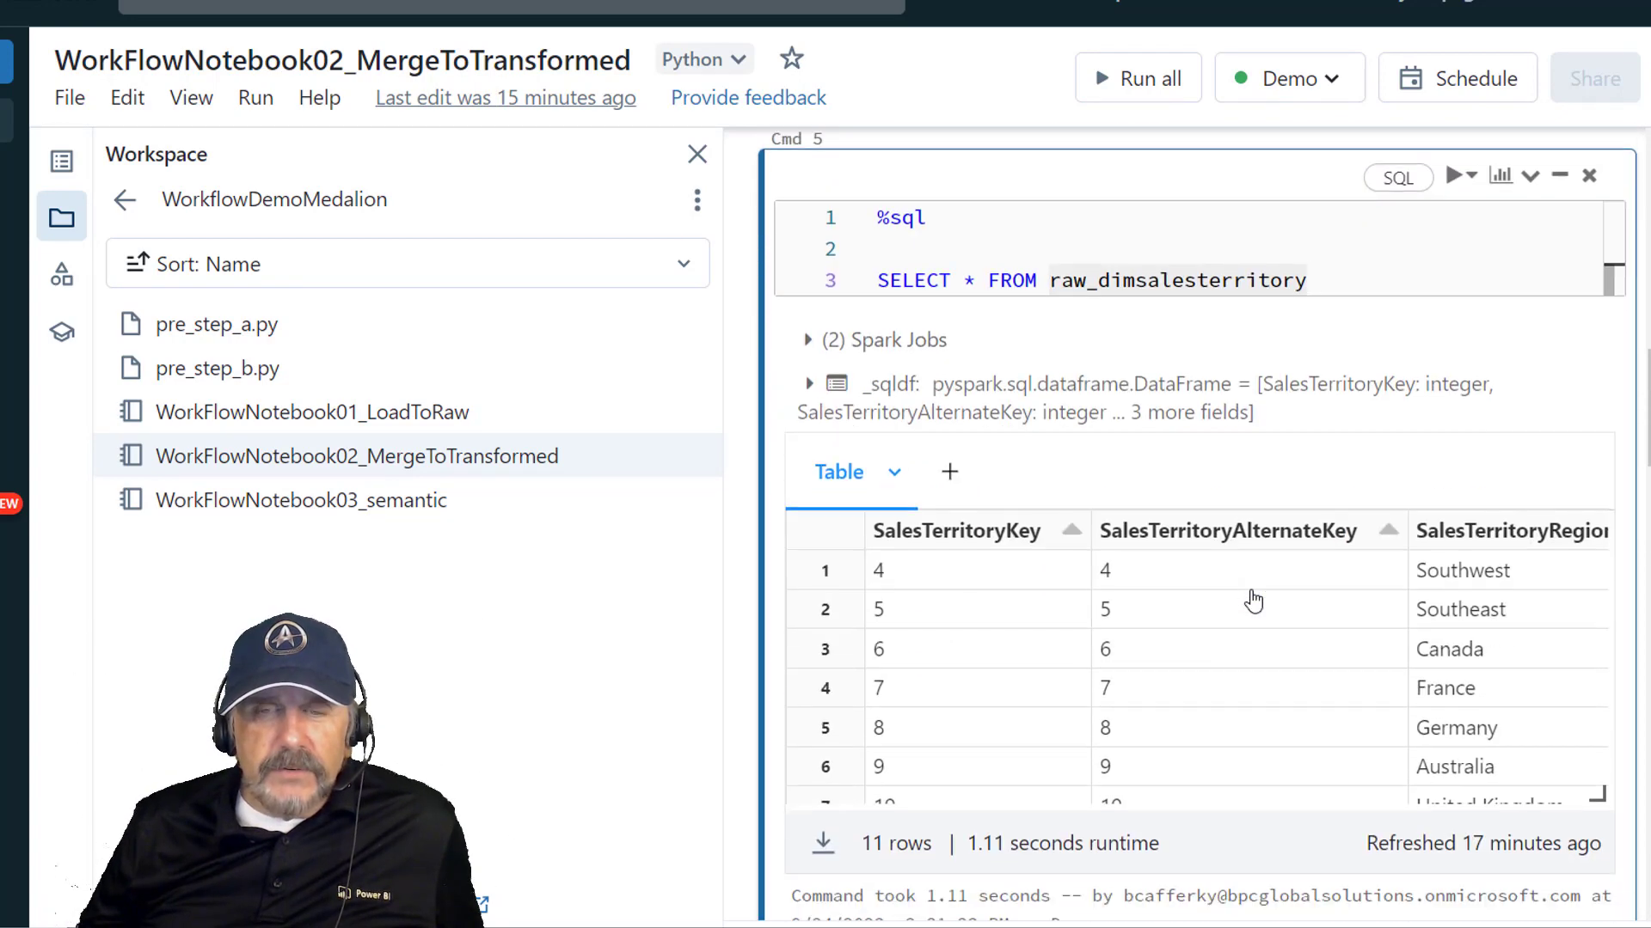
- Examine the Cmd 6 line that assigns delta_check("transformed_dimsalesterritory") to trans_table_exists
scroll(1255, 599, down, 8)
drag(879, 269, 1098, 268)
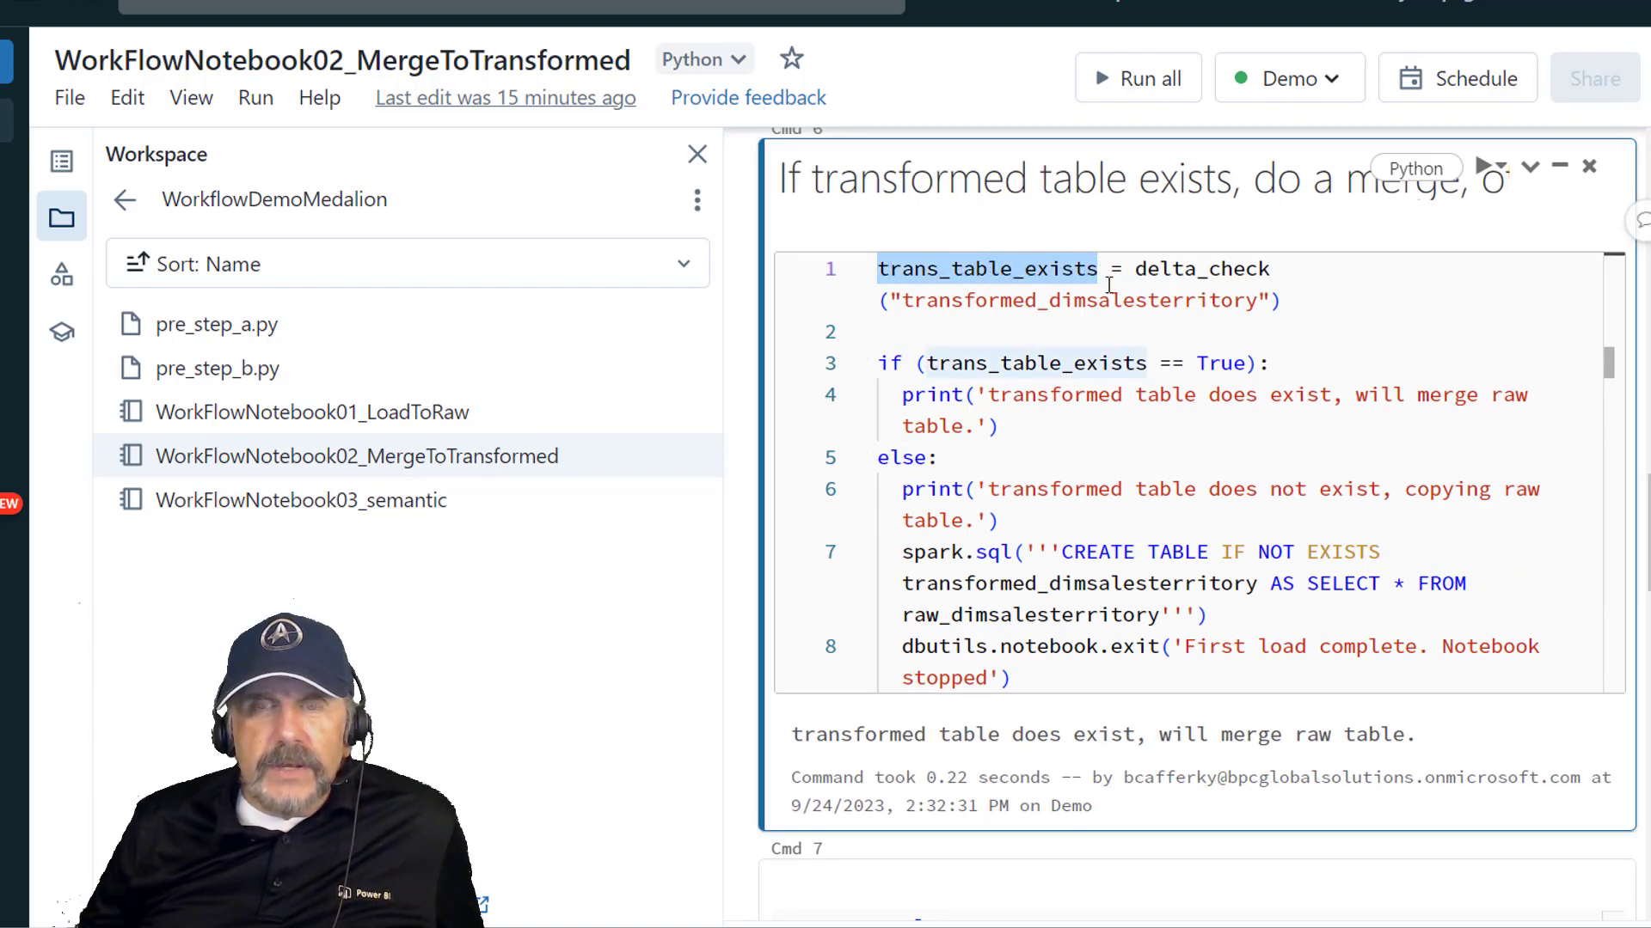
click(1282, 301)
drag(1123, 268, 1285, 302)
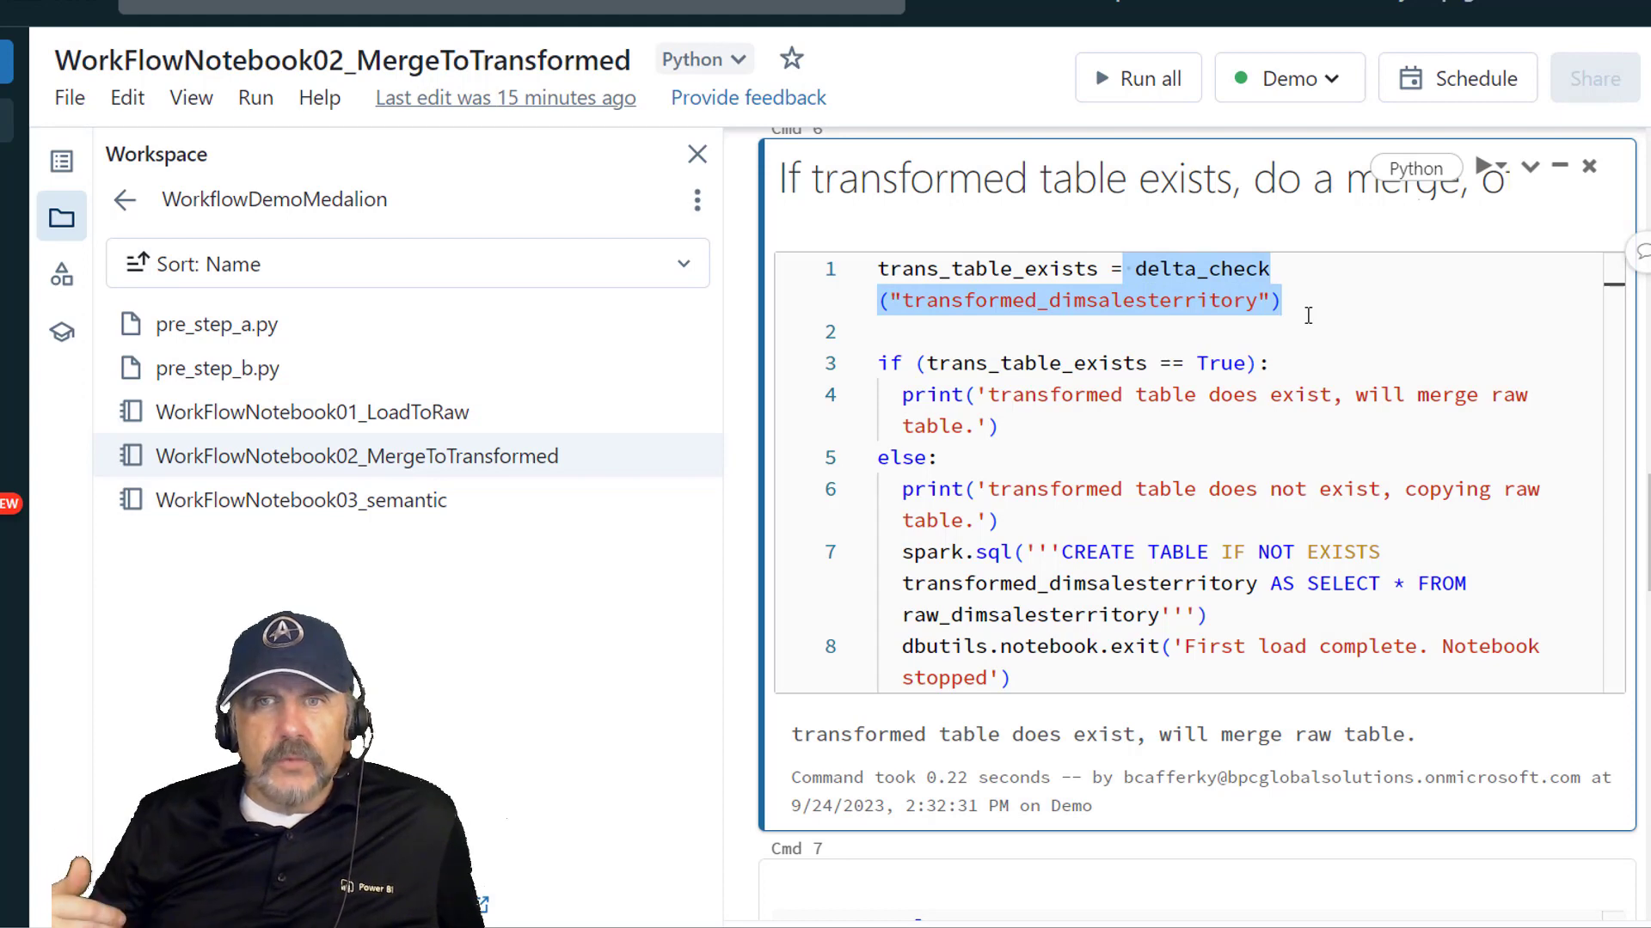
click(1307, 316)
- Examine the if condition on trans_table_exists in Cmd 6 and the print statement for an existing transformed table
drag(901, 364, 1254, 361)
click(1109, 421)
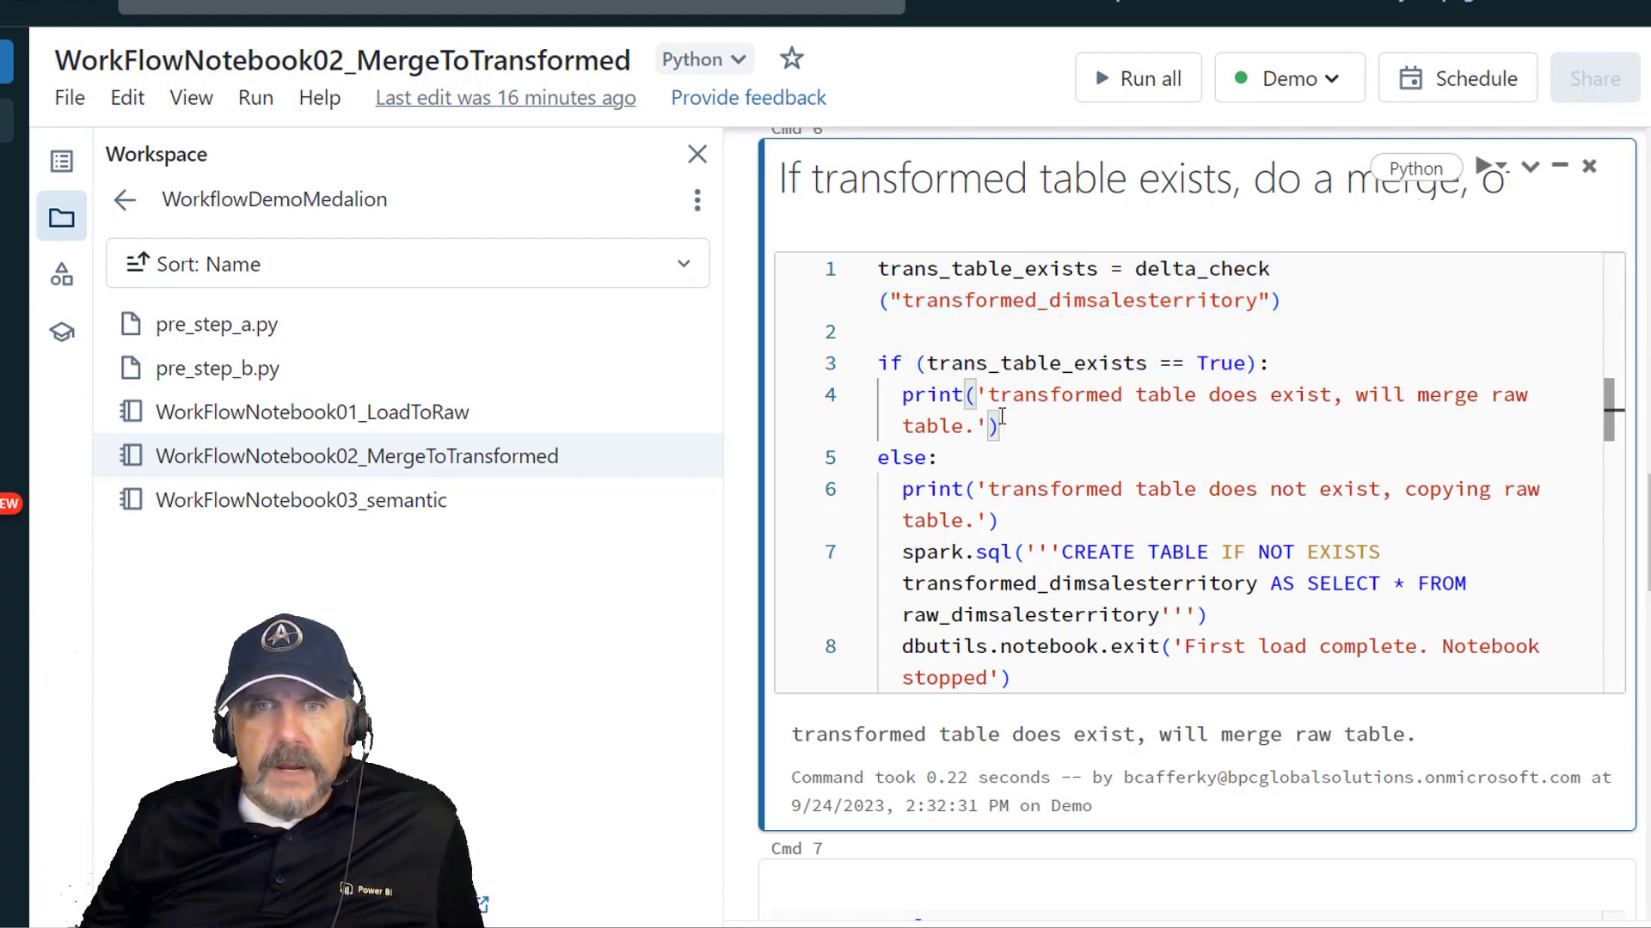
drag(1000, 425, 879, 395)
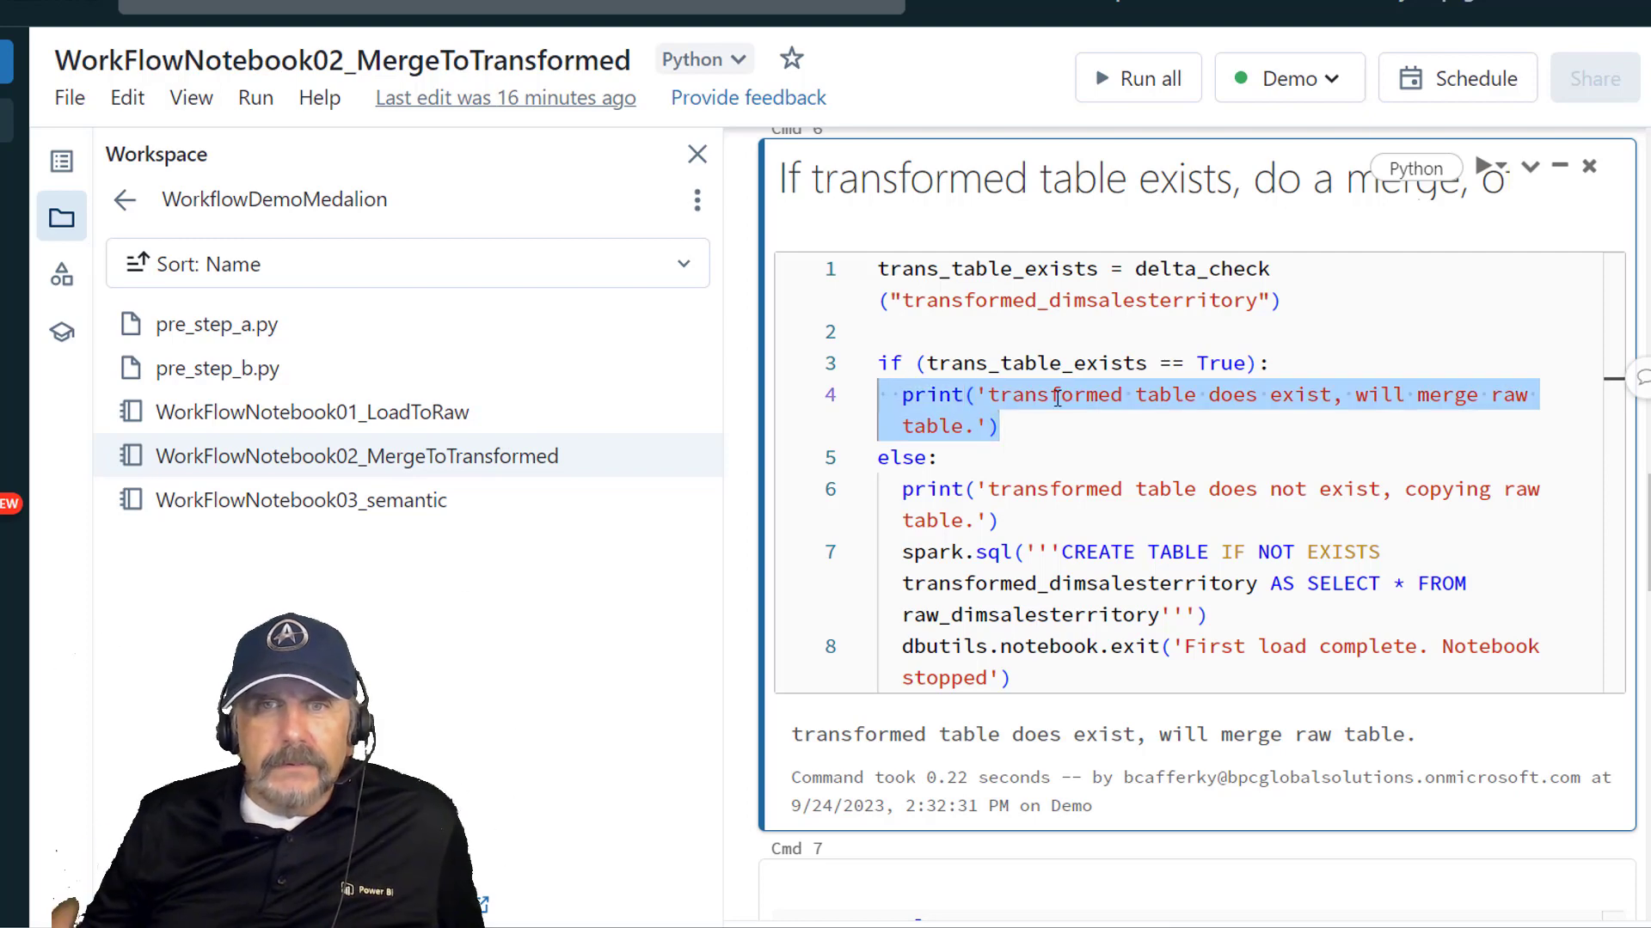
mouse_move(1058, 398)
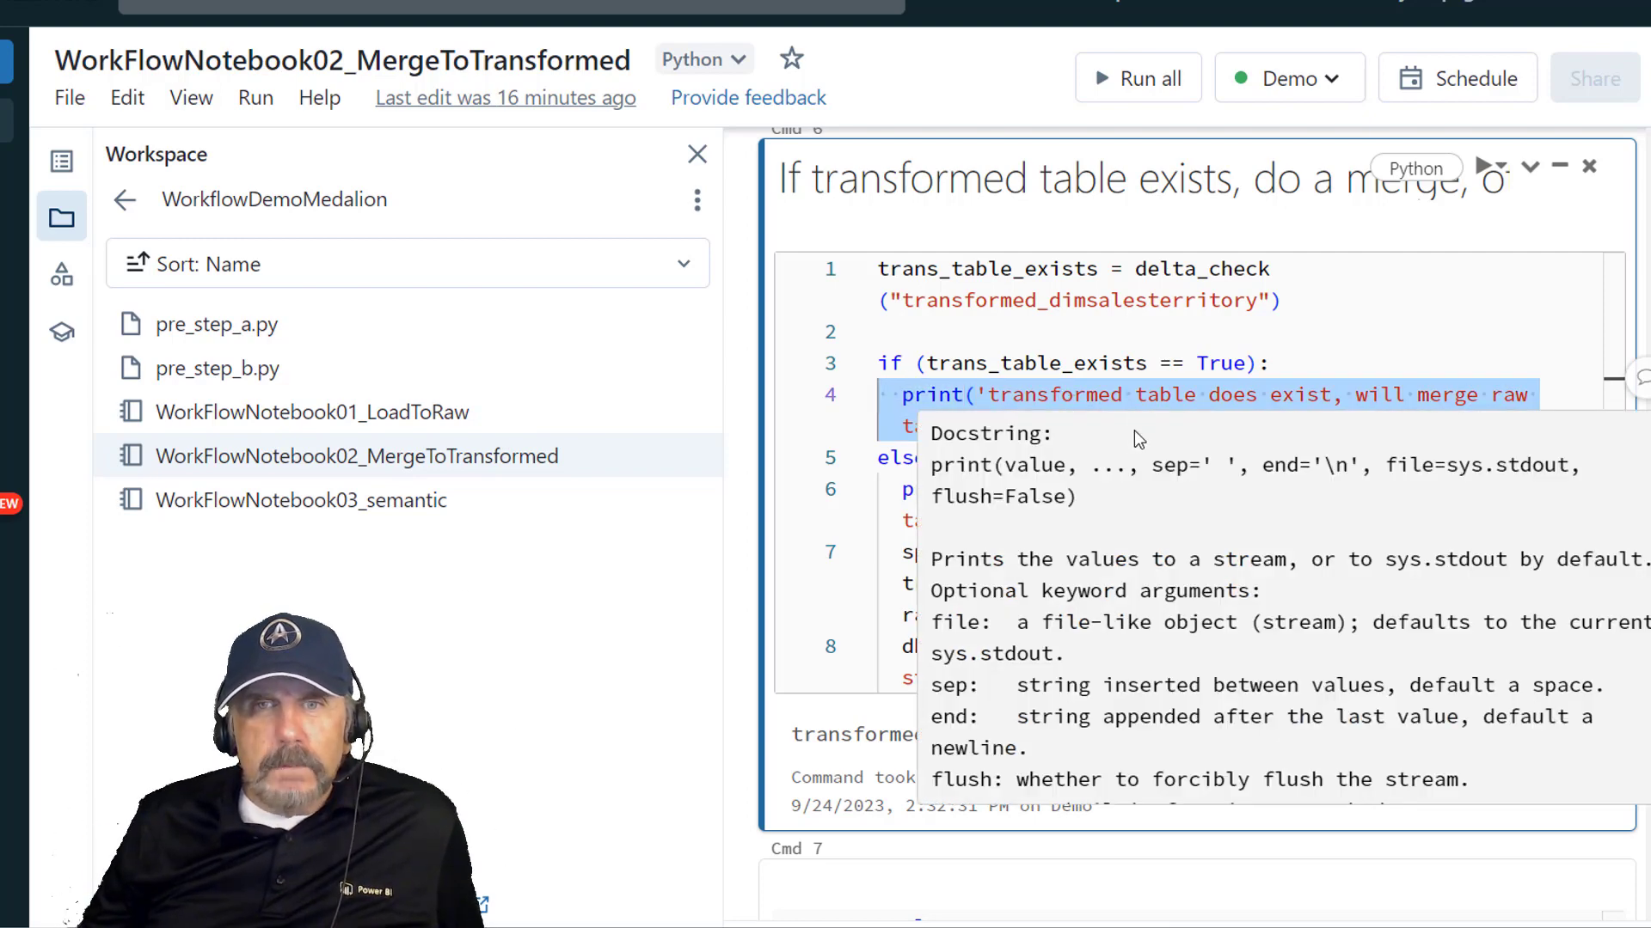
click(1133, 431)
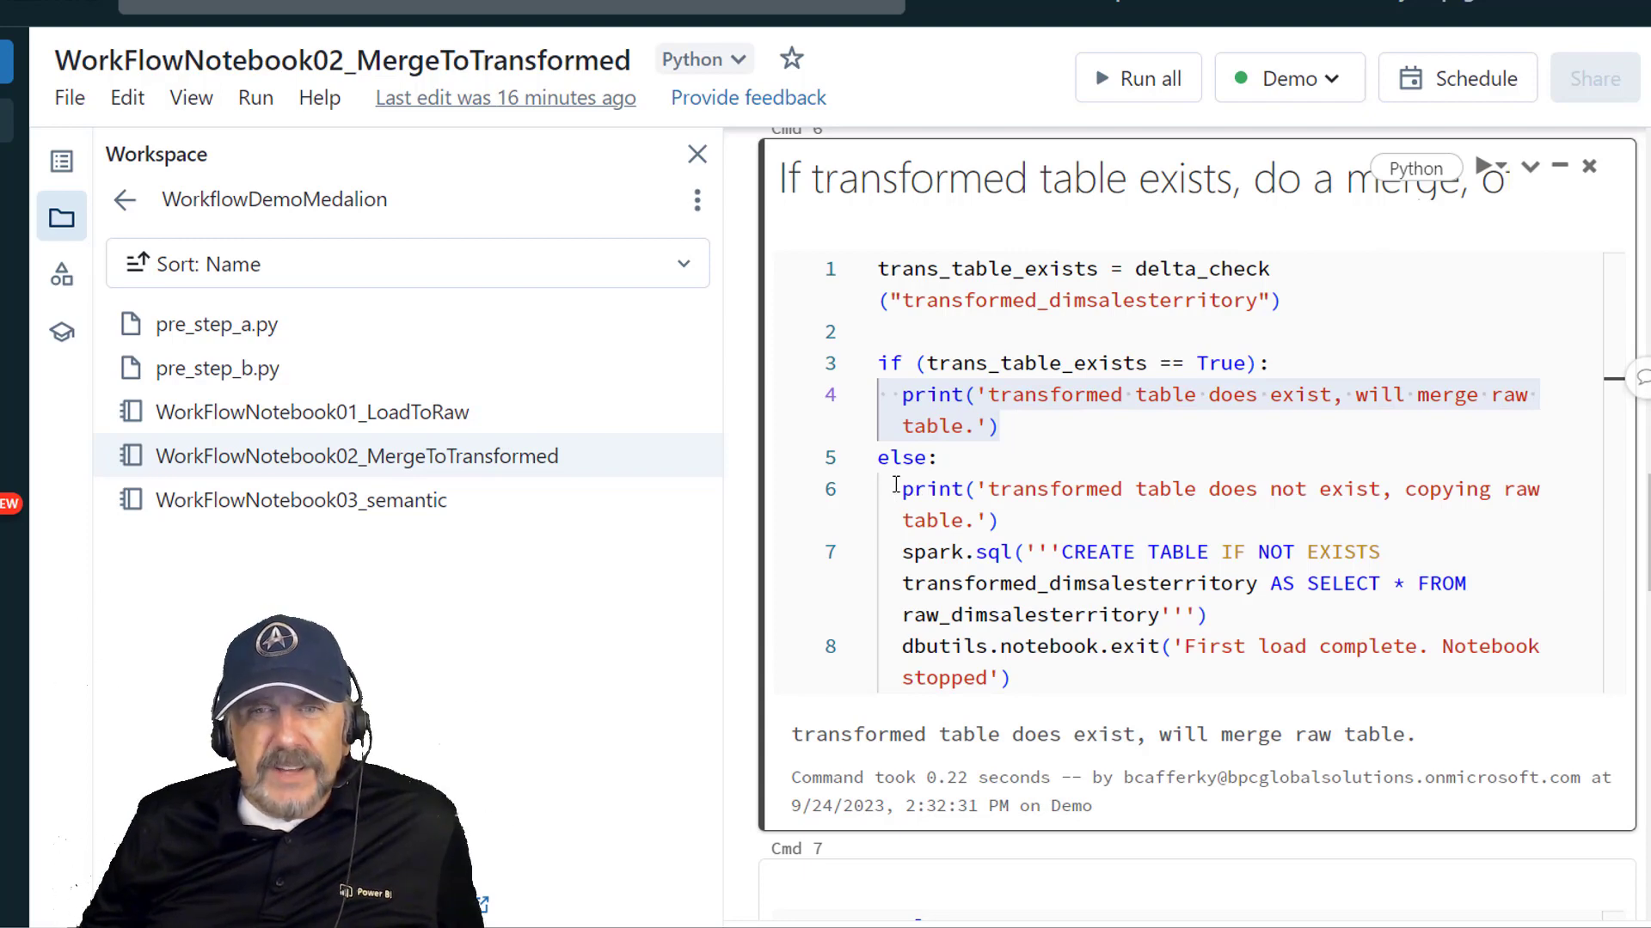
- Examine the else branch in Cmd 6, including its print statement and the CREATE TABLE IF NOT EXISTS transformed_dimsalesterritory query
click(913, 487)
drag(912, 487, 1025, 529)
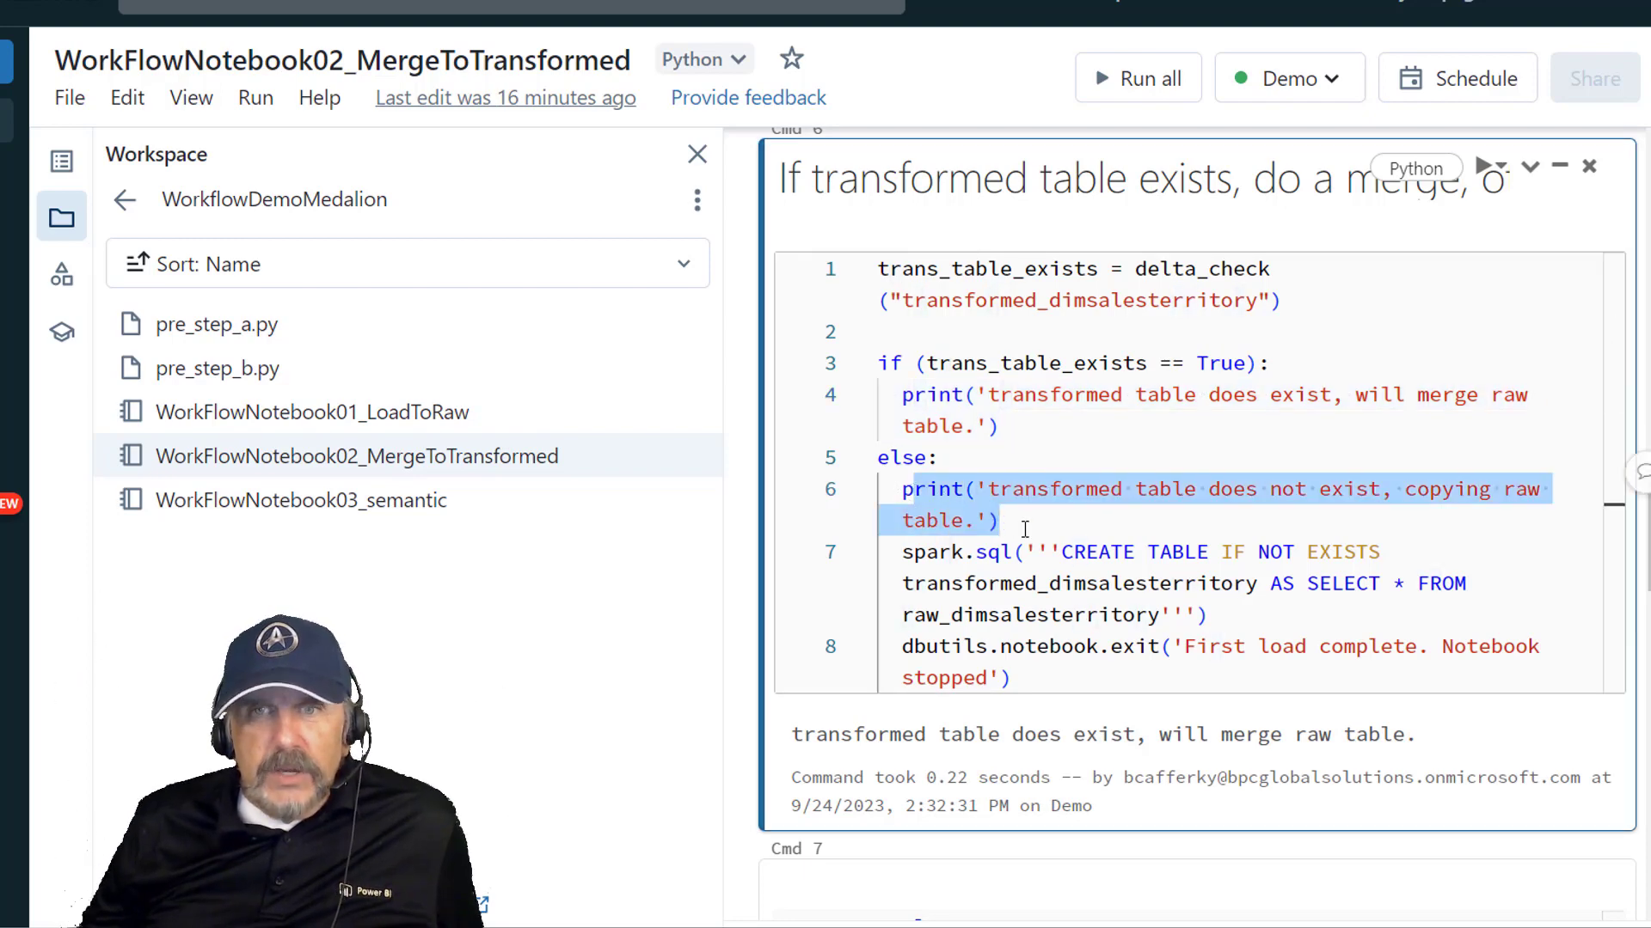
click(1025, 533)
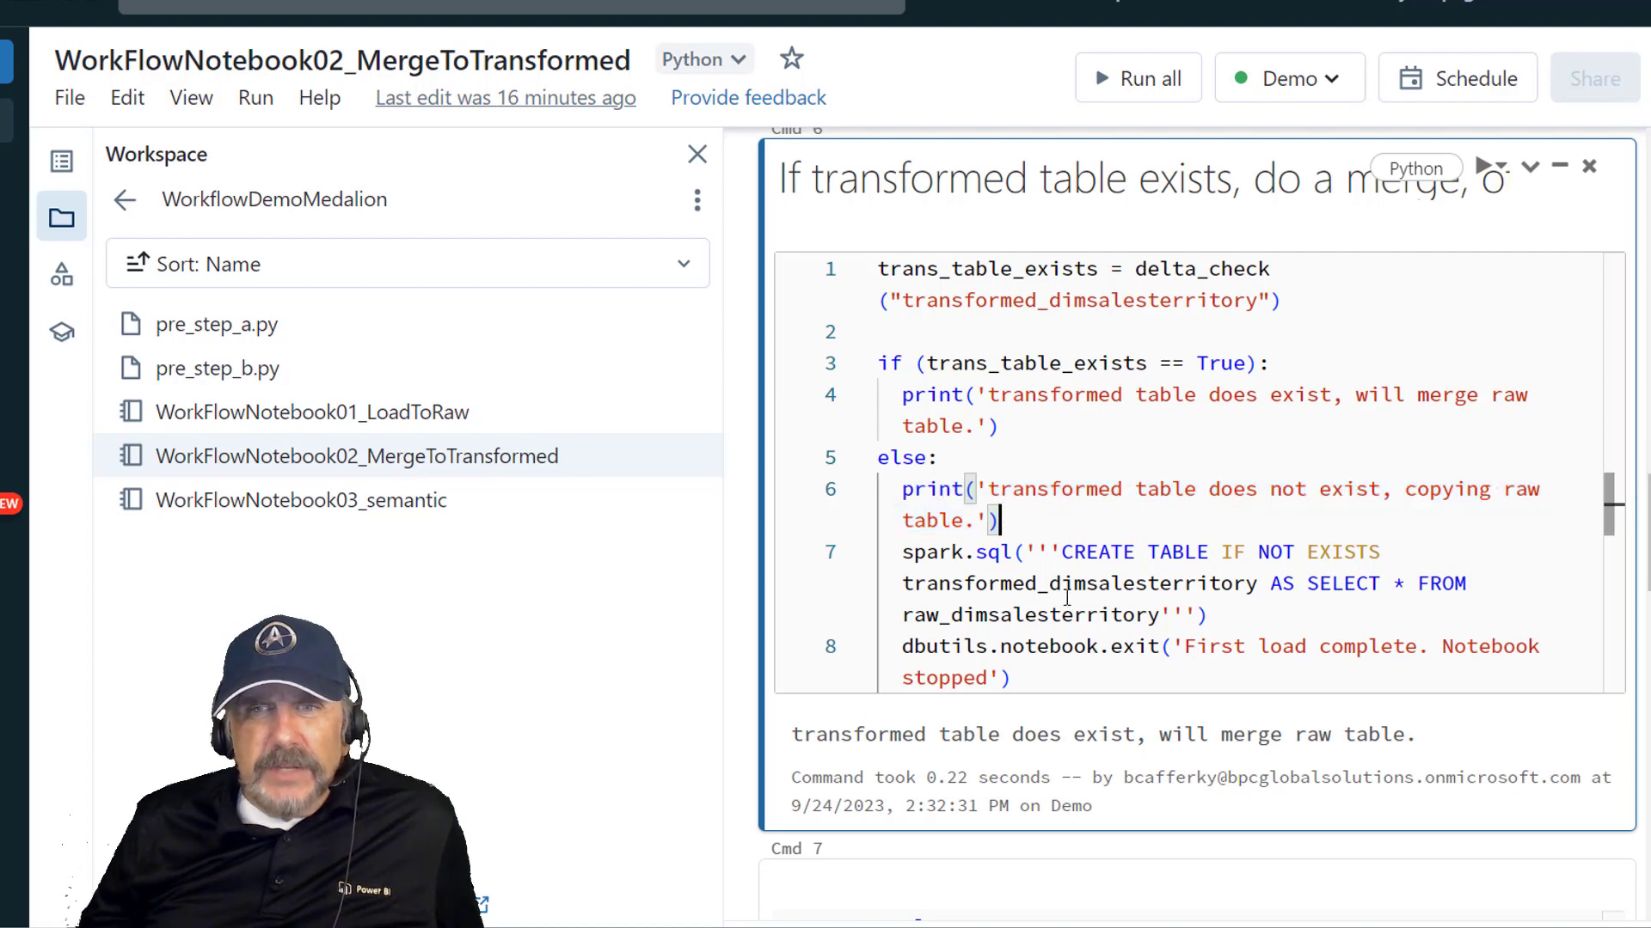
drag(1049, 552, 1487, 613)
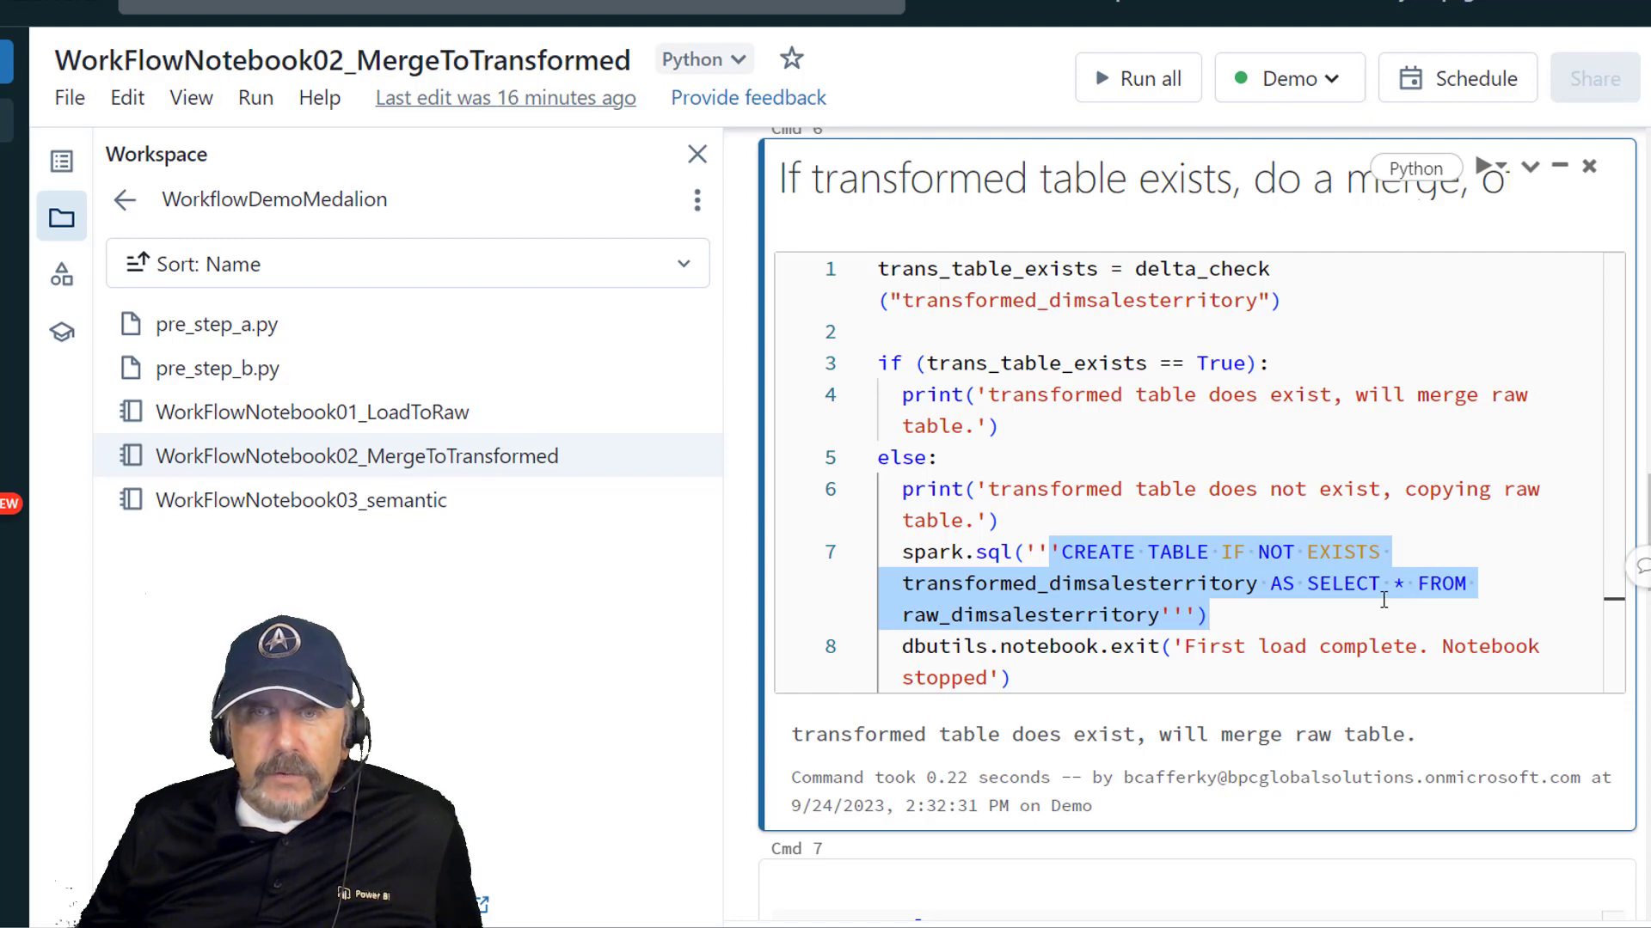
mouse_move(1384, 600)
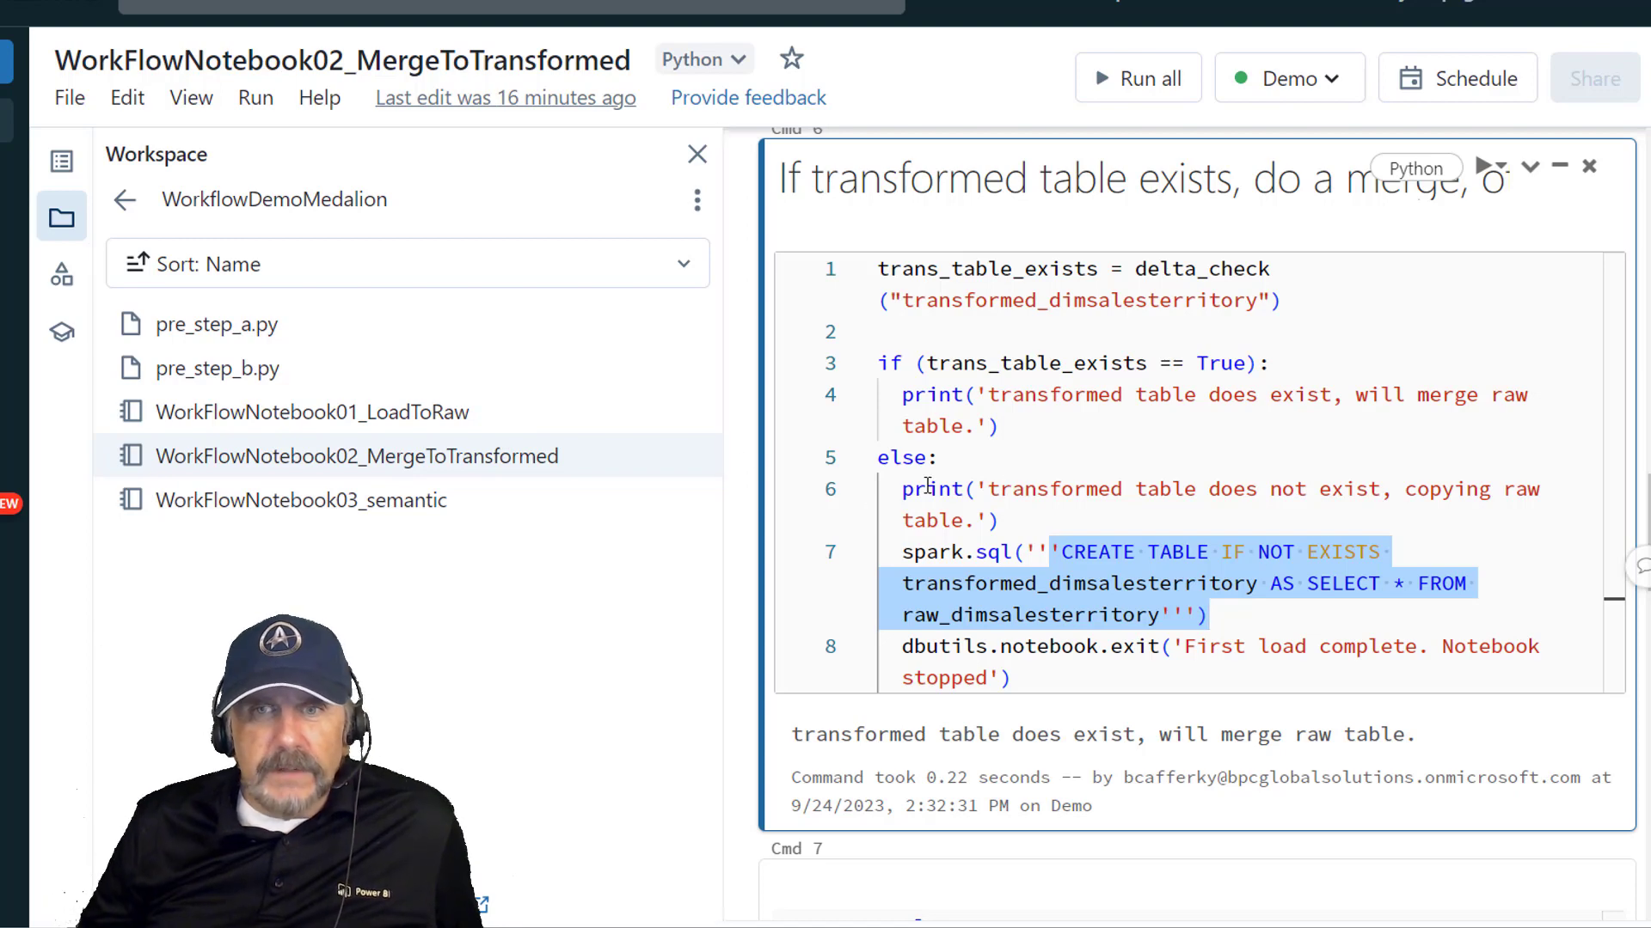
- Examine the dbutils.notebook.exit call that ends the else branch in Cmd 6
scroll(929, 485, down, 2)
drag(1013, 469, 902, 436)
click(1011, 464)
triple_click(1006, 453)
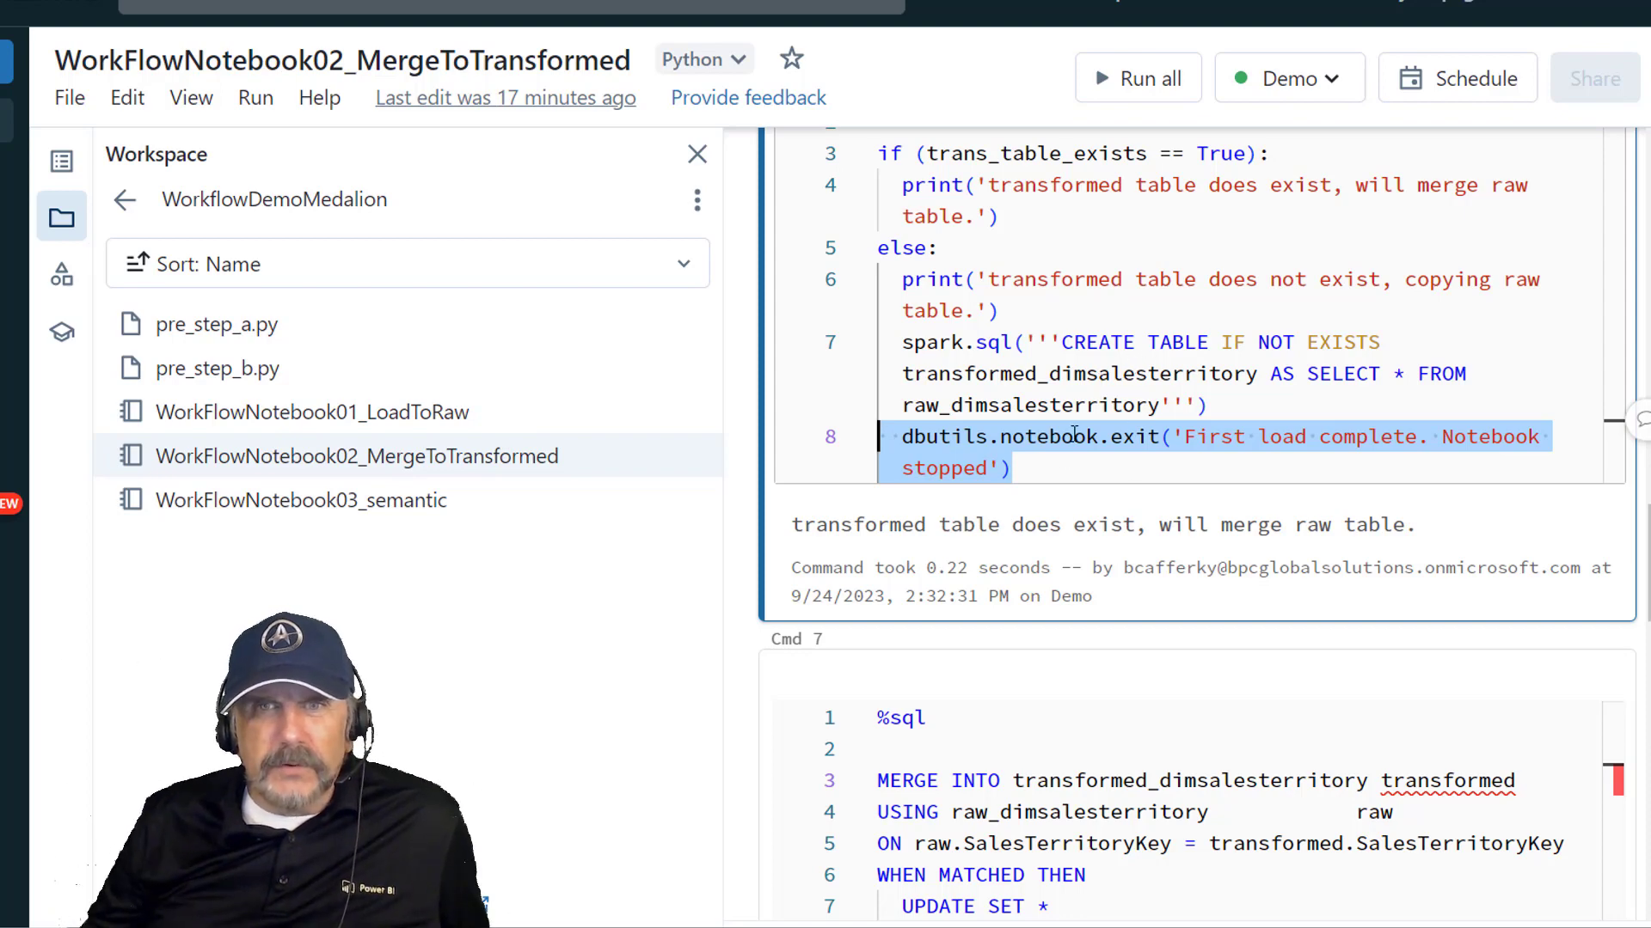
click(1060, 460)
- Examine the MERGE INTO transformed_dimsalesterritory target and the USING raw_dimsalesterritory source in Cmd 7
scroll(1057, 482, down, 3)
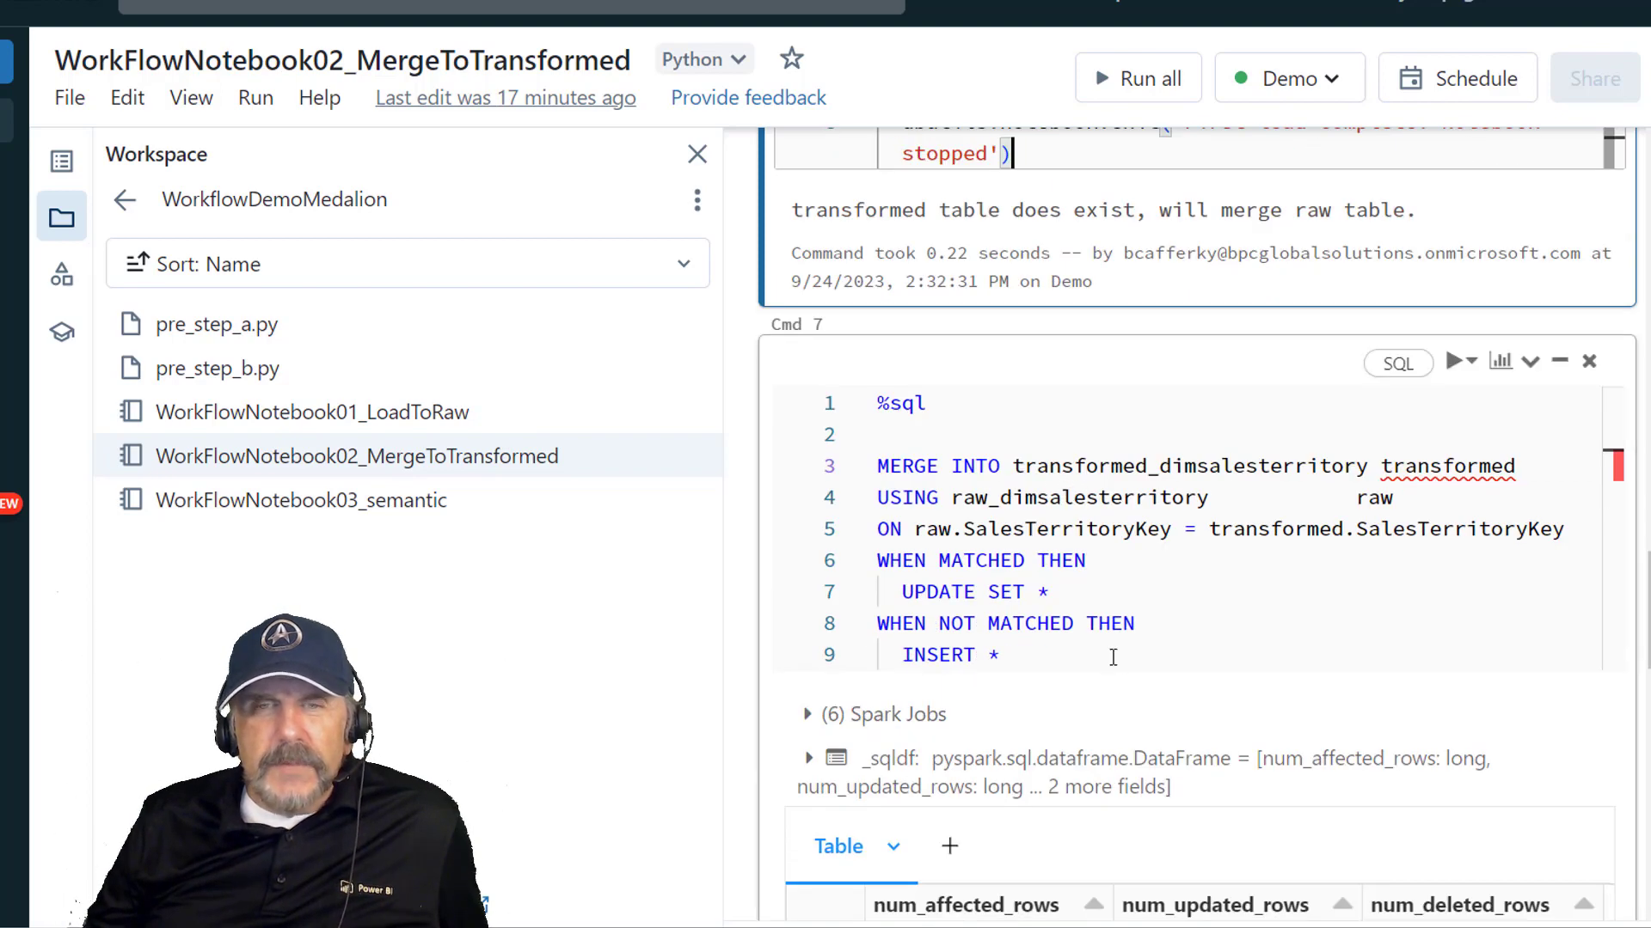
scroll(1049, 547, down, 1)
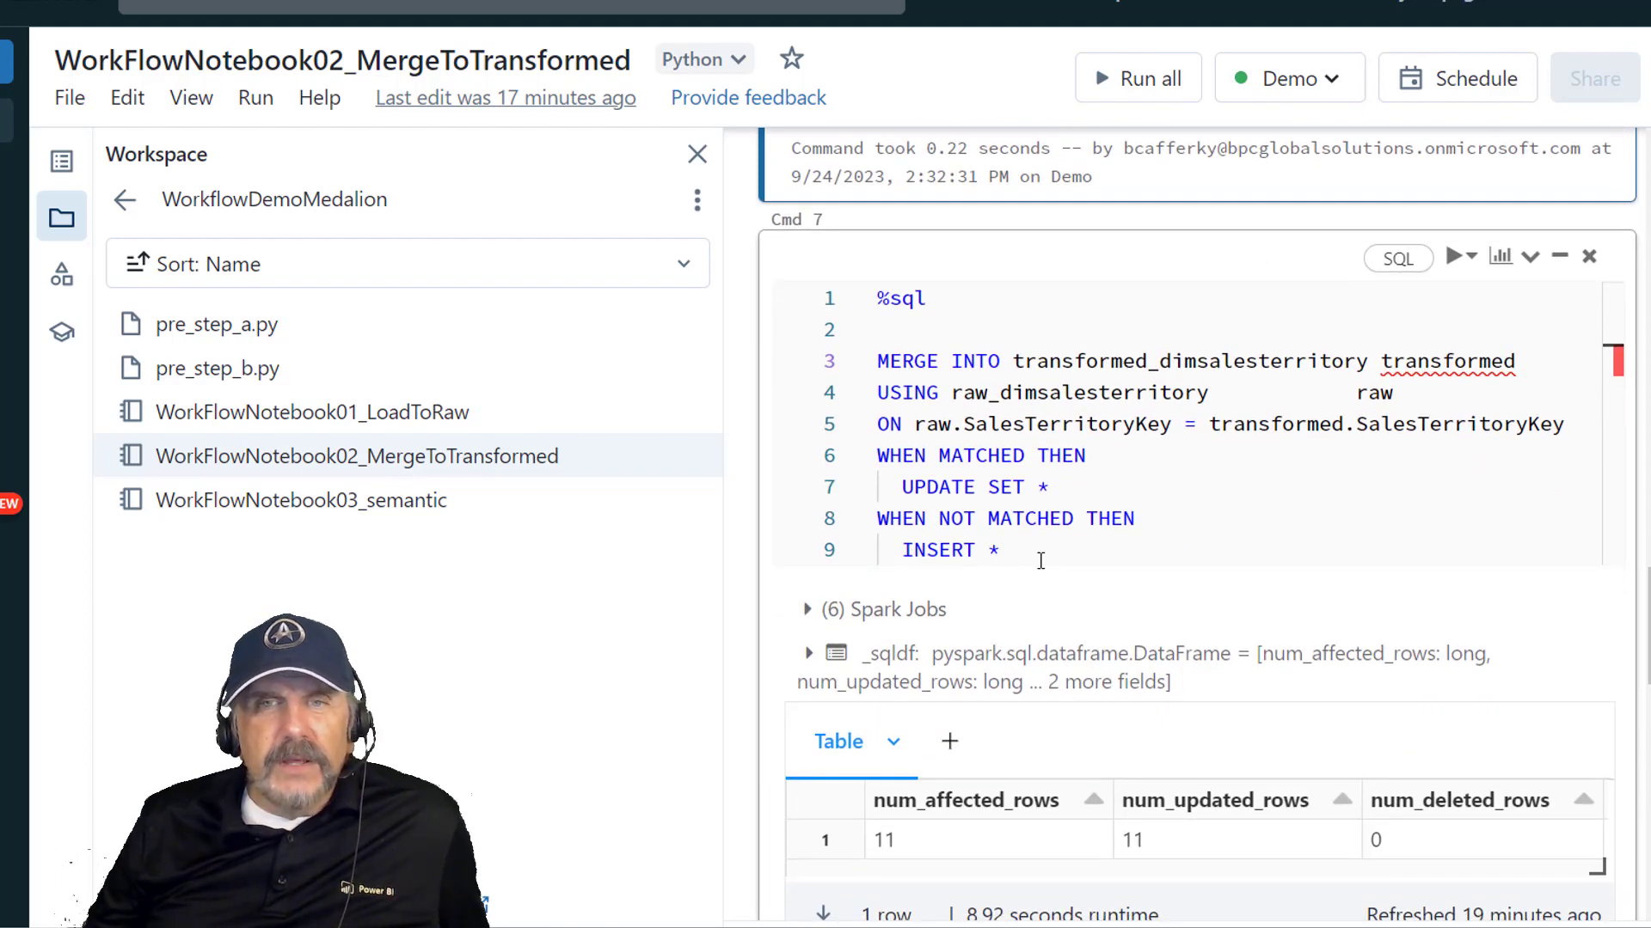
click(1040, 560)
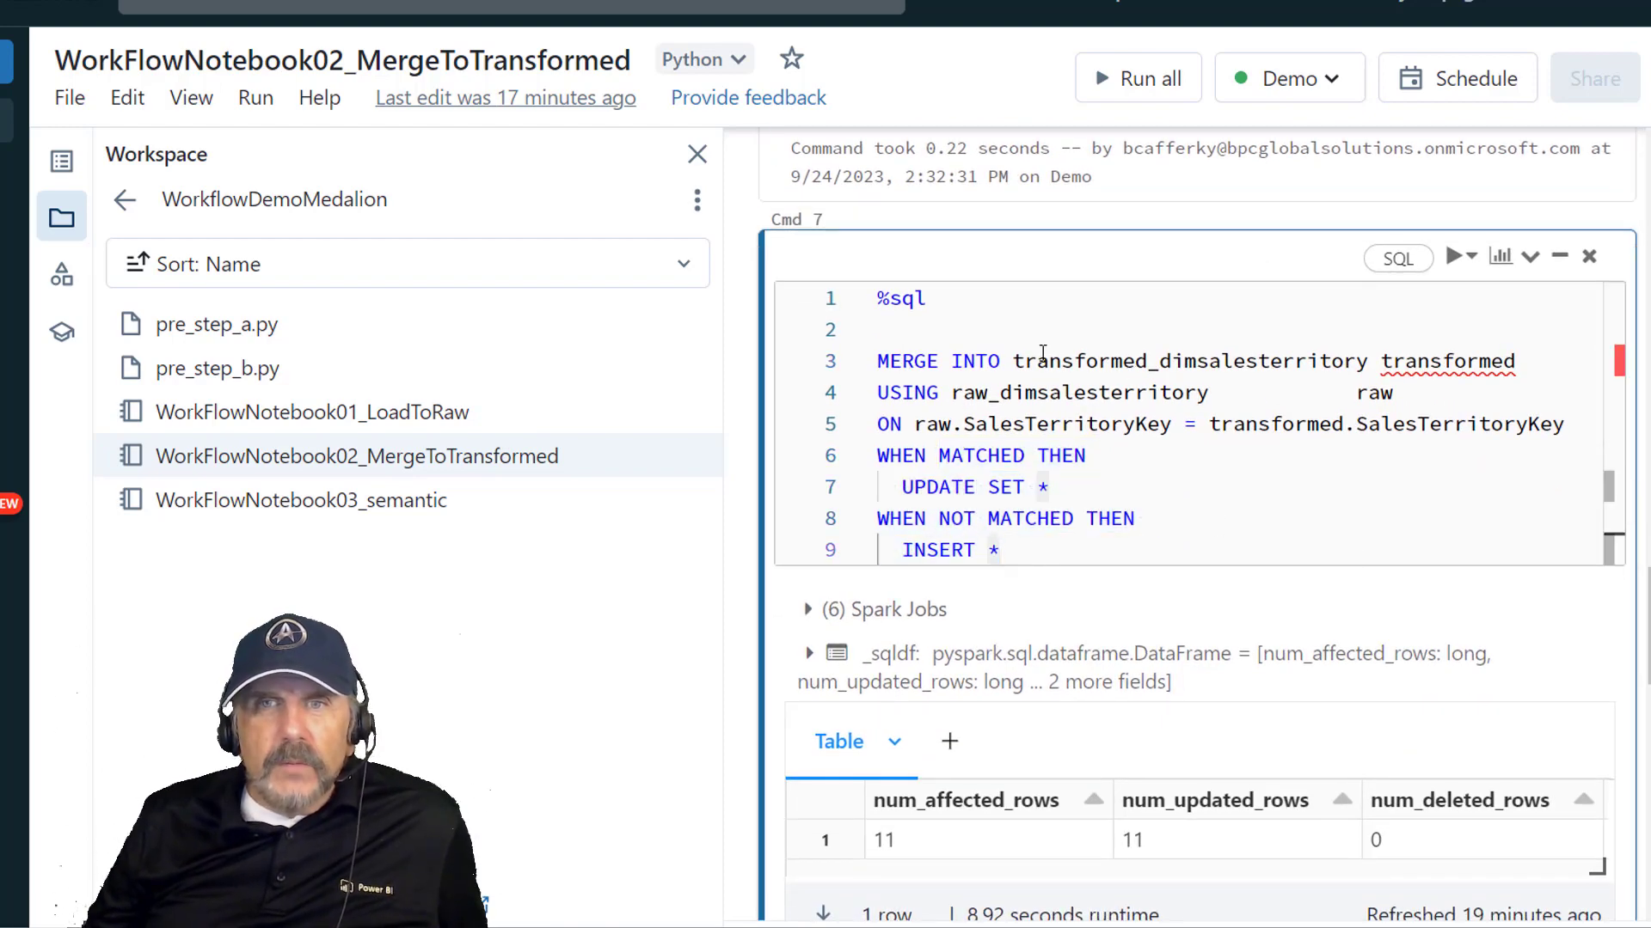
drag(1012, 359, 1409, 363)
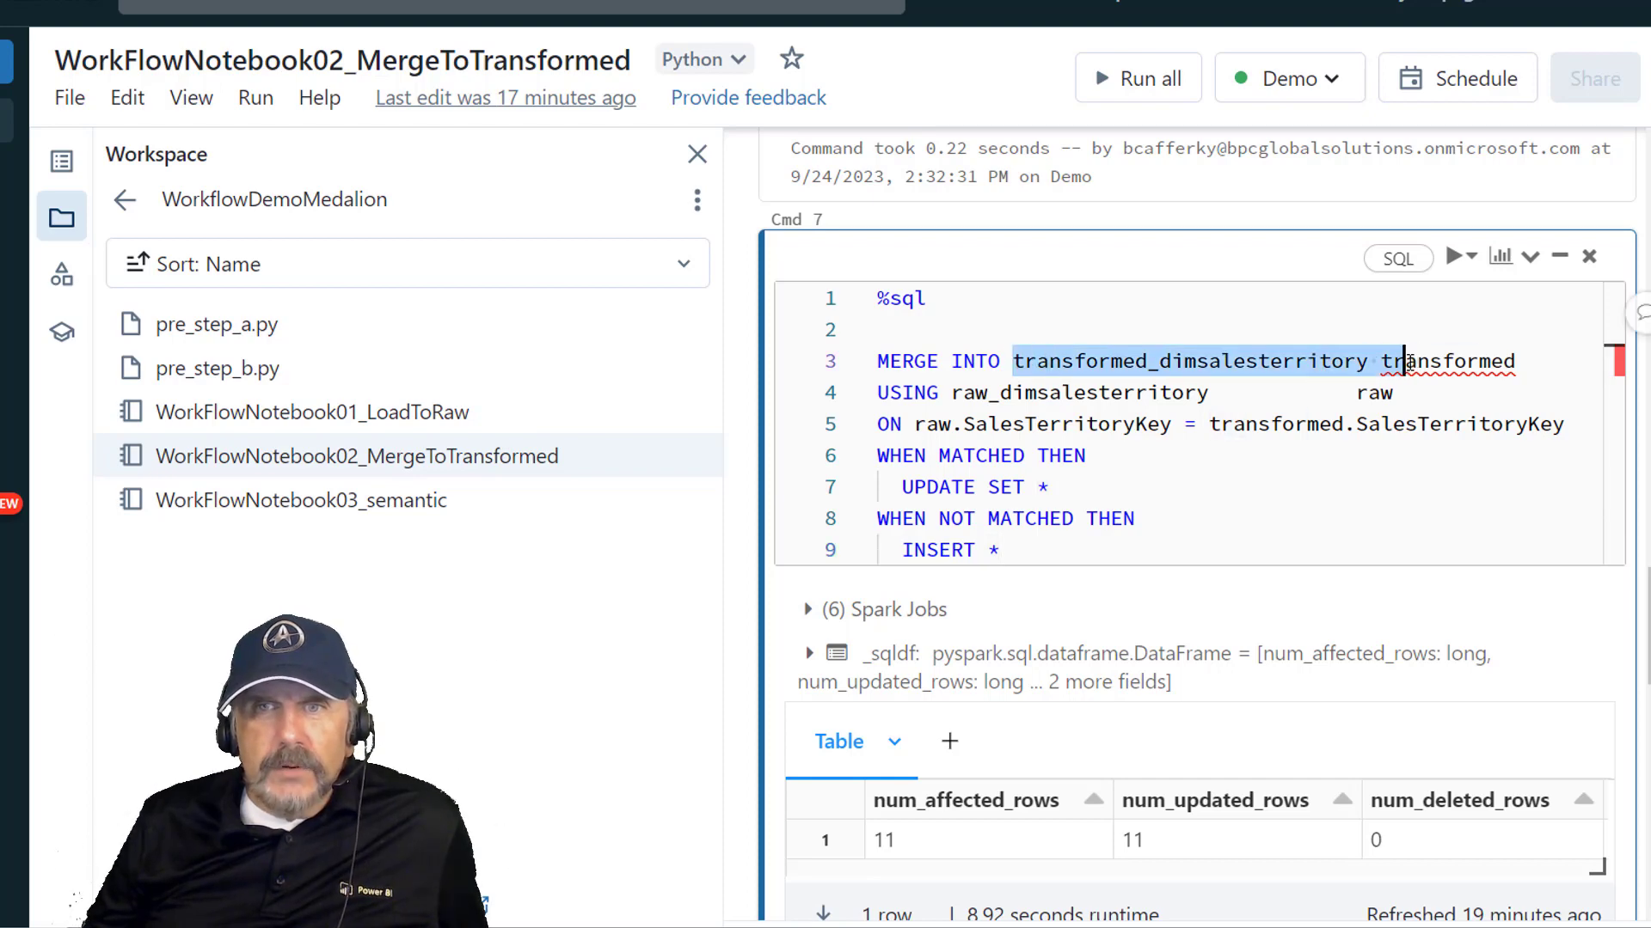
click(1085, 455)
click(953, 392)
drag(960, 392, 1212, 392)
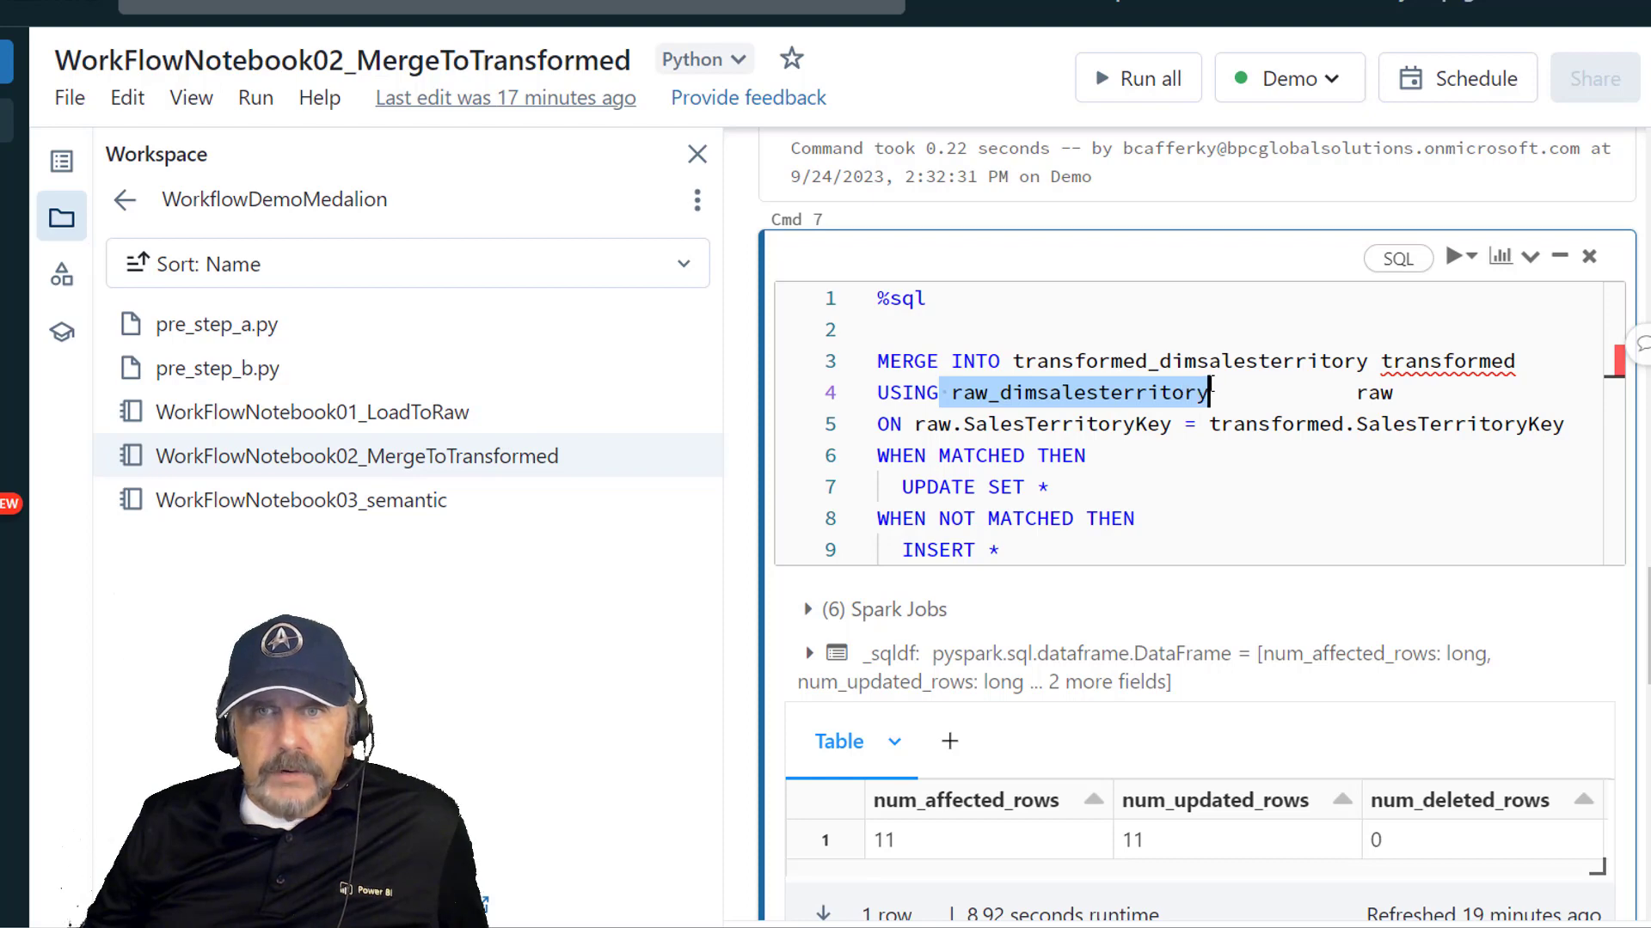
click(1337, 482)
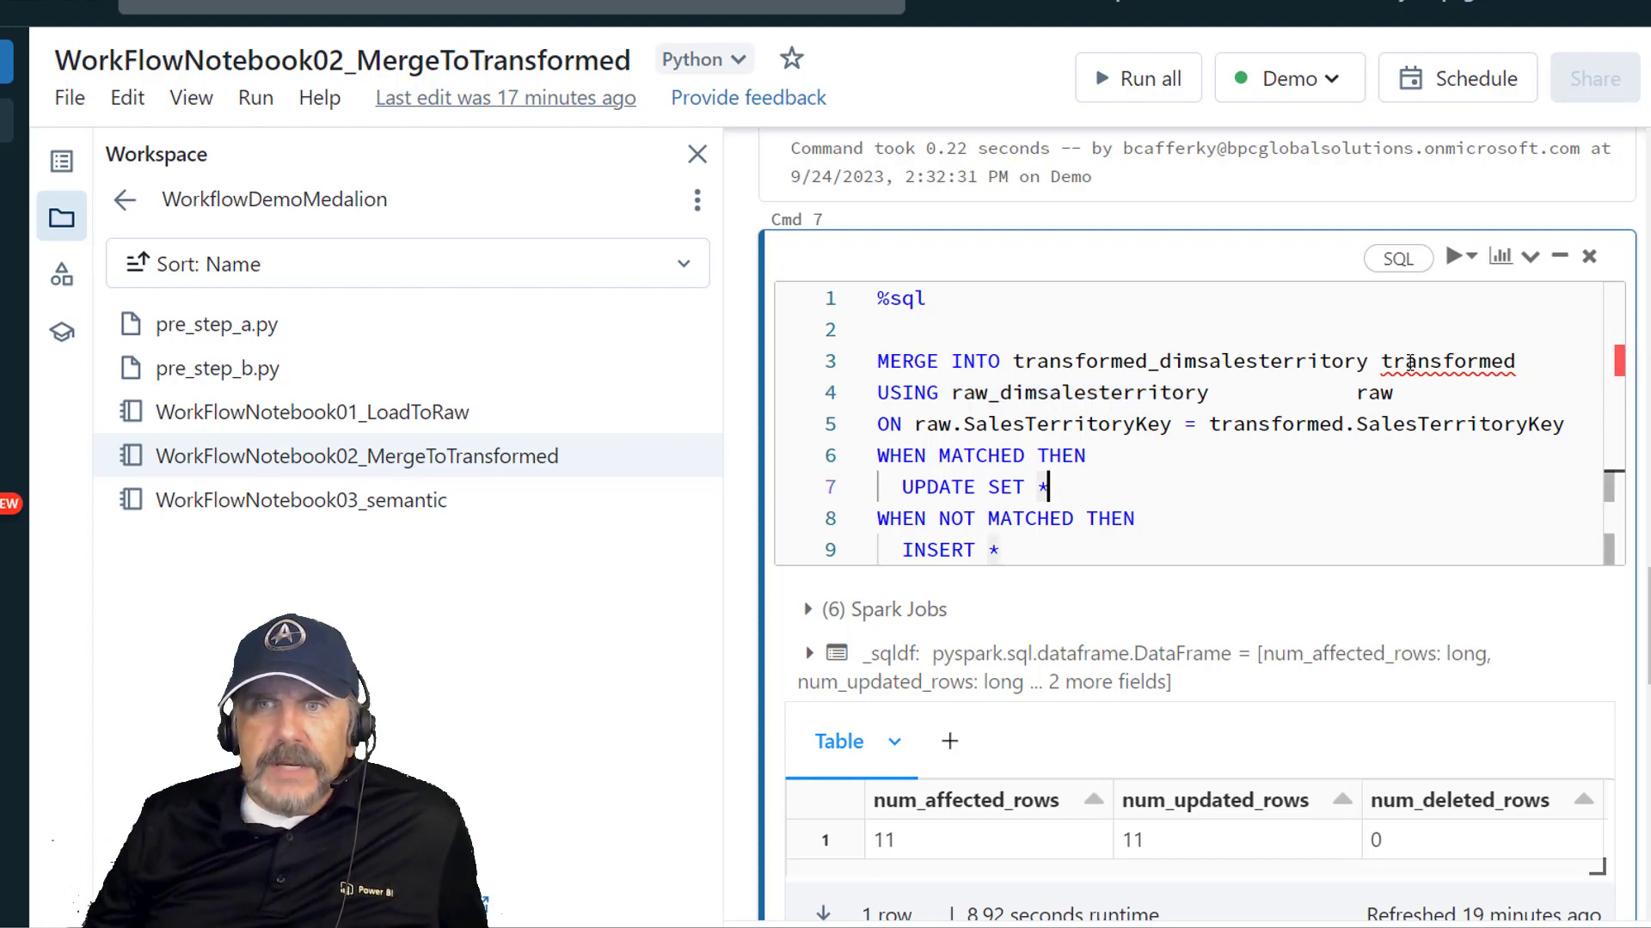
- Examine the transformed and raw table aliases in Cmd 7 and the ON condition matching them by SalesTerritoryKey
double_click(1410, 363)
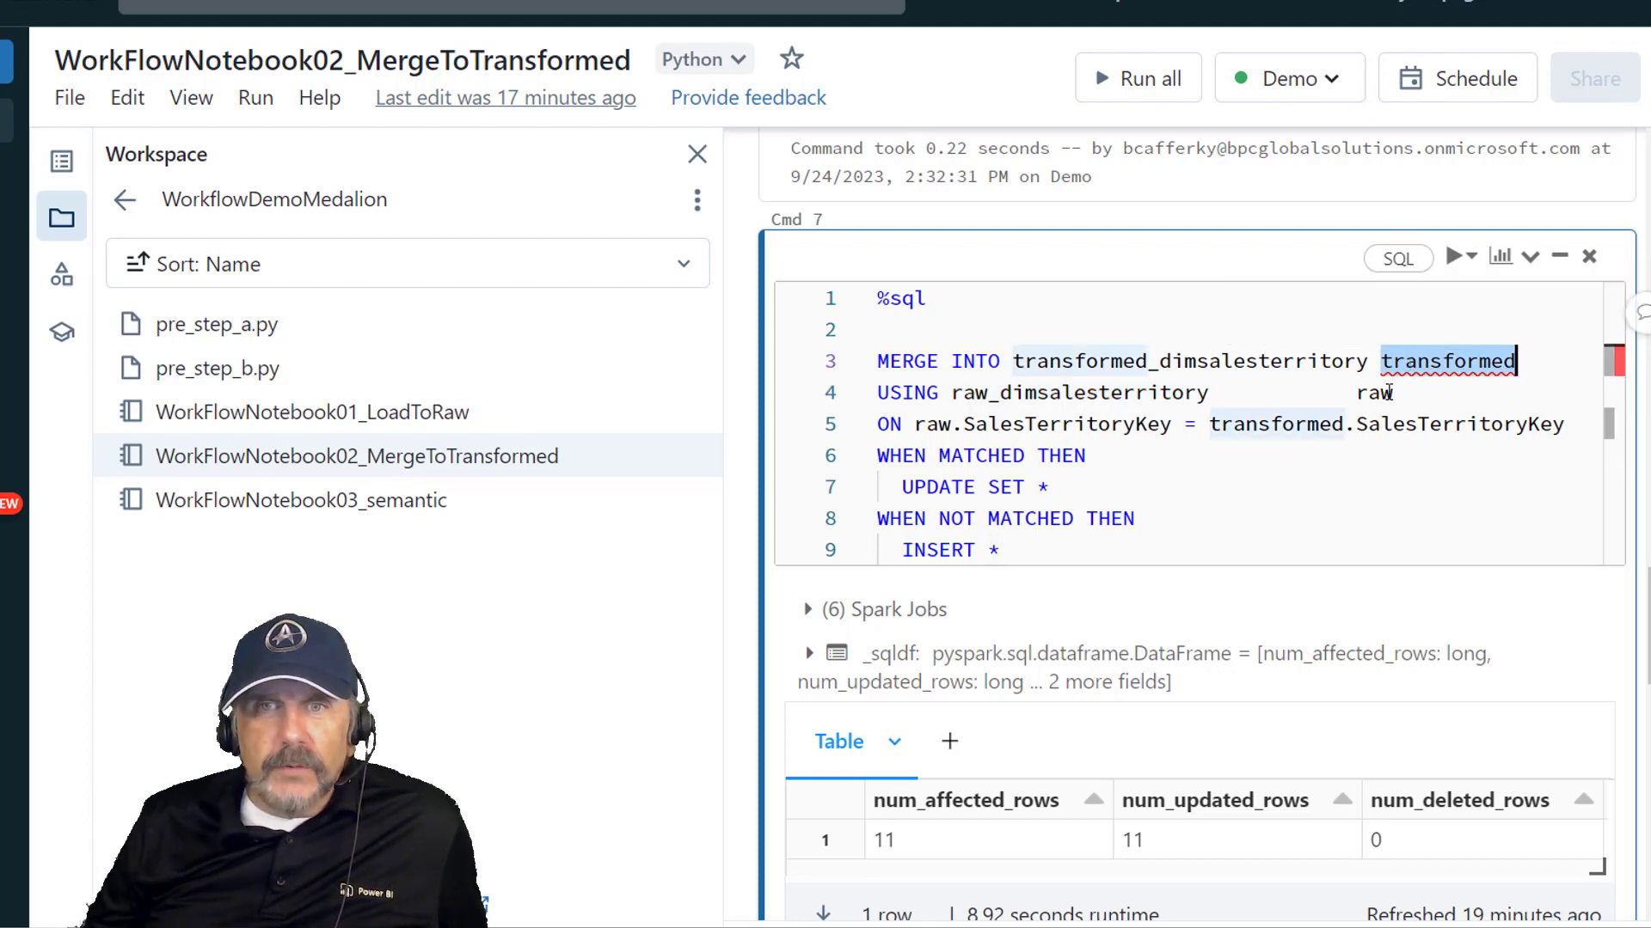
click(1350, 479)
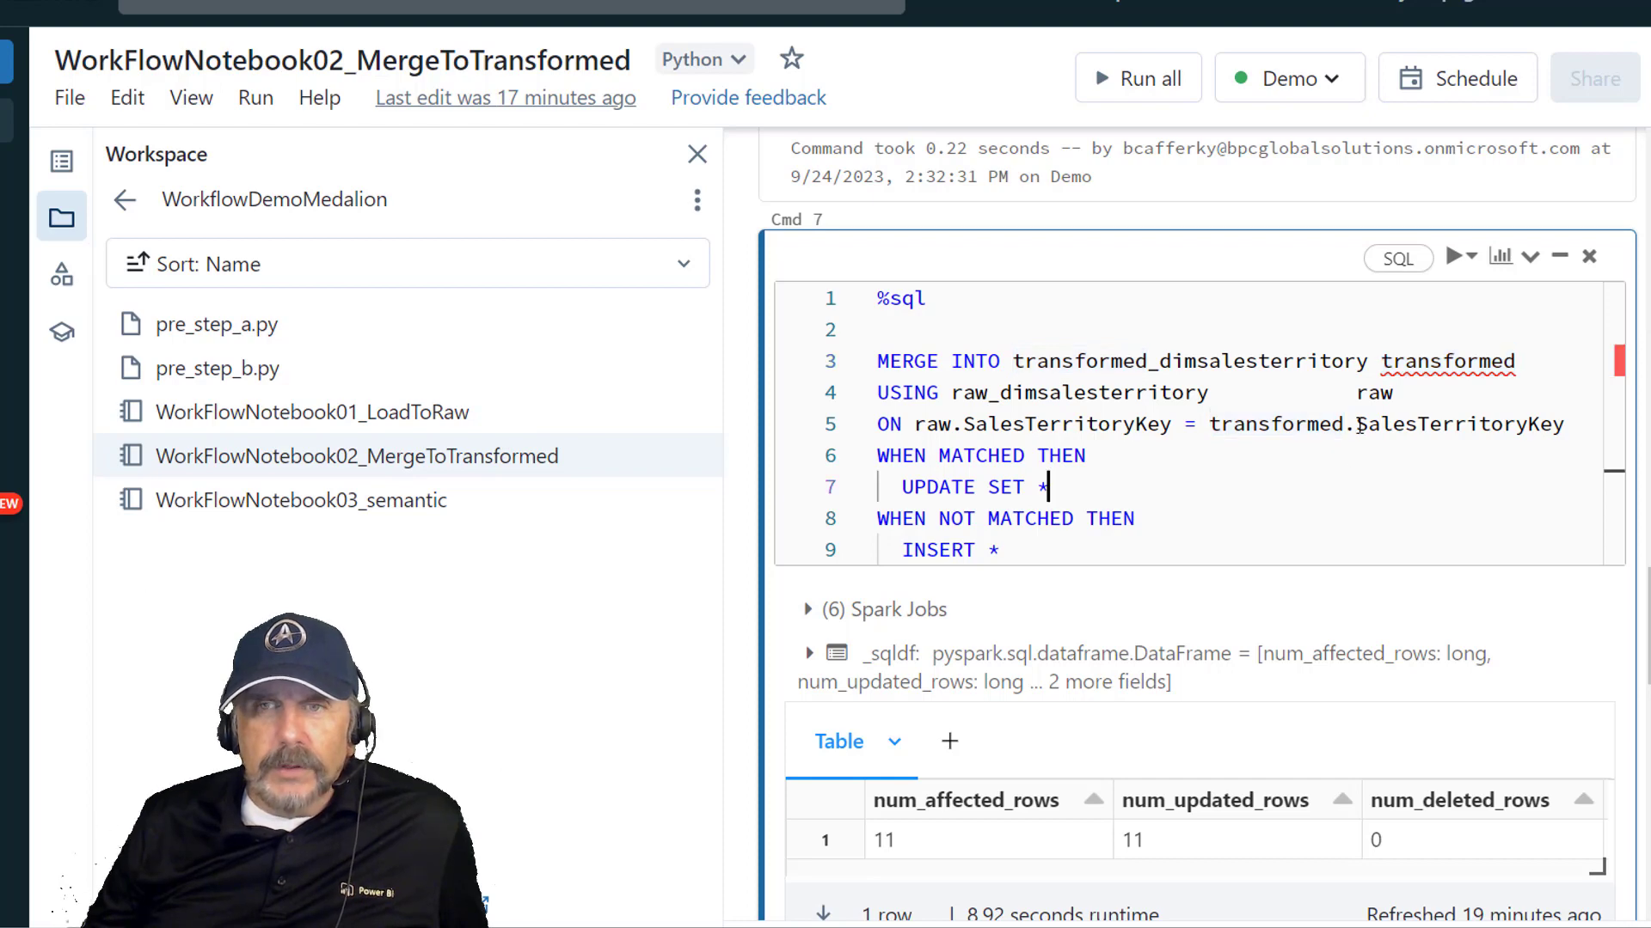
double_click(1374, 392)
drag(913, 424, 1569, 424)
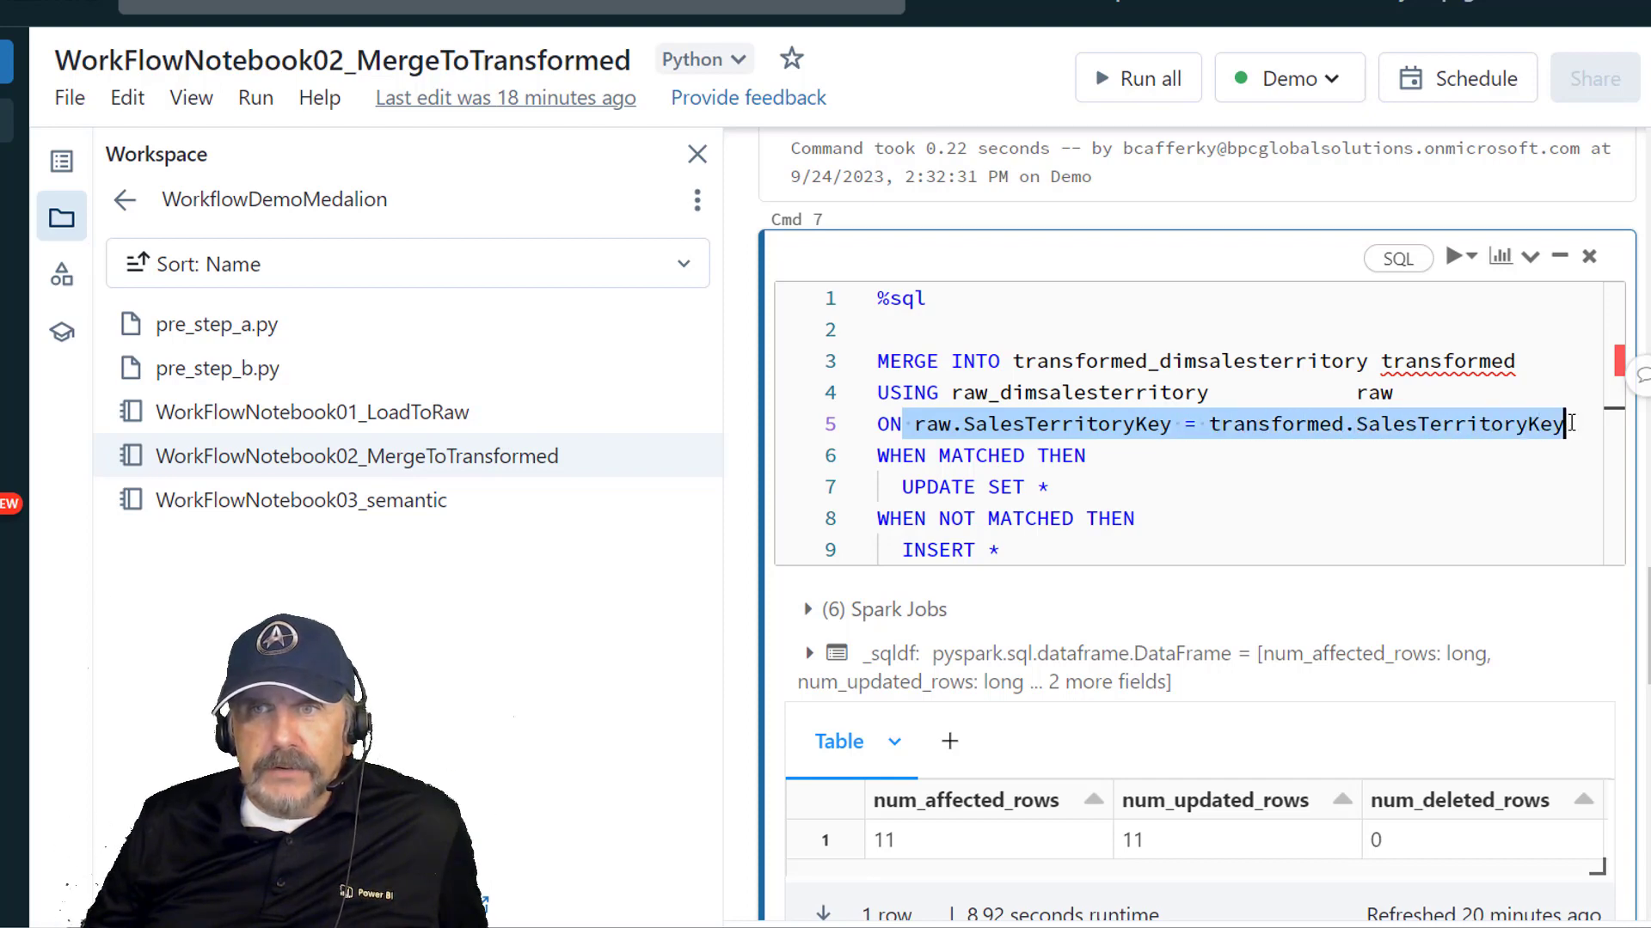
- Examine the WHEN MATCHED update clause and the WHEN NOT MATCHED insert clause of the Cmd 7 merge
click(1085, 455)
drag(944, 456, 1090, 483)
click(1103, 487)
drag(987, 492, 1109, 490)
click(1043, 487)
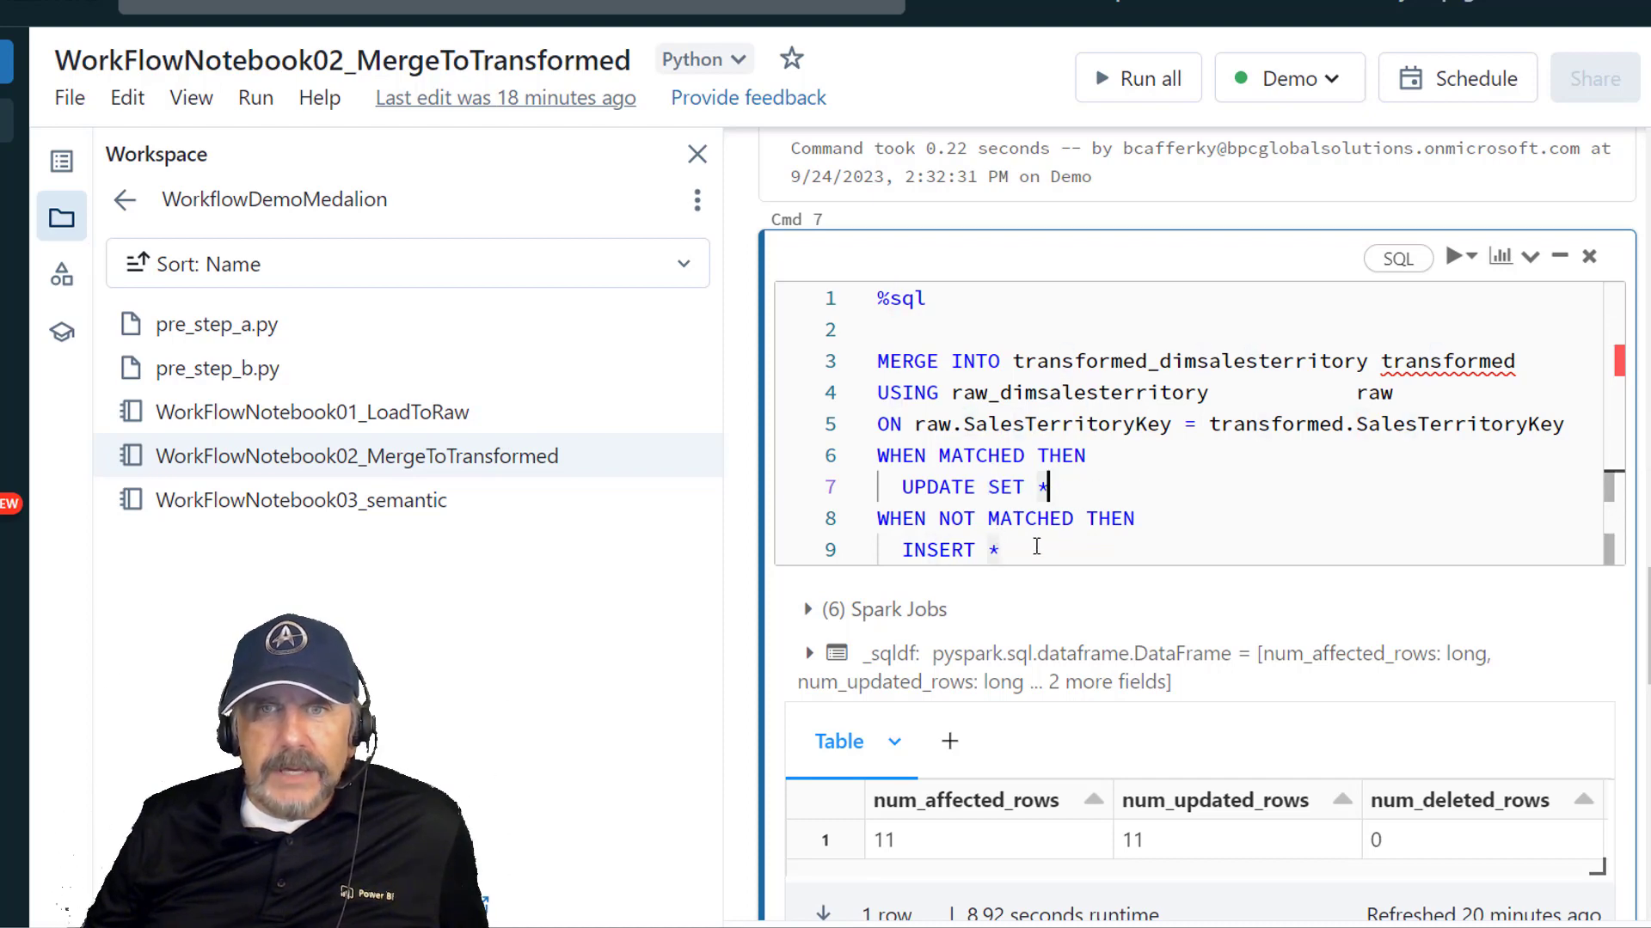
drag(999, 550, 879, 519)
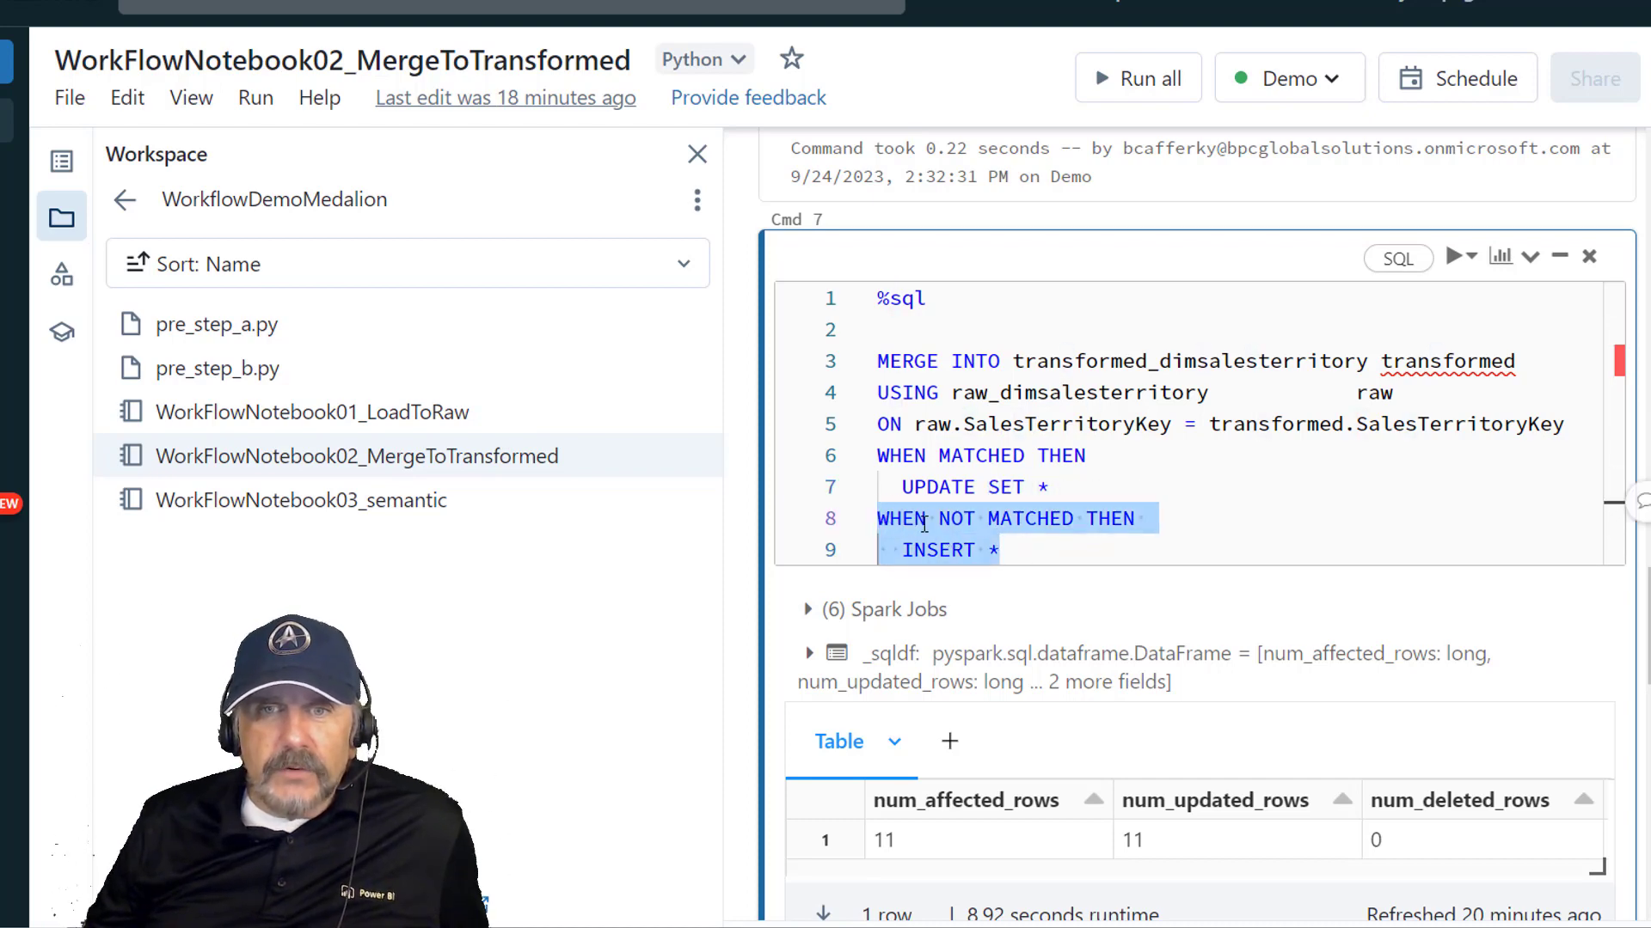
- Examine the Cmd 8 query that selects from transformed_dimsalesterritory with limit 3
scroll(924, 524, down, 3)
scroll(924, 524, down, 5)
click(924, 524)
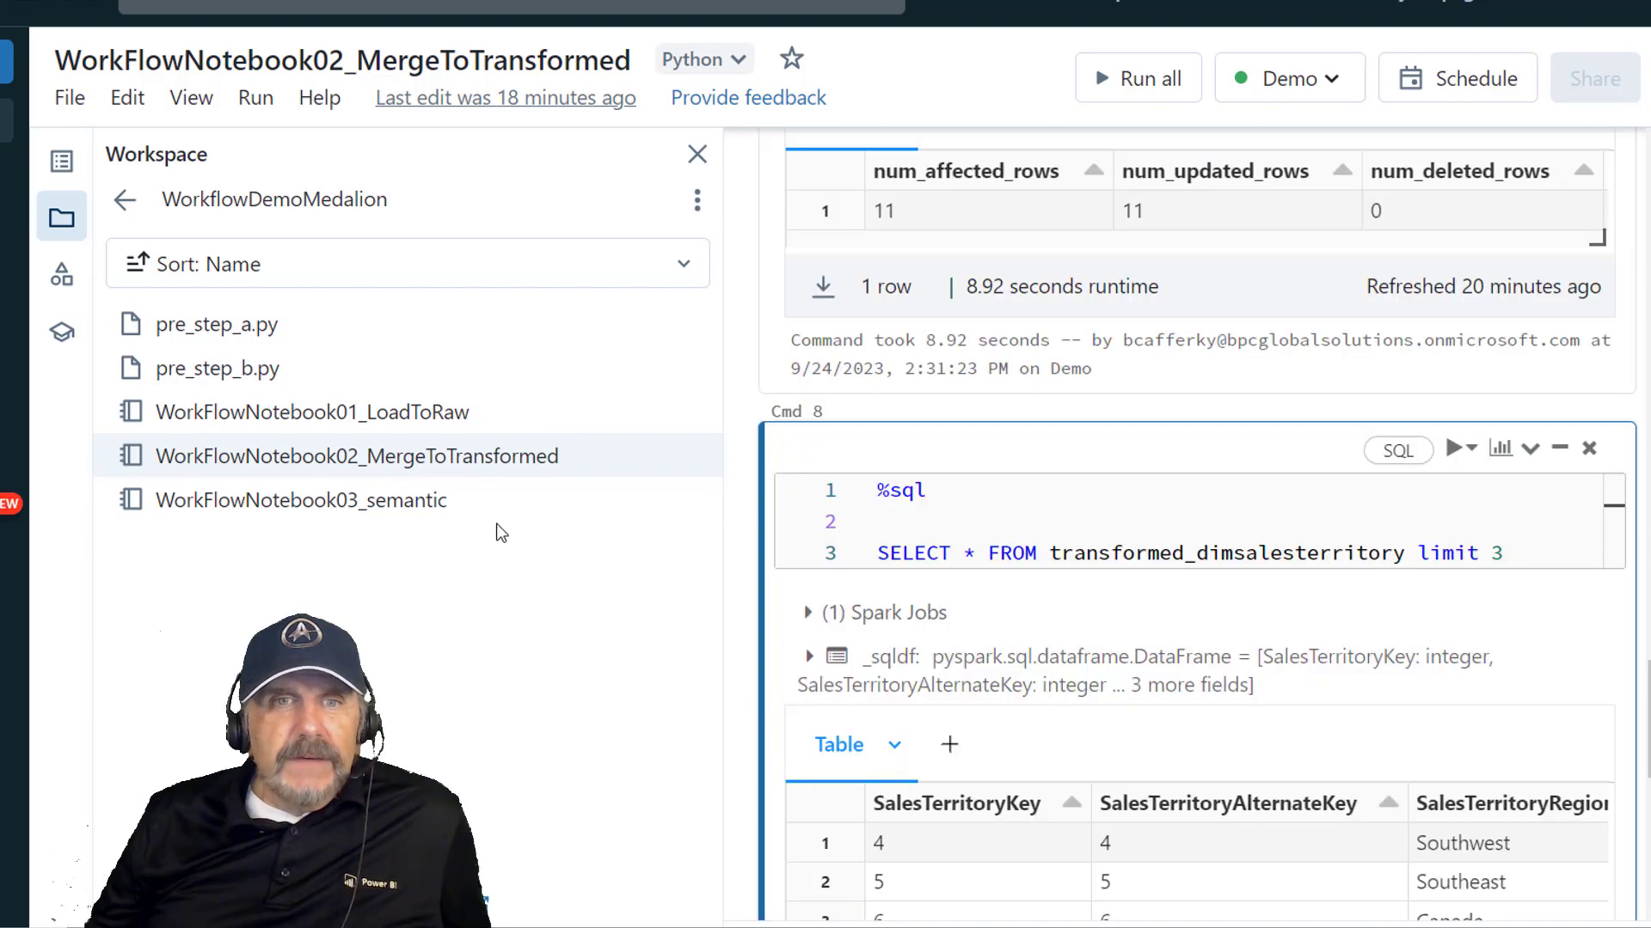
- Open the WorkFlowNotebook03_semantic notebook and examine the DROP TABLE IF EXISTS semantic_dimsalesterritory_summary statement in Cmd 3
click(419, 501)
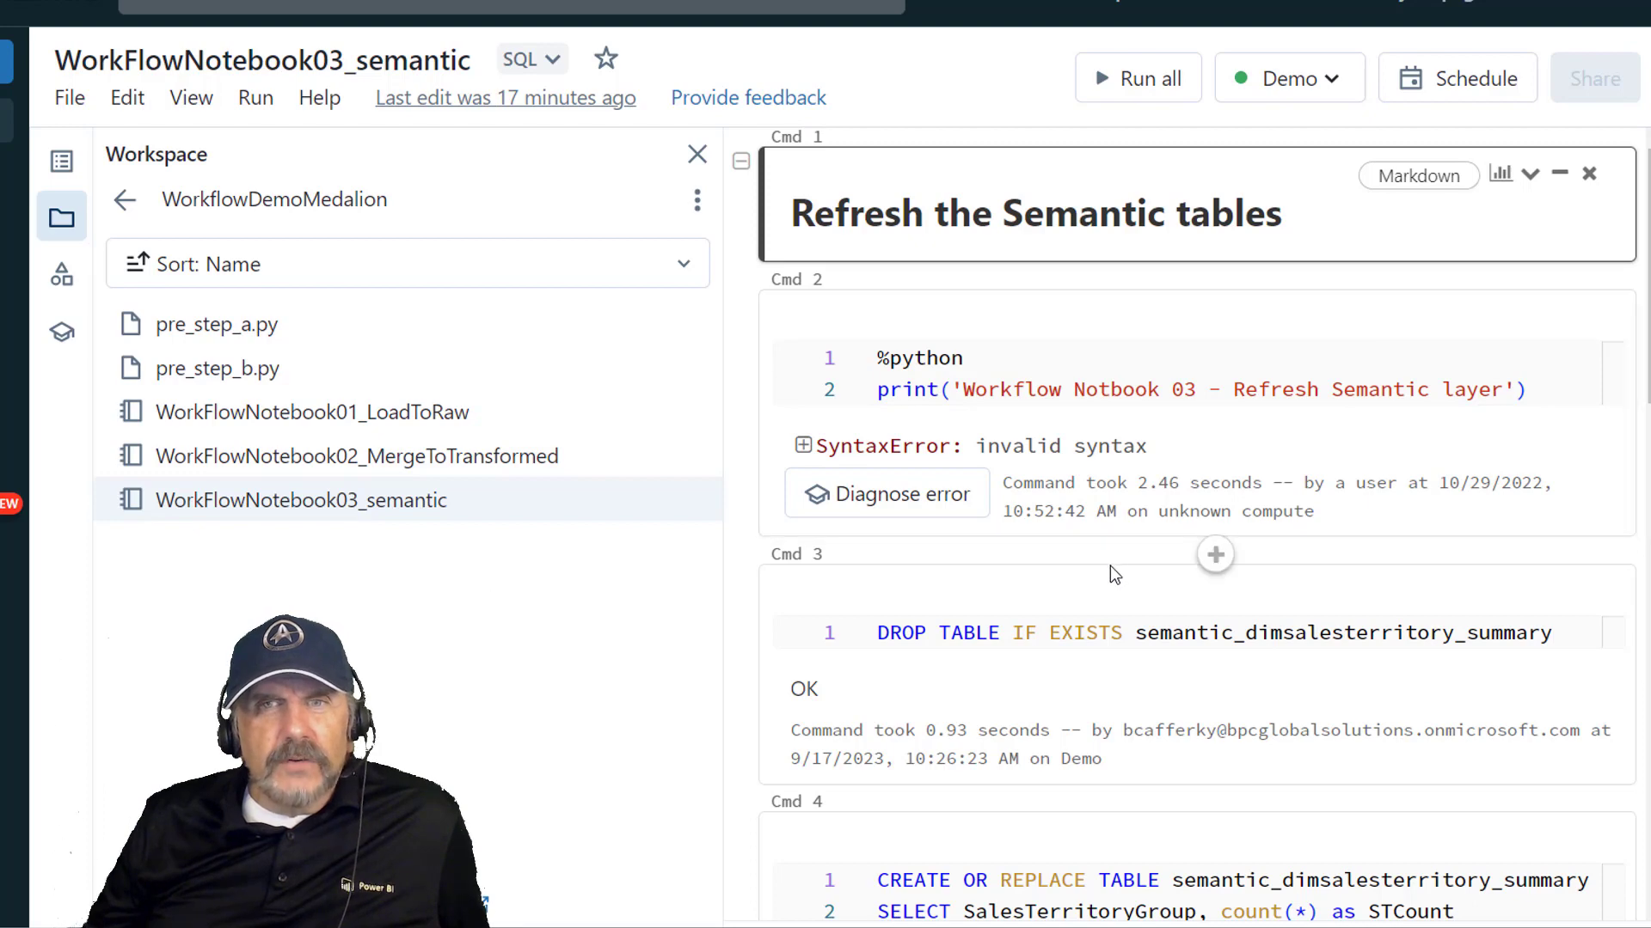
scroll(1048, 614, down, 1)
scroll(1049, 606, down, 1)
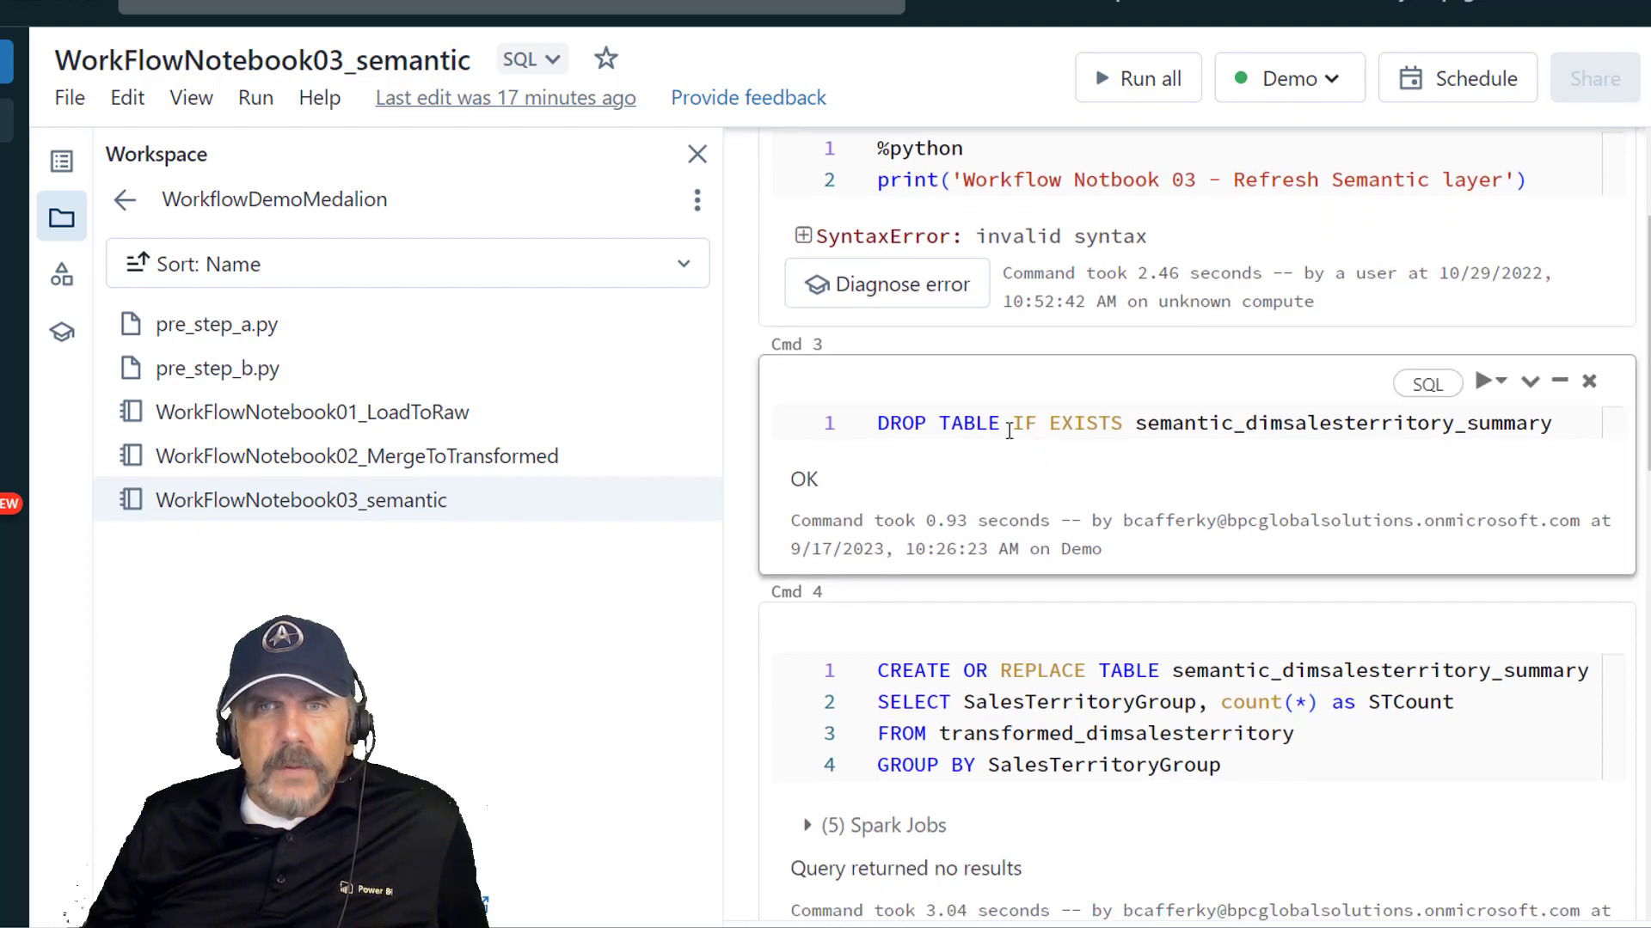
drag(898, 423, 1556, 423)
- Examine the Cmd 4 query that creates or replaces semantic_dimsalesterritory_summary with a count per SalesTerritoryGroup
scroll(1114, 509, down, 3)
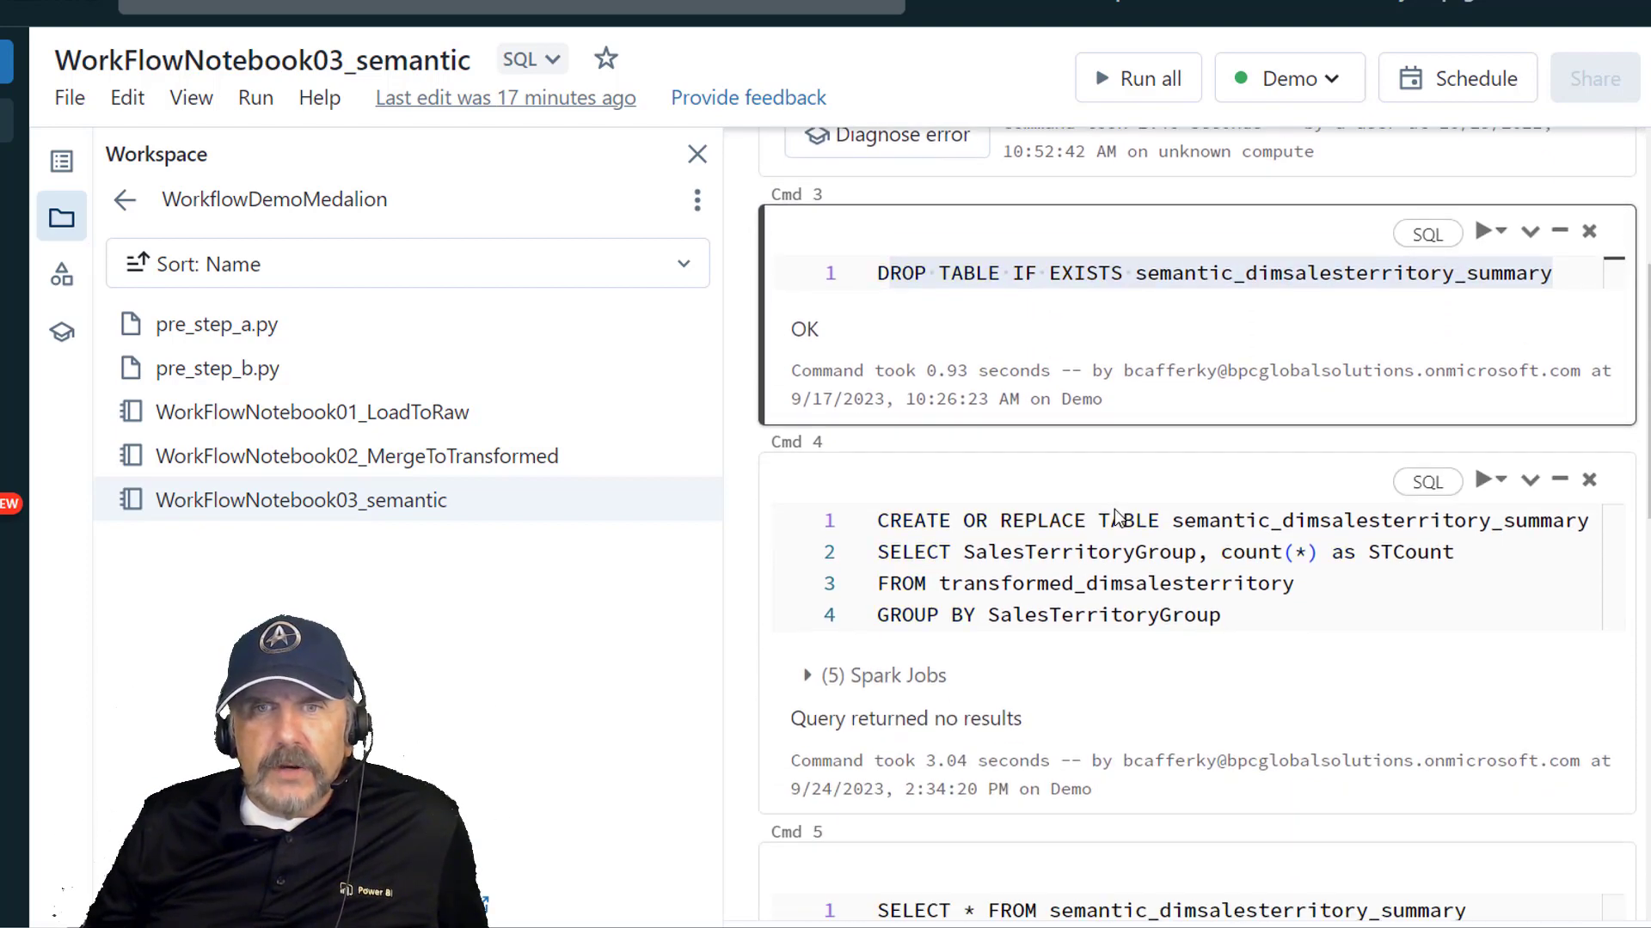
drag(881, 464, 1286, 557)
click(1287, 560)
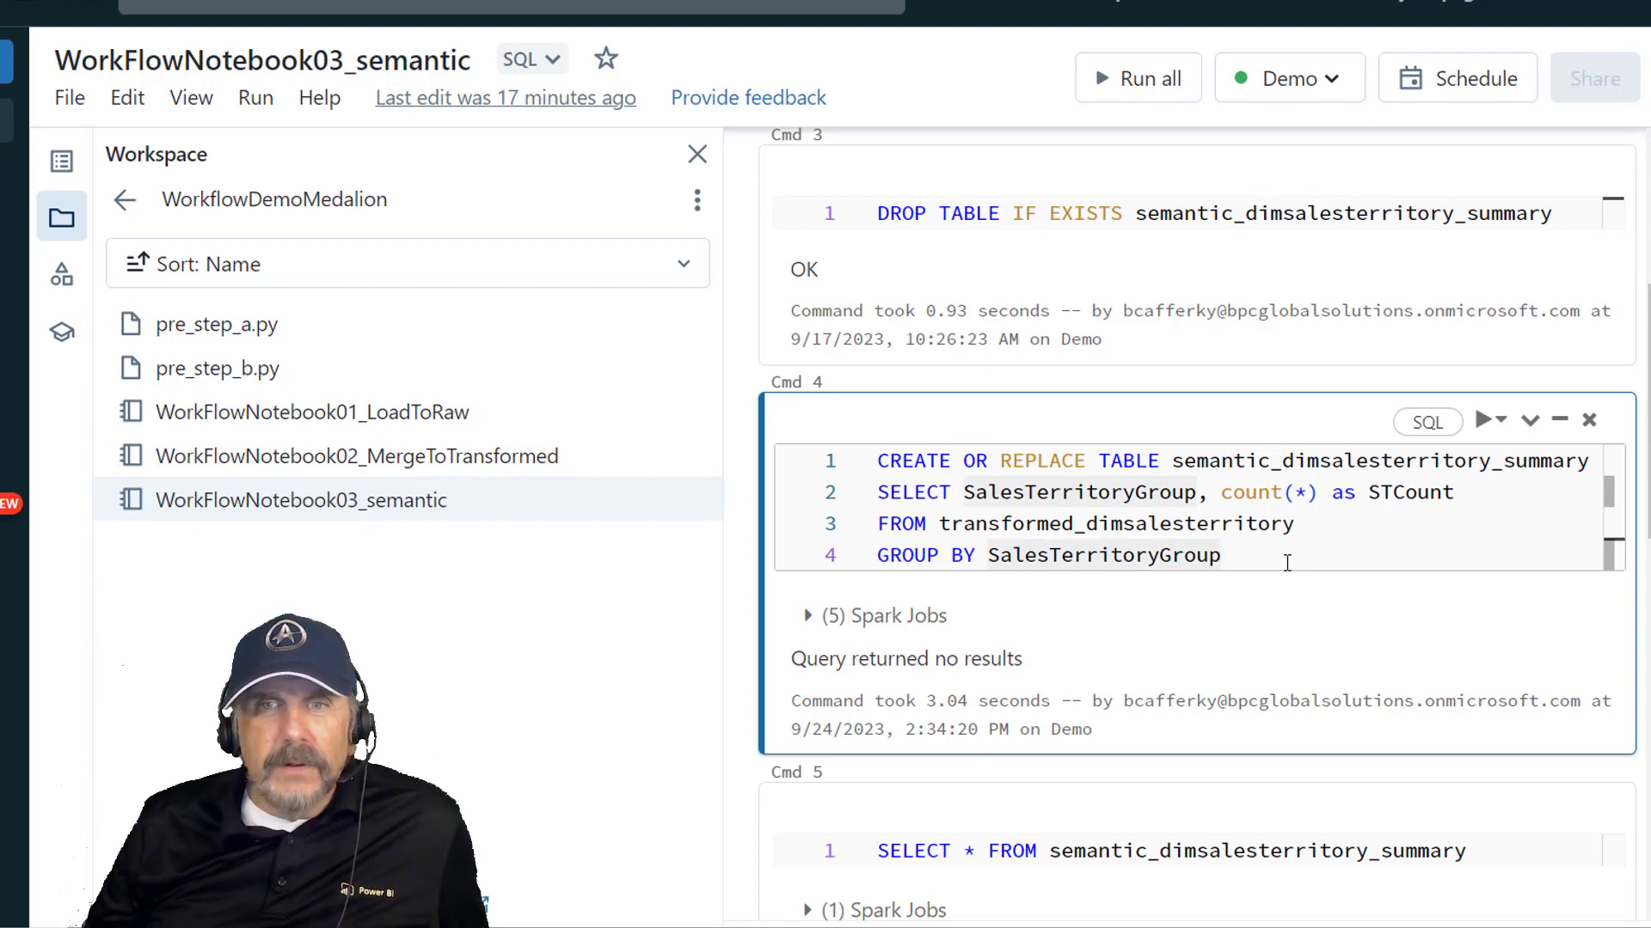
- Examine the Cmd 5 query on semantic_dimsalesterritory_summary and its result table
scroll(1204, 557, down, 9)
scroll(982, 576, up, 4)
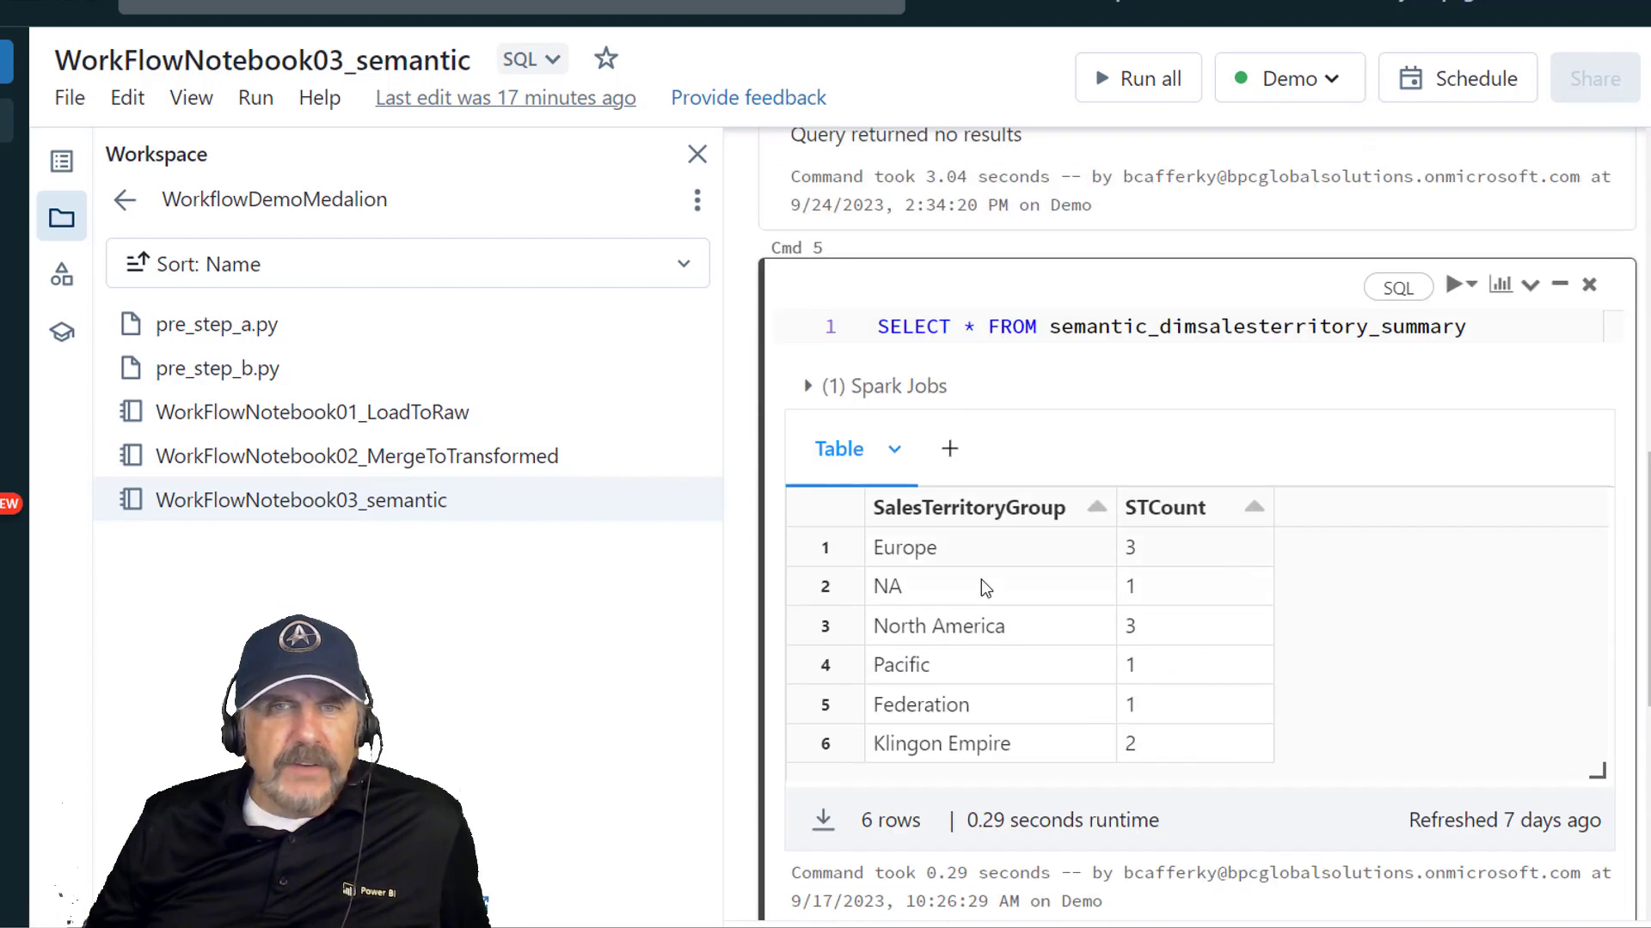
scroll(981, 577, up, 1)
click(1047, 431)
drag(1049, 431, 1487, 432)
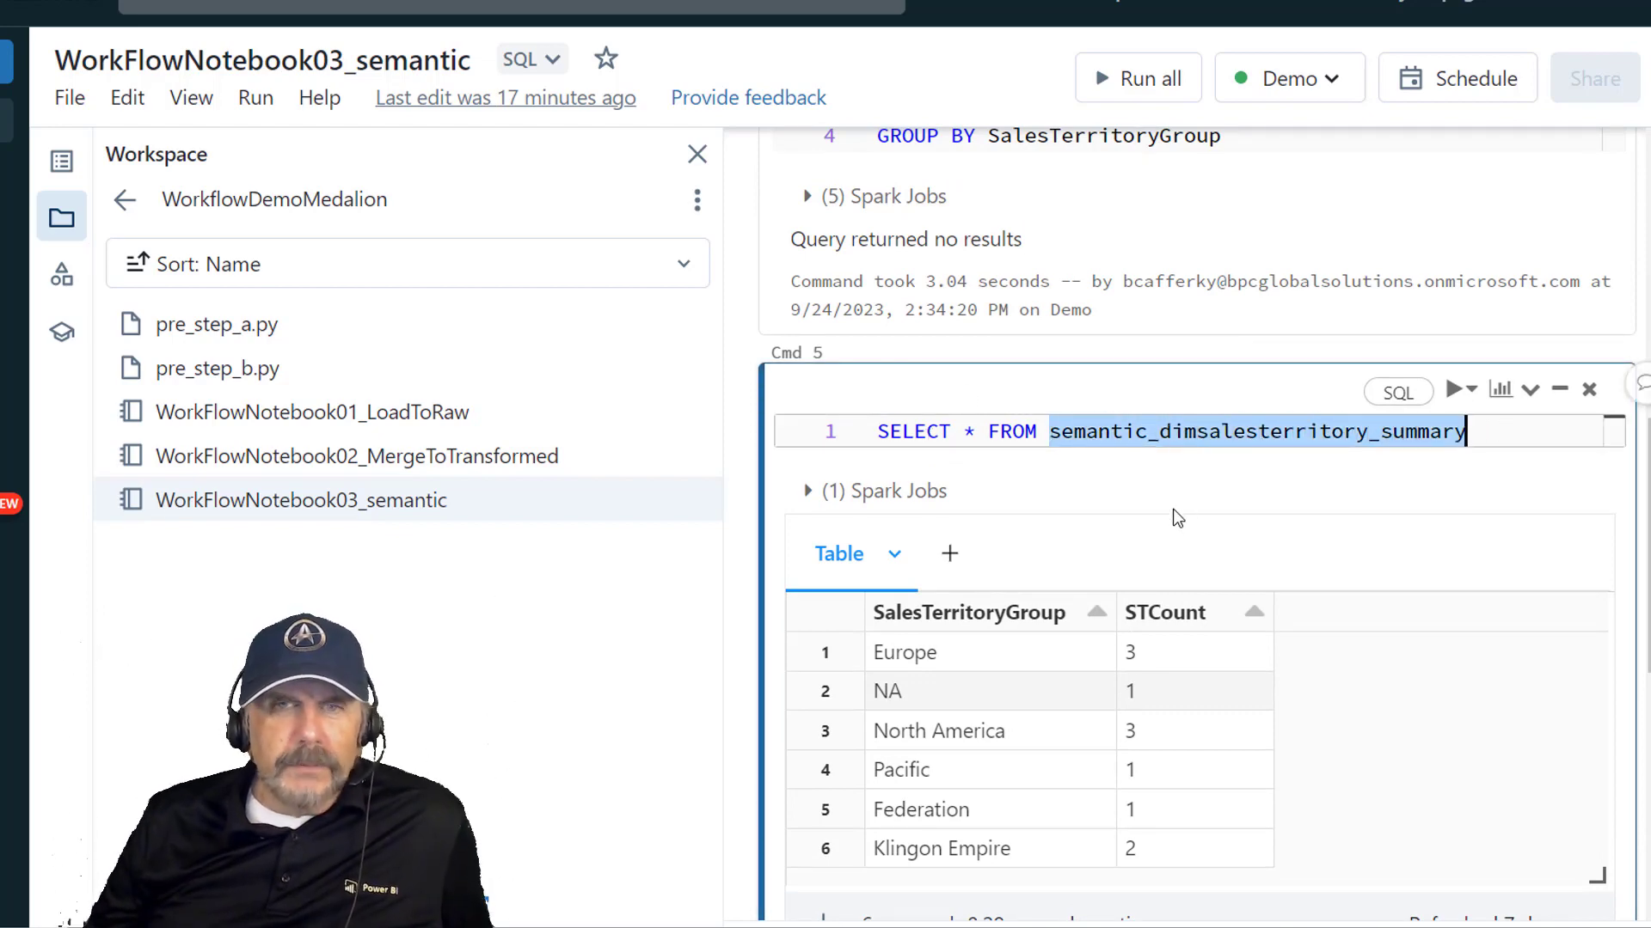
click(1121, 523)
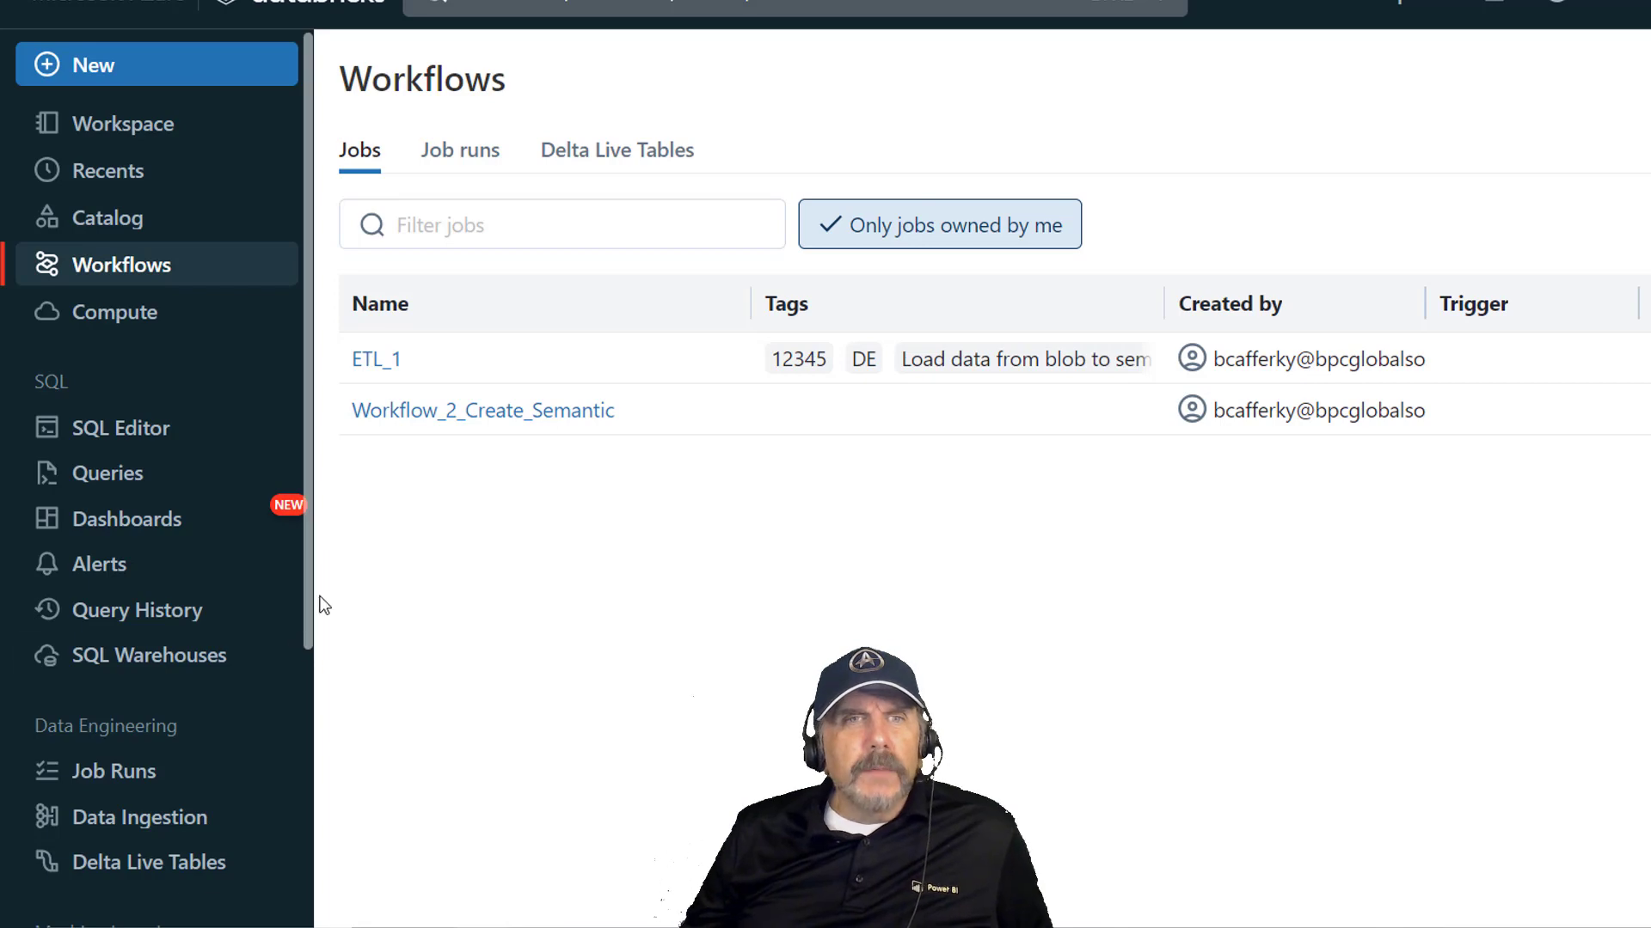
- Open the ETL_1 job from Workflows and examine its enlarged task graph from PS_1 and PS_2 through Create_Semantic_Layer
click(376, 373)
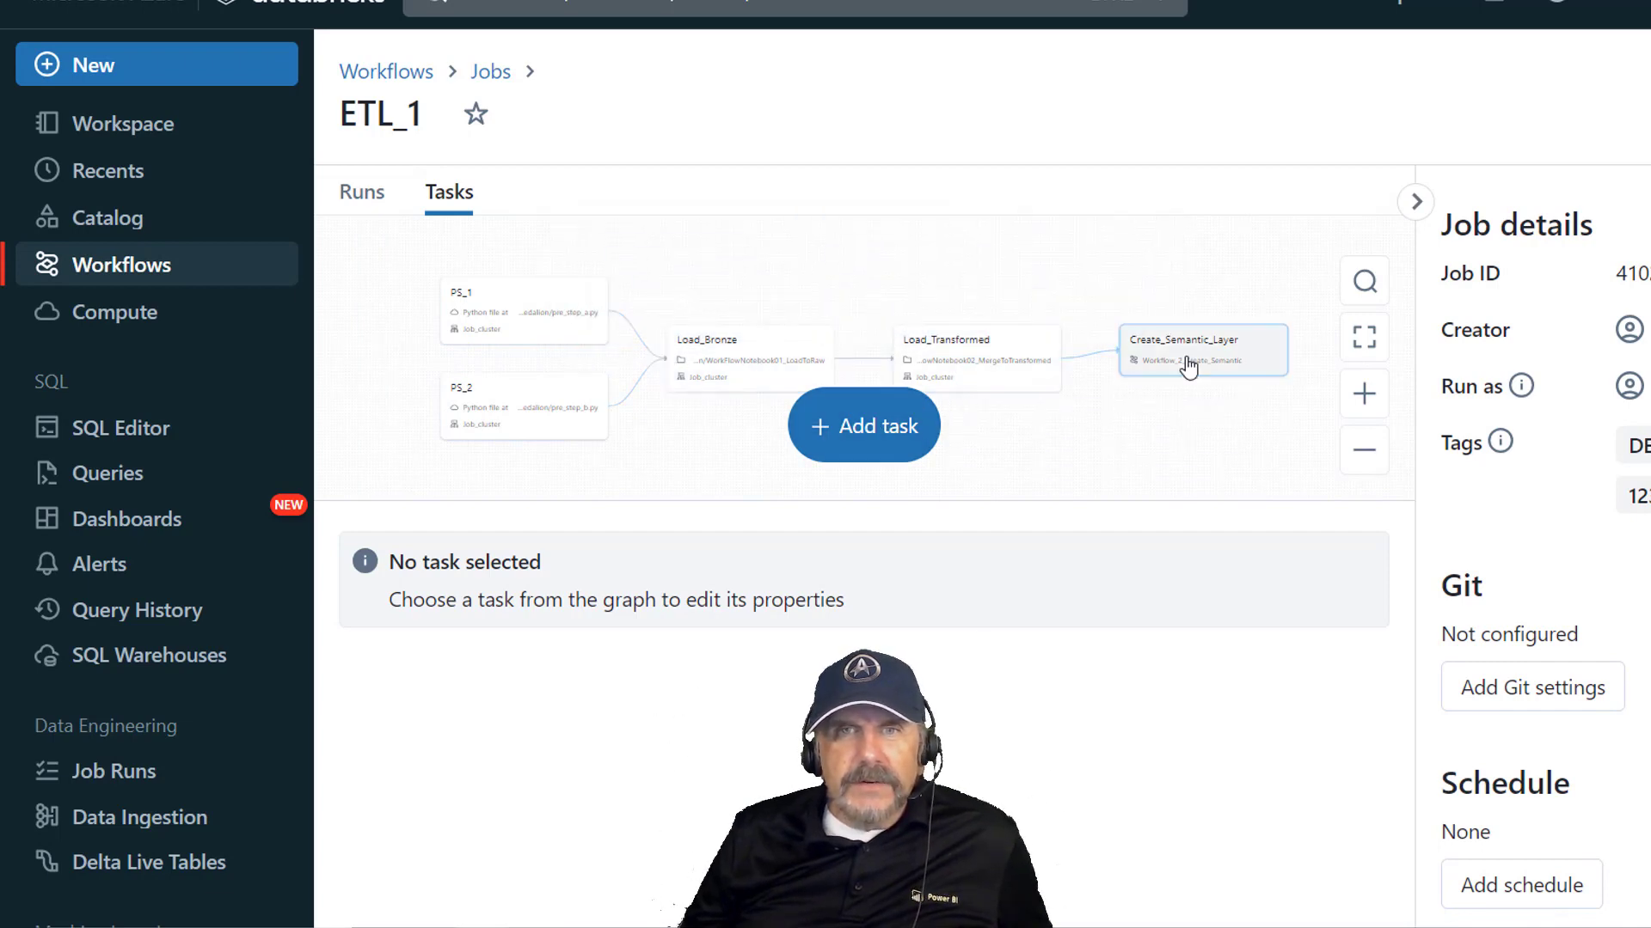
click(1362, 417)
click(1362, 417)
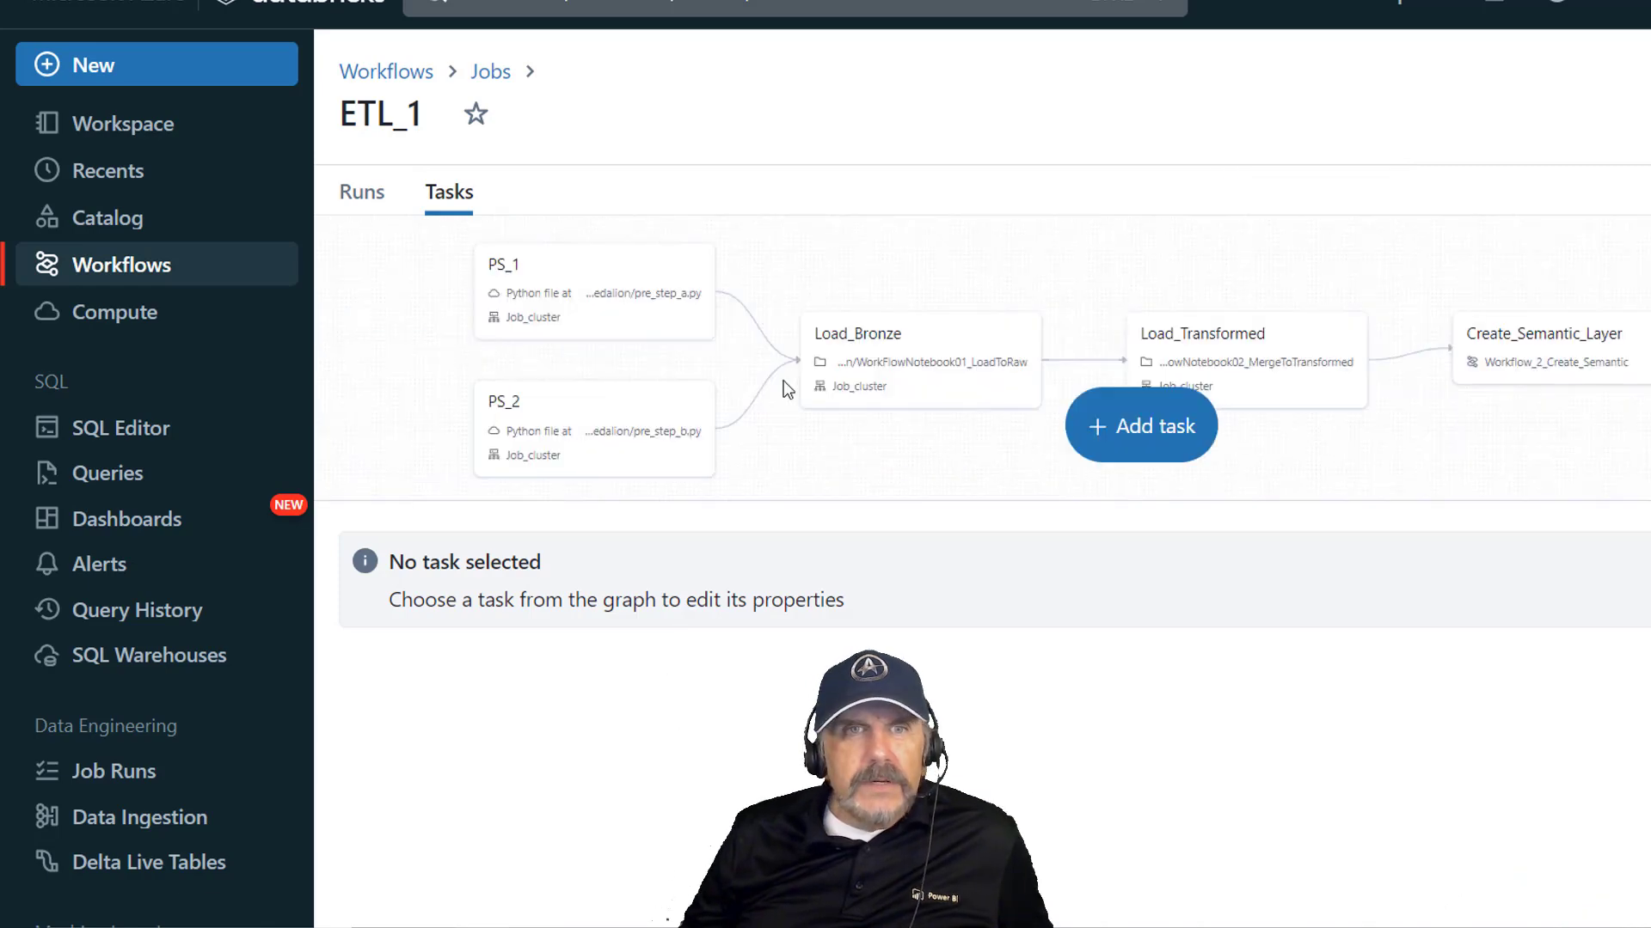
click(1532, 488)
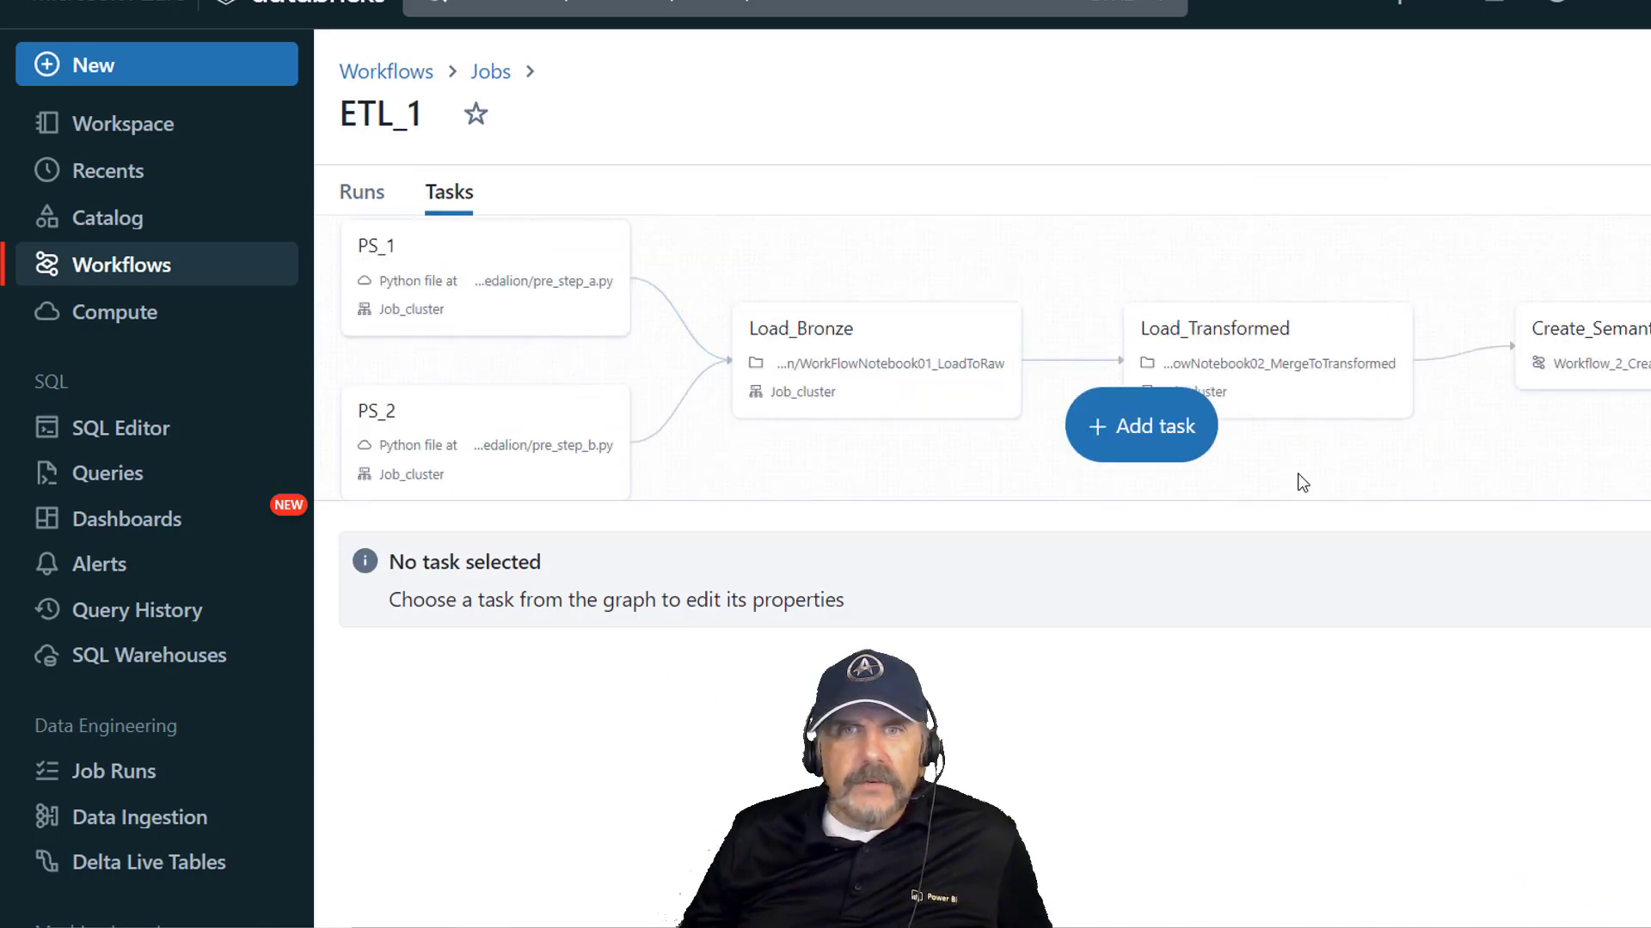
scroll(833, 458, up, 1)
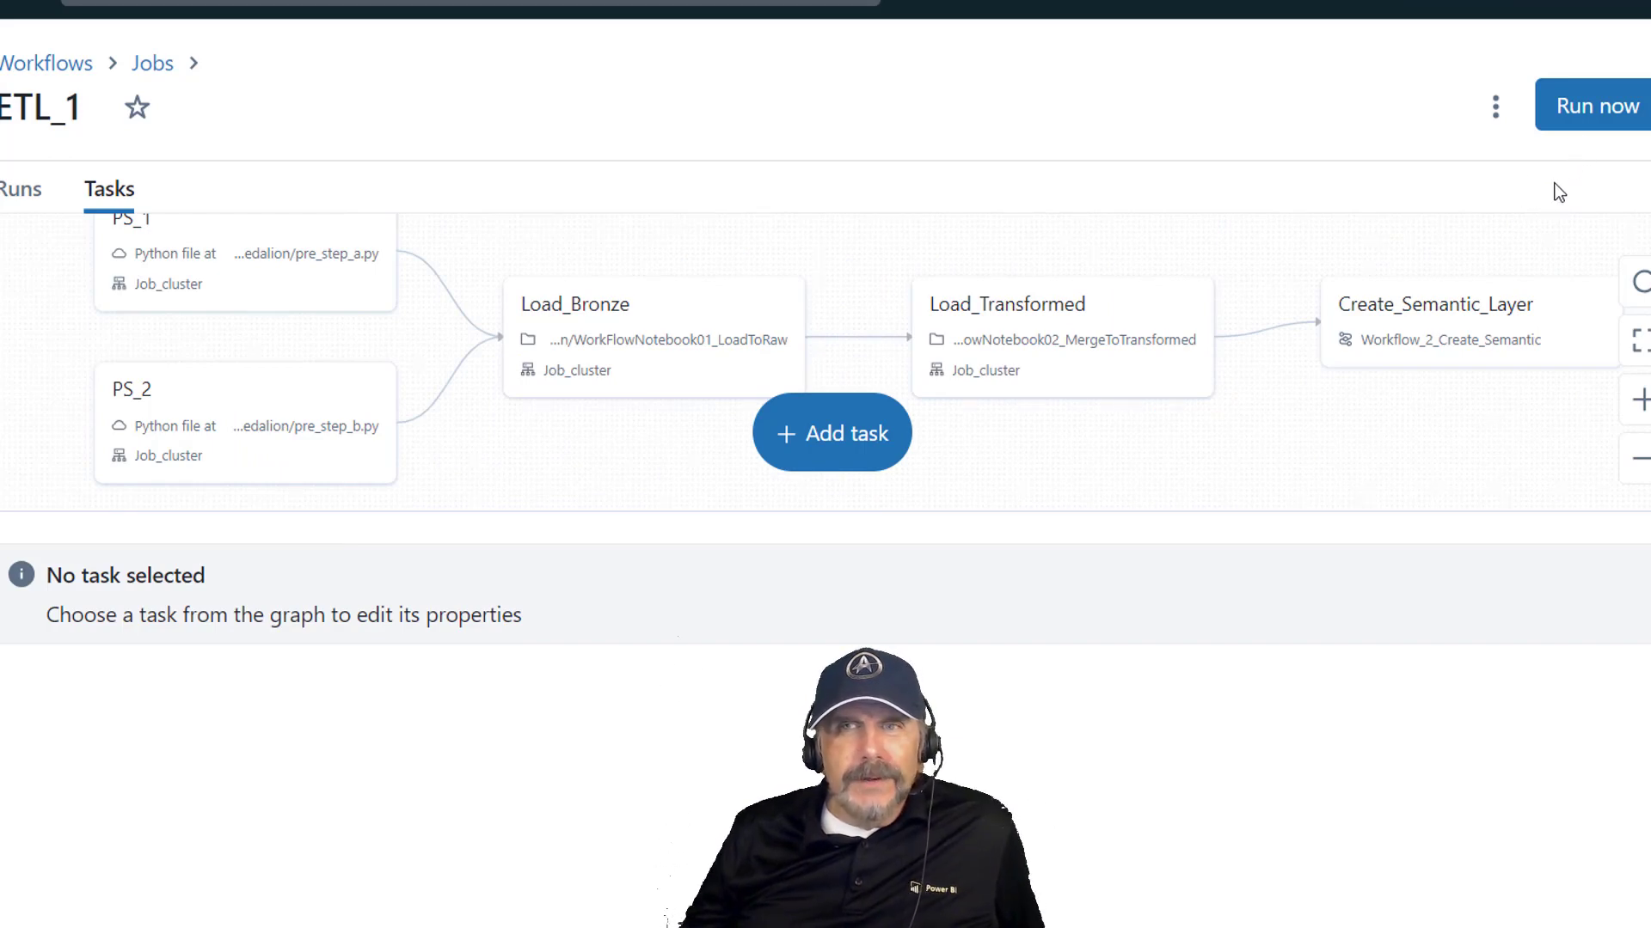
- Run the ETL_1 job and return to the list of jobs
click(1587, 125)
key(alt+Left)
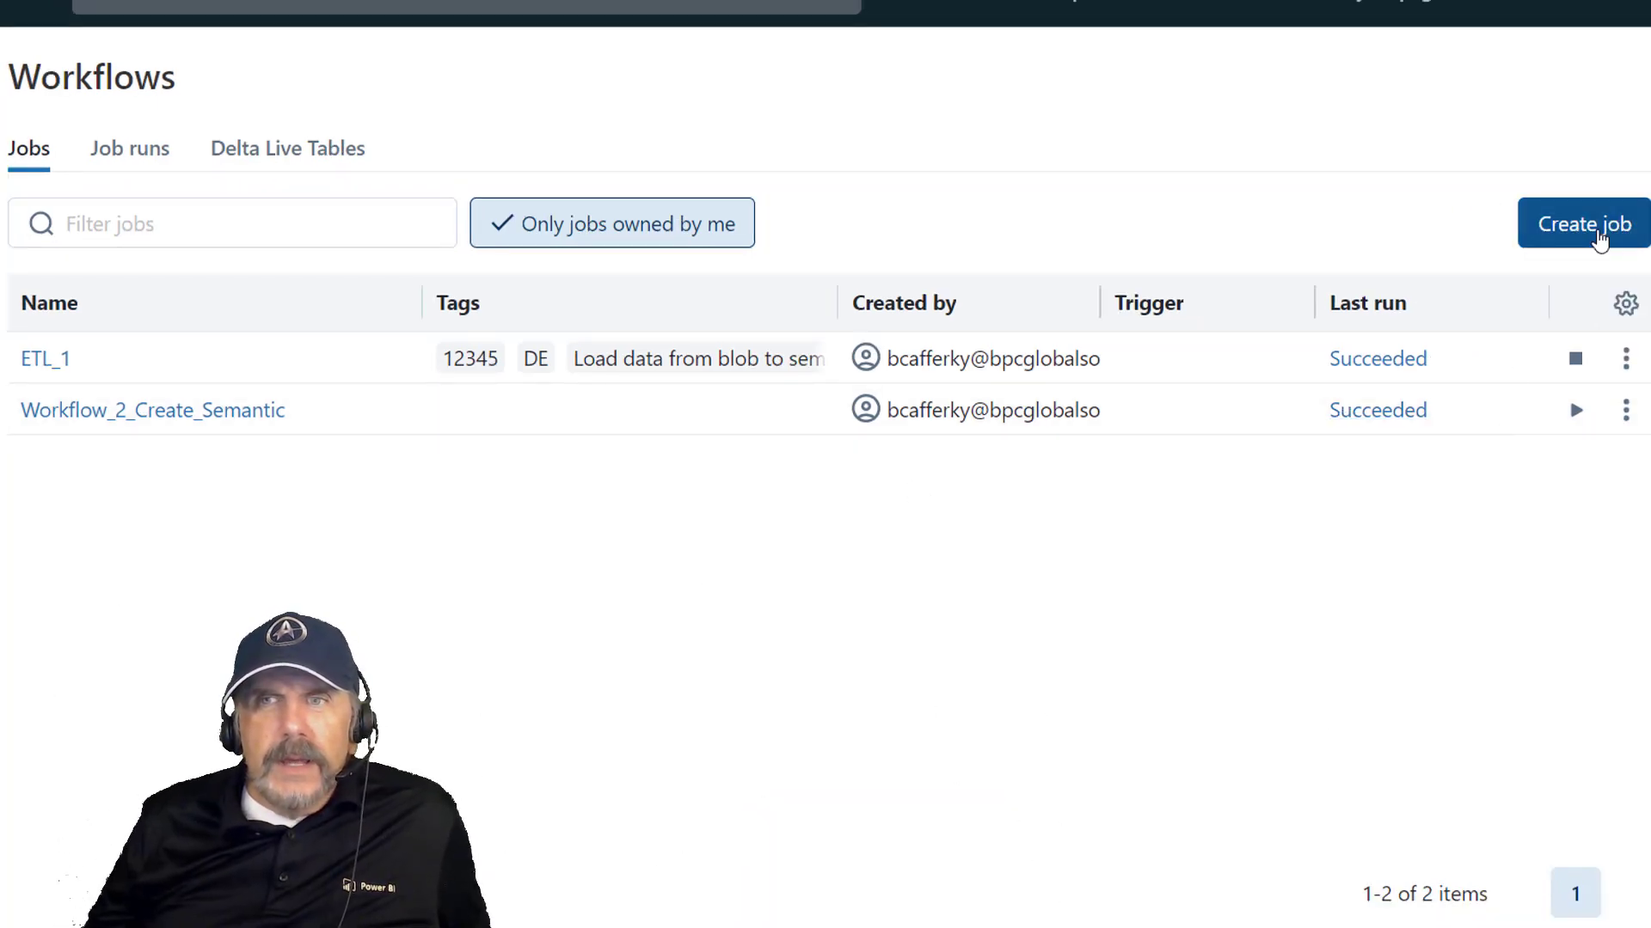
- Create a new job named Demo_Workflow
click(1597, 243)
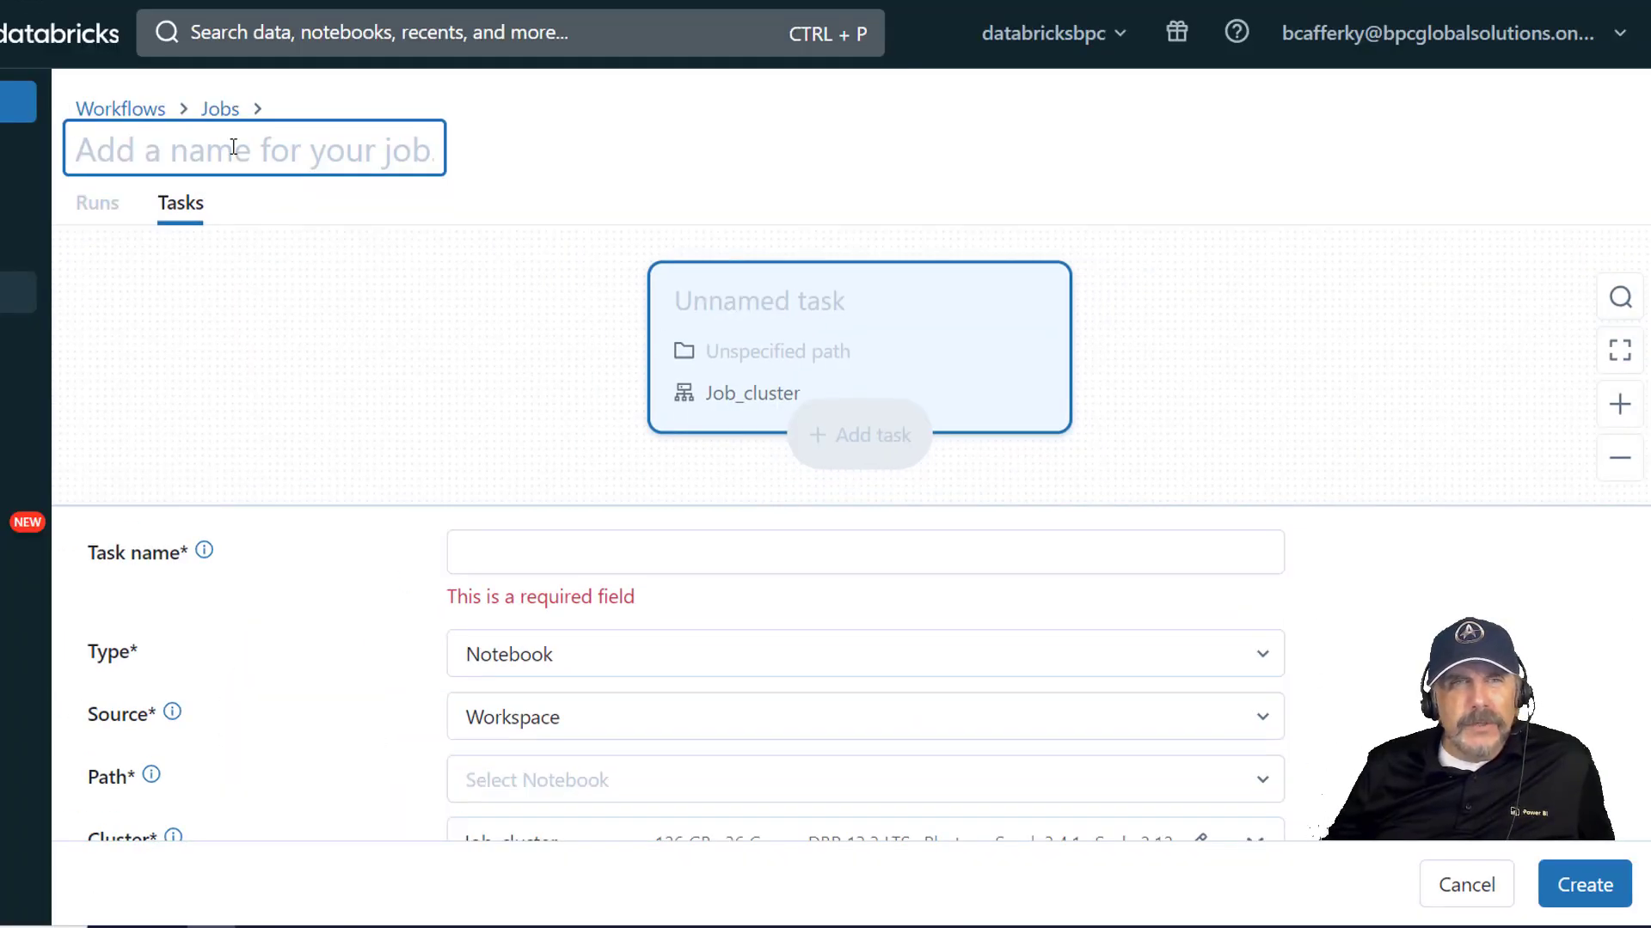
text(De)
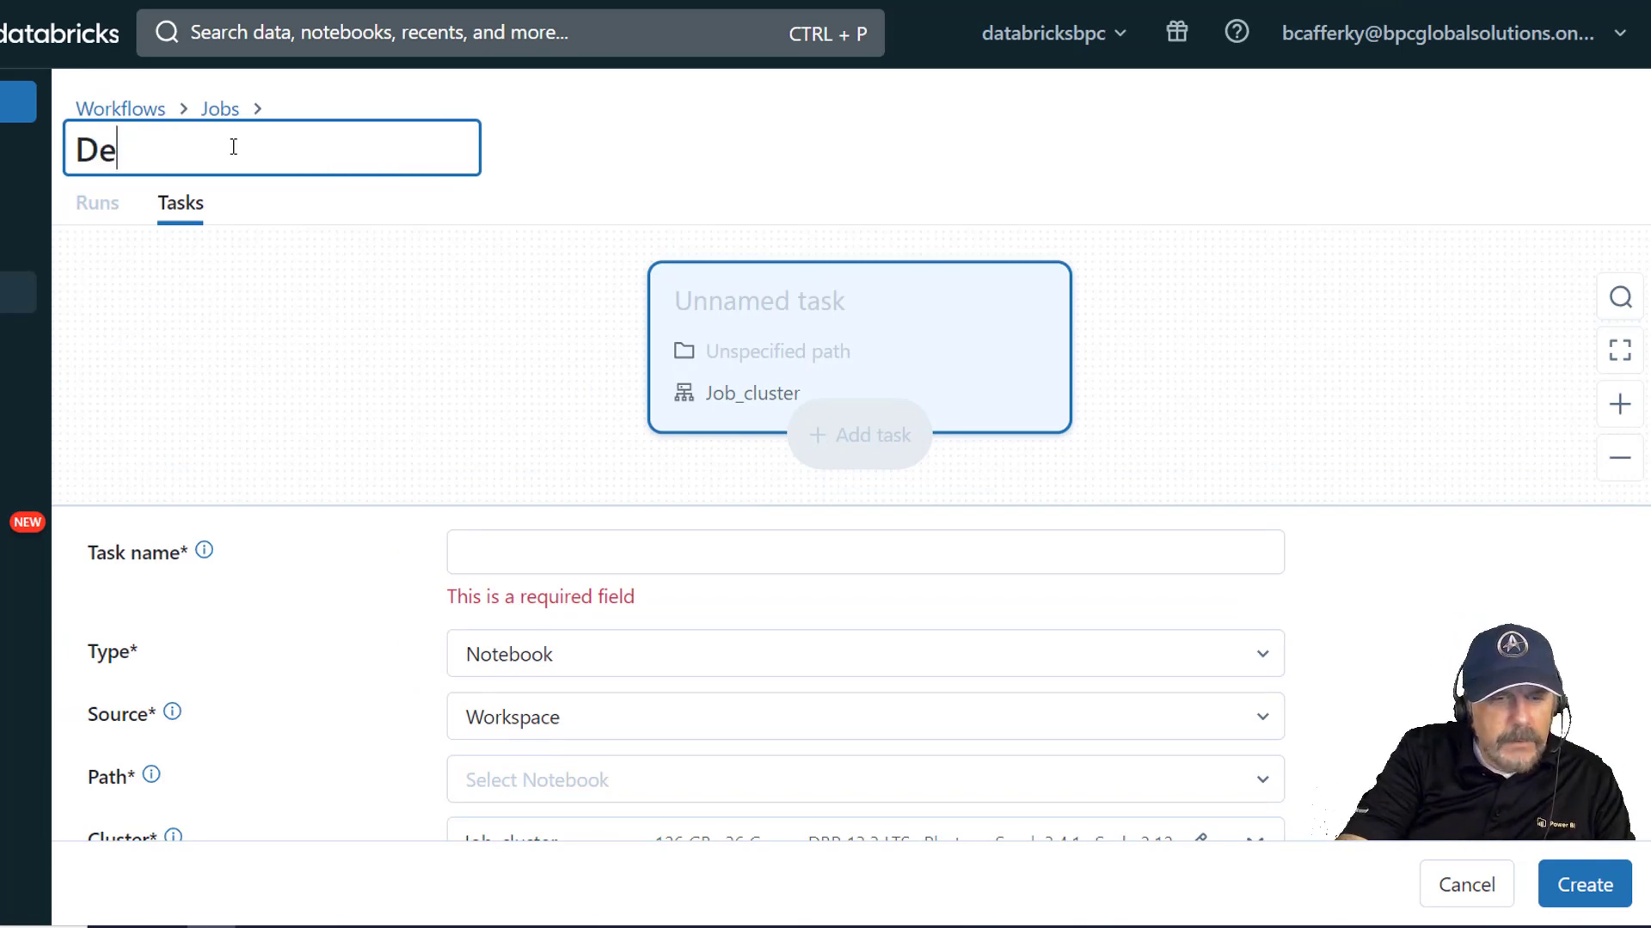
text(mo_Workflow)
- Name the job's first task Pre_1 and set its type to Python script
click(631, 566)
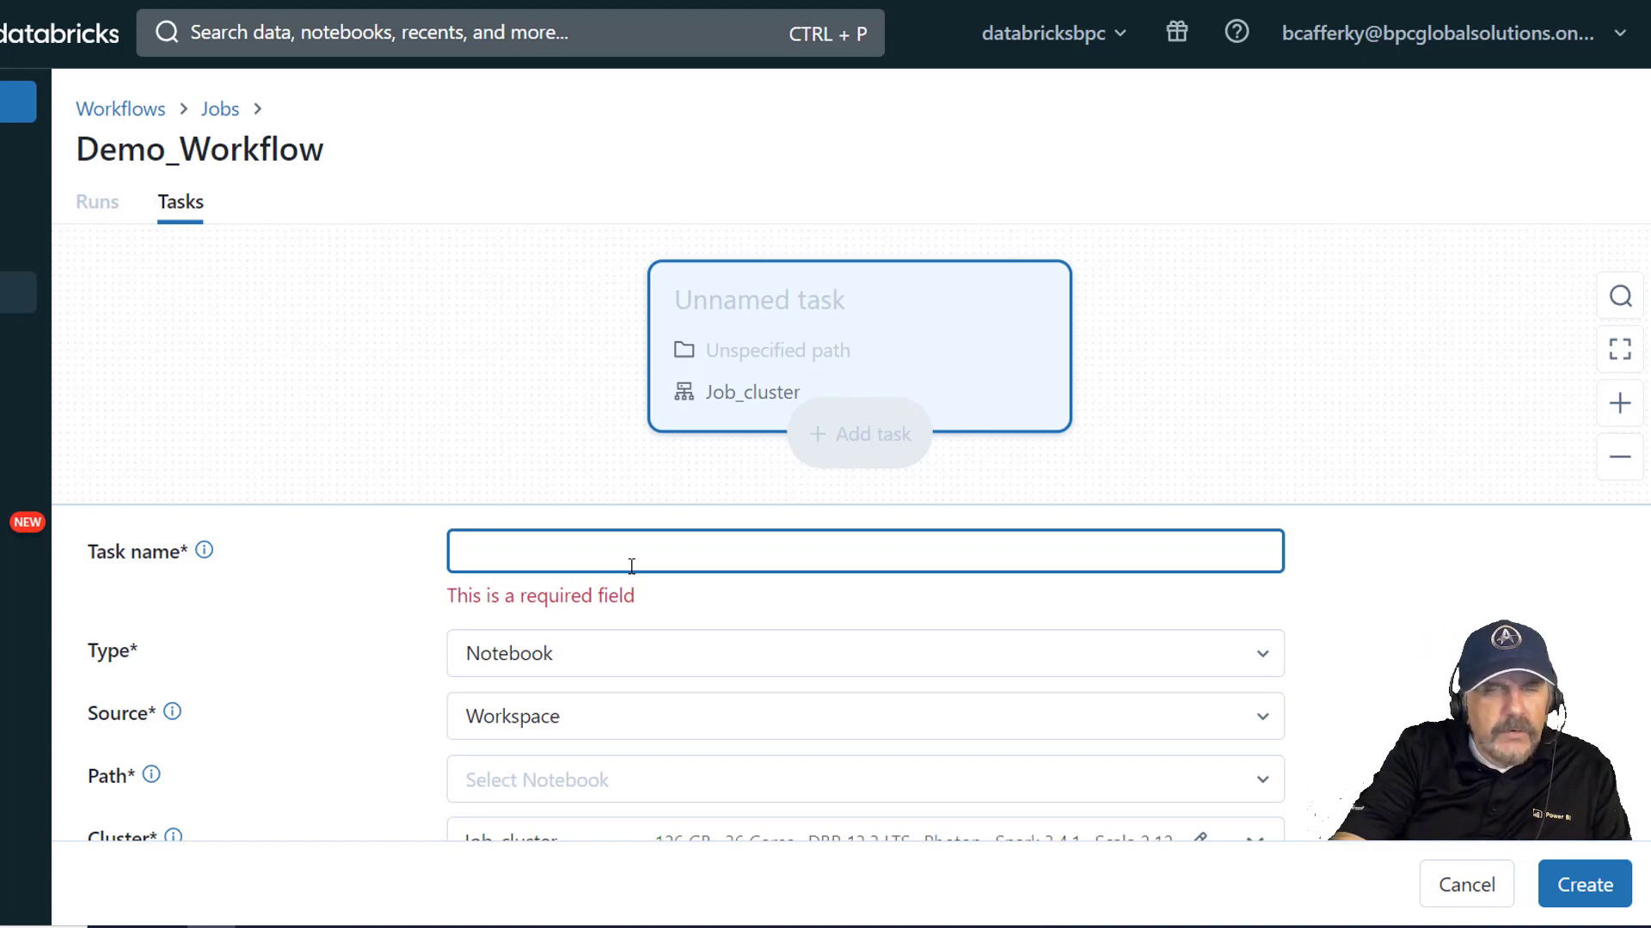
text(Pre_1)
scroll(631, 567, down, 2)
scroll(630, 571, up, 2)
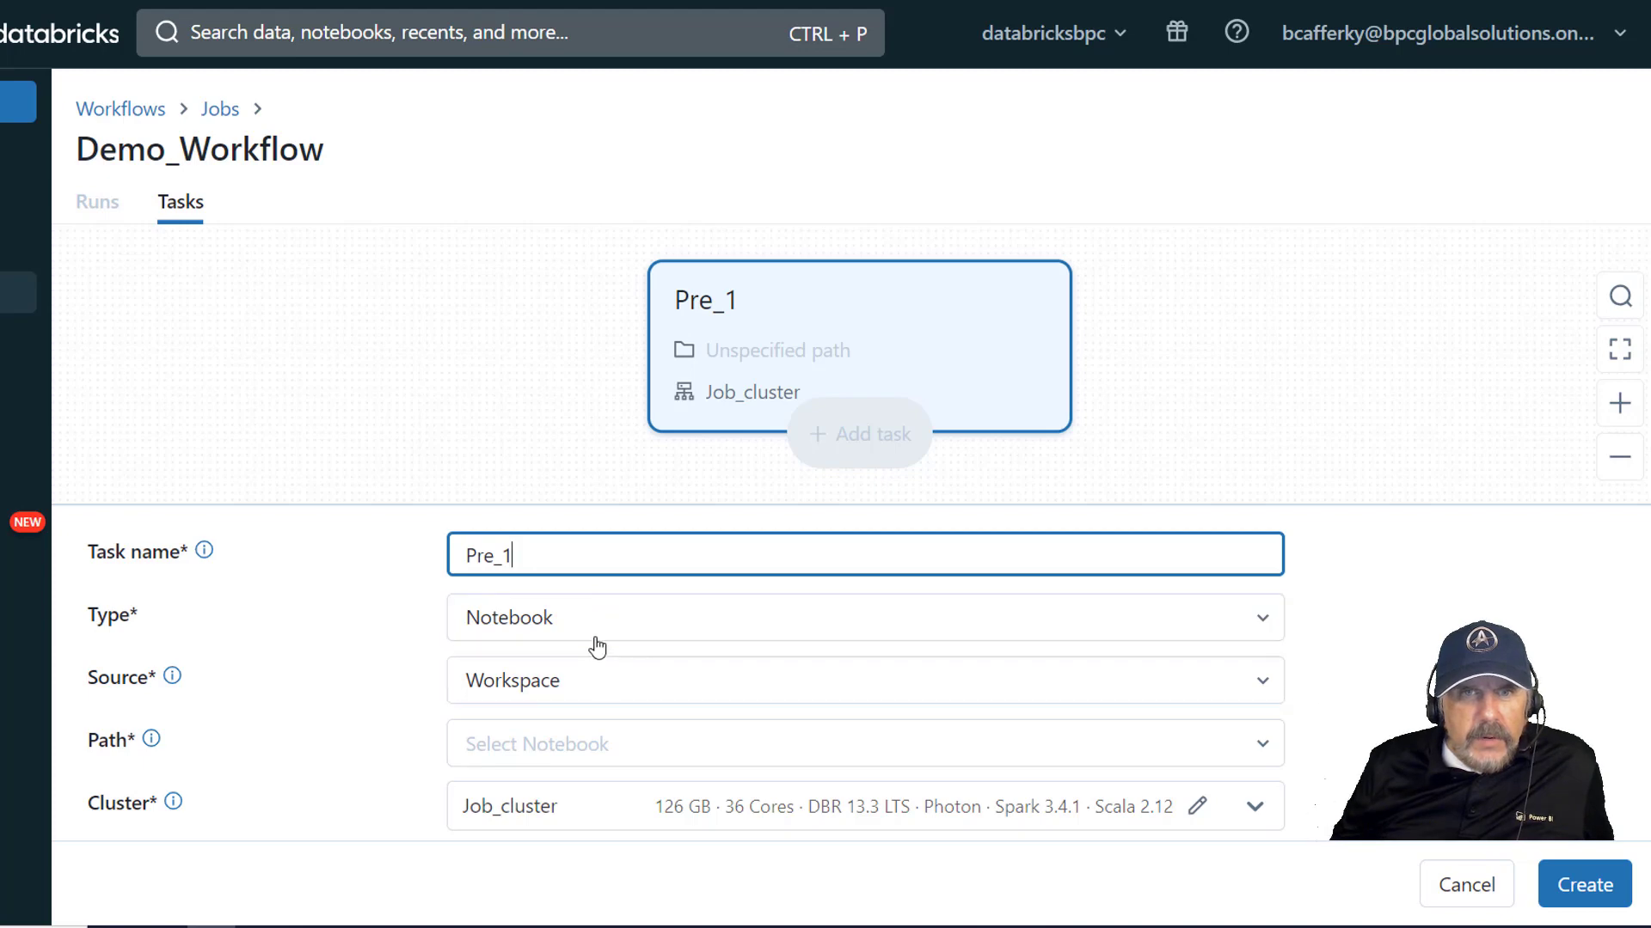
click(597, 635)
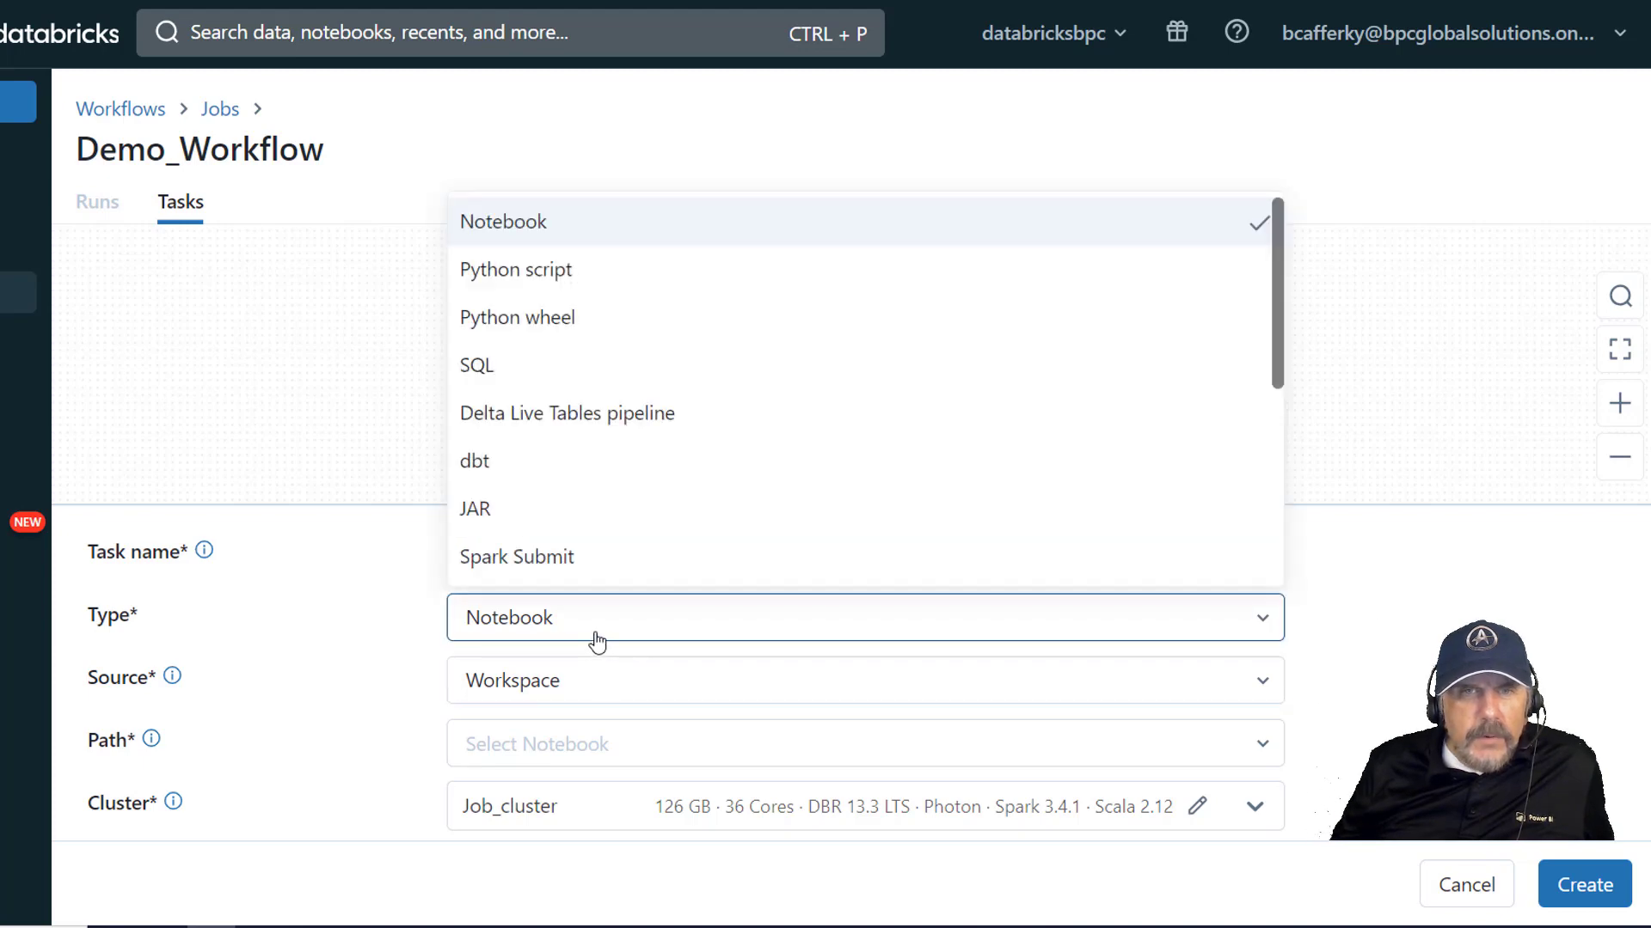
click(590, 273)
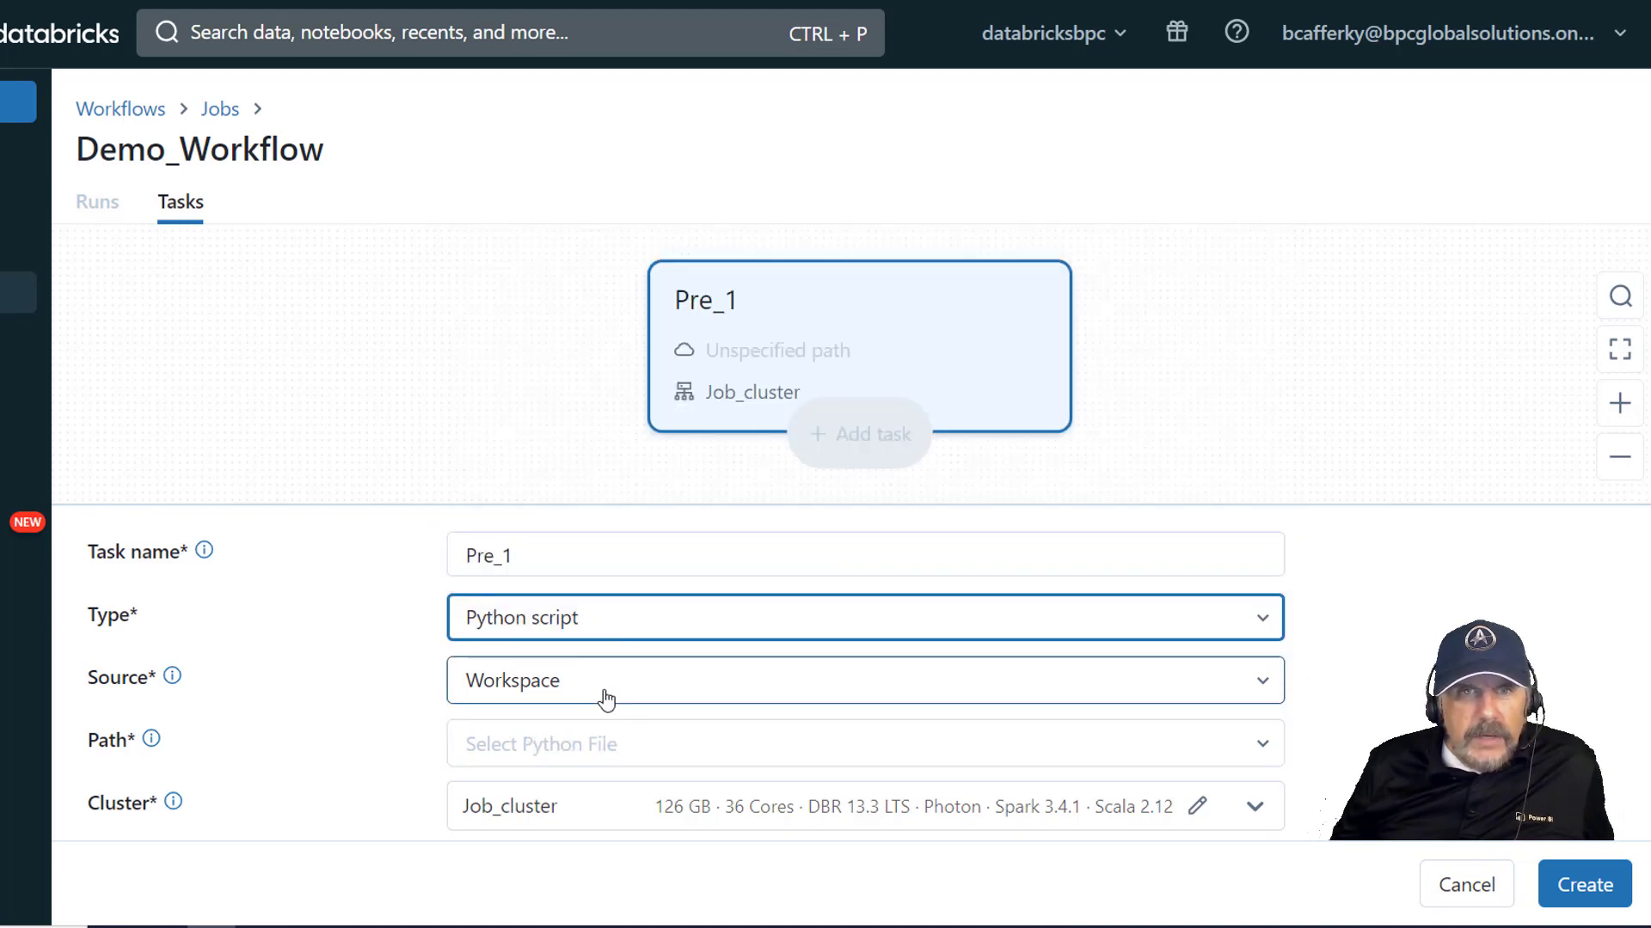
- Use Workspace as the task's source and select the script /YouTube/WorkFlowDemo/WorkflowDemoMedalion/pre_step_a.py as its path
scroll(606, 701, down, 3)
scroll(597, 580, up, 3)
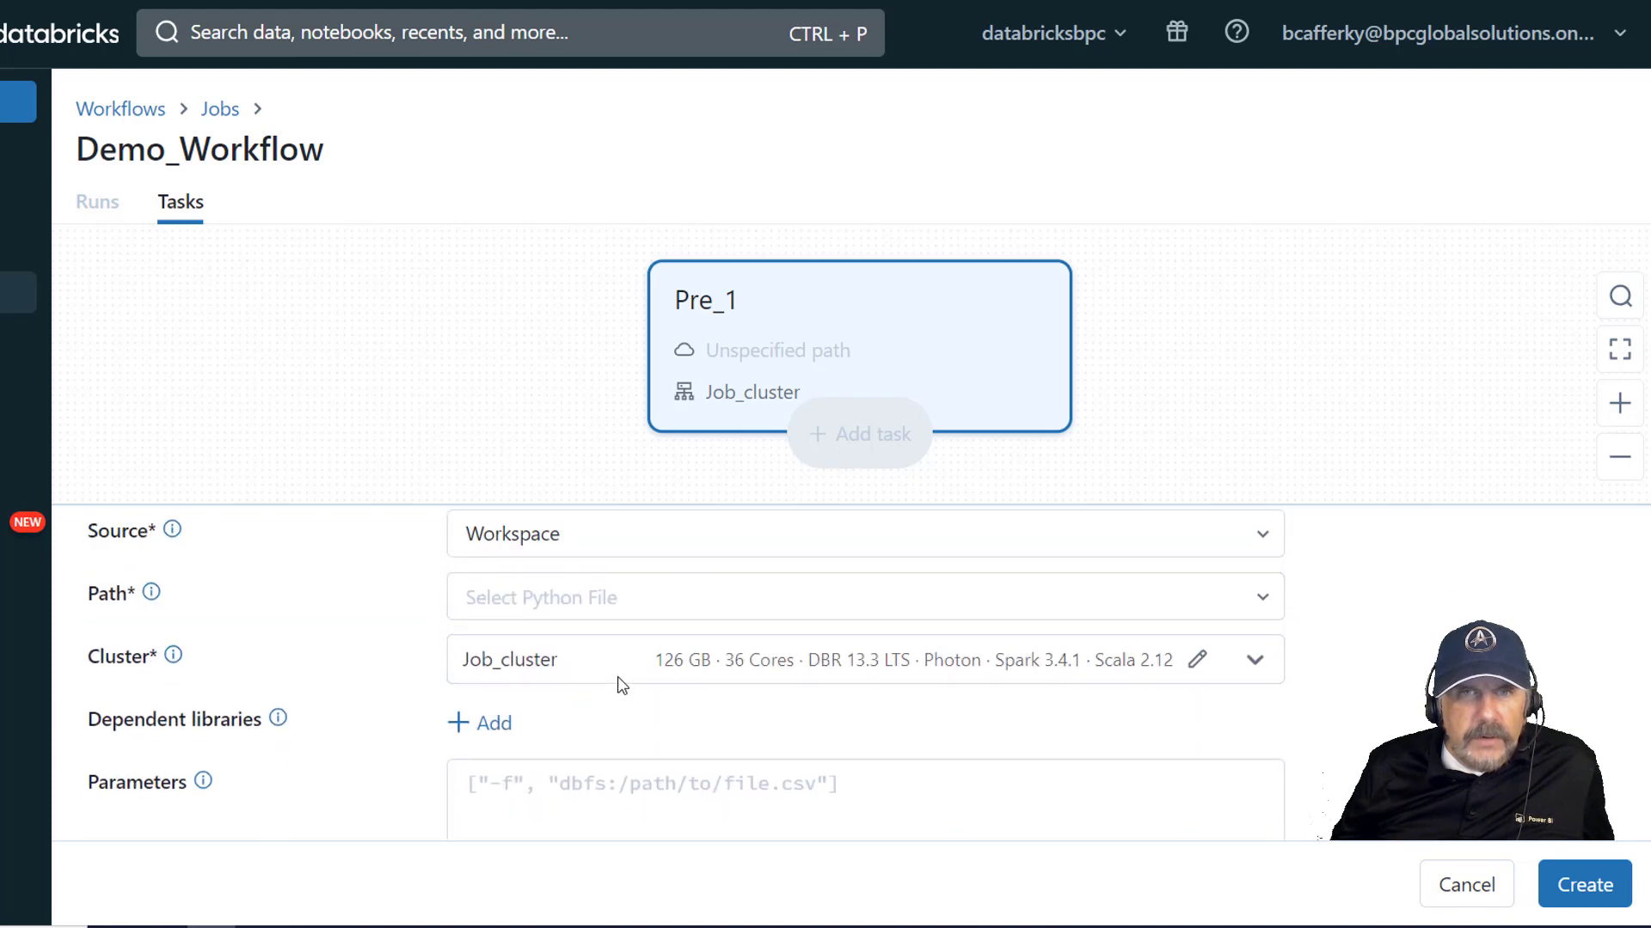
click(620, 697)
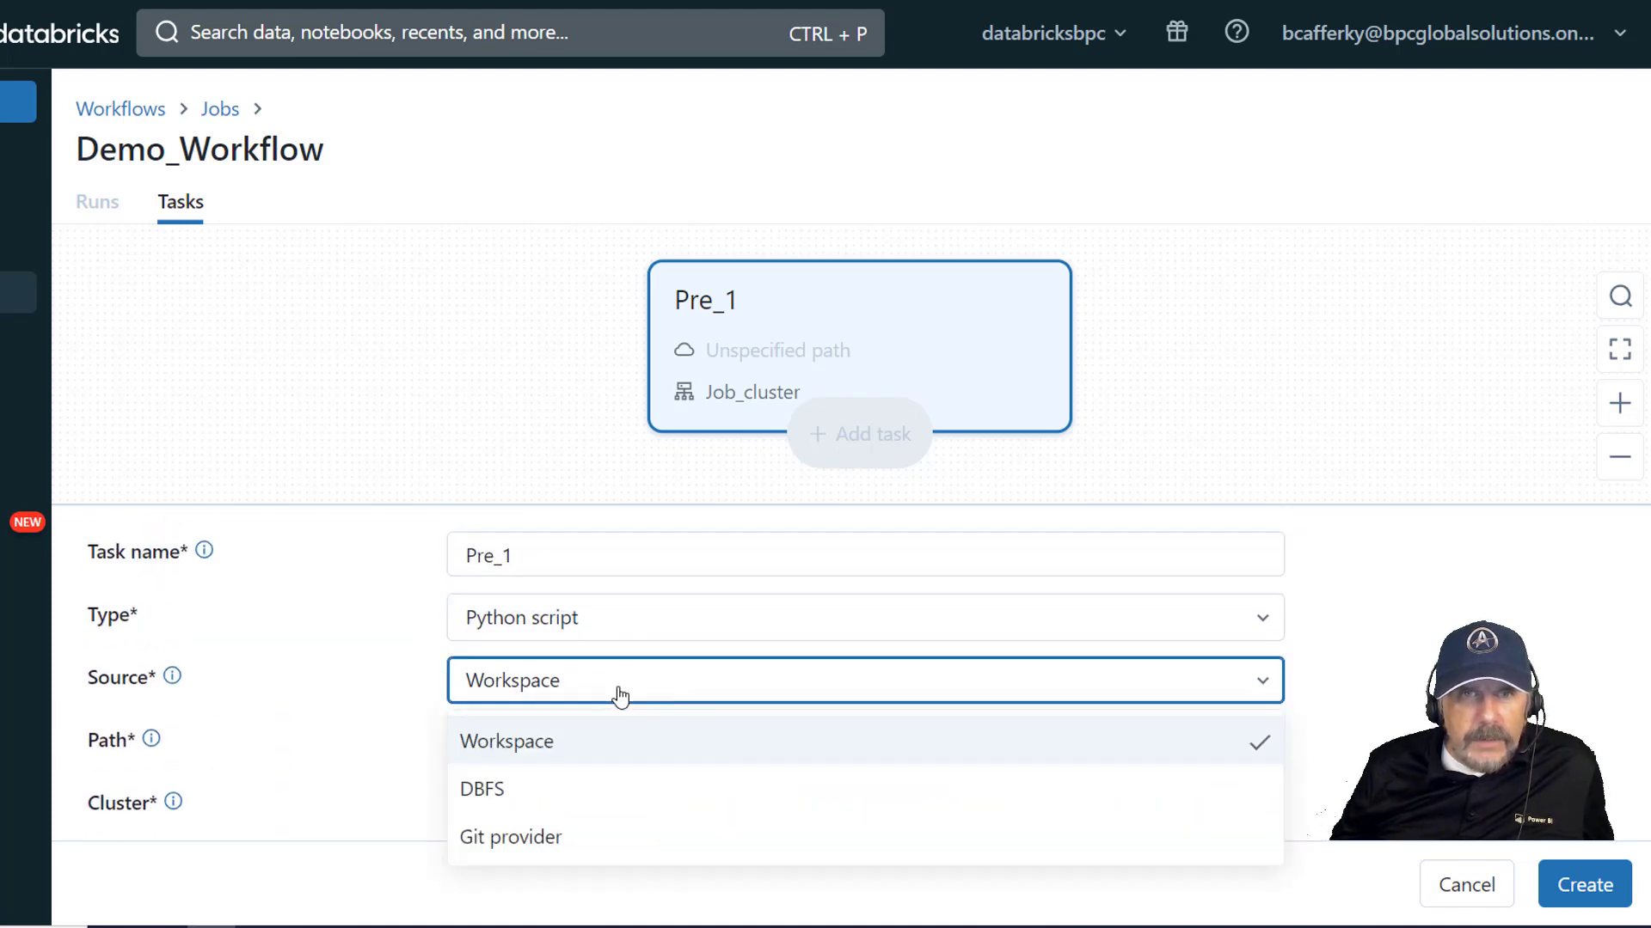
click(590, 723)
scroll(582, 737, down, 1)
click(616, 656)
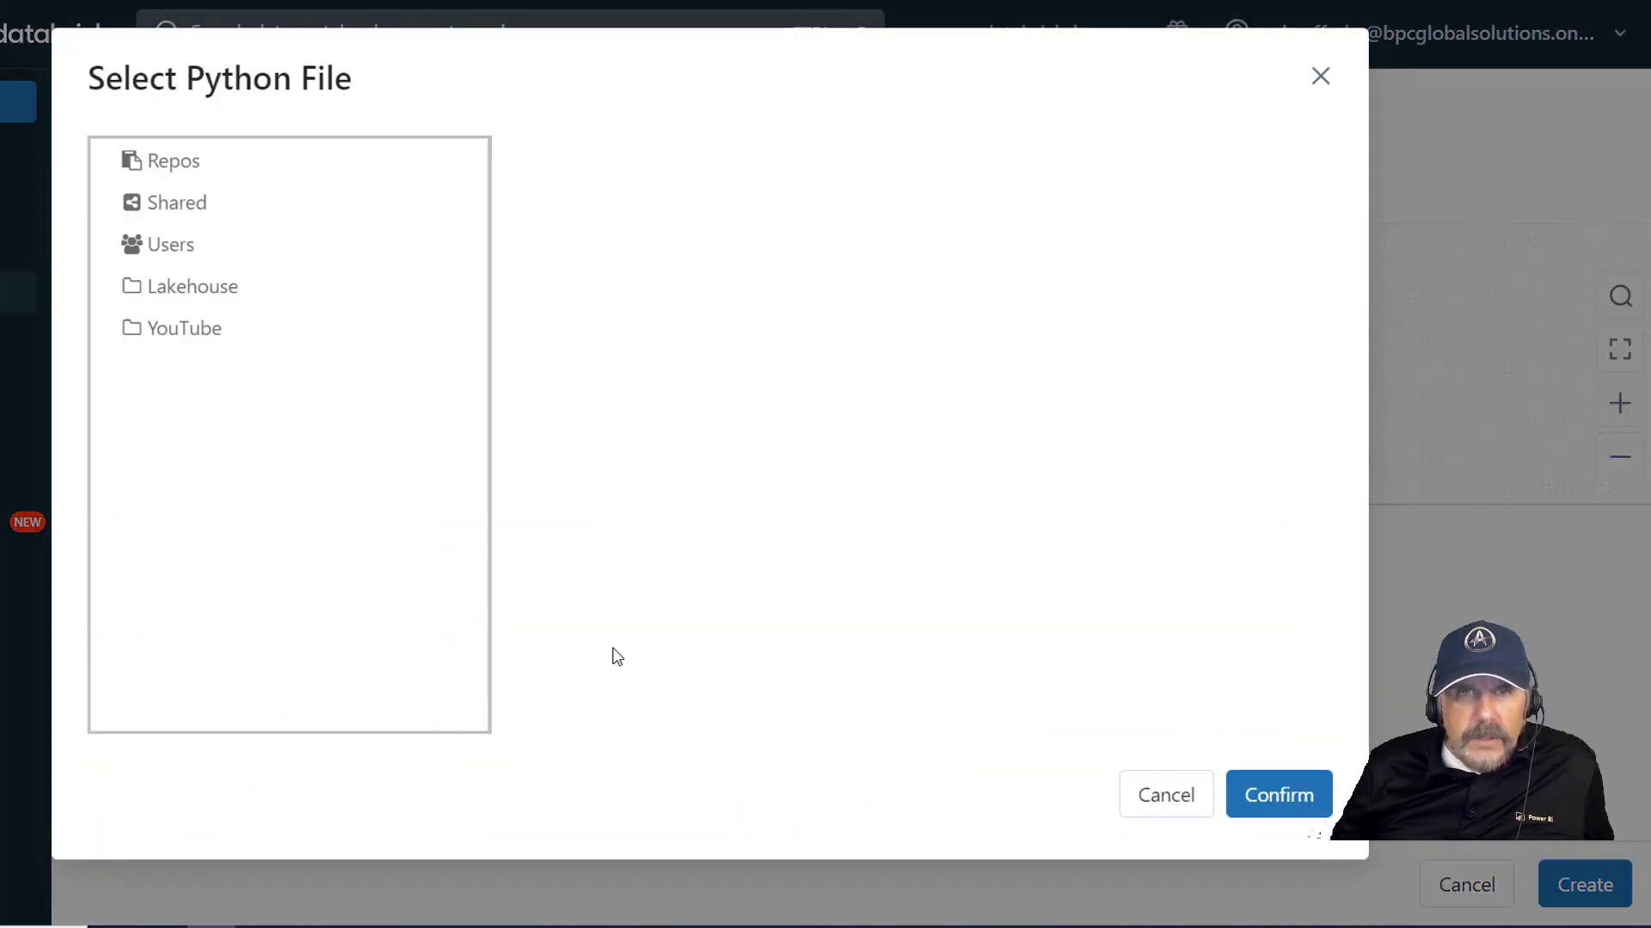
click(183, 330)
click(656, 160)
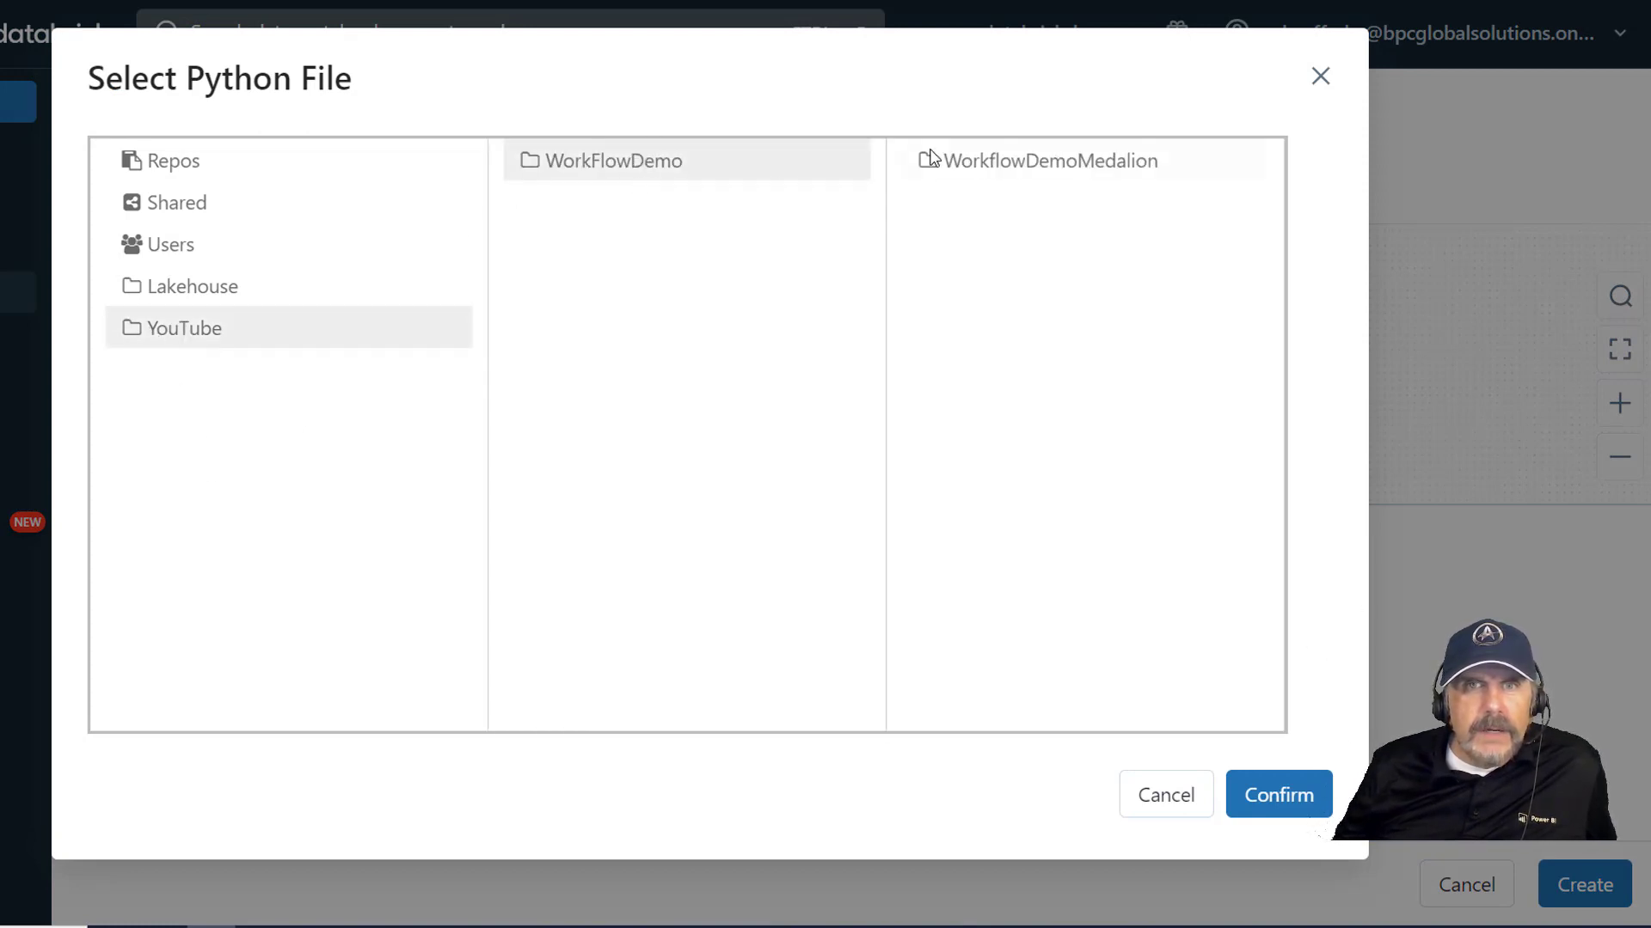
click(992, 168)
click(988, 162)
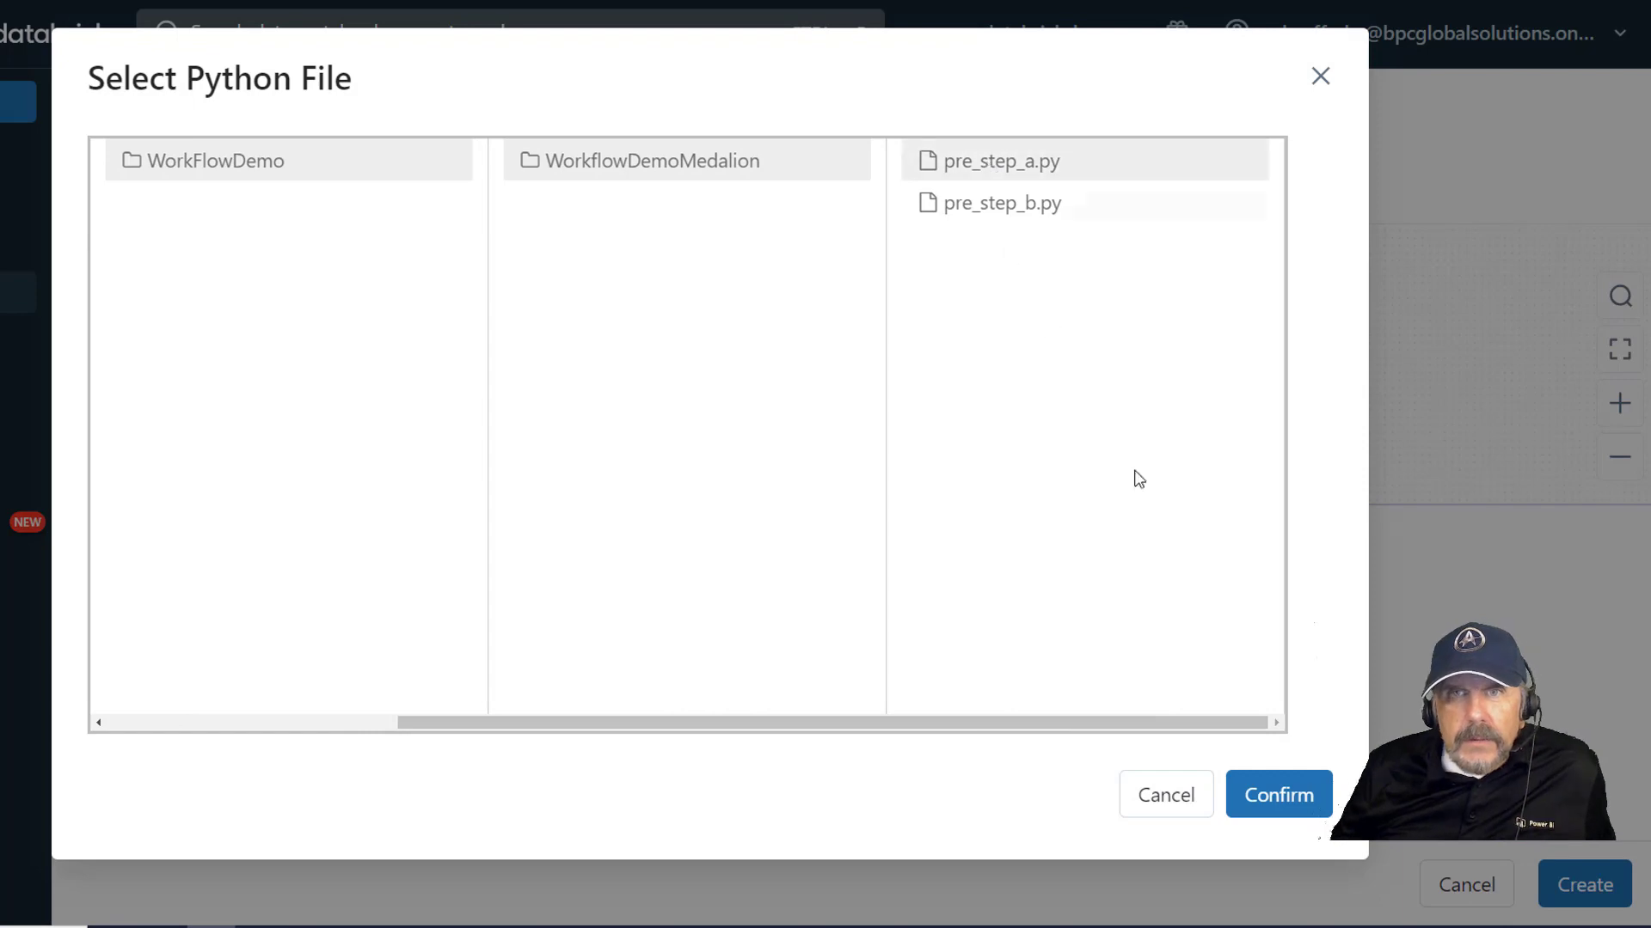
click(1279, 794)
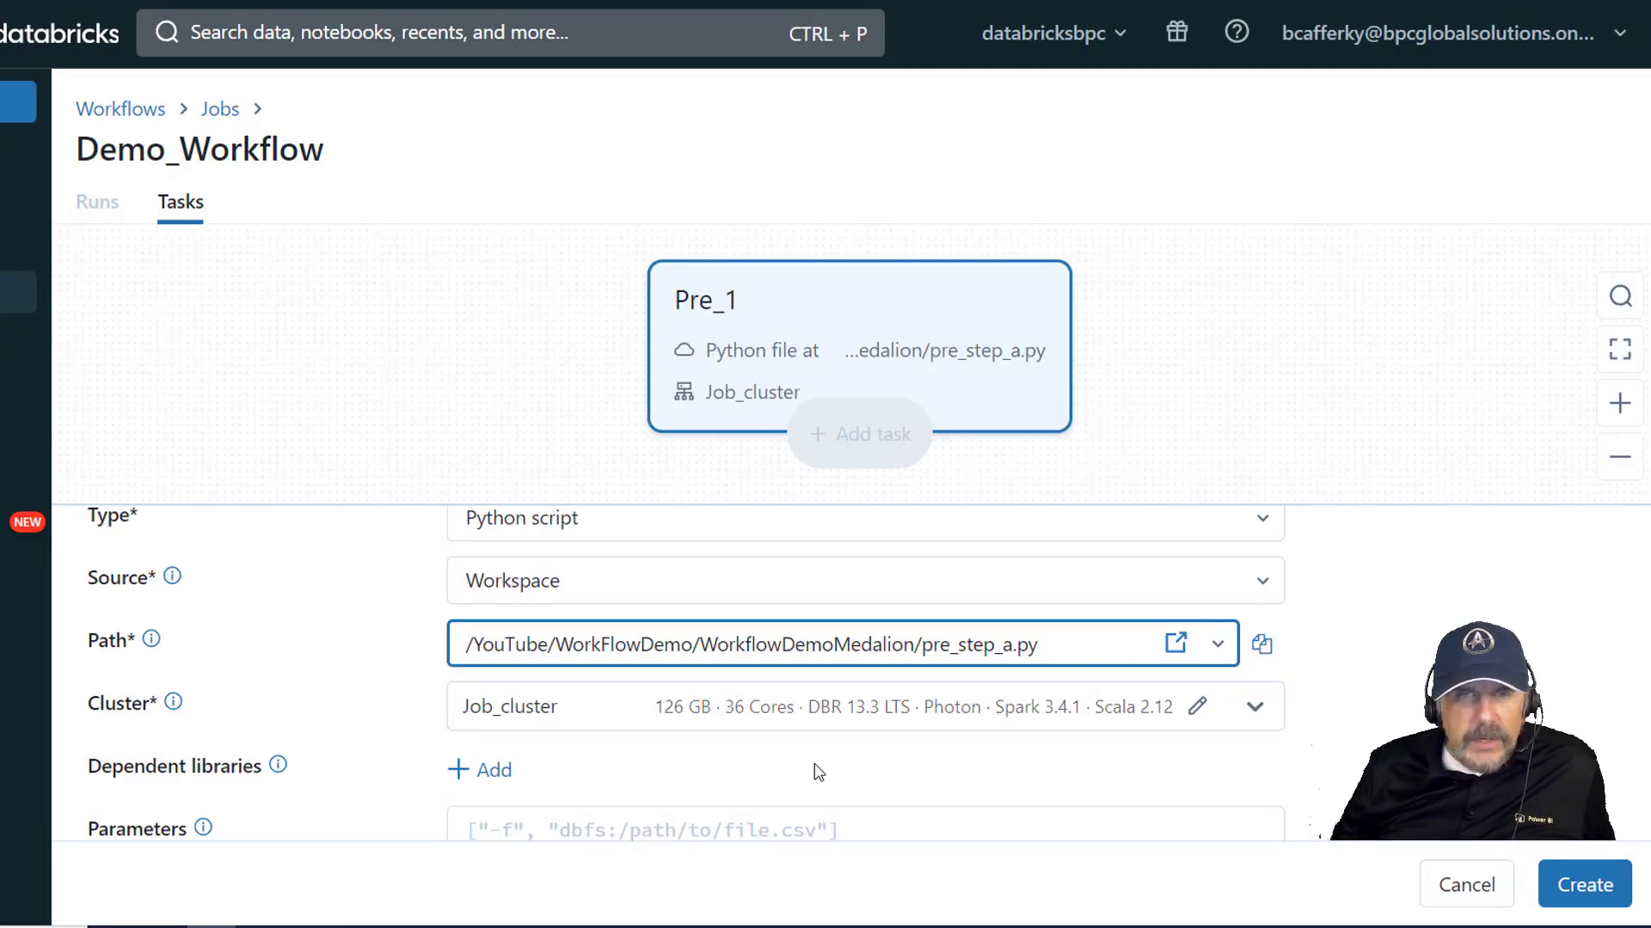
- Reconfigure the task's Job_cluster as a single-node cluster
scroll(592, 638, down, 1)
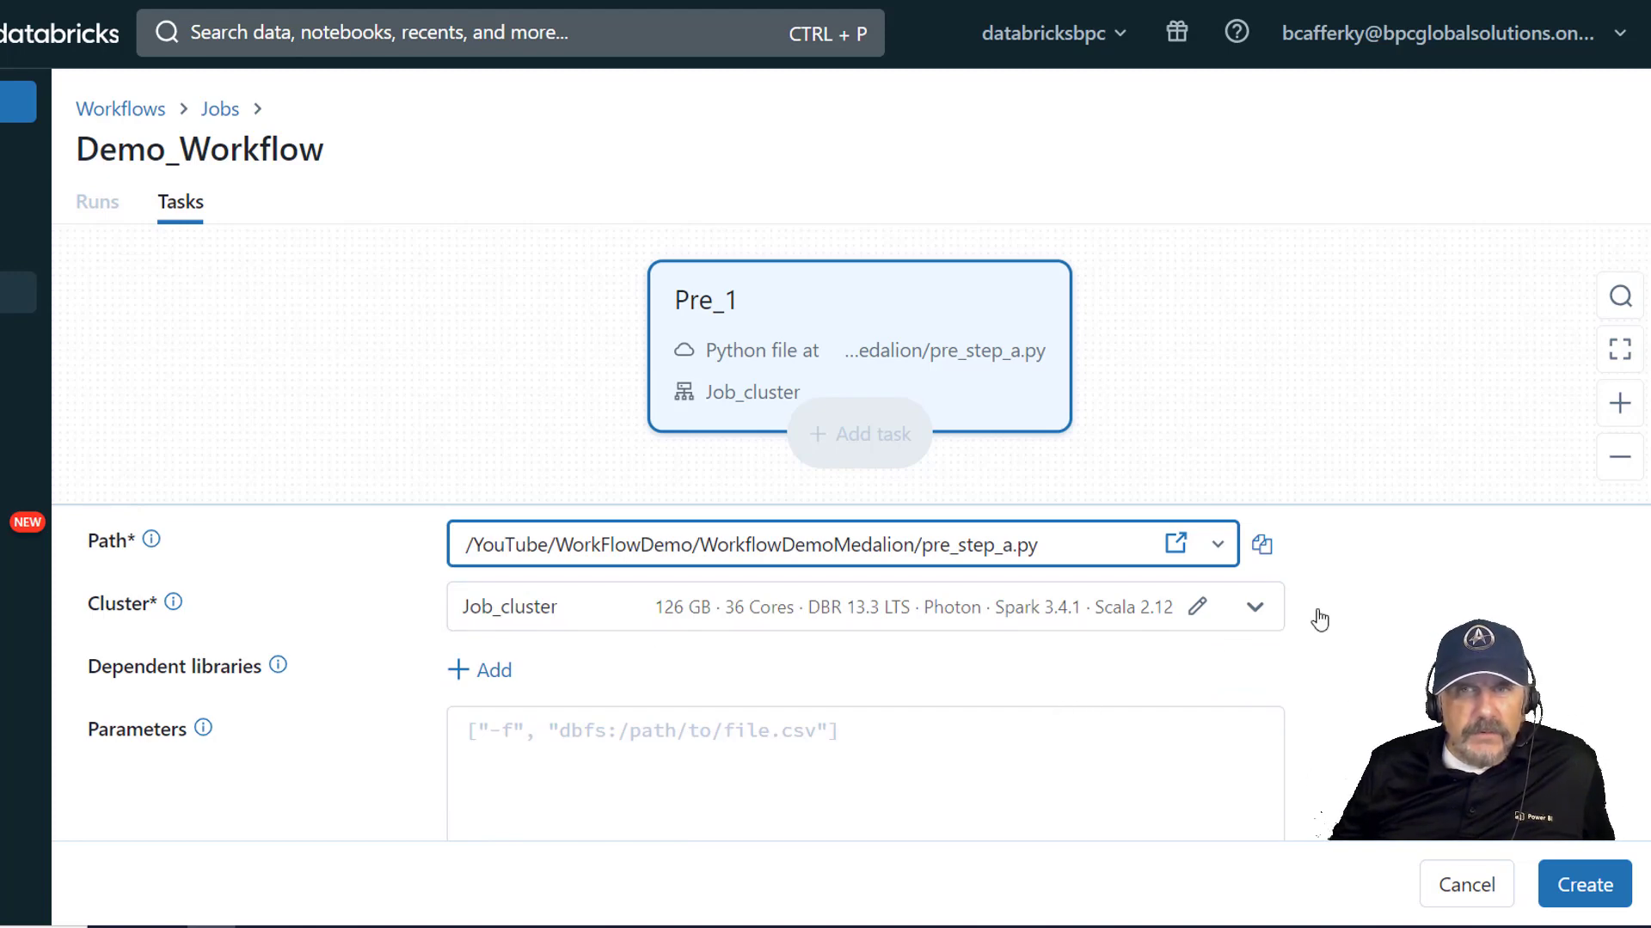
click(1197, 607)
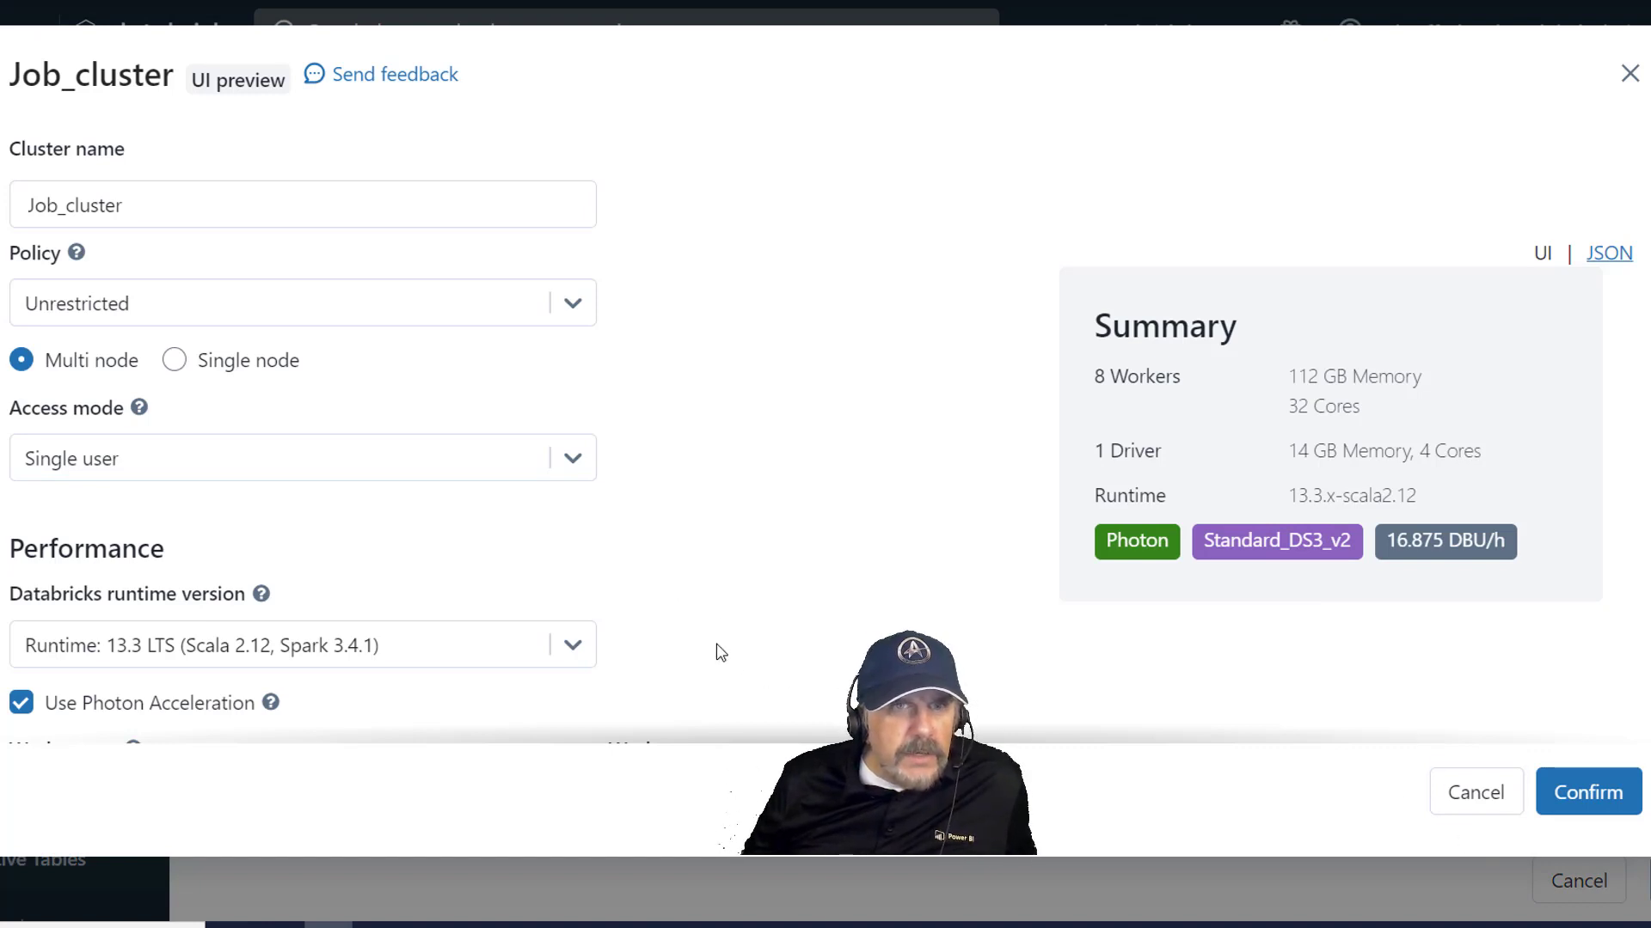
click(172, 361)
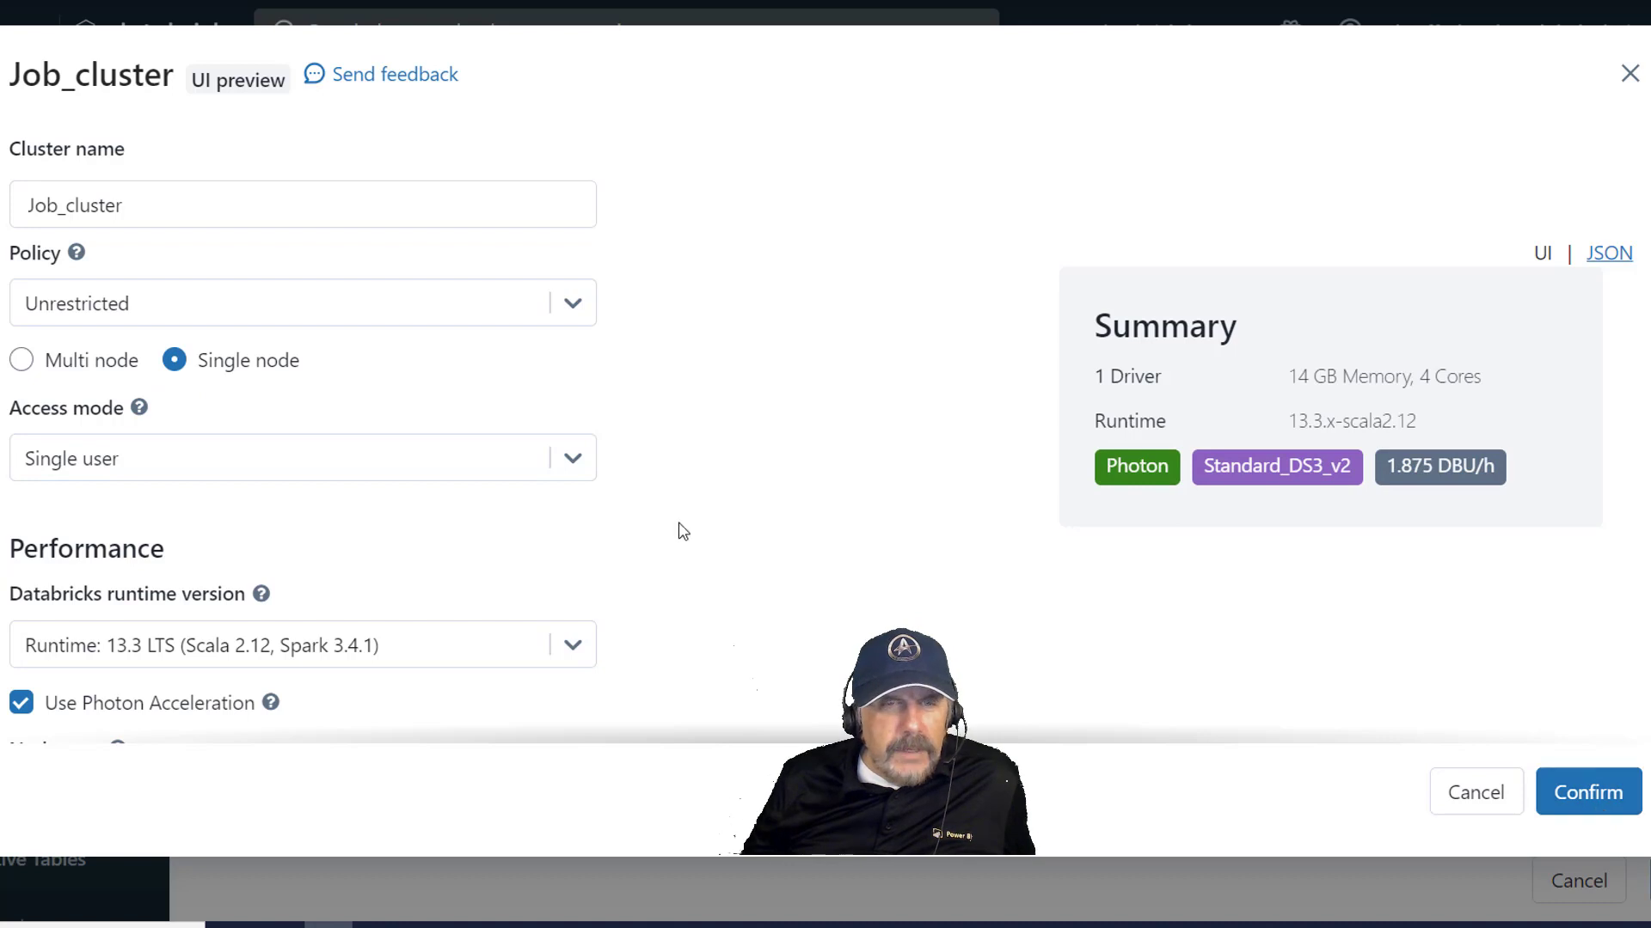
scroll(403, 592, down, 2)
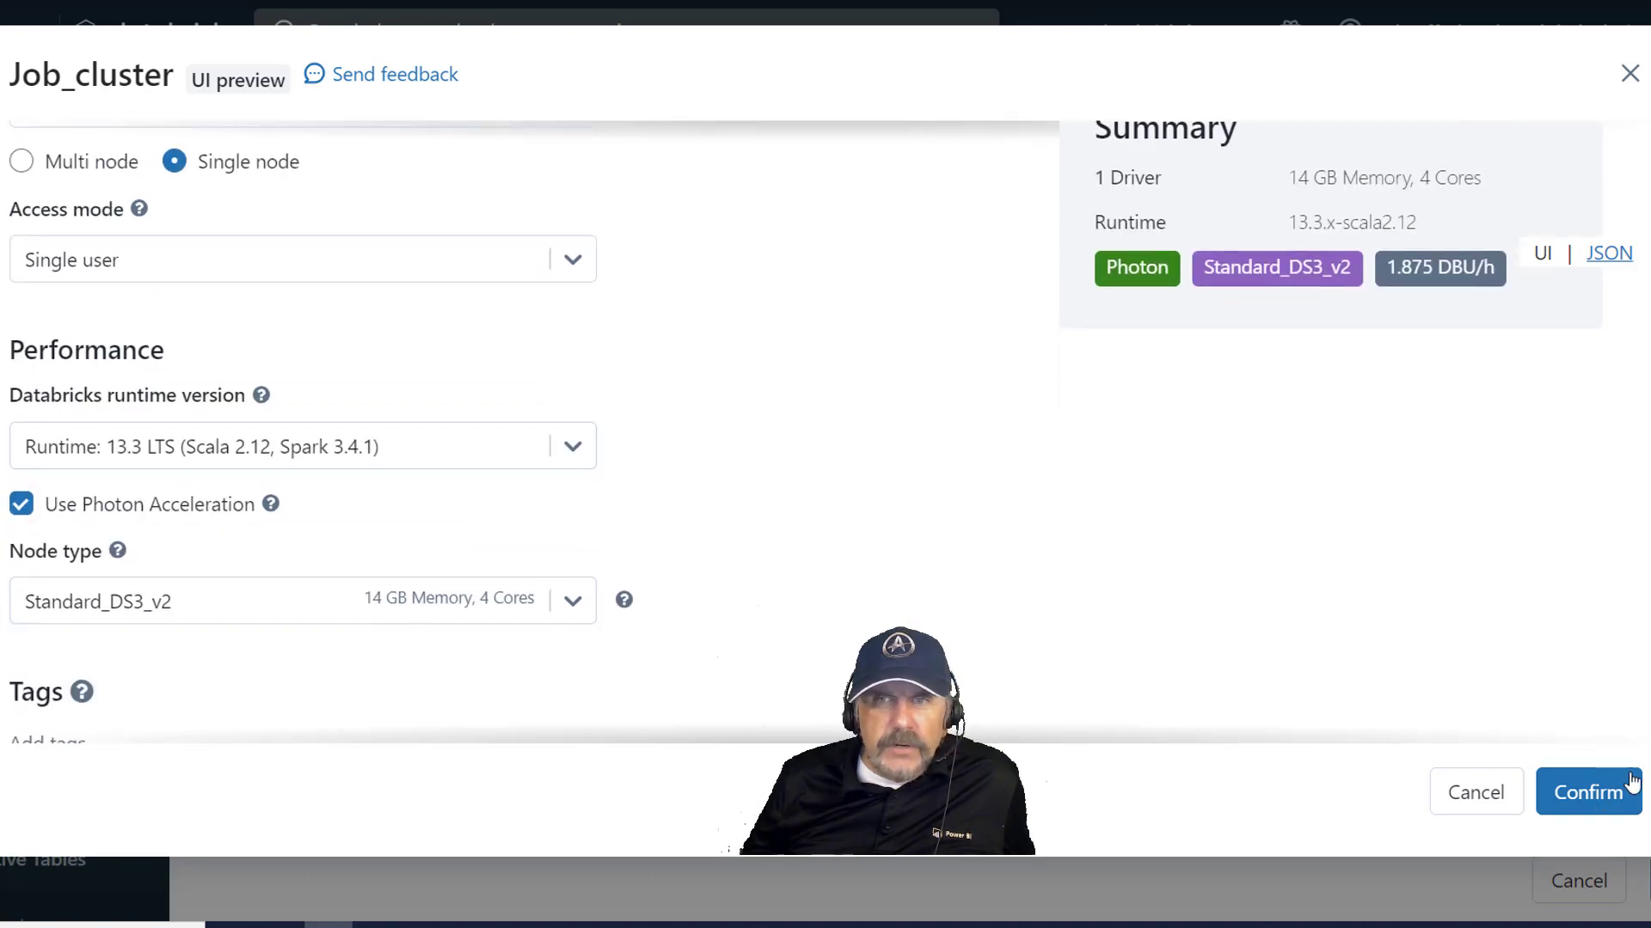
click(1587, 801)
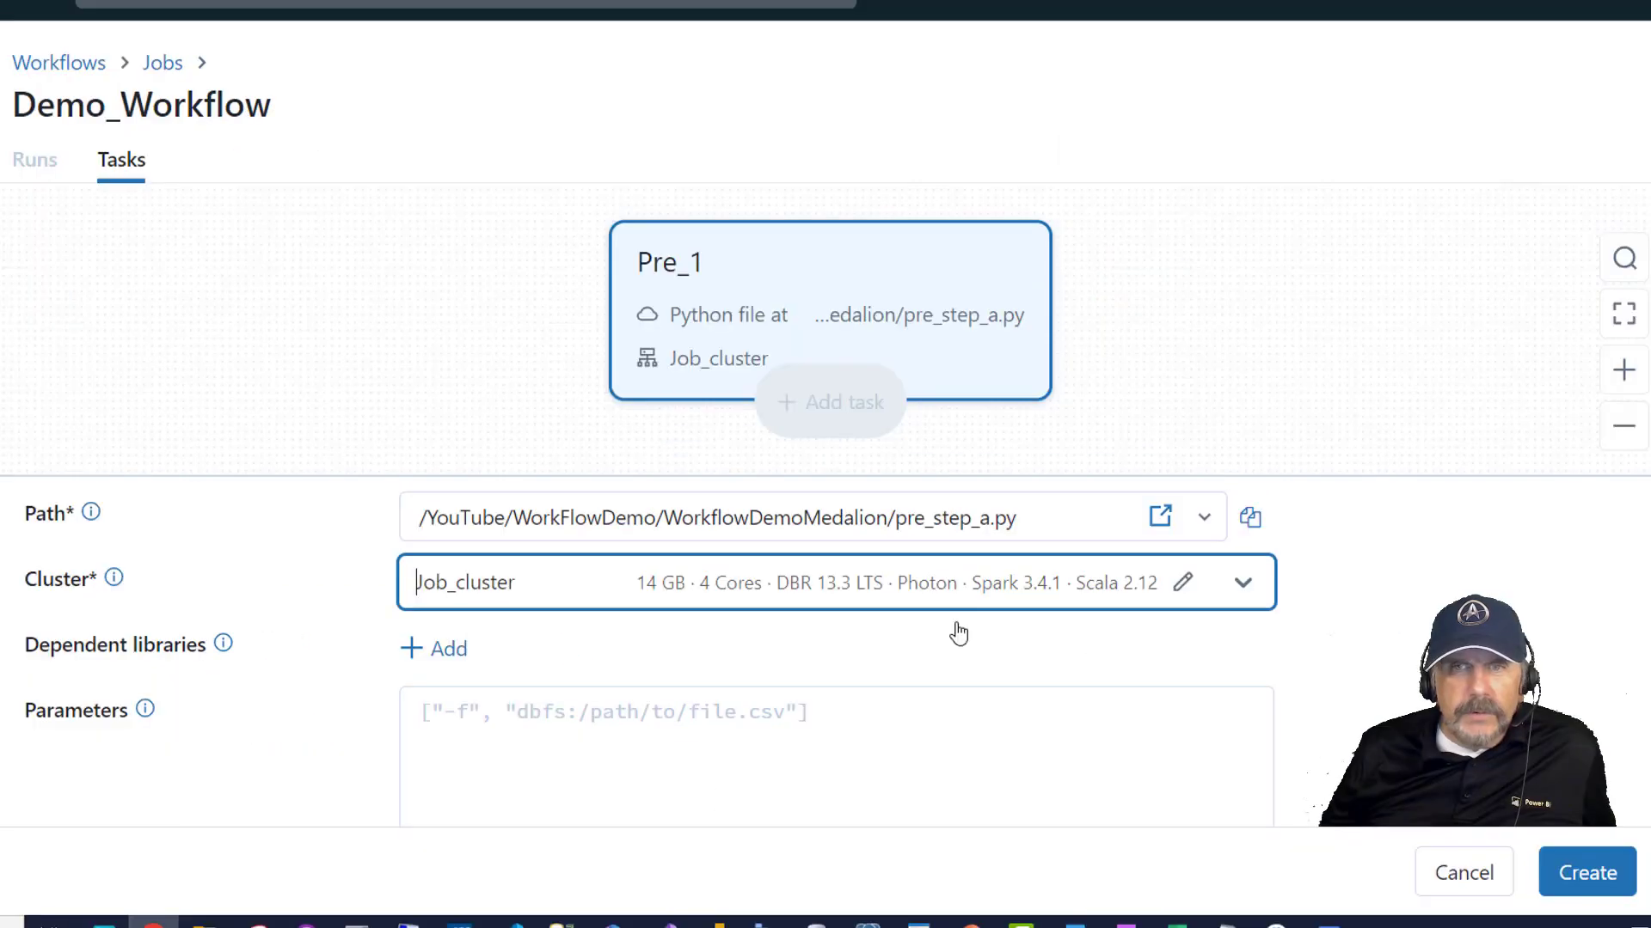
- Look at the library source and type options for the task's dependent libraries without adding one
scroll(439, 568, down, 1)
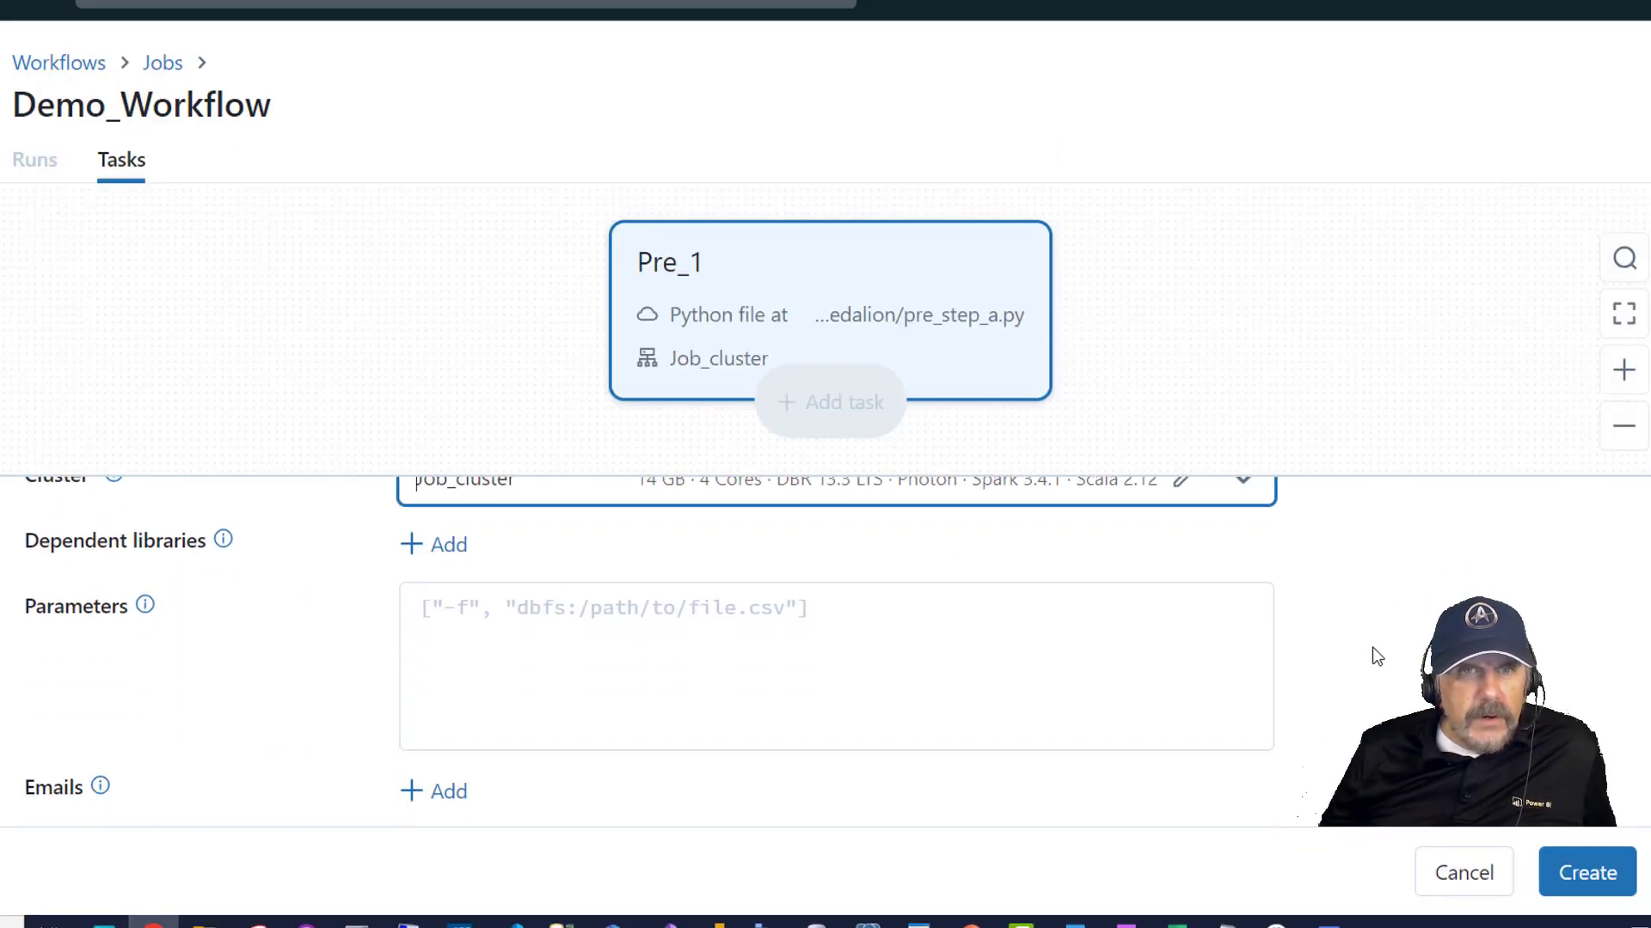
click(450, 553)
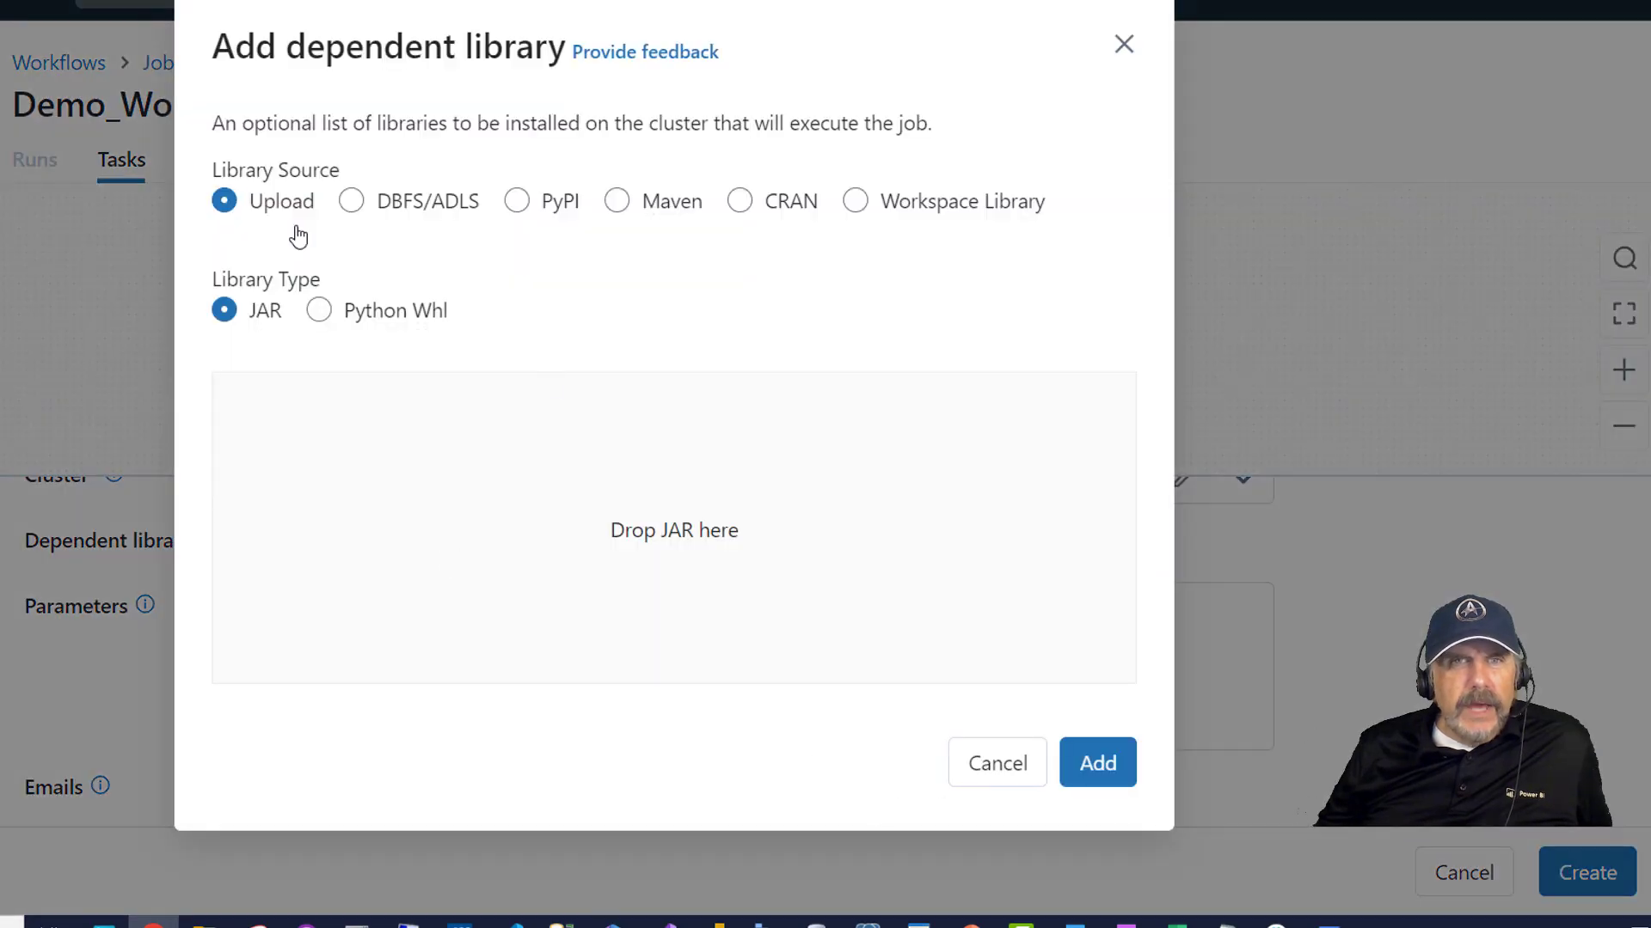
click(997, 778)
- Enter environment:'Prod' as the parameters of the Pre_1 task
click(747, 688)
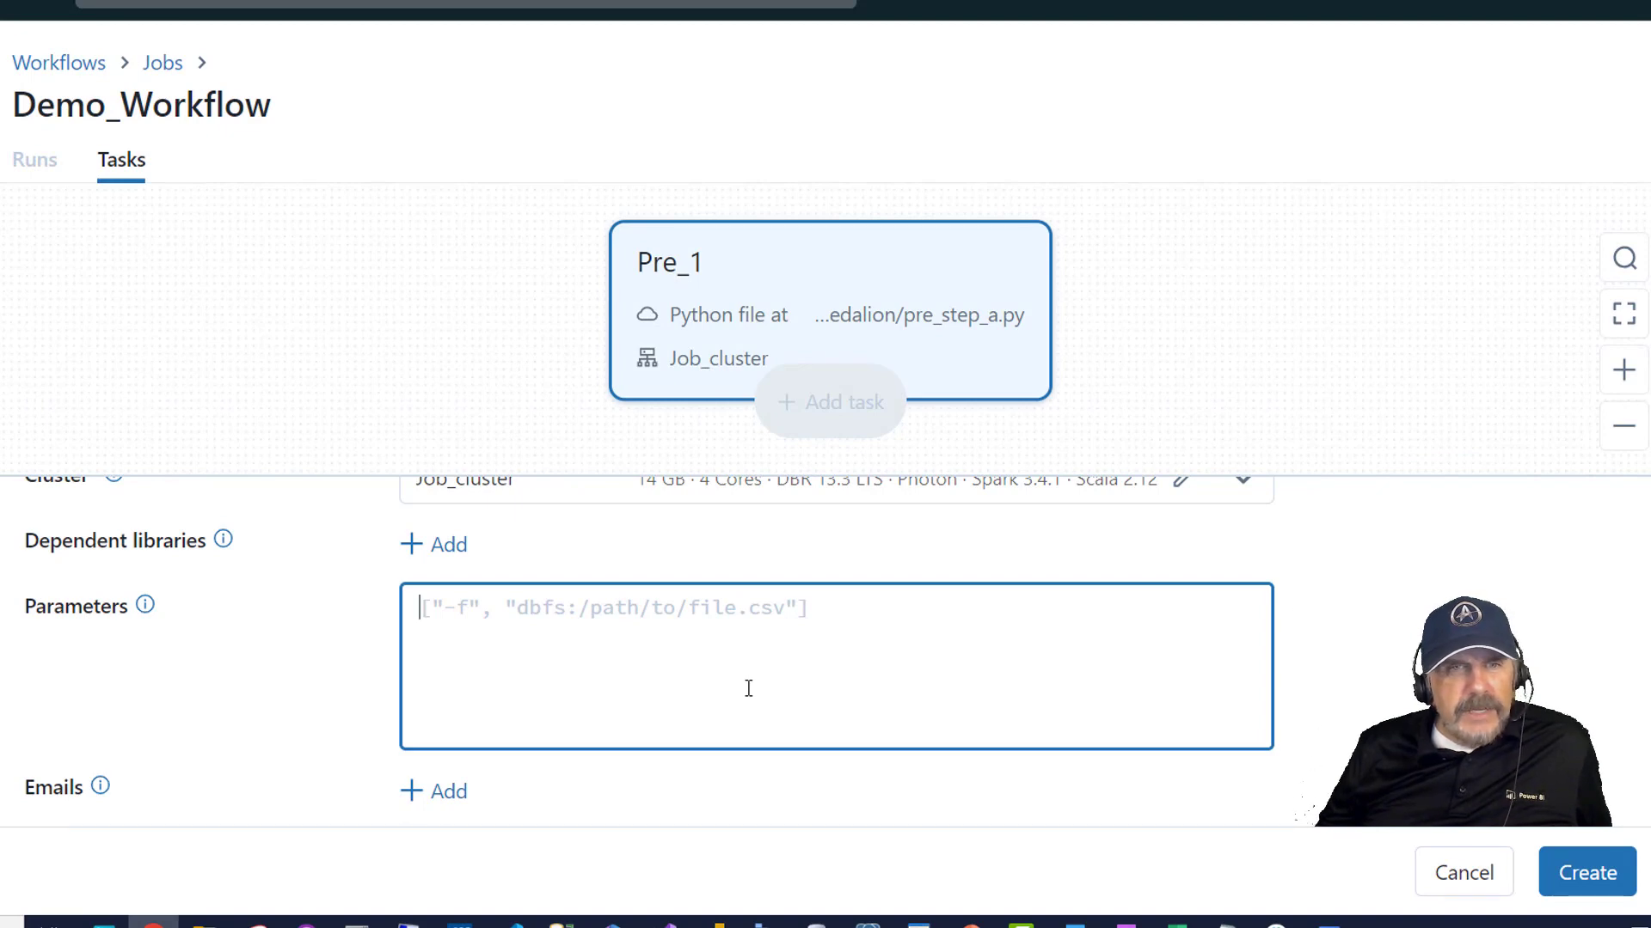
scroll(748, 688, down, 1)
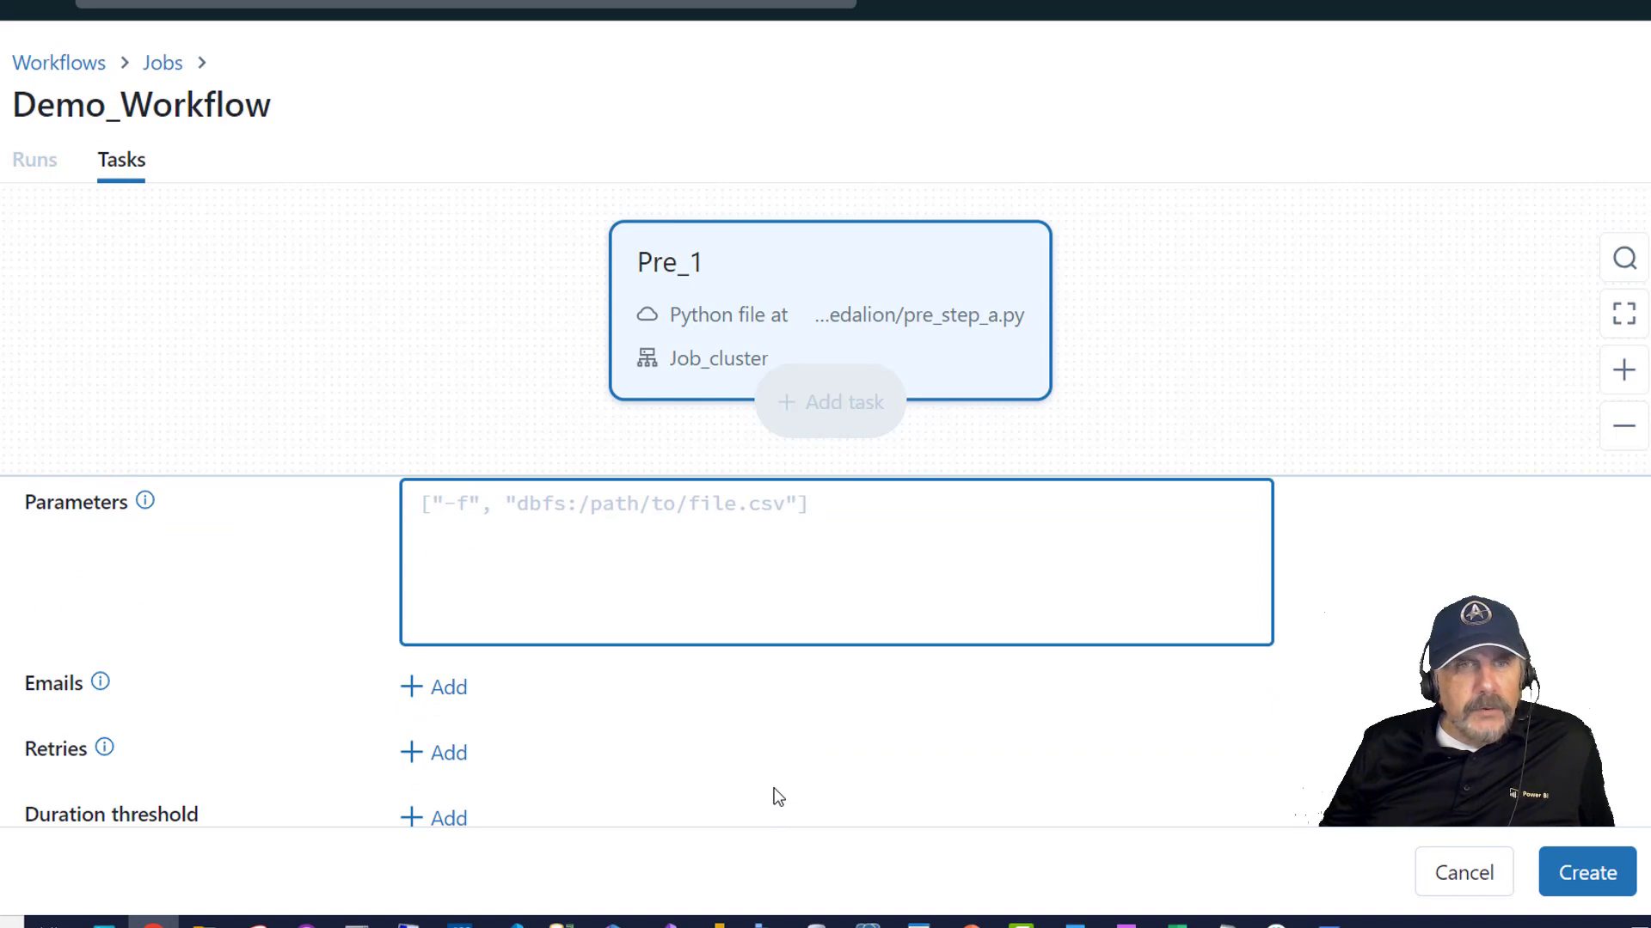
click(796, 725)
scroll(796, 725, down, 1)
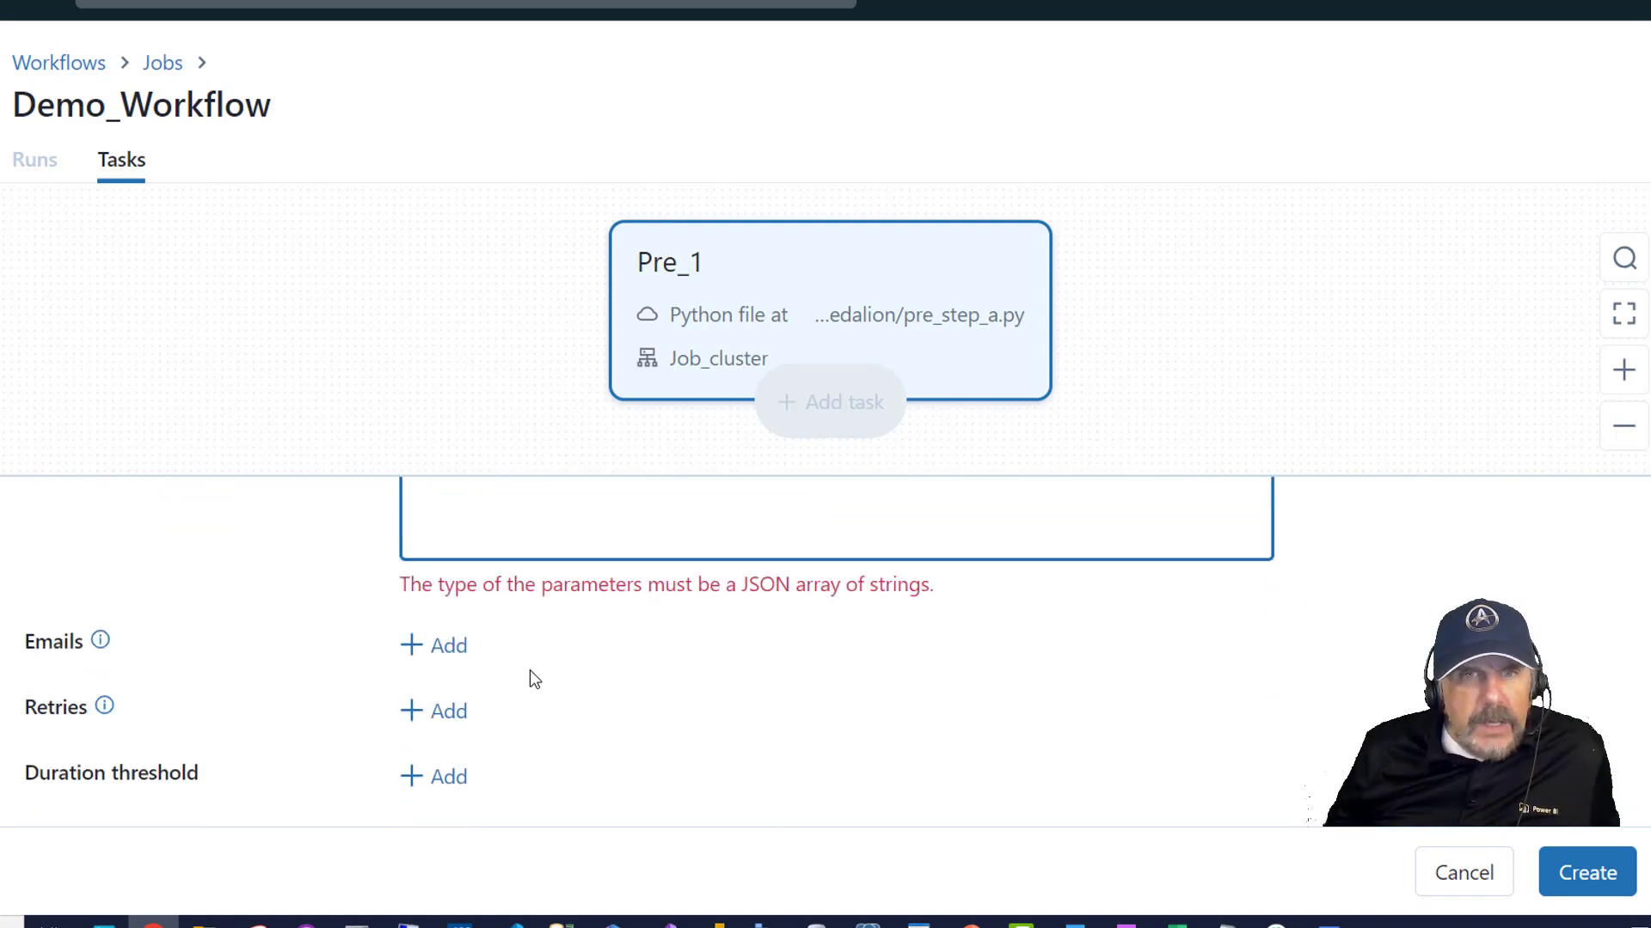
- Add a blank email notification entry to the Pre_1 task and review its event and mute options
click(464, 653)
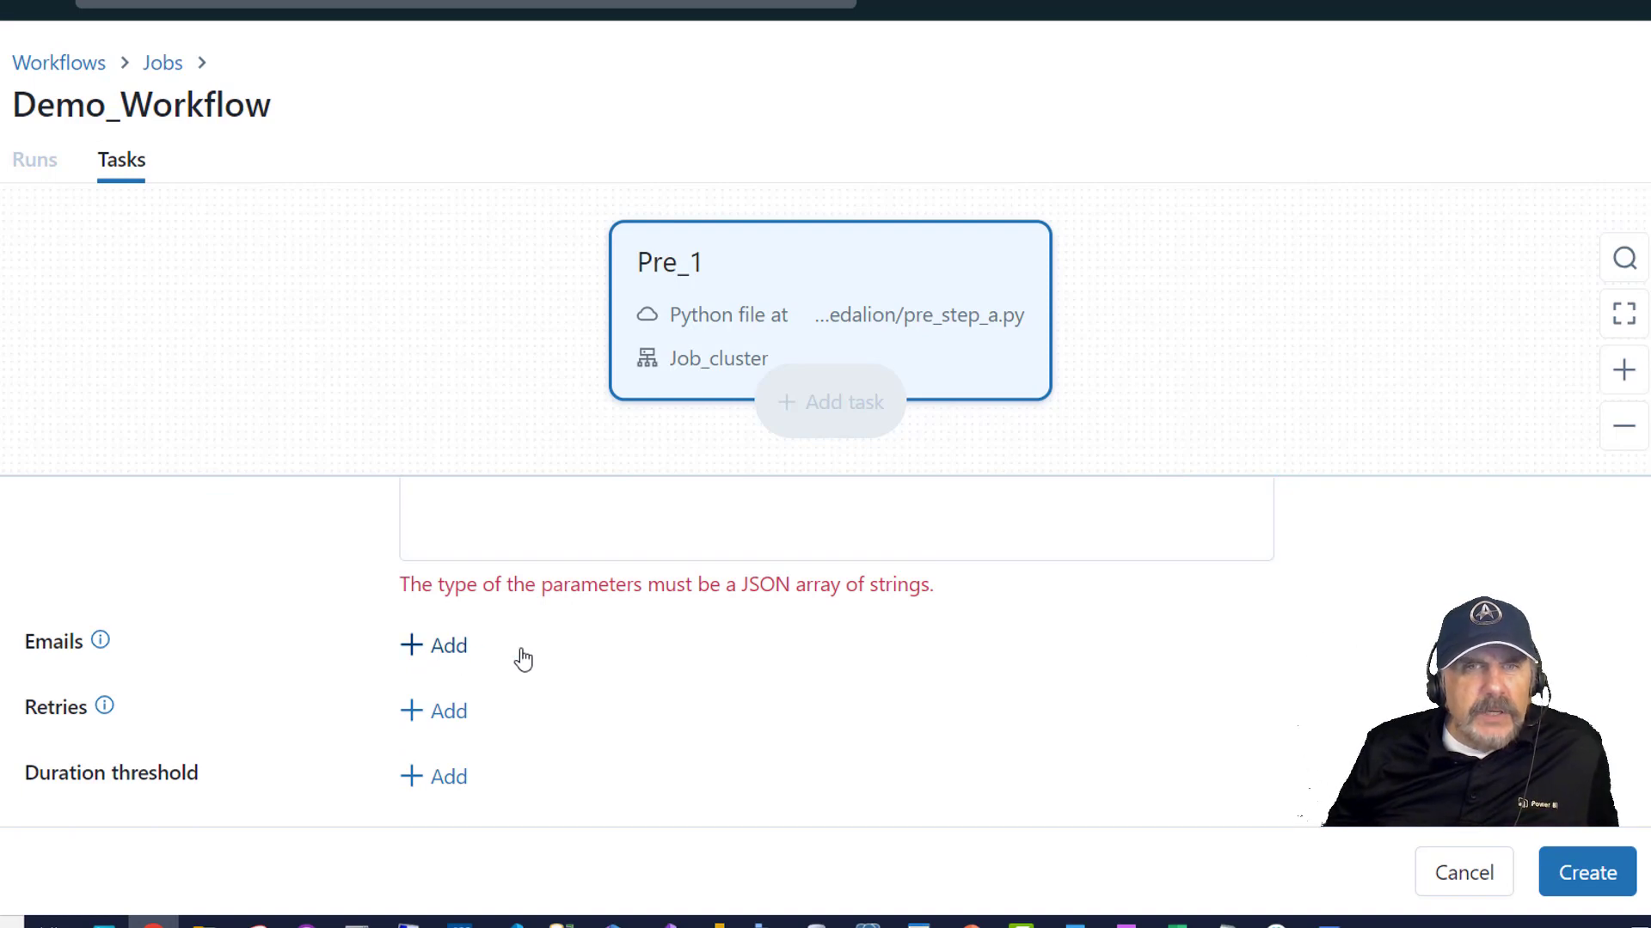
click(590, 581)
scroll(593, 581, up, 2)
scroll(567, 601, down, 3)
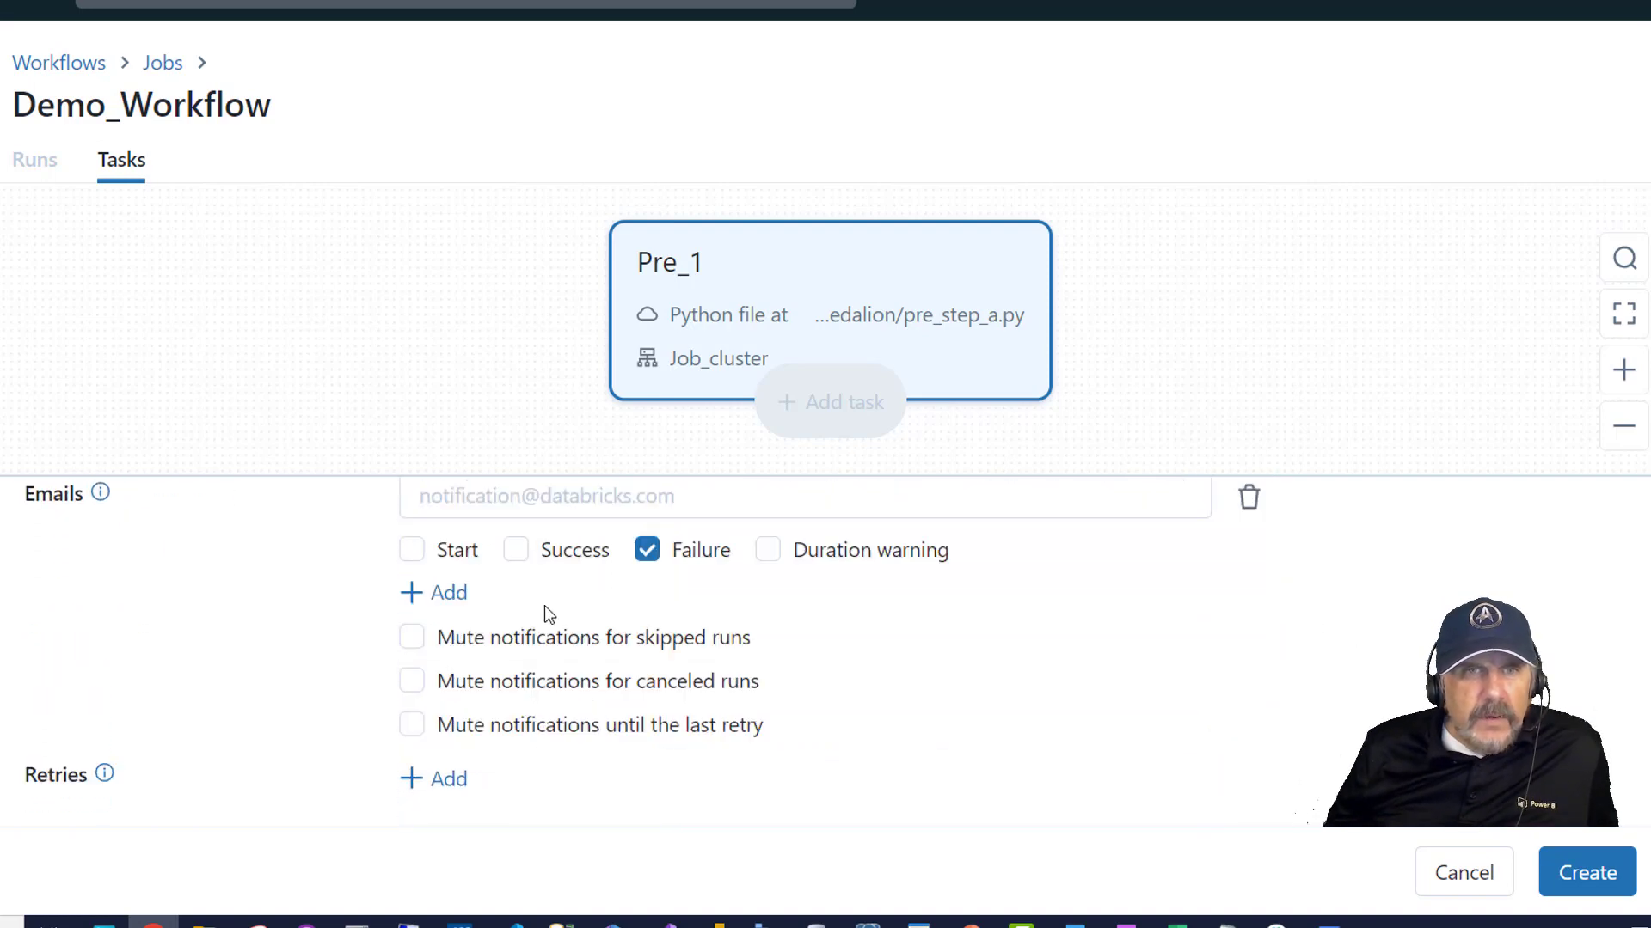
scroll(543, 607, up, 1)
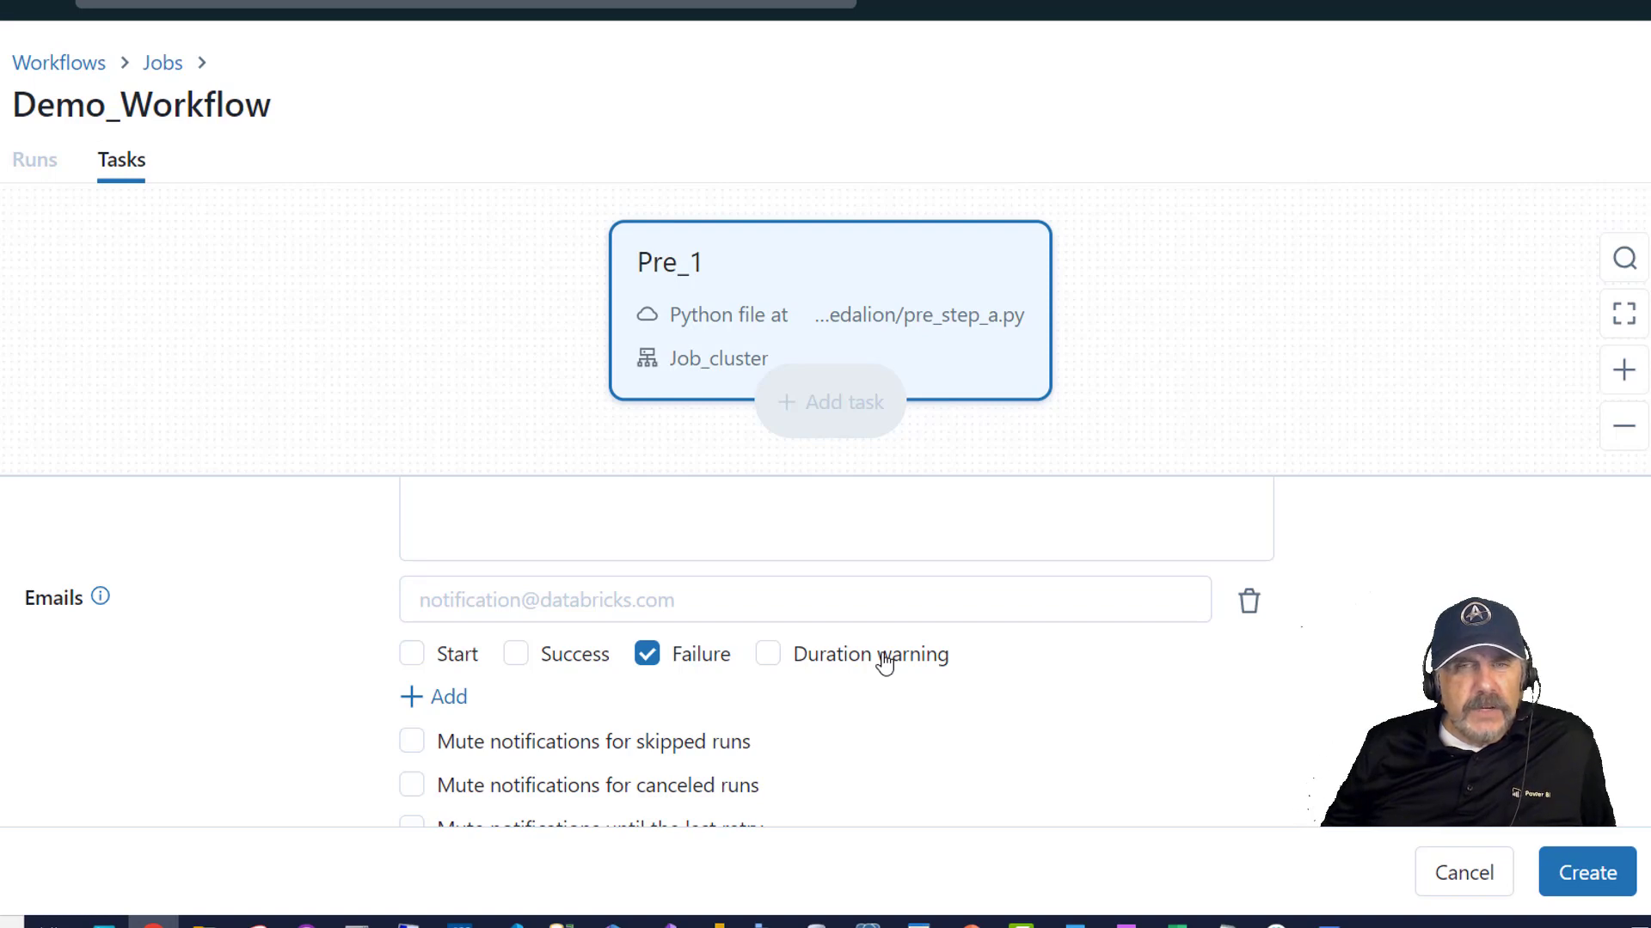
scroll(878, 687, down, 1)
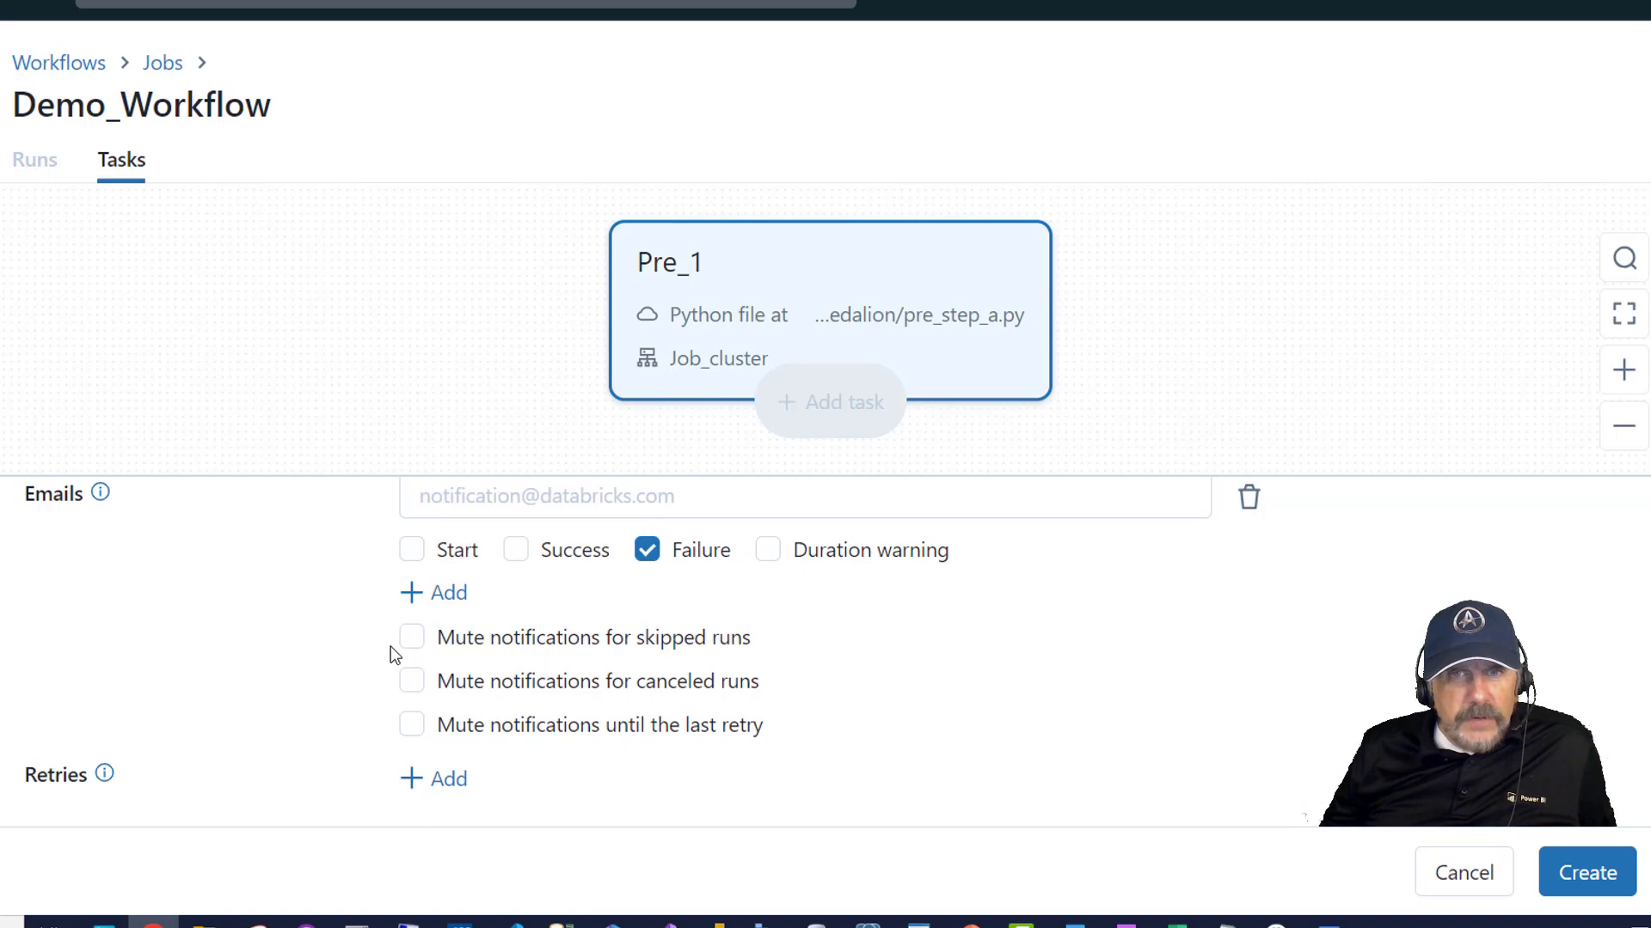
scroll(414, 686, down, 1)
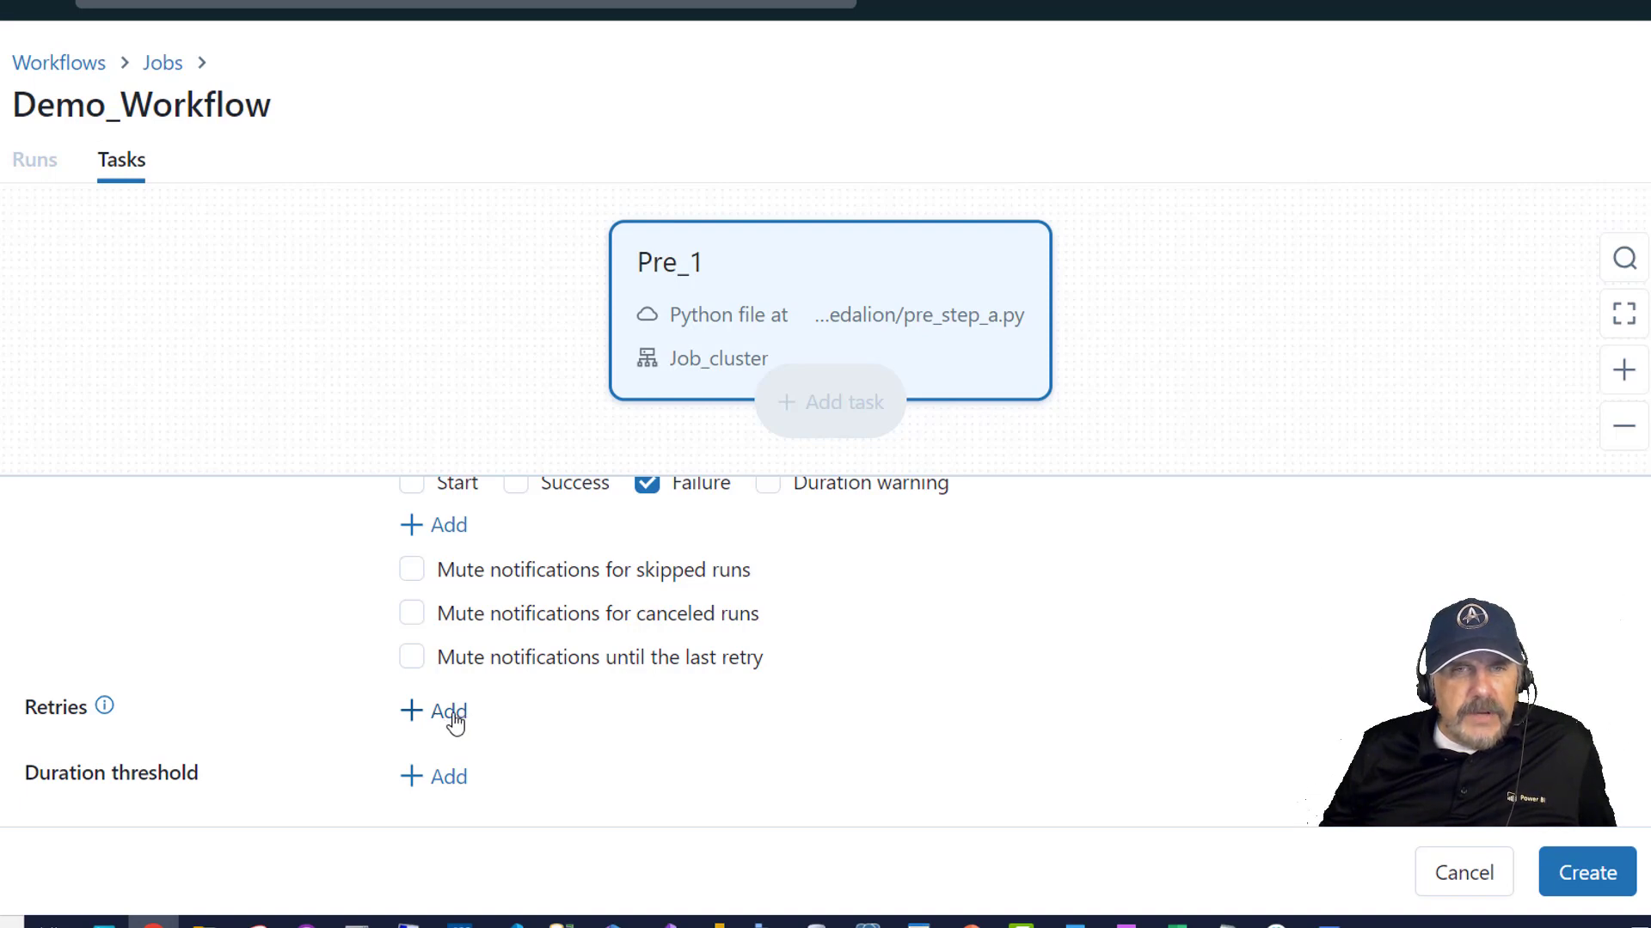
- Add a duration threshold to the Pre_1 task, then create the task
click(452, 780)
scroll(582, 693, down, 1)
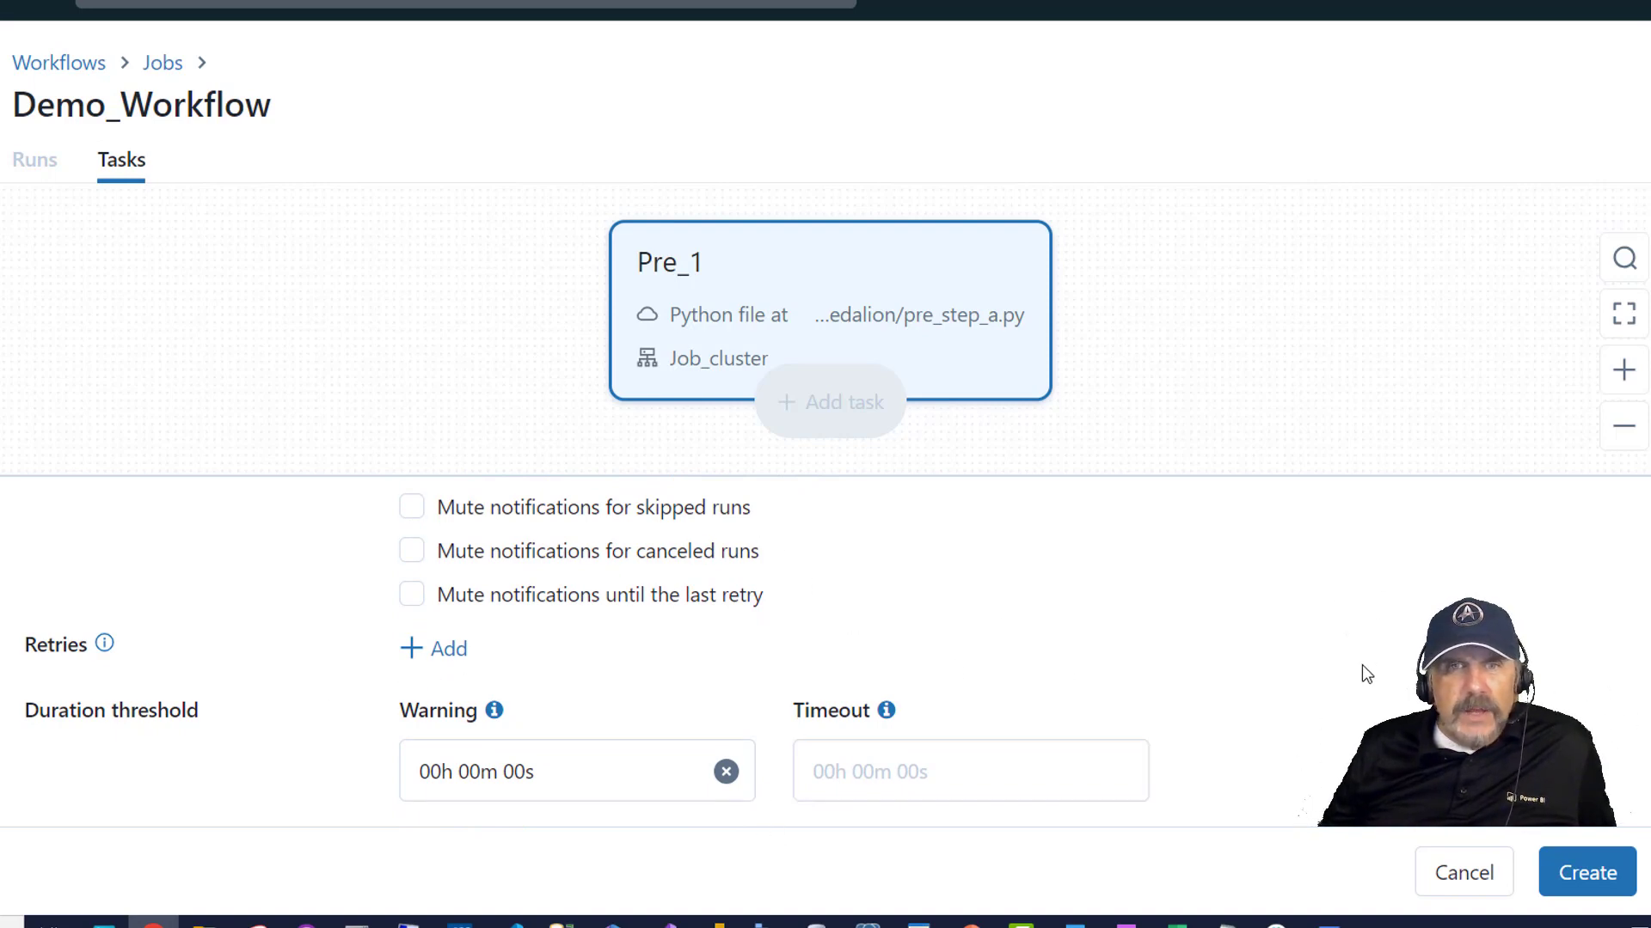
scroll(1365, 673, up, 5)
scroll(1361, 665, up, 3)
scroll(1361, 665, down, 1)
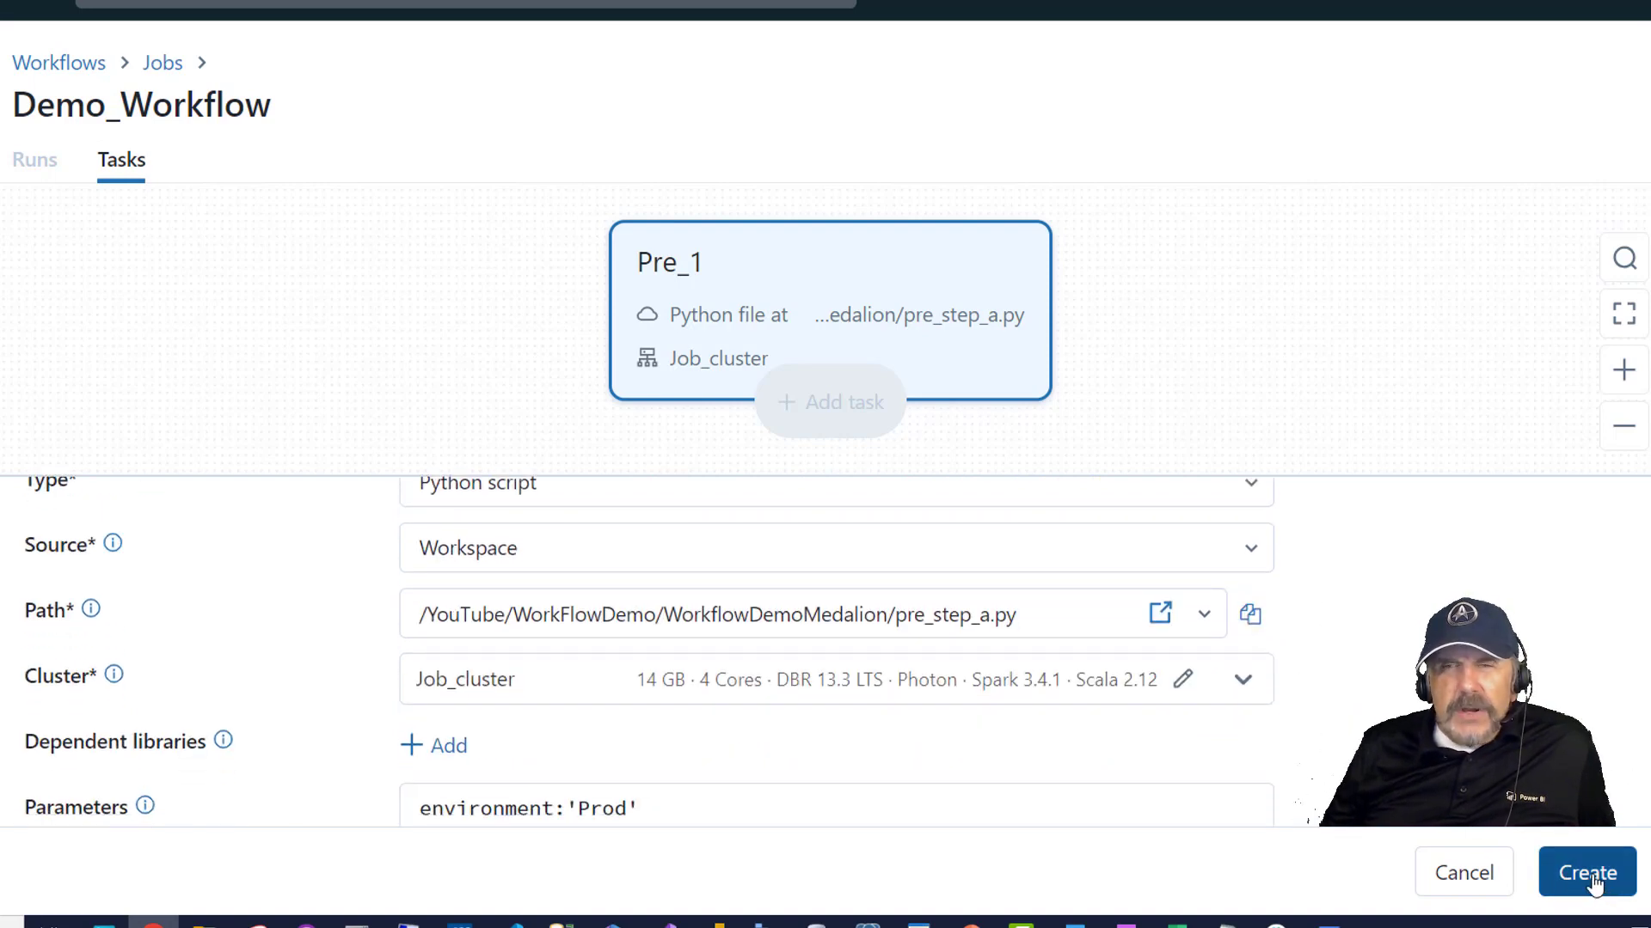
click(1567, 866)
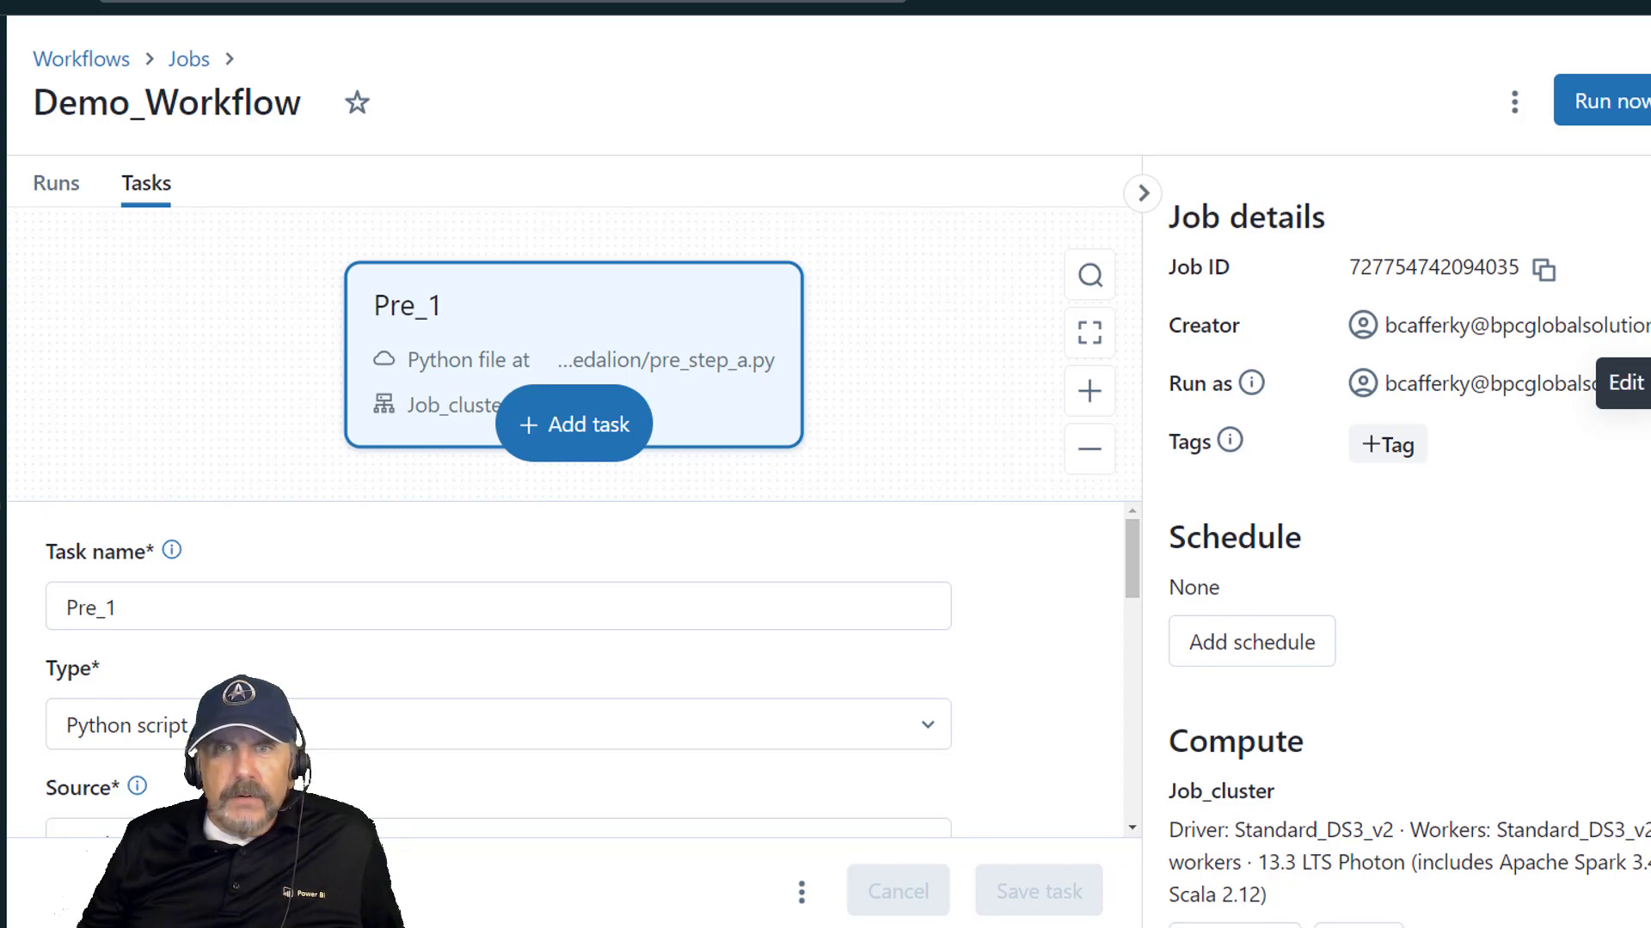
- View the users available for the job's Run as setting without changing it
click(1633, 382)
click(1015, 438)
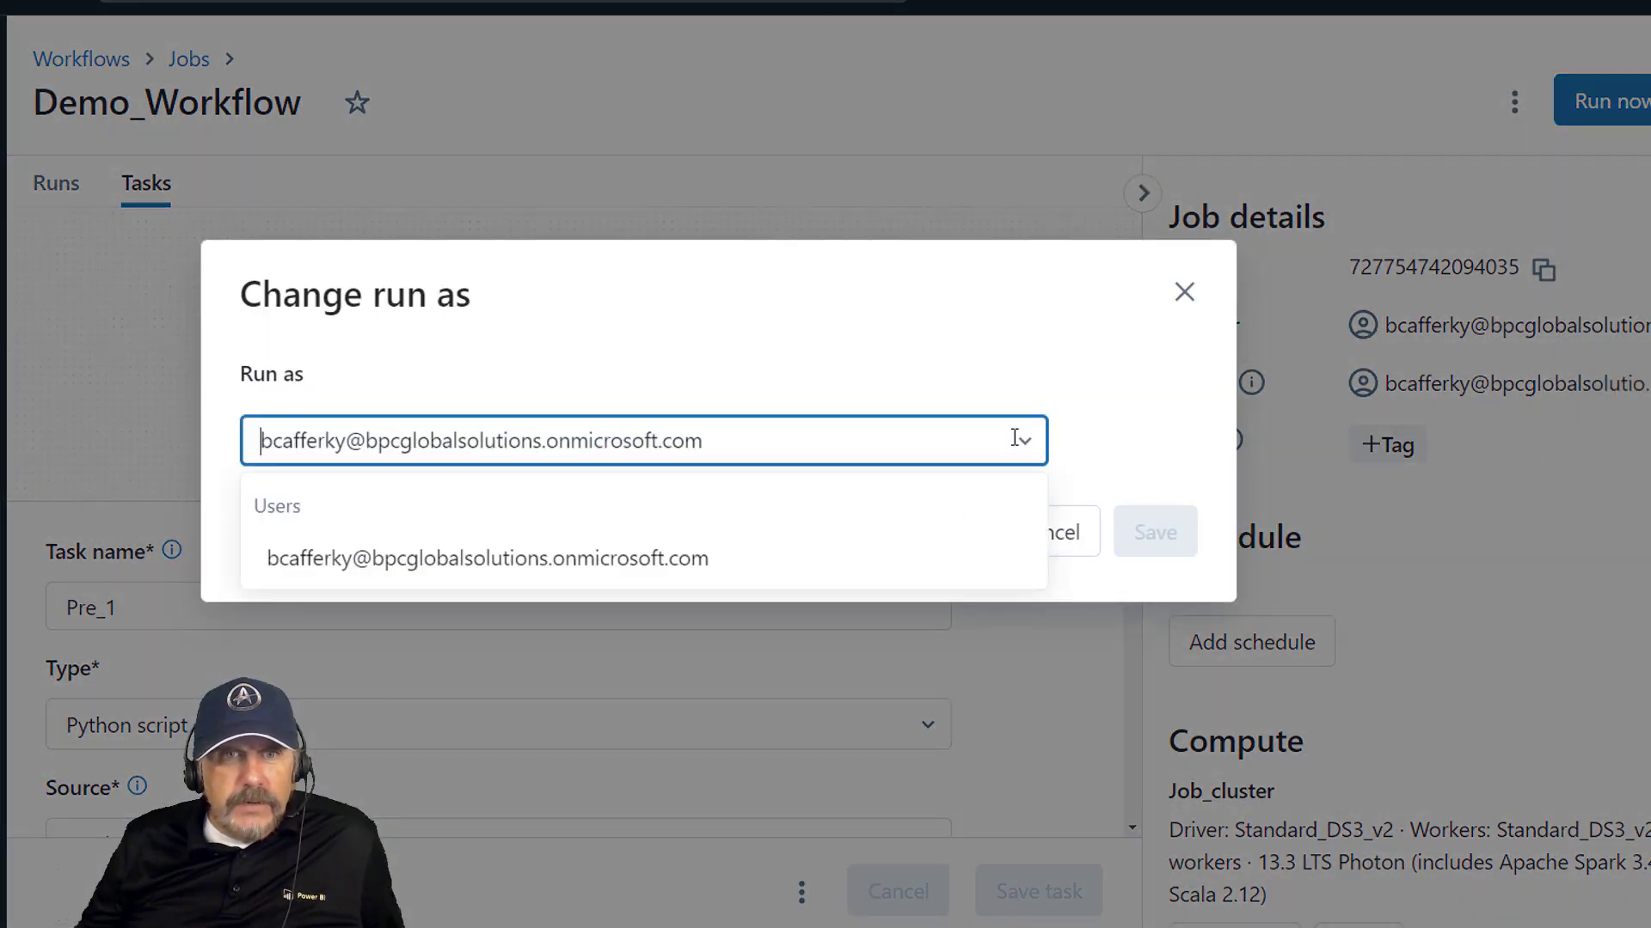
click(1053, 531)
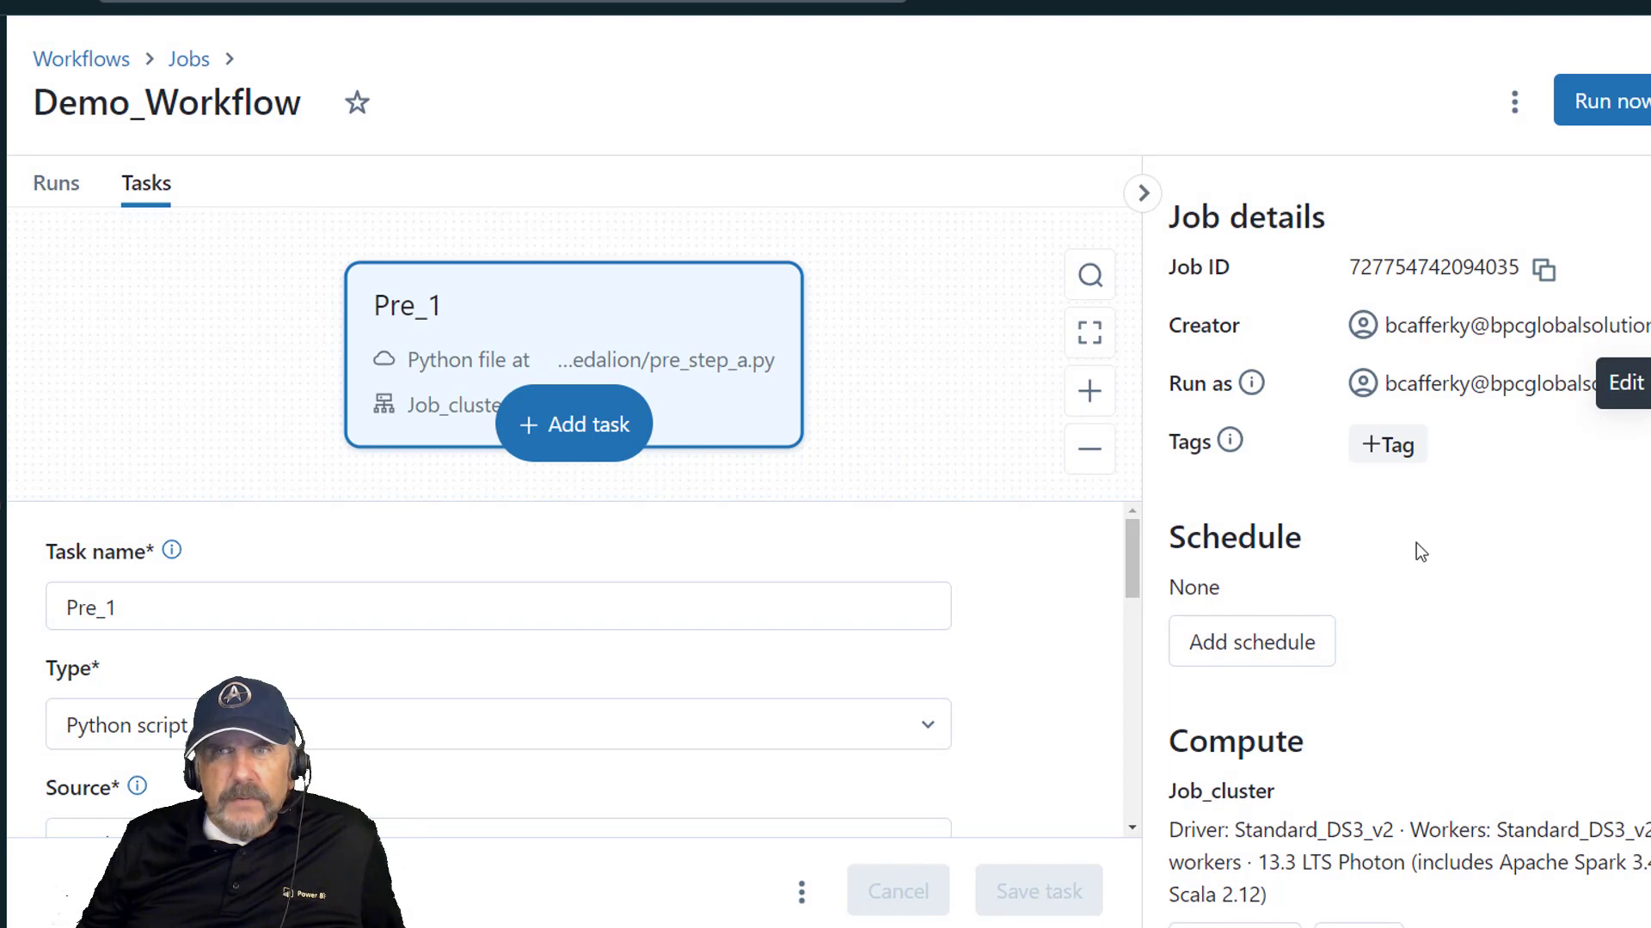
- Add a job tag with the key costcenter and the value 12345
click(1387, 444)
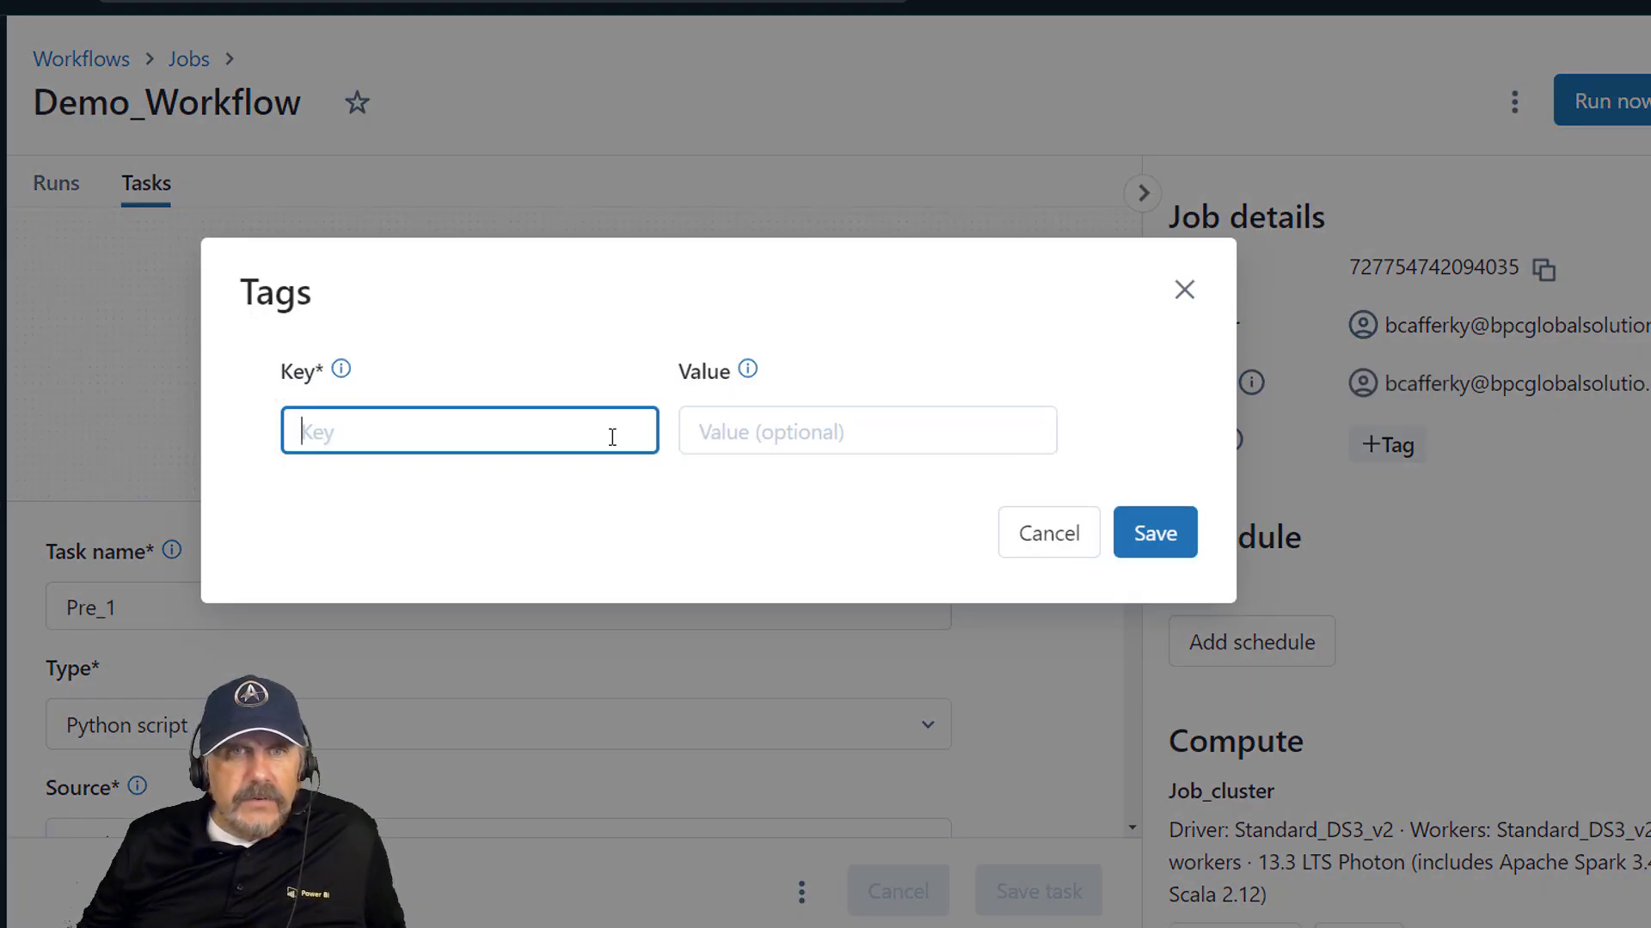
text(co)
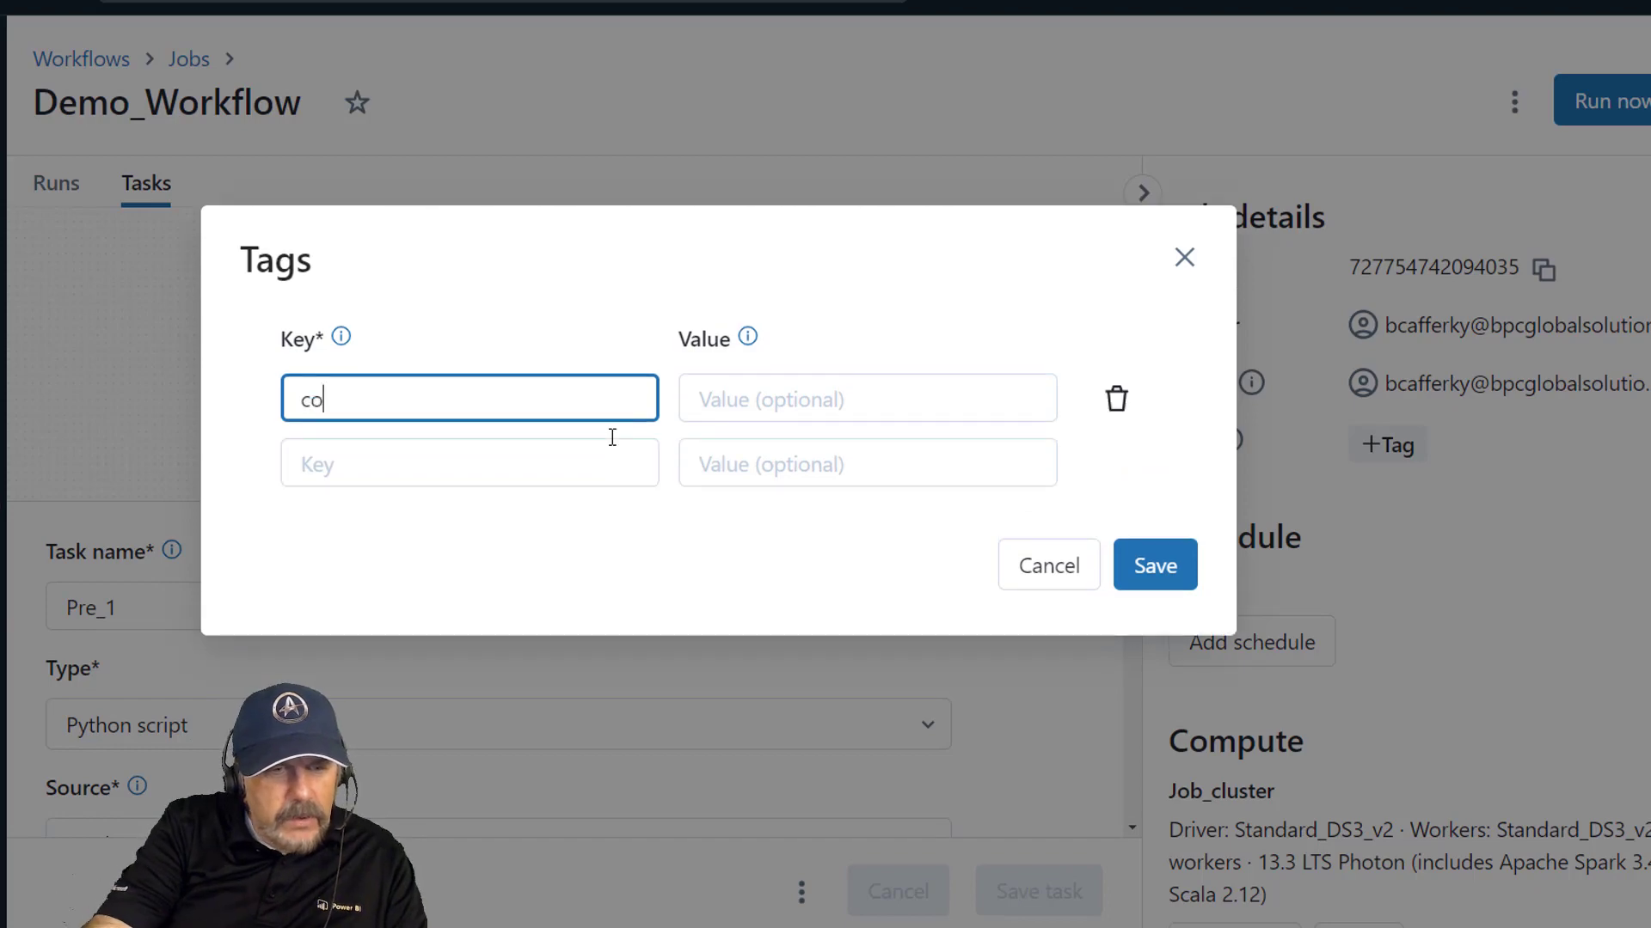
text(stcenter)
key(Tab)
text(12345)
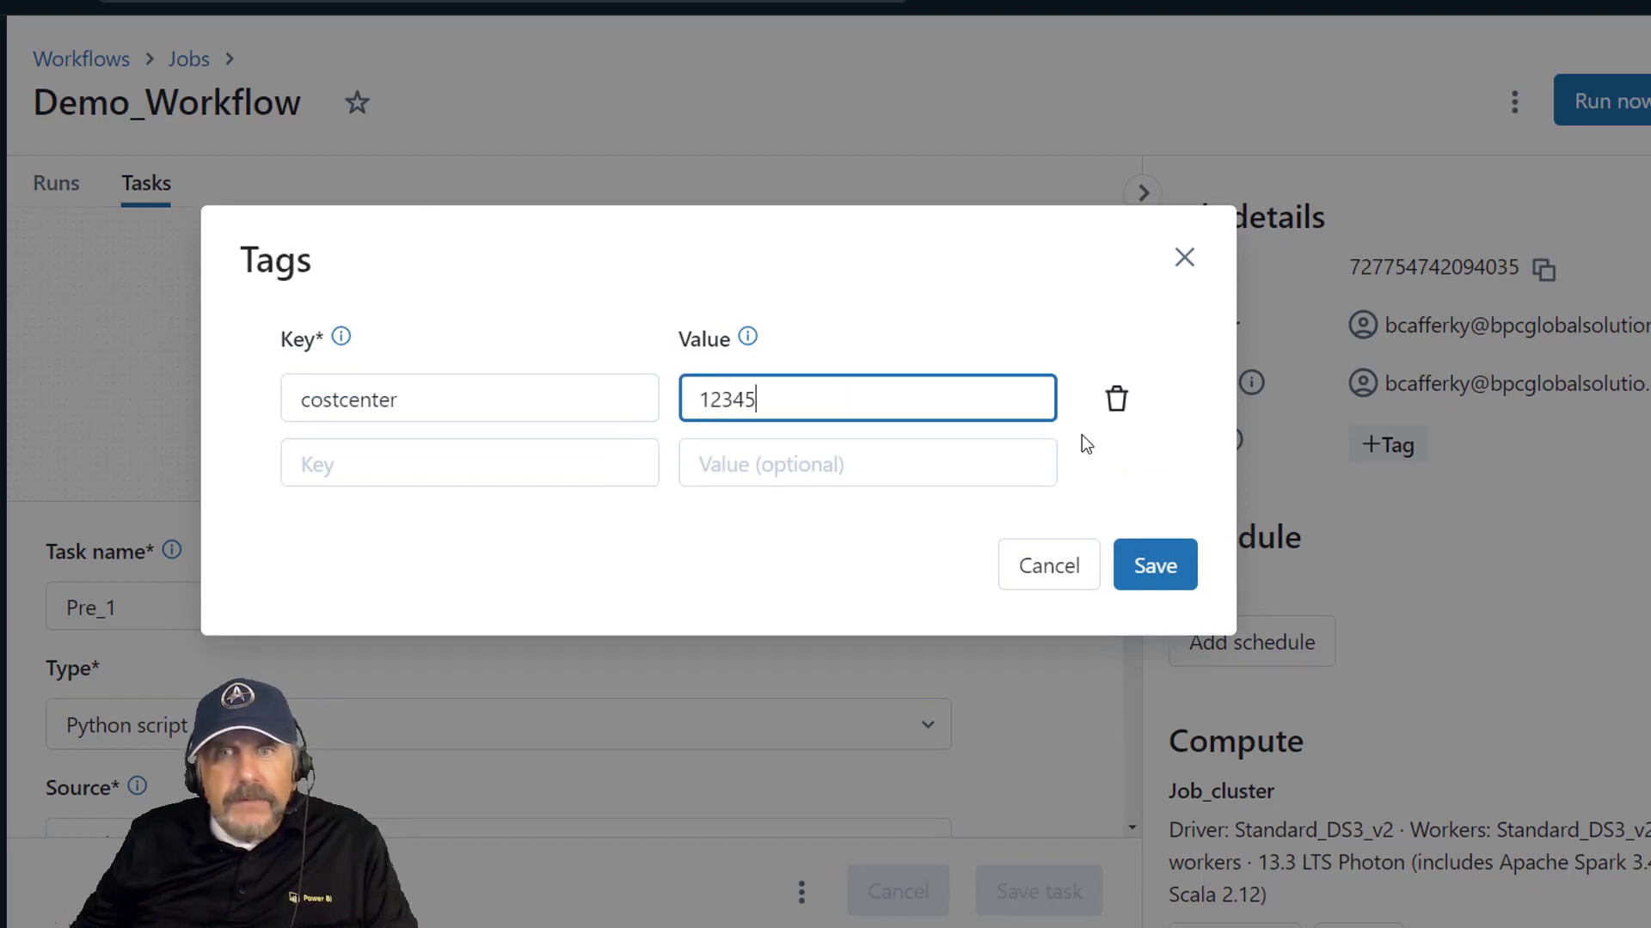
click(1169, 576)
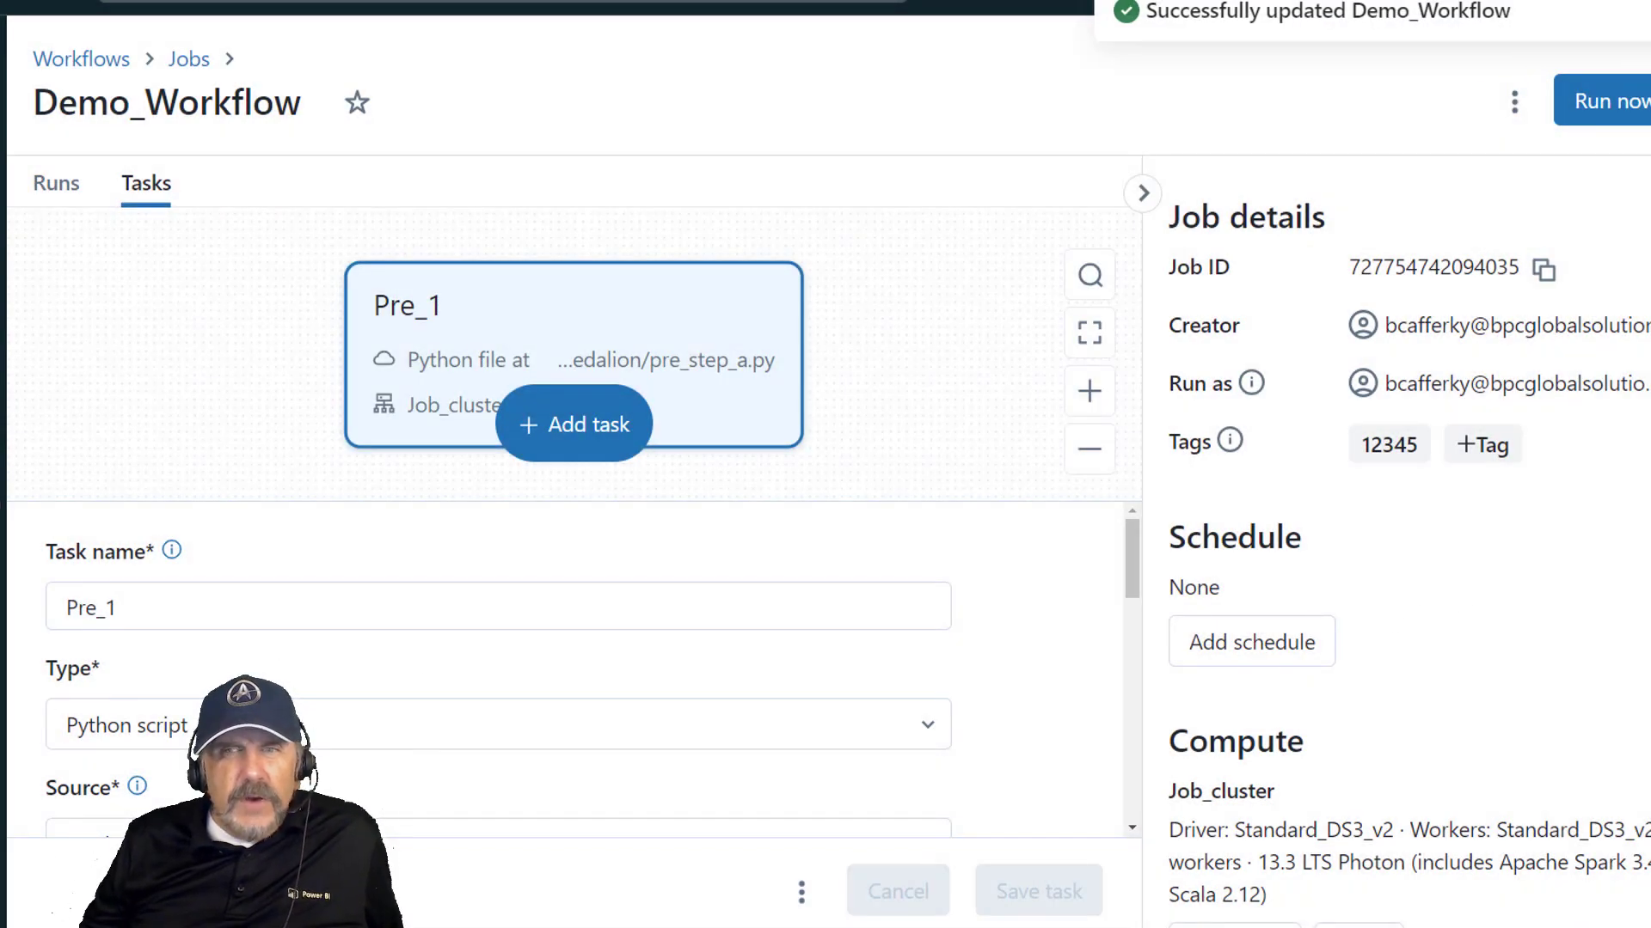
- Review the Scheduled and Continuous trigger types and the Scheduled trigger's options for the job, then discard the schedule
scroll(1578, 557, down, 3)
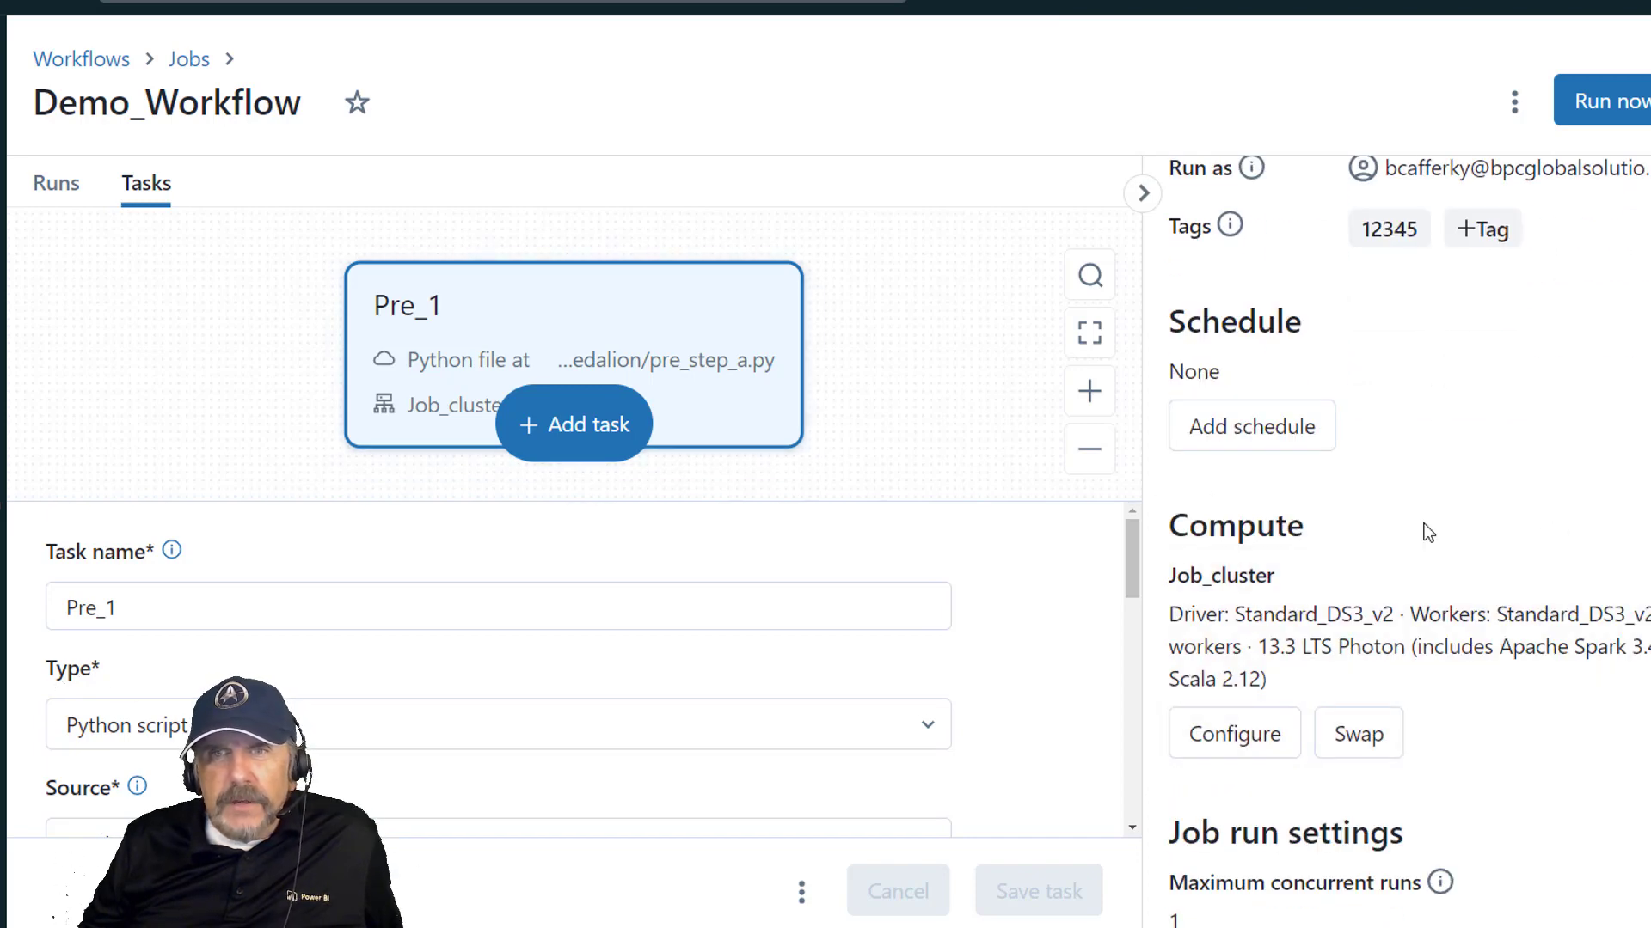
click(1244, 442)
click(534, 440)
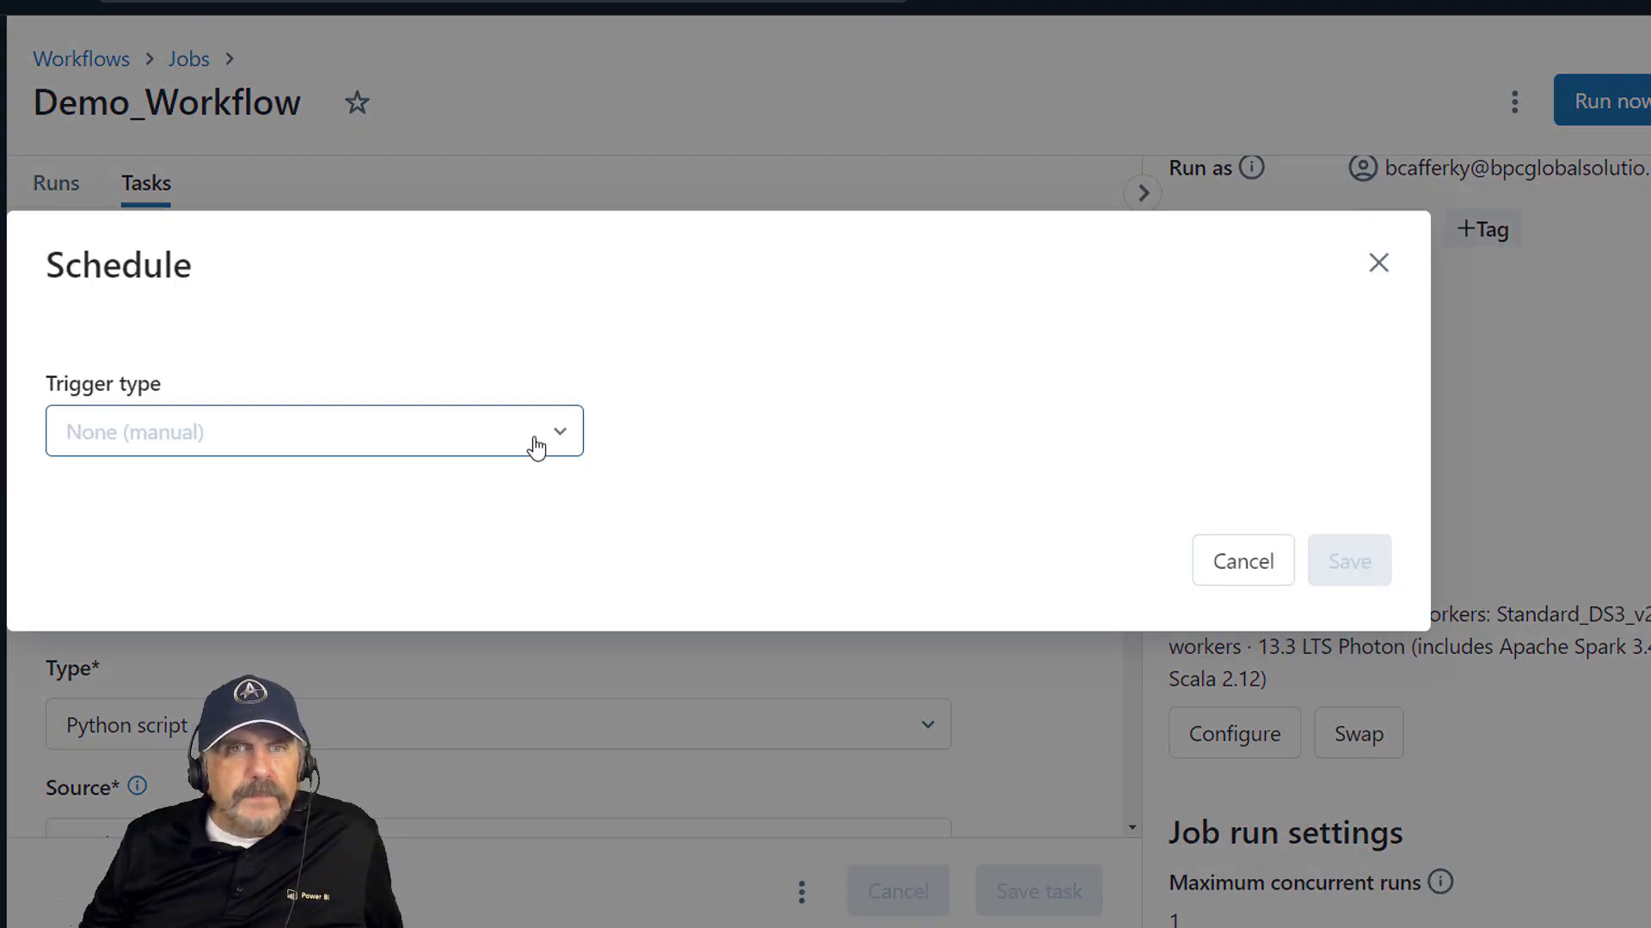
mouse_move(184, 549)
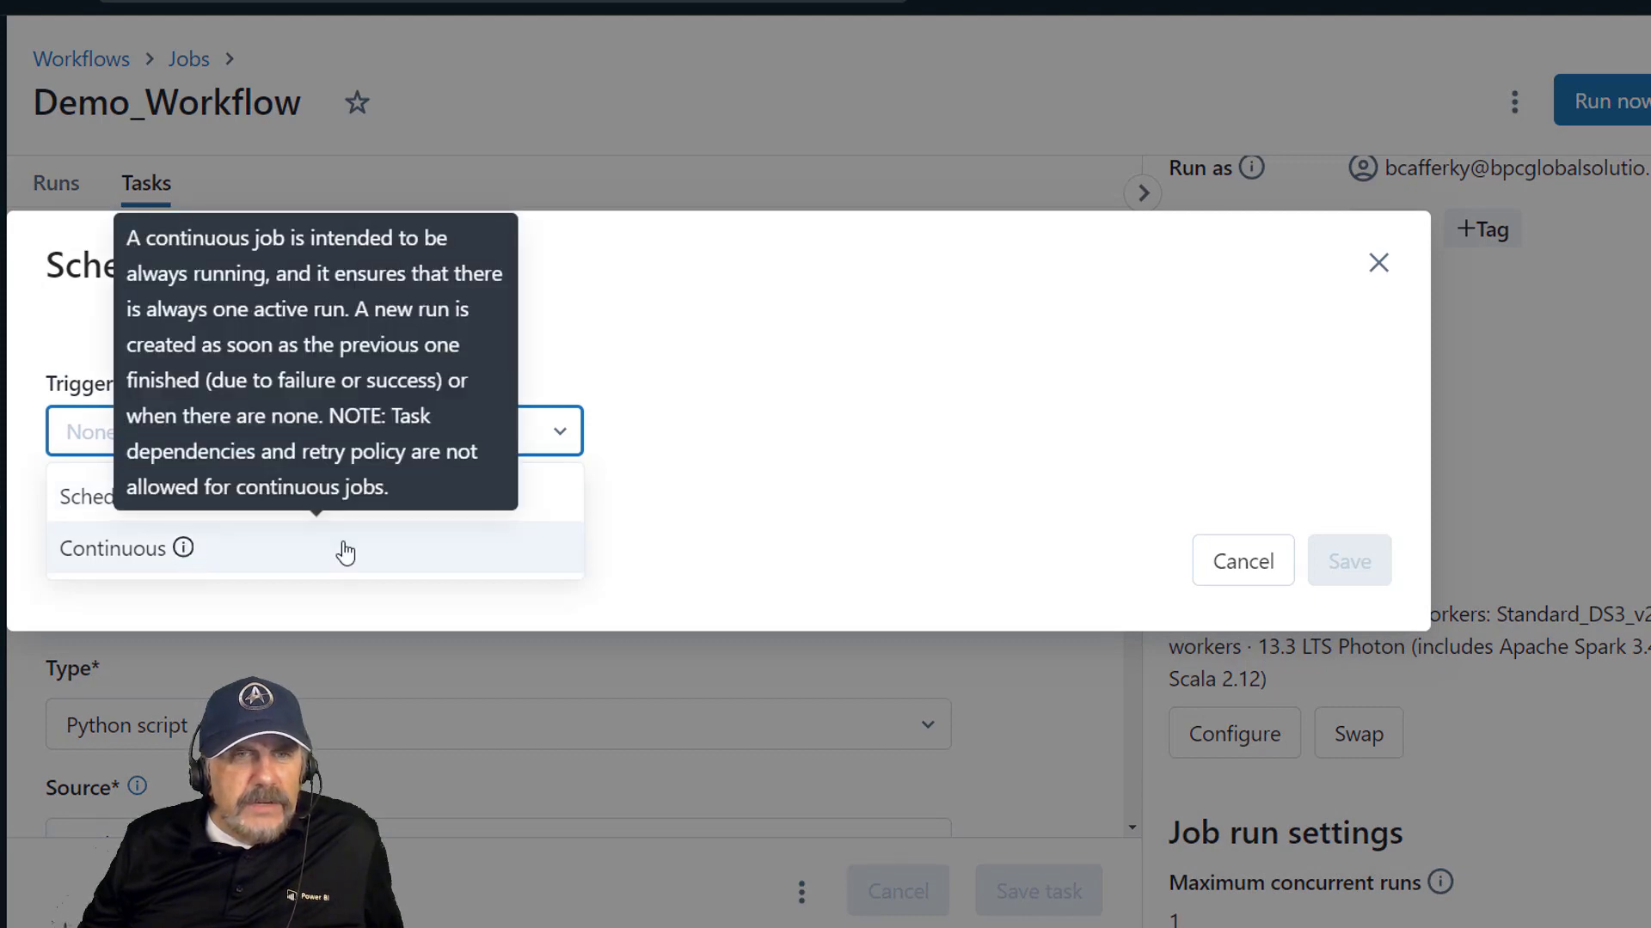
click(955, 487)
click(184, 435)
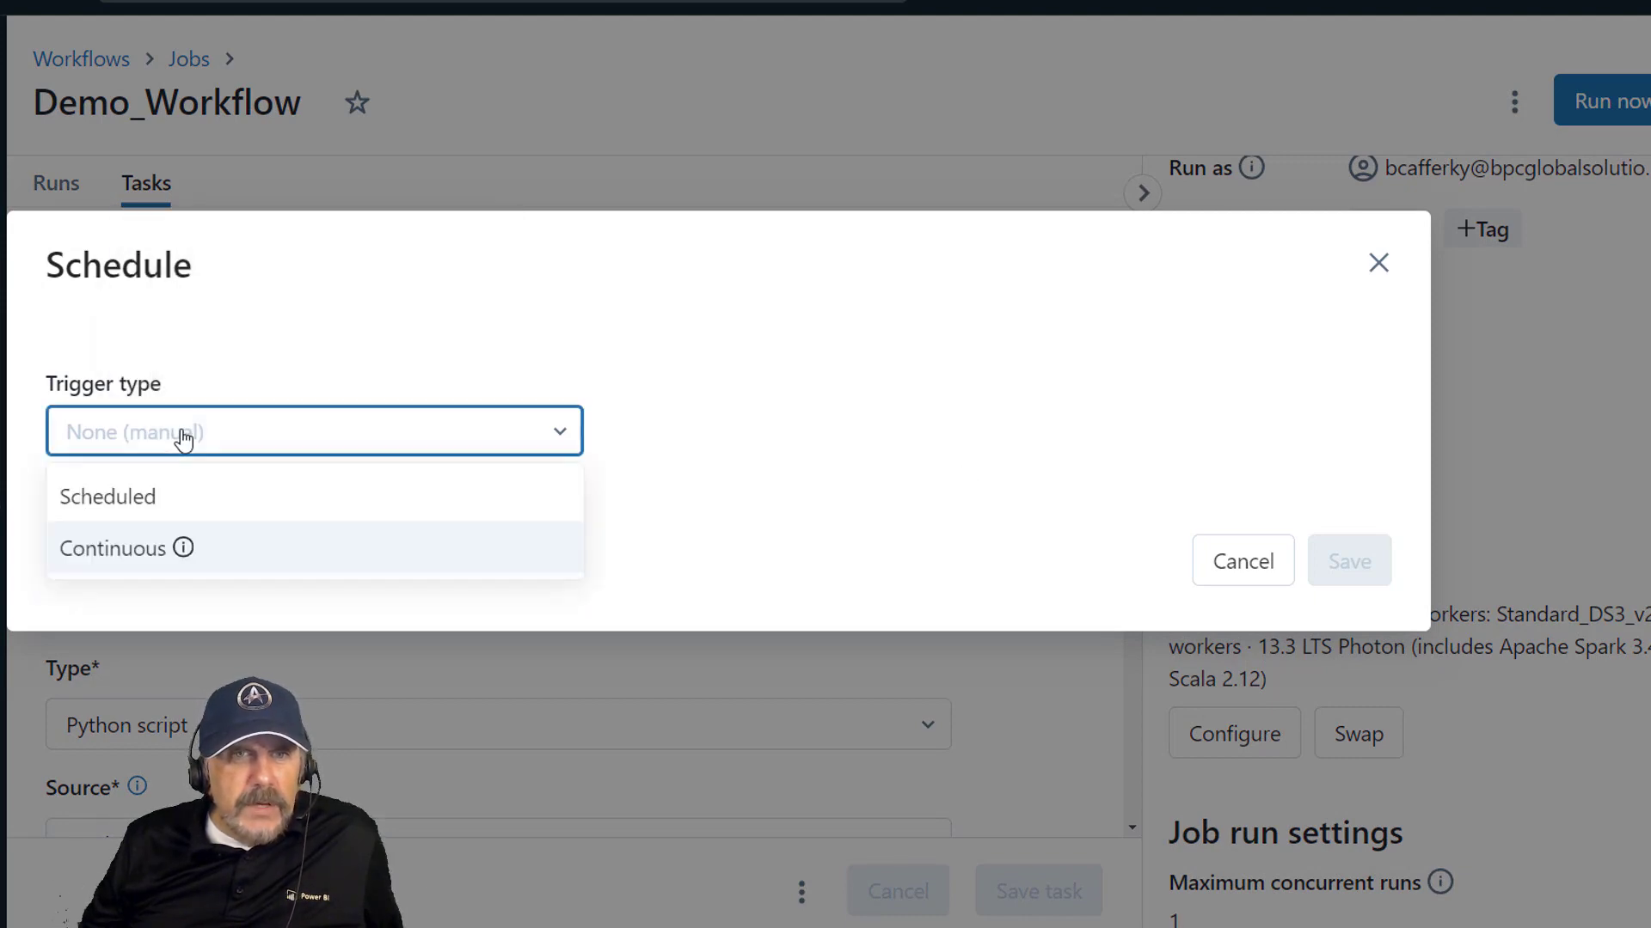
click(133, 502)
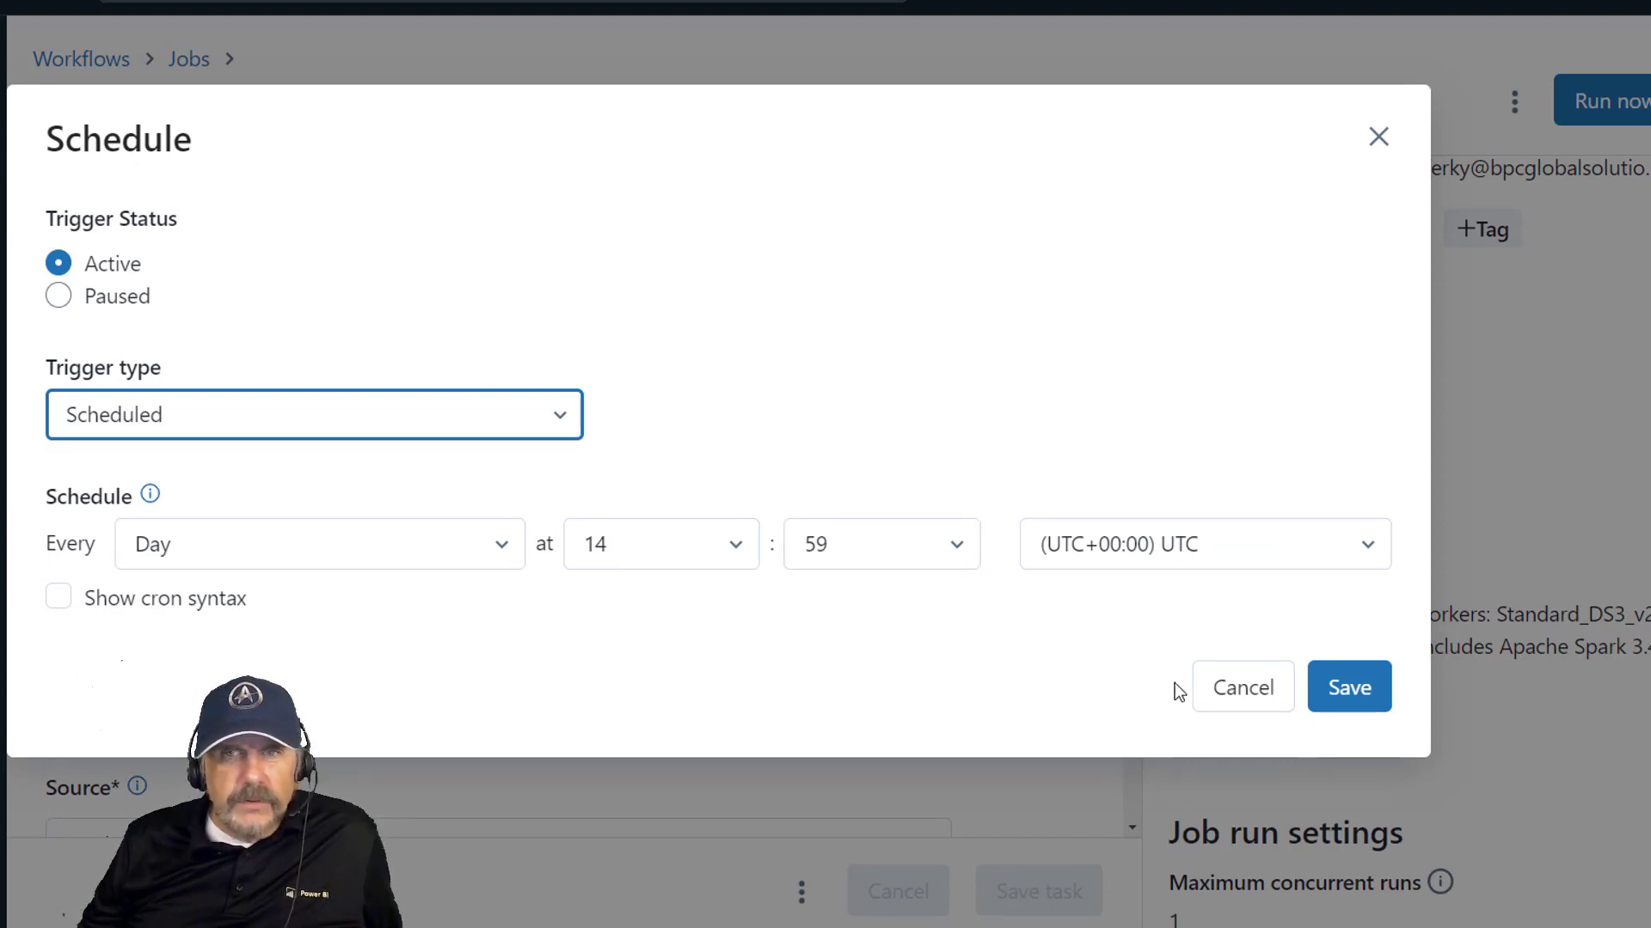
click(1244, 701)
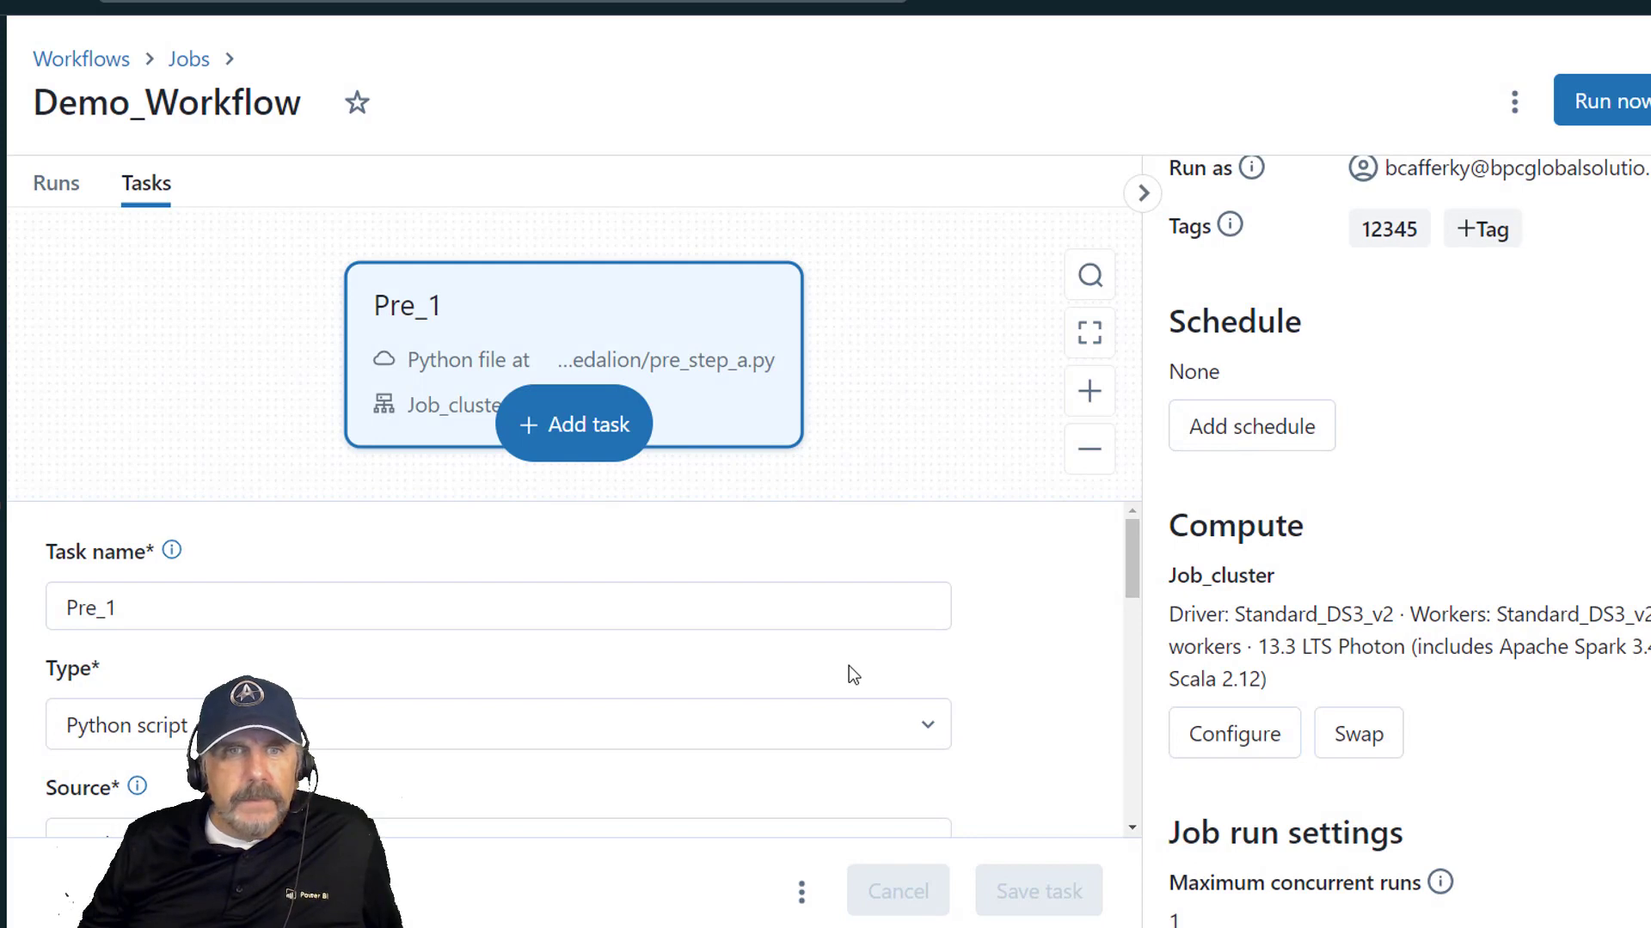
- Review the Job_cluster compute configuration from the job details, then close it without changes
scroll(1500, 559, down, 3)
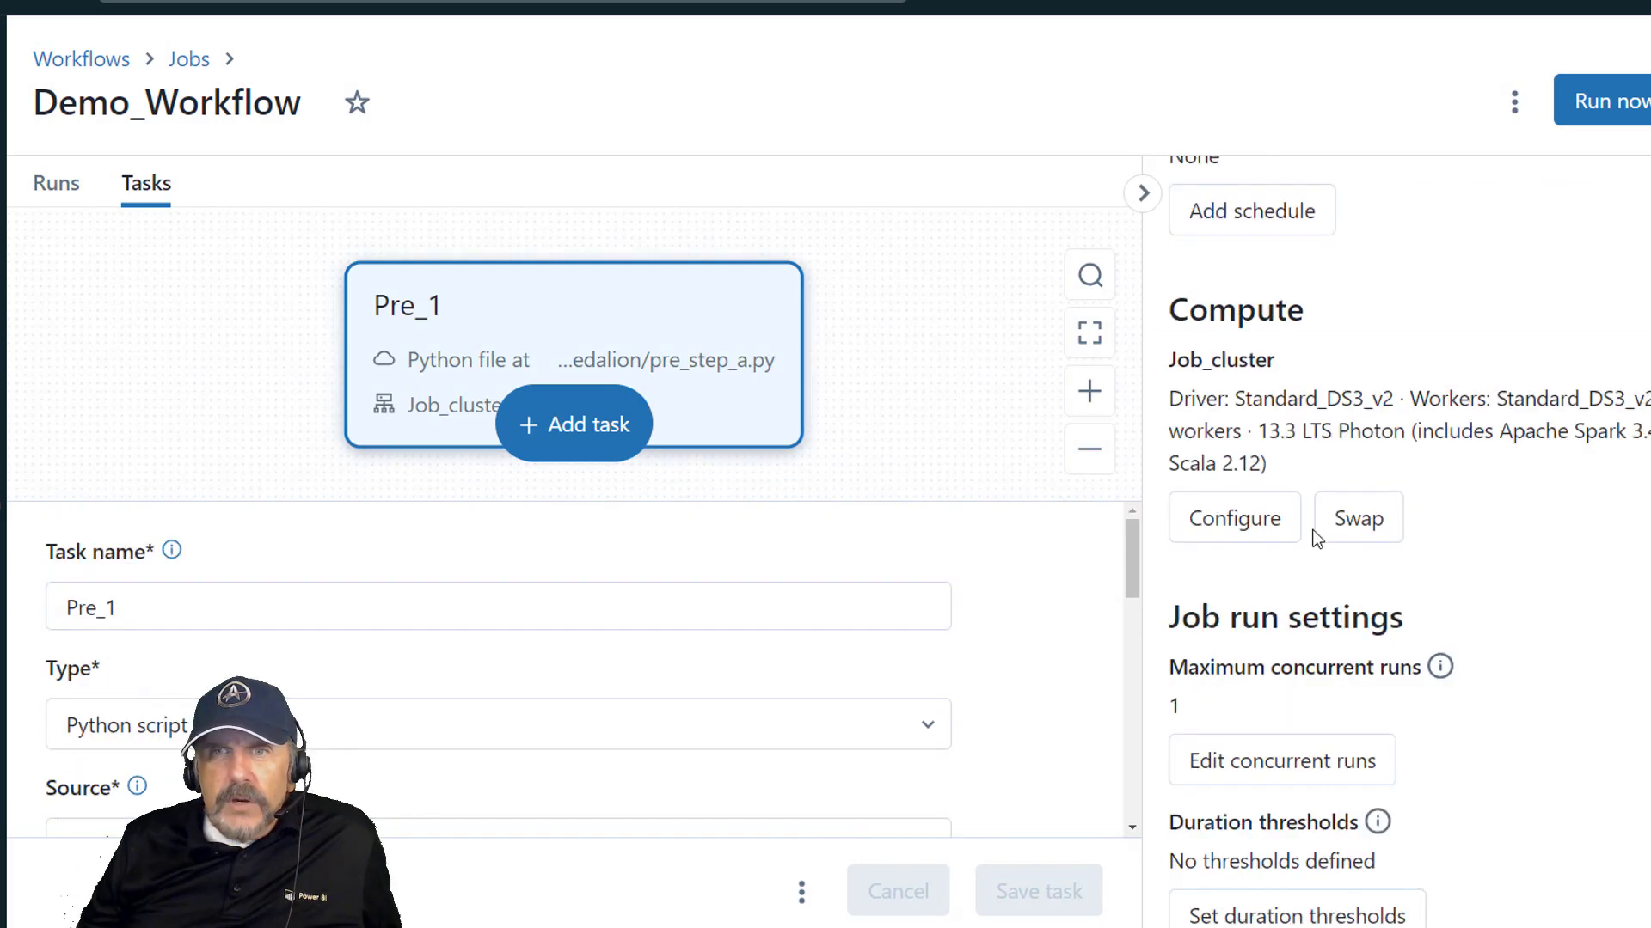
click(1264, 534)
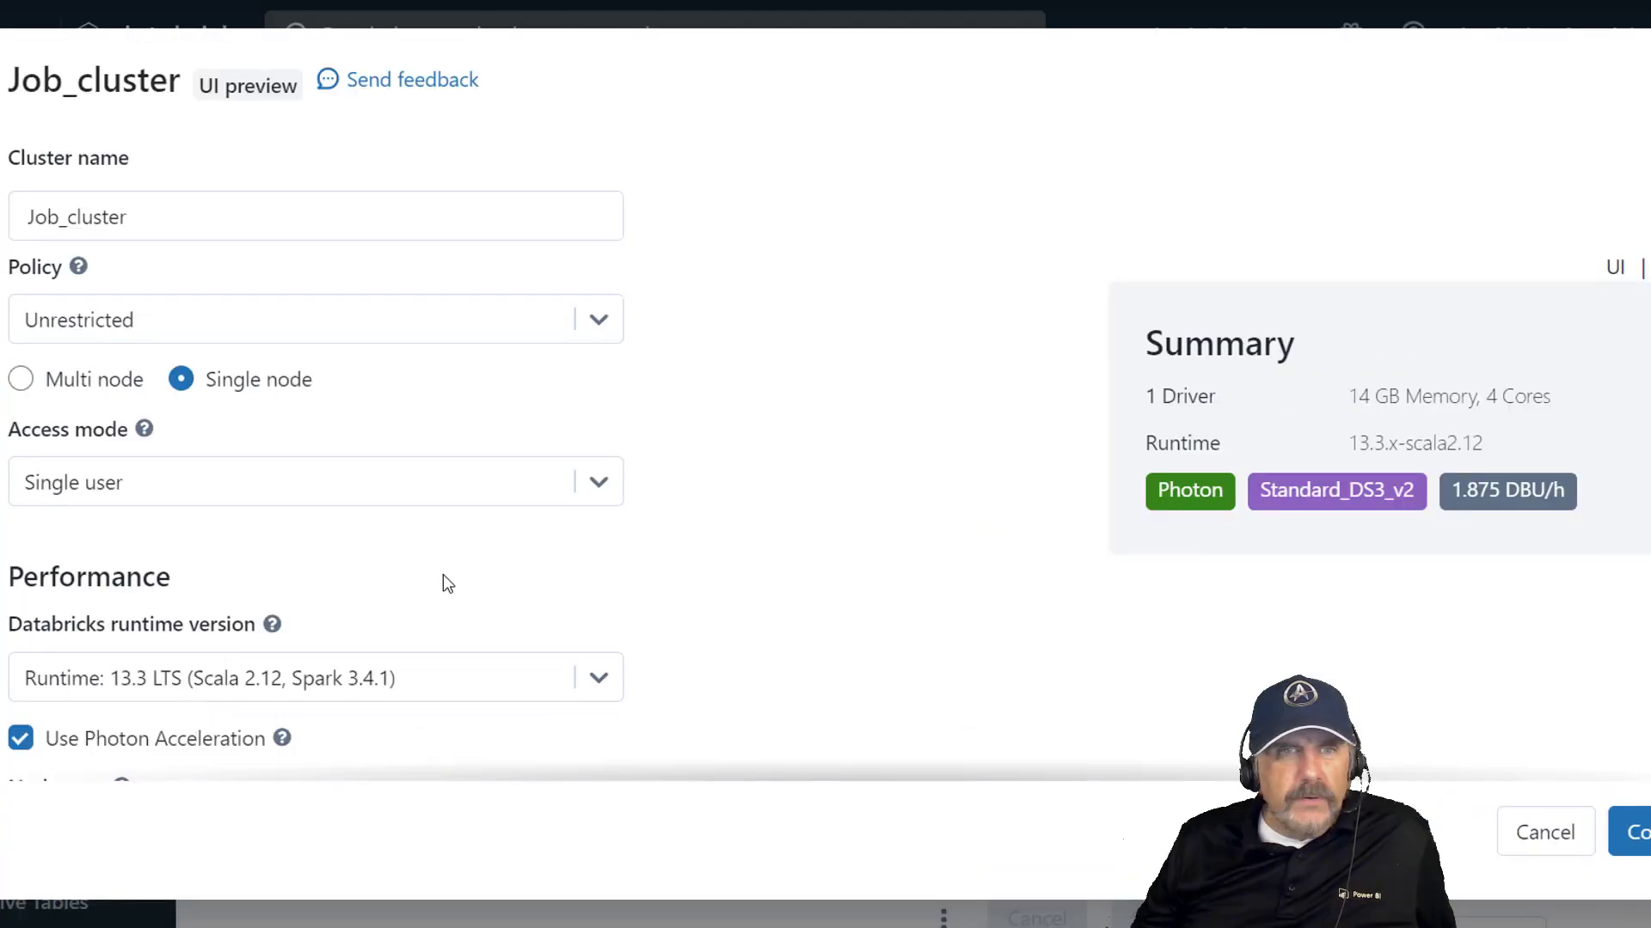
scroll(431, 494, down, 3)
scroll(590, 545, up, 3)
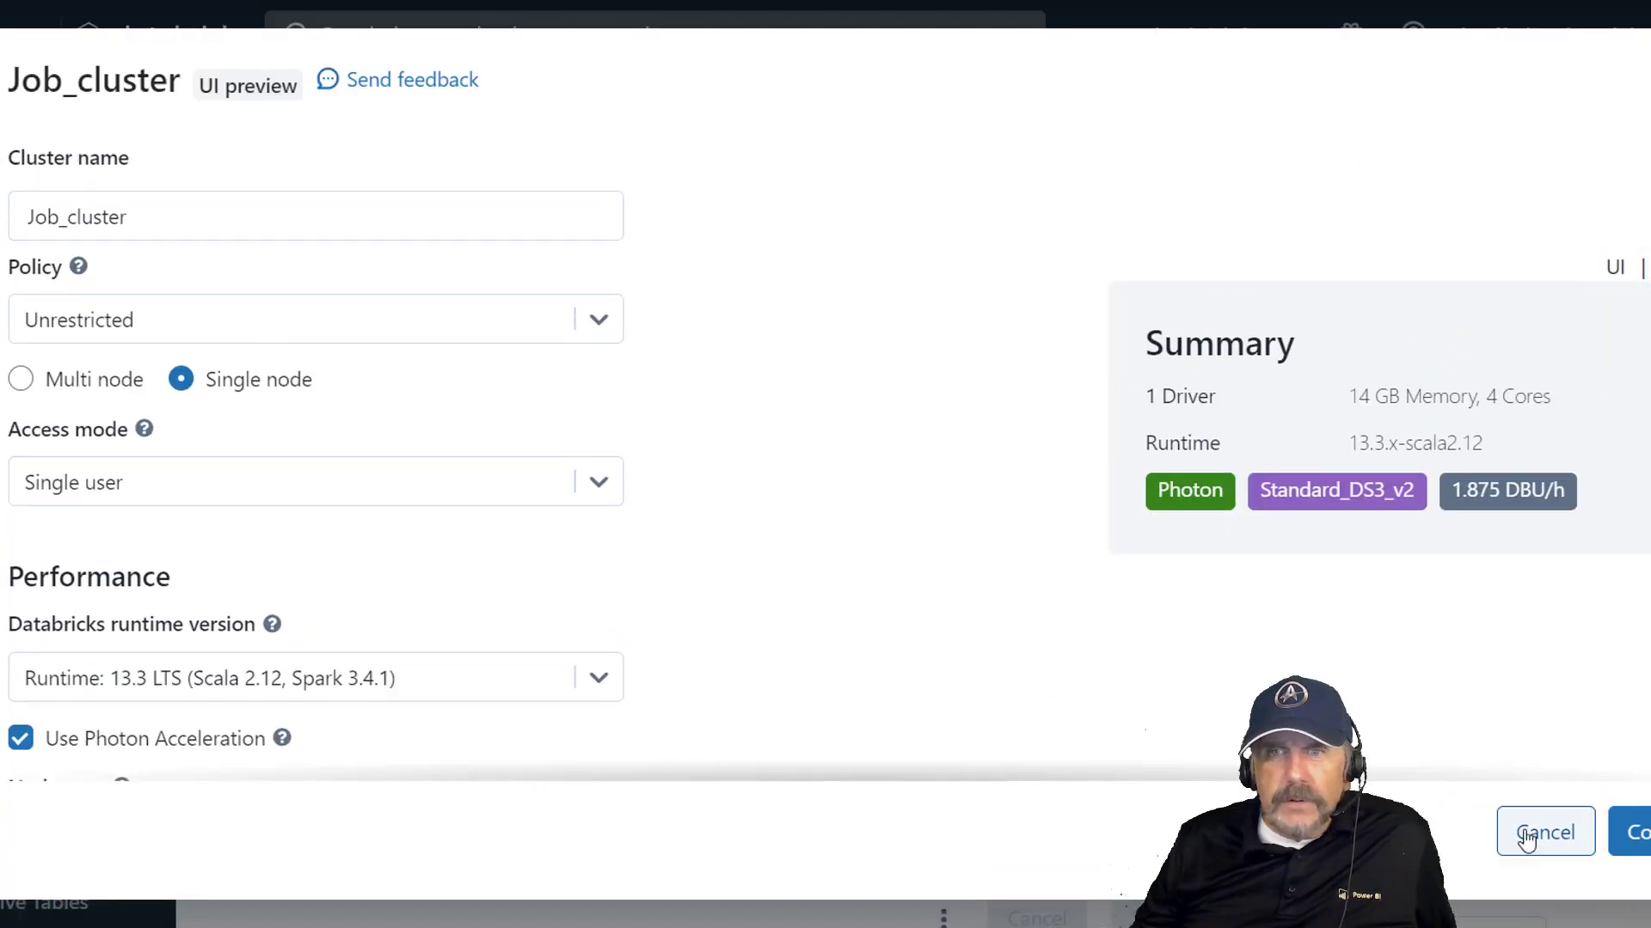
click(1533, 833)
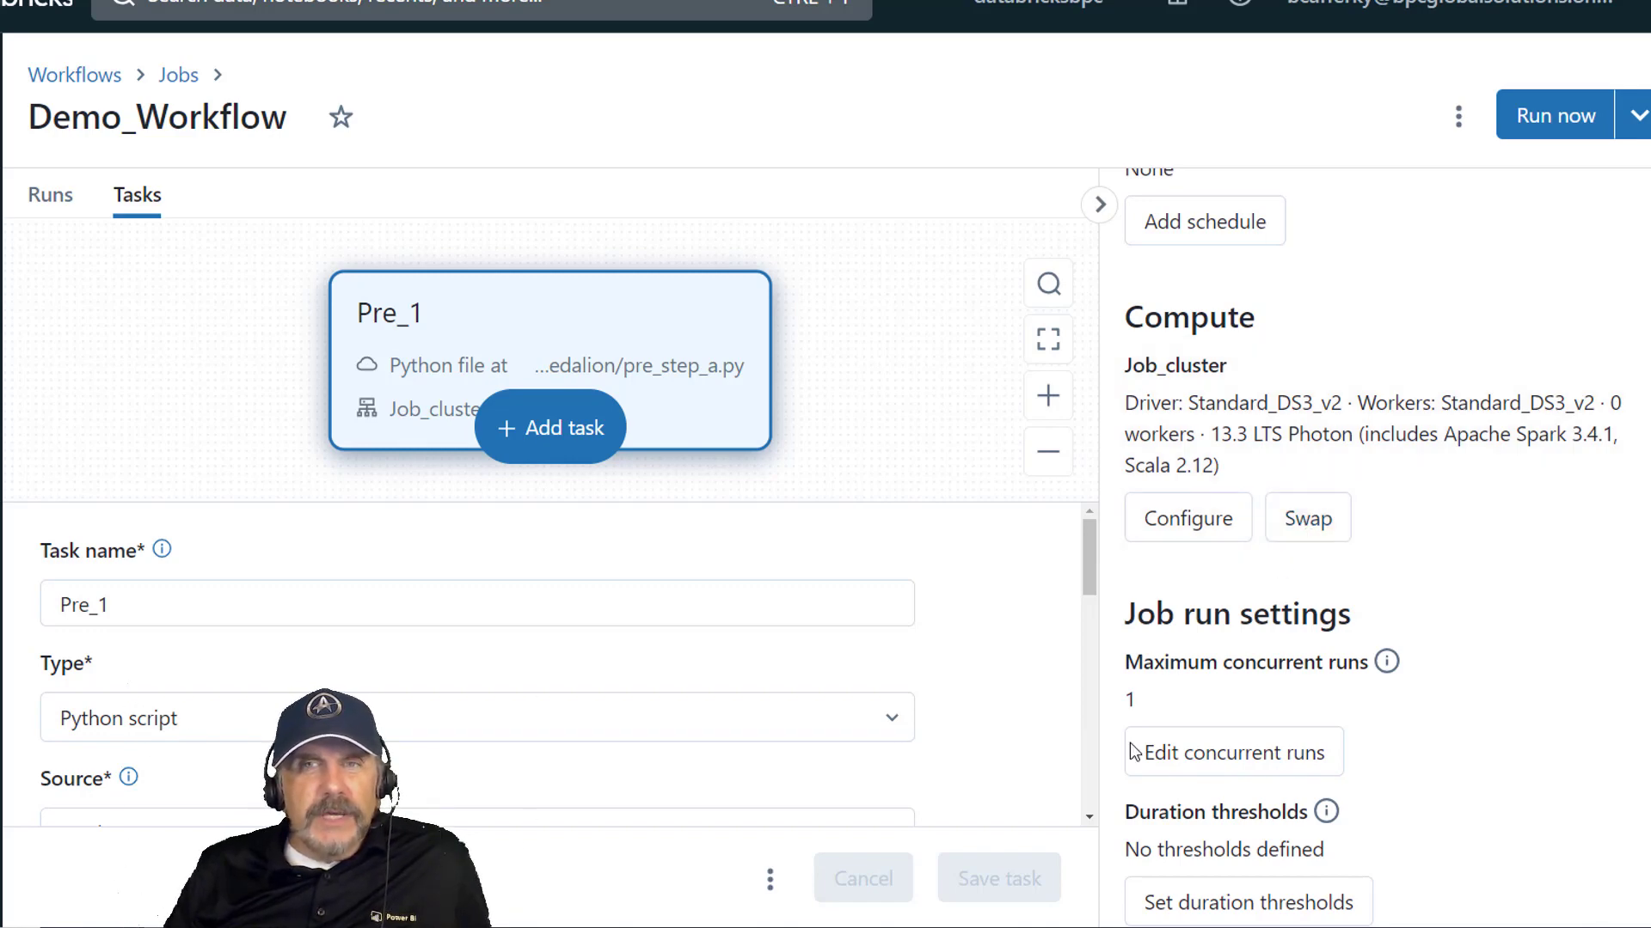
- View the job's maximum concurrent runs setting and leave it without saving a change
scroll(1172, 777, down, 3)
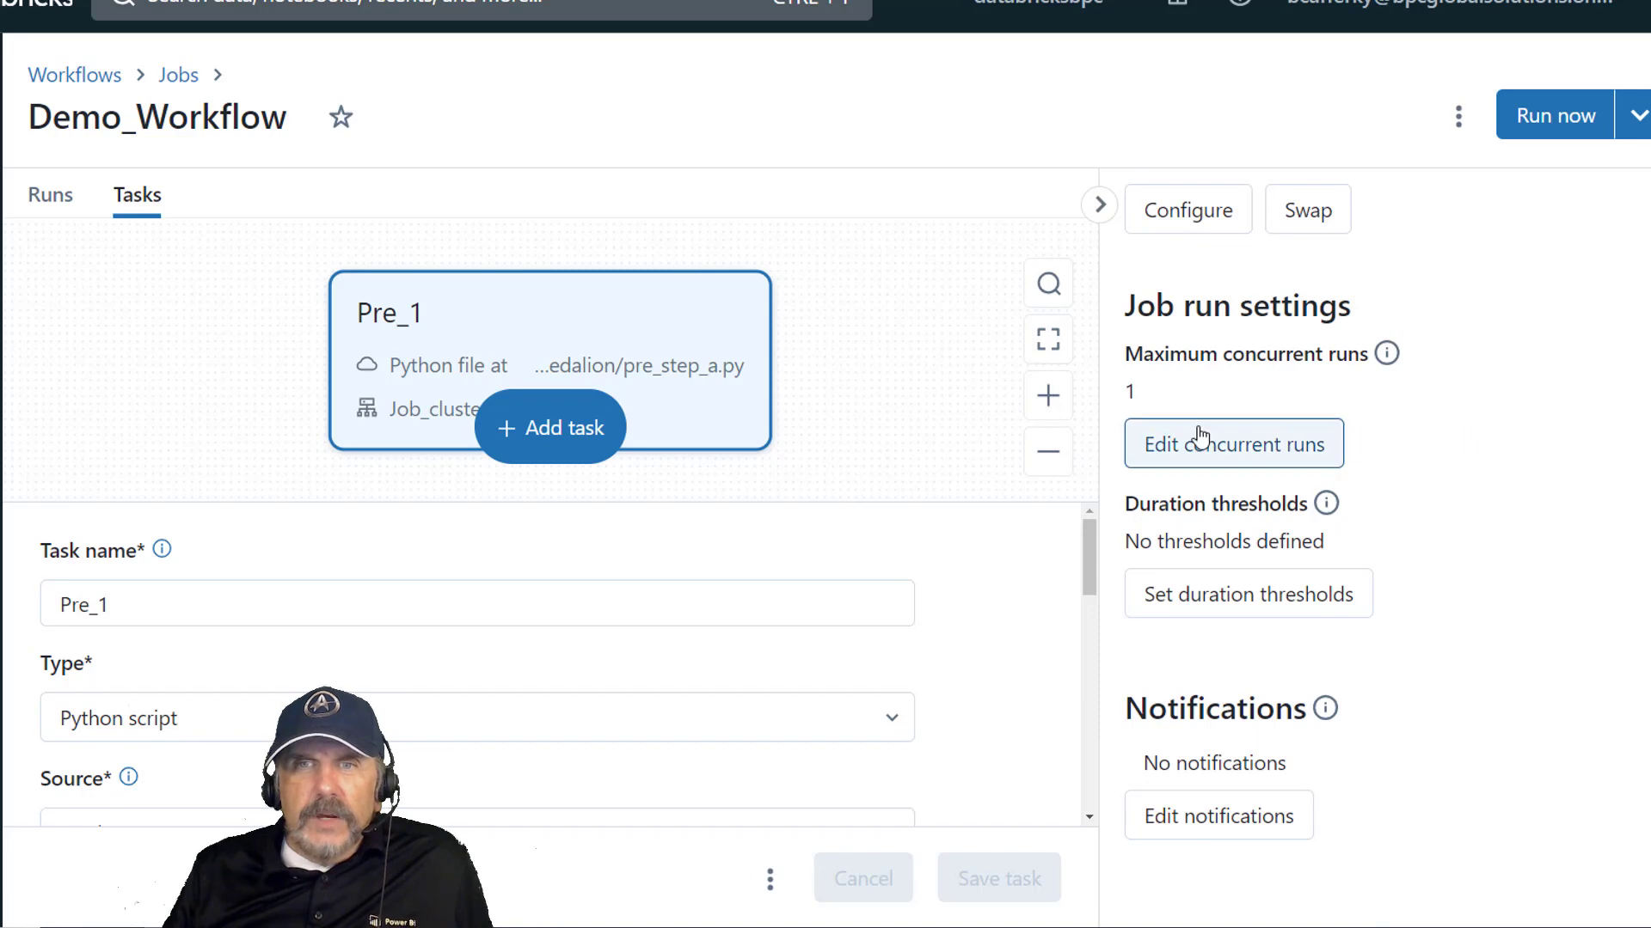
click(1202, 436)
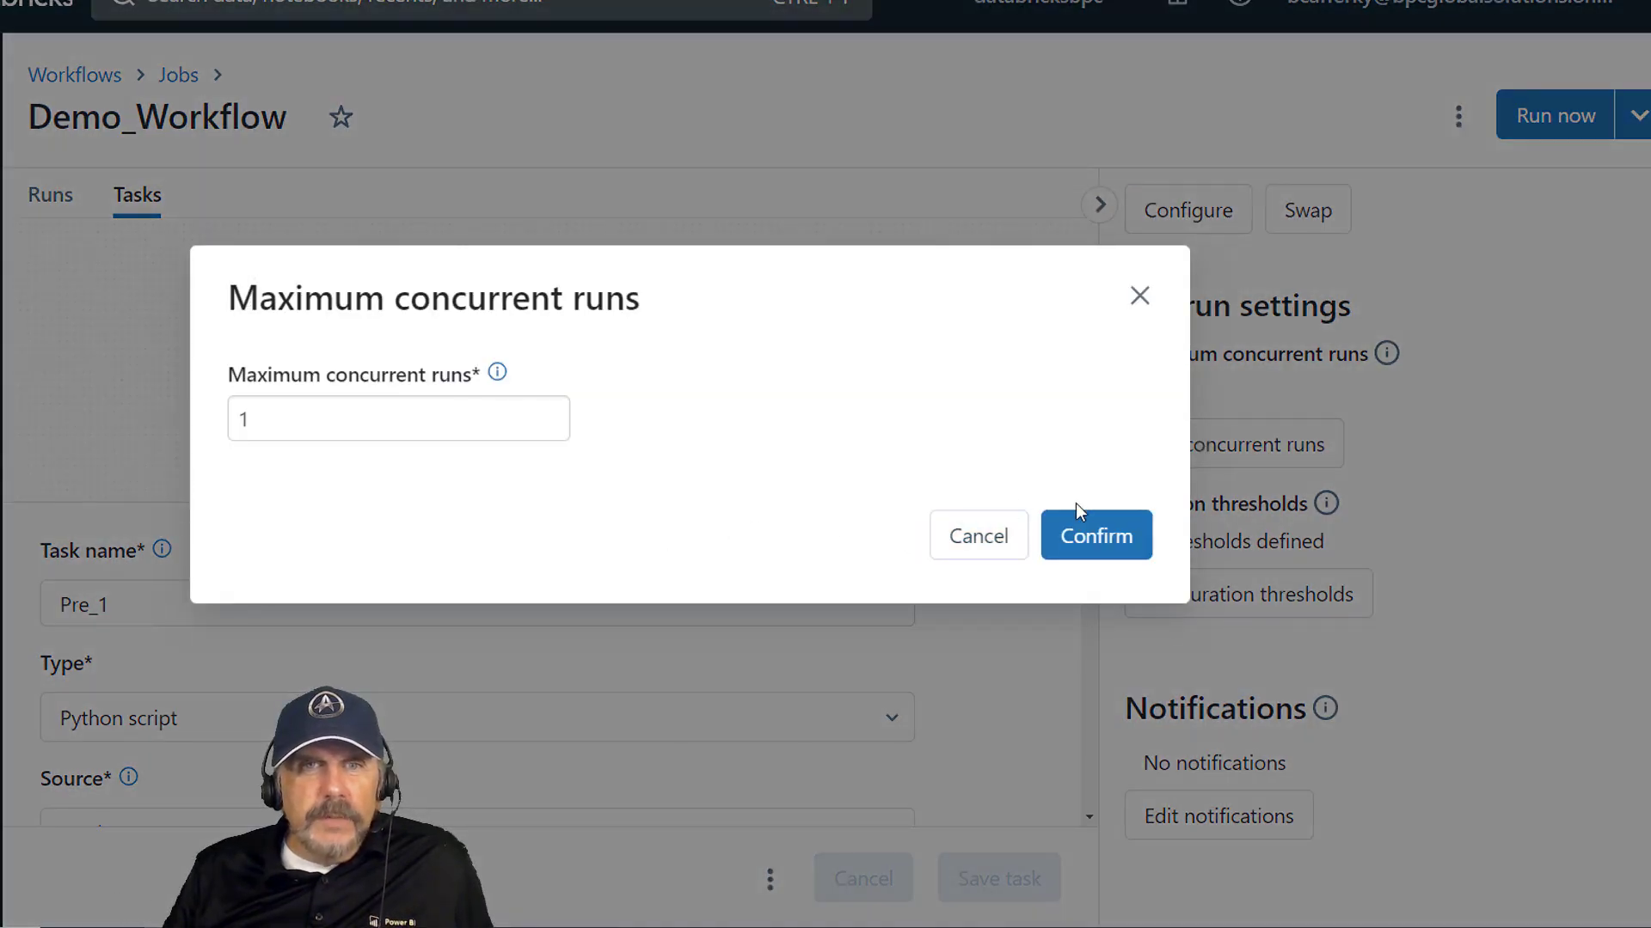
click(979, 540)
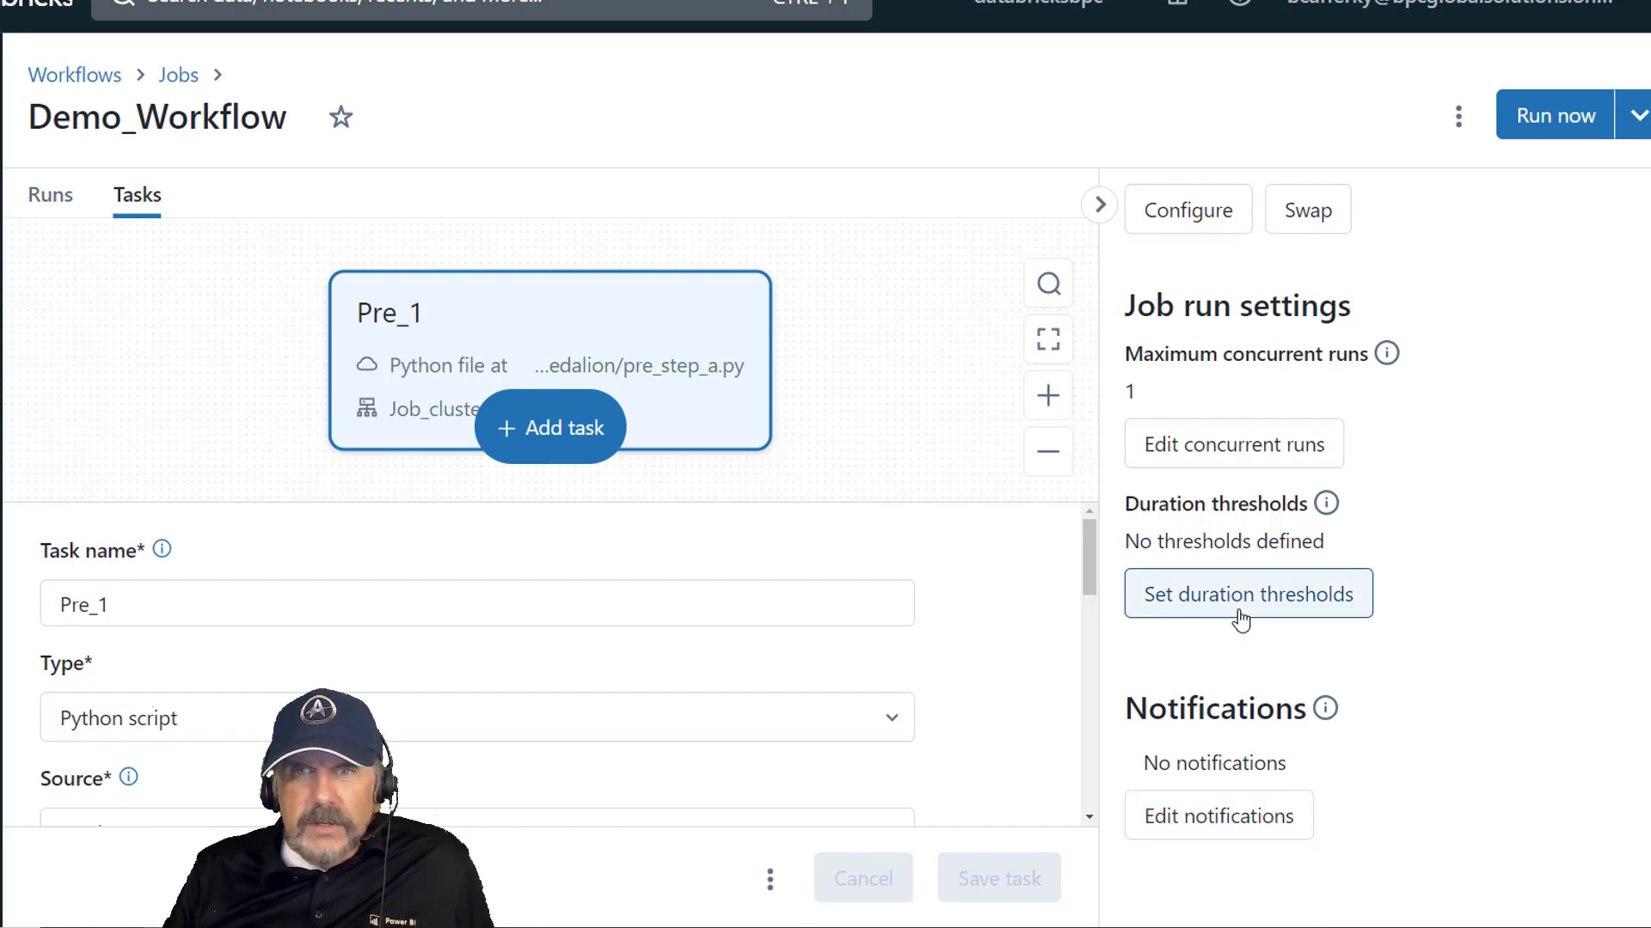
- Review the job-level notification destinations, event choices and mute options, then discard the blank notification
click(1222, 818)
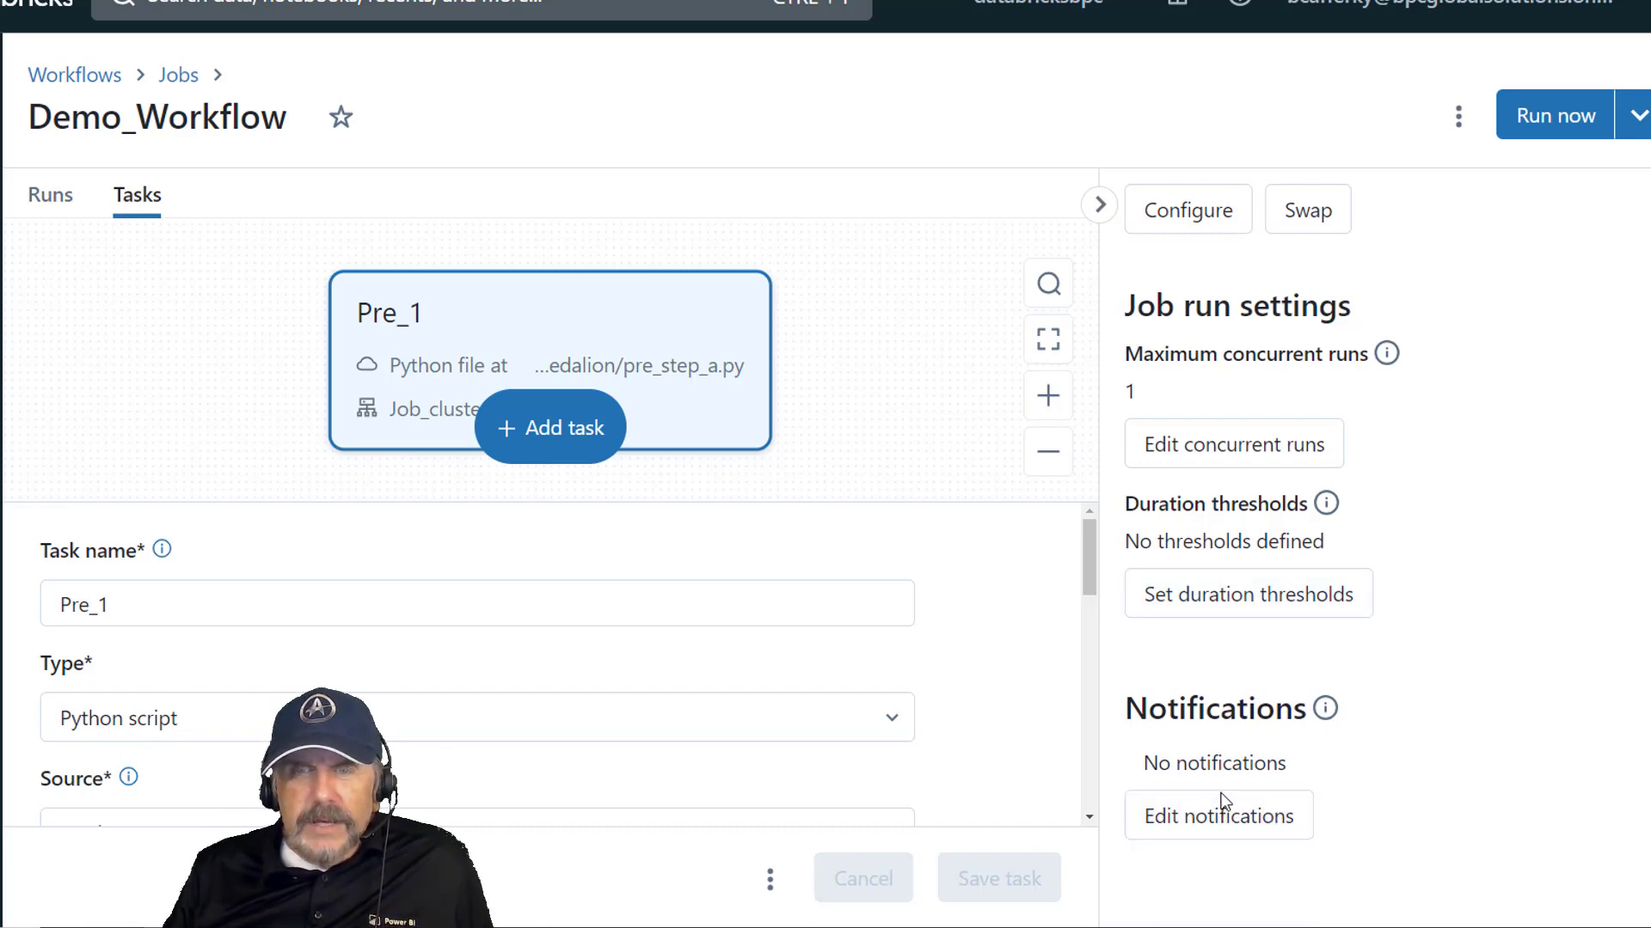
click(755, 557)
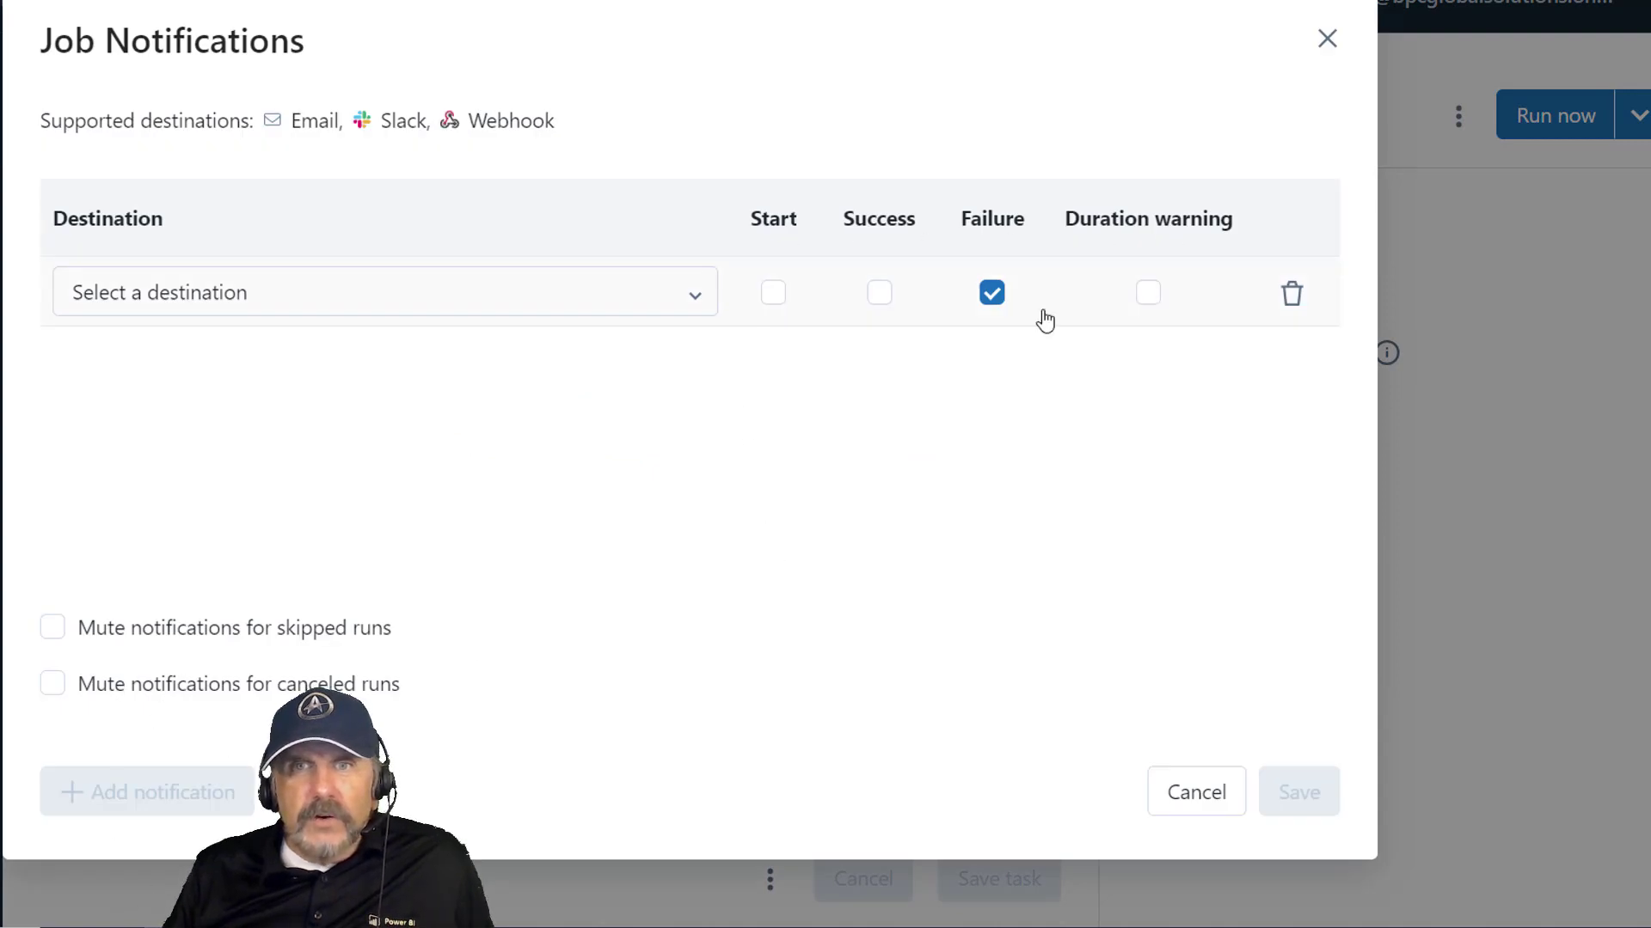
click(1201, 811)
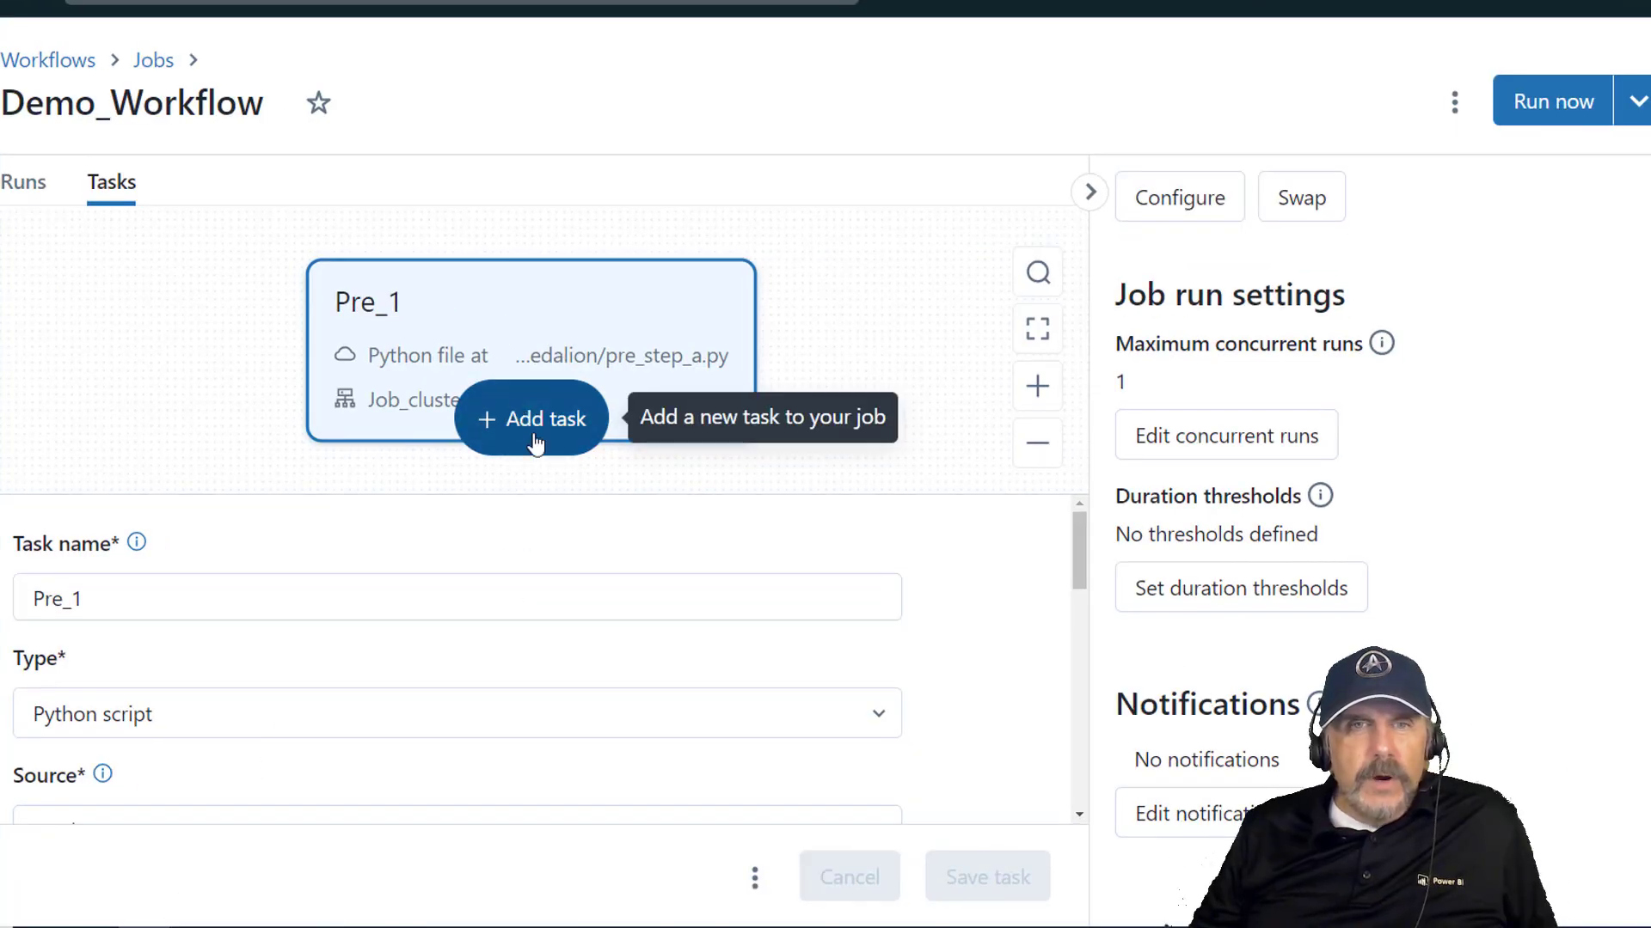
- Review the available task types and the form for a new Run Job task, then discard that task
click(535, 442)
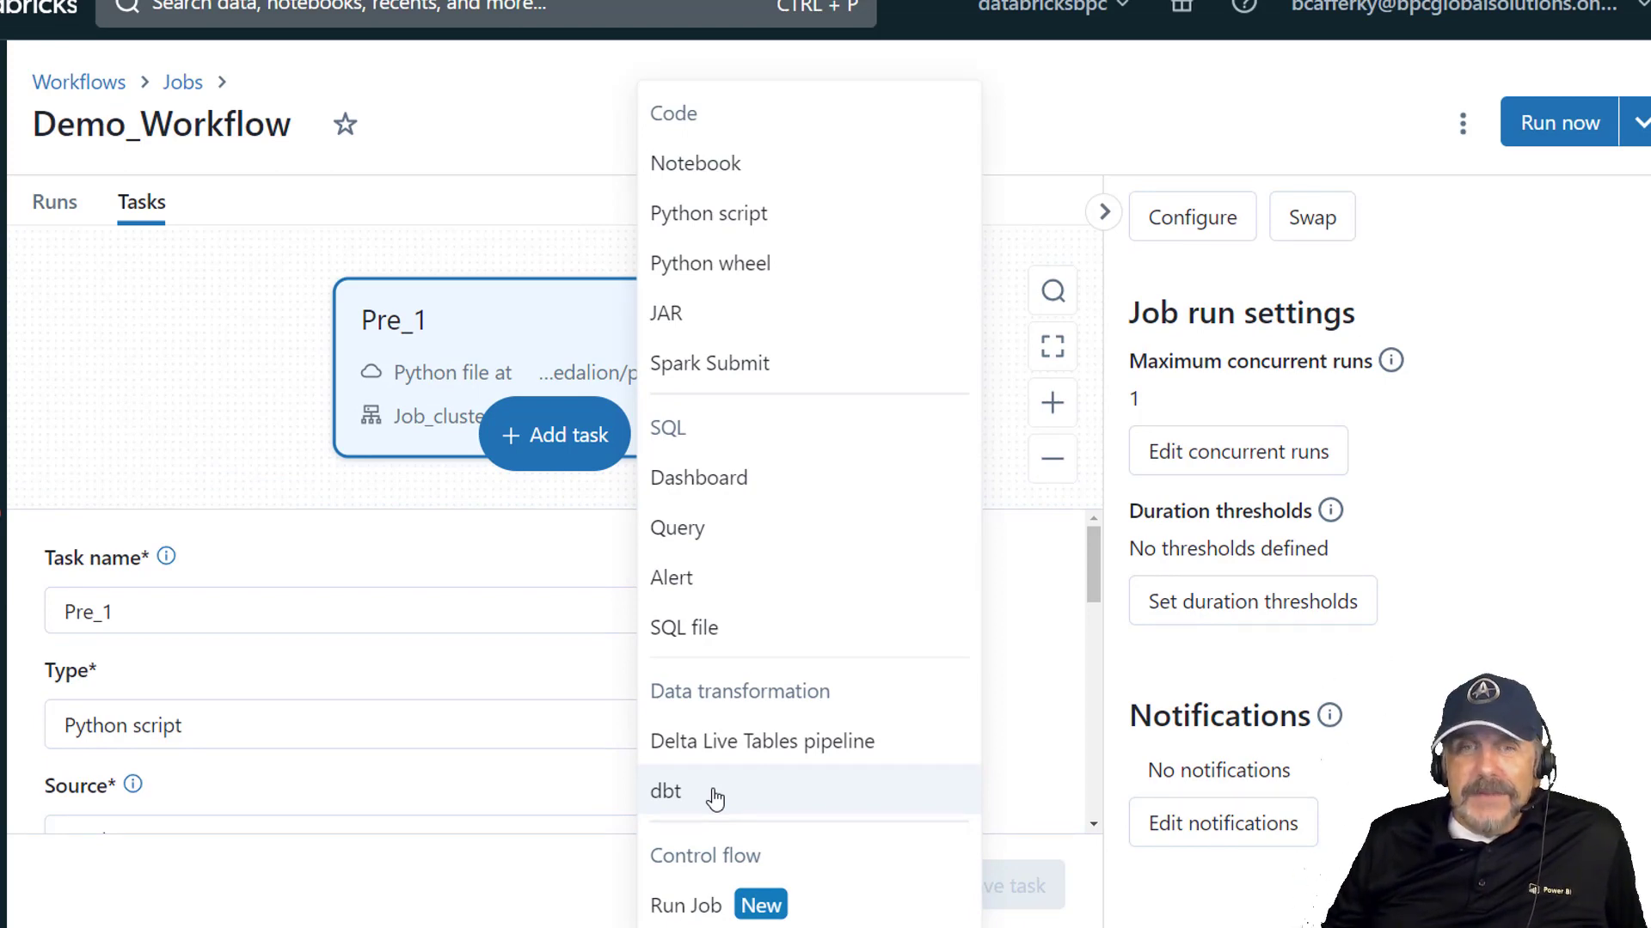
click(760, 909)
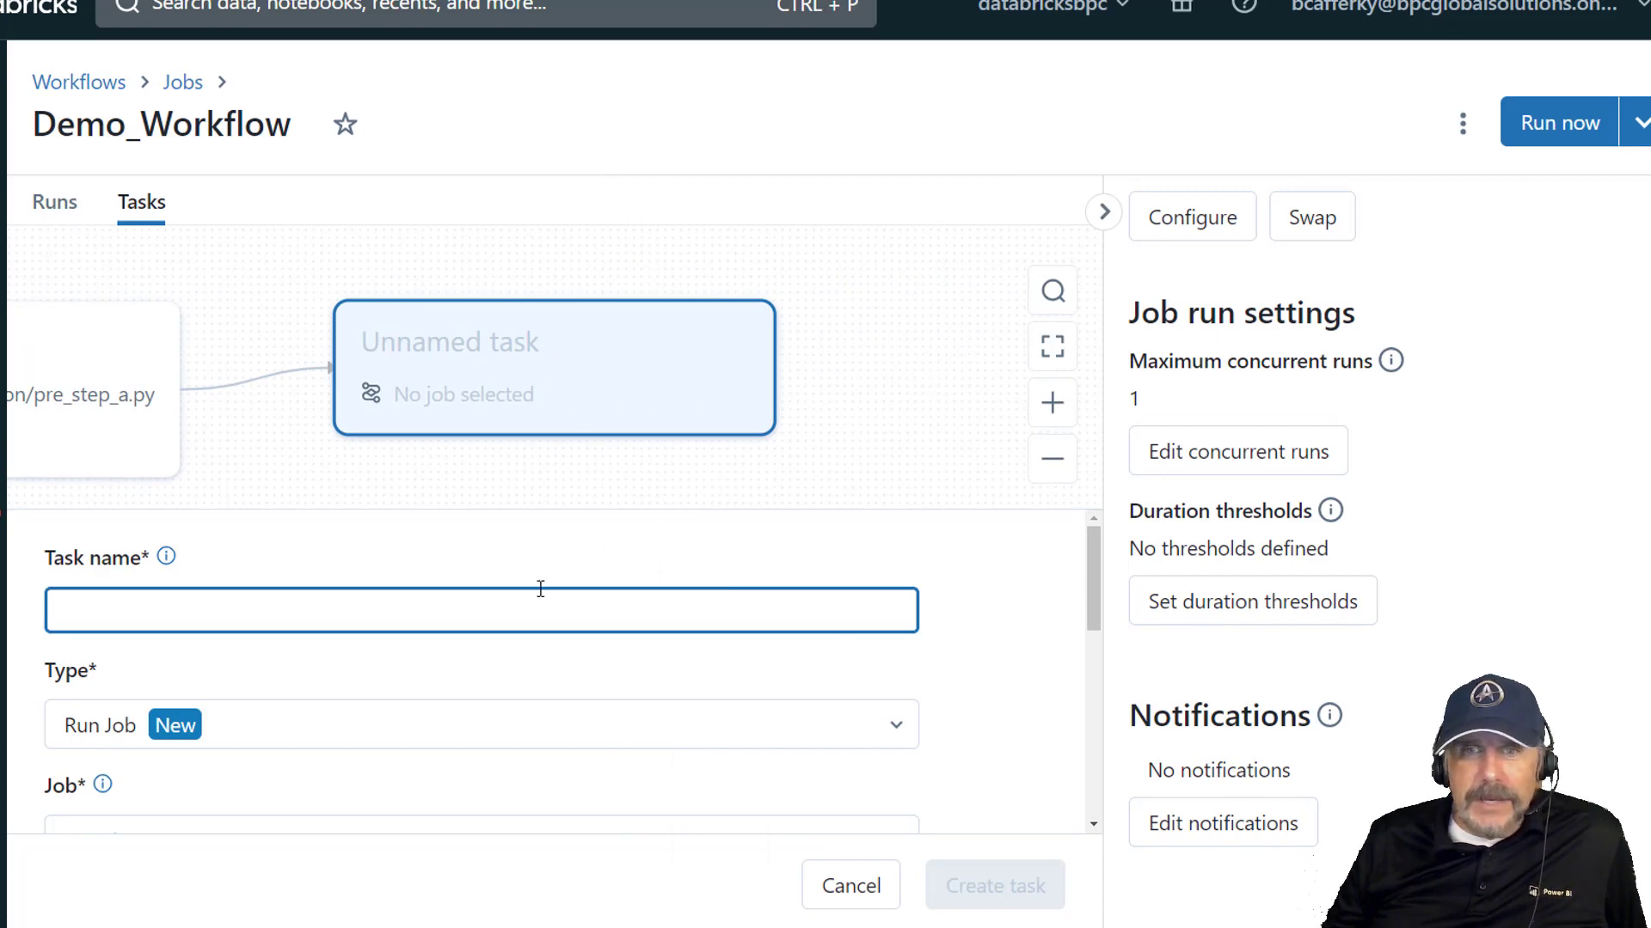
click(849, 877)
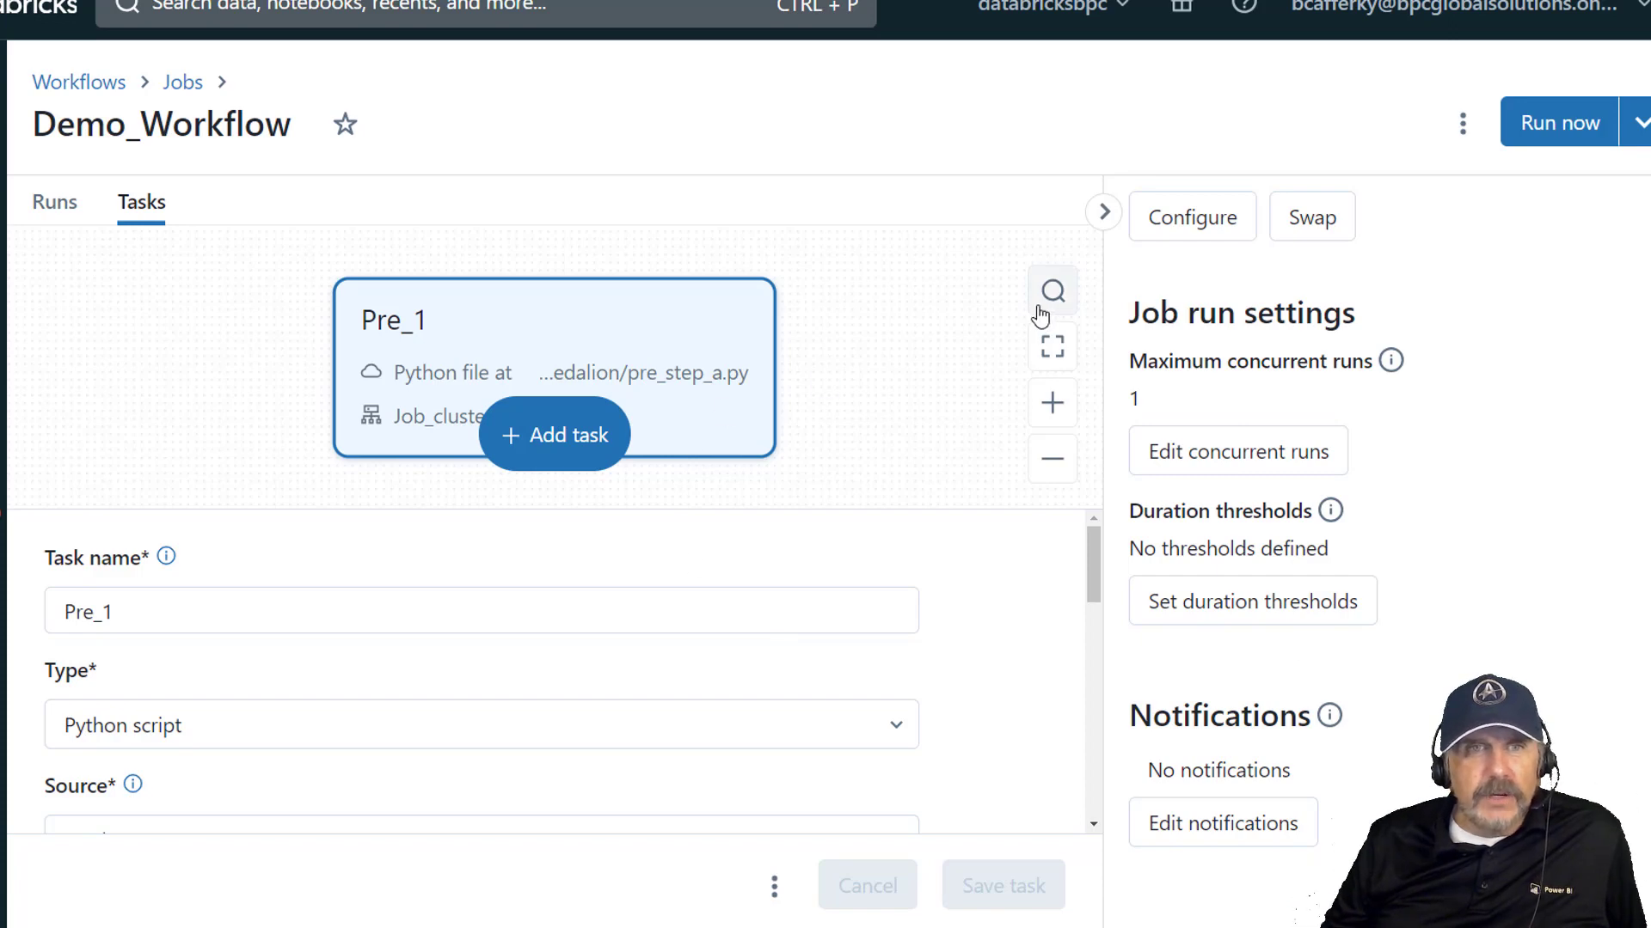
- Add a new Python script task named Pre_step_2 to the job
click(568, 446)
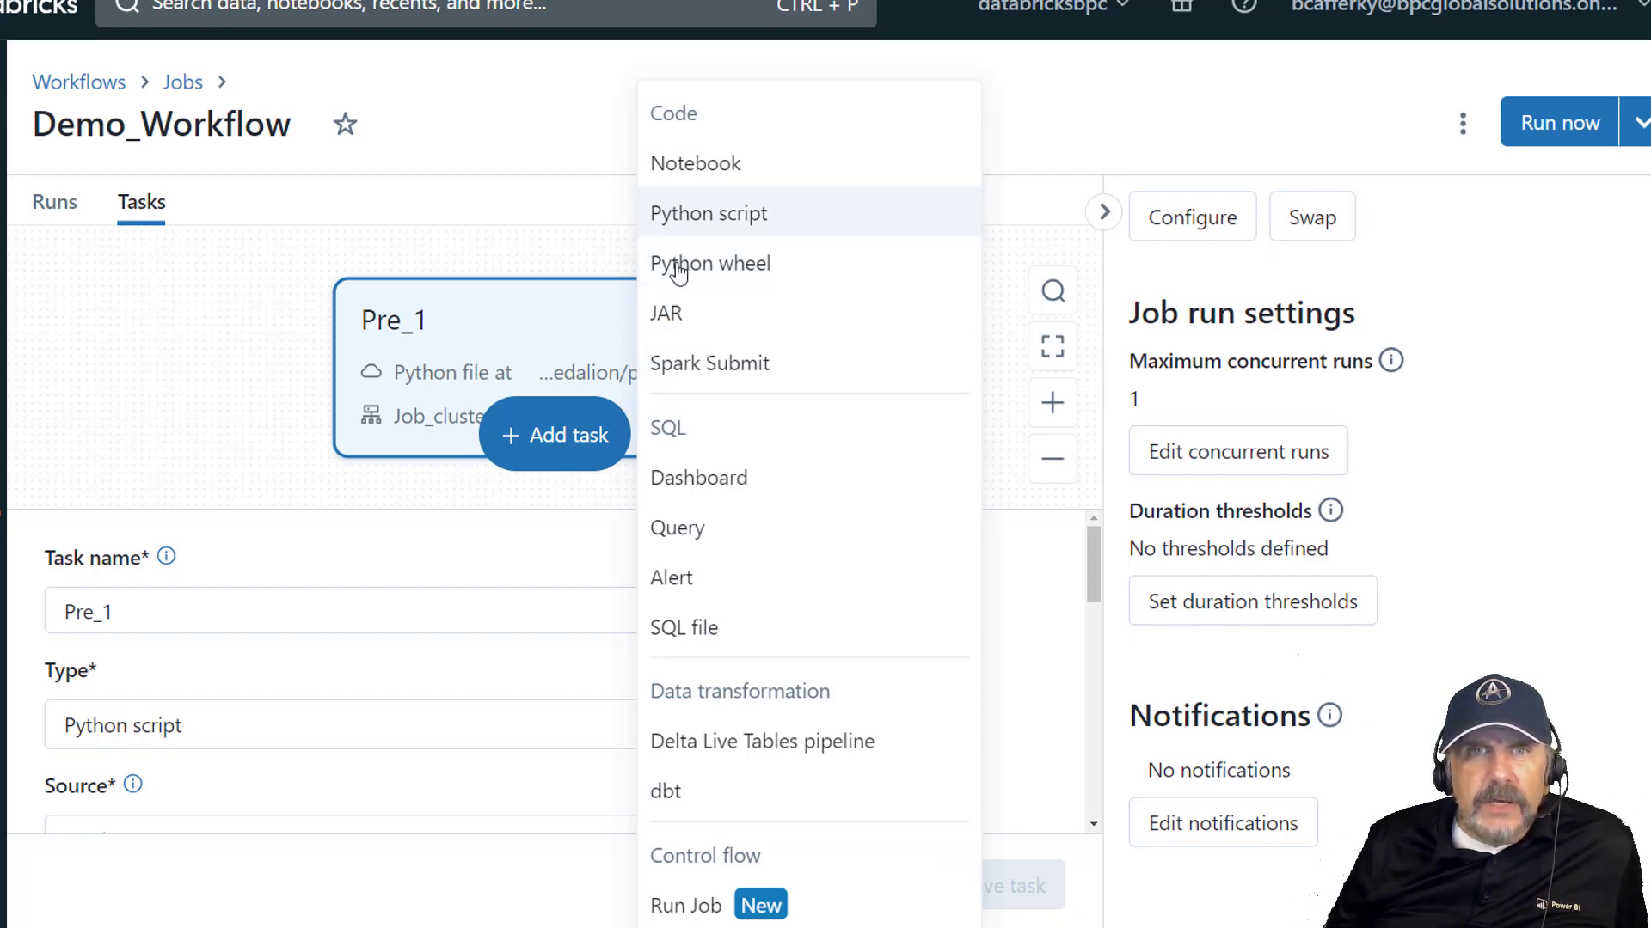
click(711, 214)
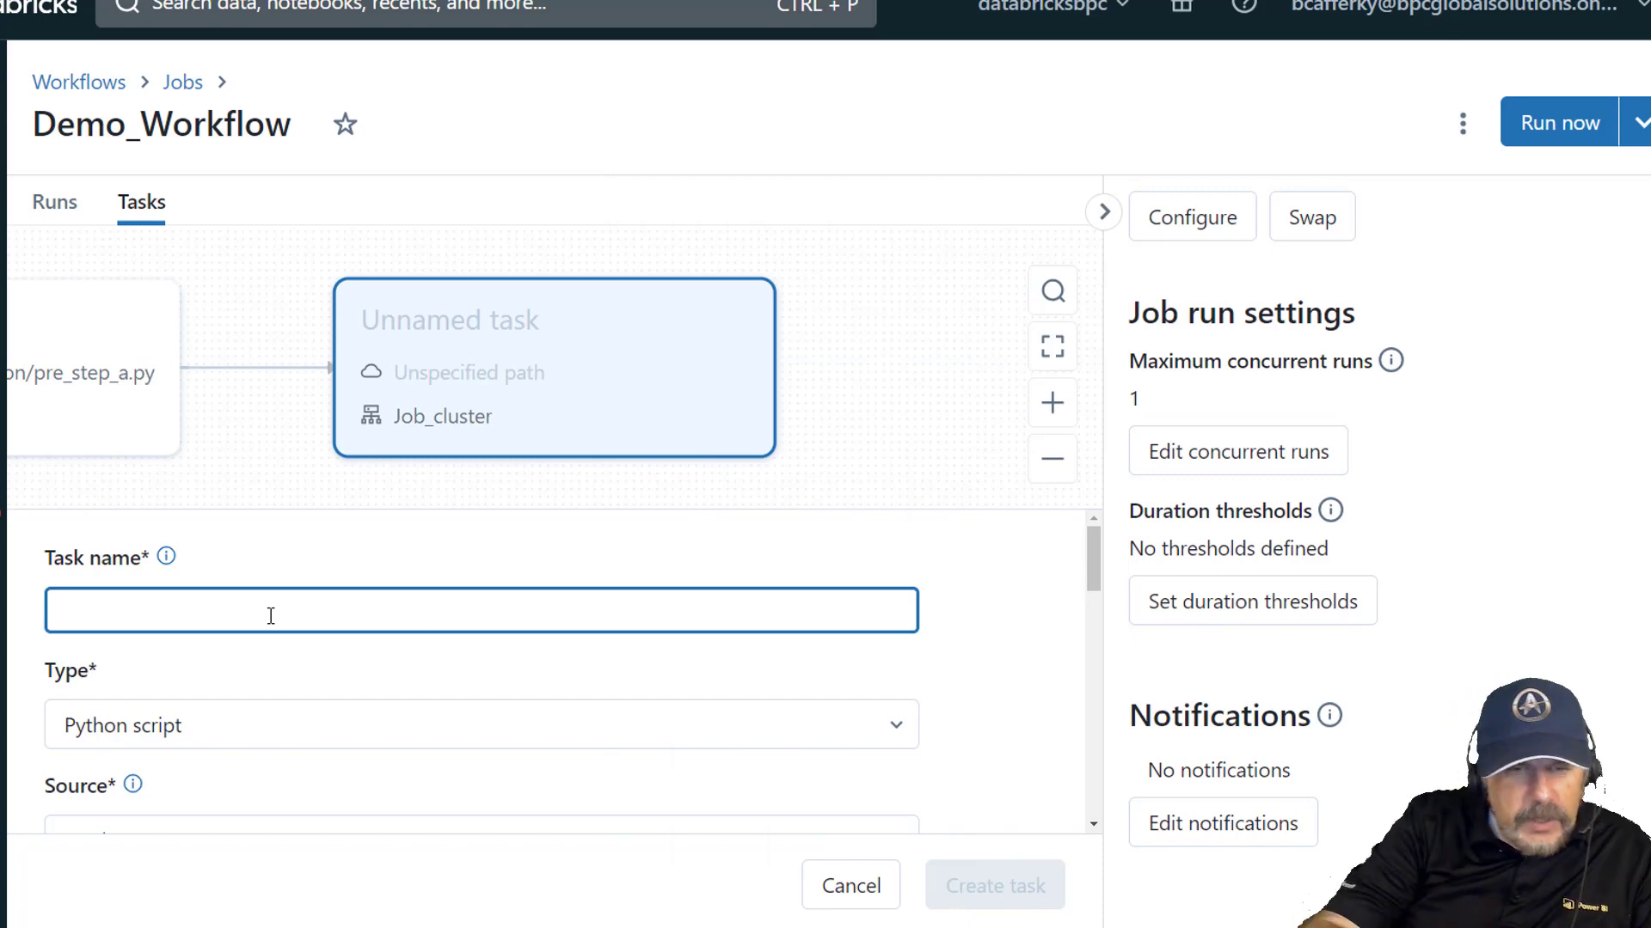
text(Pre_step_2)
- Set the Pre_step_2 task's workspace path to /YouTube/WorkFlowDemo/WorkflowDemoMedalion/pre_step_b.py
scroll(275, 615, down, 2)
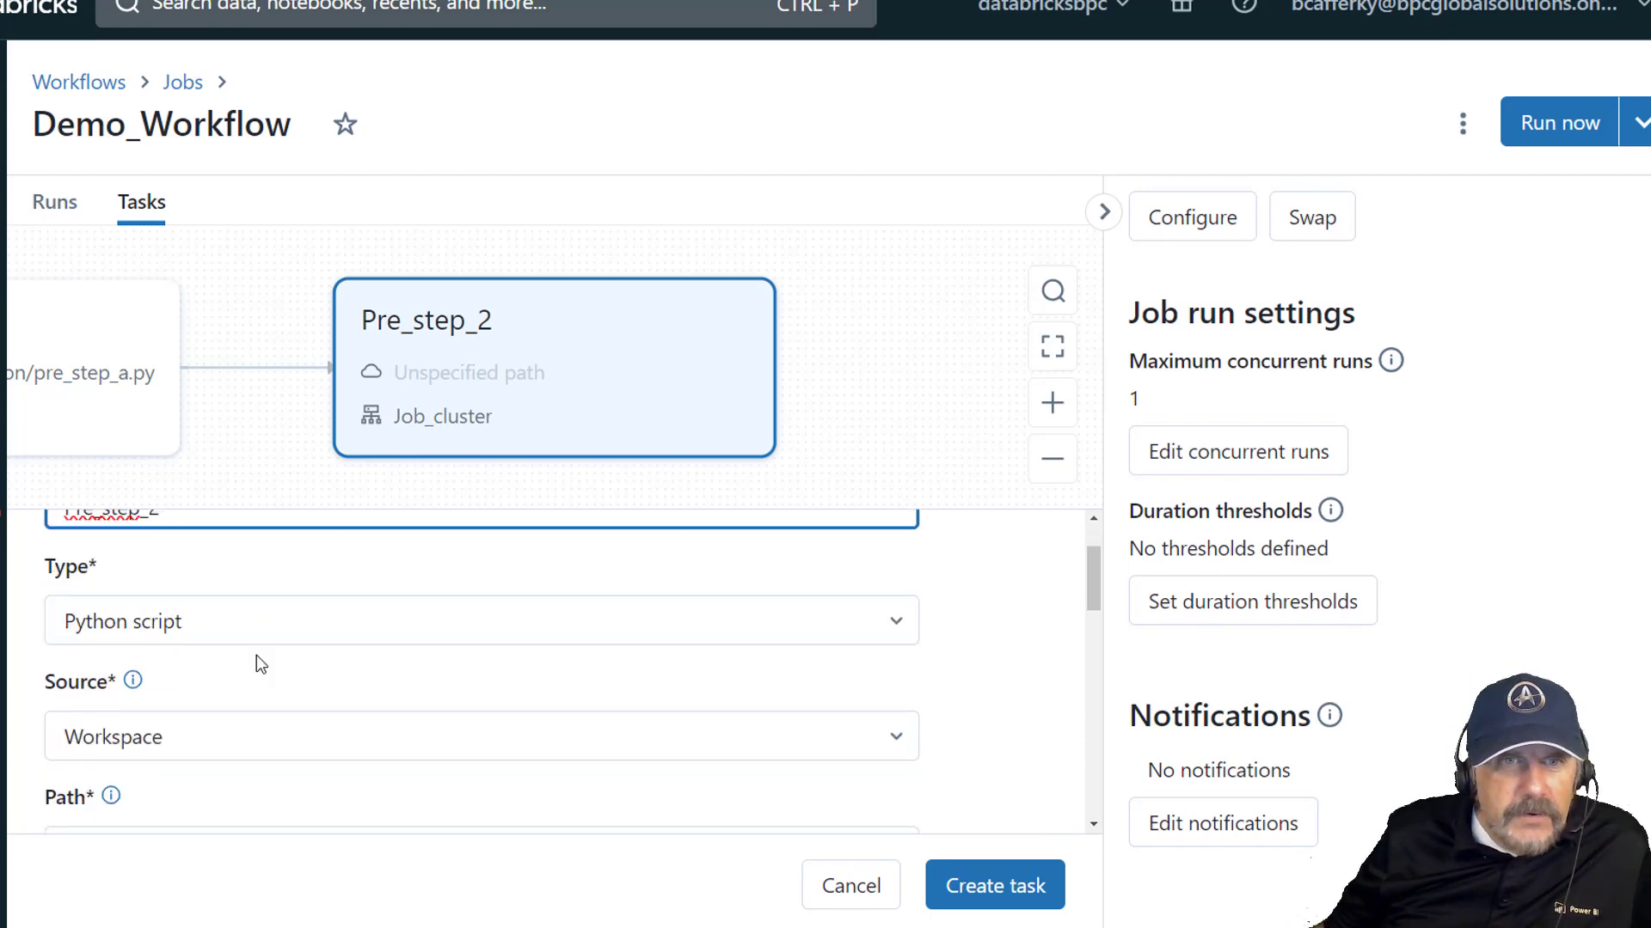
scroll(430, 737, down, 4)
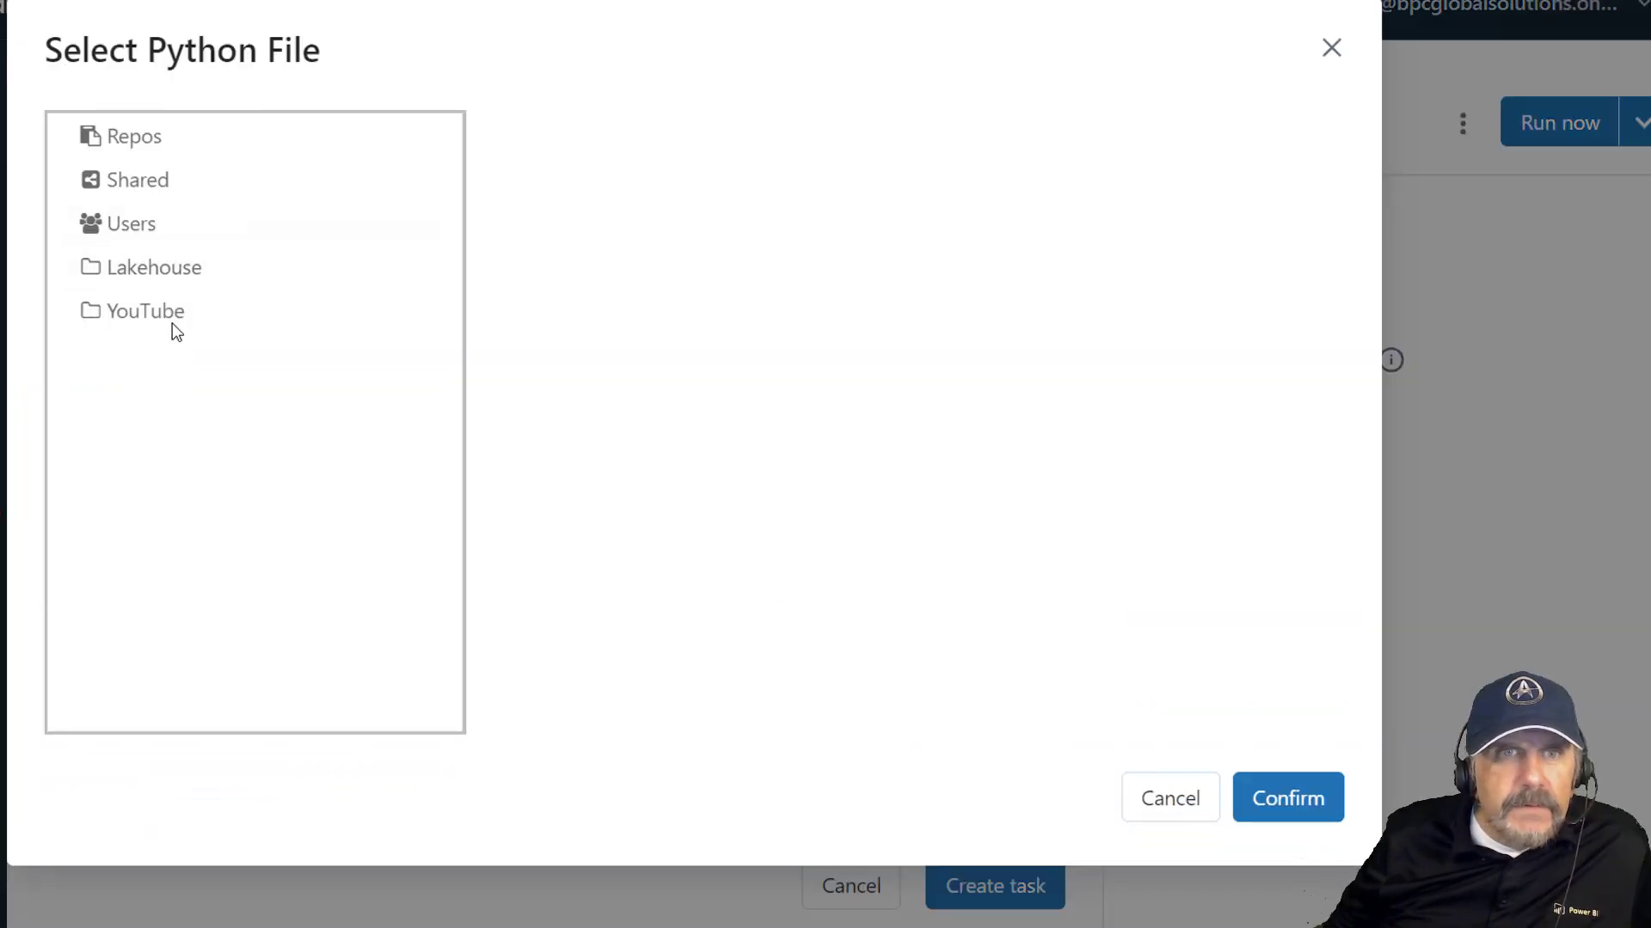
click(179, 311)
click(590, 136)
click(940, 136)
click(995, 177)
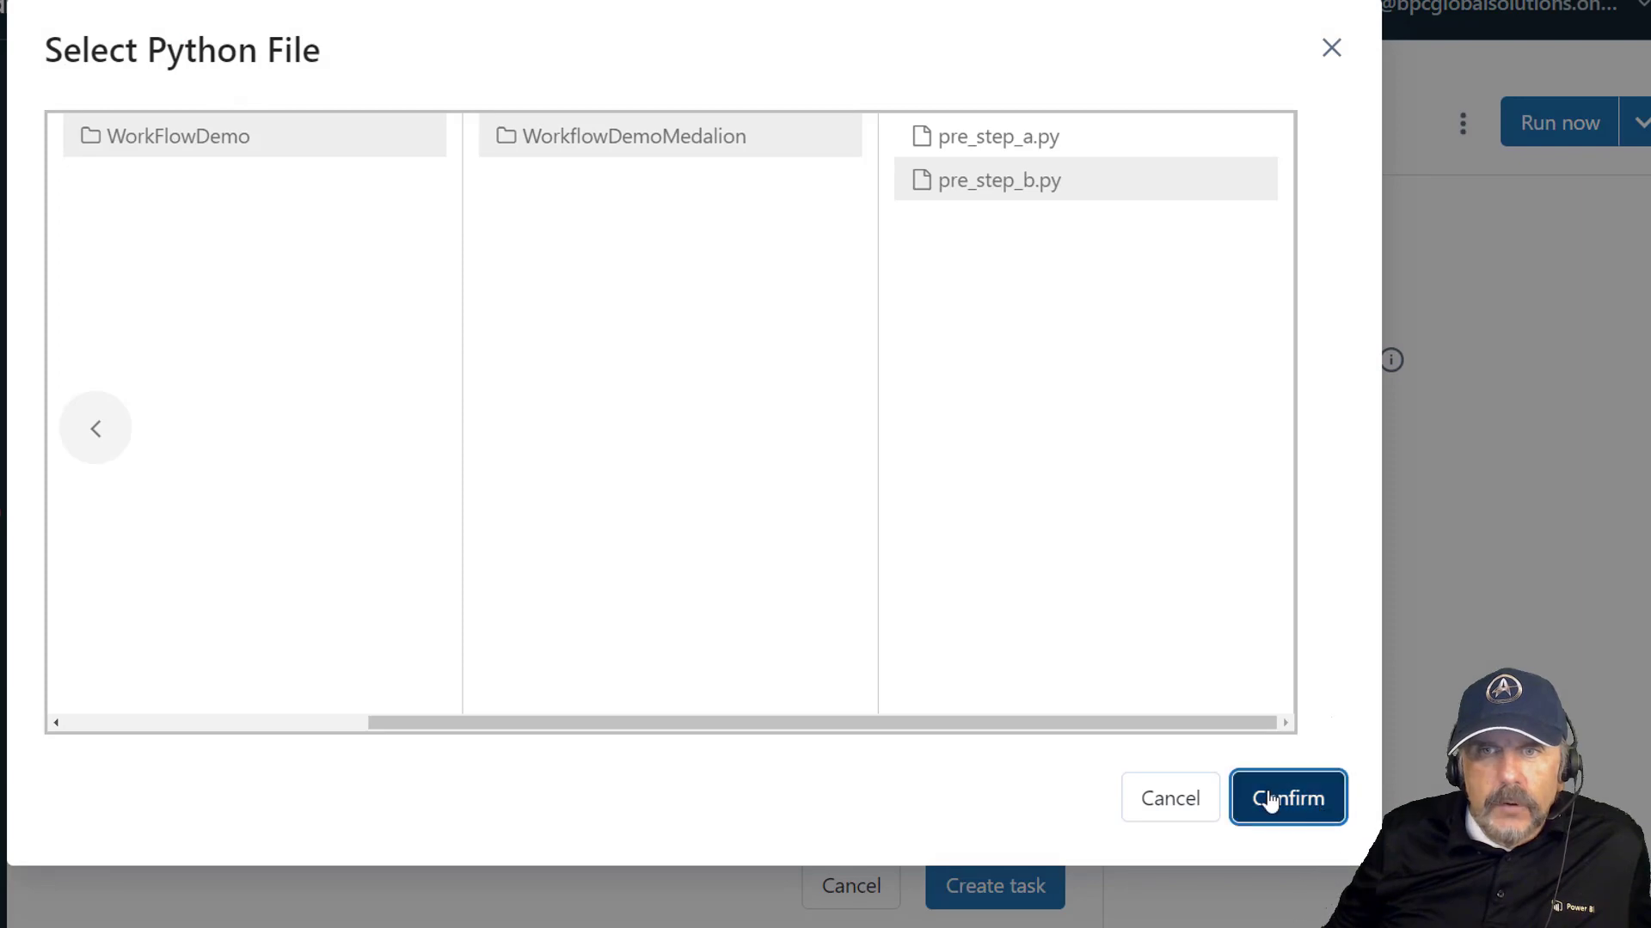
click(1281, 796)
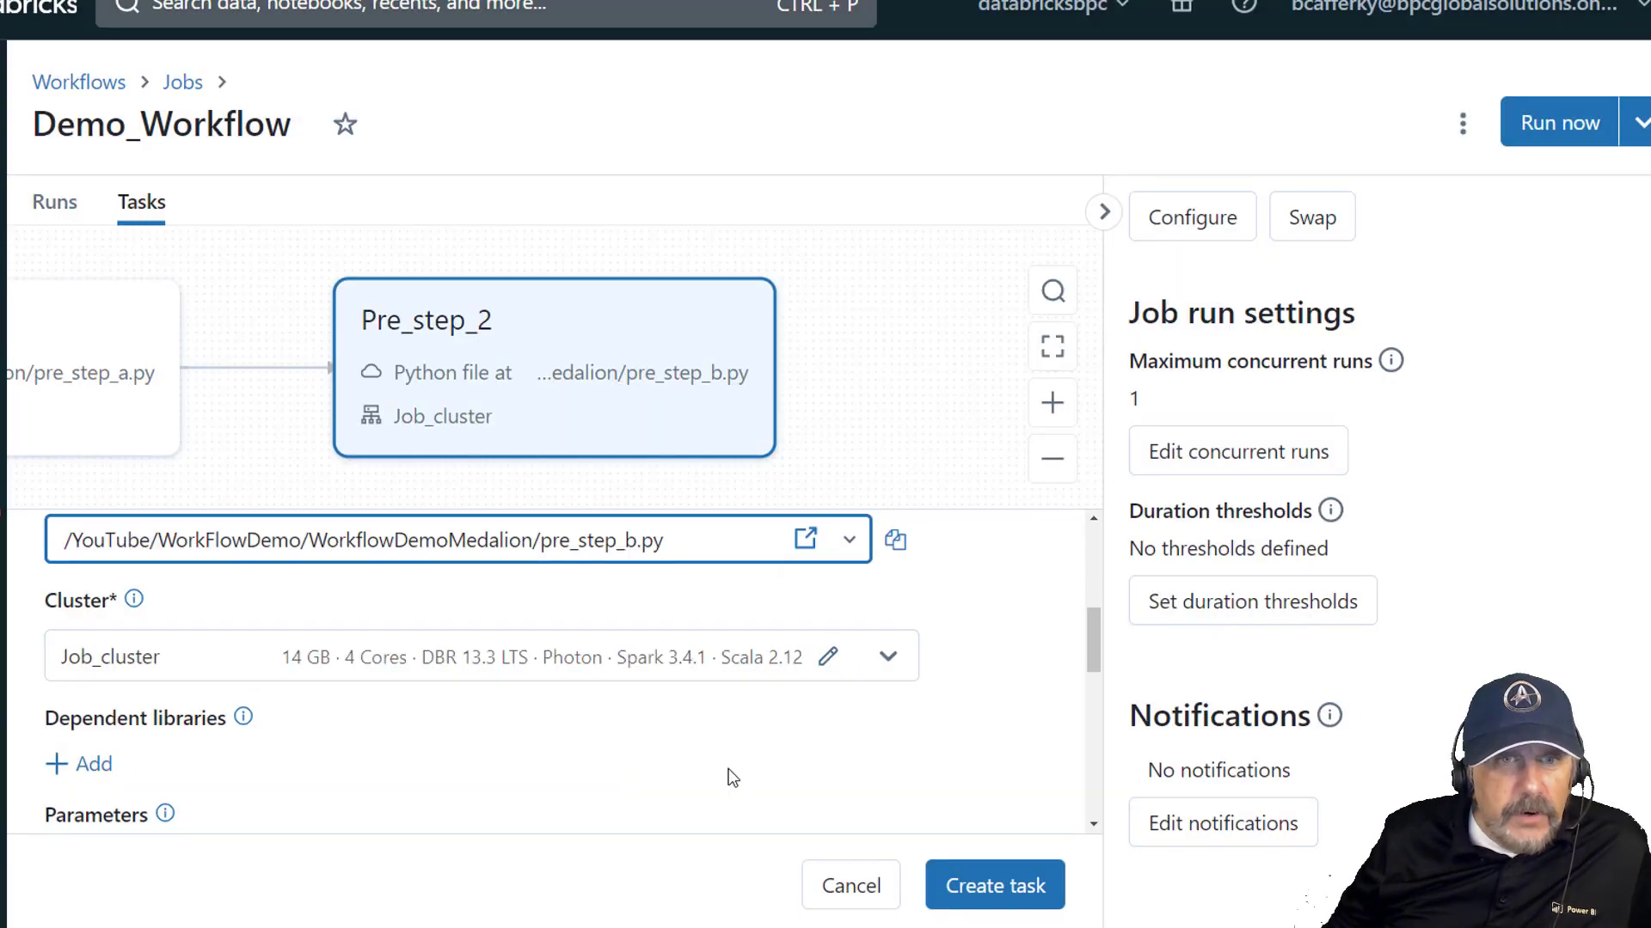
- Remove the Pre_1 dependency from the Pre_step_2 task, then create the task
scroll(729, 769, down, 2)
scroll(729, 768, up, 2)
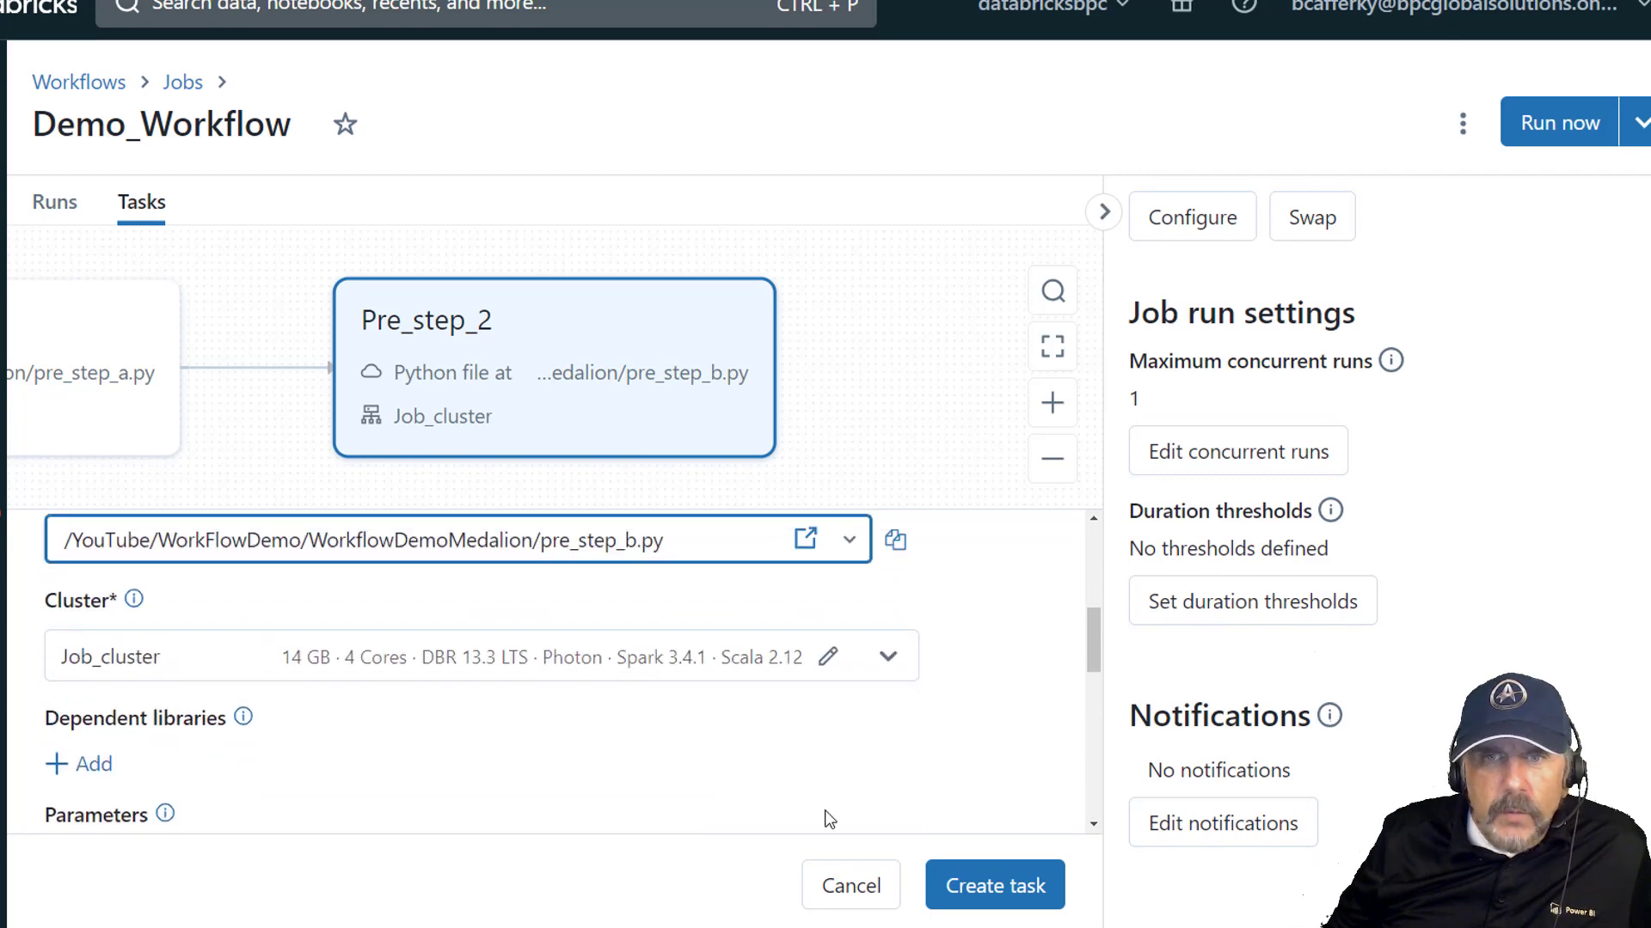
scroll(615, 644, up, 2)
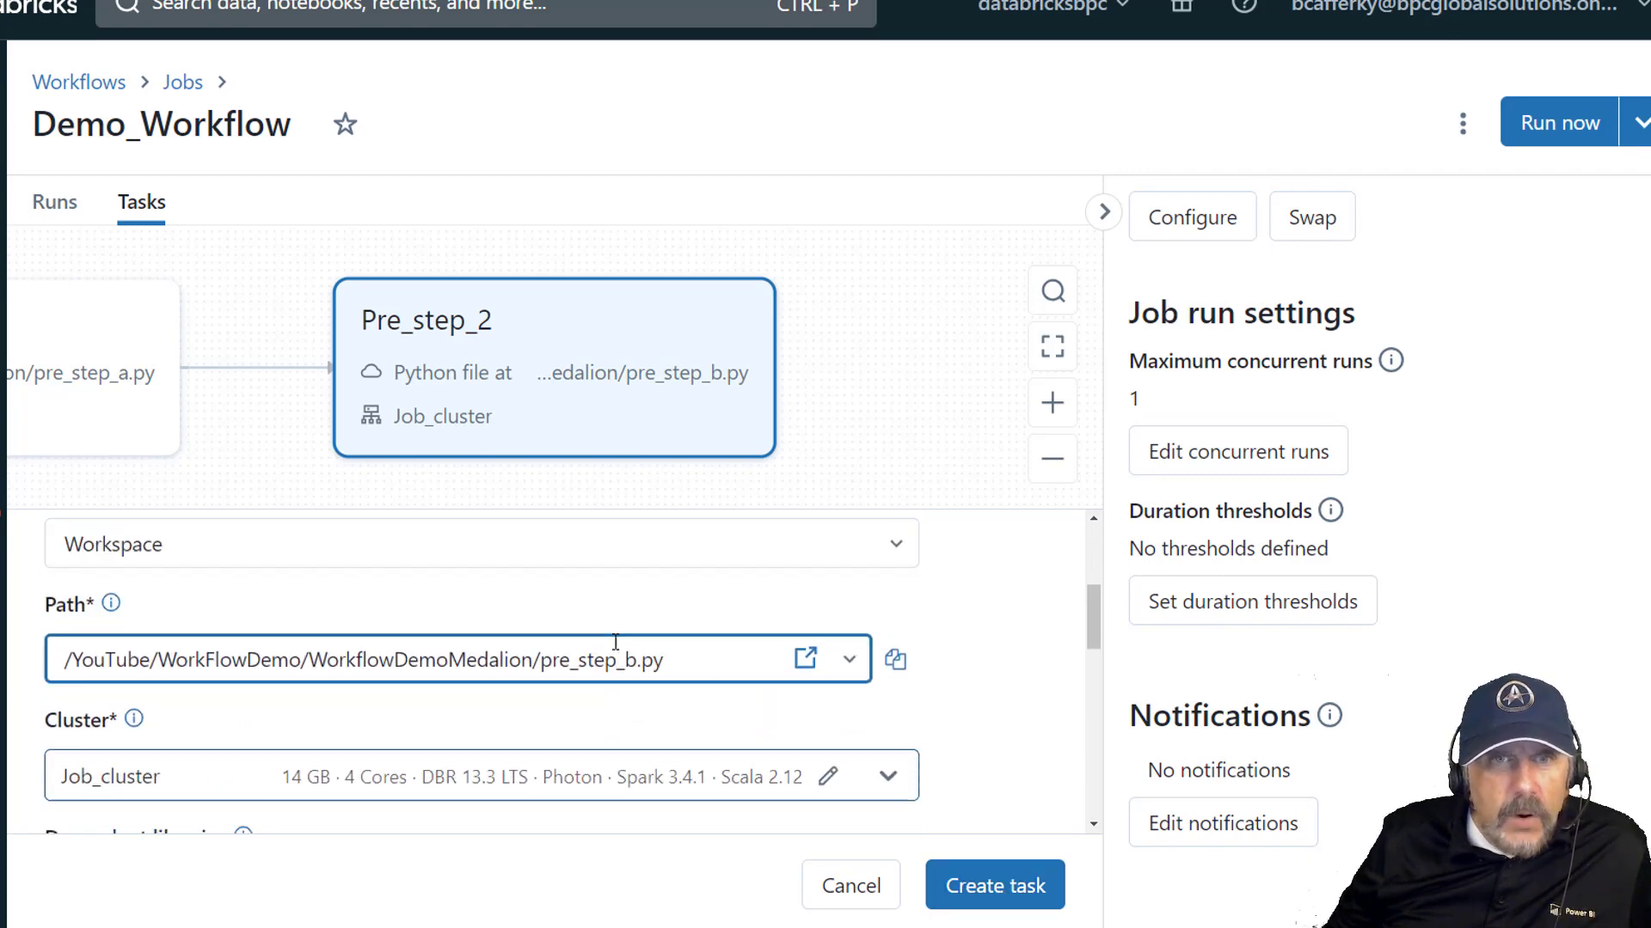
scroll(615, 651, up, 2)
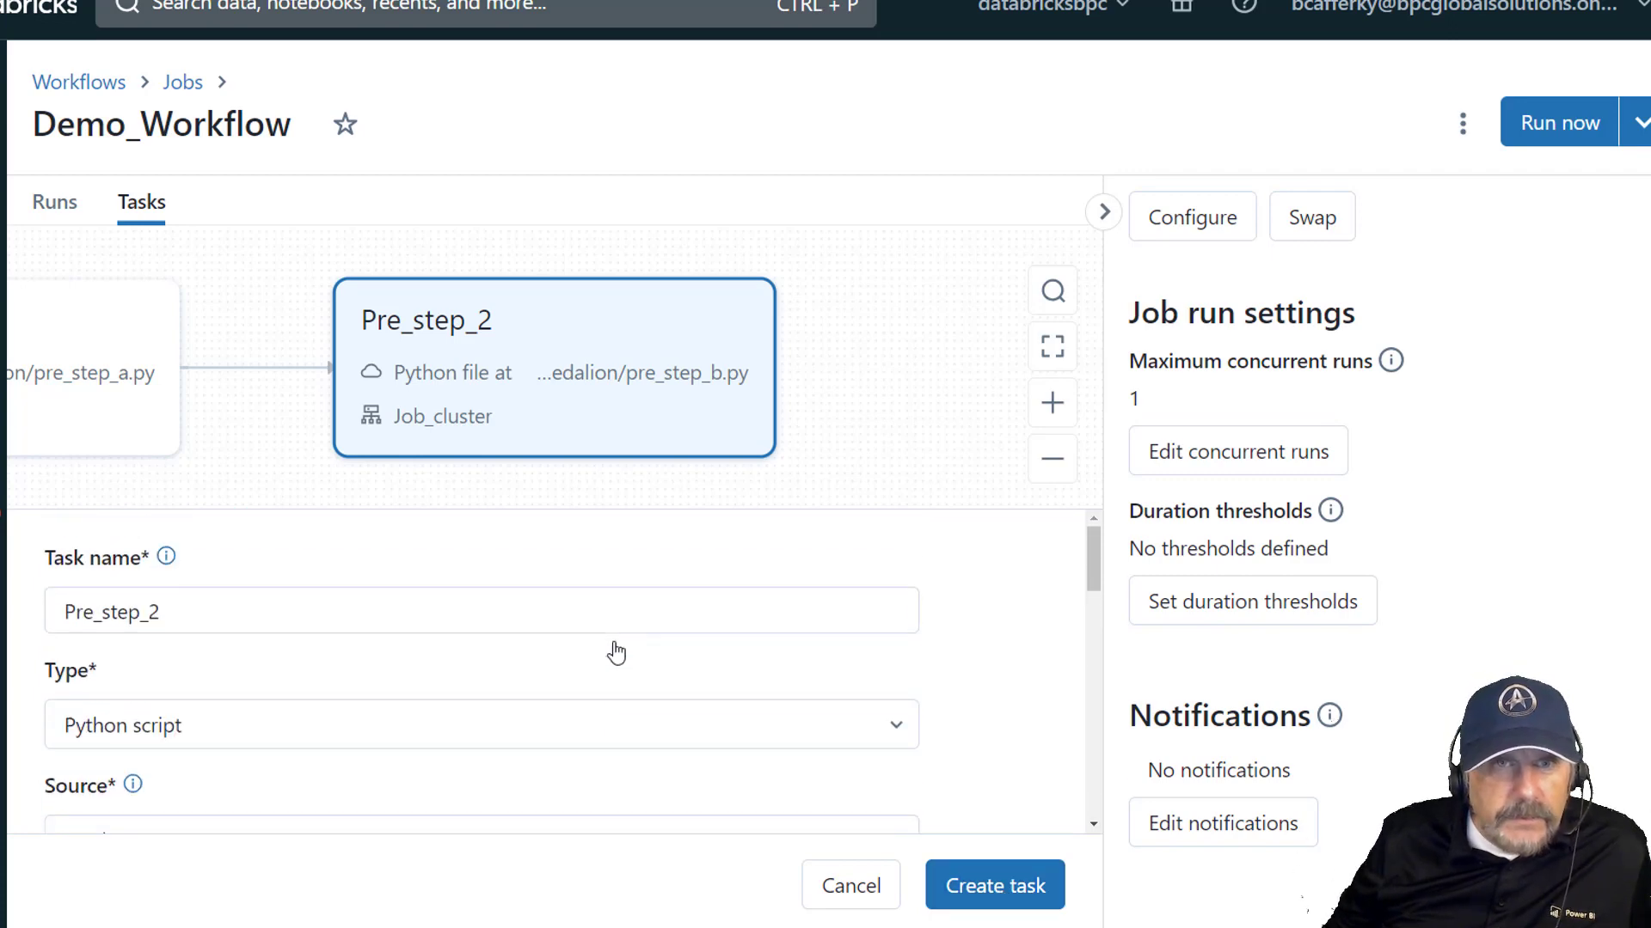
scroll(612, 652, down, 10)
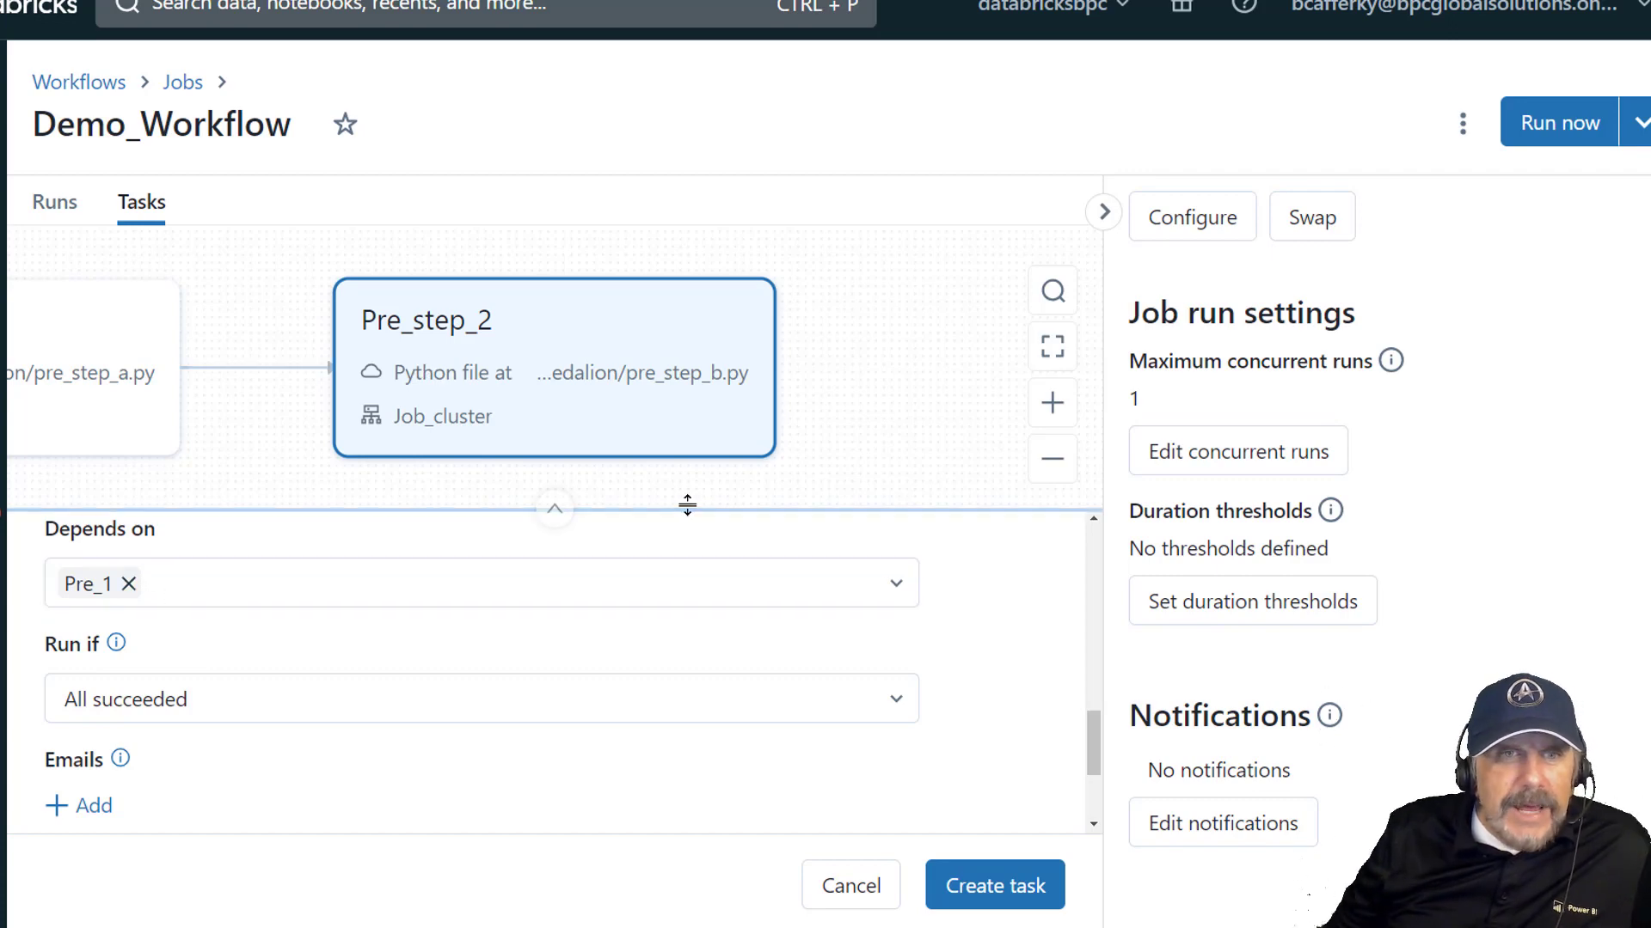
click(129, 585)
click(425, 432)
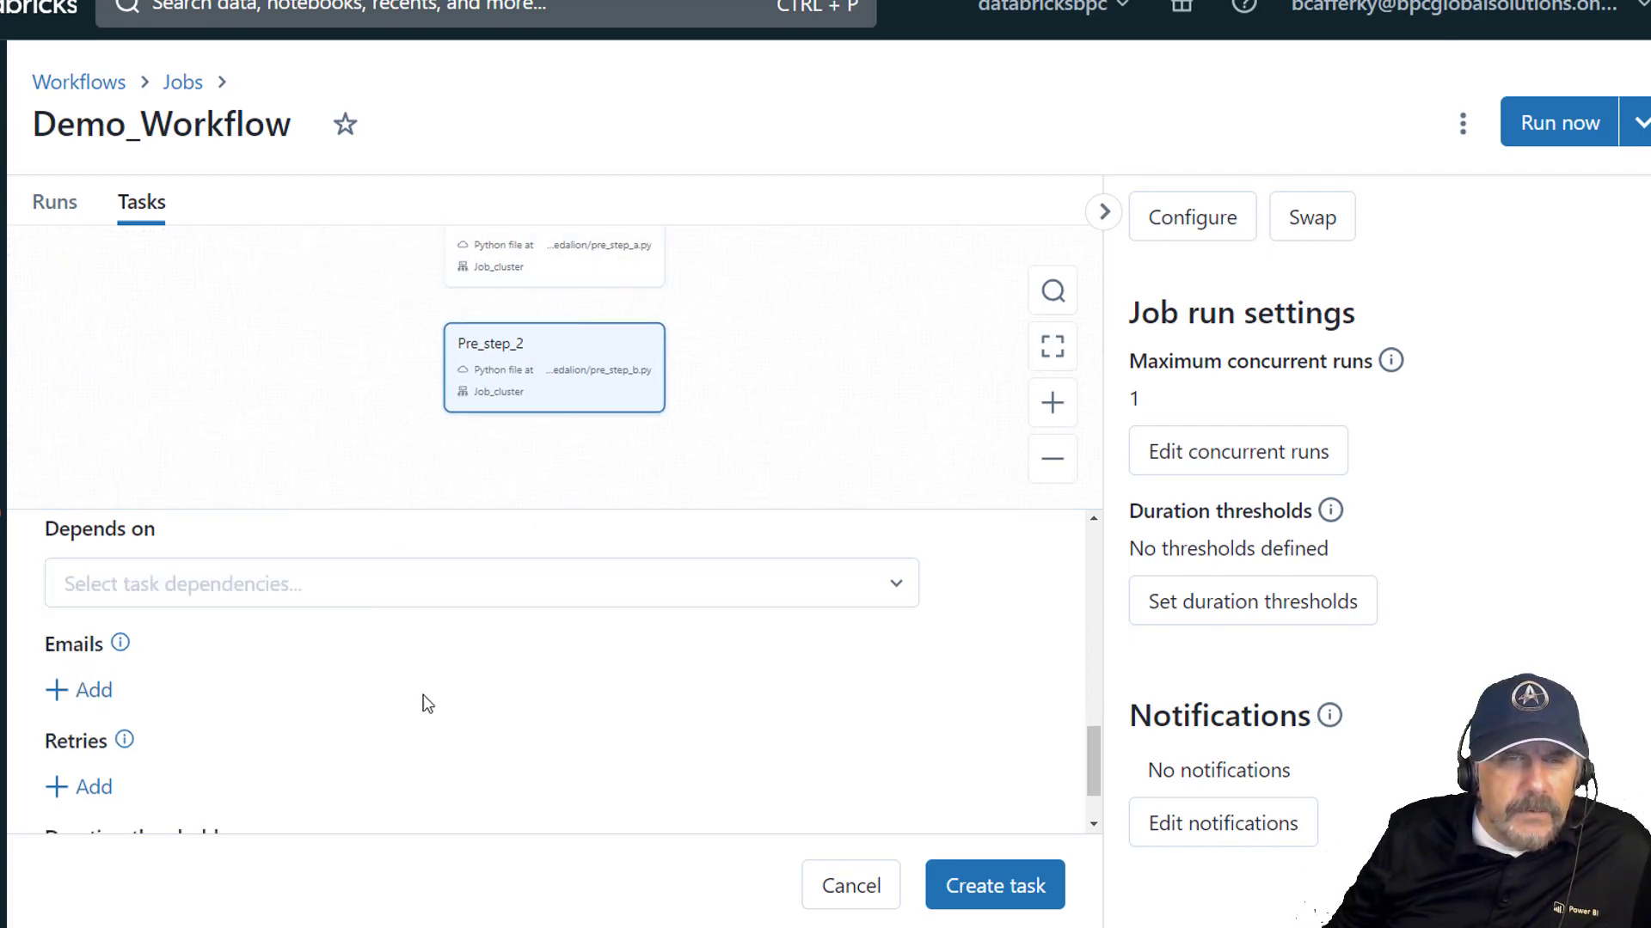
scroll(417, 696, down, 1)
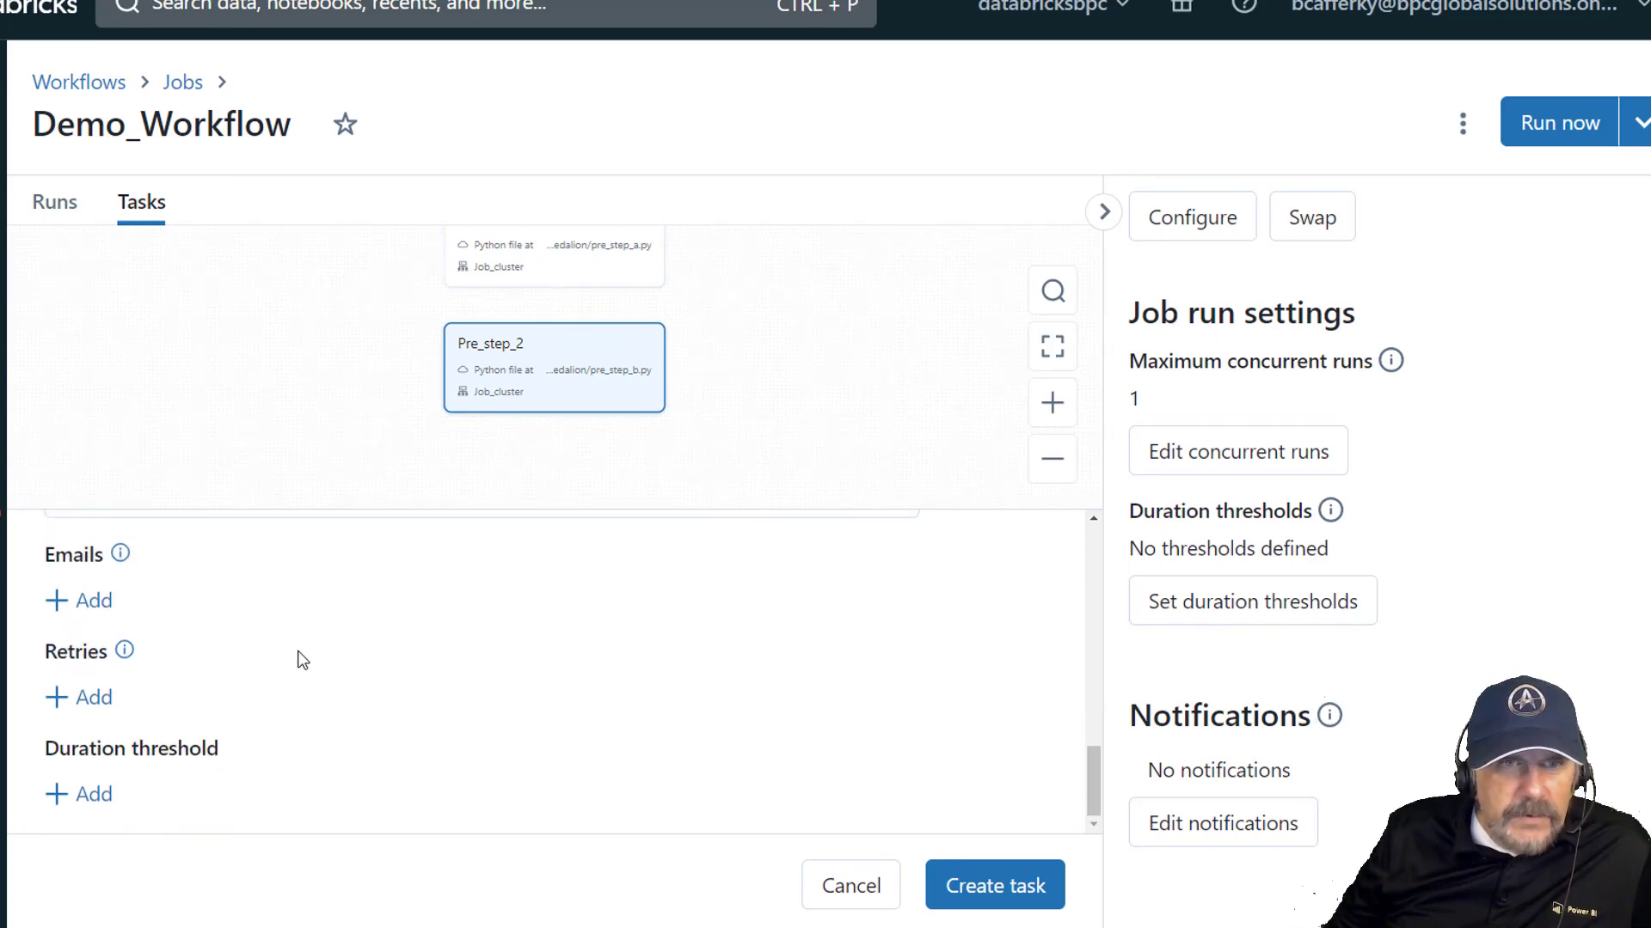
click(997, 887)
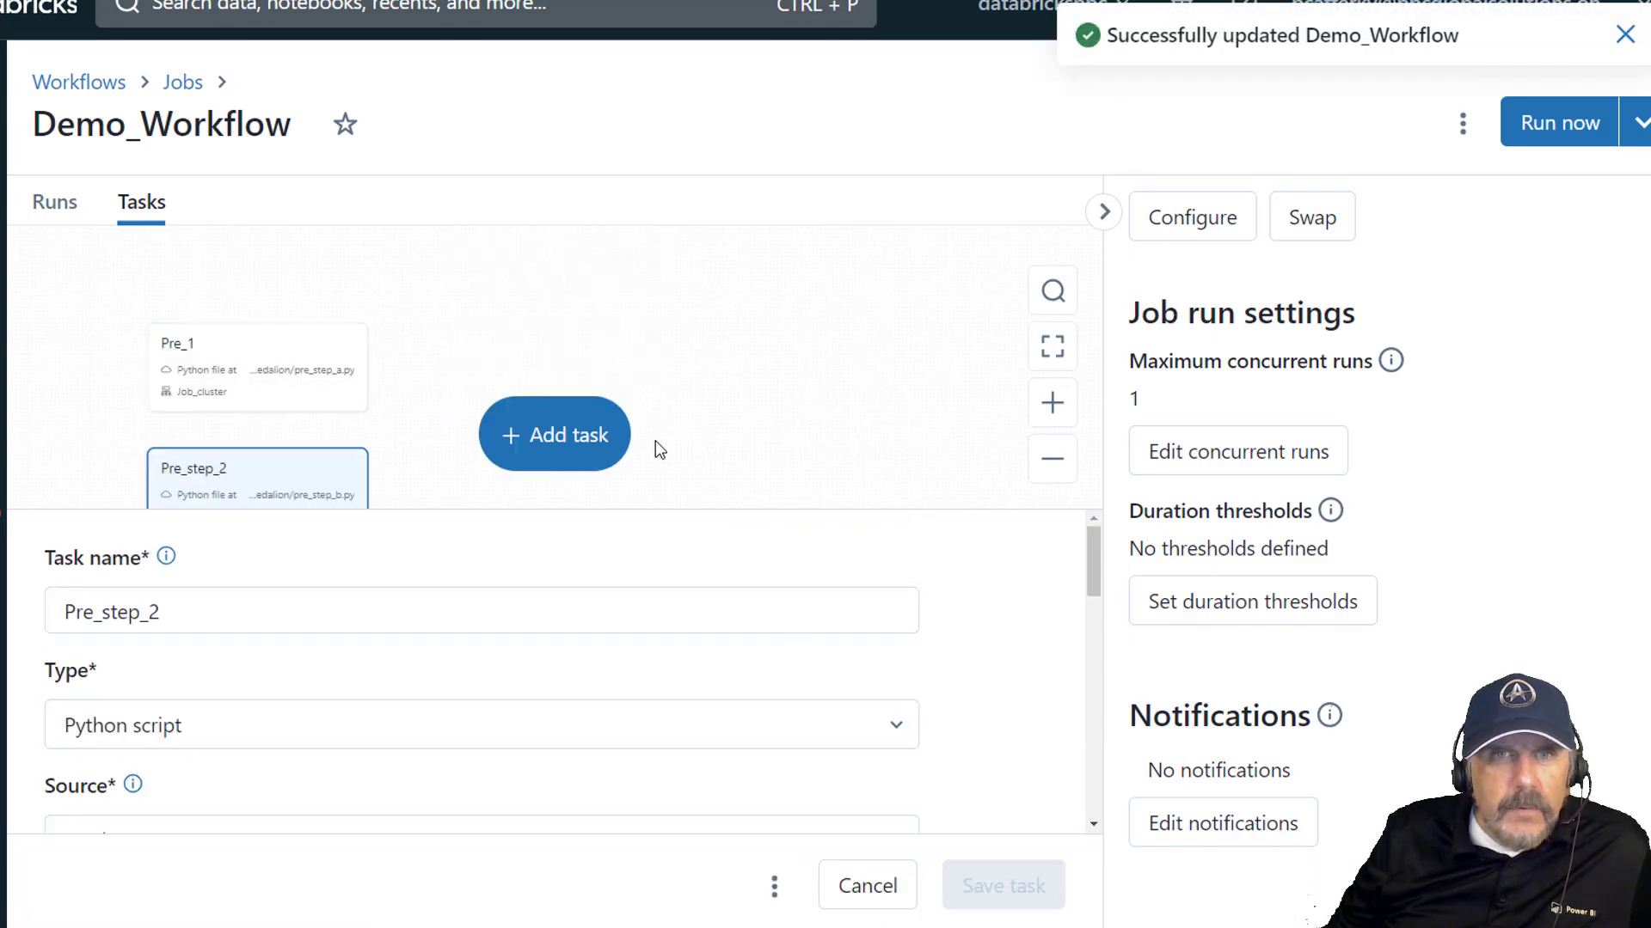
- Add a new Notebook task named Load_Raw following Pre_step_2
click(564, 437)
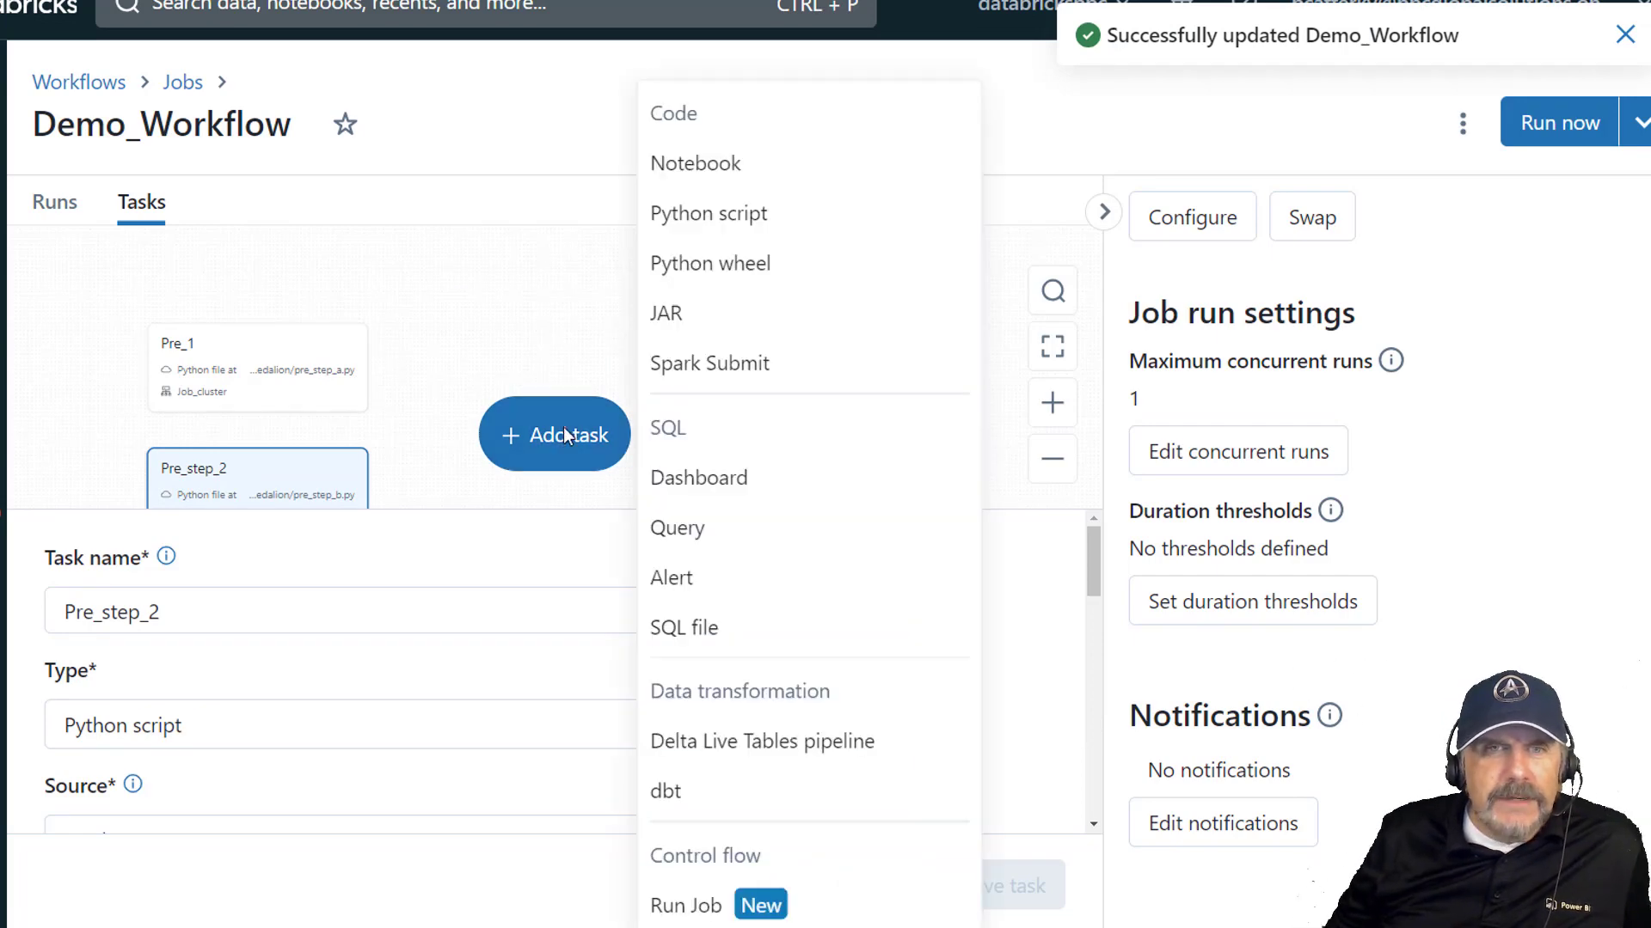
click(688, 164)
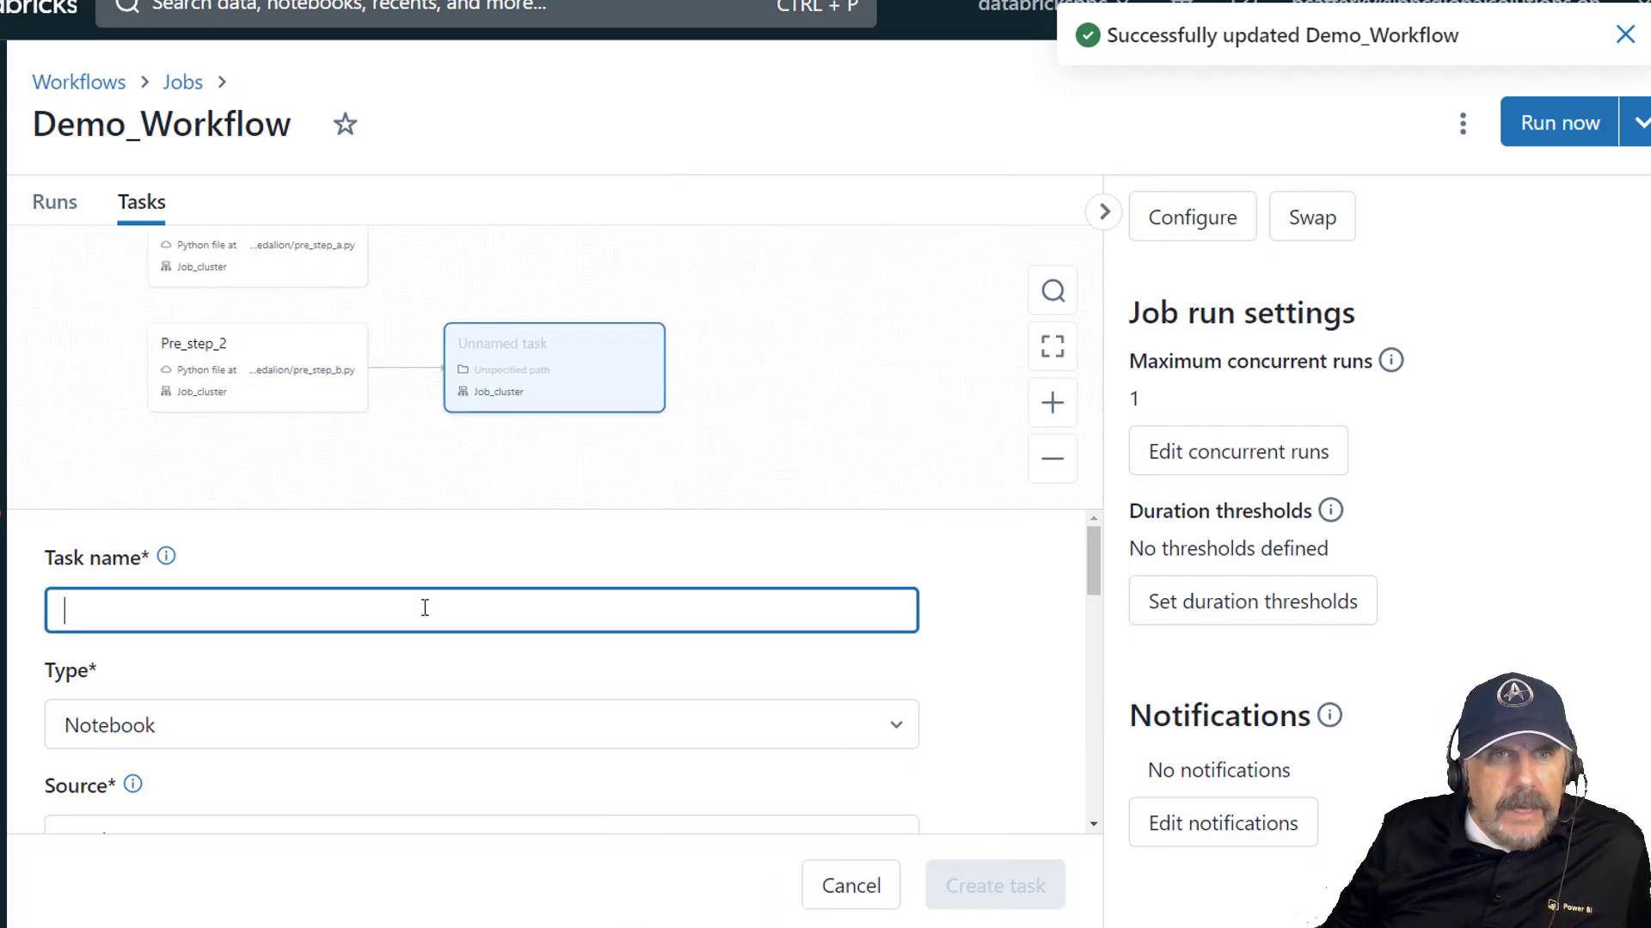
text(Load_Raw)
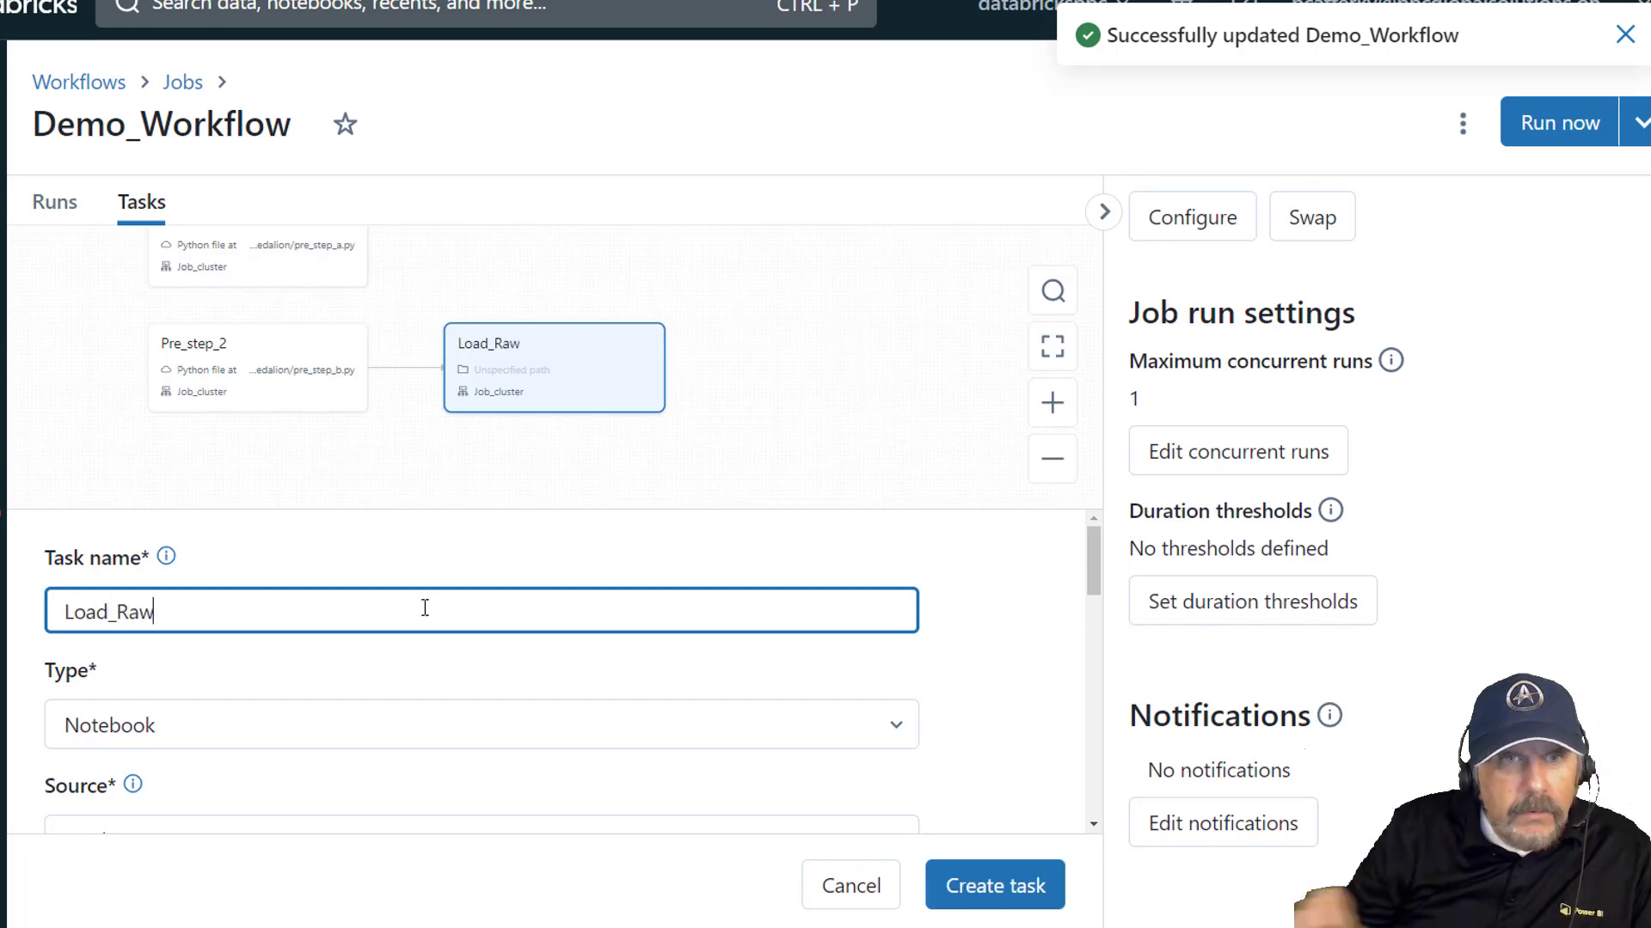
- Set the Load_Raw task's workspace path to the WorkFlowNotebook01_LoadToRaw notebook in YouTube/WorkFlowDemo/WorkflowDemoMedalion
scroll(413, 757, down, 5)
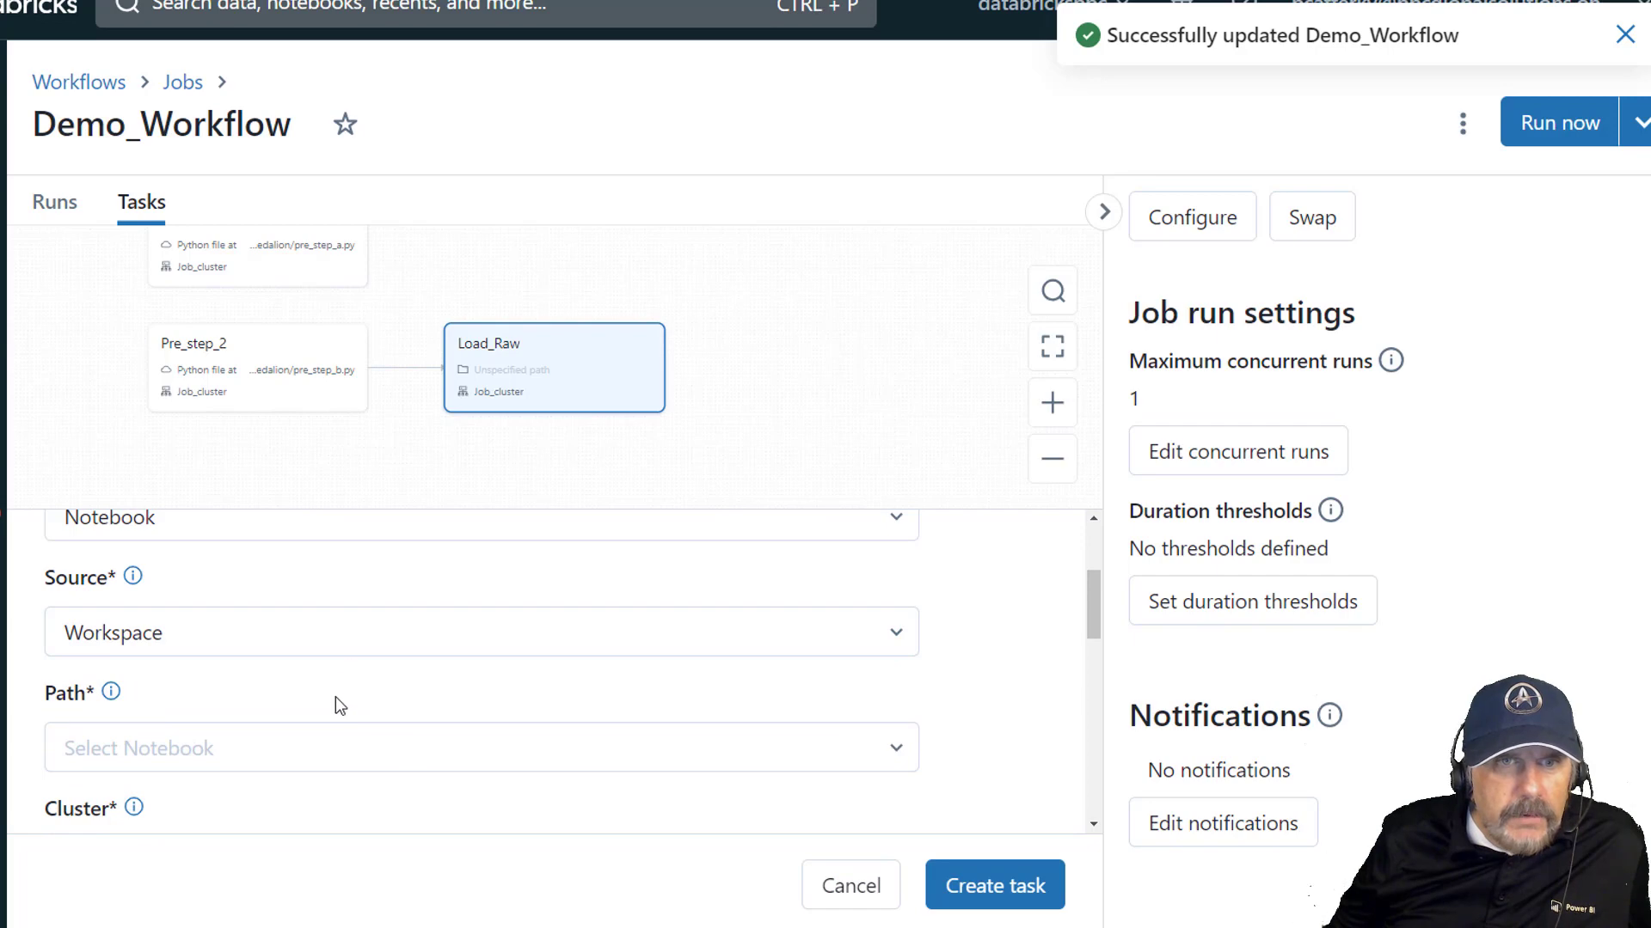
scroll(357, 689, up, 2)
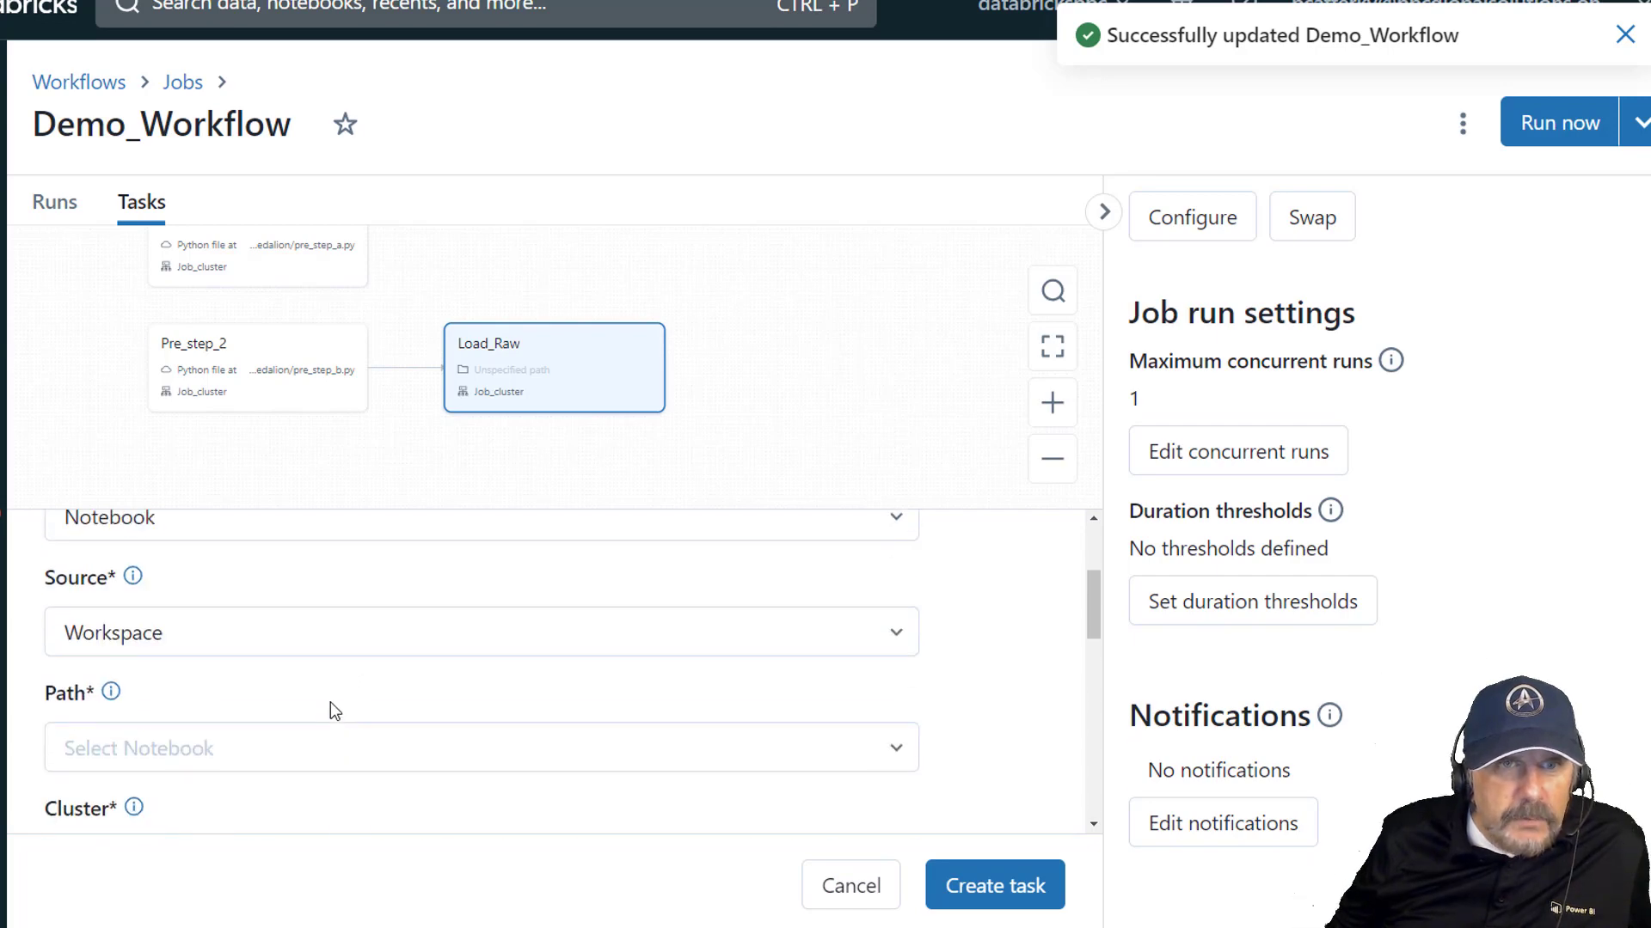
click(331, 654)
click(275, 699)
scroll(258, 714, down, 2)
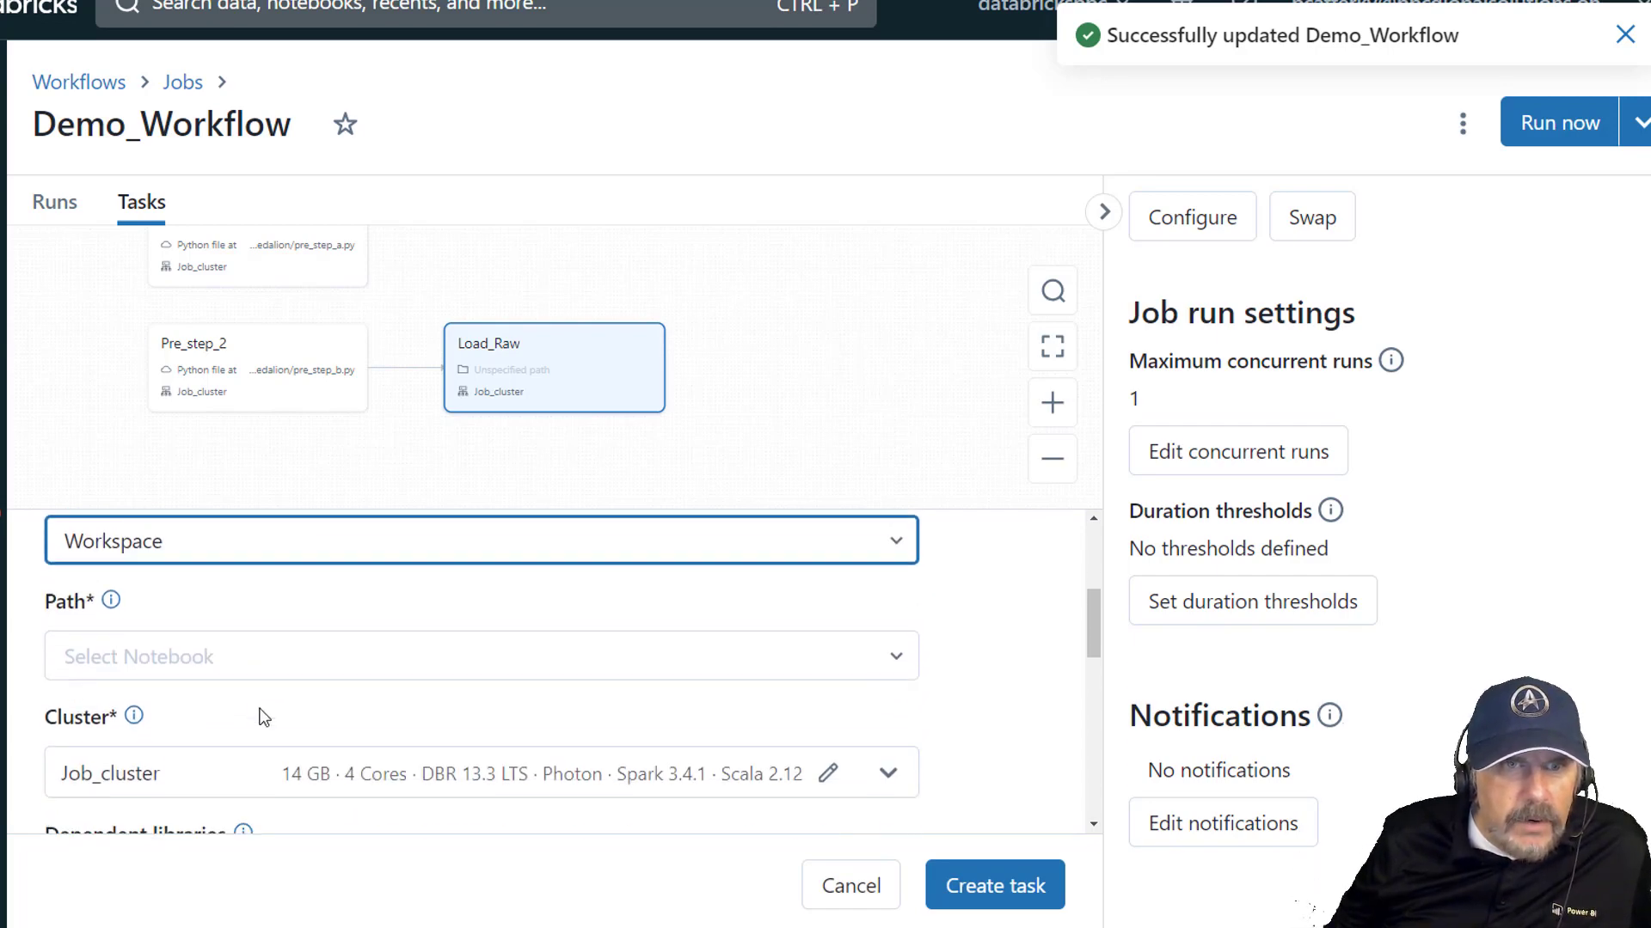
click(288, 657)
click(210, 318)
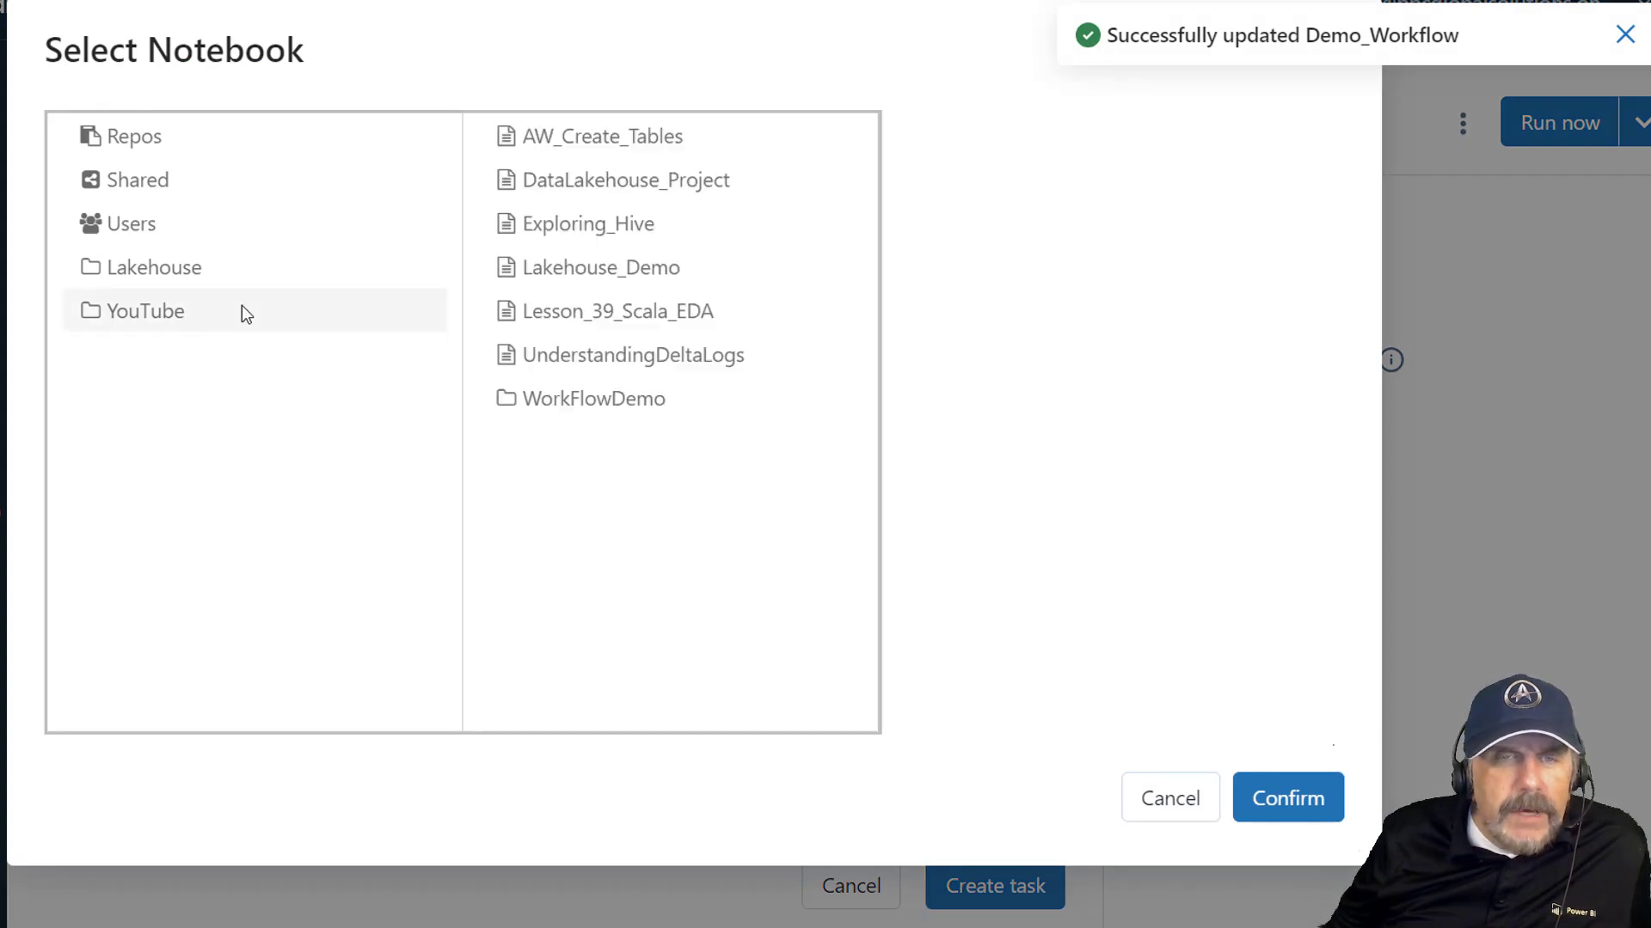
click(1092, 157)
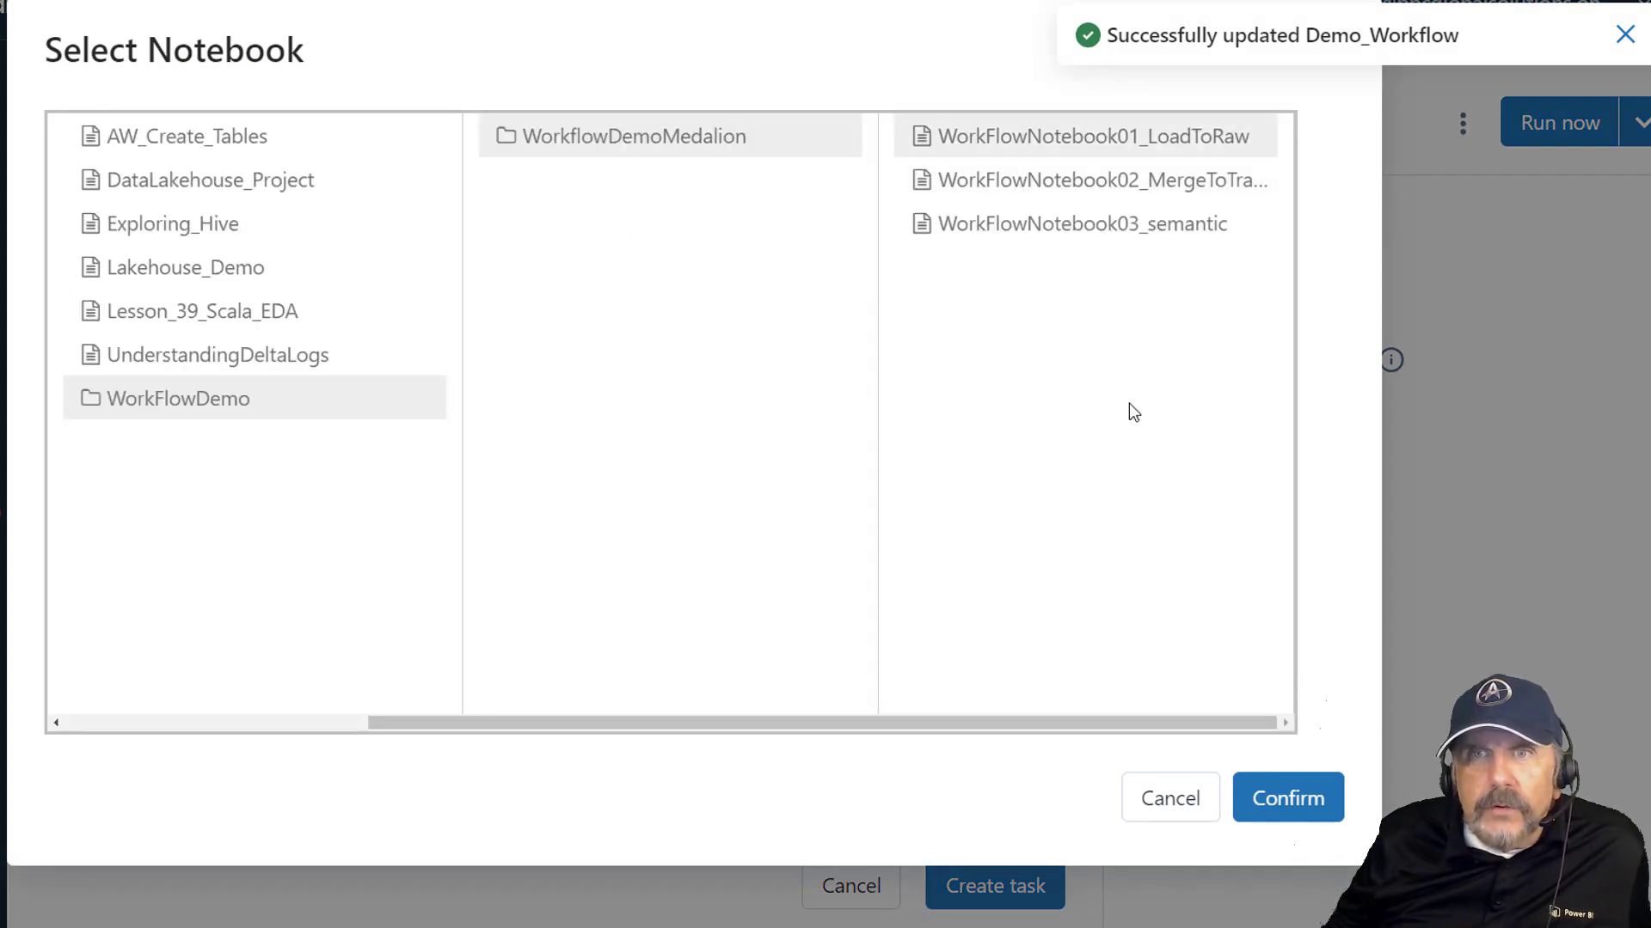
click(1287, 798)
- Add Pre_1 as a second dependency of the Load_Raw task alongside Pre_step_2
scroll(634, 653, down, 1)
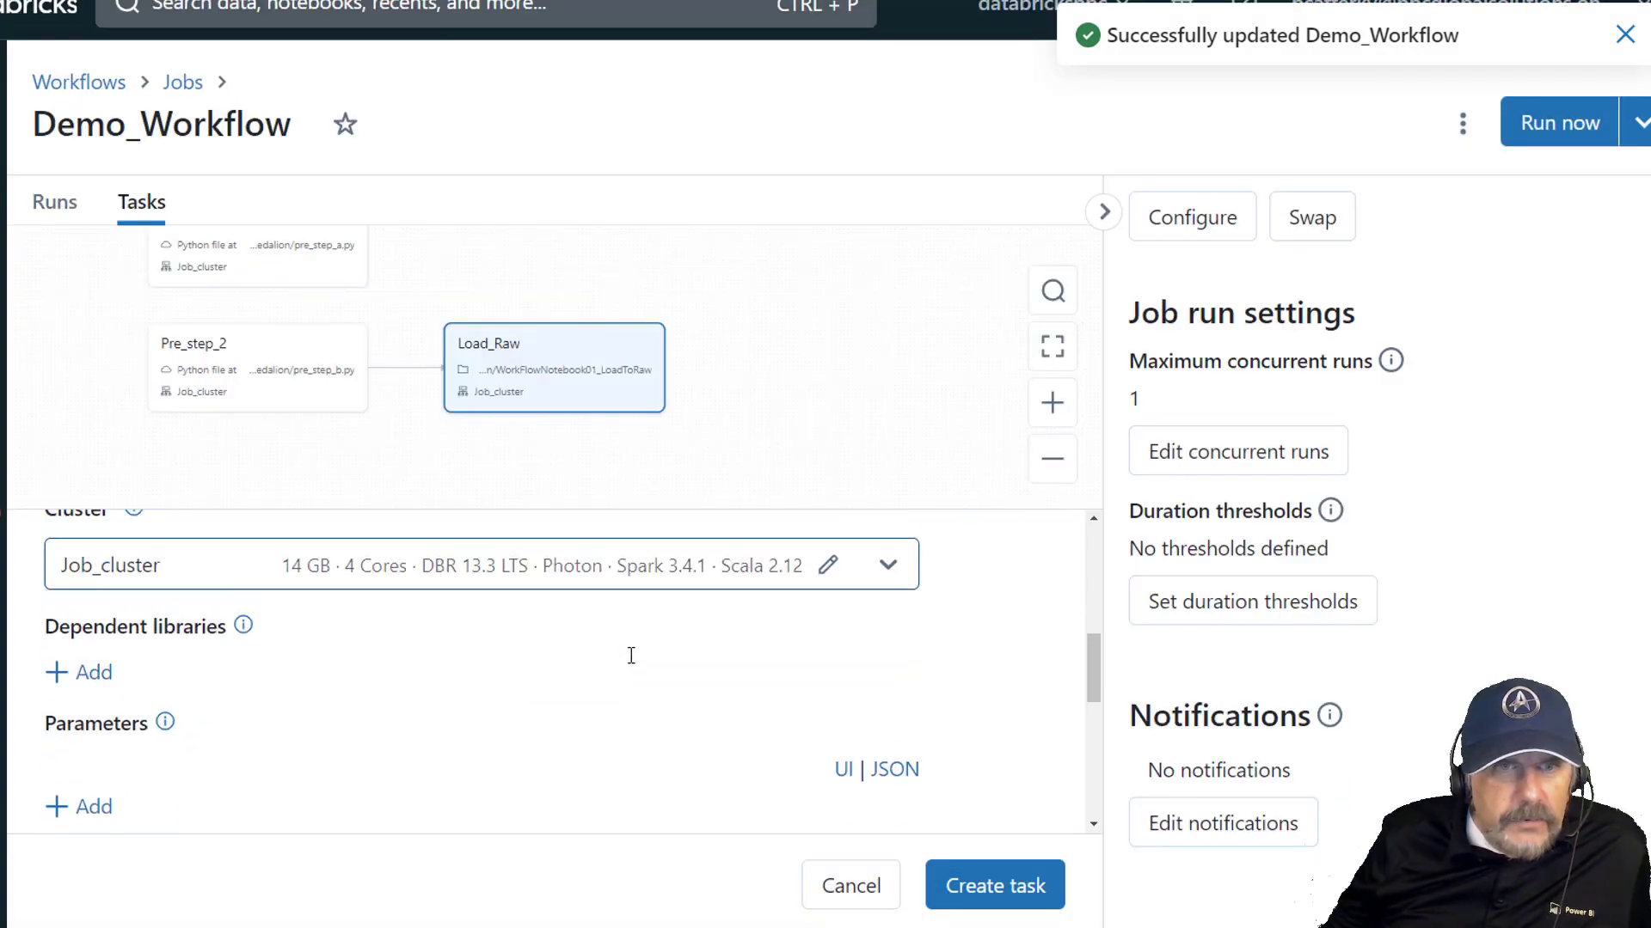
scroll(634, 665, down, 3)
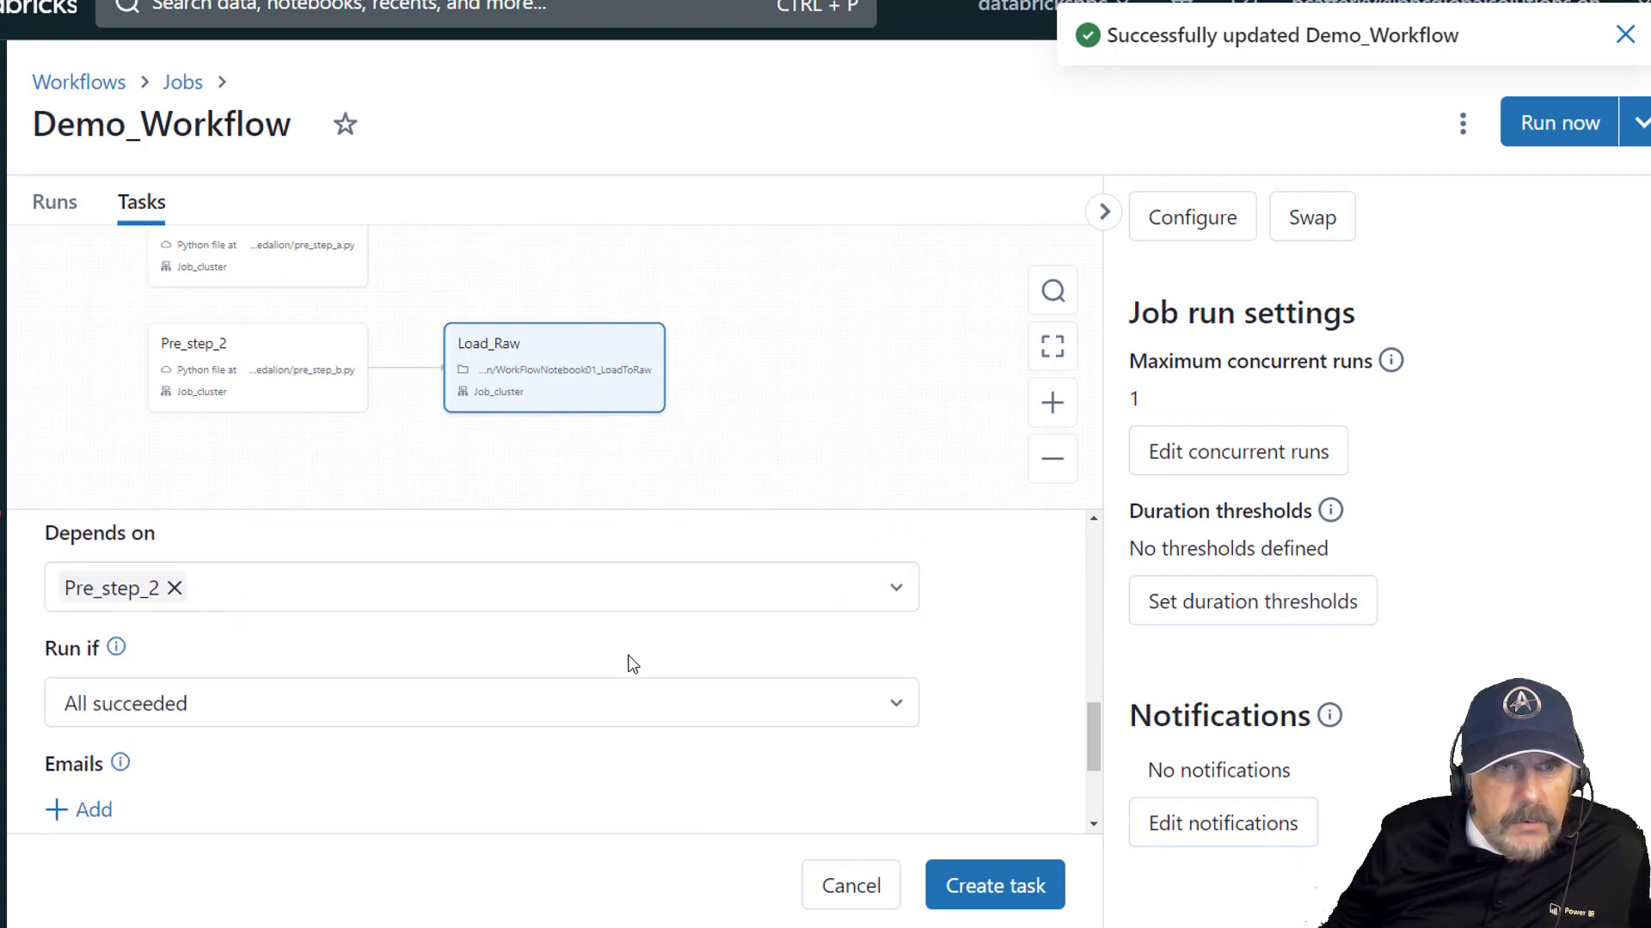
click(331, 596)
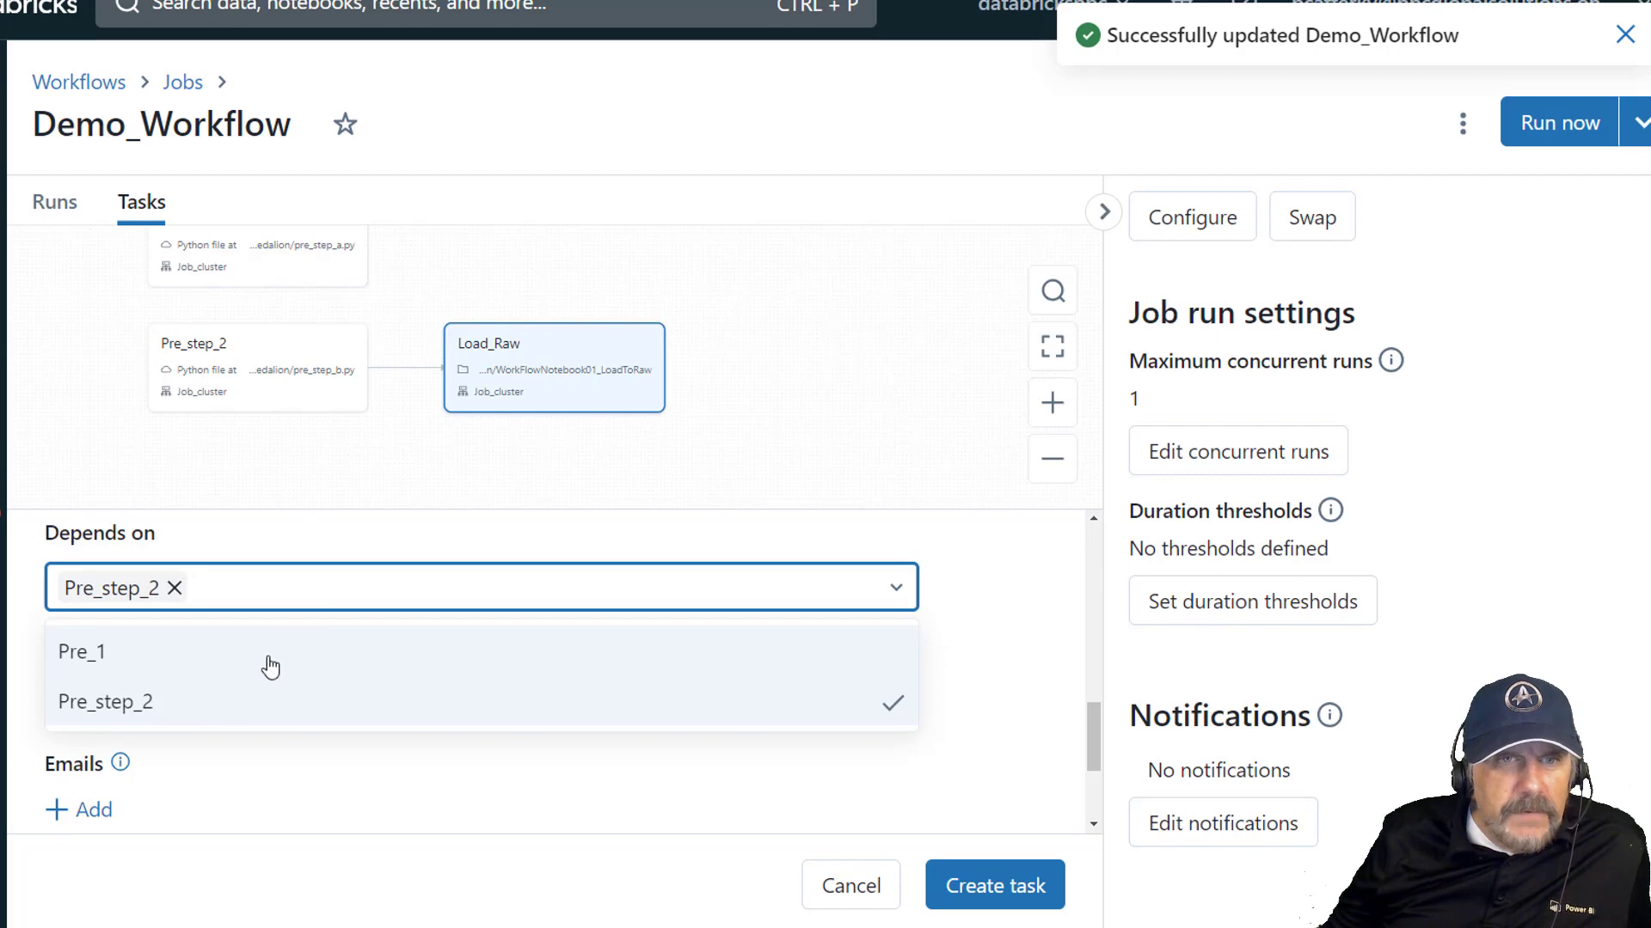
click(218, 670)
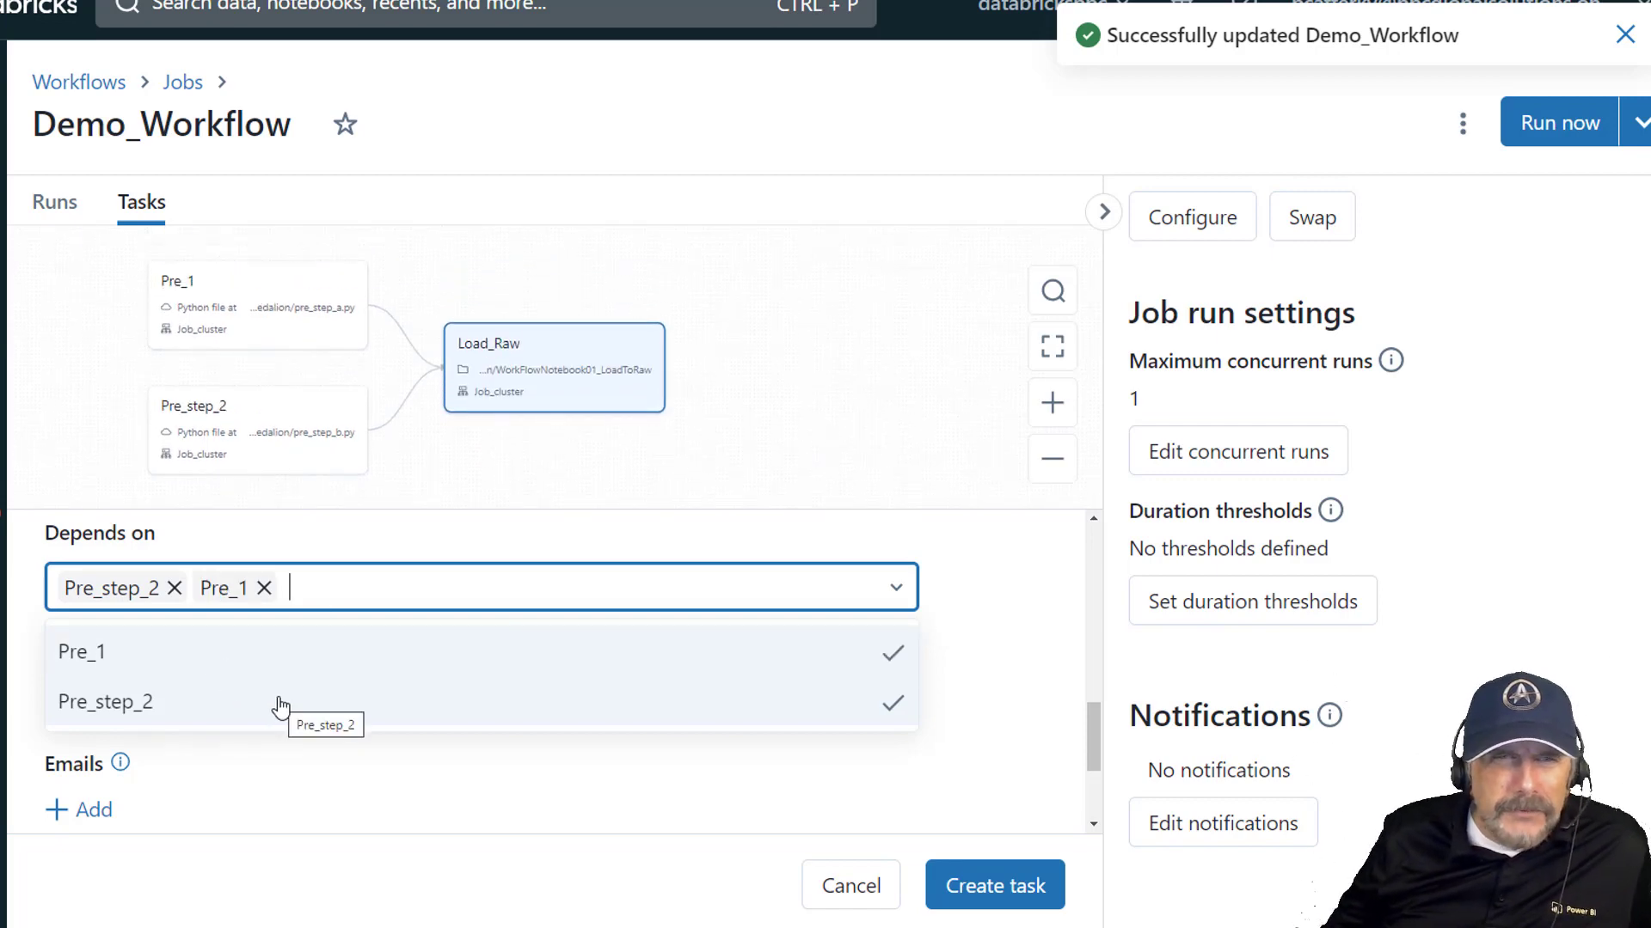
click(505, 604)
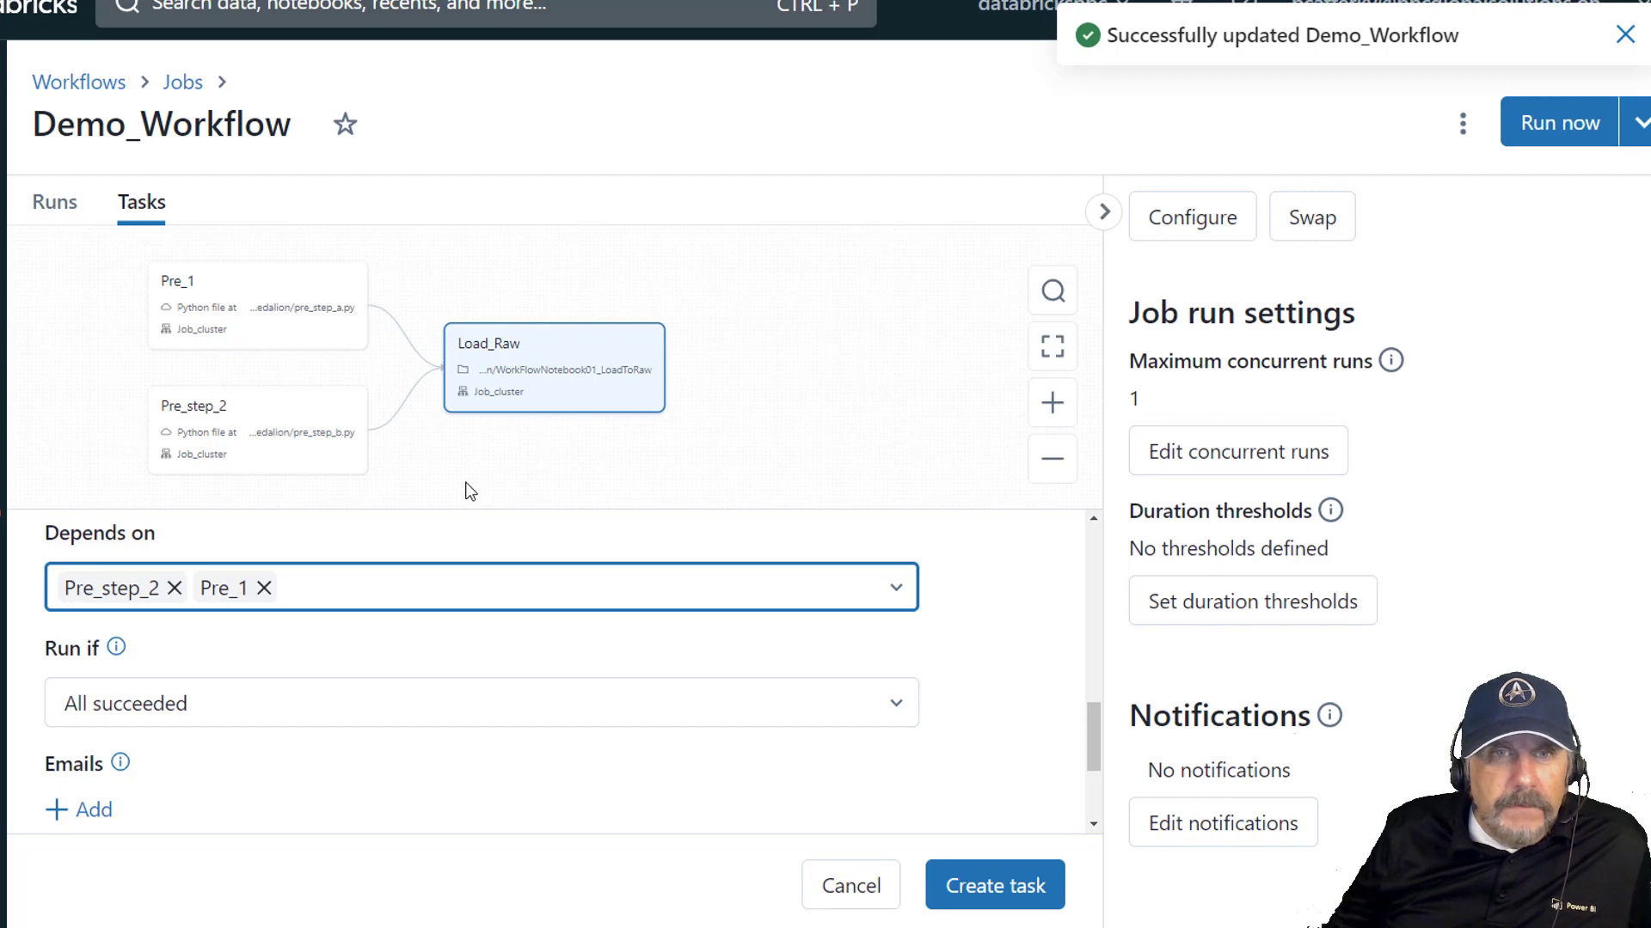
- Review the Load_Raw task's run conditions, keep All succeeded, and create the task
scroll(414, 674, down, 1)
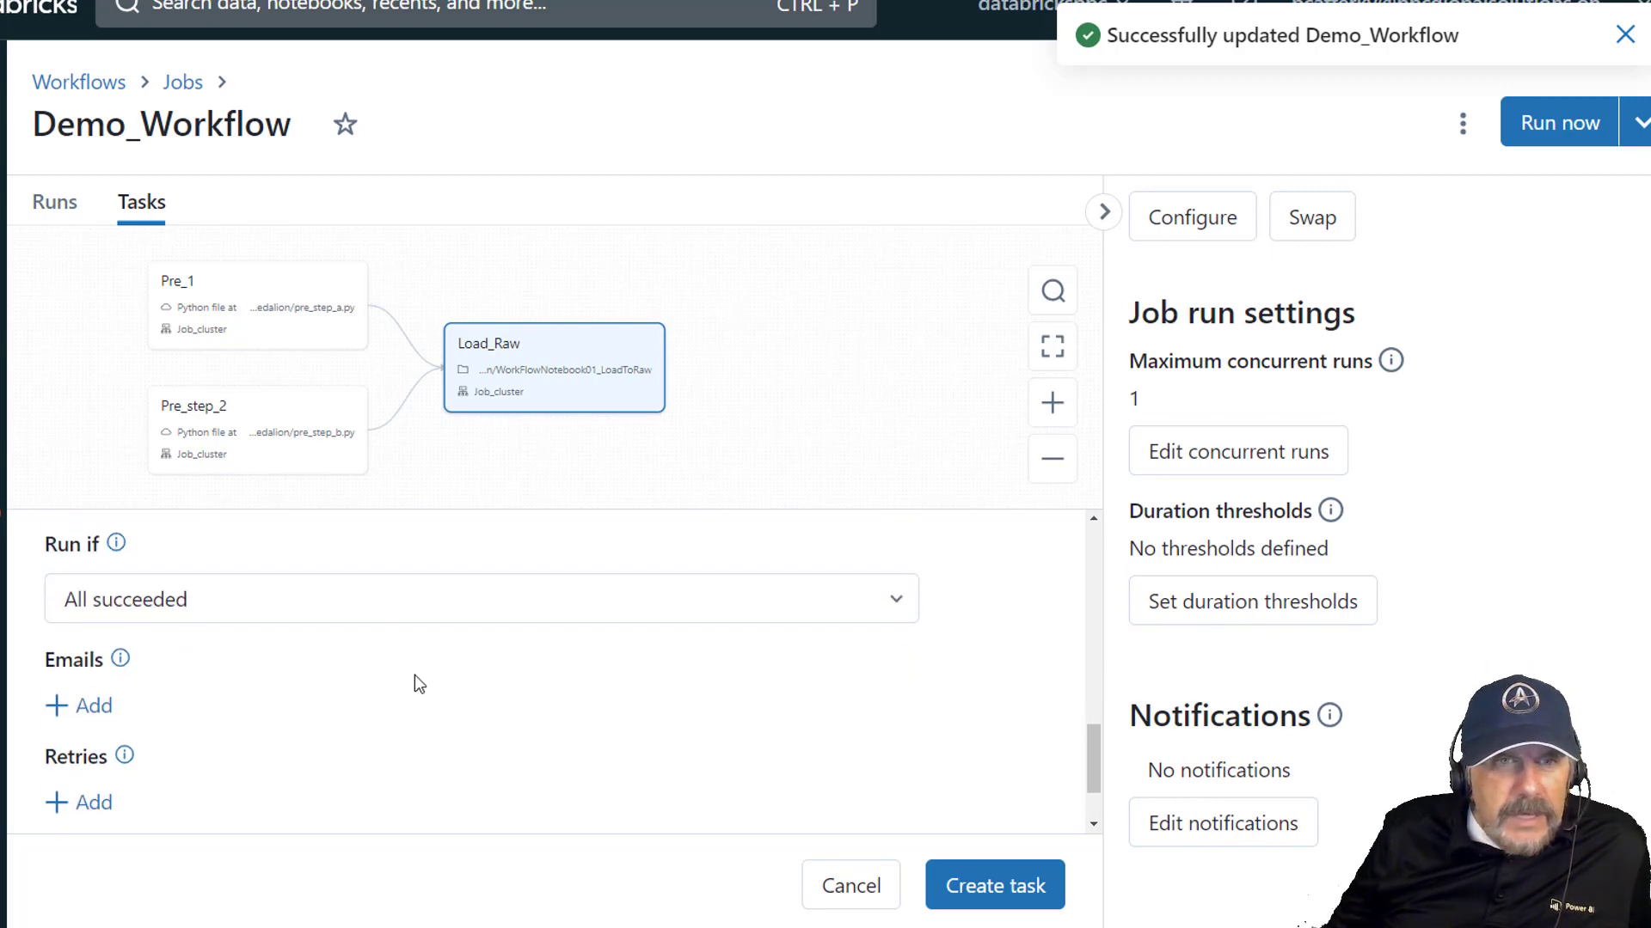
click(396, 613)
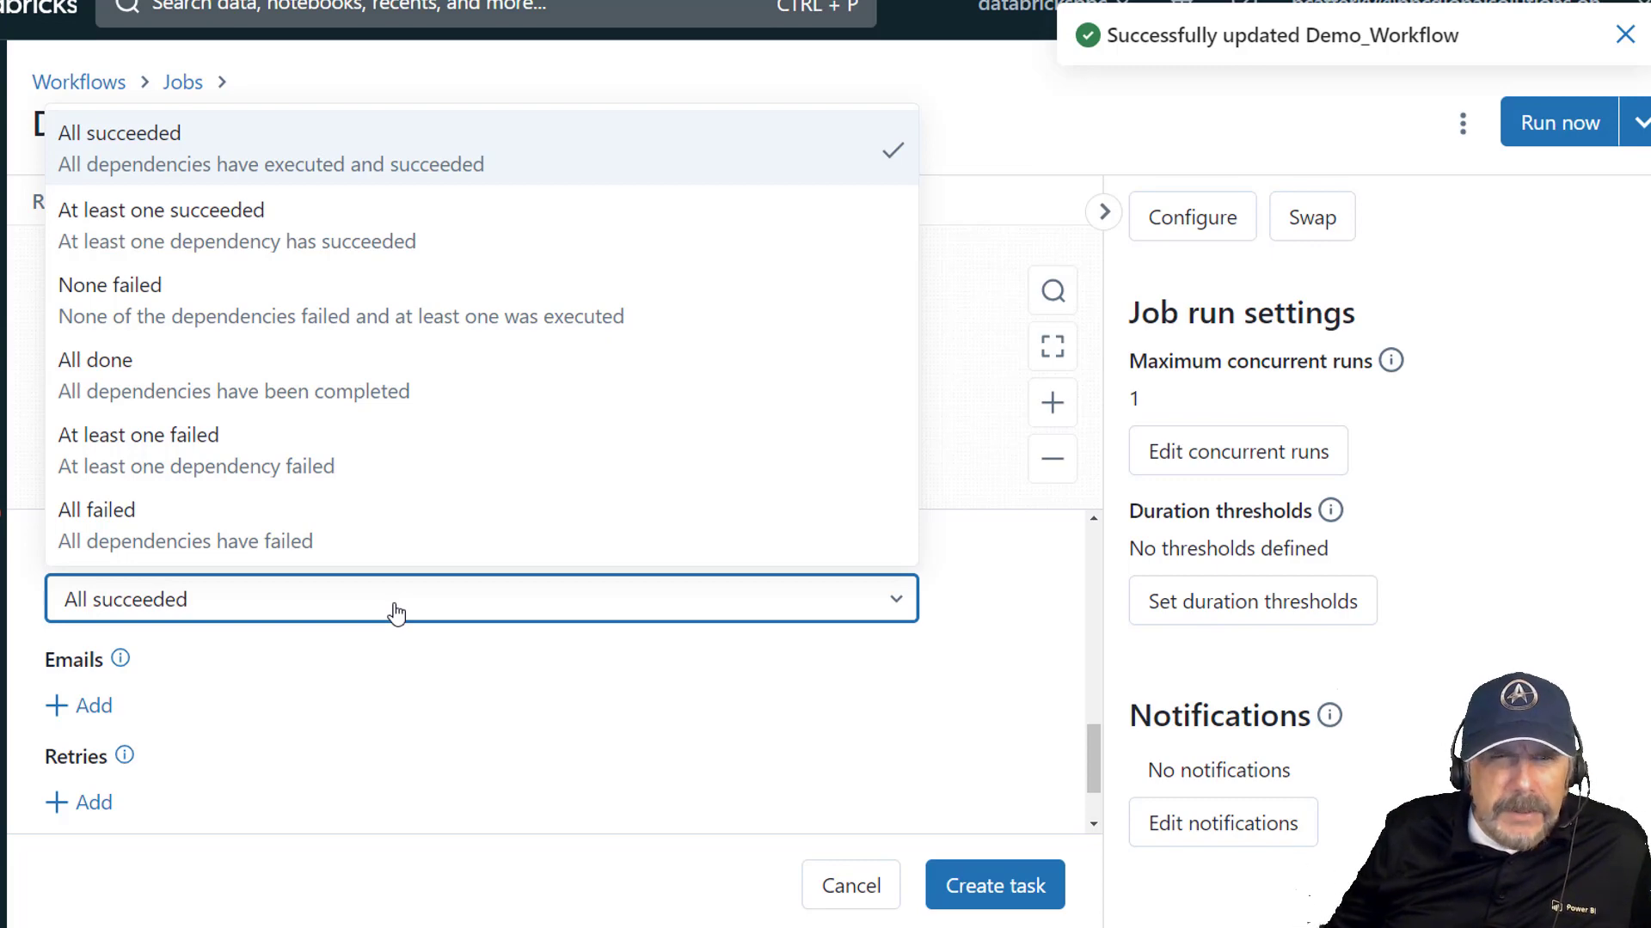
click(385, 649)
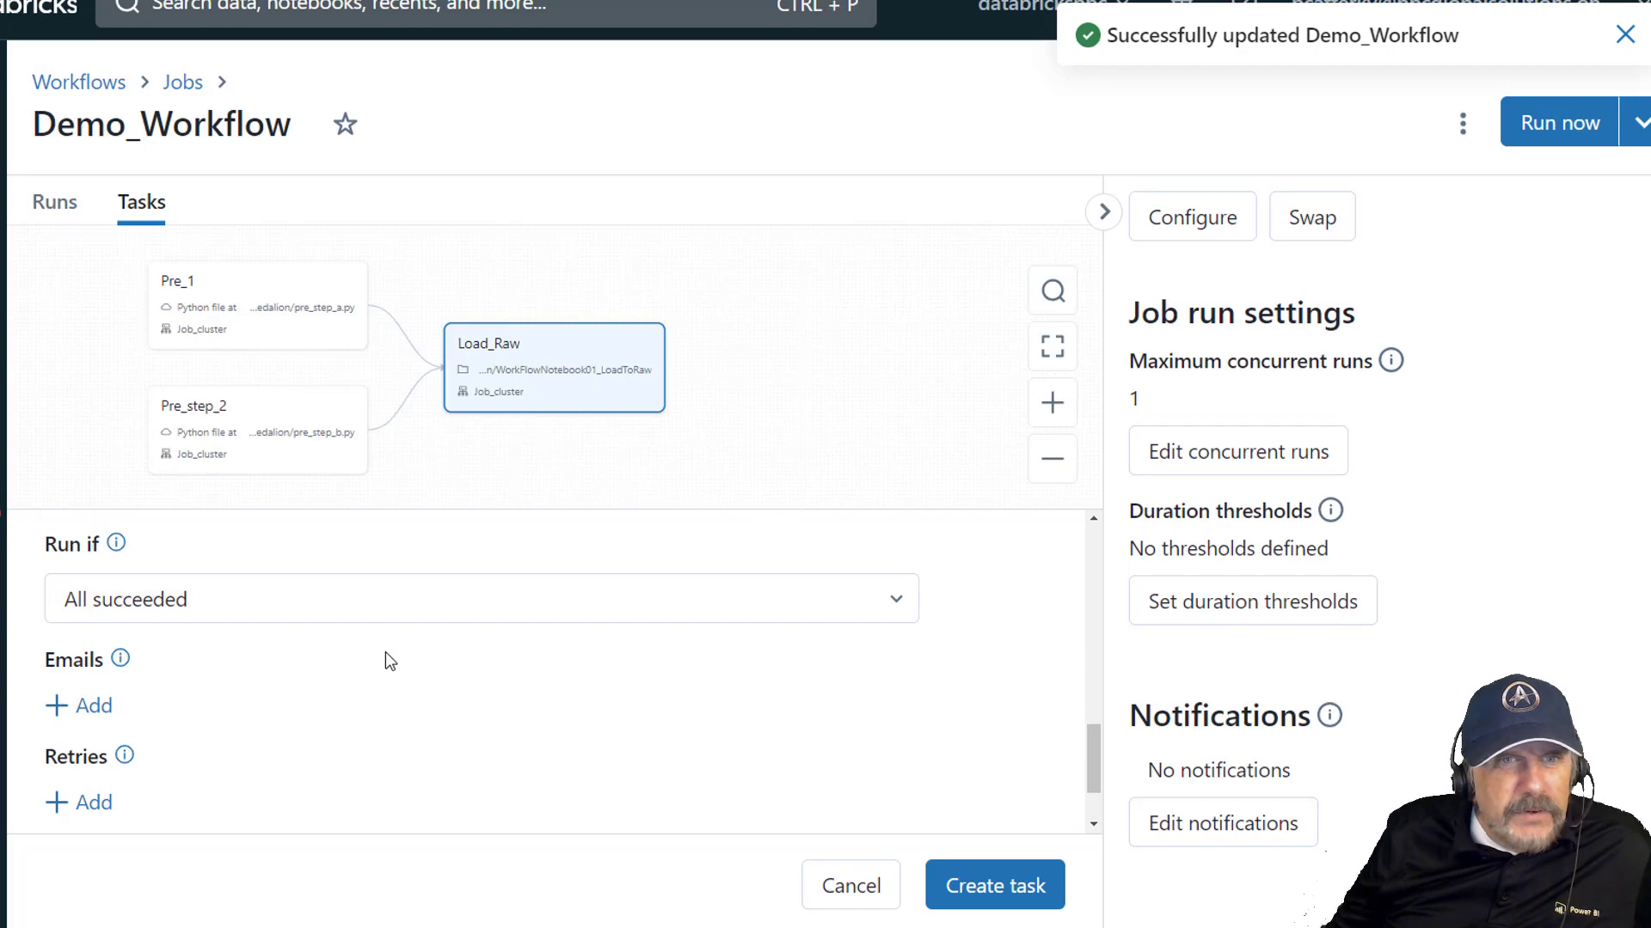
click(990, 885)
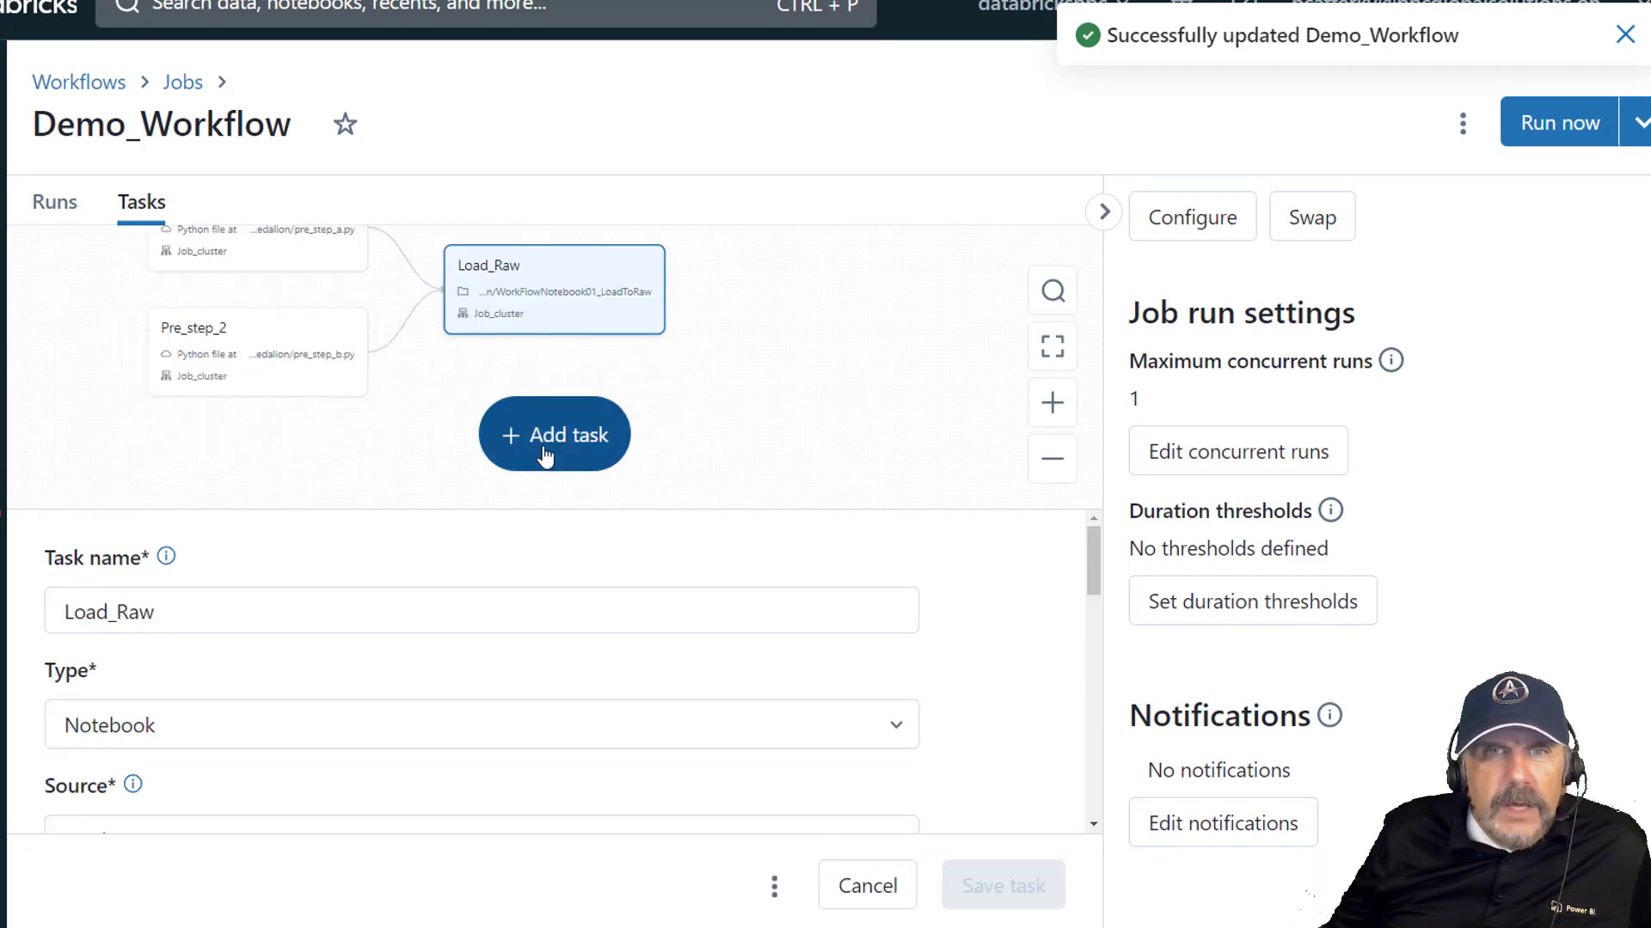
- Add a new Notebook task named Load_Transformed following Load_Raw
click(535, 455)
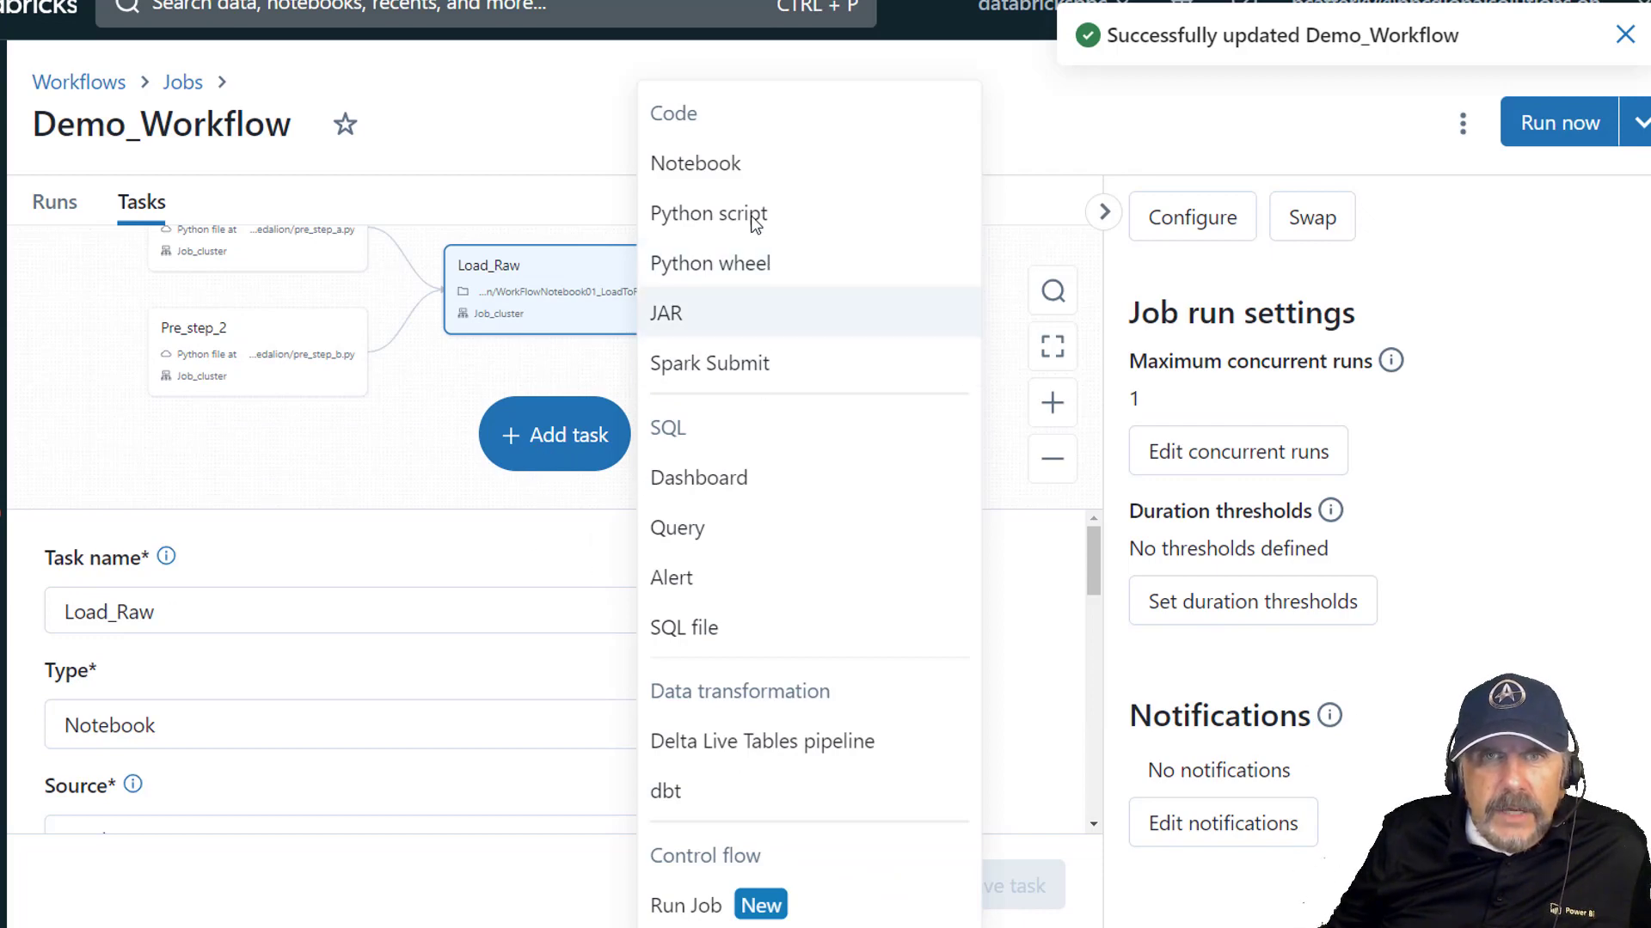
click(741, 163)
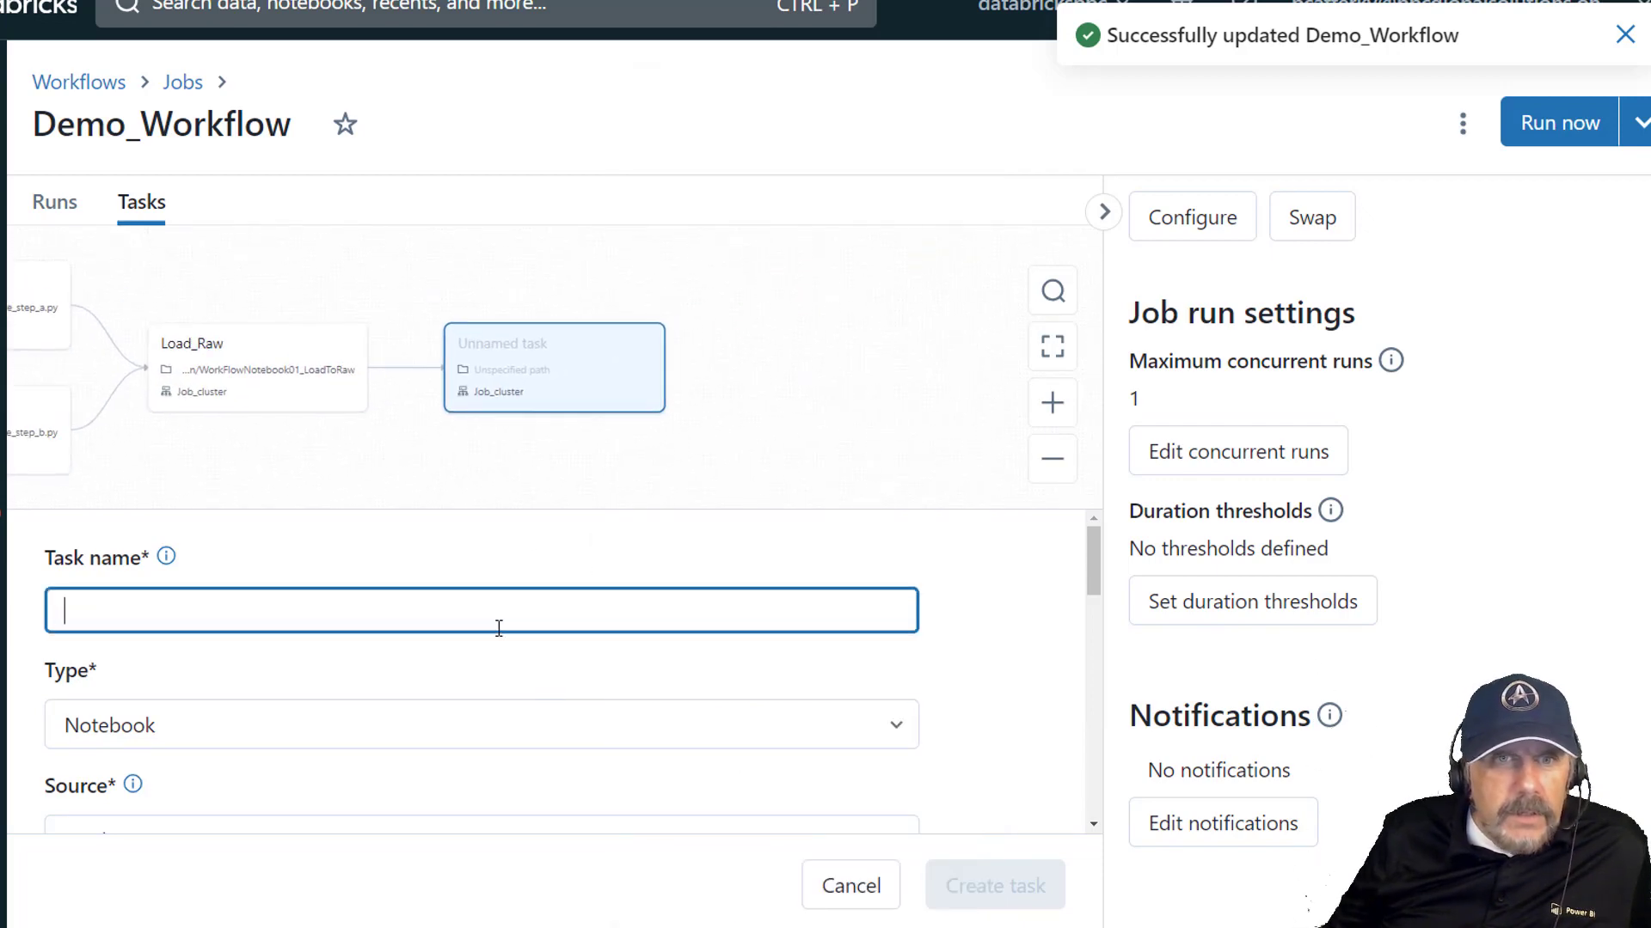
text(Load_Transf)
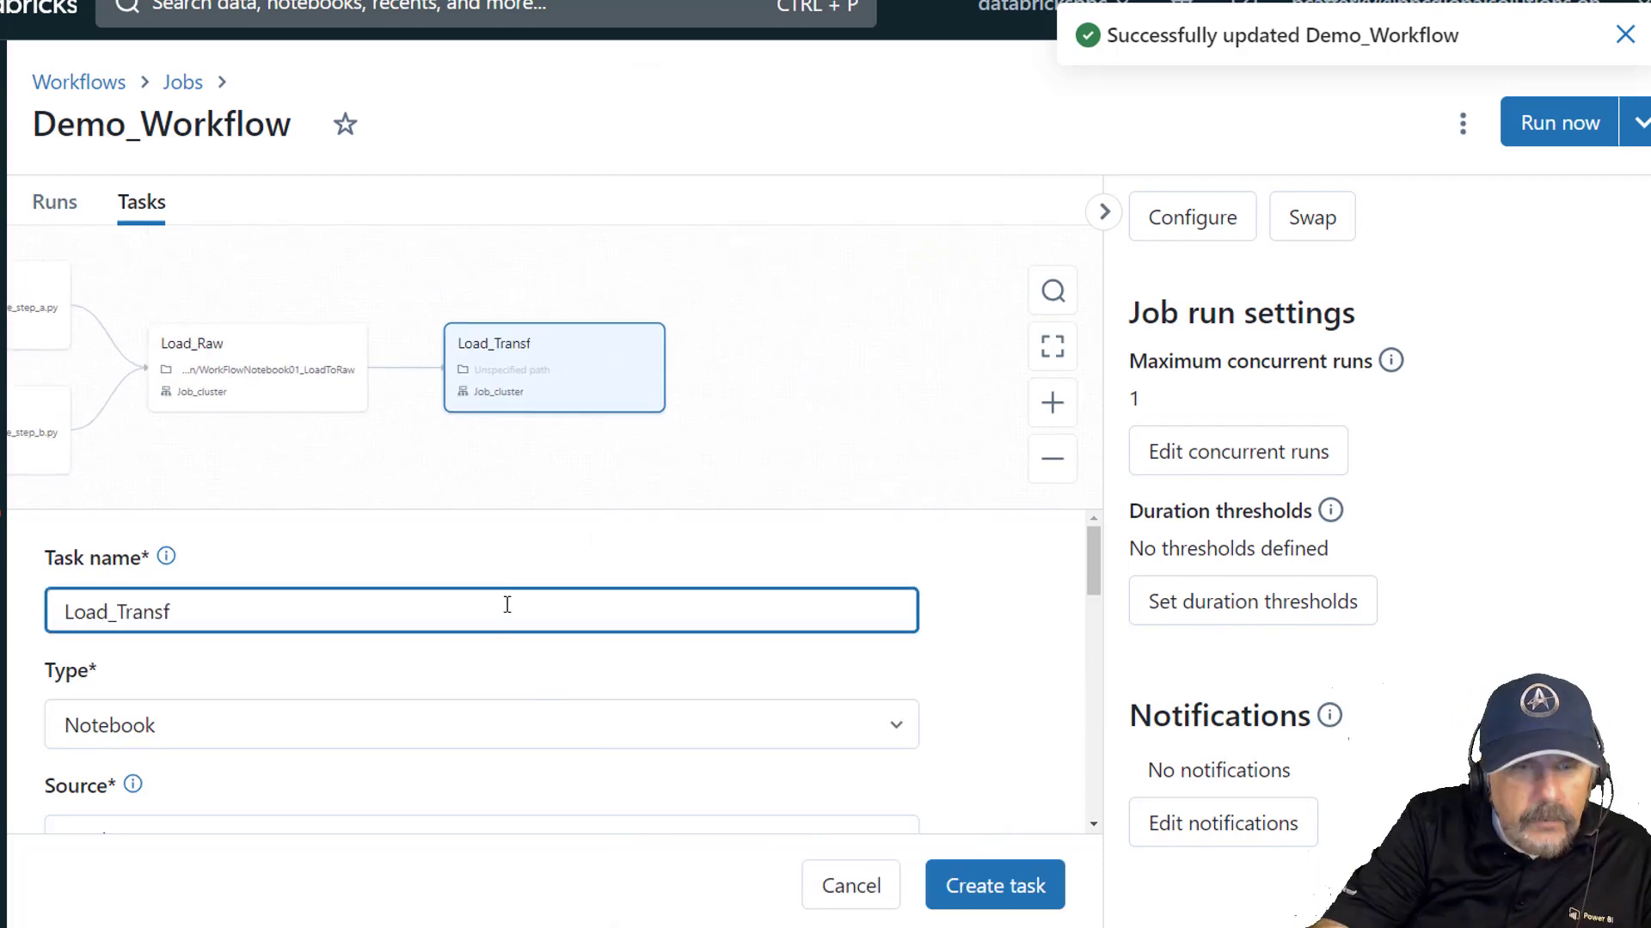
text(ormed)
scroll(224, 663, down, 2)
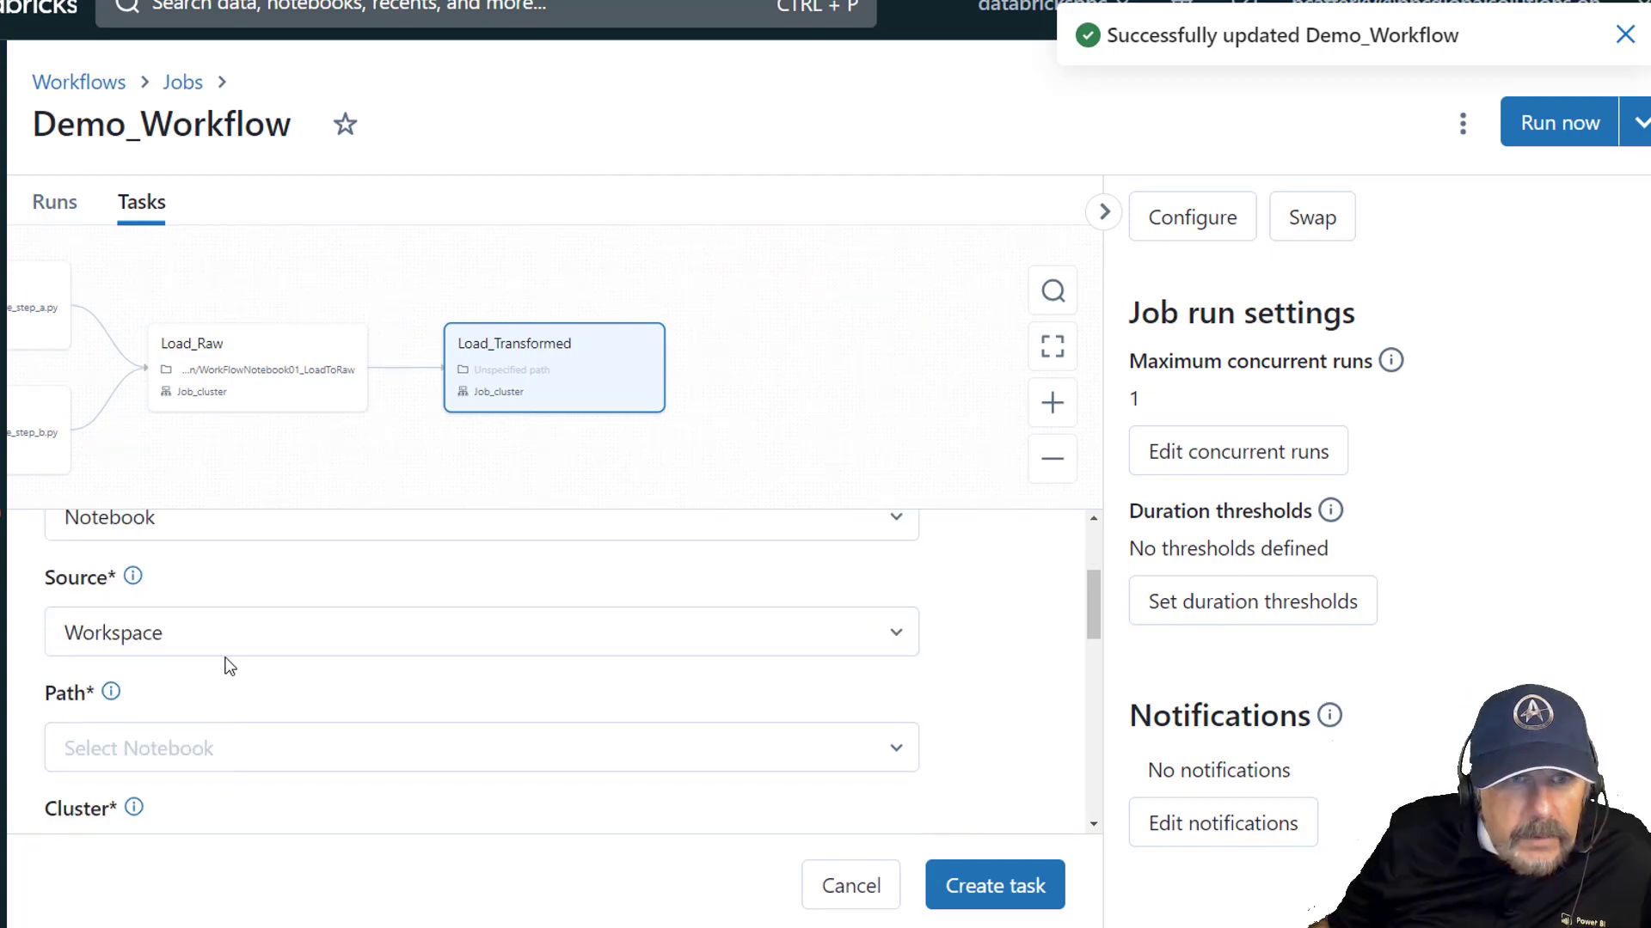
- Set the Load_Transformed task's path to the WorkFlowNotebook02_MergeToTransformed notebook, then create the task
click(196, 765)
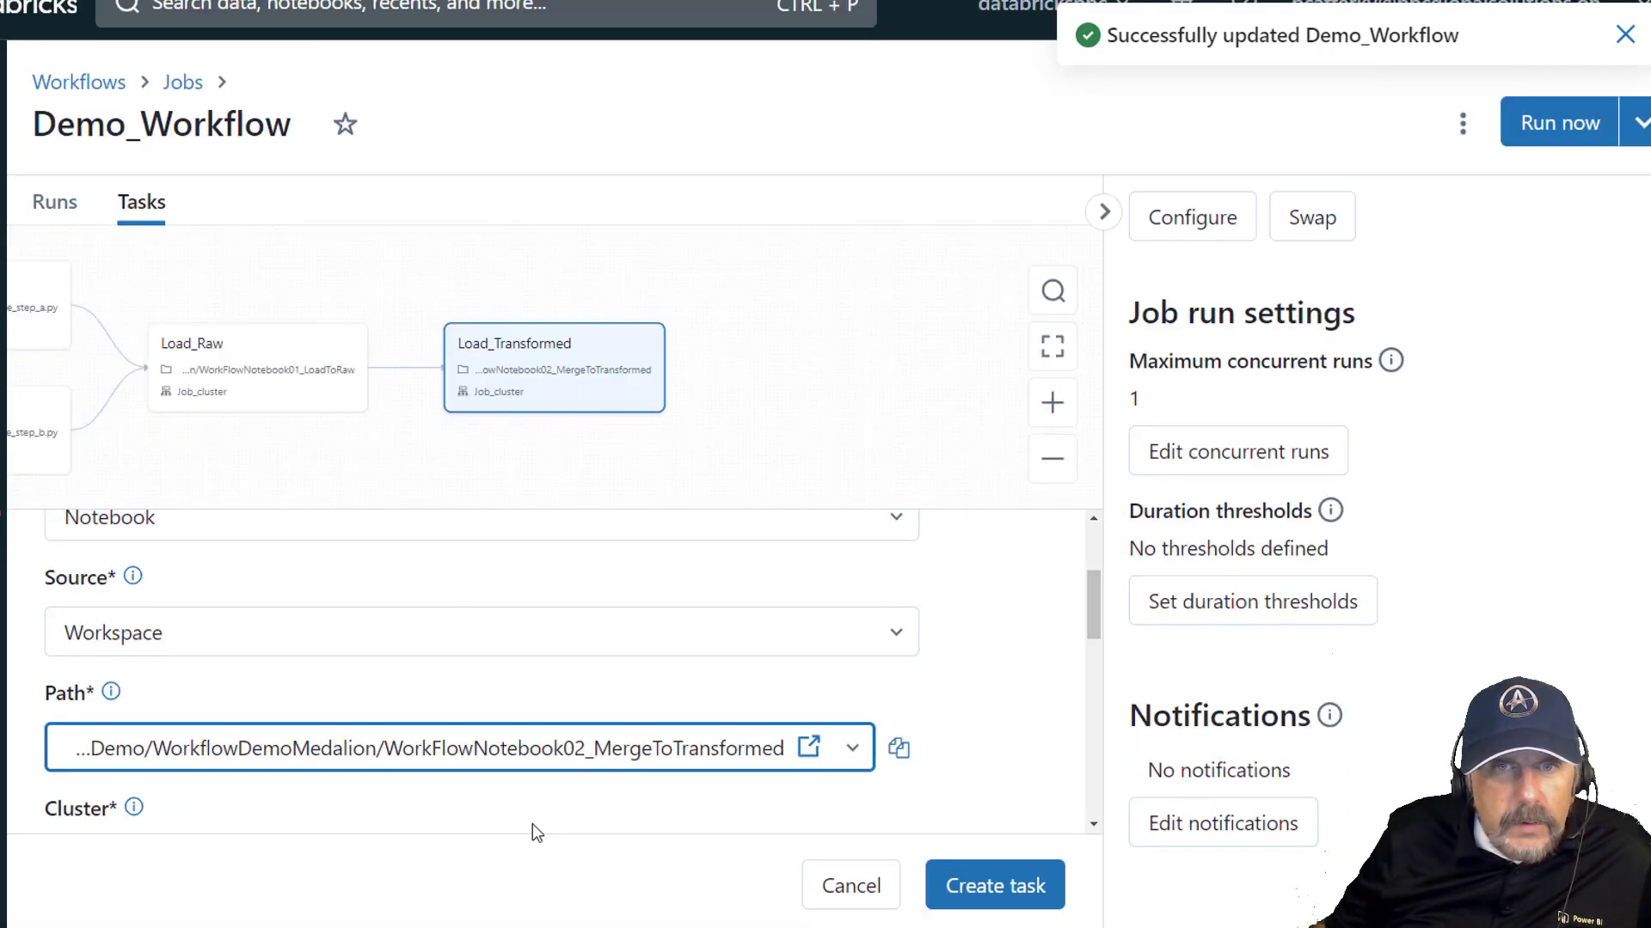
scroll(533, 823, down, 4)
click(1010, 894)
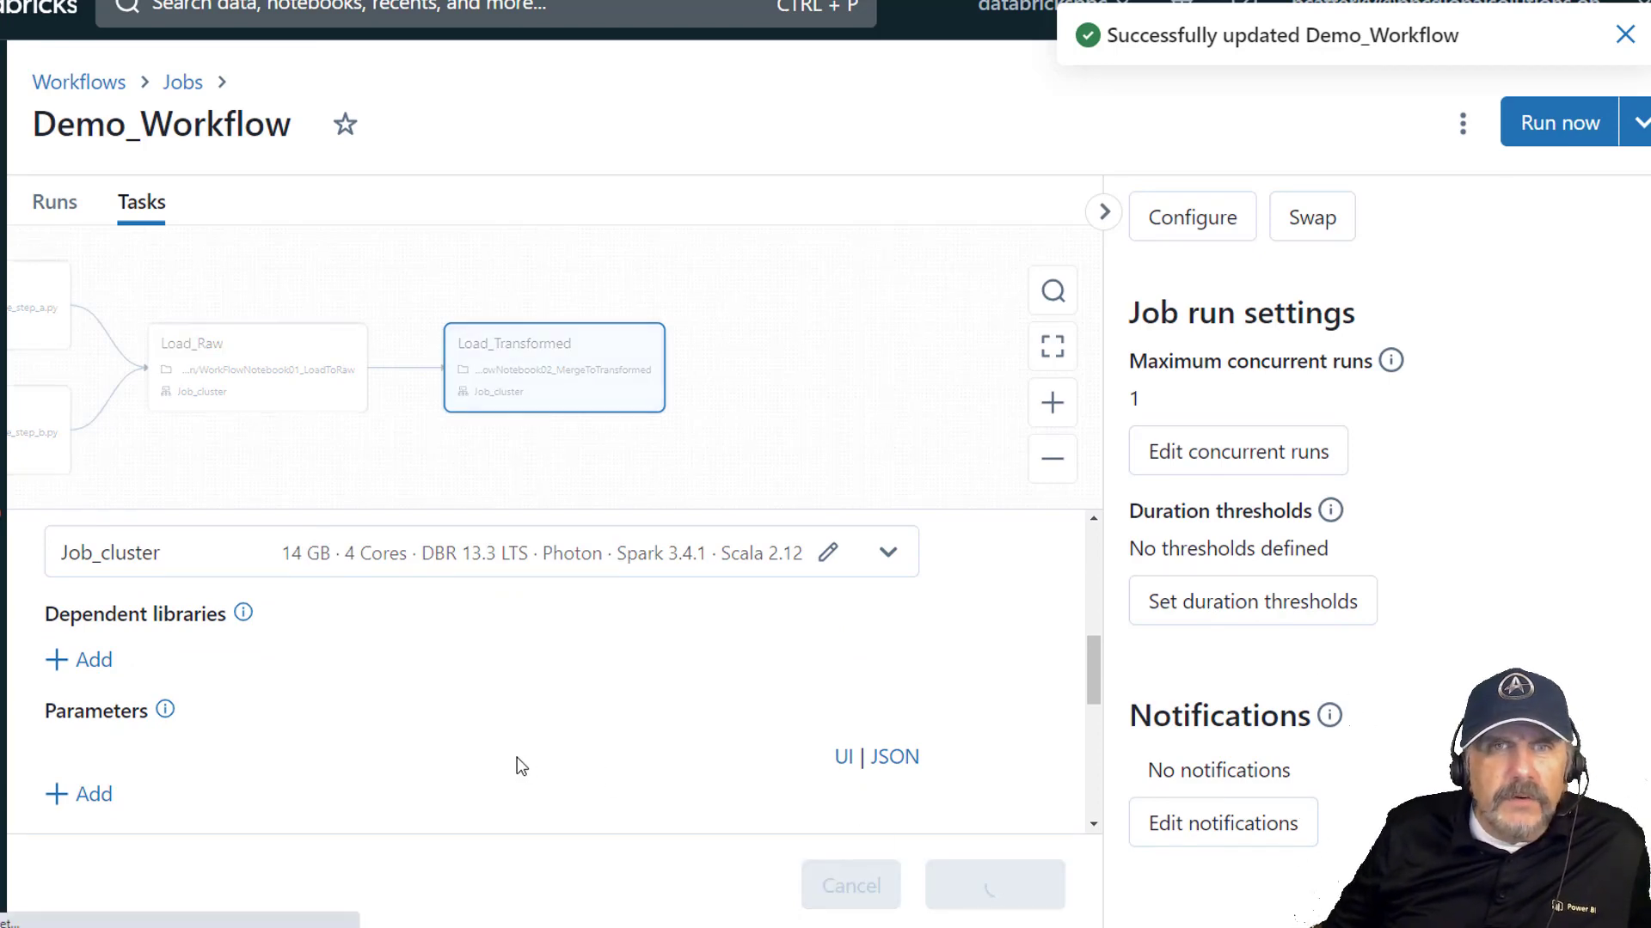
- Create a Notebook task named Load_Semantic following Load_Transformed, using the WorkFlowNotebook03_semantic notebook
click(582, 432)
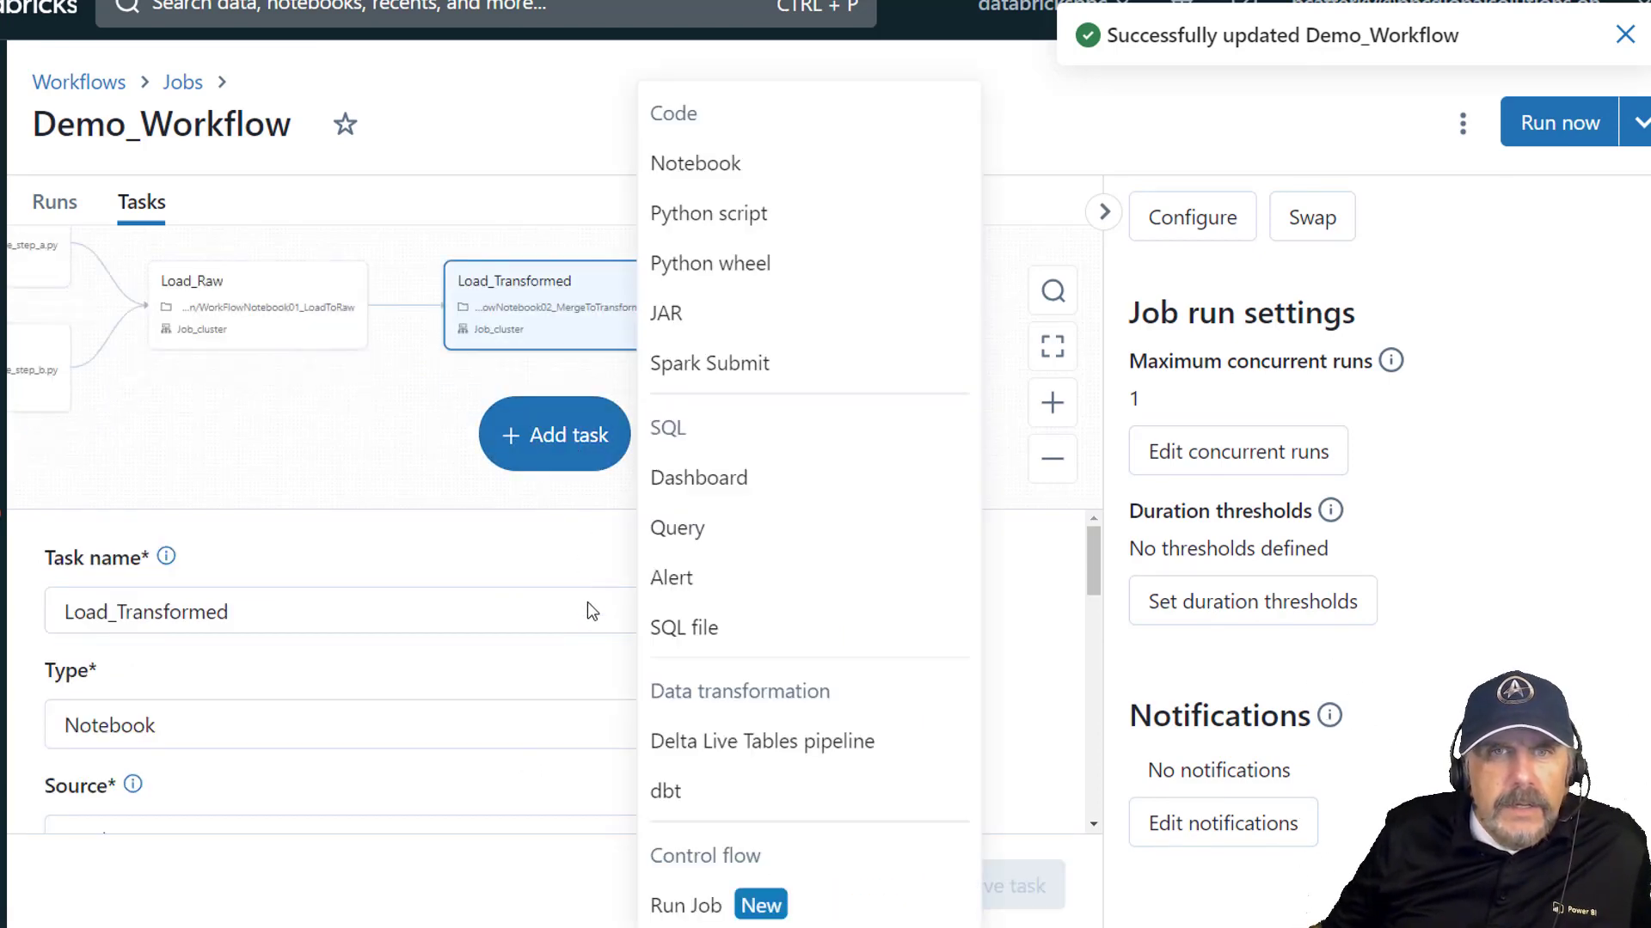
click(756, 165)
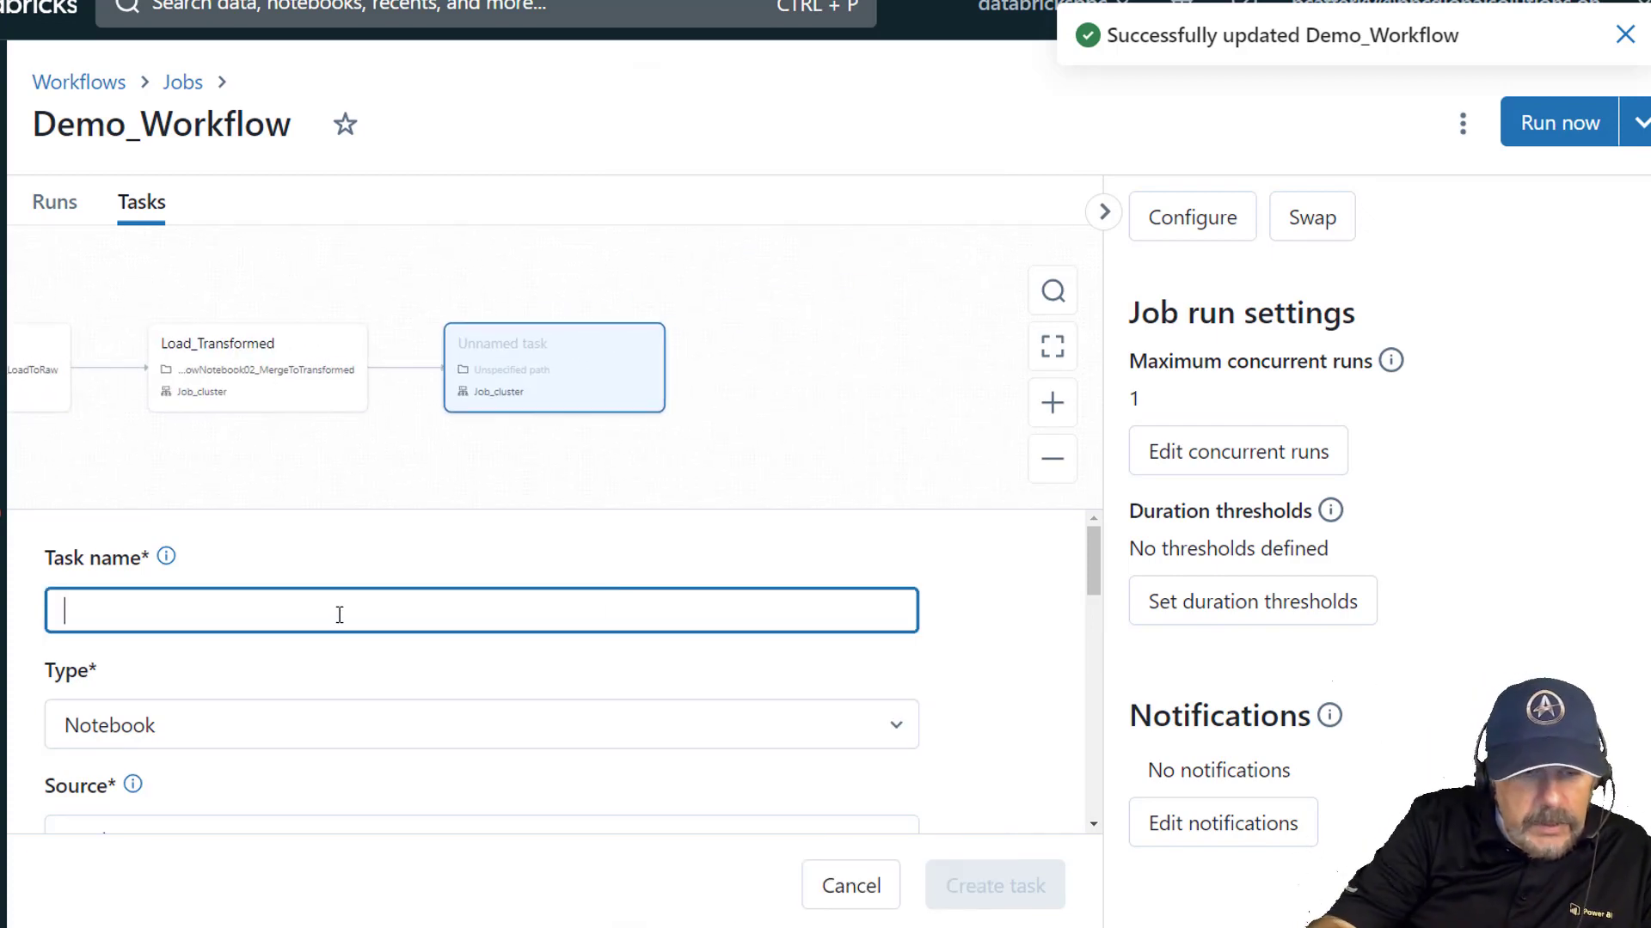
text(Load_Semant)
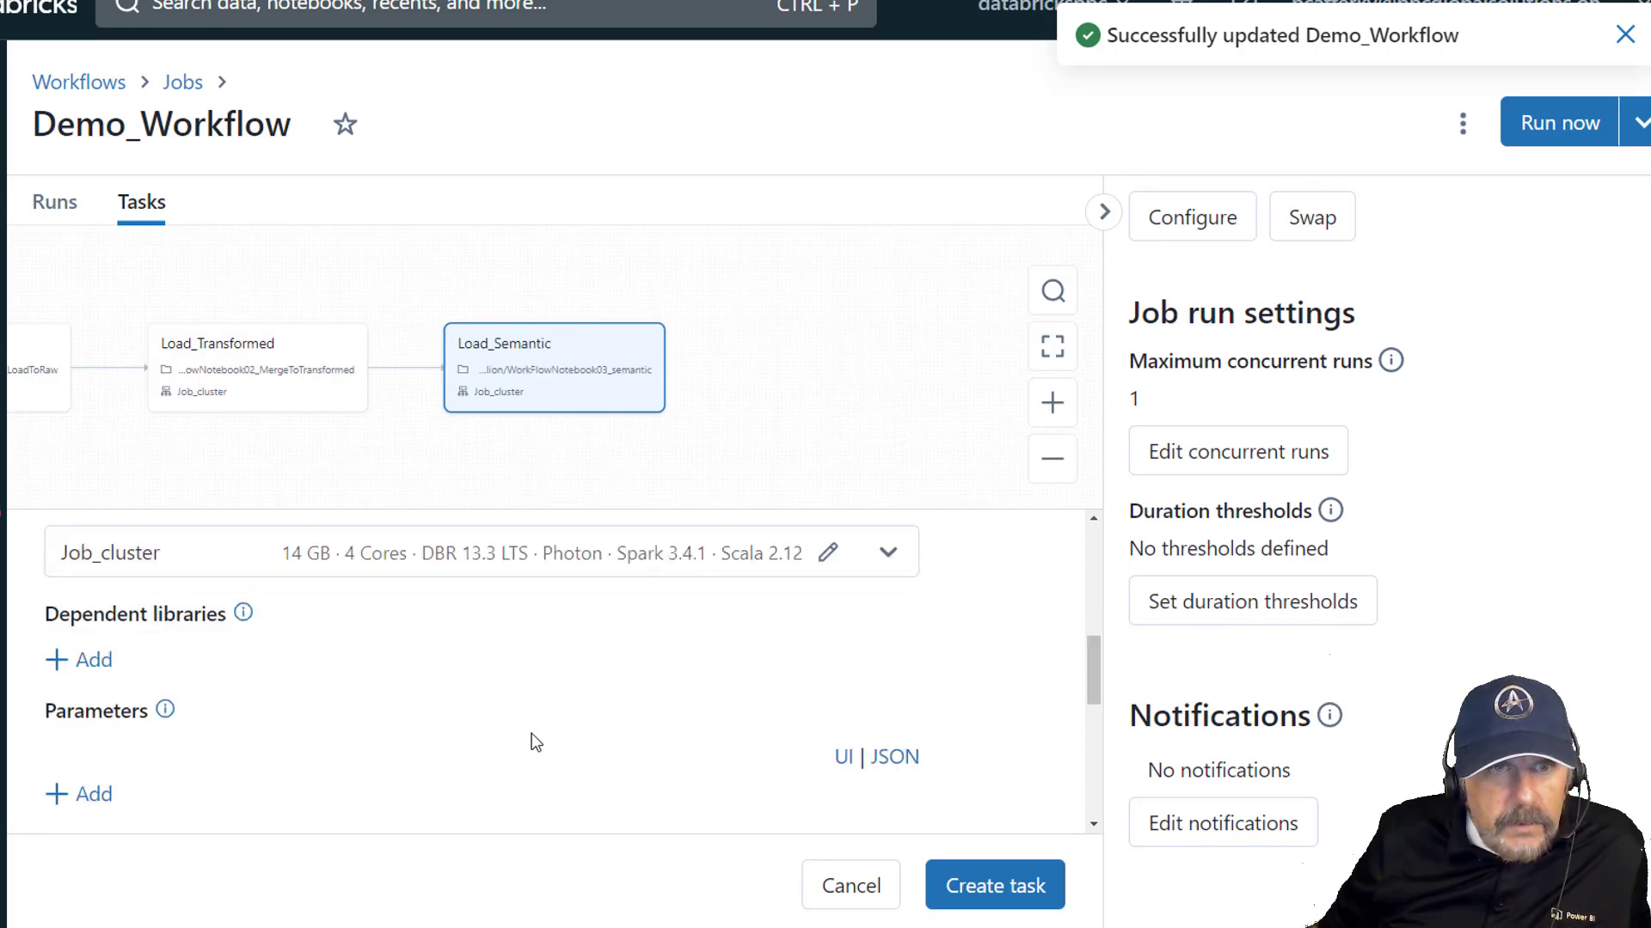
scroll(531, 734, down, 3)
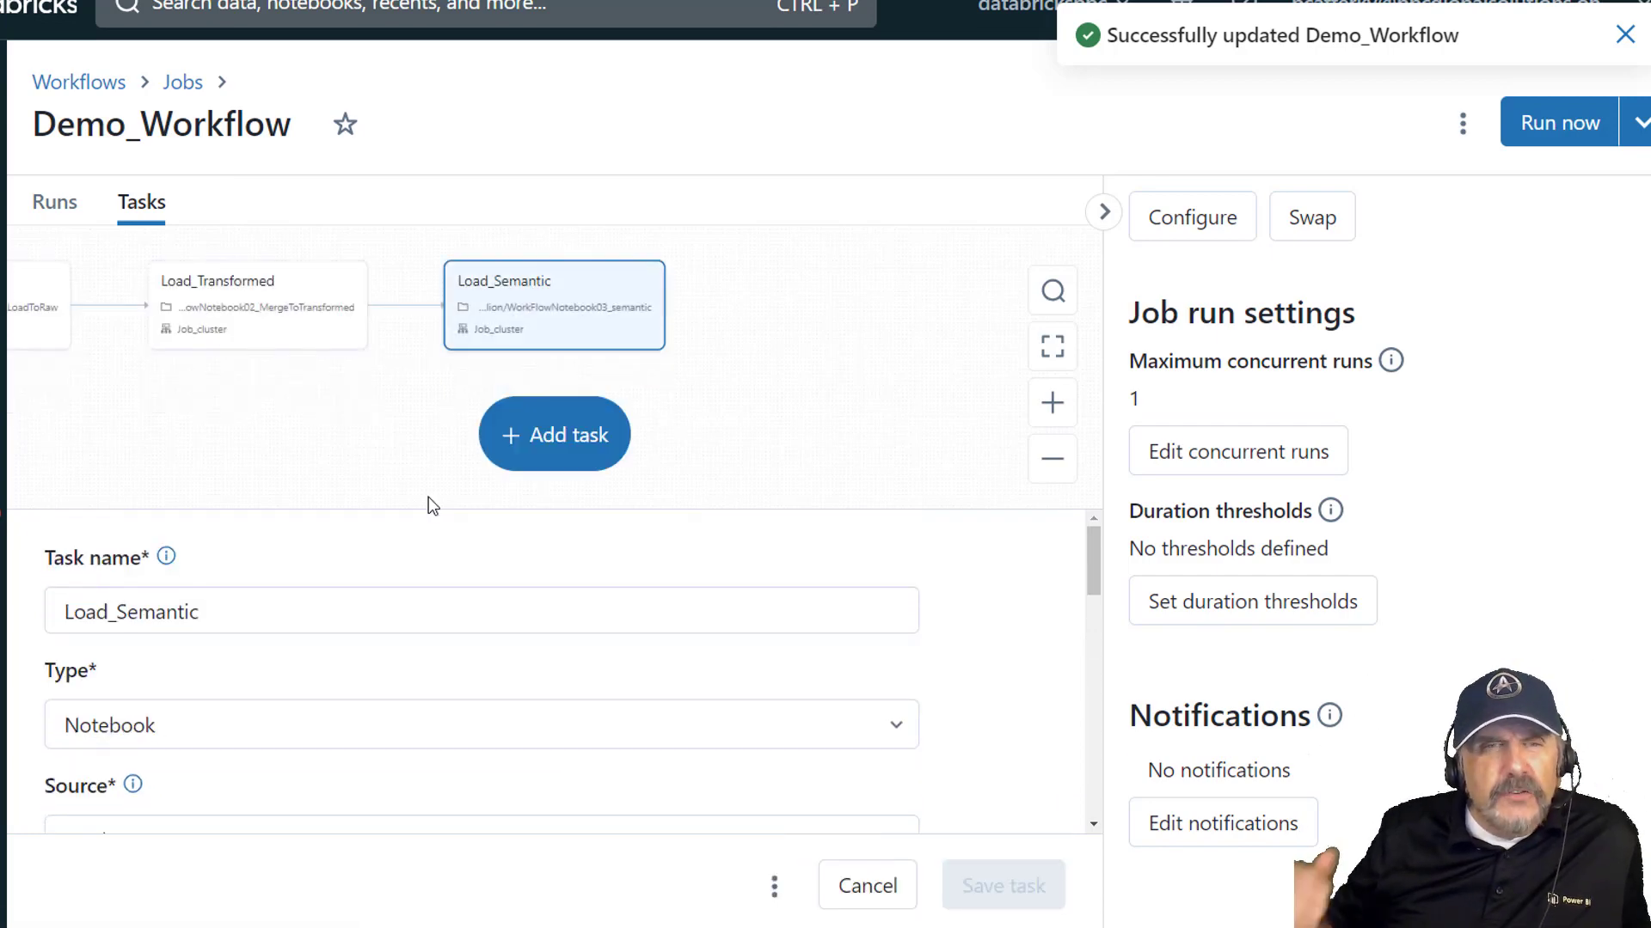
- Set the Load_Raw task's parameters to the JSON {"environment":"Prod"} and save the task
drag(221, 417, 616, 445)
drag(324, 456, 351, 450)
click(334, 368)
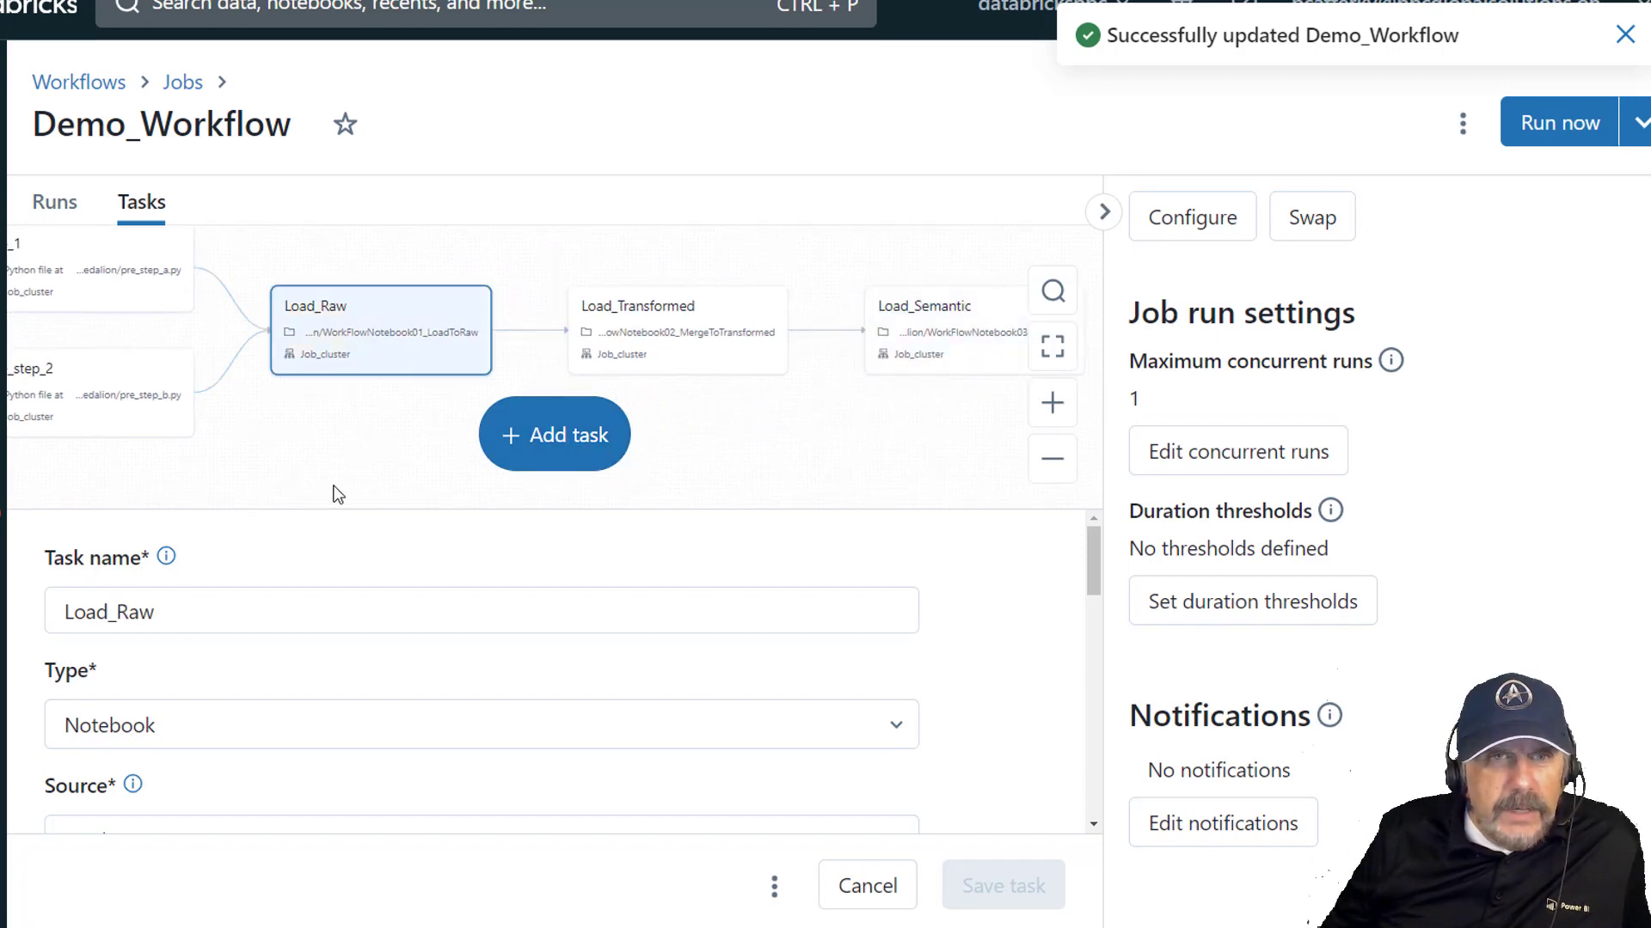
scroll(331, 499, down, 2)
scroll(269, 675, down, 3)
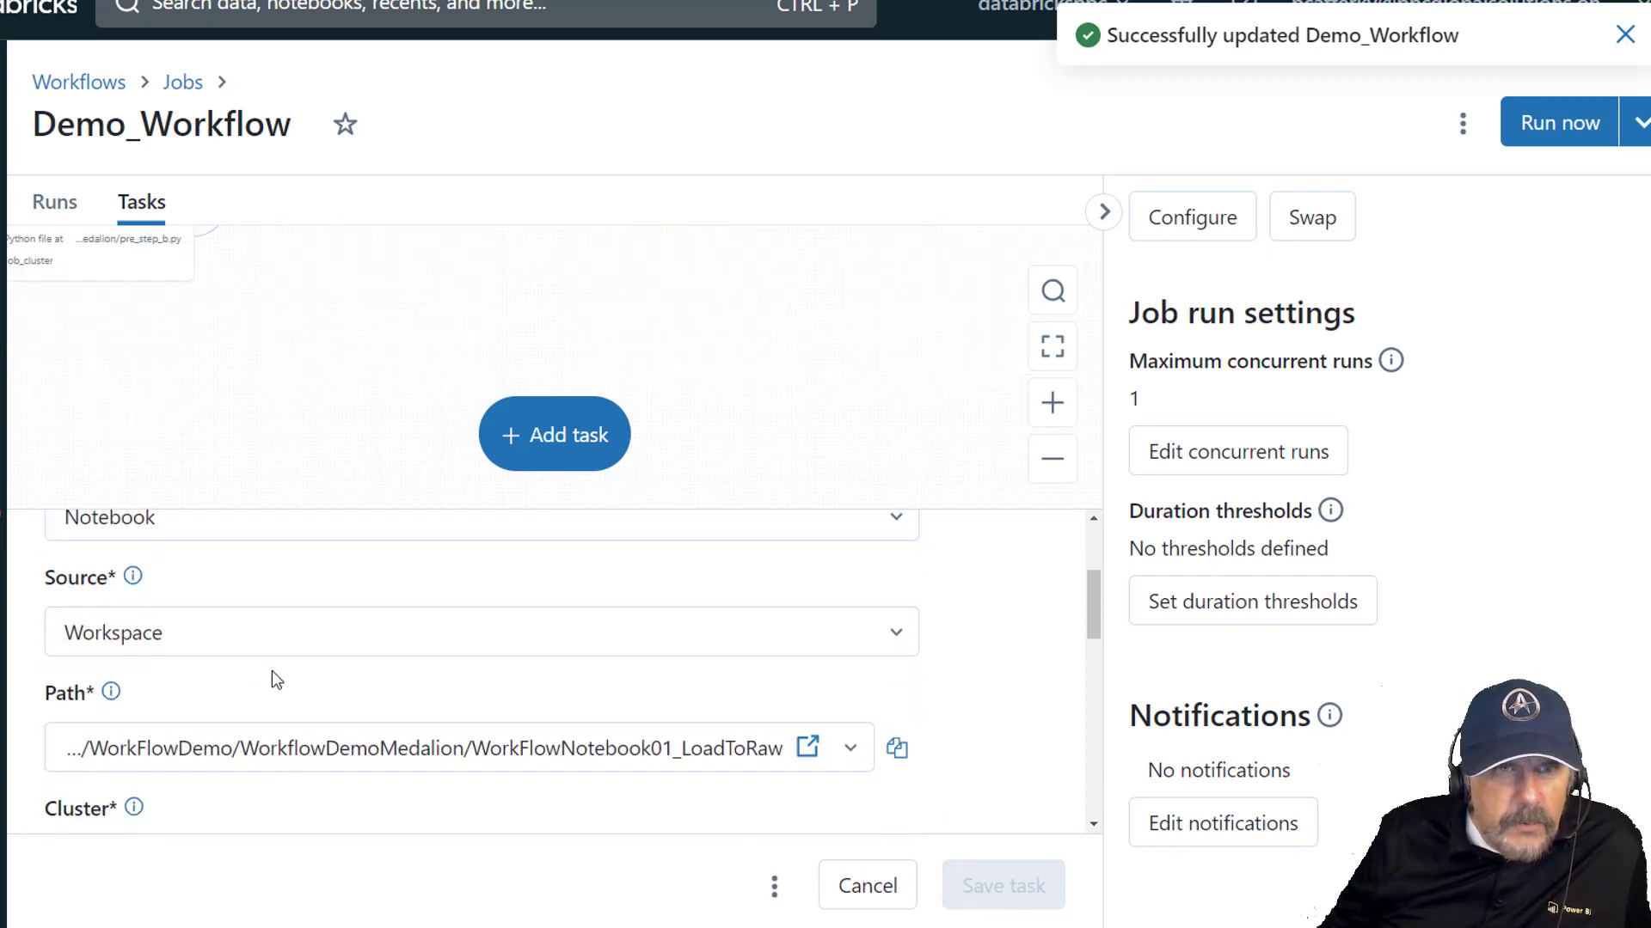
scroll(272, 670, down, 5)
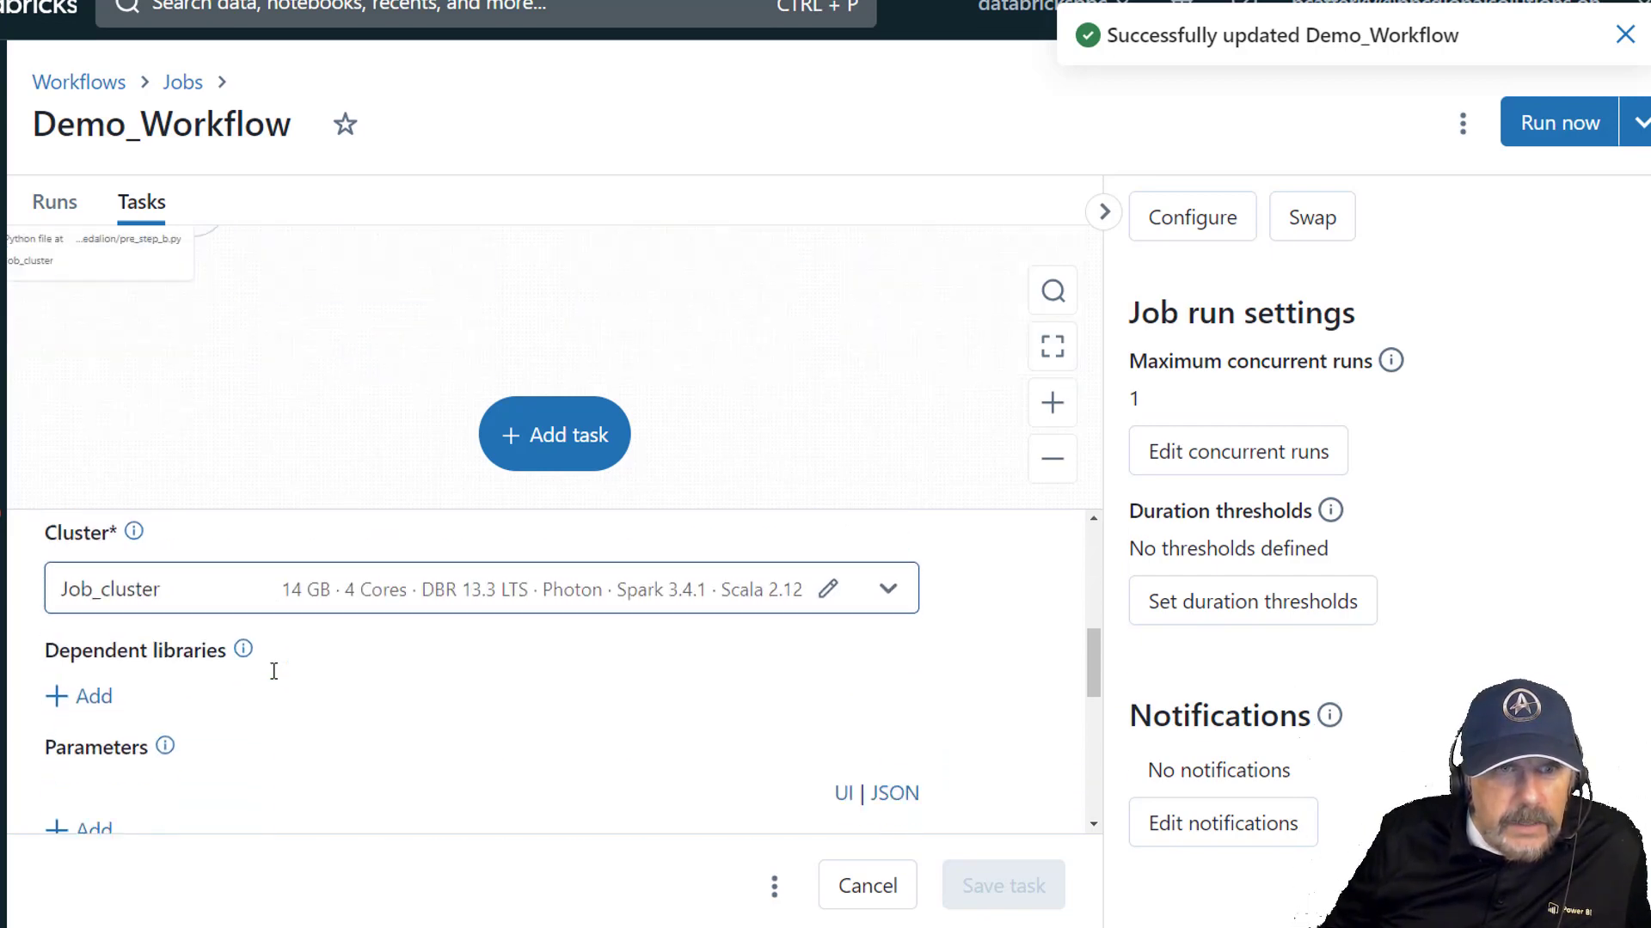
click(894, 653)
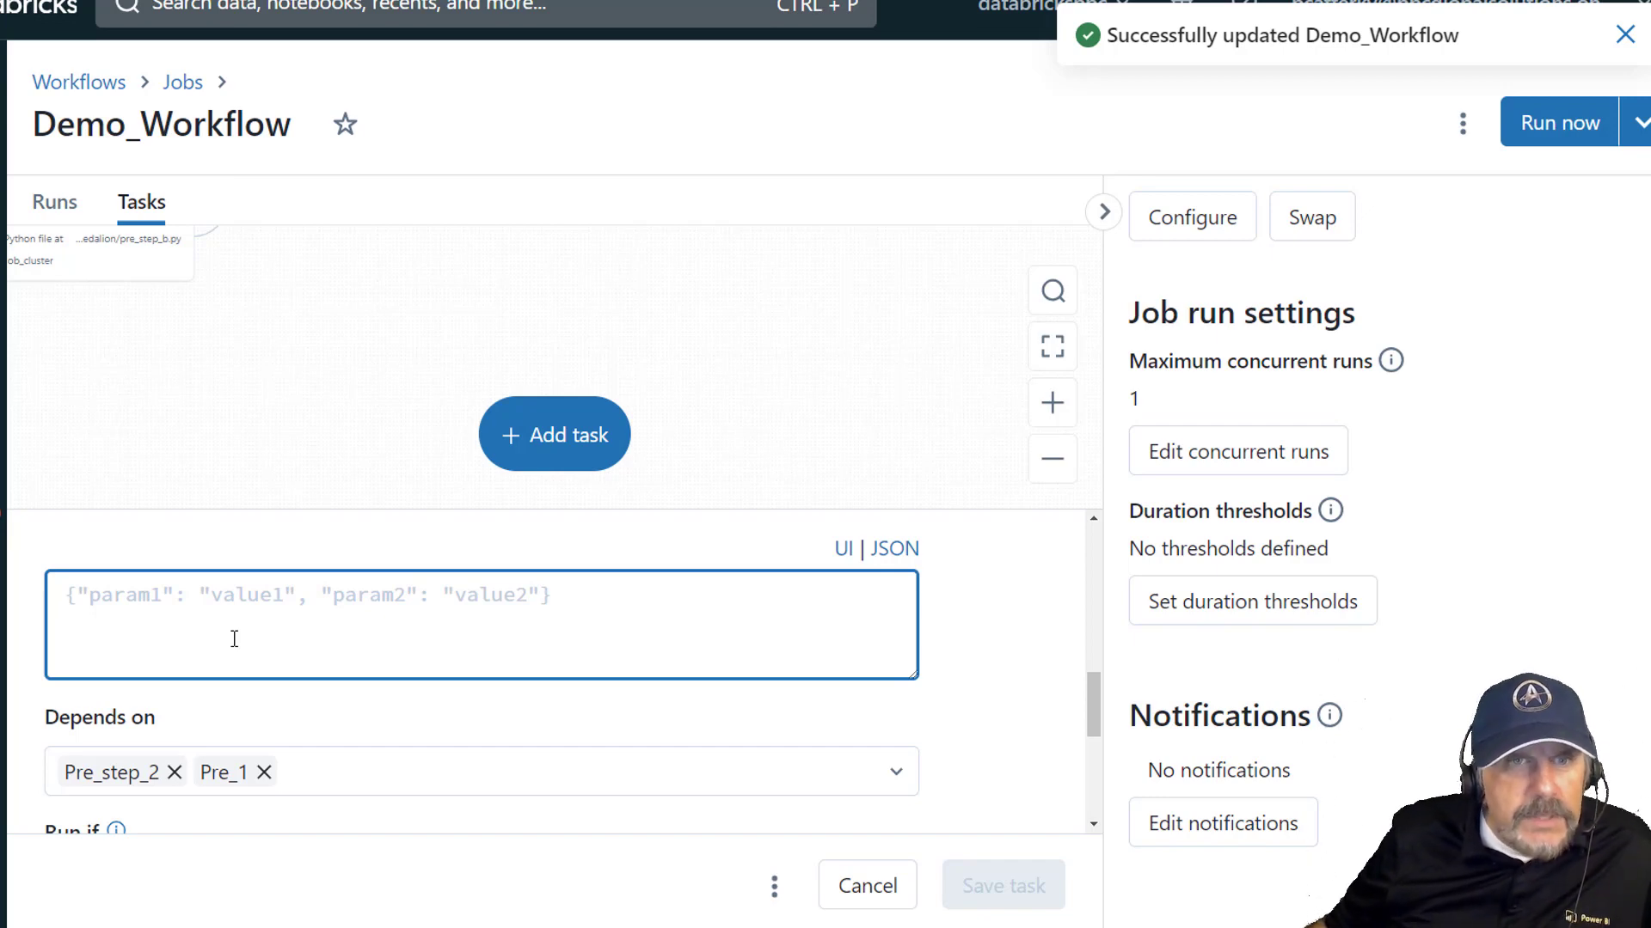
text({")
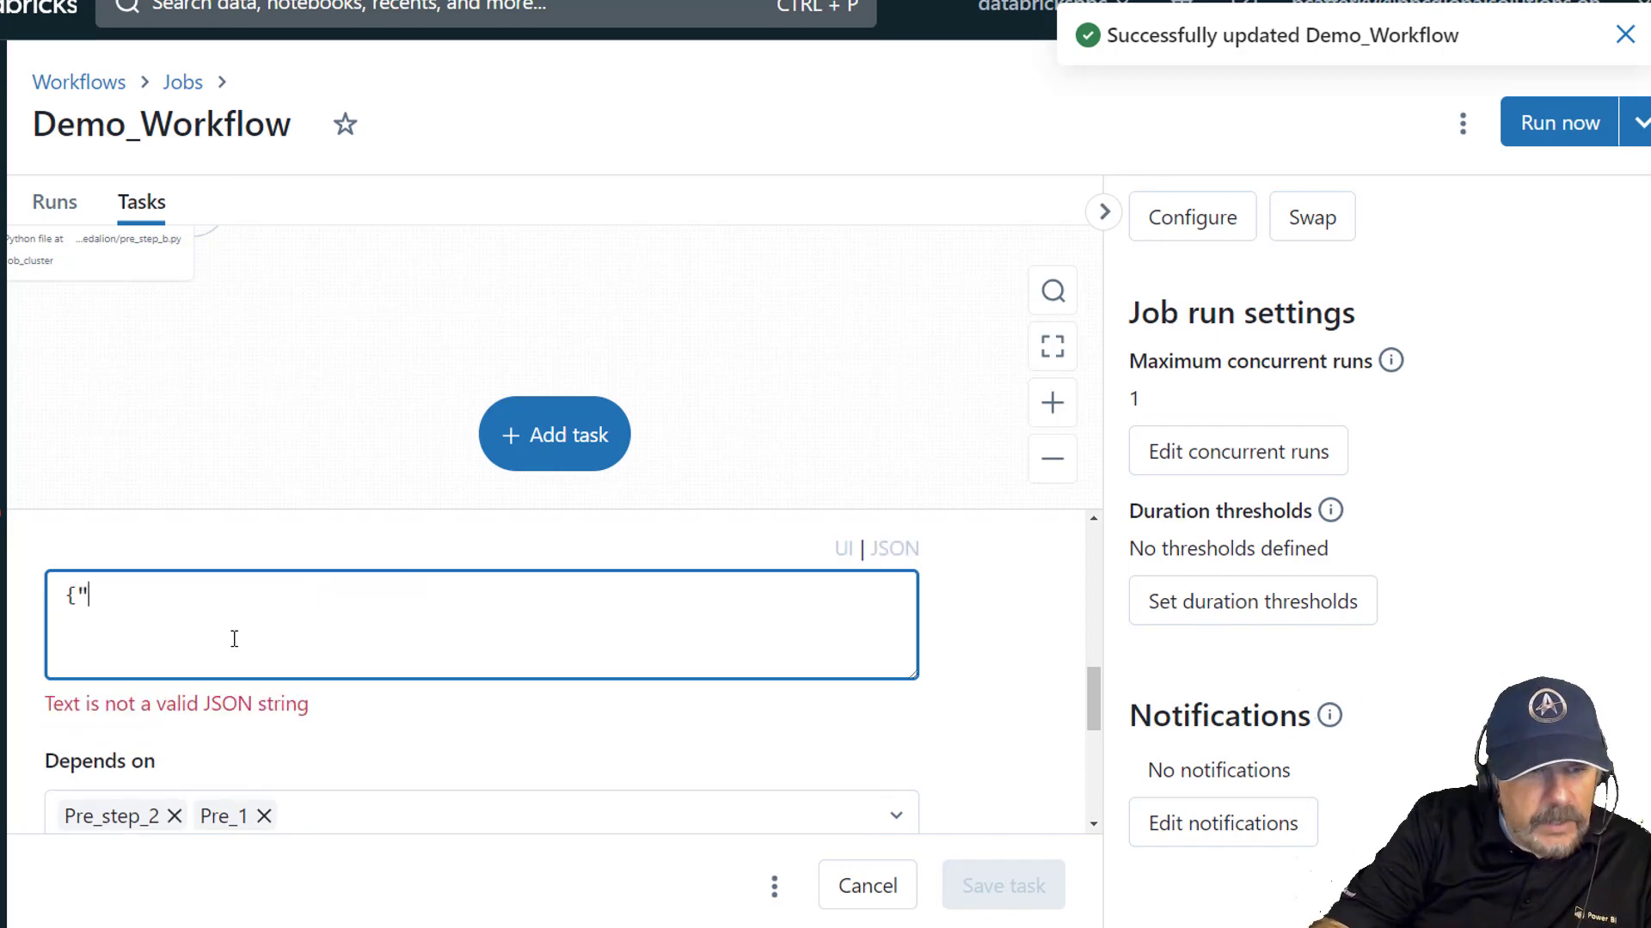
text(environmen)
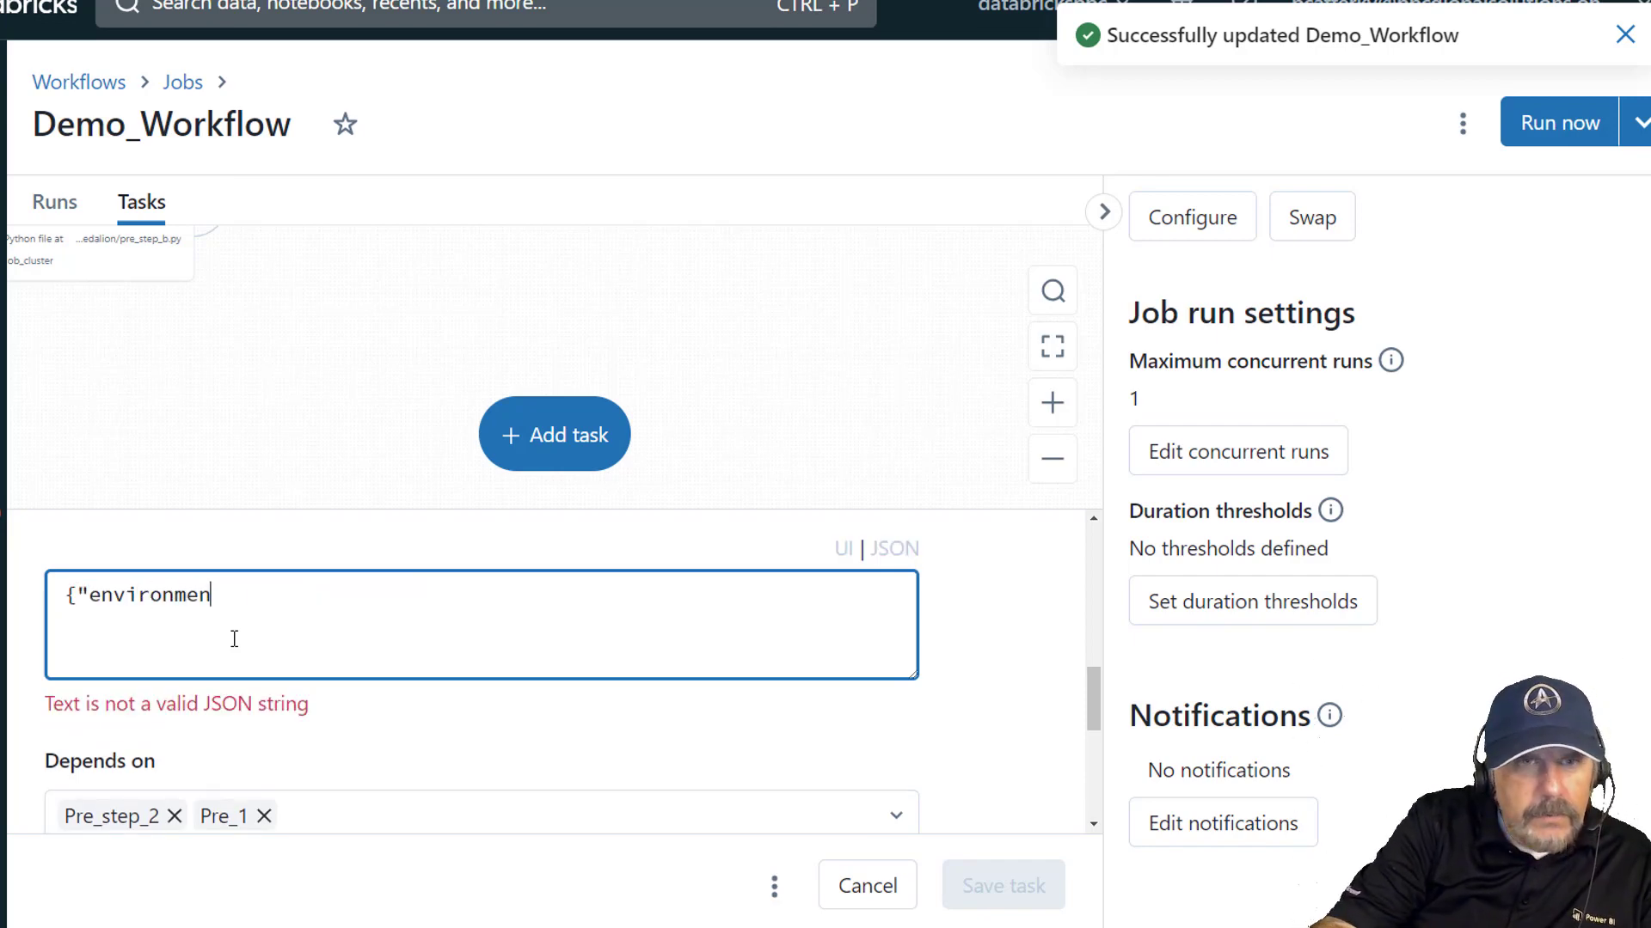
text(t":"Pro)
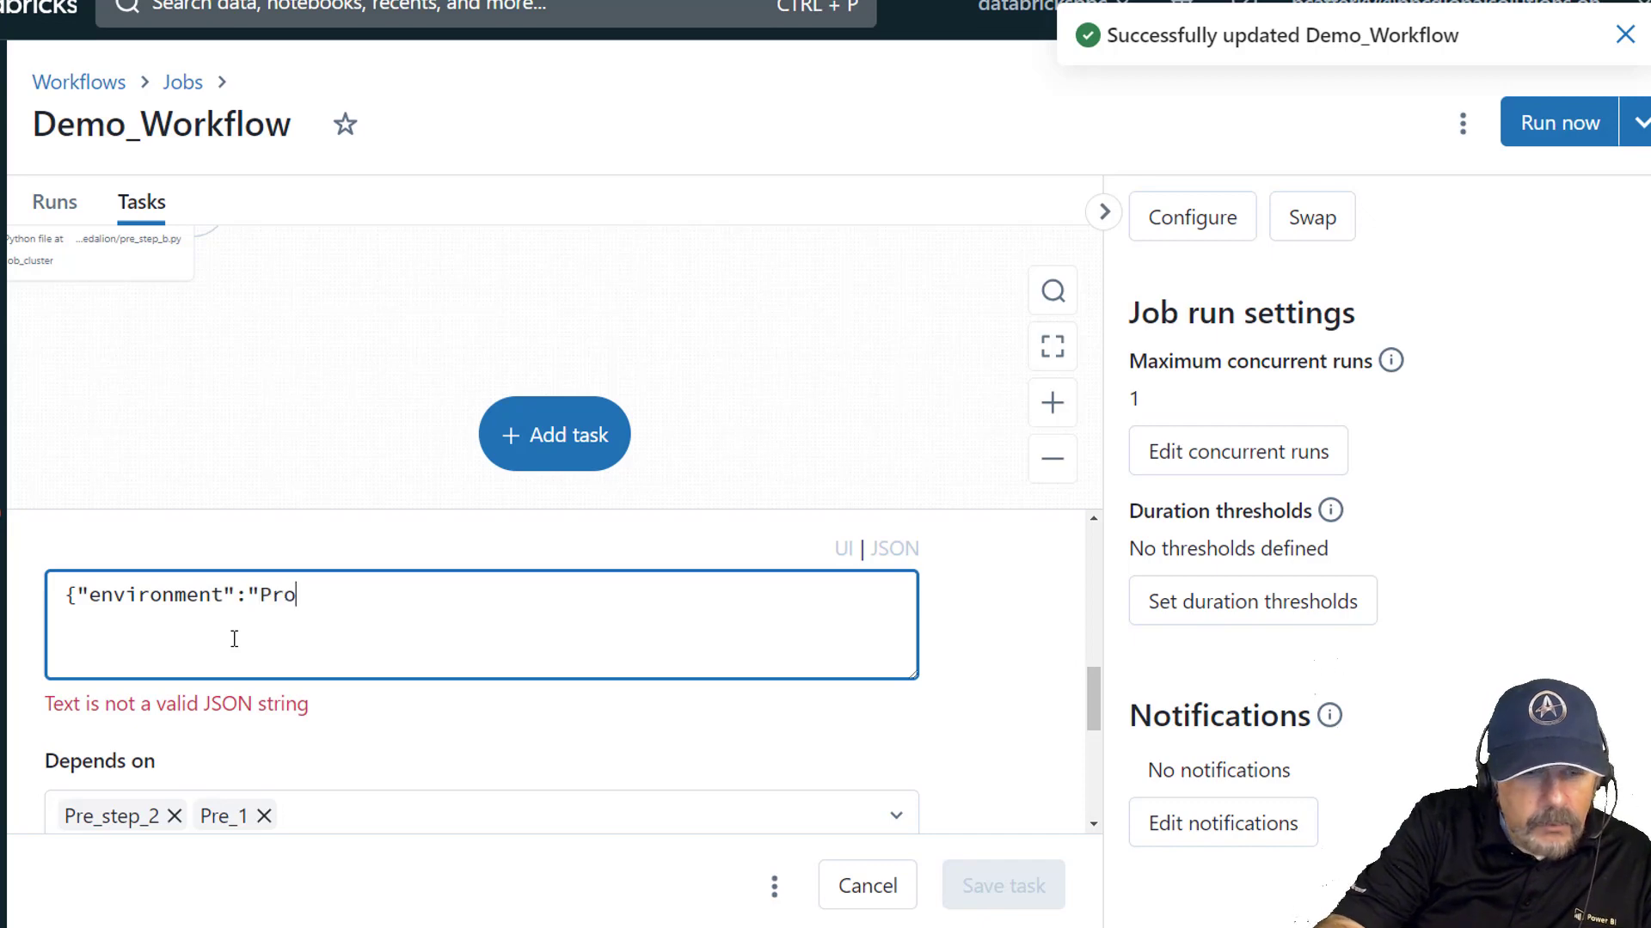
key(BackSpace)
text(od"})
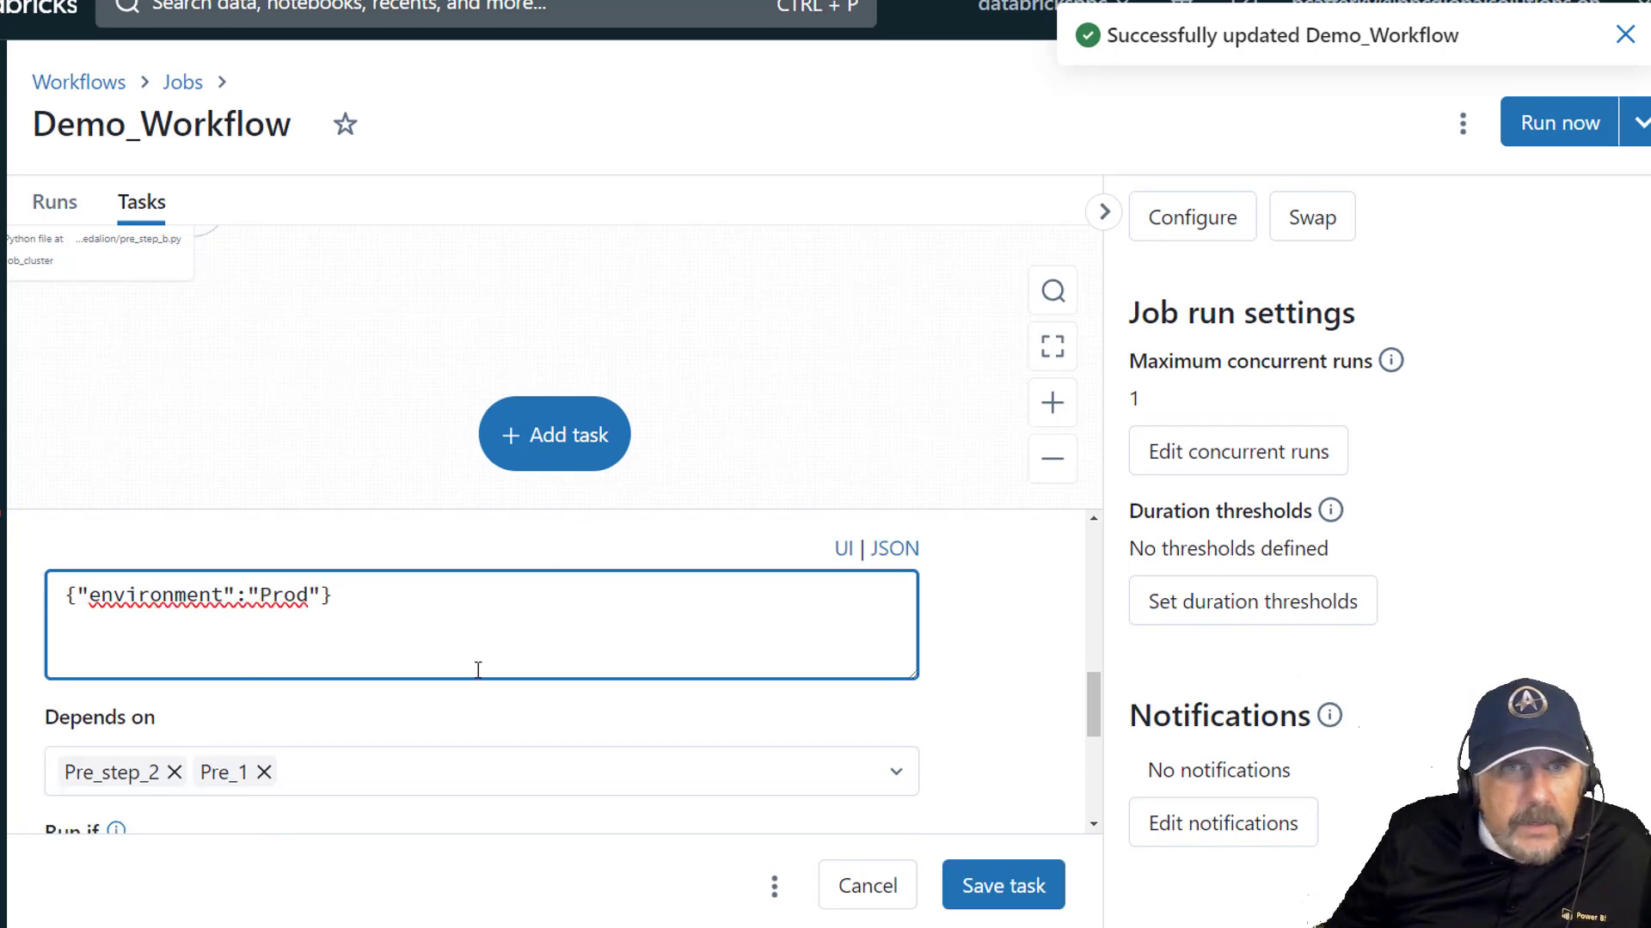
click(1006, 890)
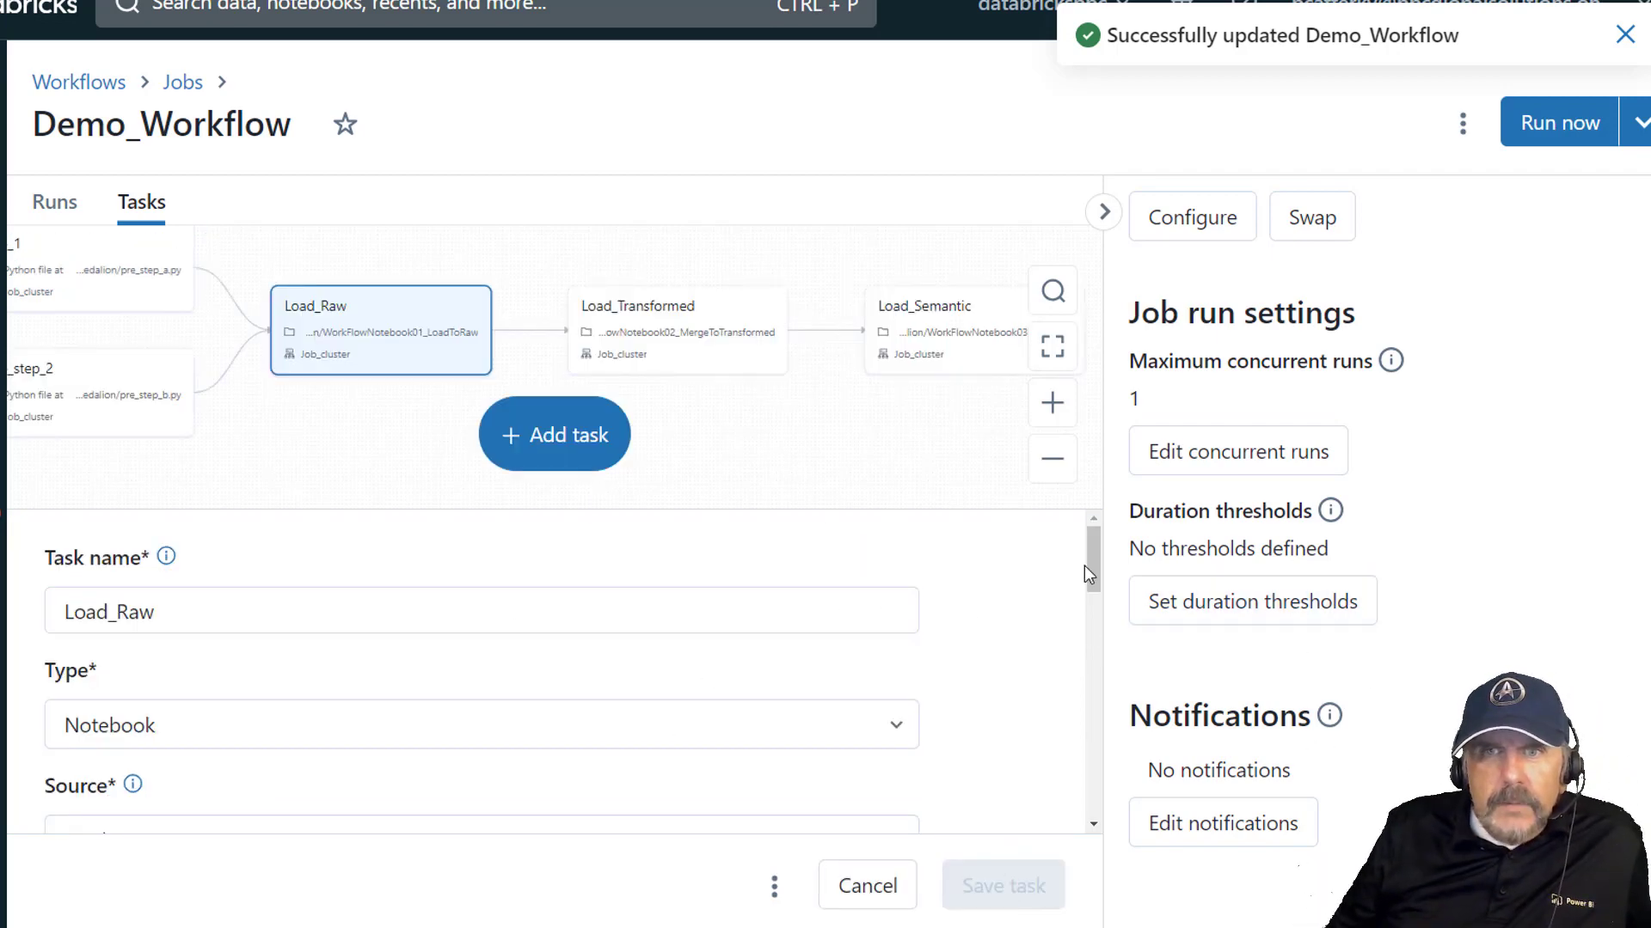
- Look over the Load_Raw task's settings and the task types available for a new task
drag(1090, 569, 1091, 778)
scroll(860, 688, up, 10)
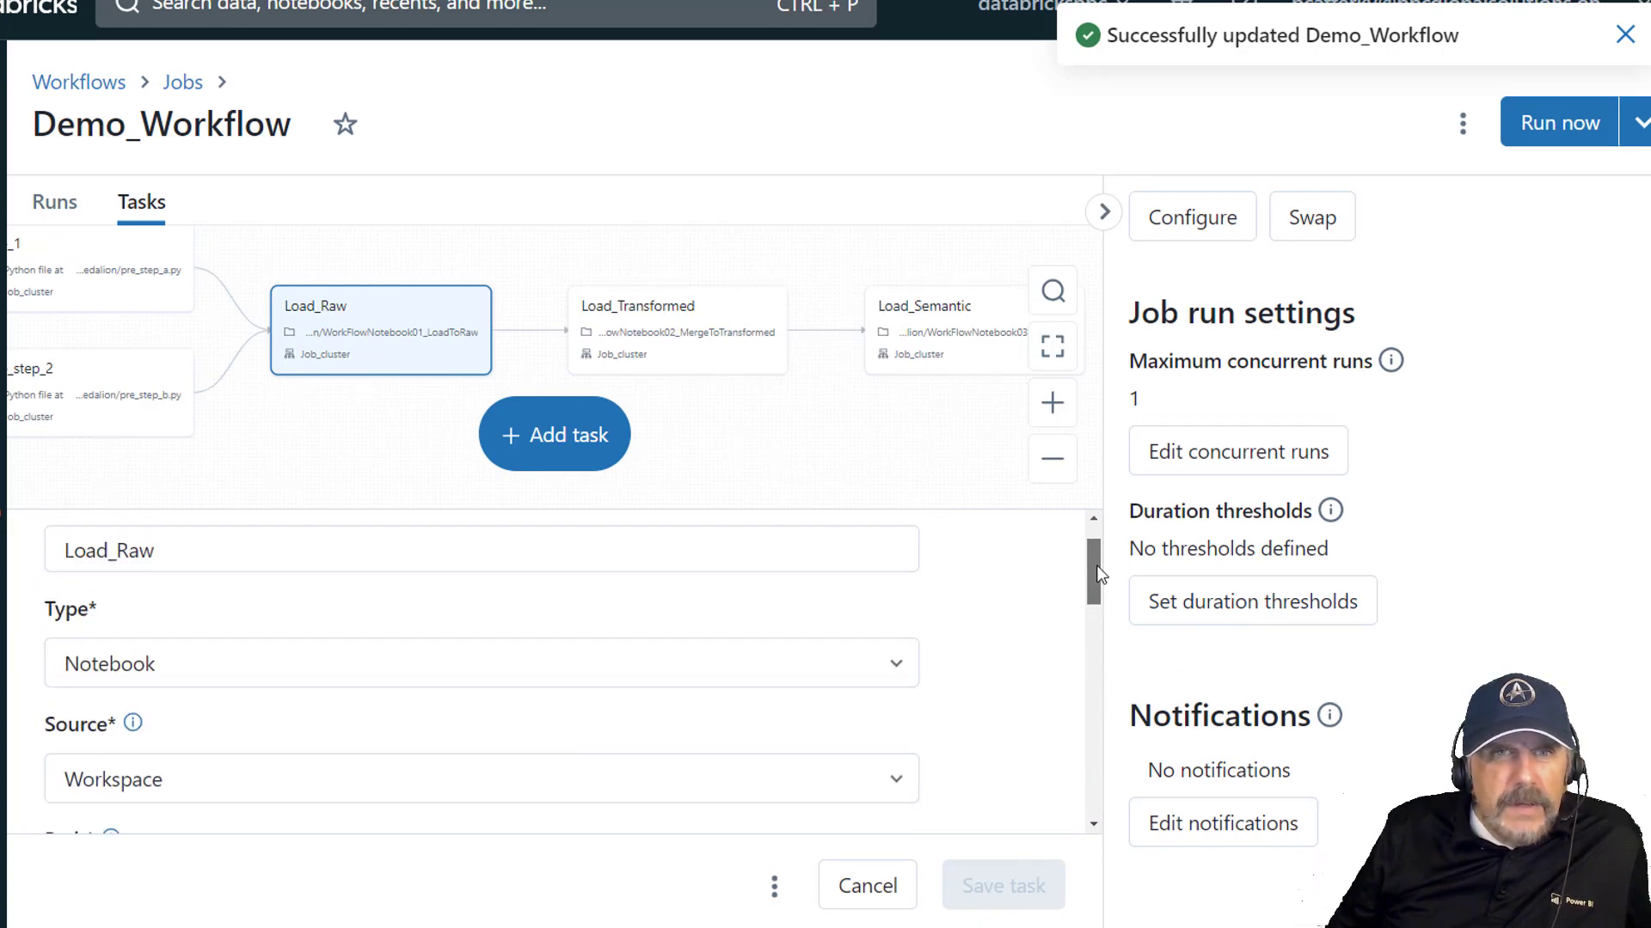
click(589, 438)
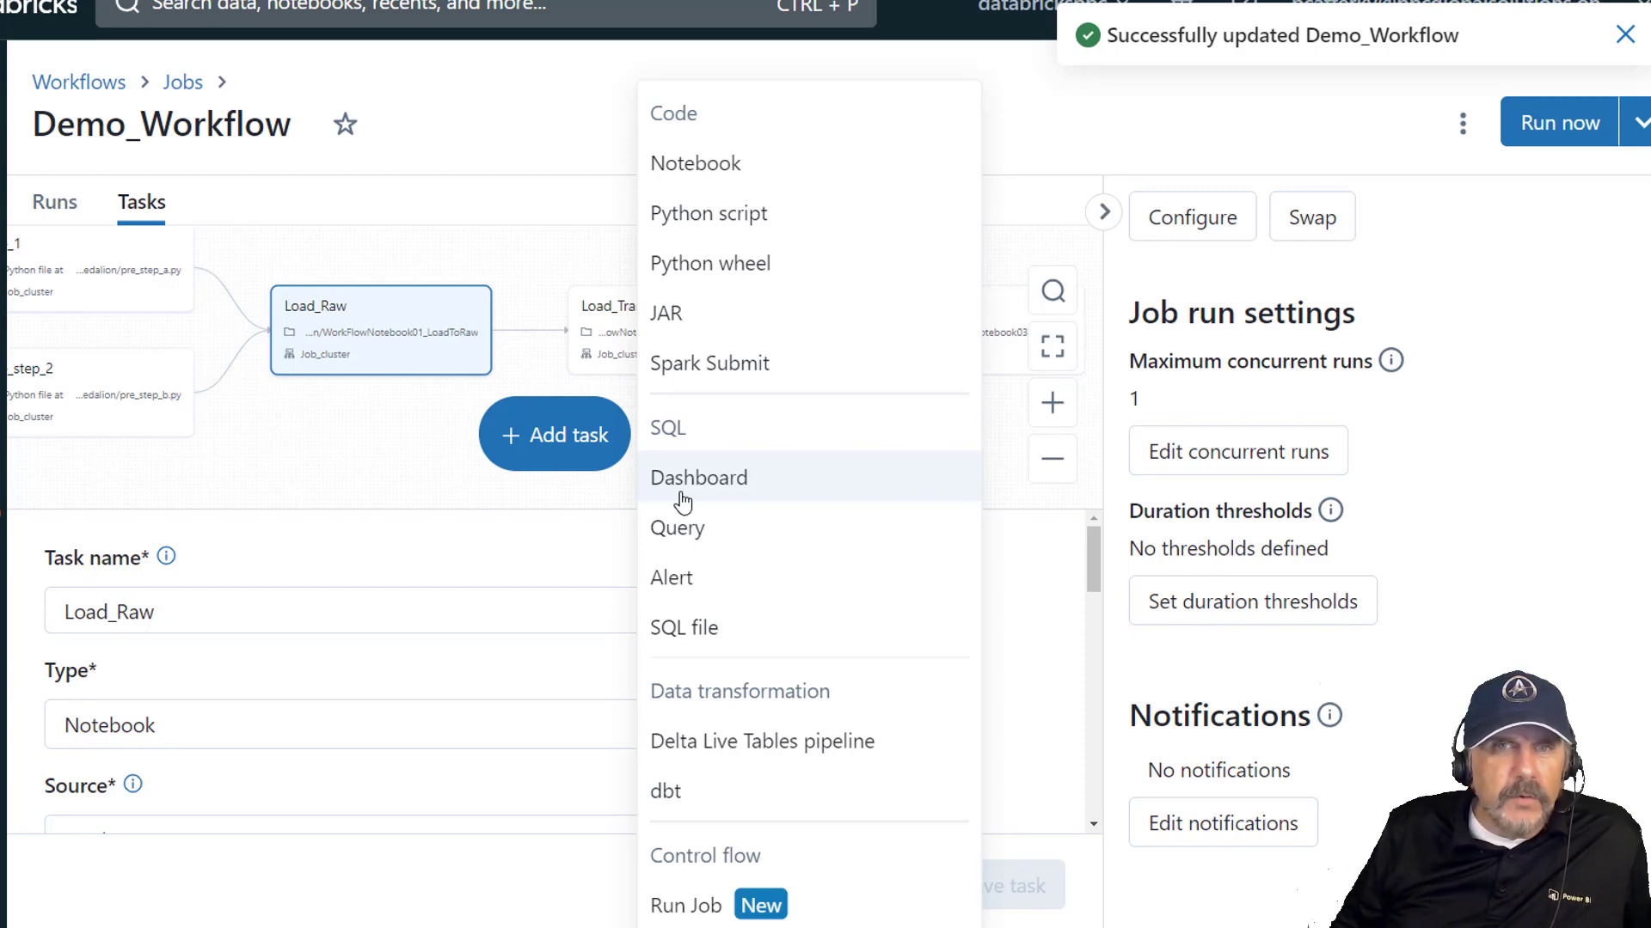
- Close the list of task types and start a run of the Demo_Workflow job
click(1478, 251)
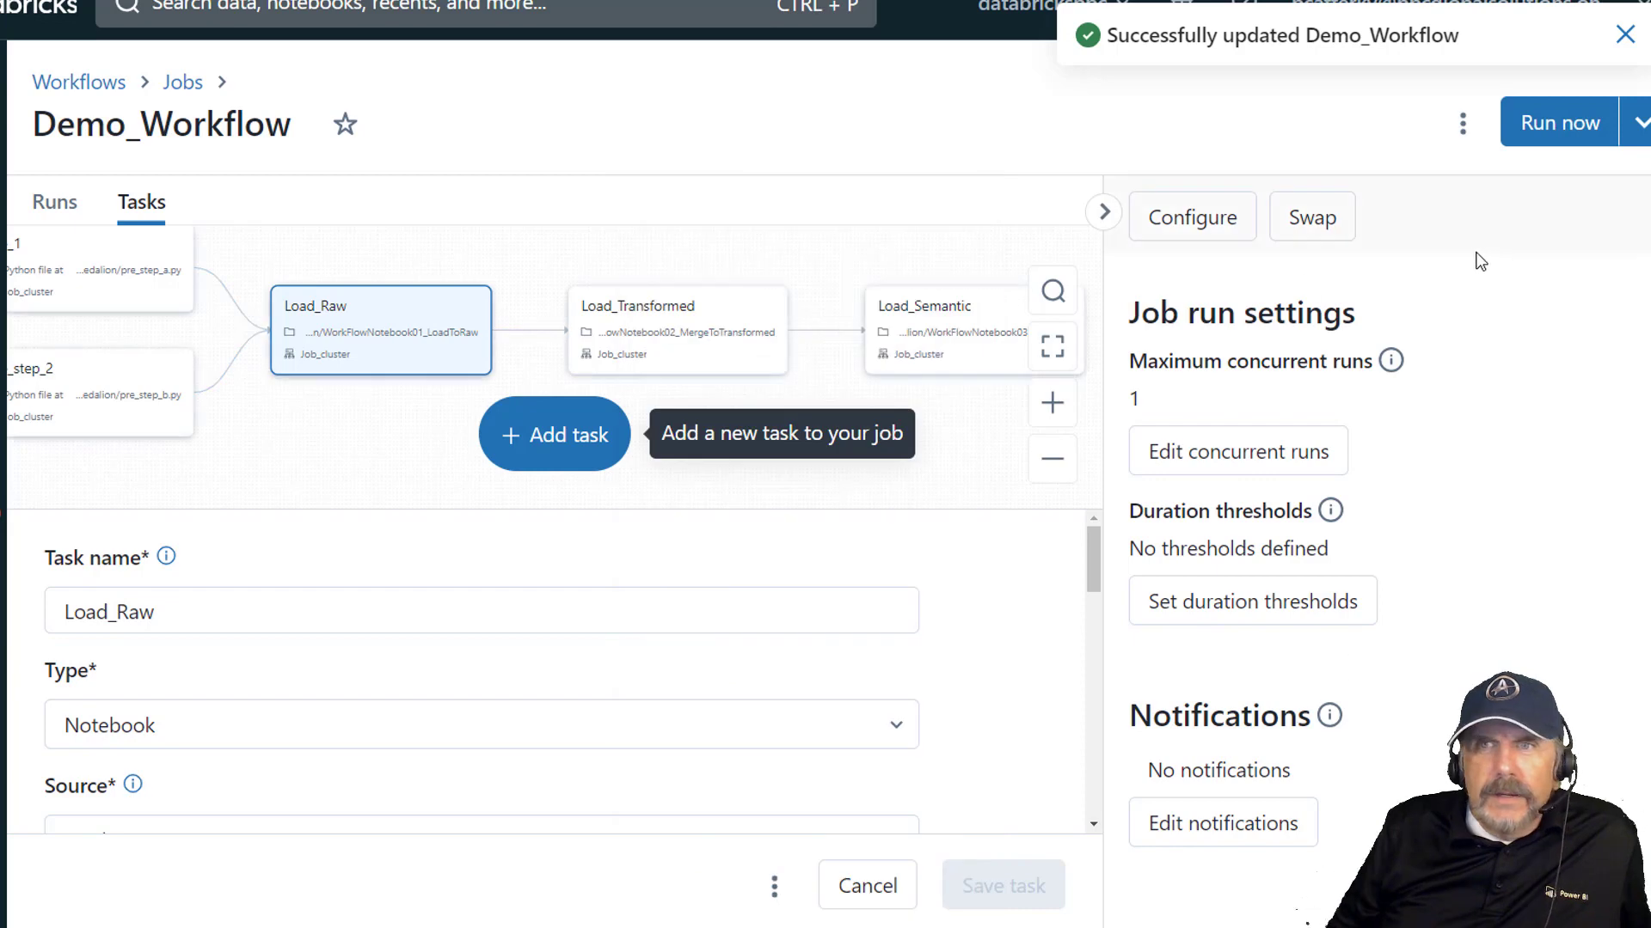
click(1624, 35)
click(1560, 123)
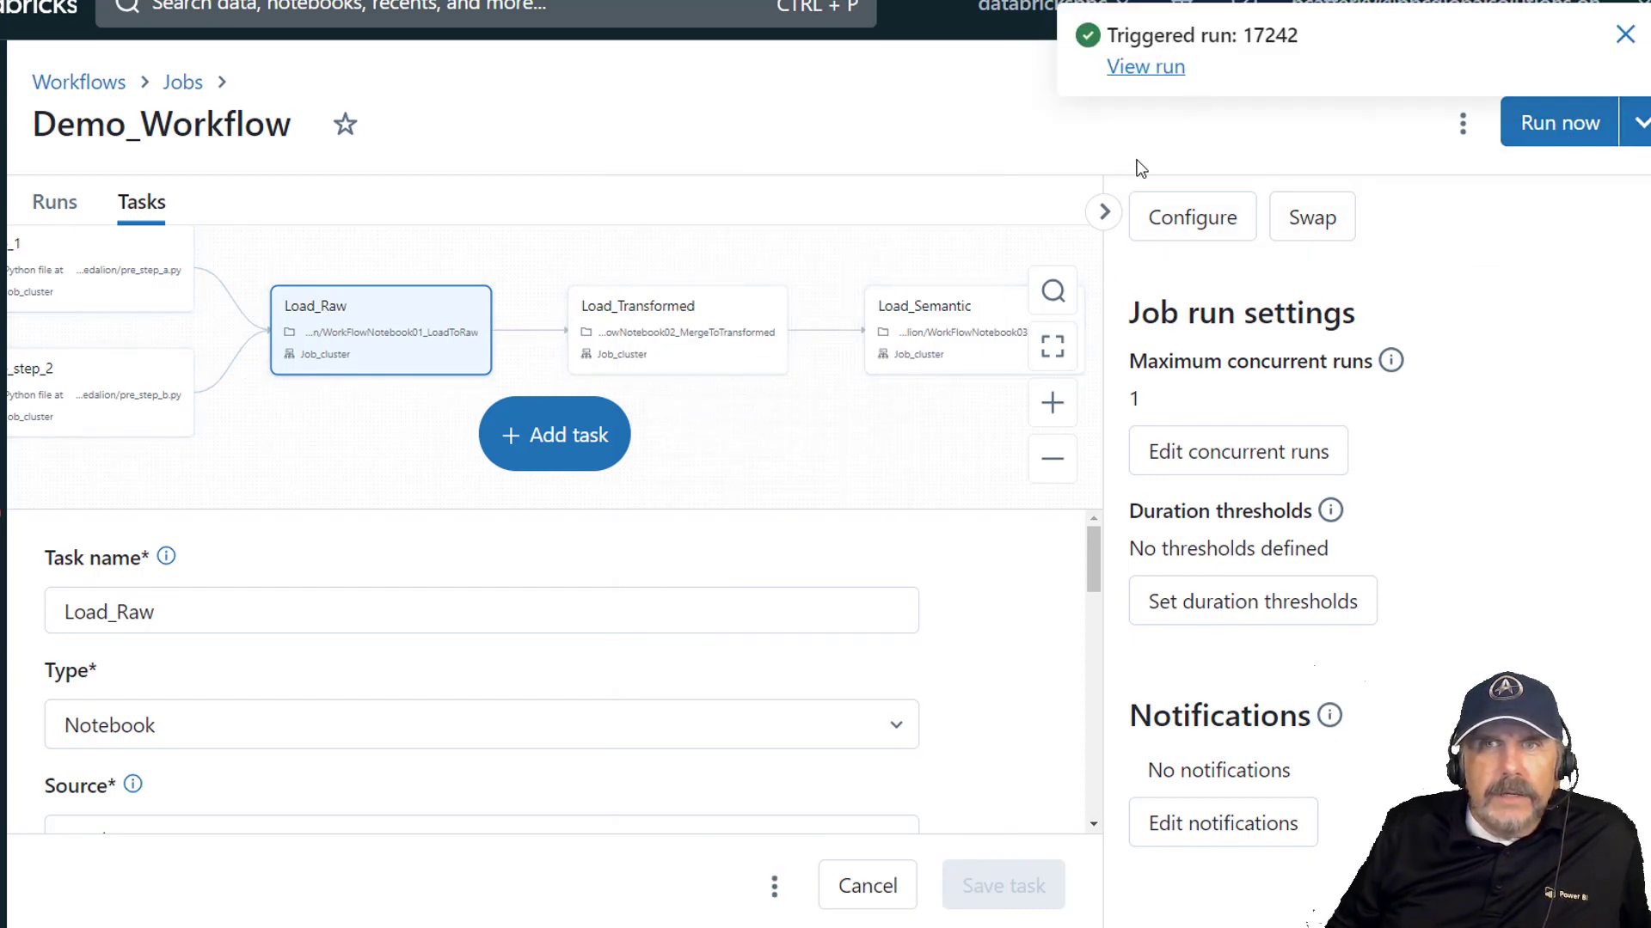
- Check the progress of the Demo_Workflow run in the run history and open its run details to view the status
click(54, 223)
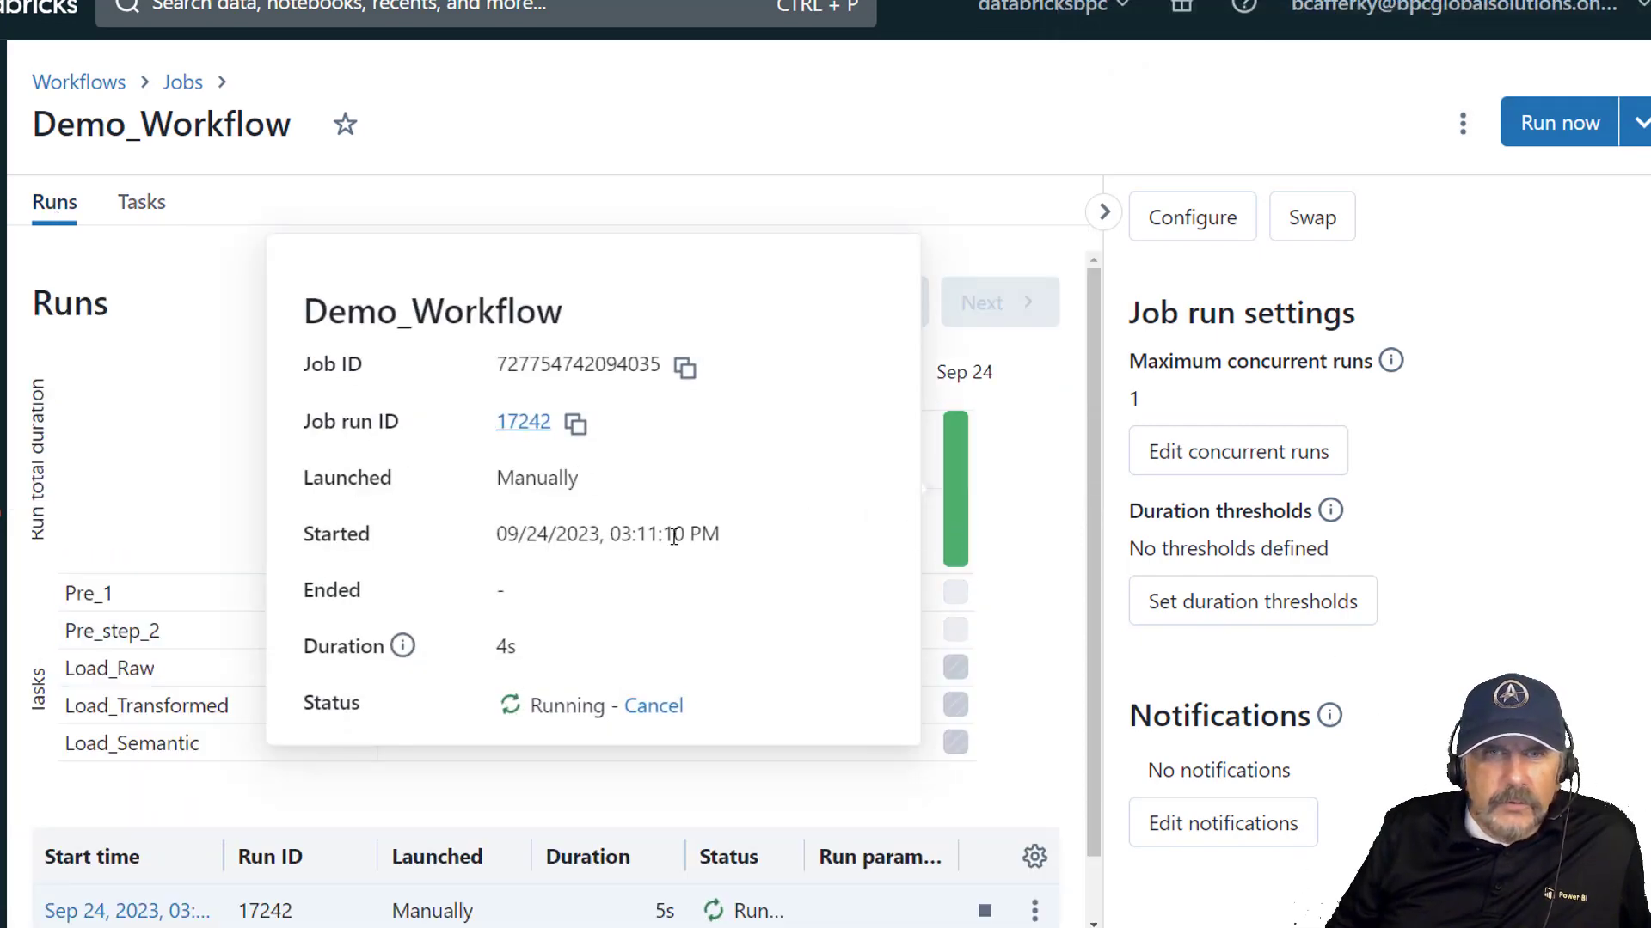
mouse_move(955, 541)
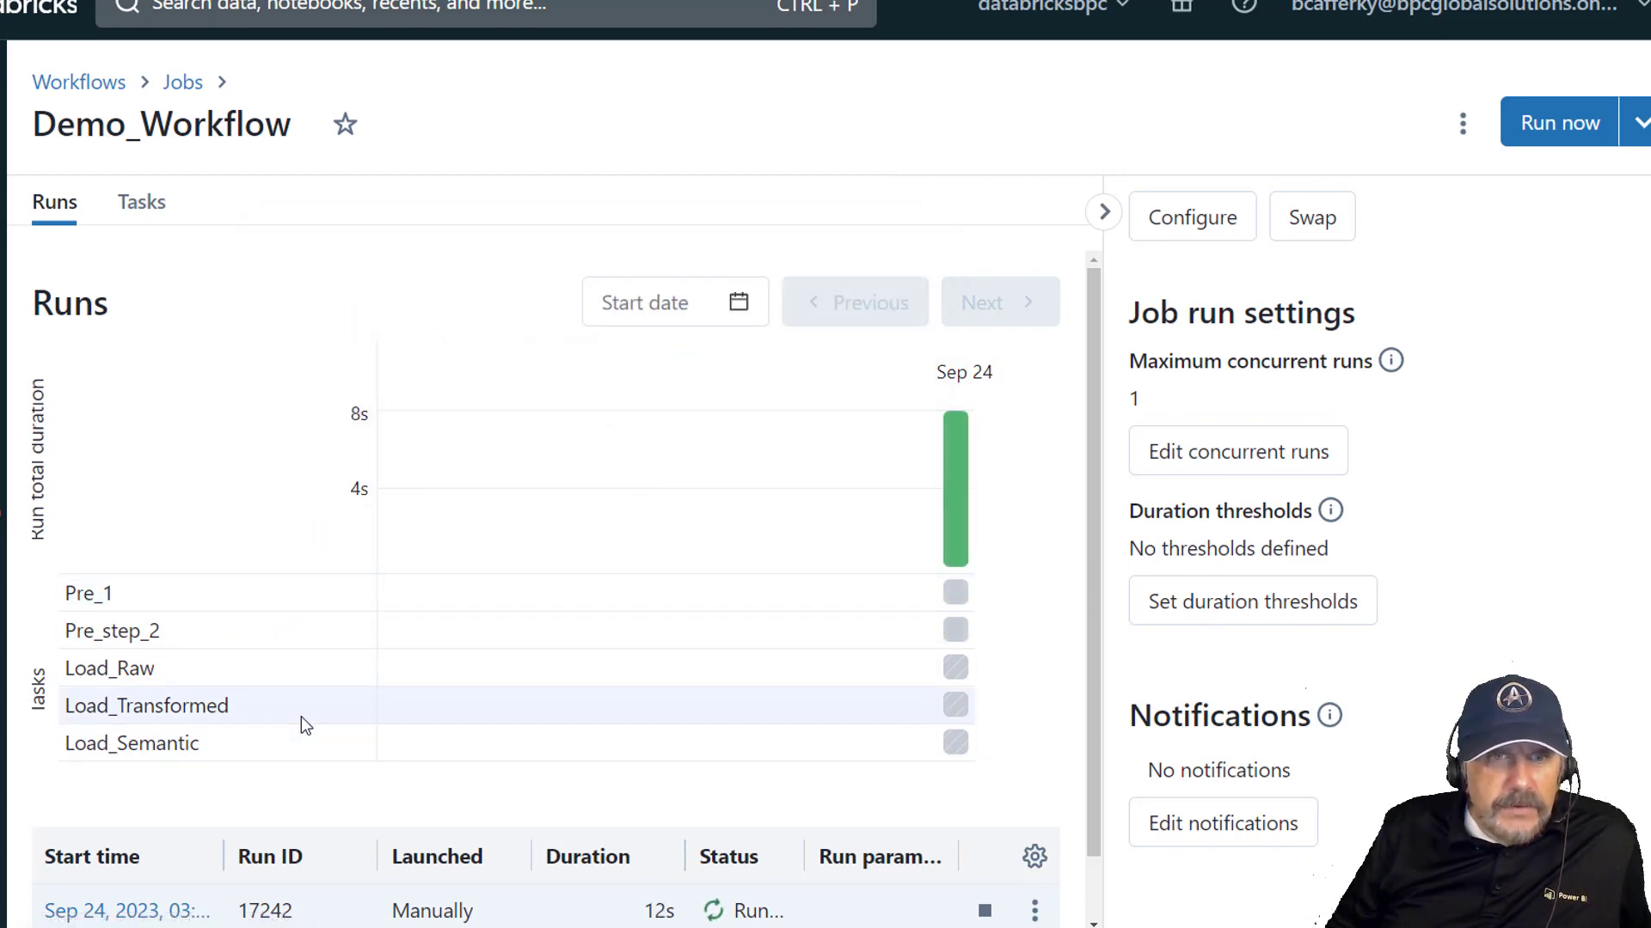
scroll(293, 722, down, 1)
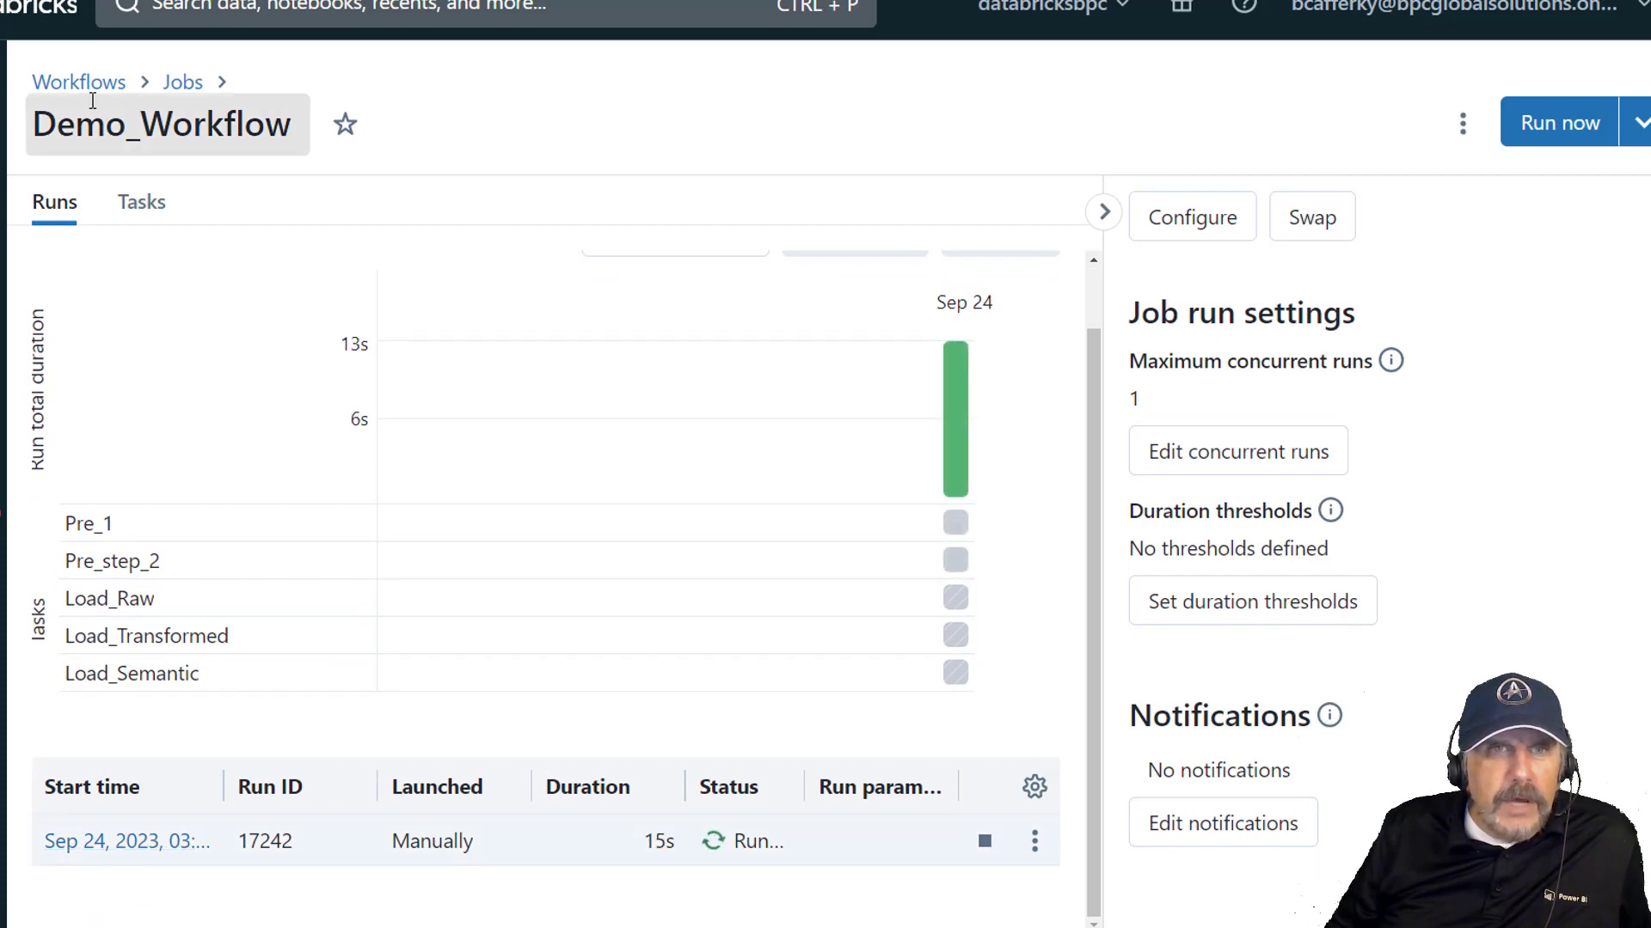
click(145, 205)
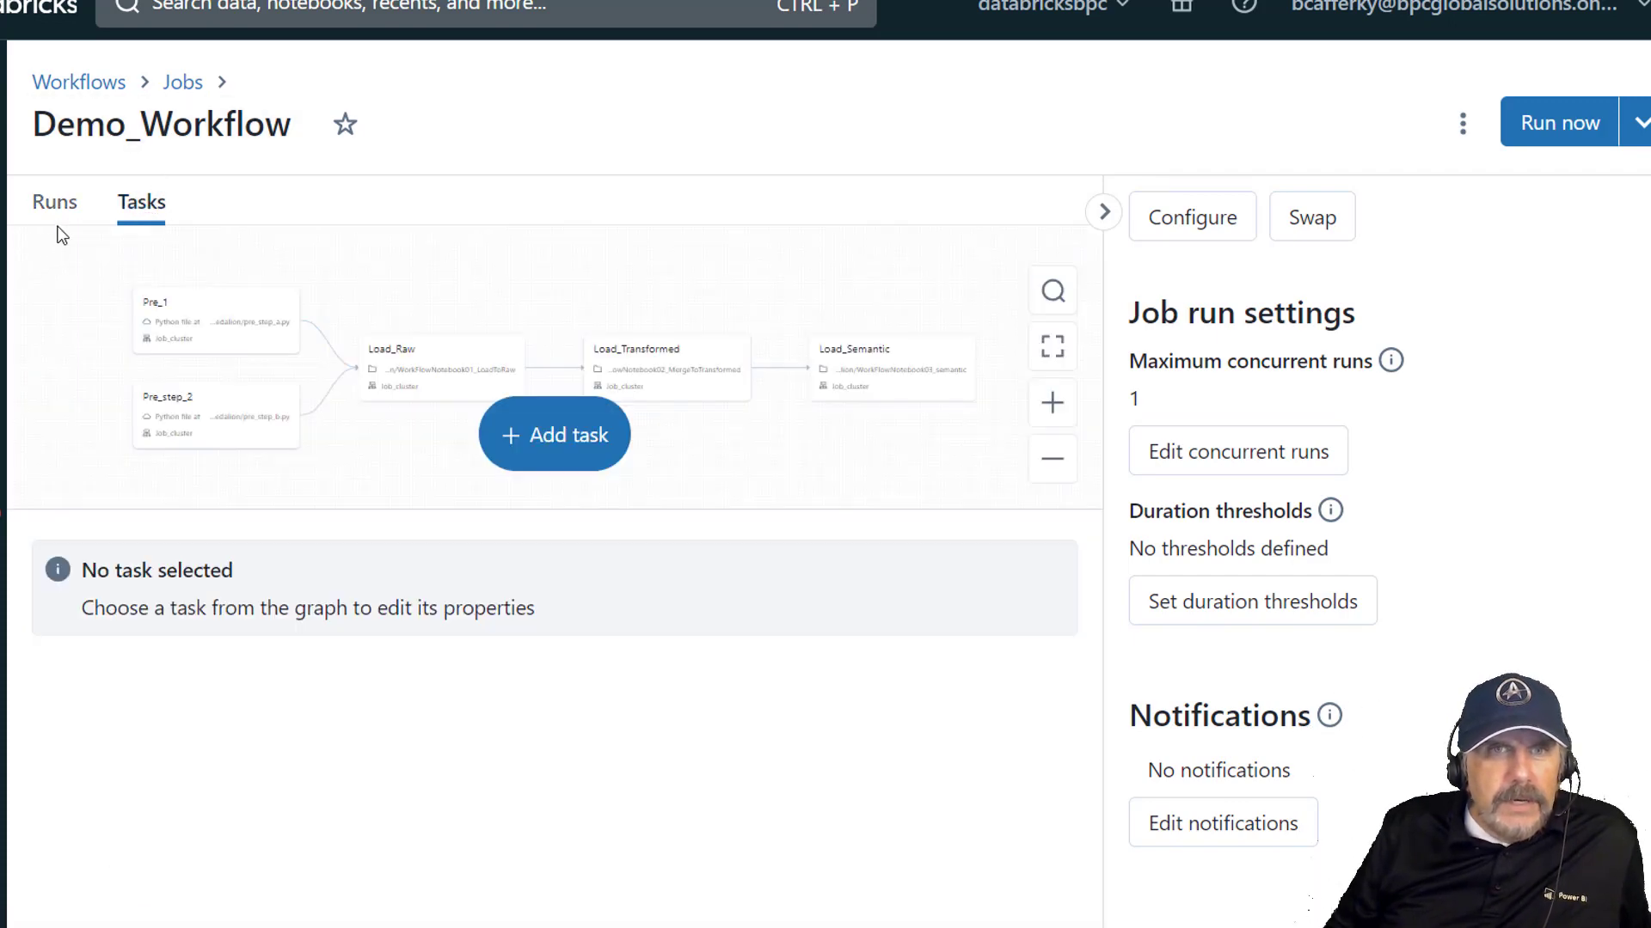
click(52, 204)
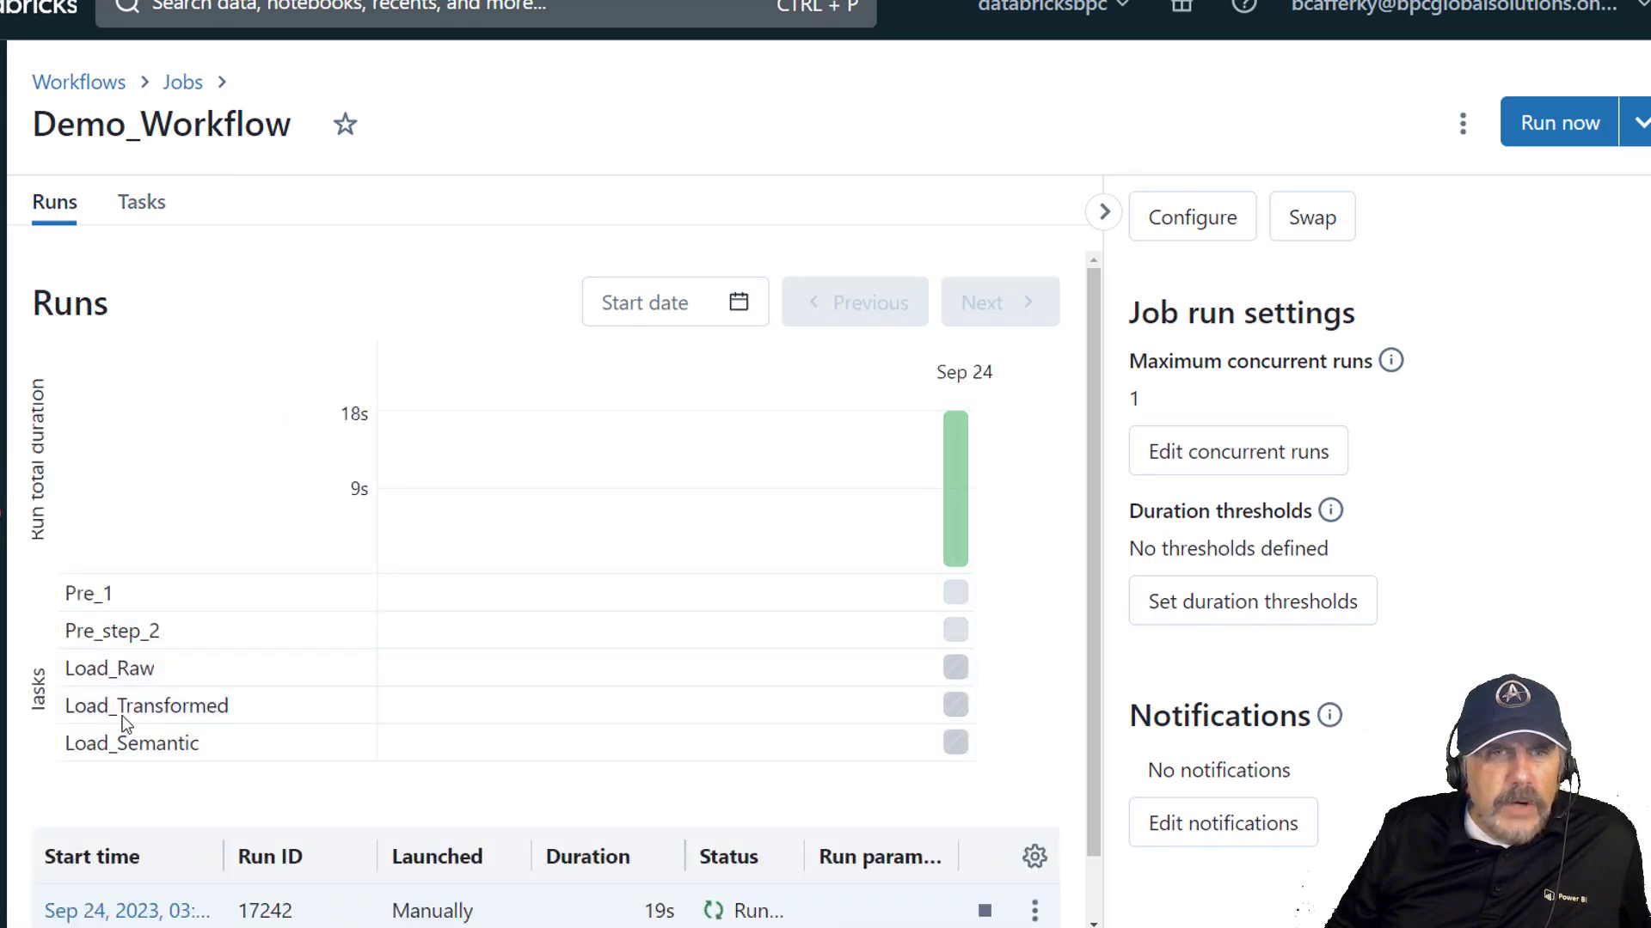
scroll(86, 722, down, 1)
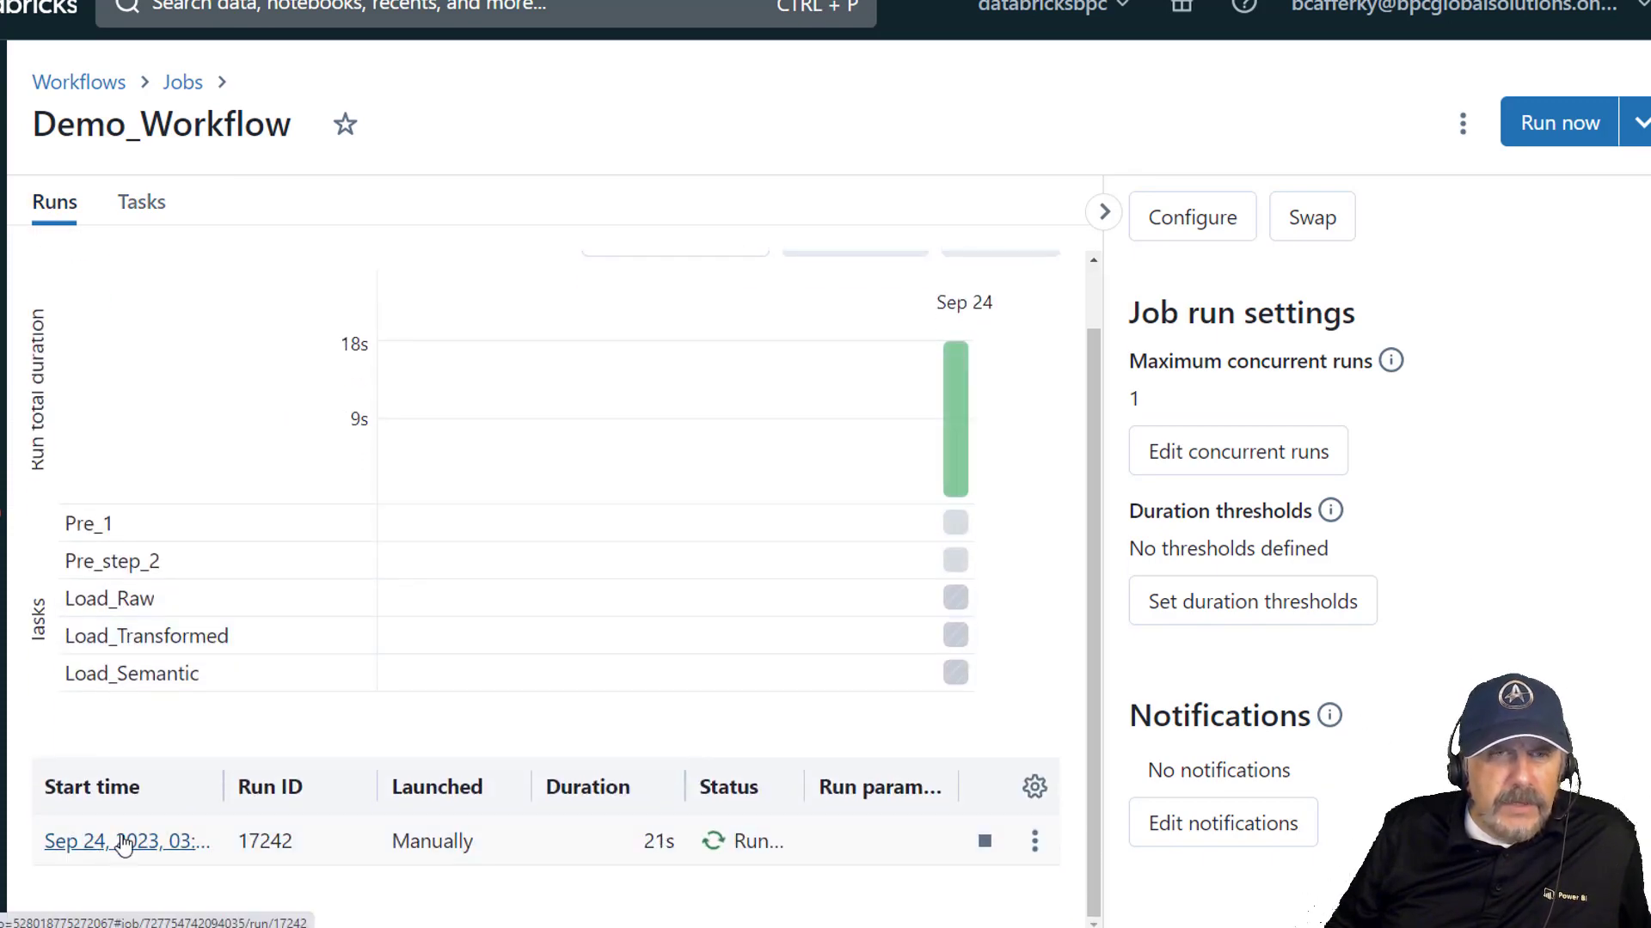
click(101, 849)
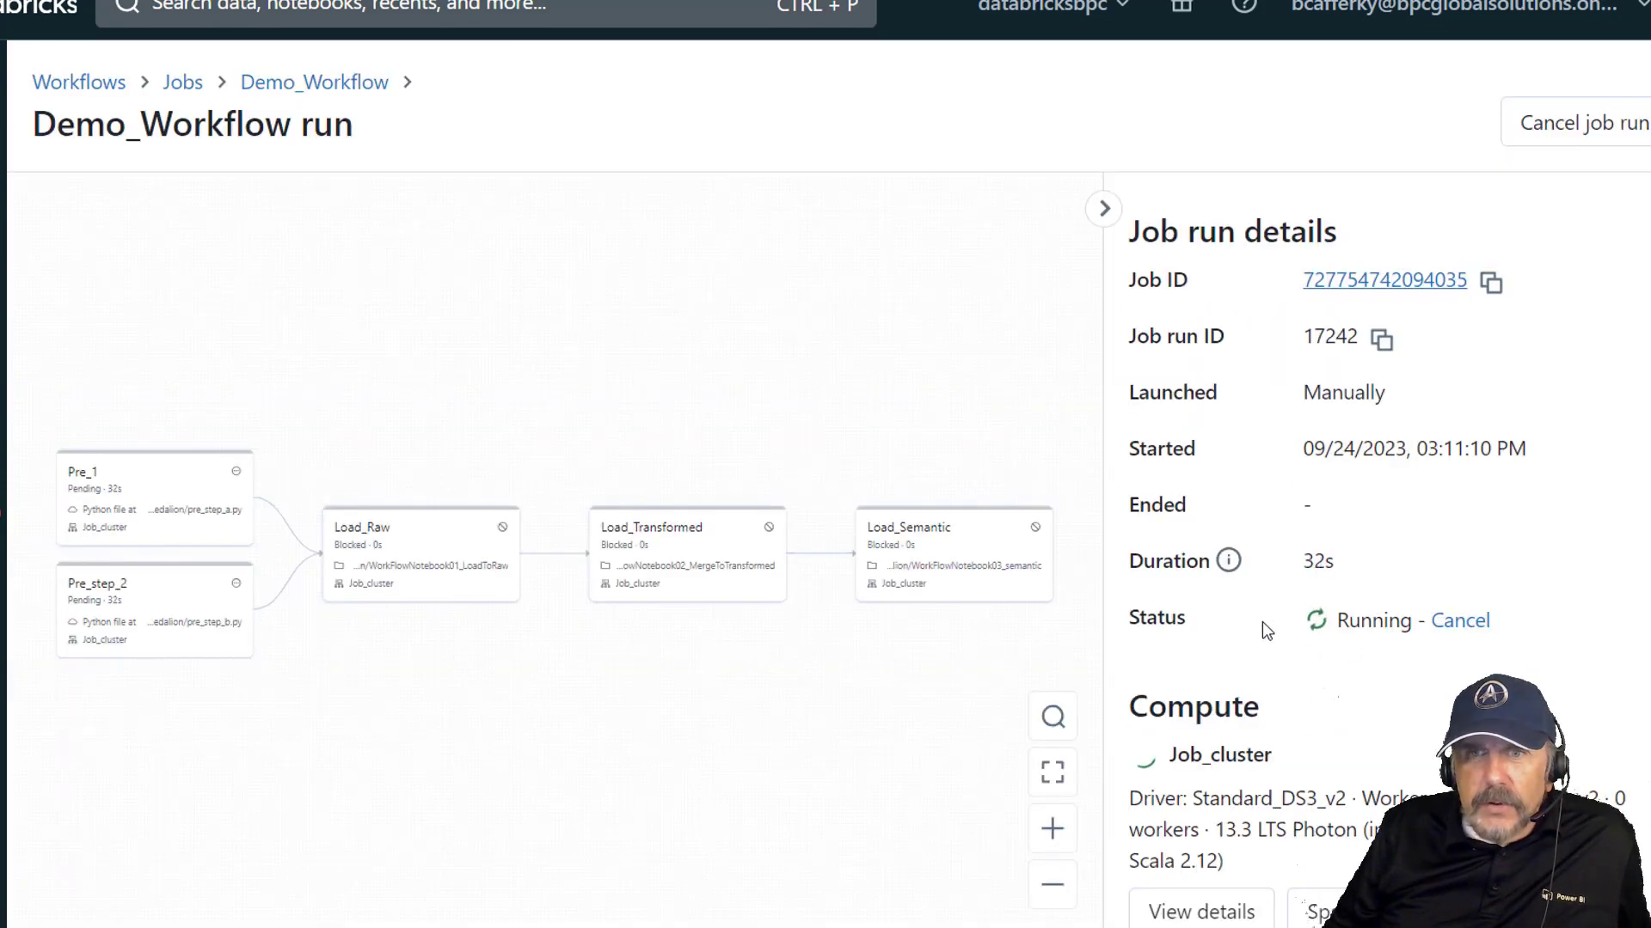
drag(1285, 618, 1498, 629)
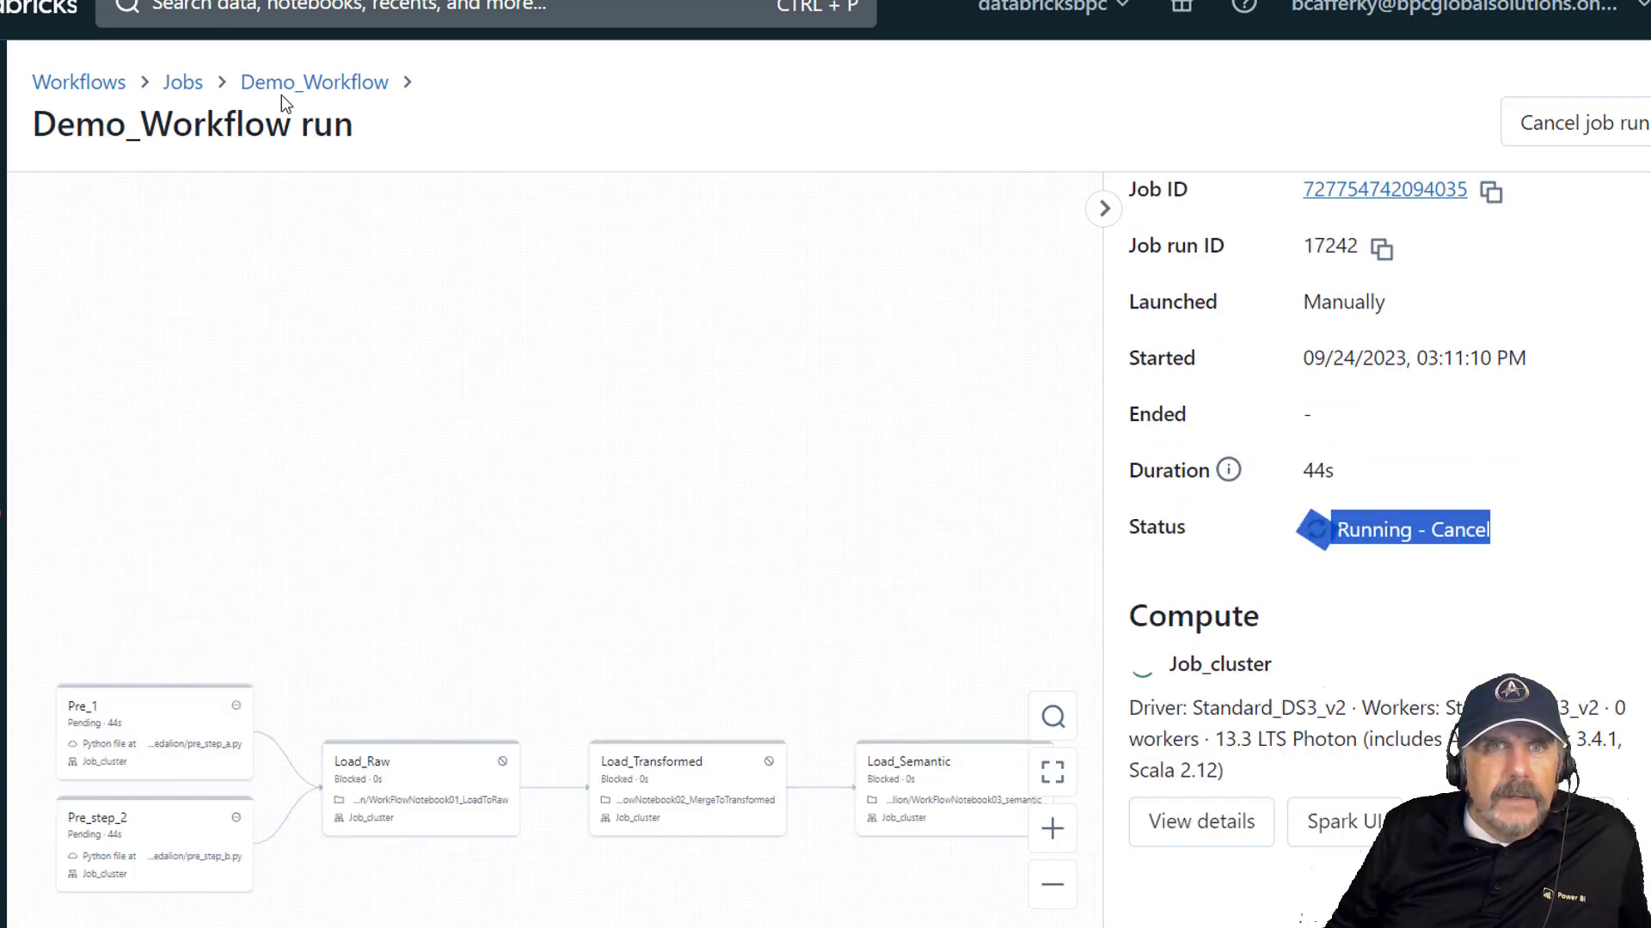
- Open the most recent run of the ETL_1 job and view the output of its Load_Bronze task
click(190, 83)
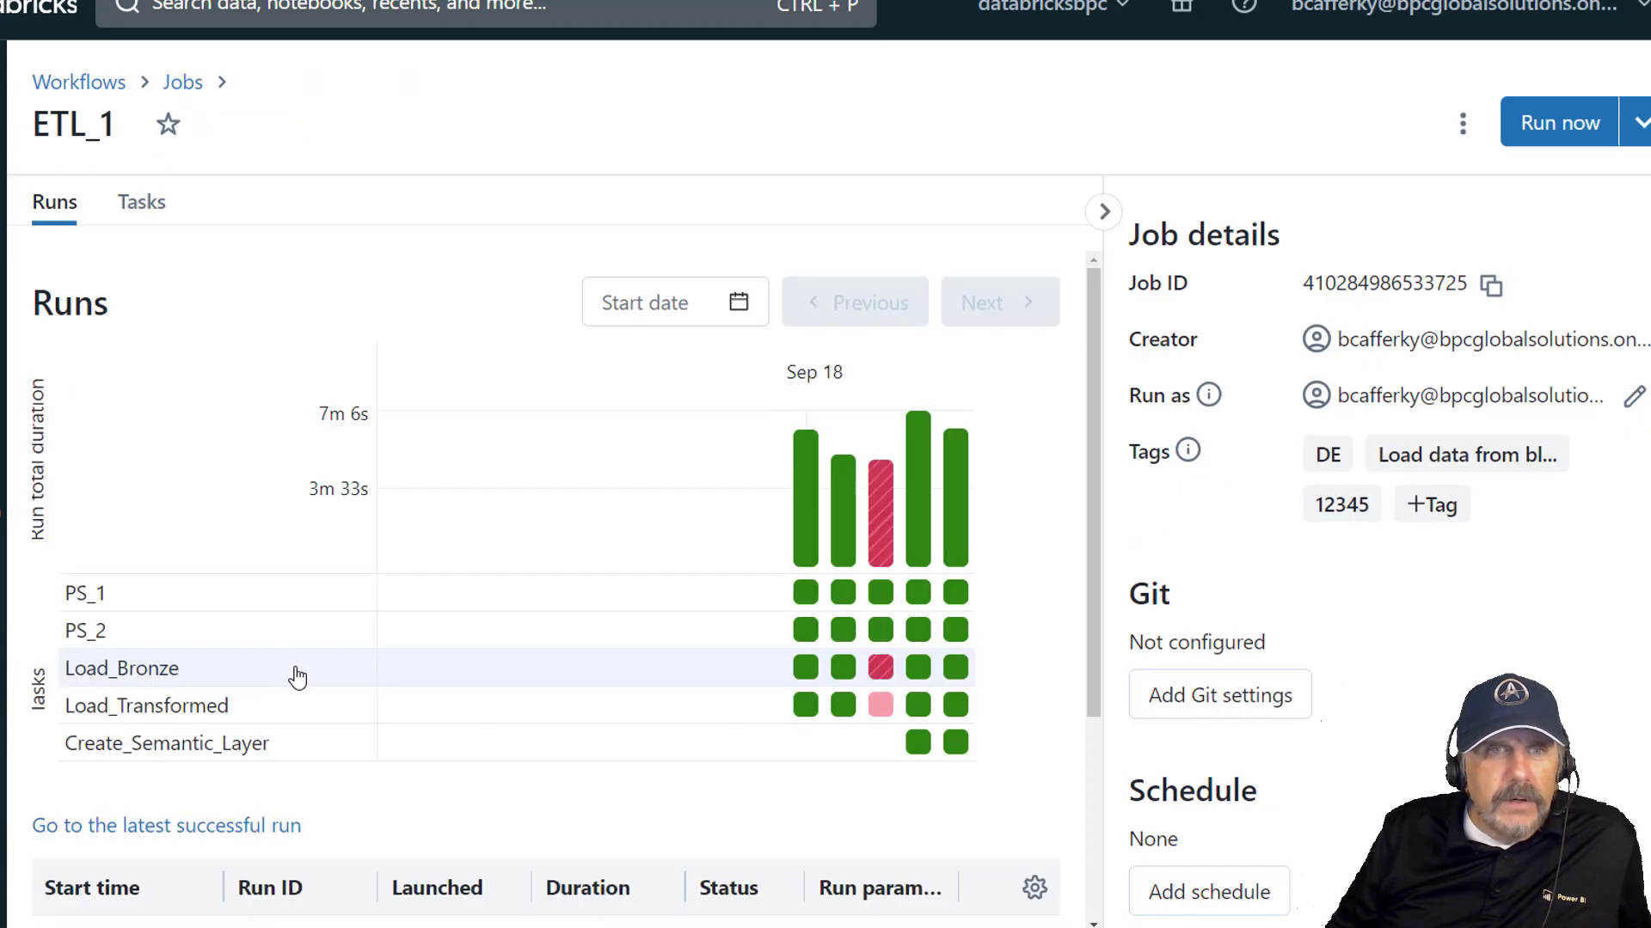
scroll(310, 774, down, 3)
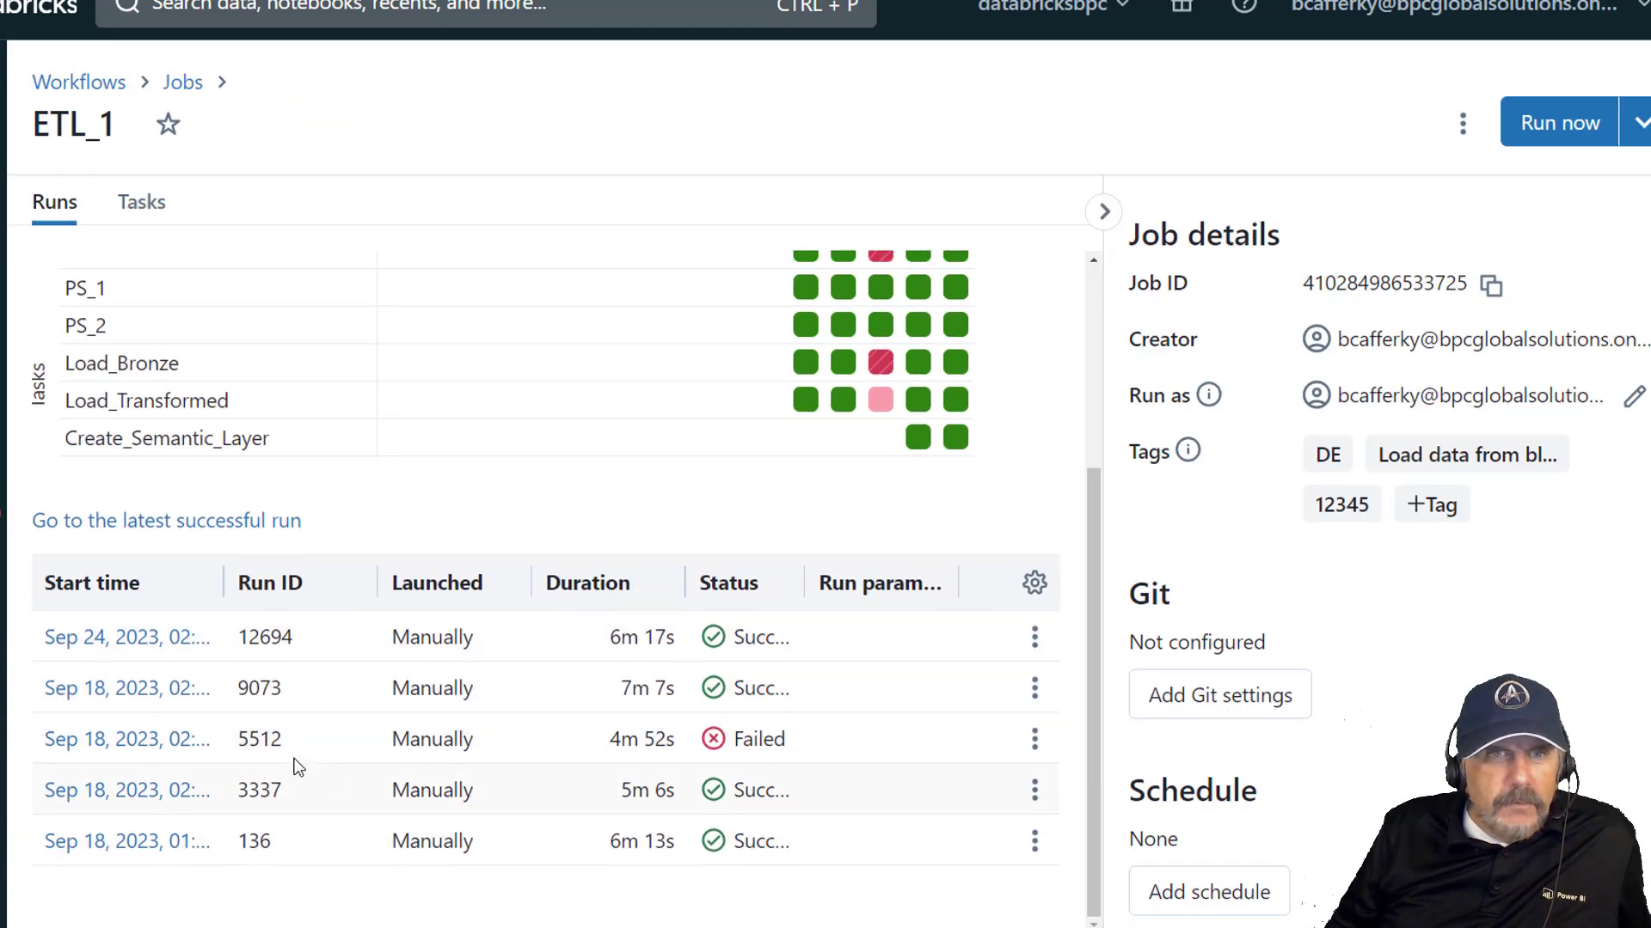
click(121, 640)
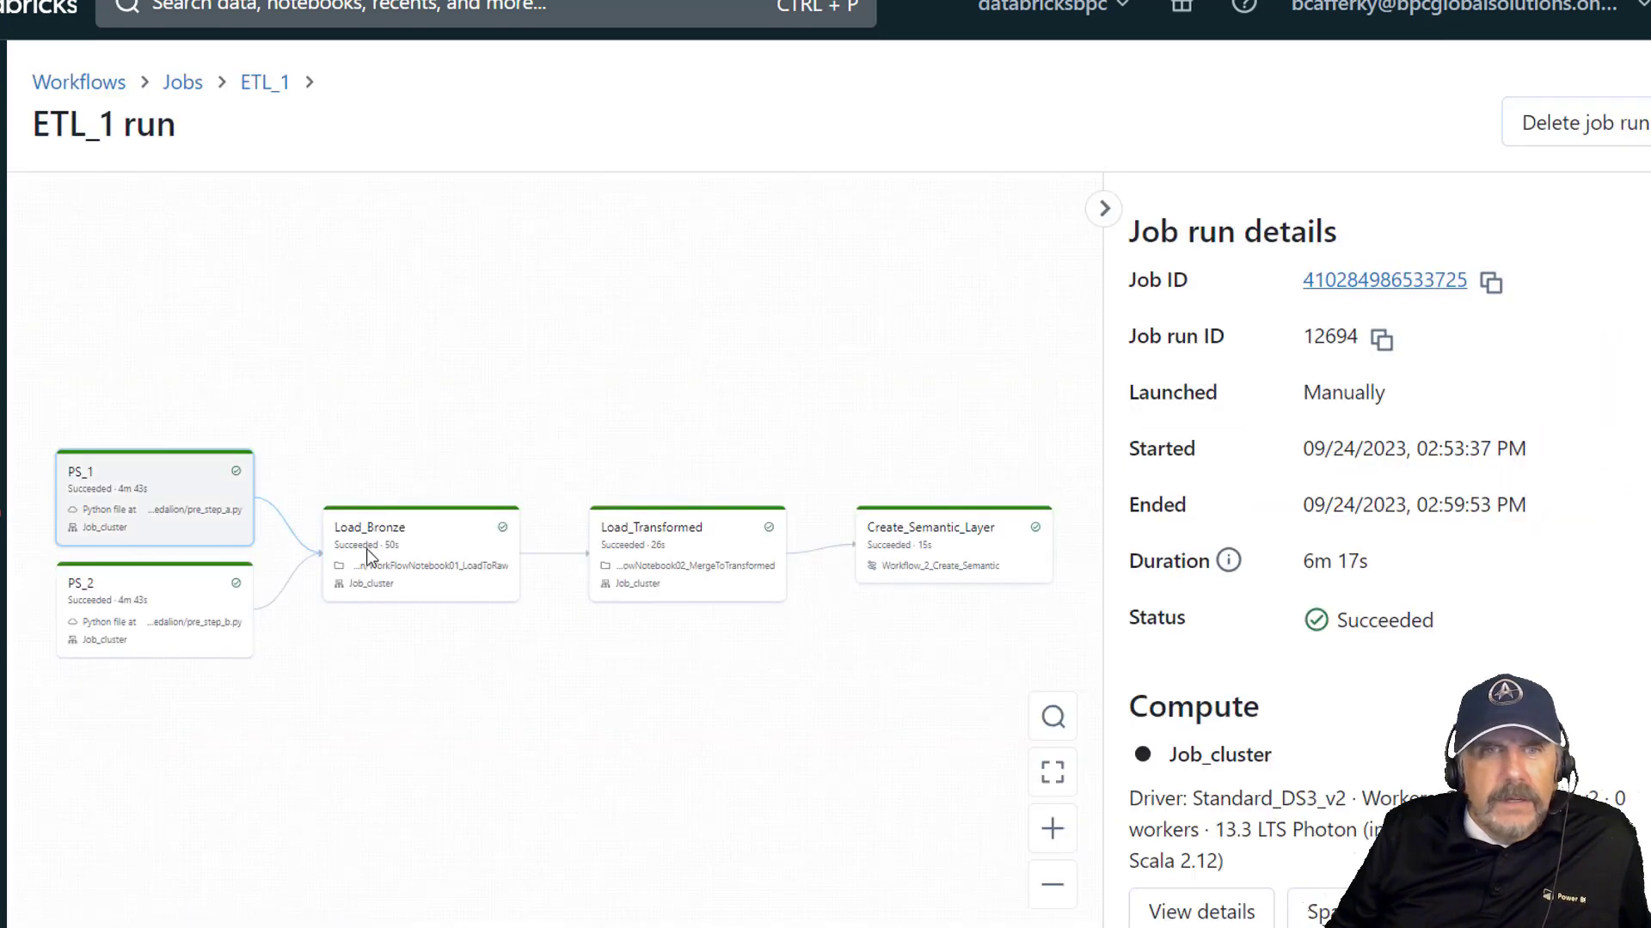
click(356, 583)
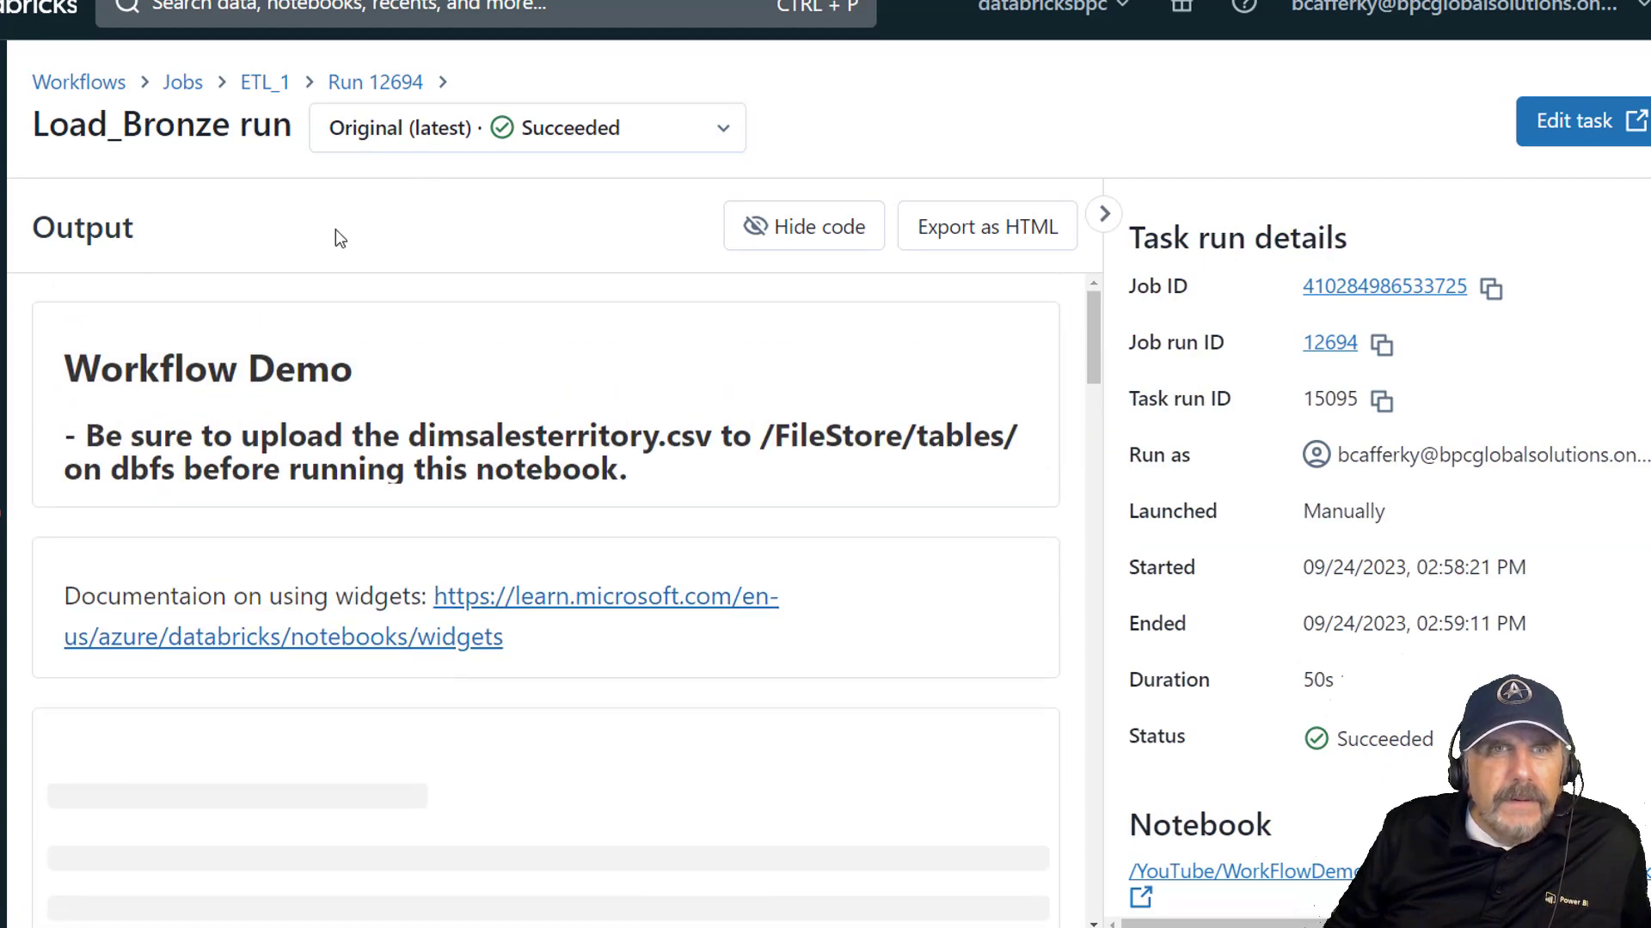
scroll(404, 596, down, 1)
scroll(404, 597, up, 1)
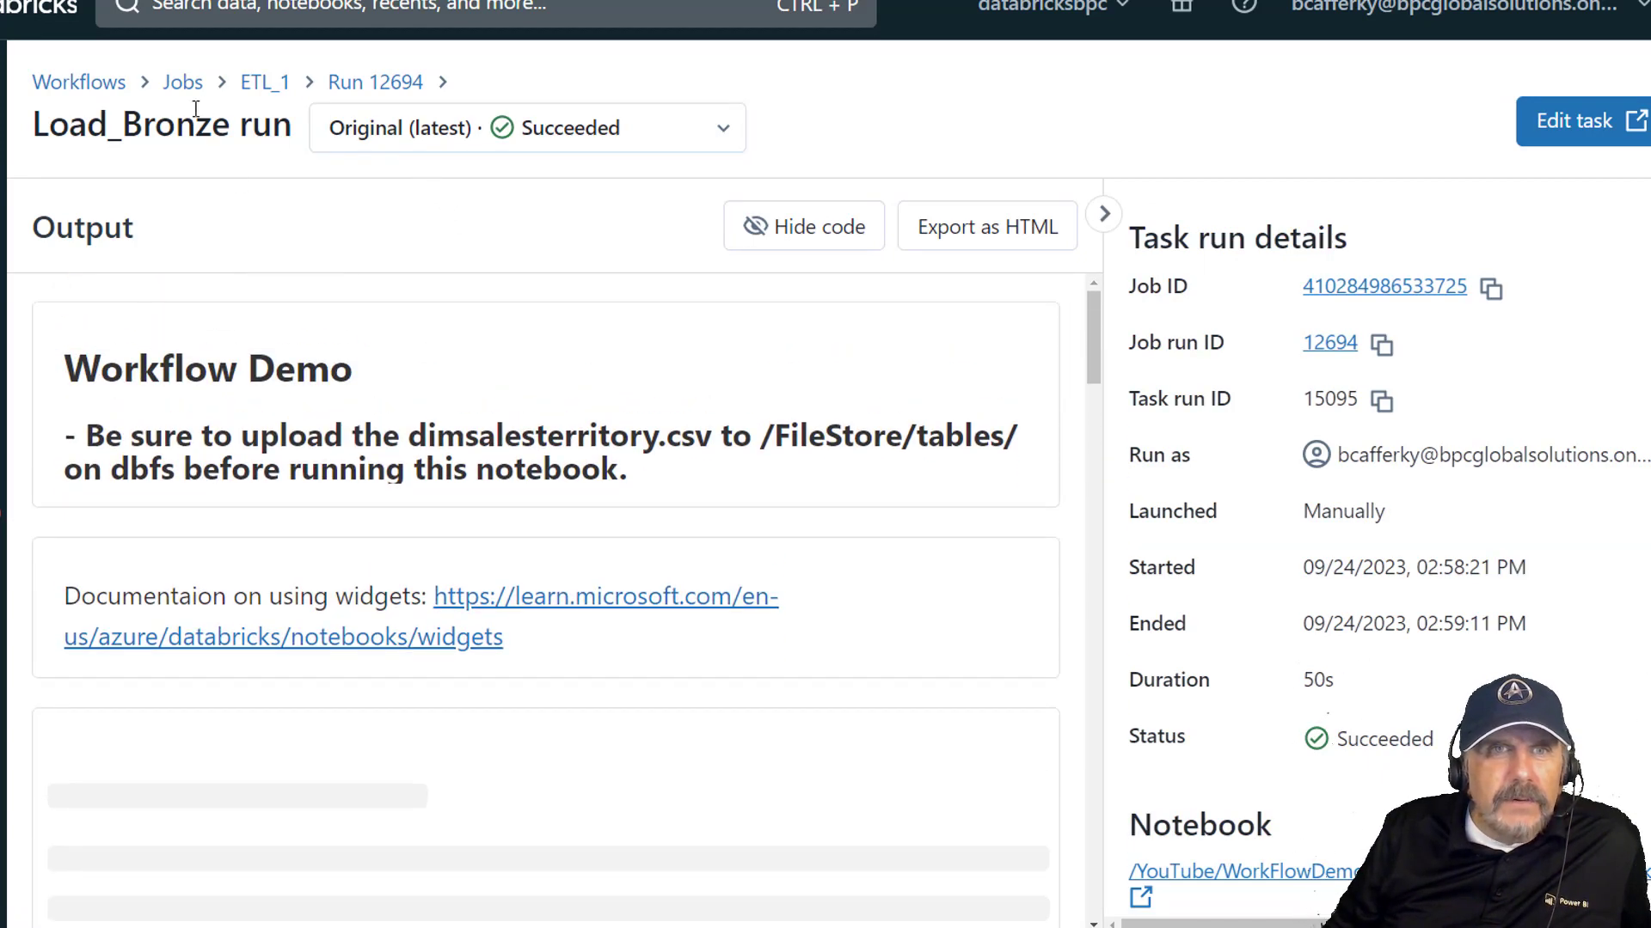
- Open the Load_Bronze task definition in the ETL_1 job and inspect its parameter key and value
click(264, 82)
click(142, 201)
click(396, 386)
scroll(313, 718, down, 10)
drag(305, 714, 3, 685)
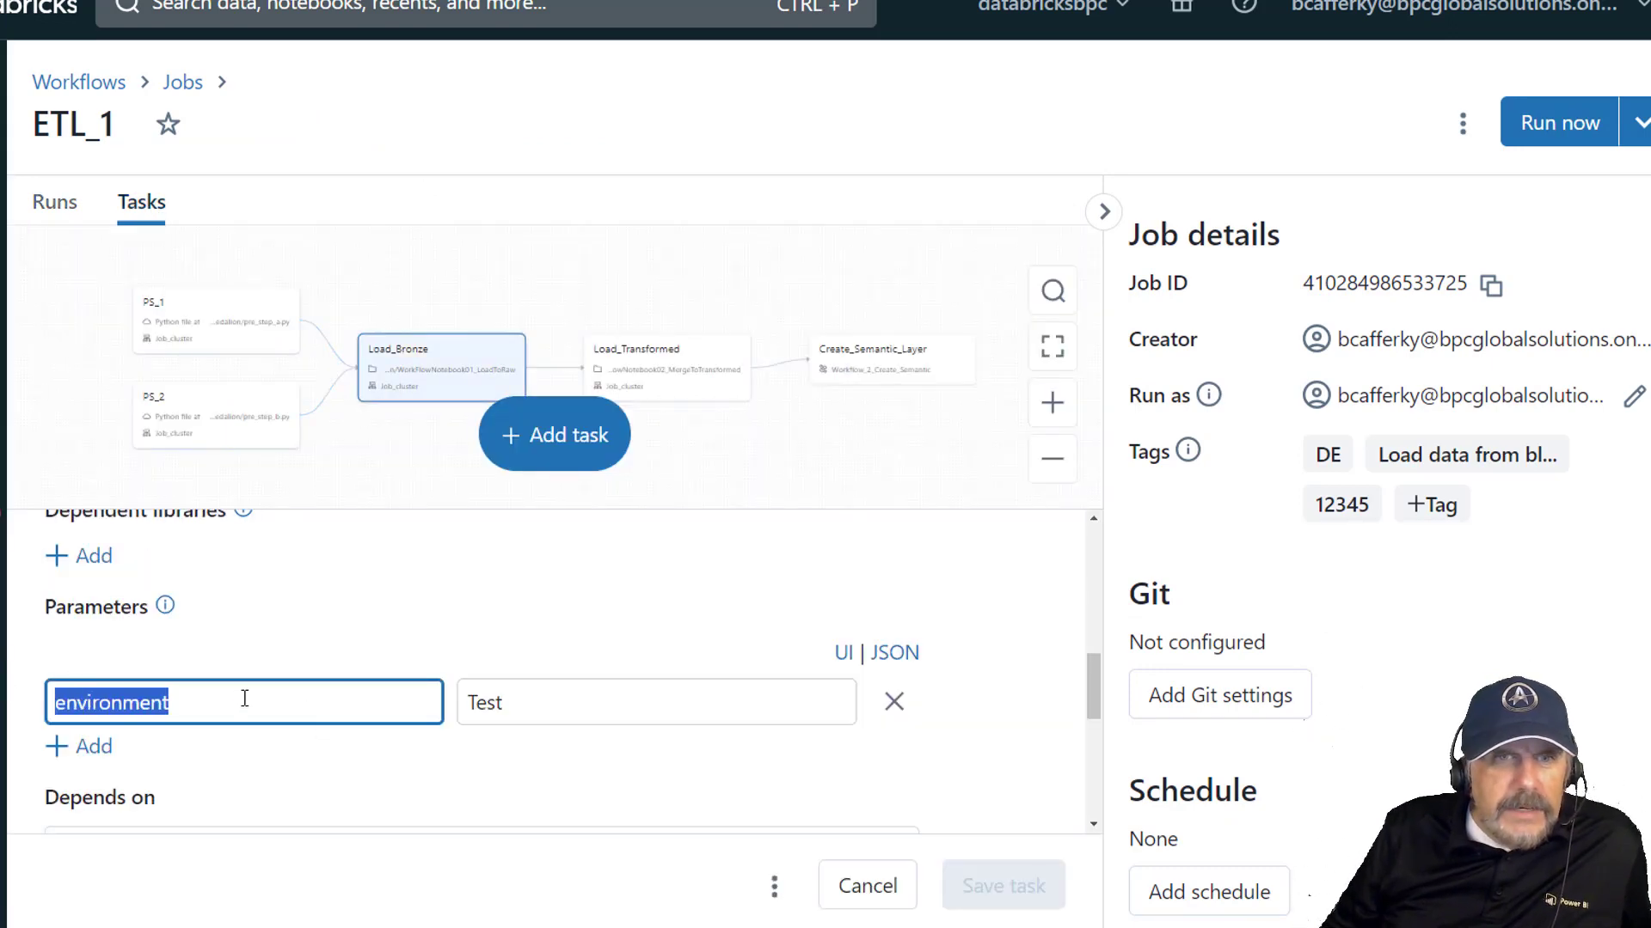
click(269, 710)
double_click(141, 715)
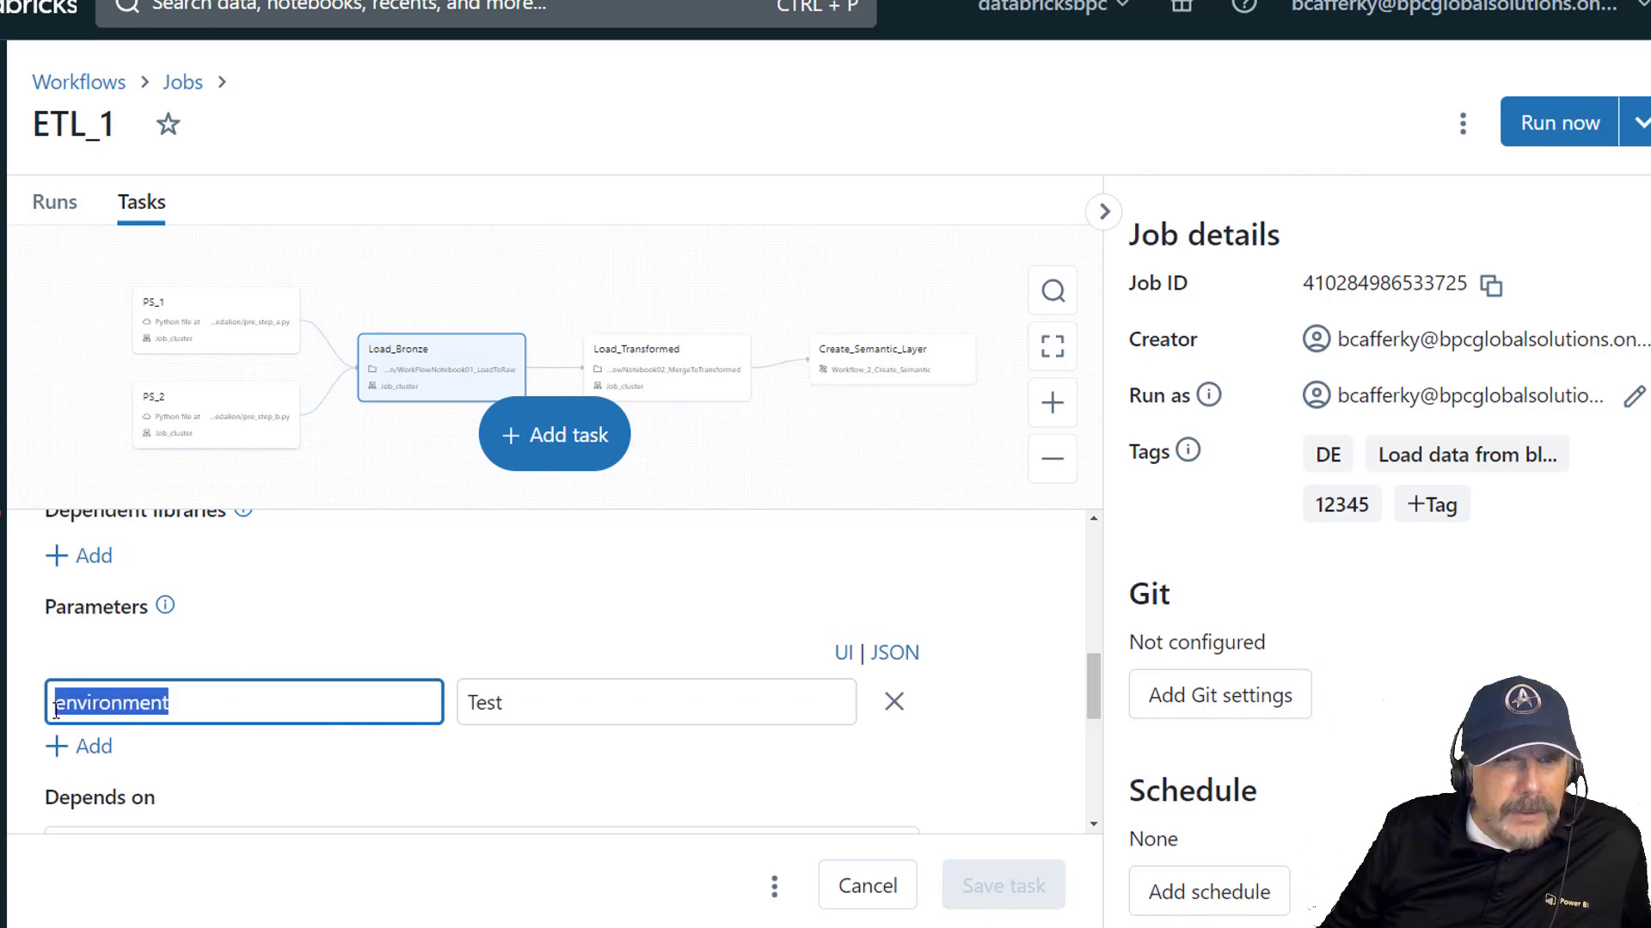
click(571, 709)
- View the Load_Bronze task's parameters as JSON, then return them to the key-value form
click(894, 653)
drag(405, 762, 111, 687)
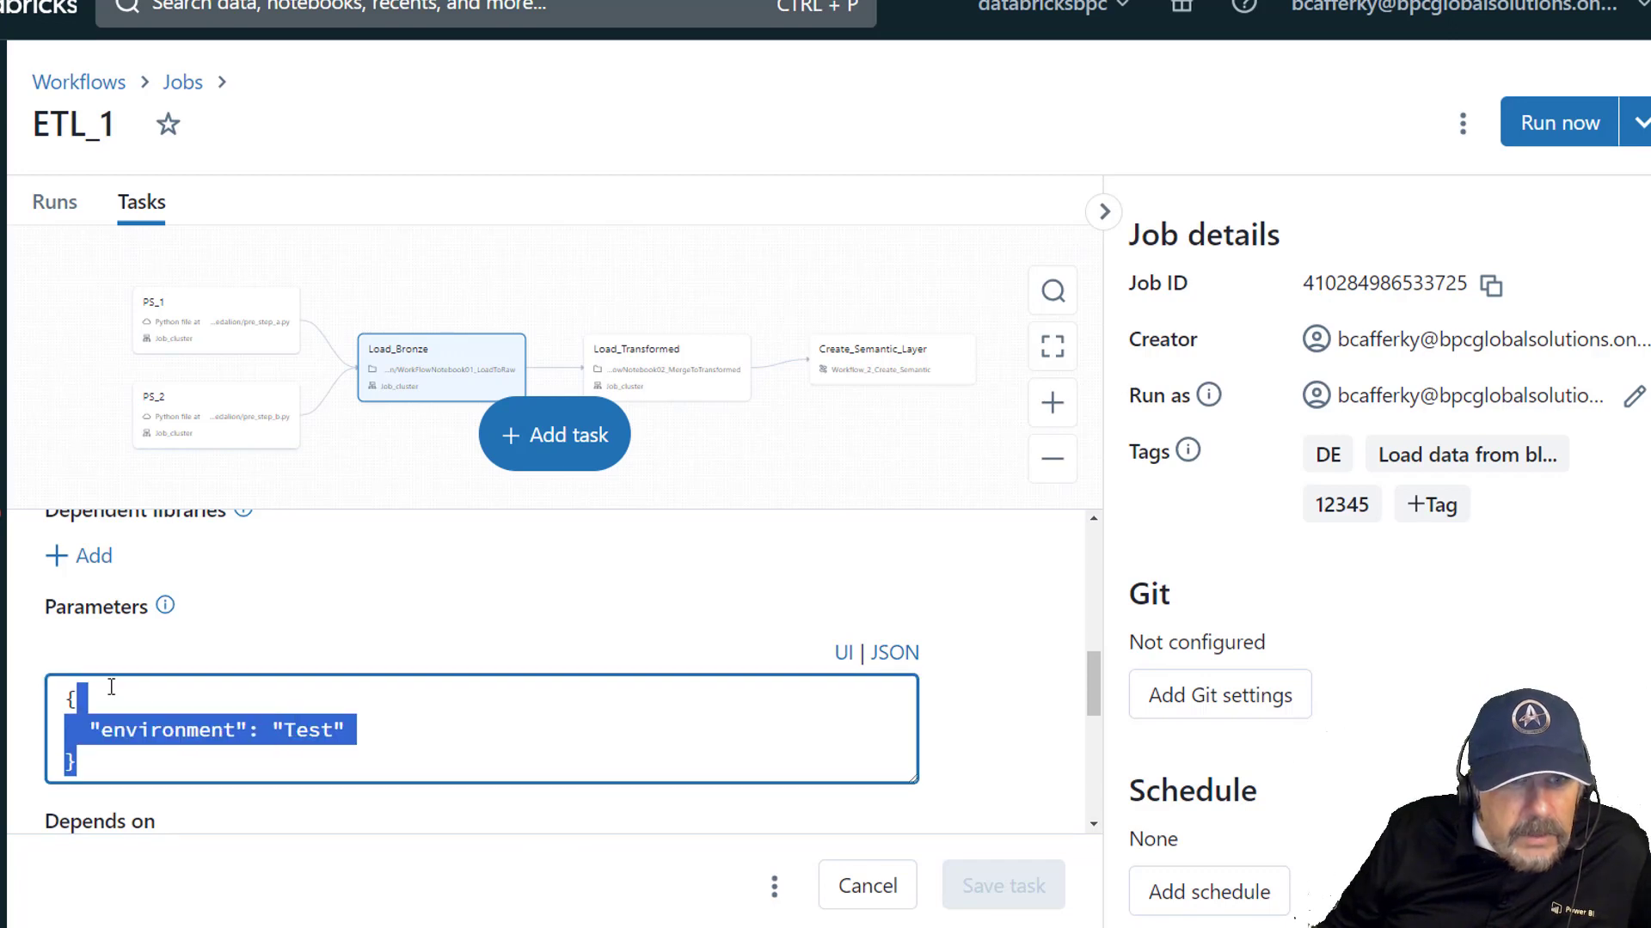
click(399, 763)
click(849, 653)
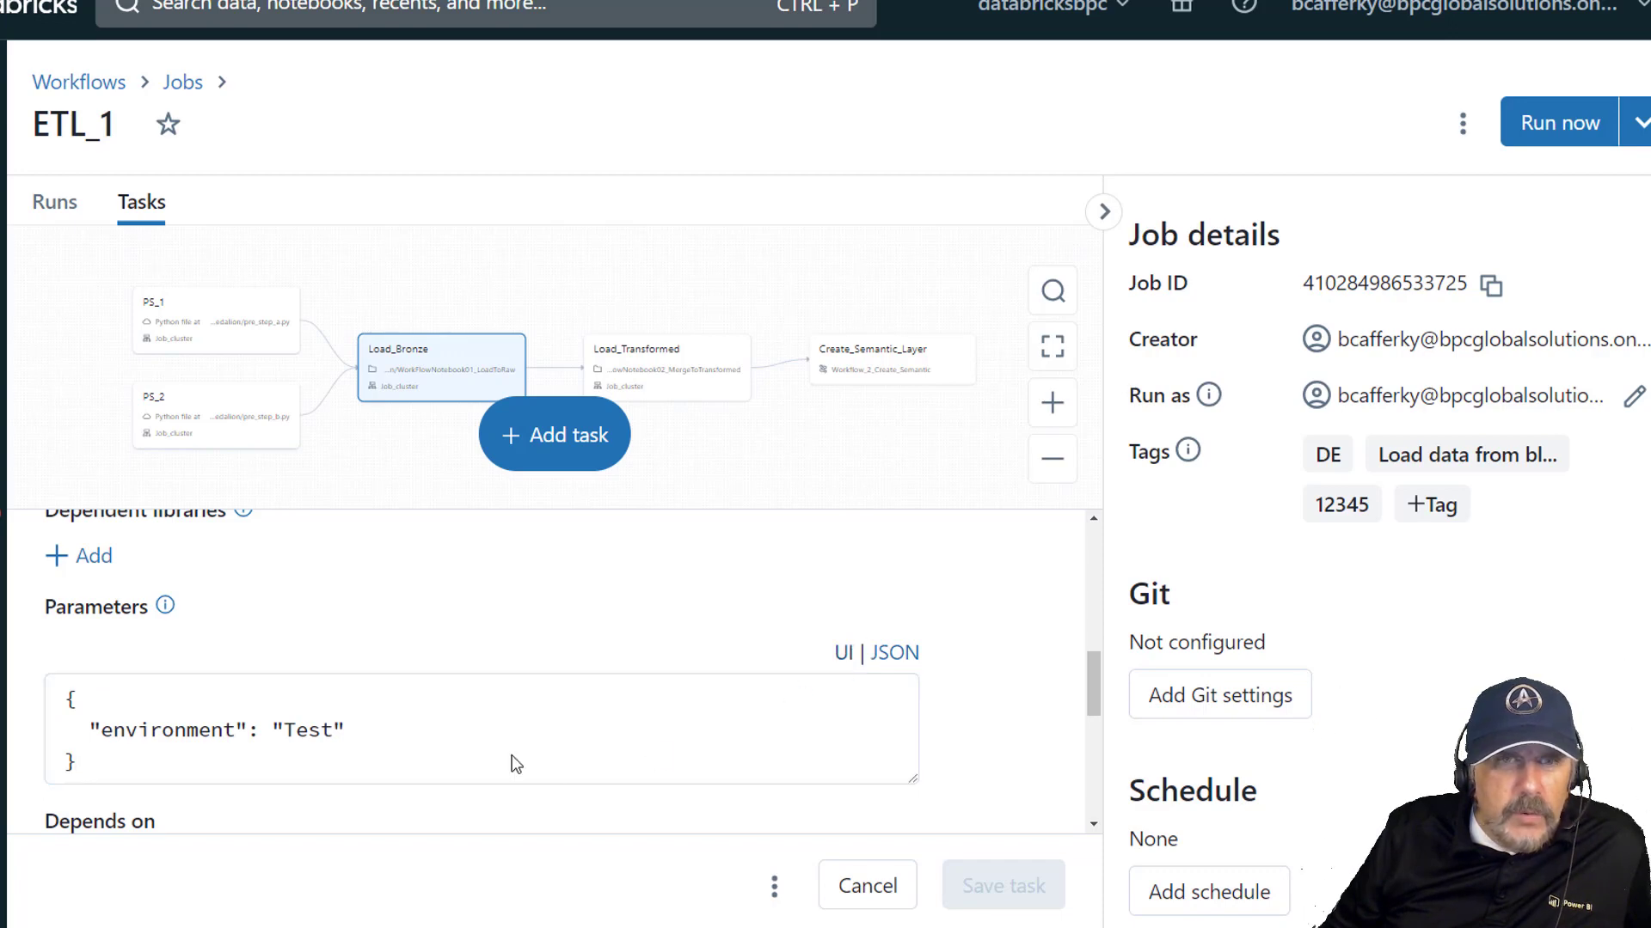
click(363, 699)
click(408, 623)
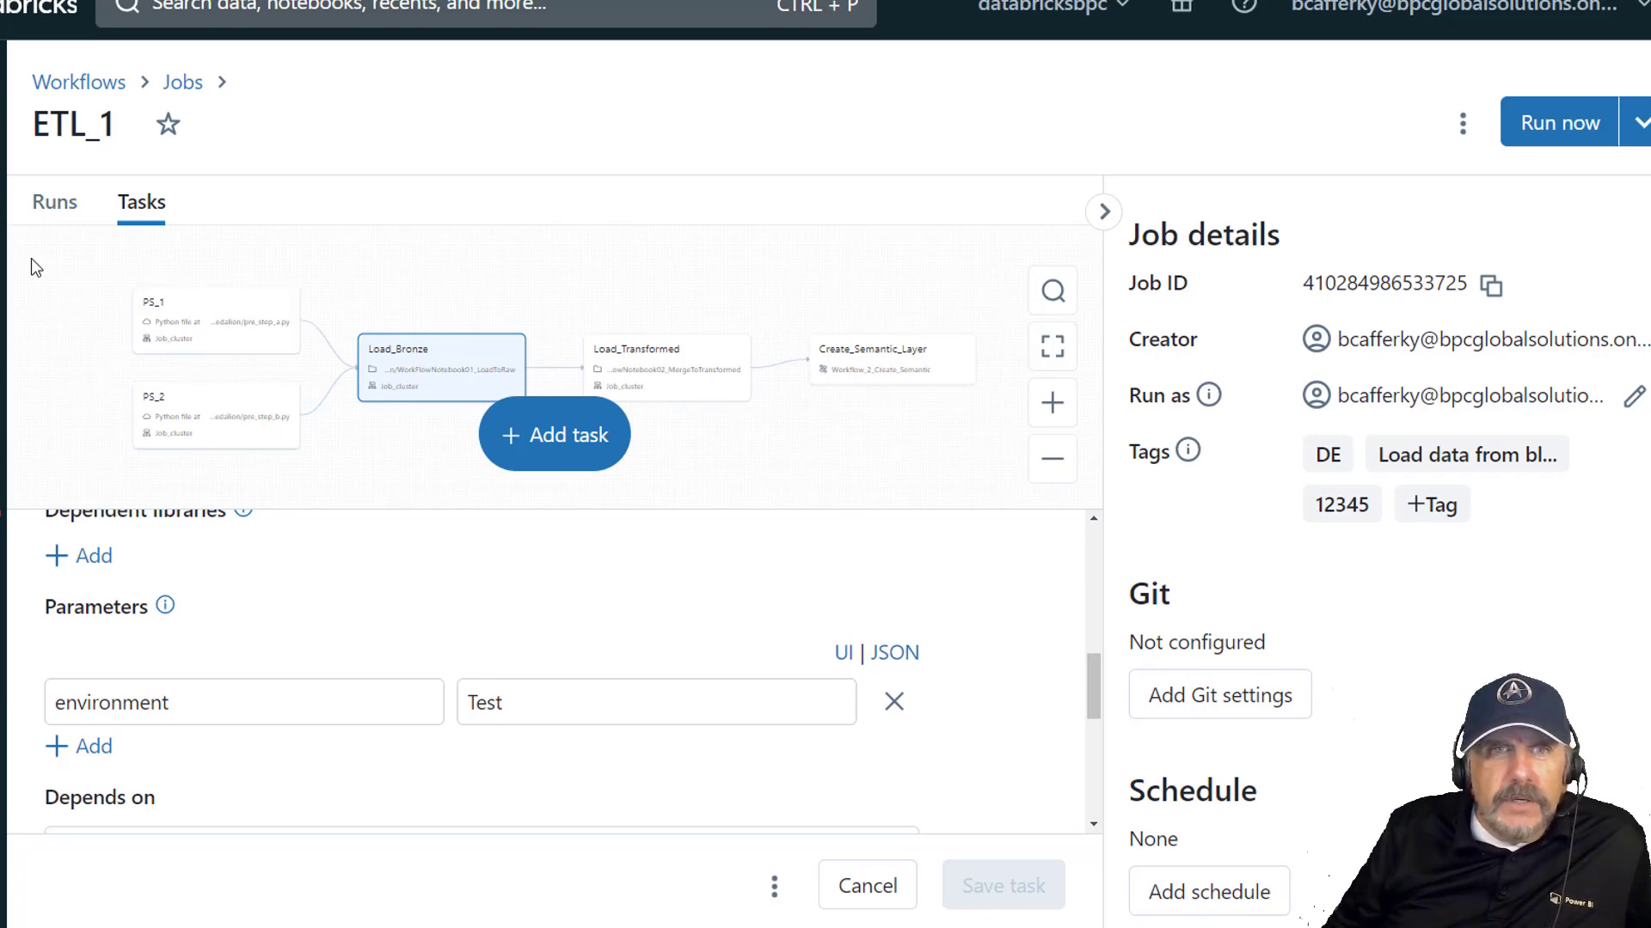
- Reopen the most recent ETL_1 run and examine the output of the PS_1 task
click(56, 206)
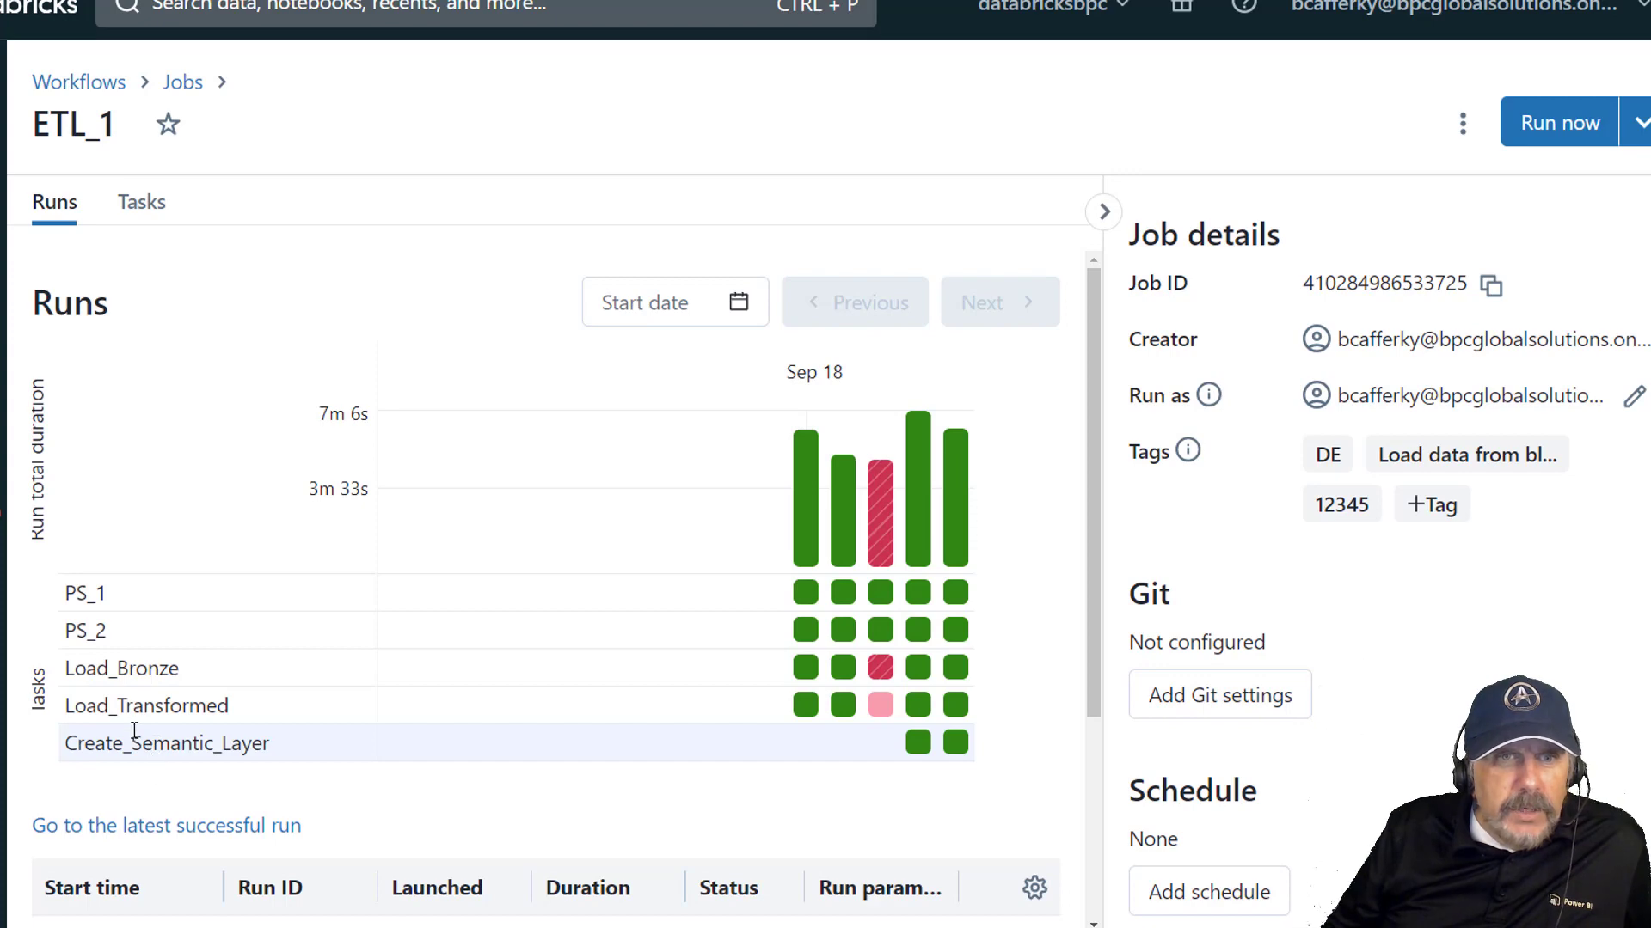
scroll(134, 731, down, 3)
click(146, 738)
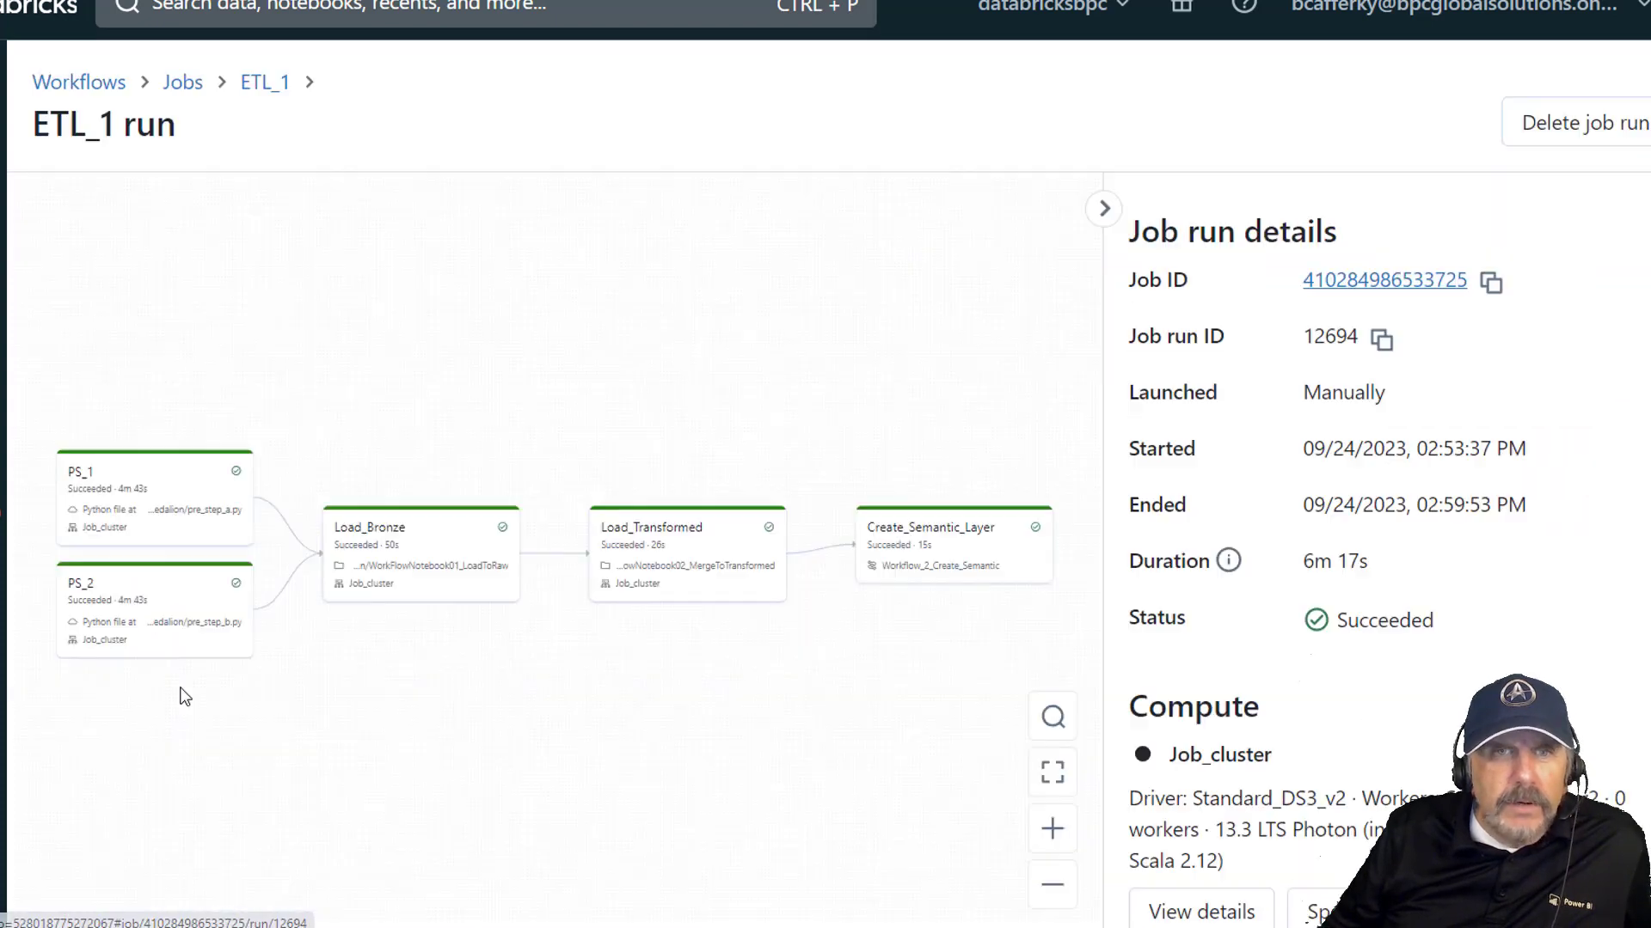
click(172, 496)
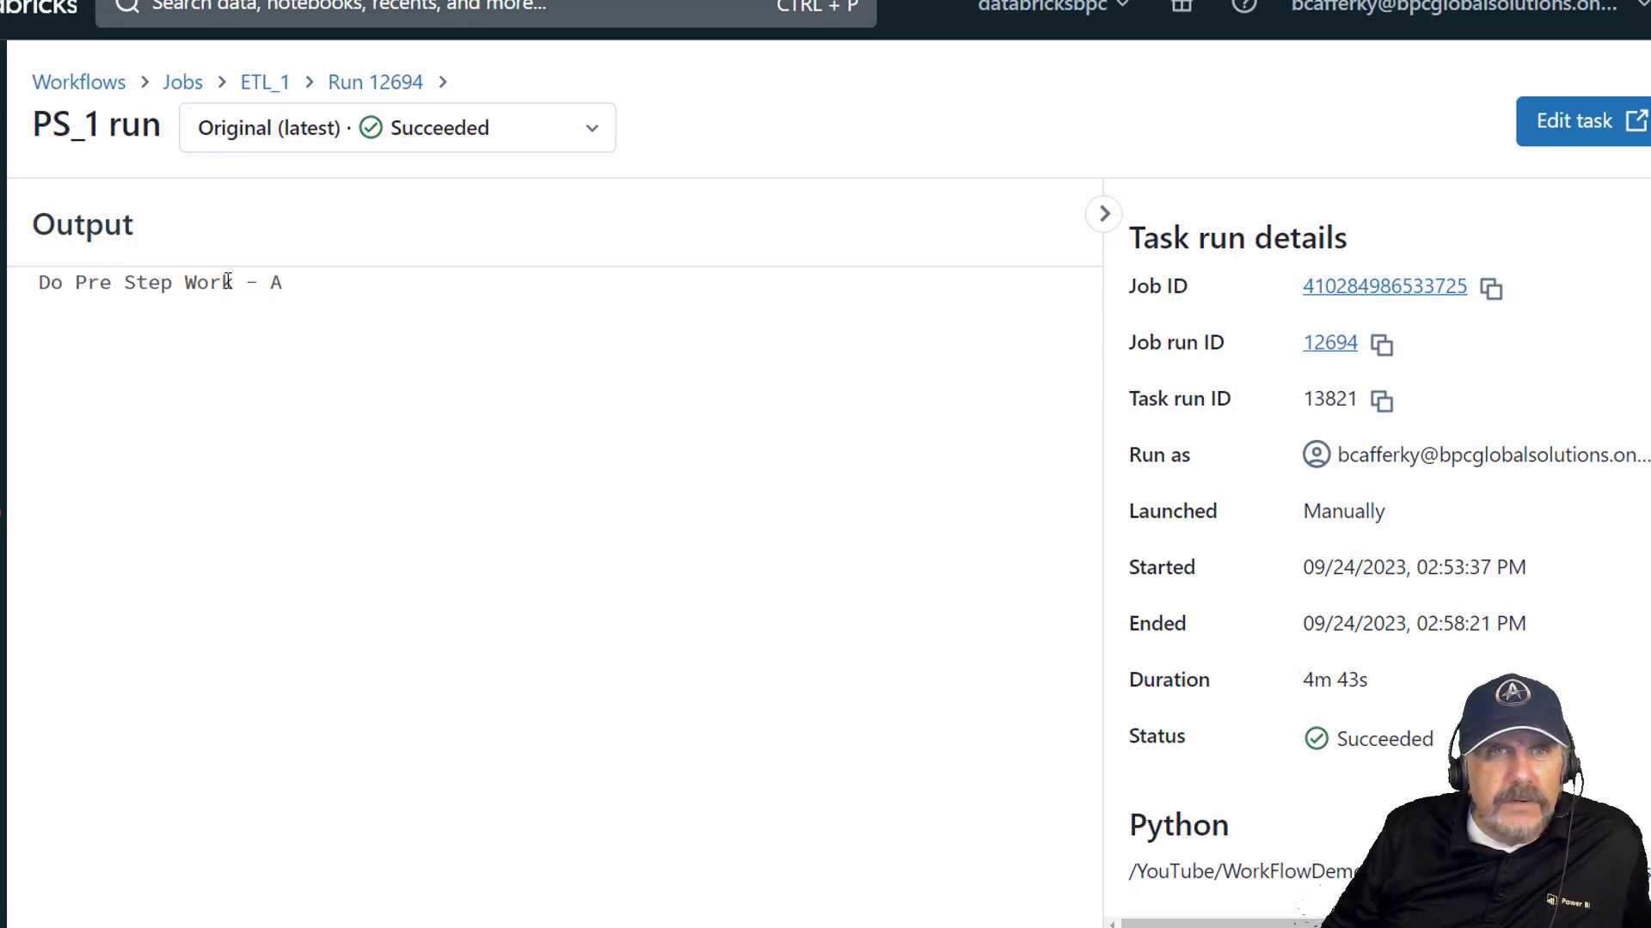
drag(213, 282, 361, 516)
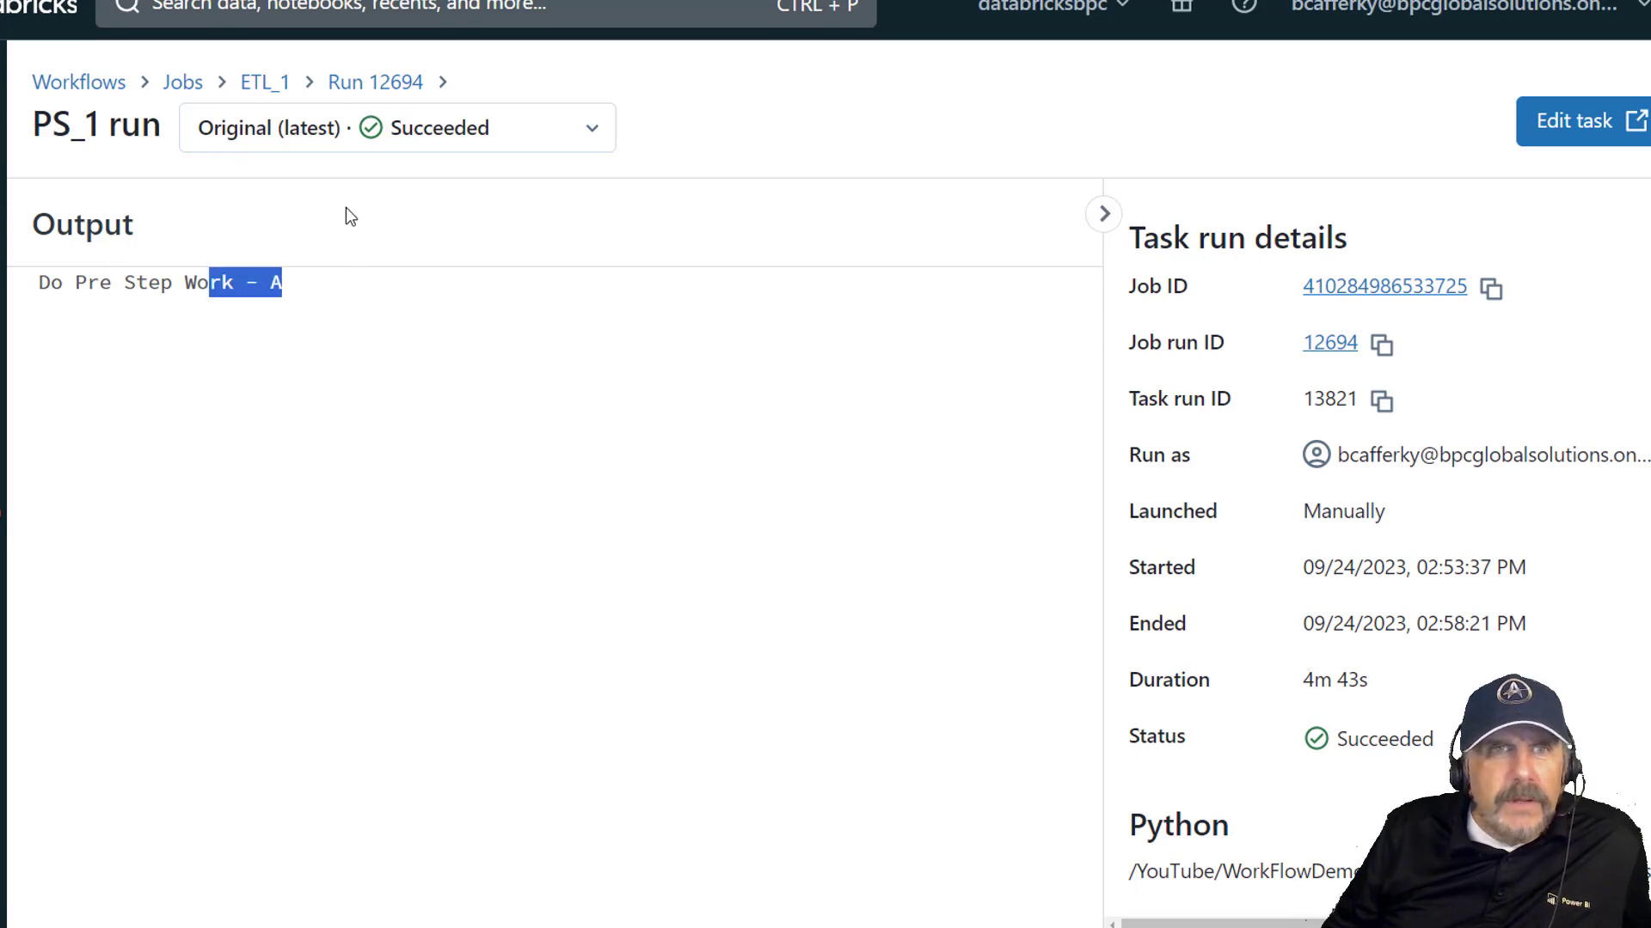
- Return to the ETL_1 run graph and check the environment message in the Load_Bronze task's output
click(358, 81)
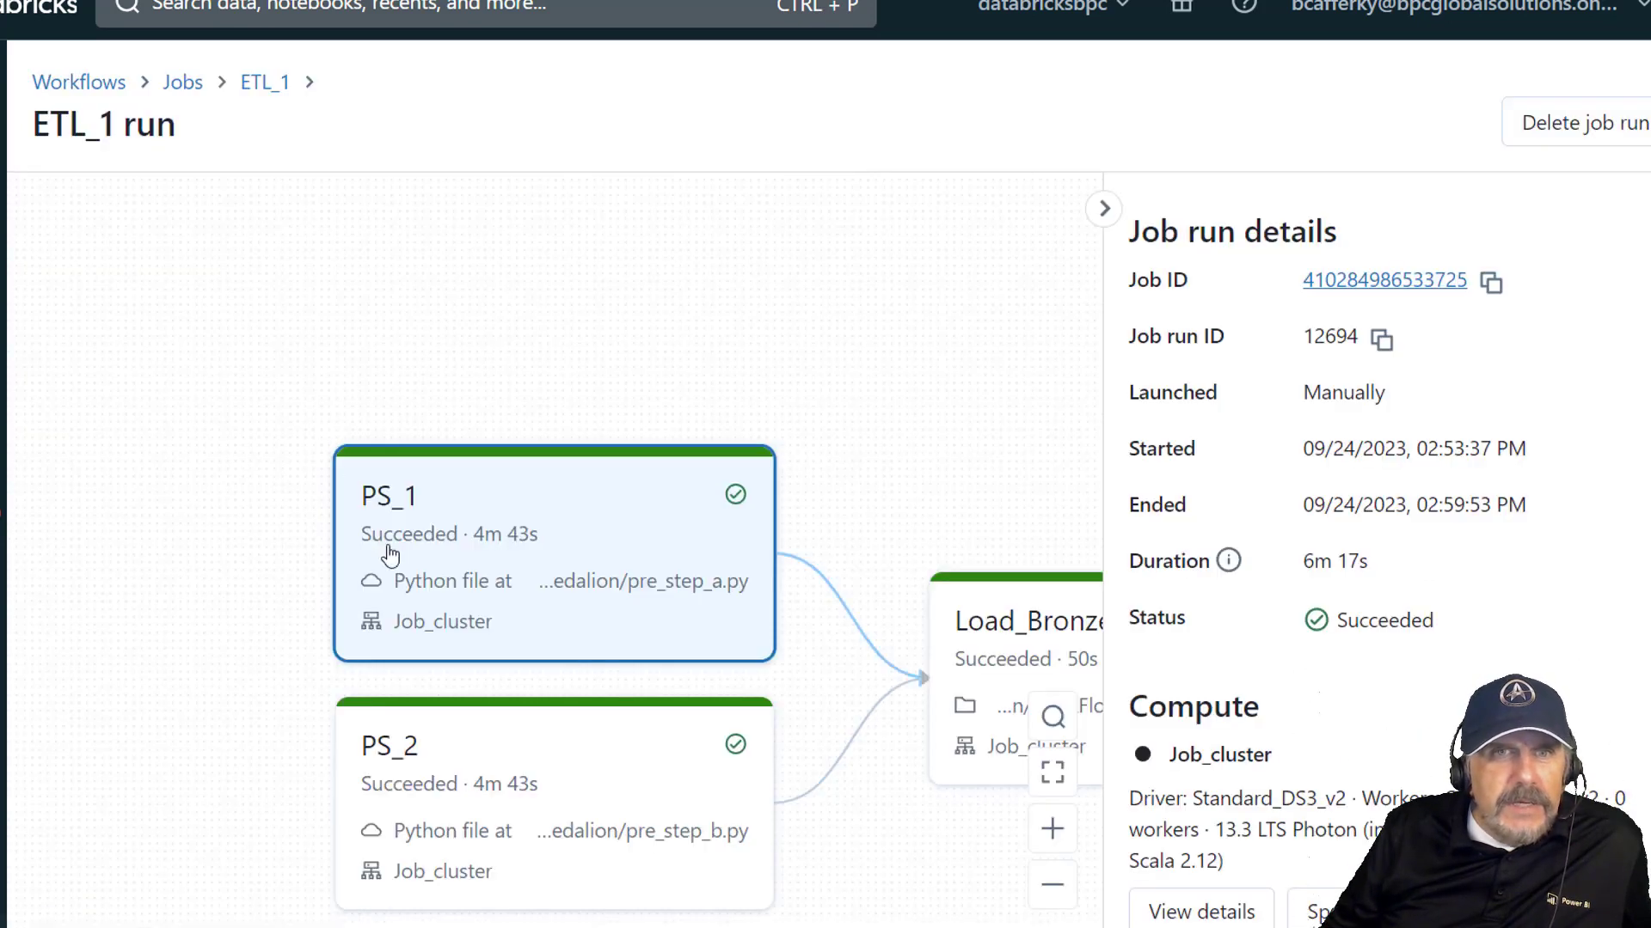
scroll(171, 472, down, 3)
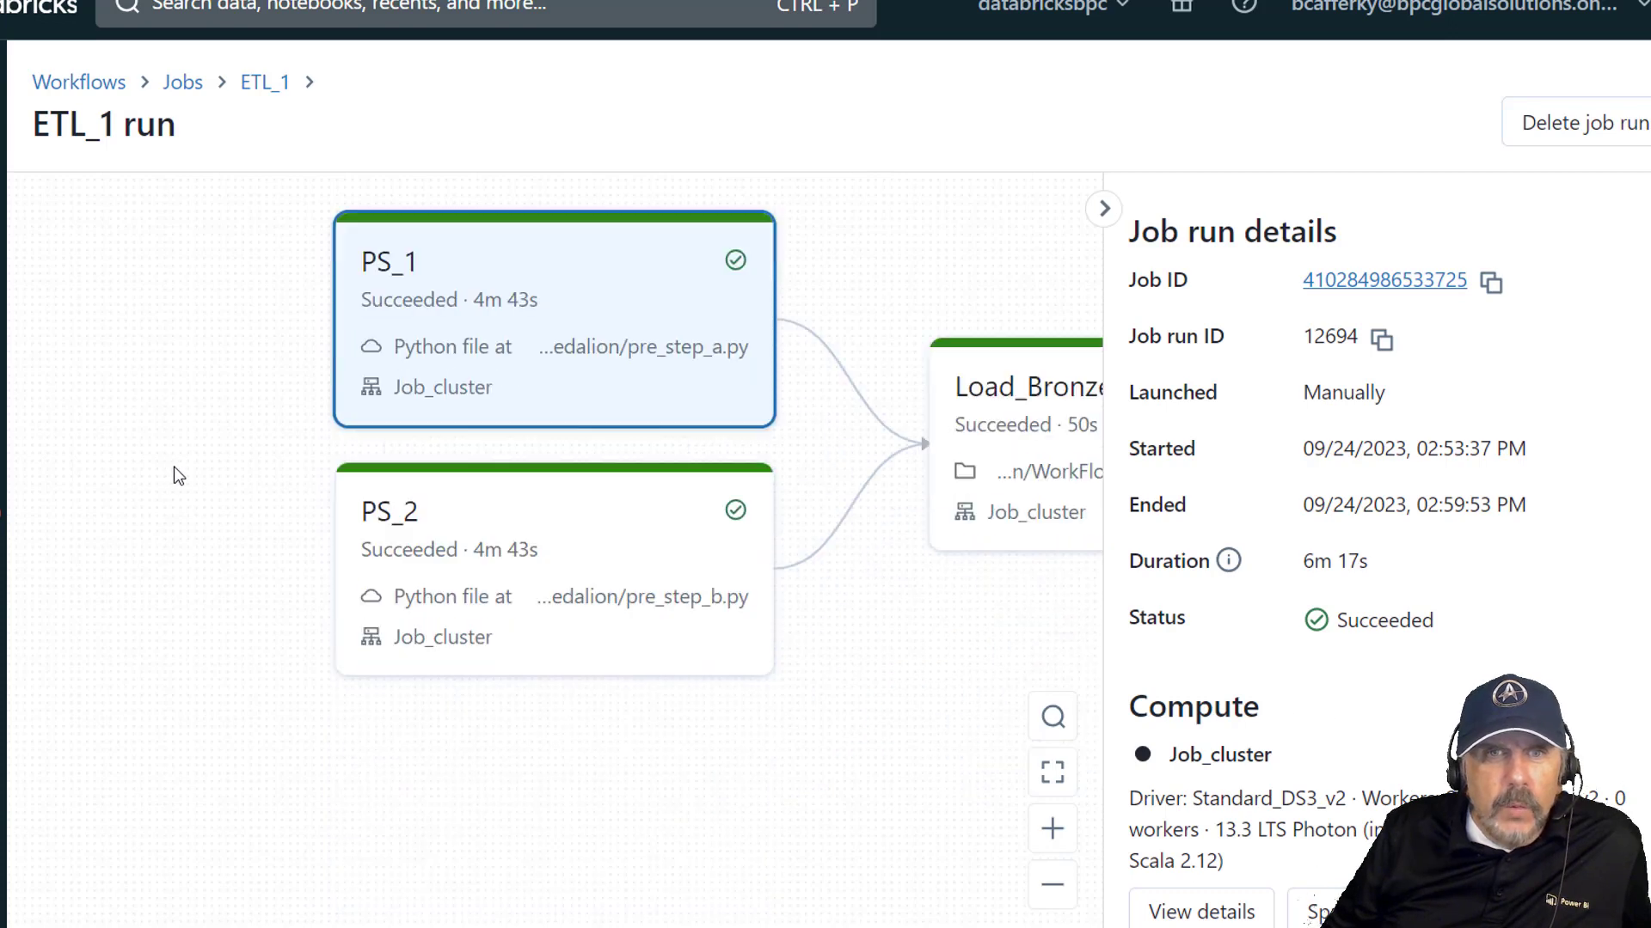
click(967, 478)
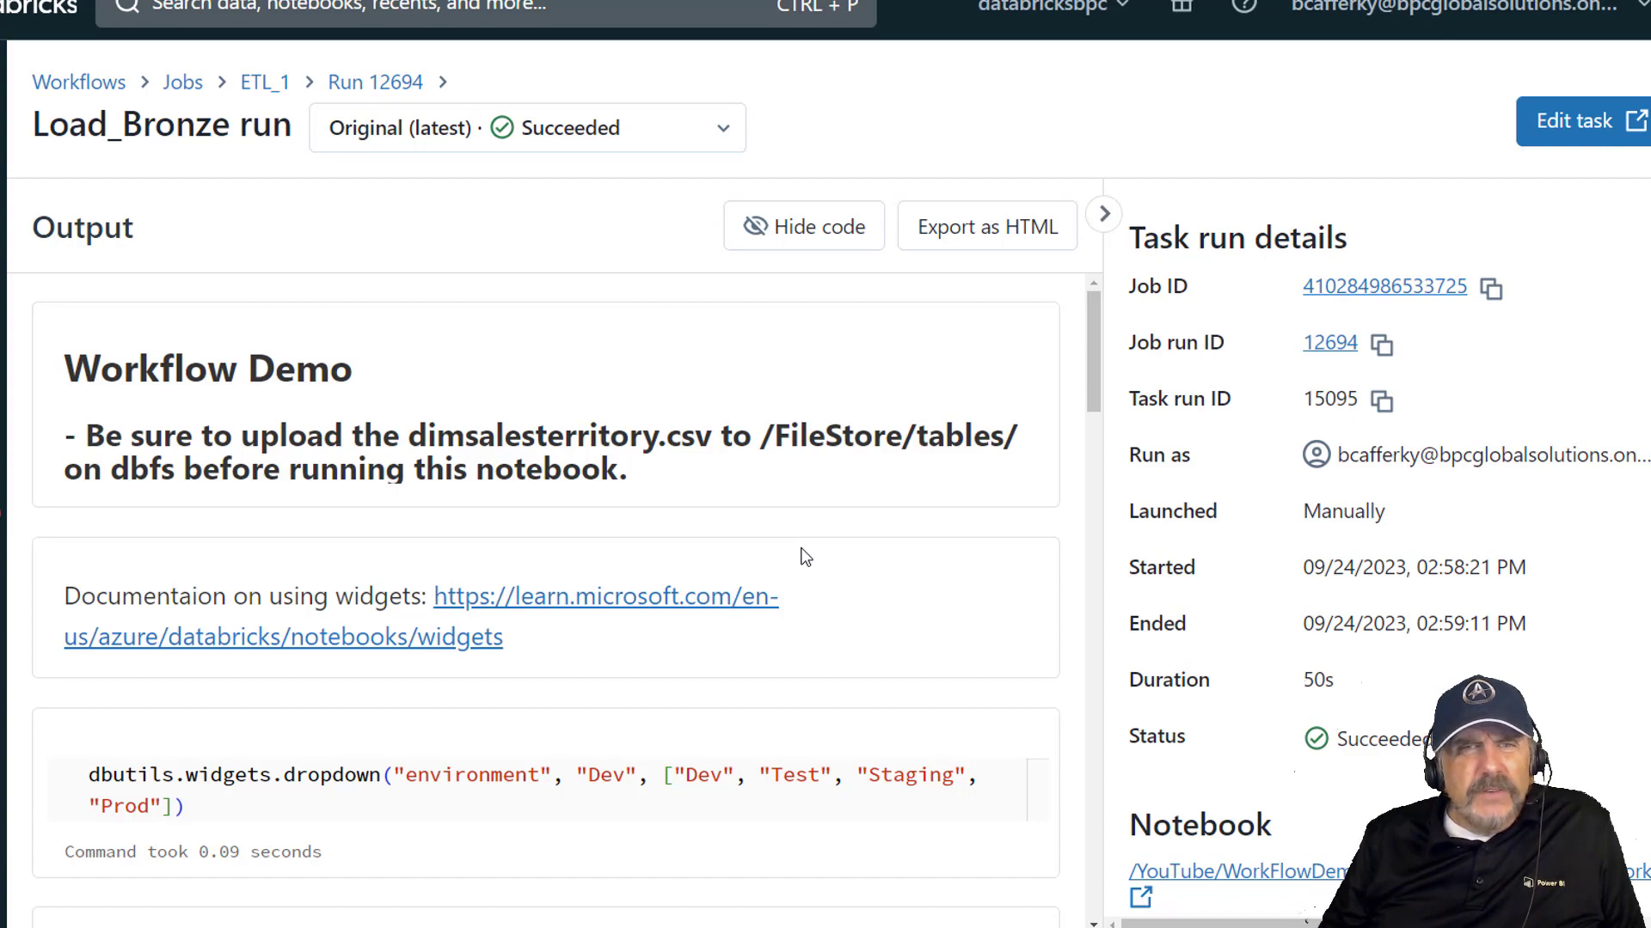
scroll(805, 558, down, 5)
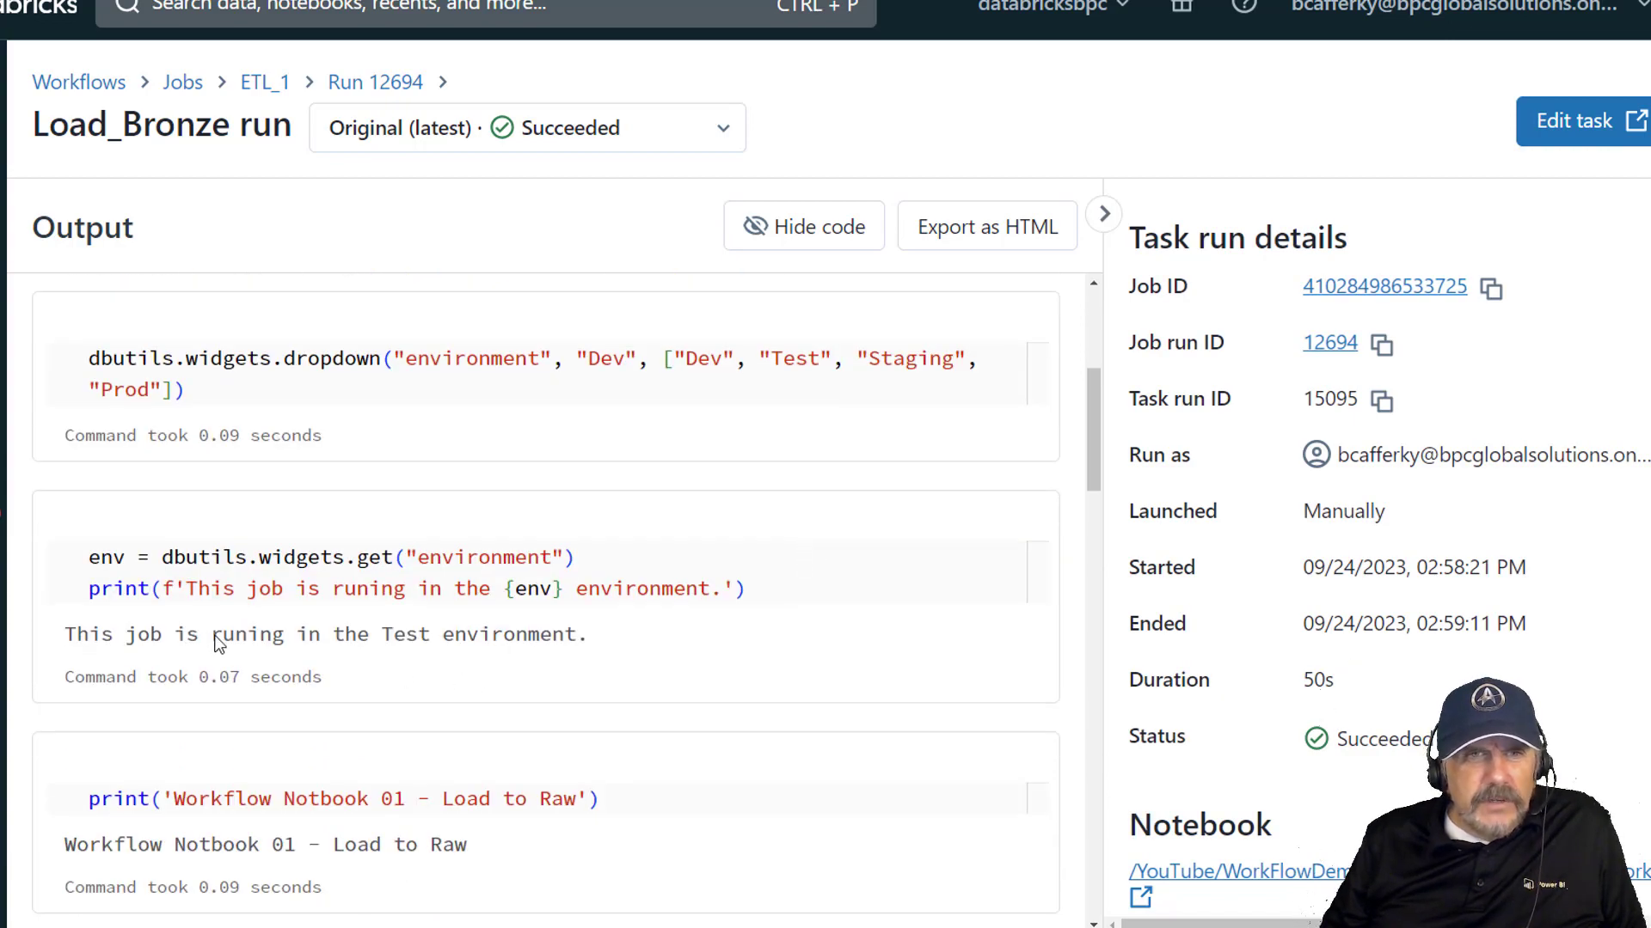
drag(206, 643, 516, 643)
drag(237, 677, 354, 688)
scroll(354, 687, down, 1)
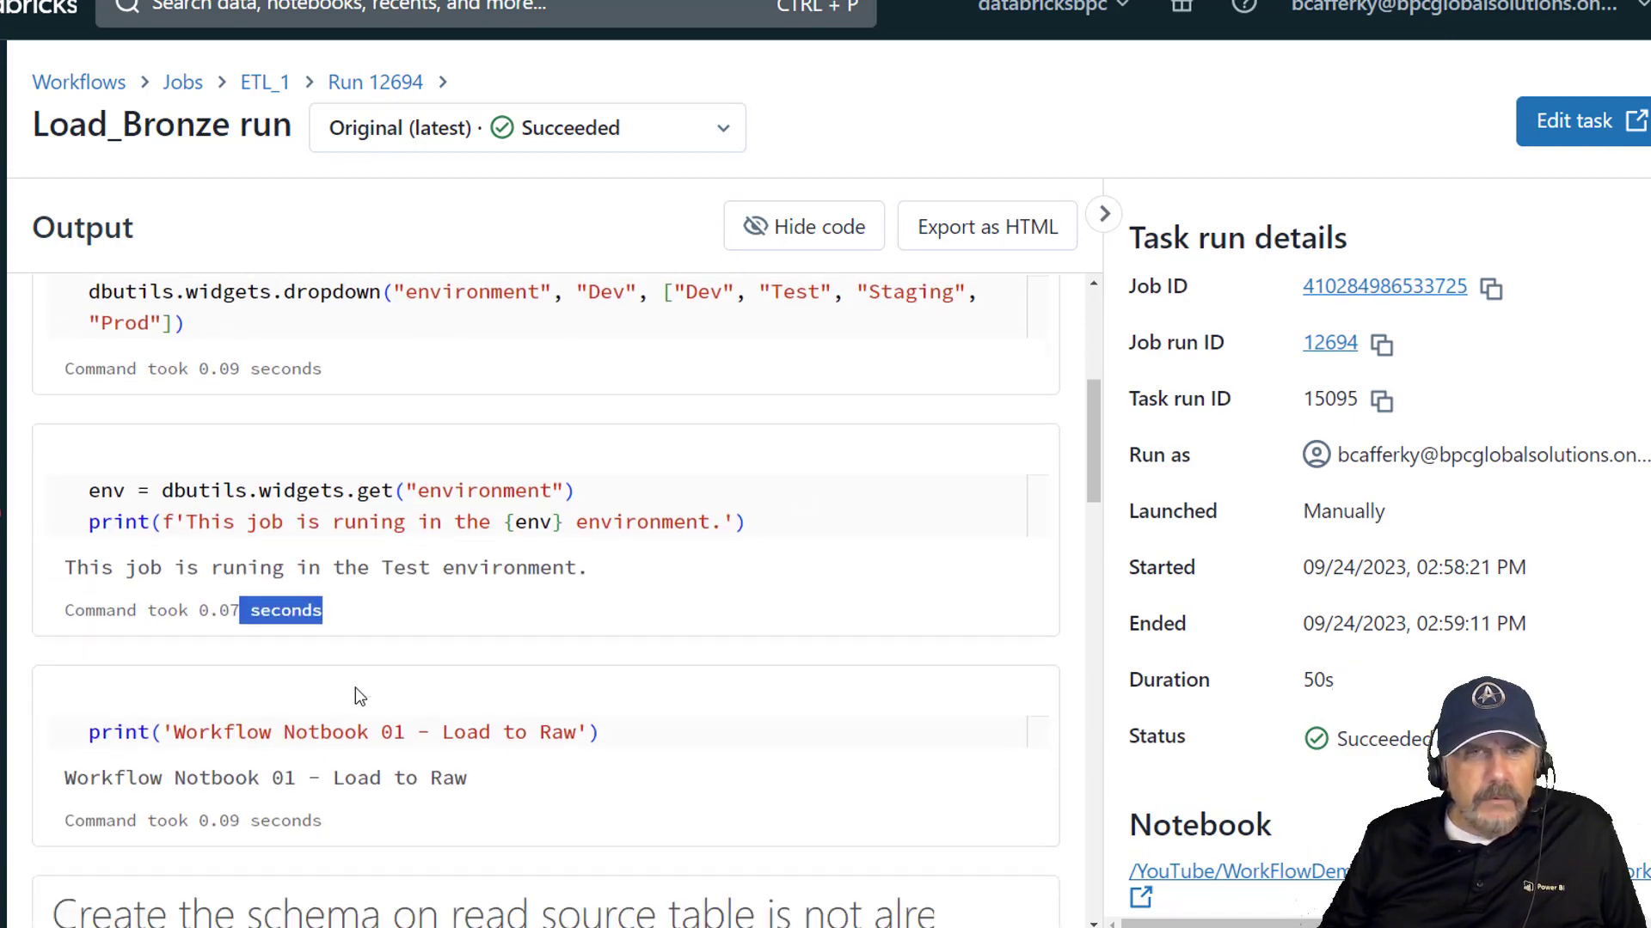
- Review the Load_Bronze output cells that save and describe the raw_dimsalesterritory table
scroll(355, 689, down, 15)
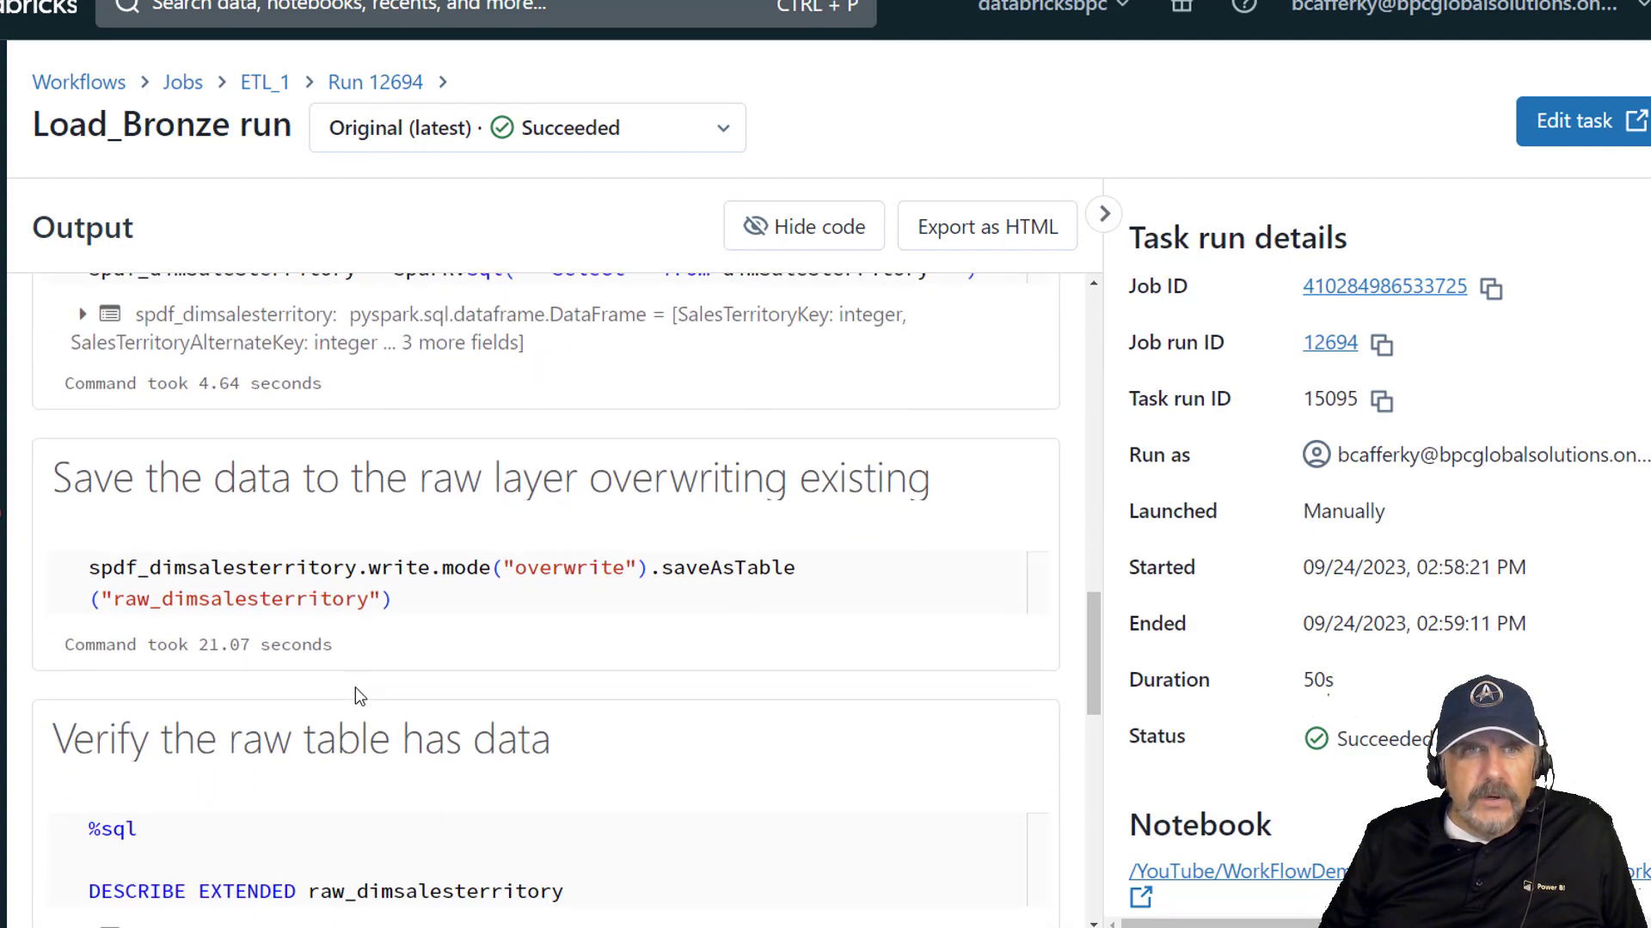
scroll(355, 689, down, 10)
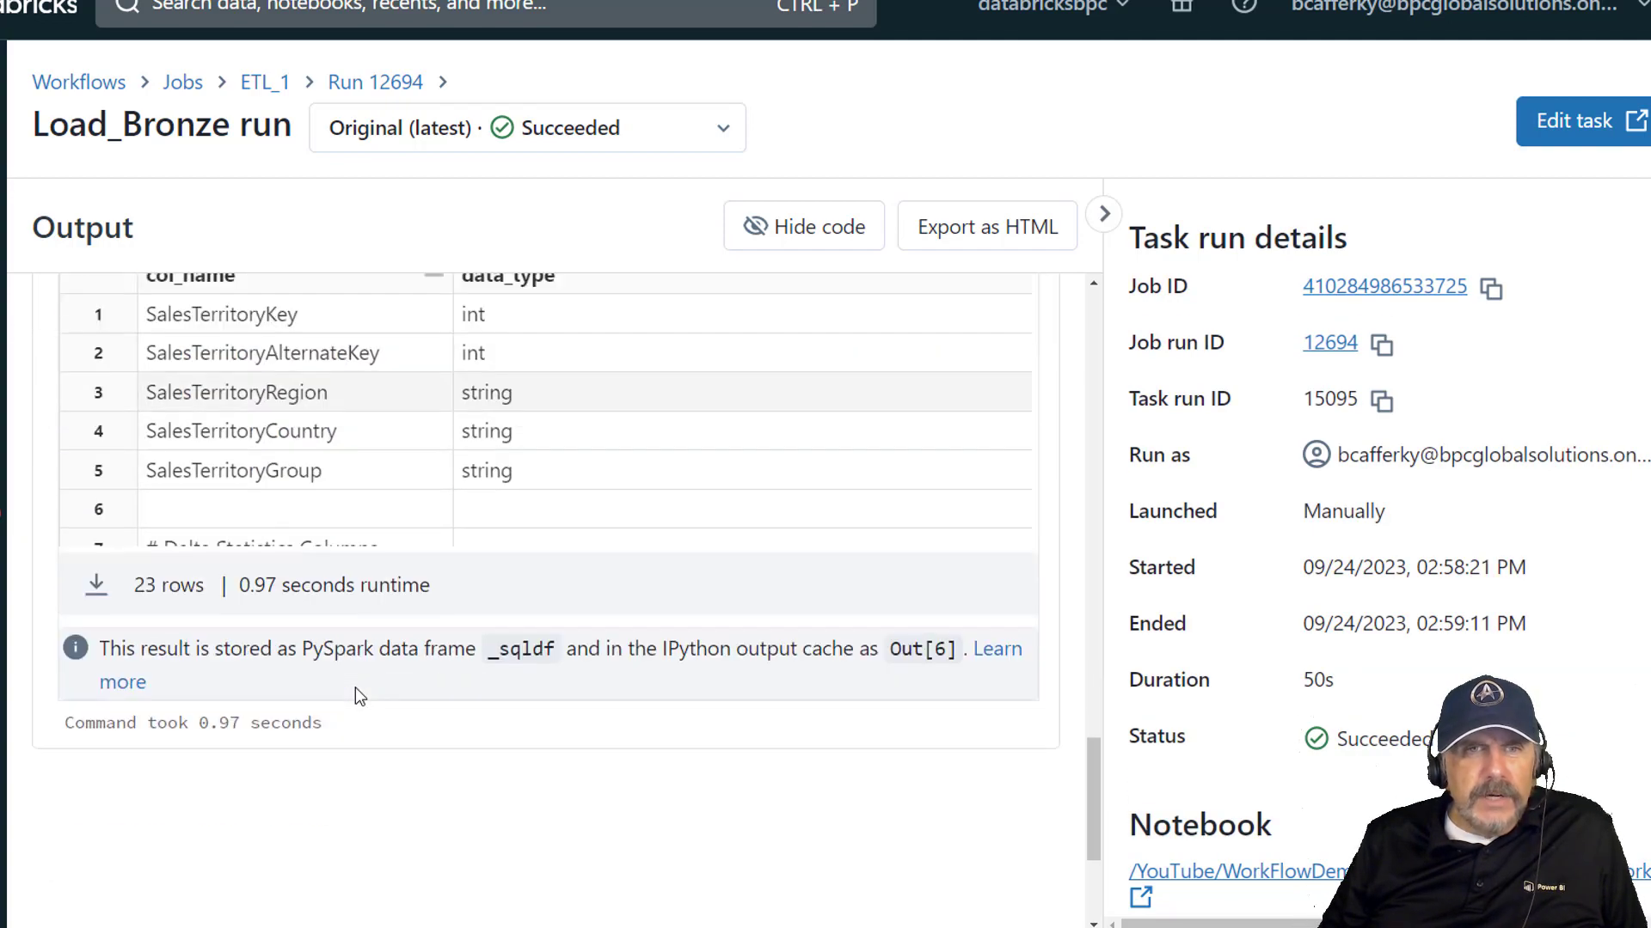
scroll(354, 692, up, 6)
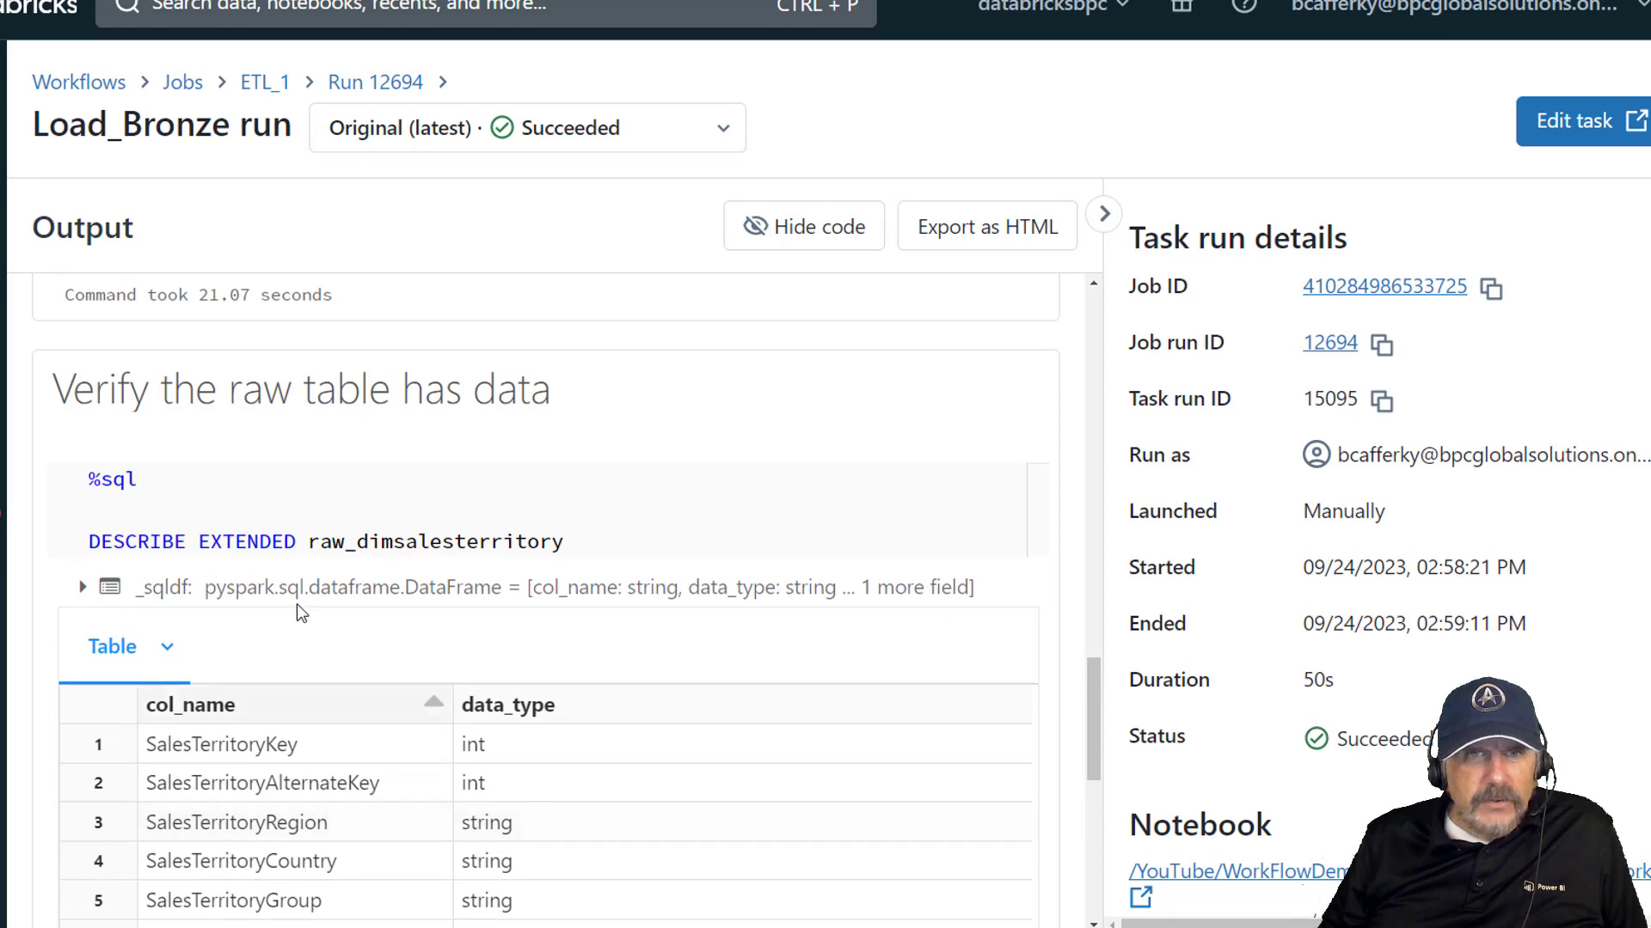
click(83, 588)
click(82, 590)
scroll(323, 744, down, 1)
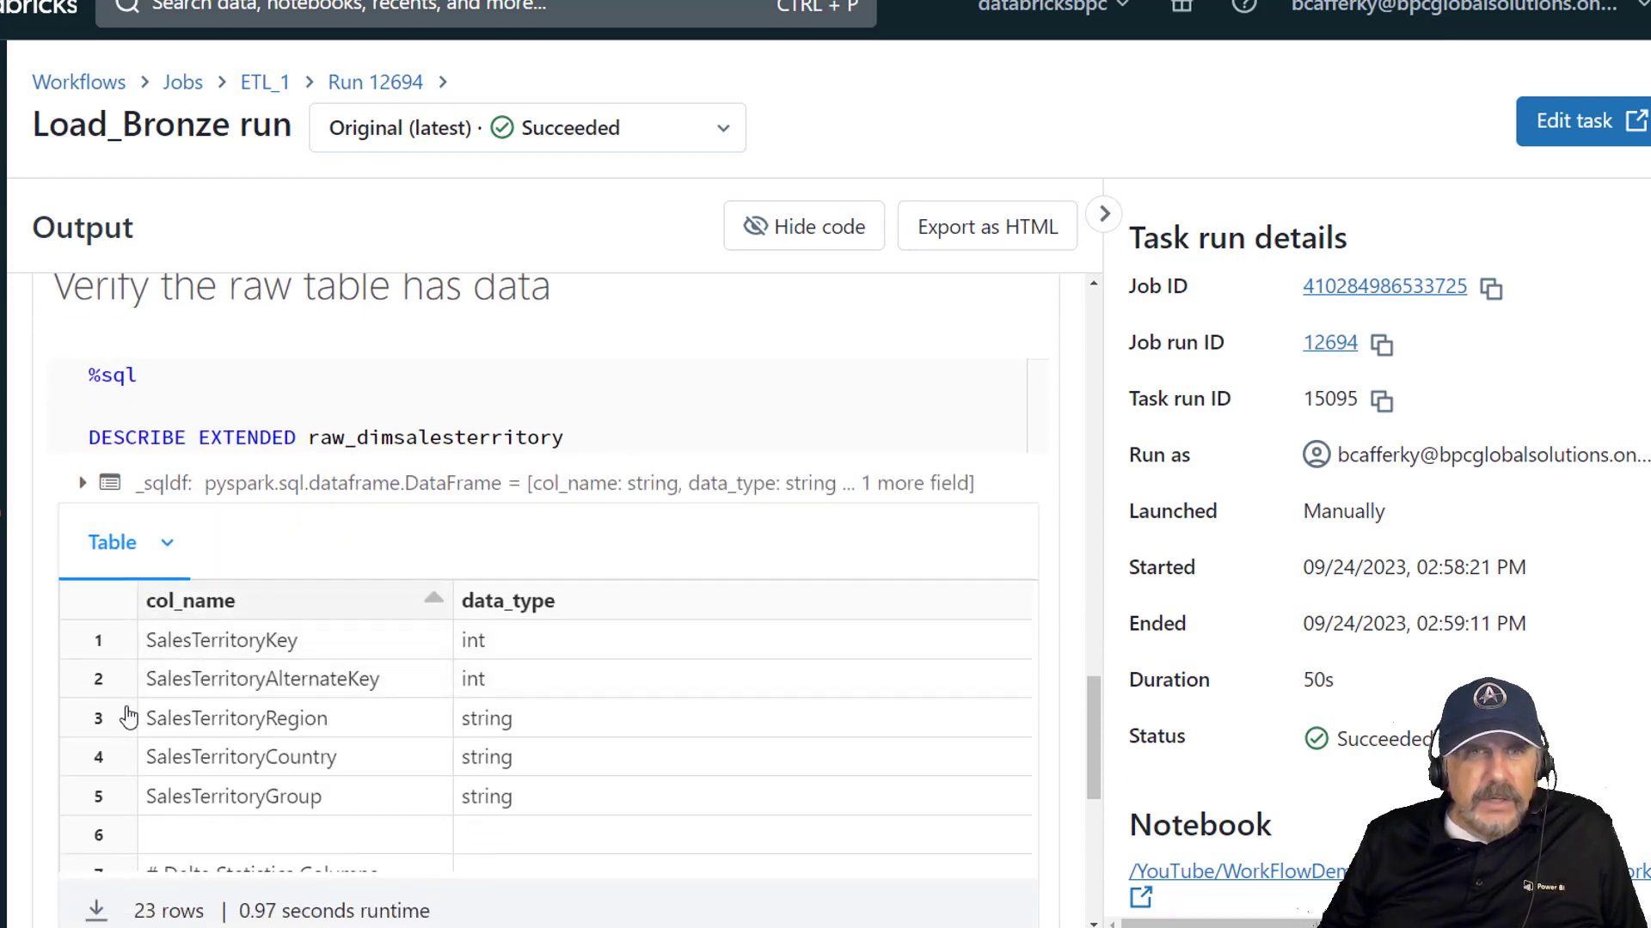
drag(169, 434, 606, 439)
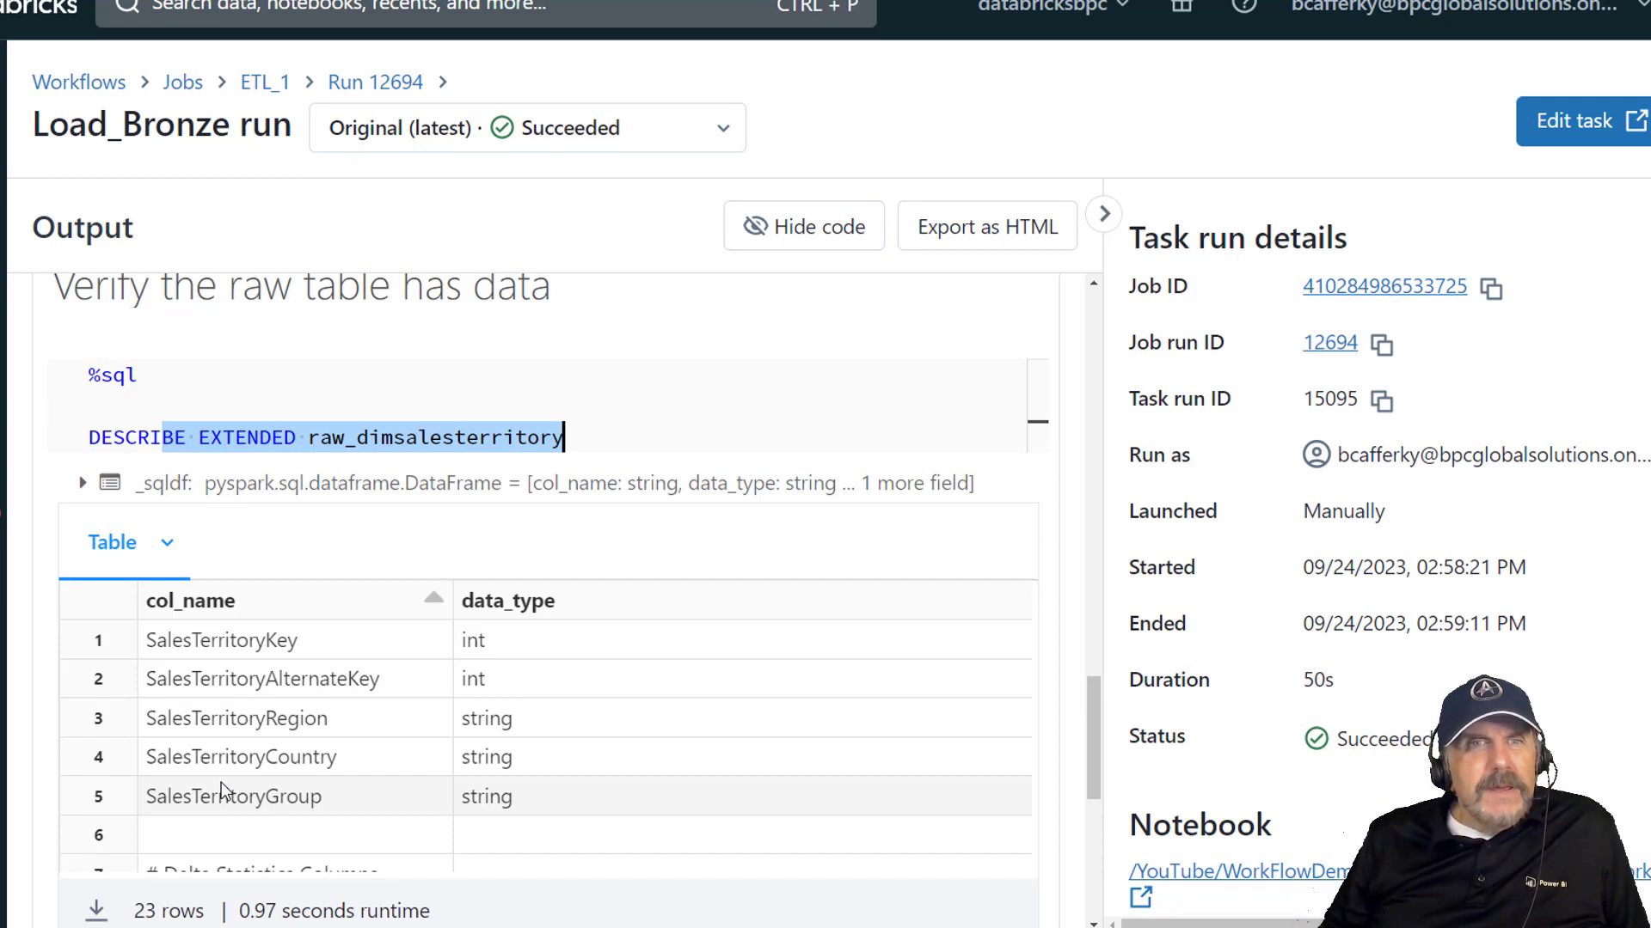
scroll(371, 728, up, 3)
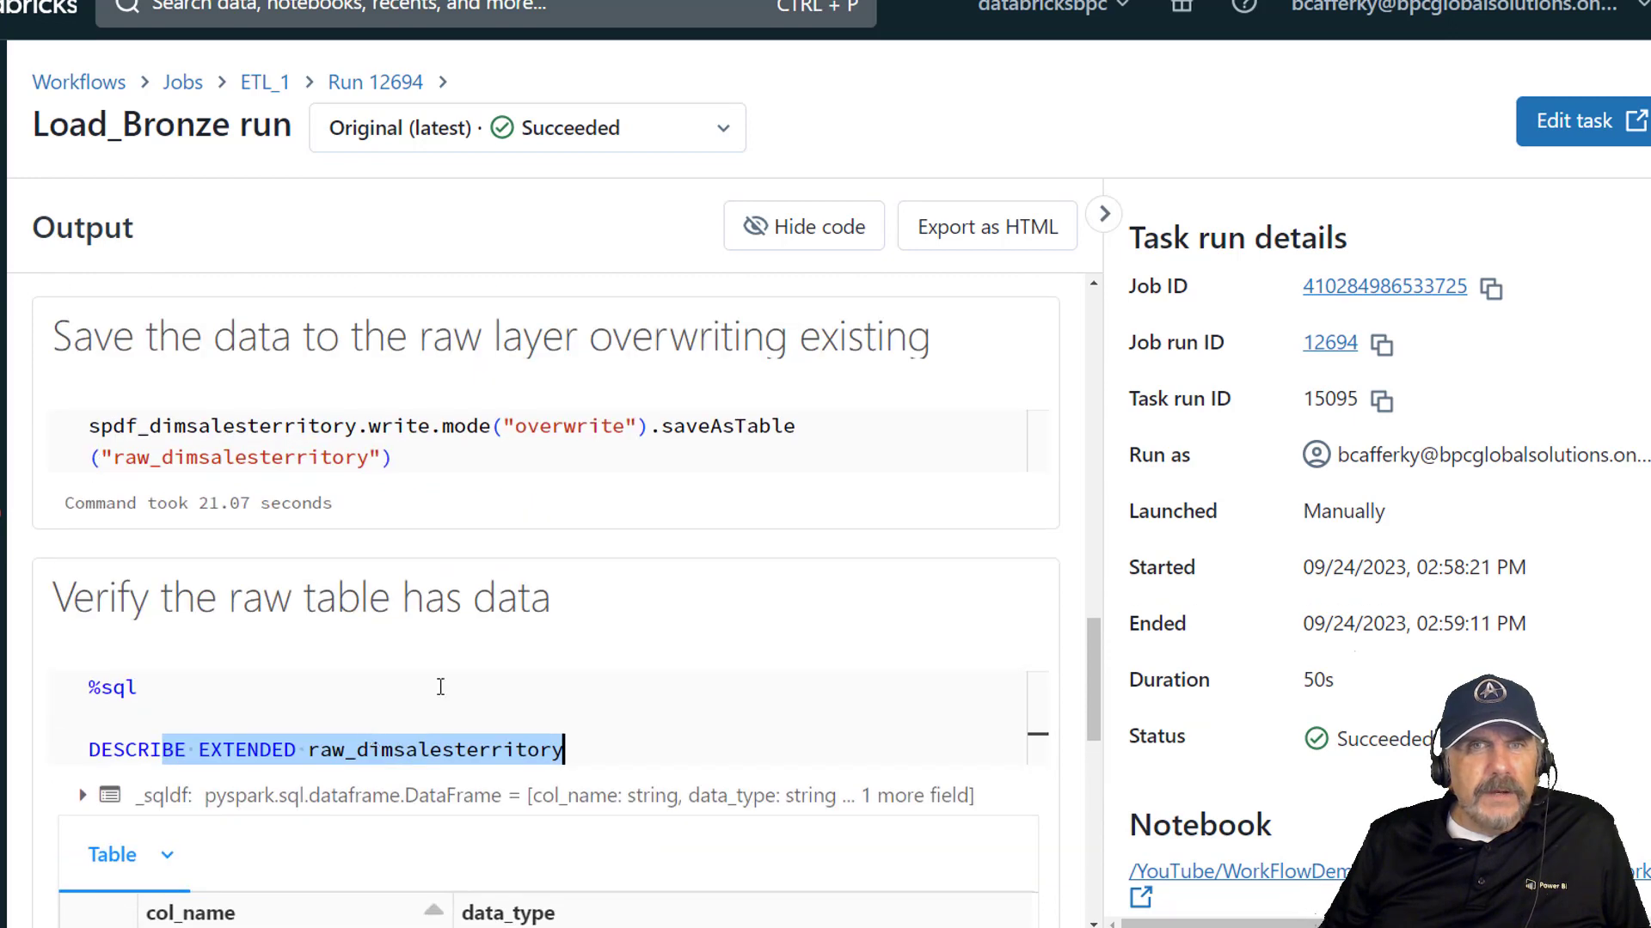
- Review the column names and data types in the Load_Bronze run's DESCRIBE EXTENDED raw_dimsalesterritory result table
scroll(372, 727, down, 6)
scroll(1118, 452, down, 4)
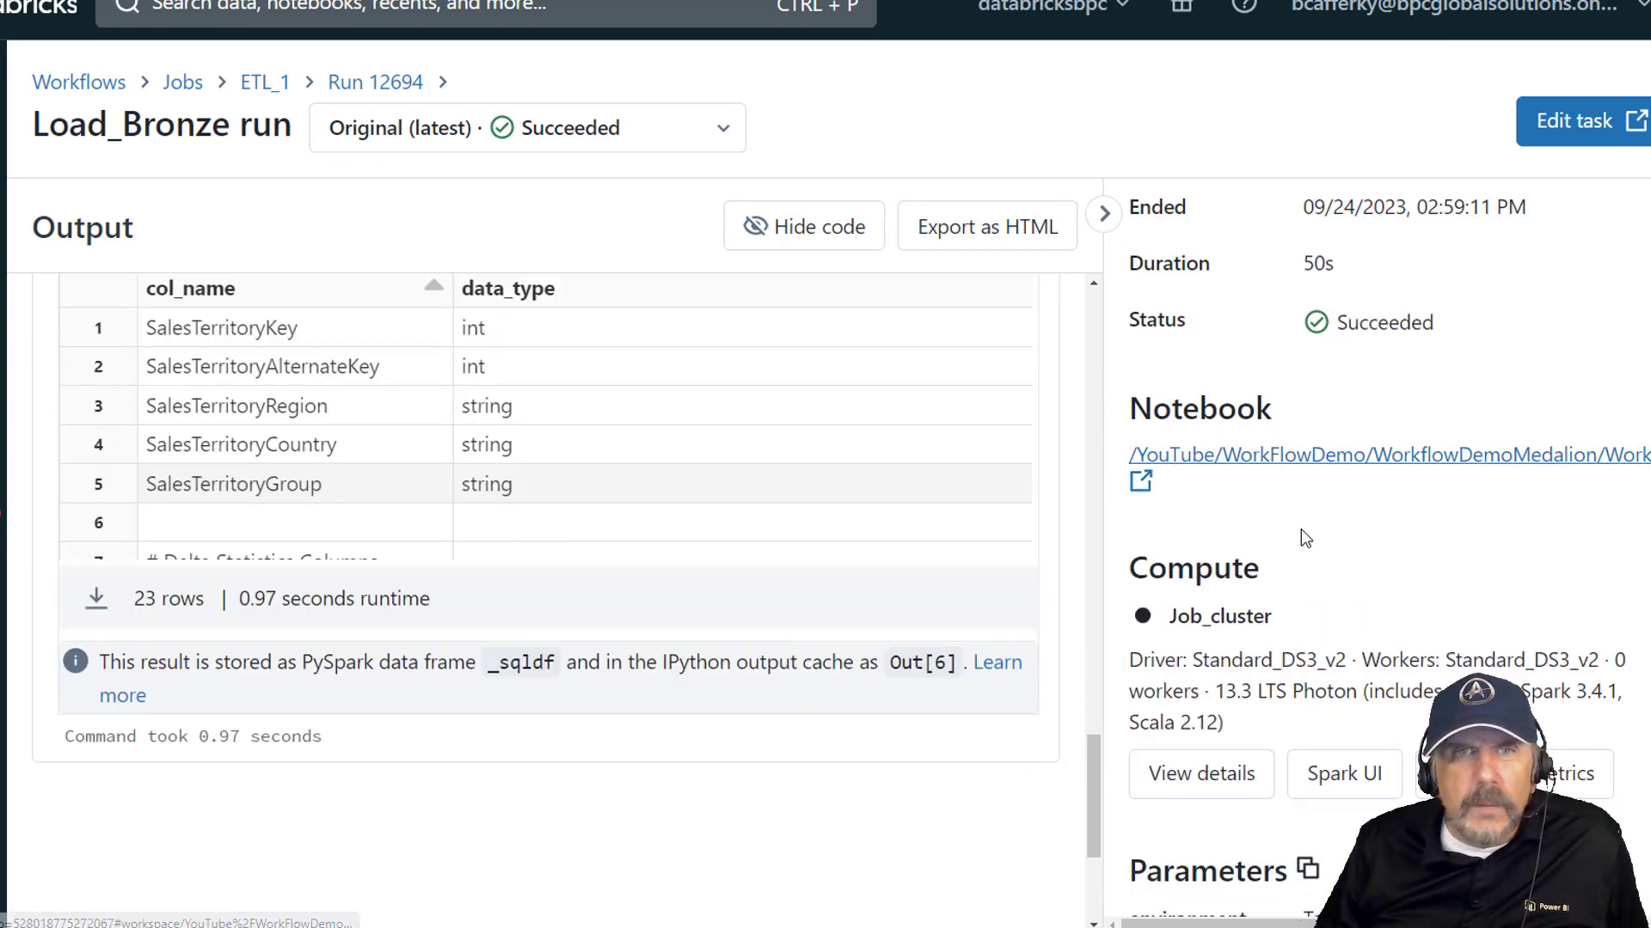
scroll(858, 523, up, 1)
scroll(852, 520, down, 2)
scroll(828, 509, up, 3)
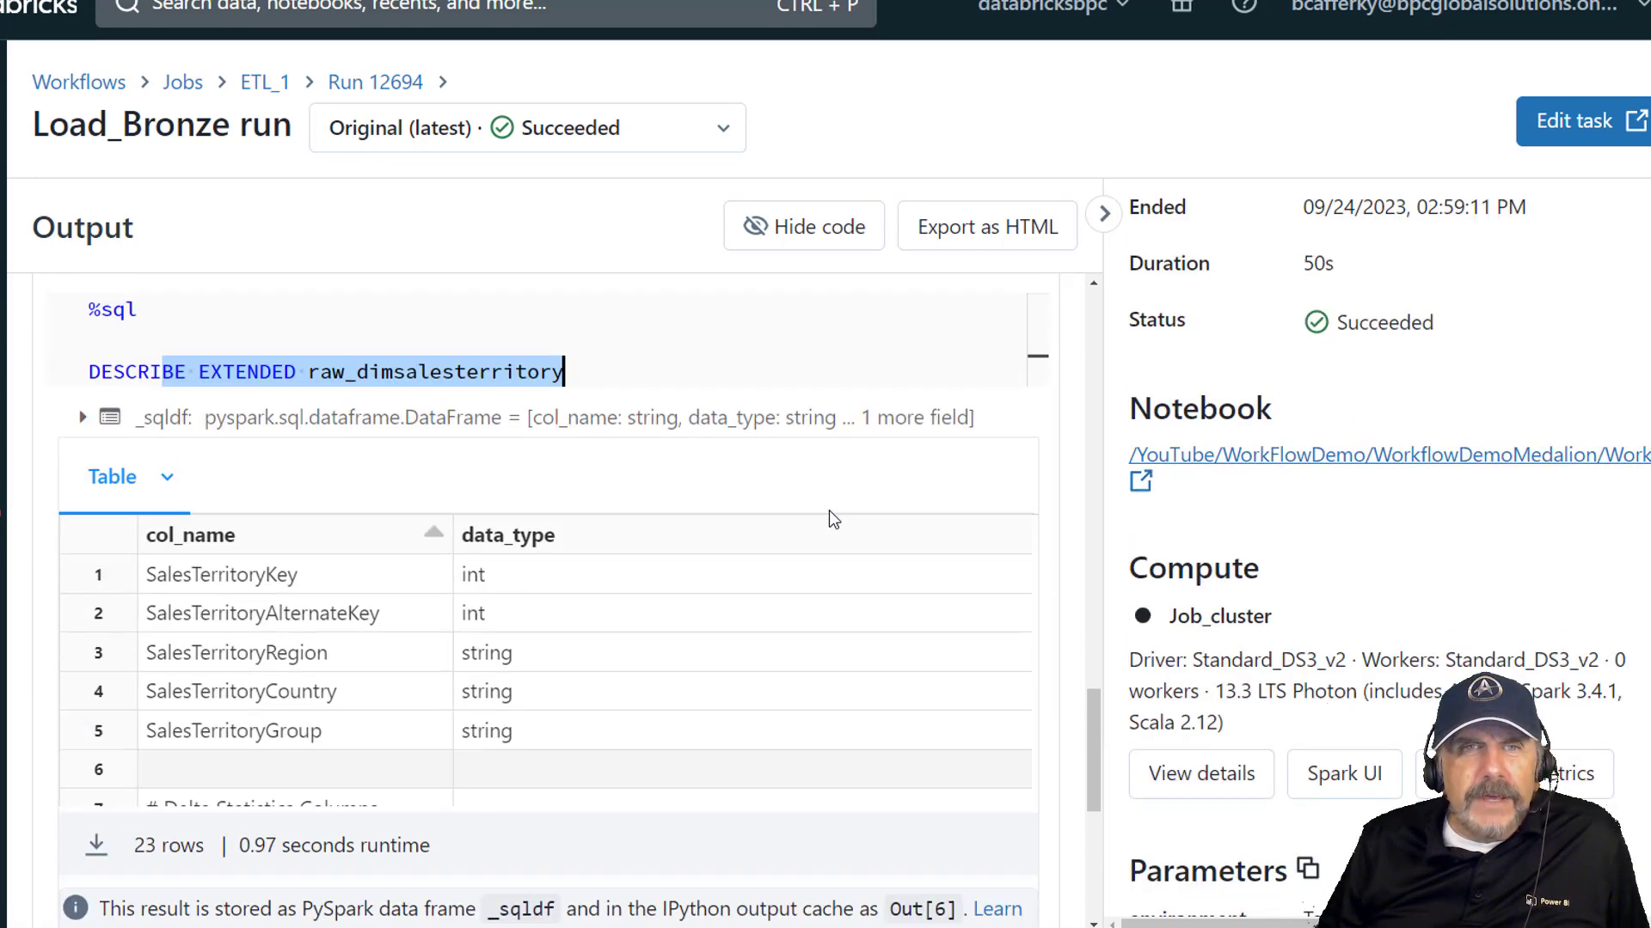
scroll(872, 502, up, 3)
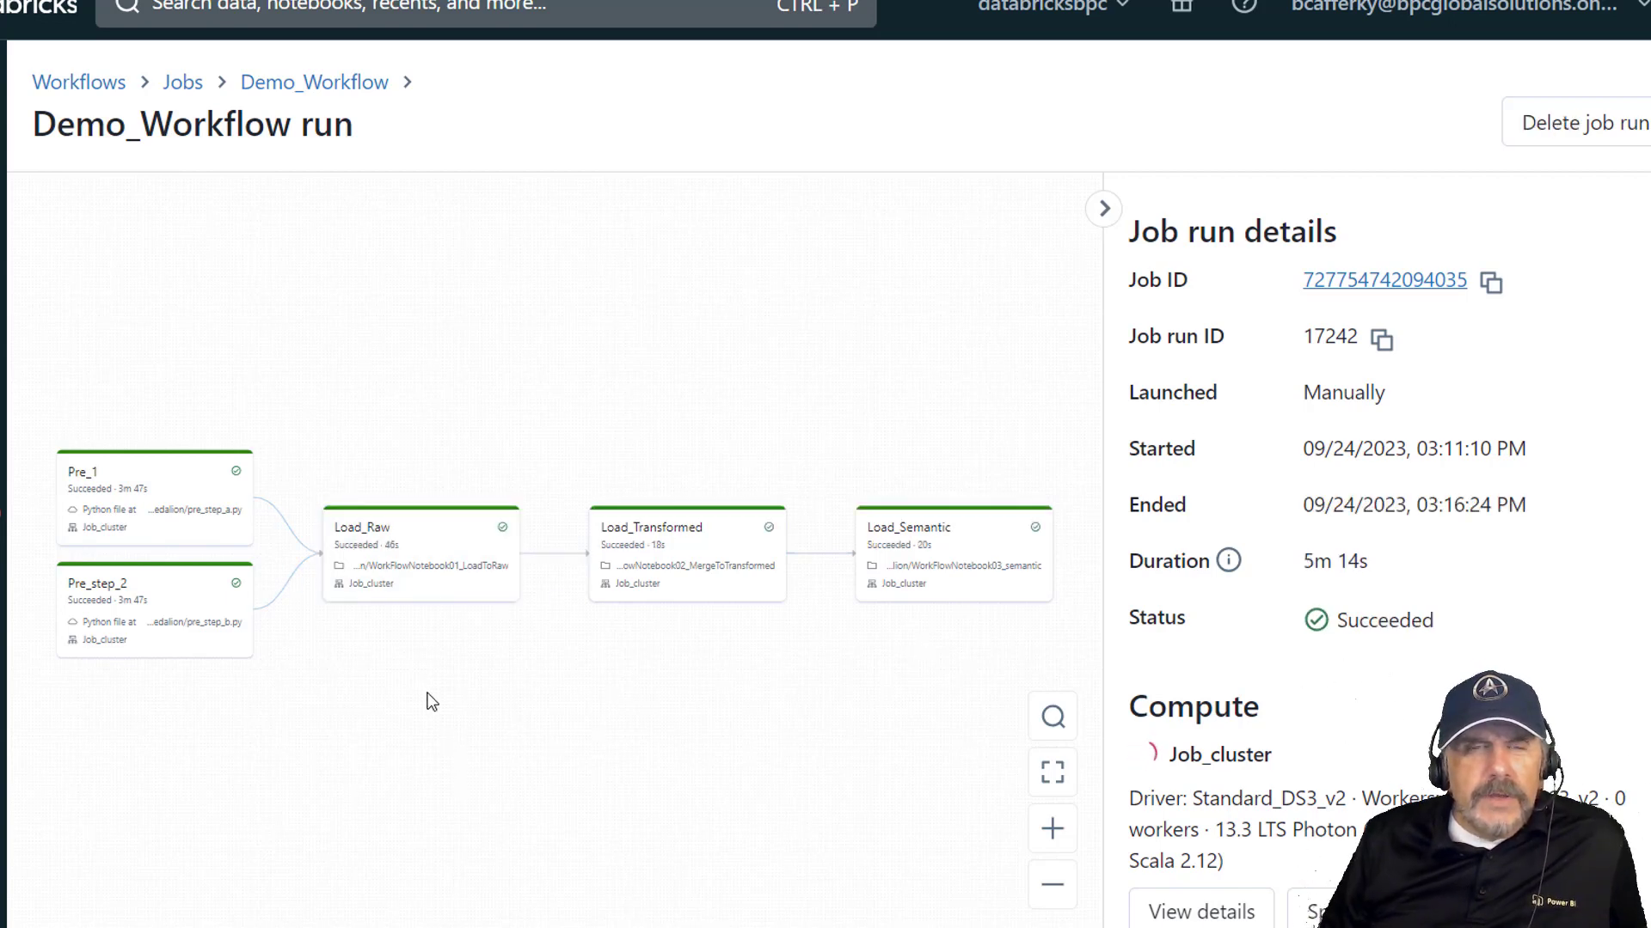
- Open the Load_Raw task's output from the Demo_Workflow run and examine the cell that creates the environment dropdown widget
click(415, 589)
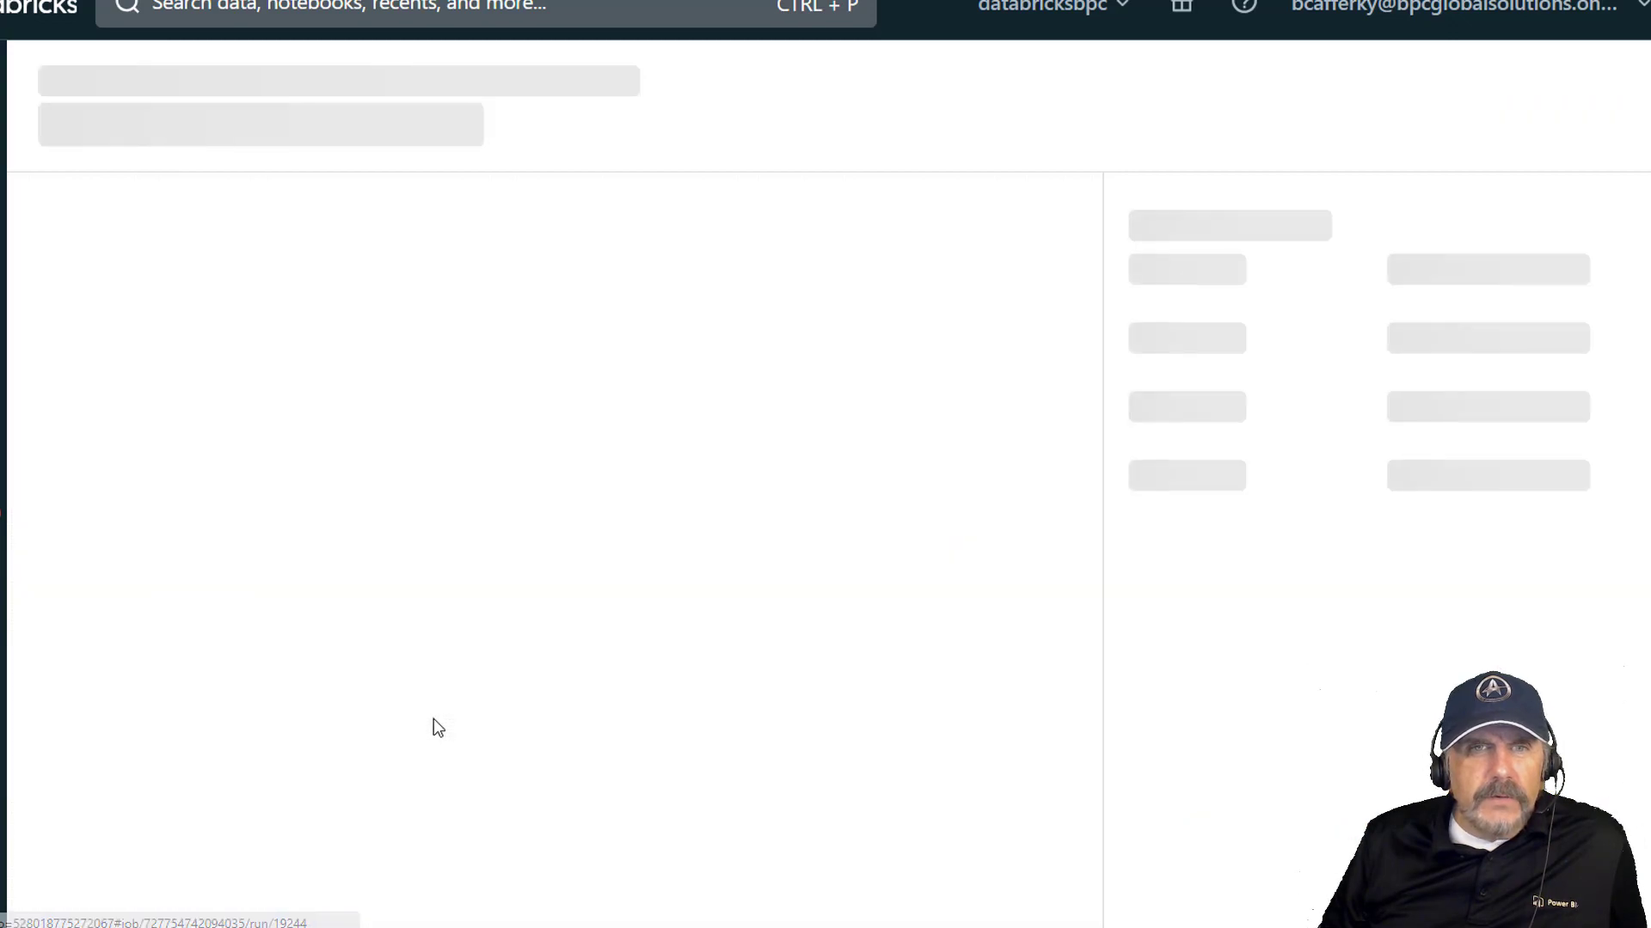
scroll(464, 731, down, 1)
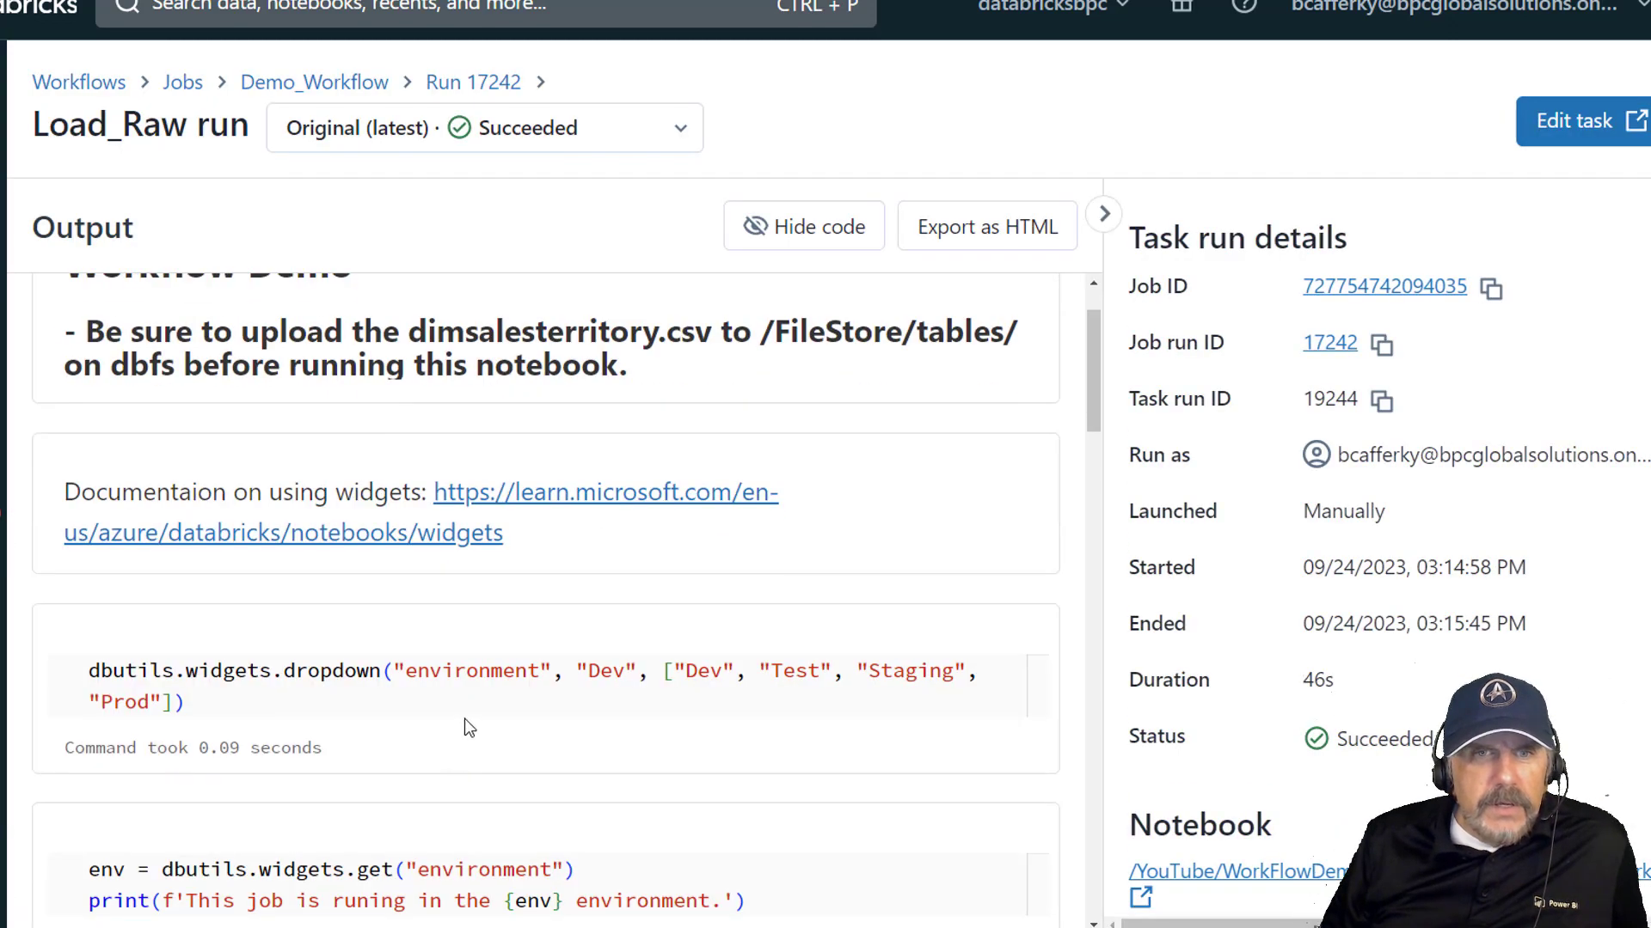
drag(467, 717, 101, 670)
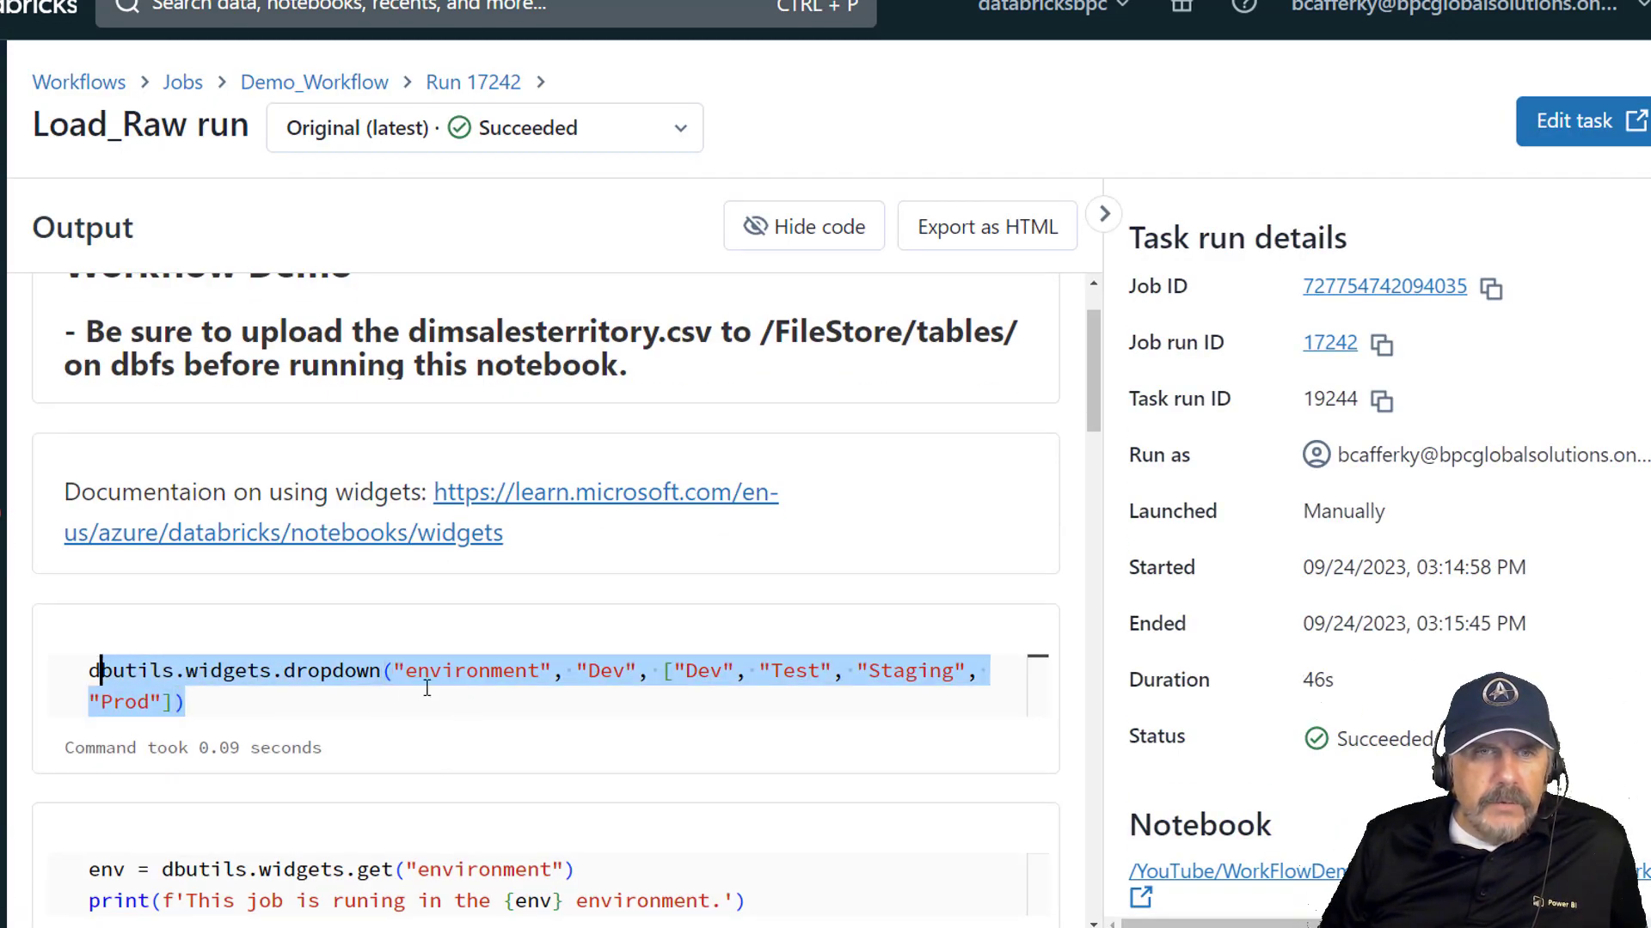
click(416, 730)
scroll(416, 730, down, 2)
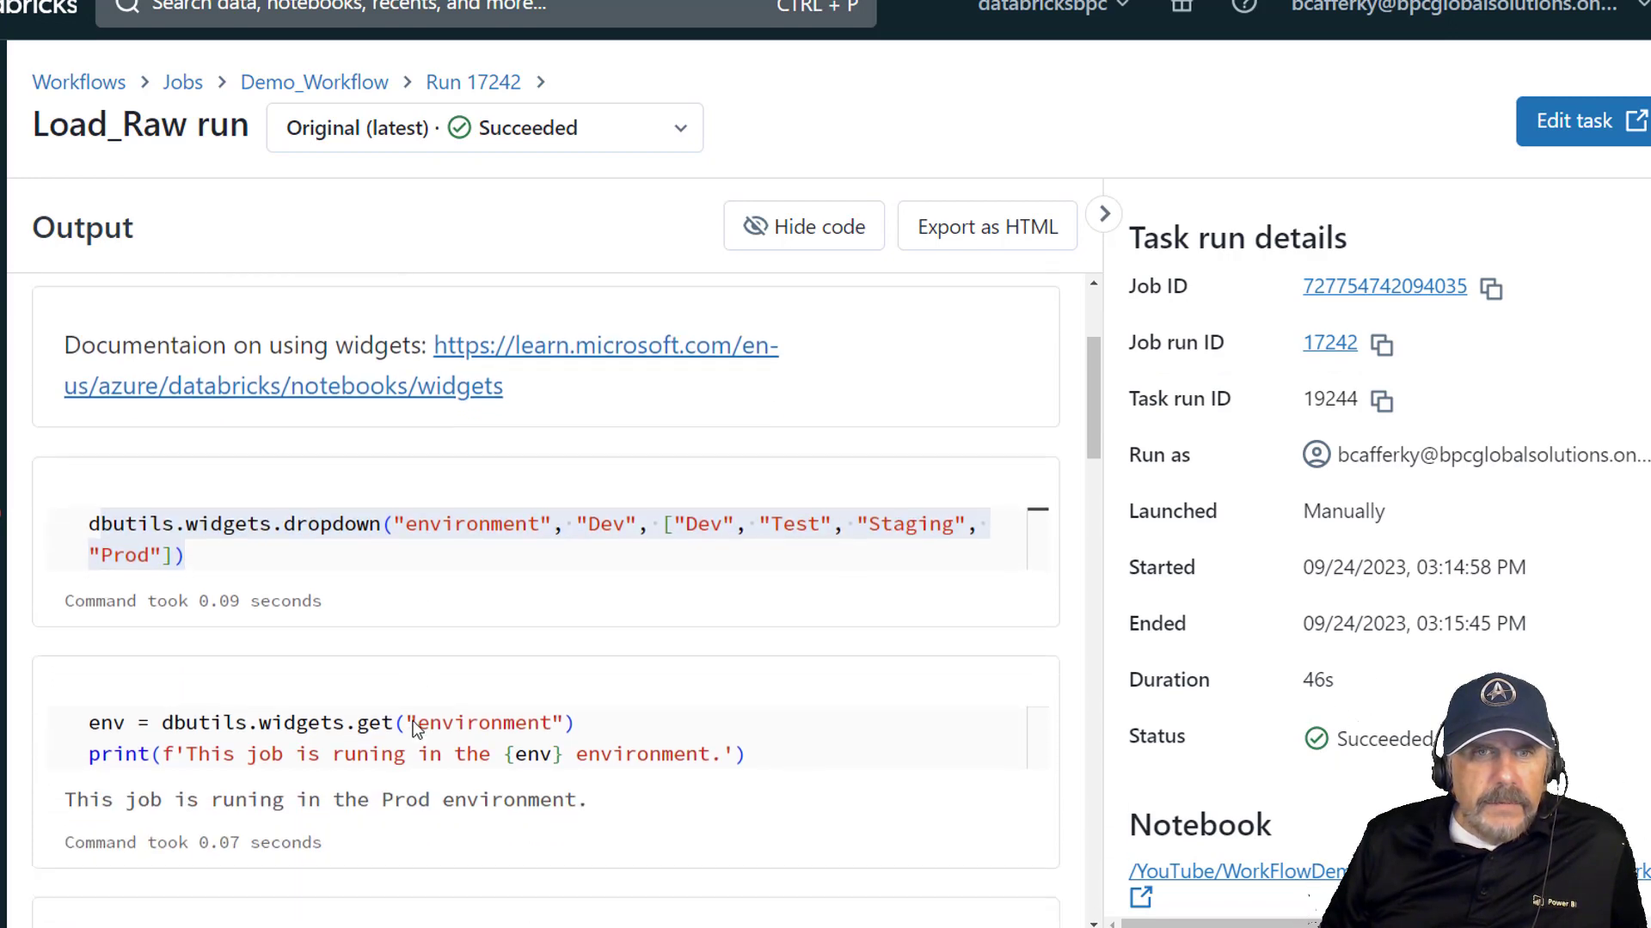
- Examine the Load_Raw cell that reads the environment widget, and highlight the environment name in its printed message
scroll(550, 655, down, 1)
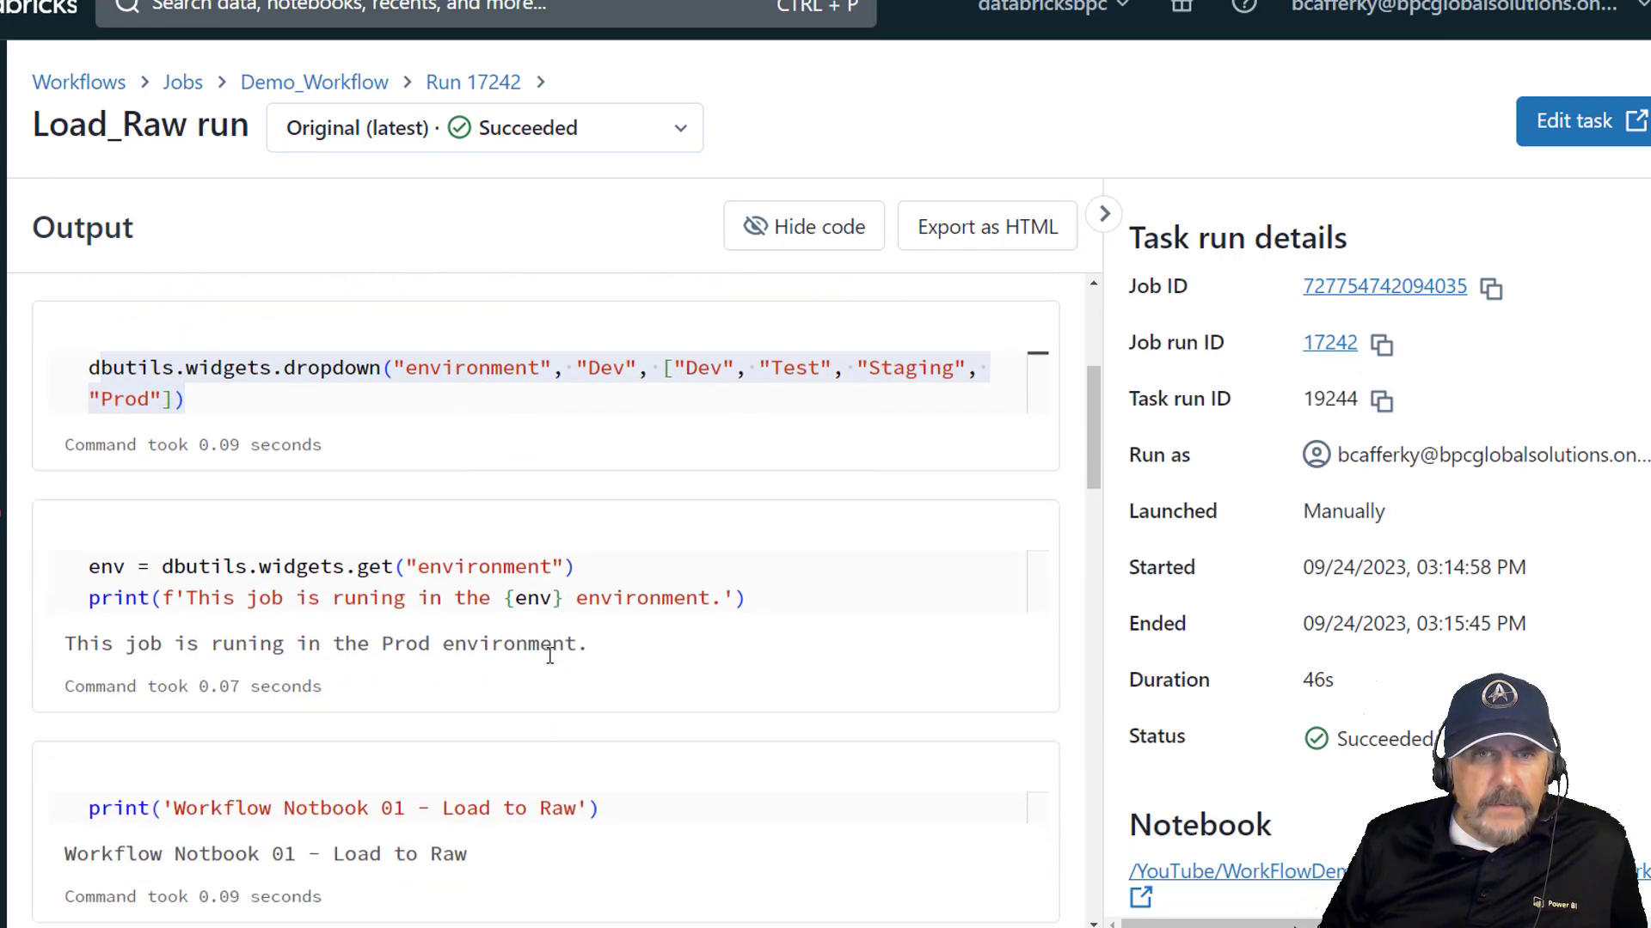
drag(745, 588, 296, 557)
scroll(387, 606, down, 1)
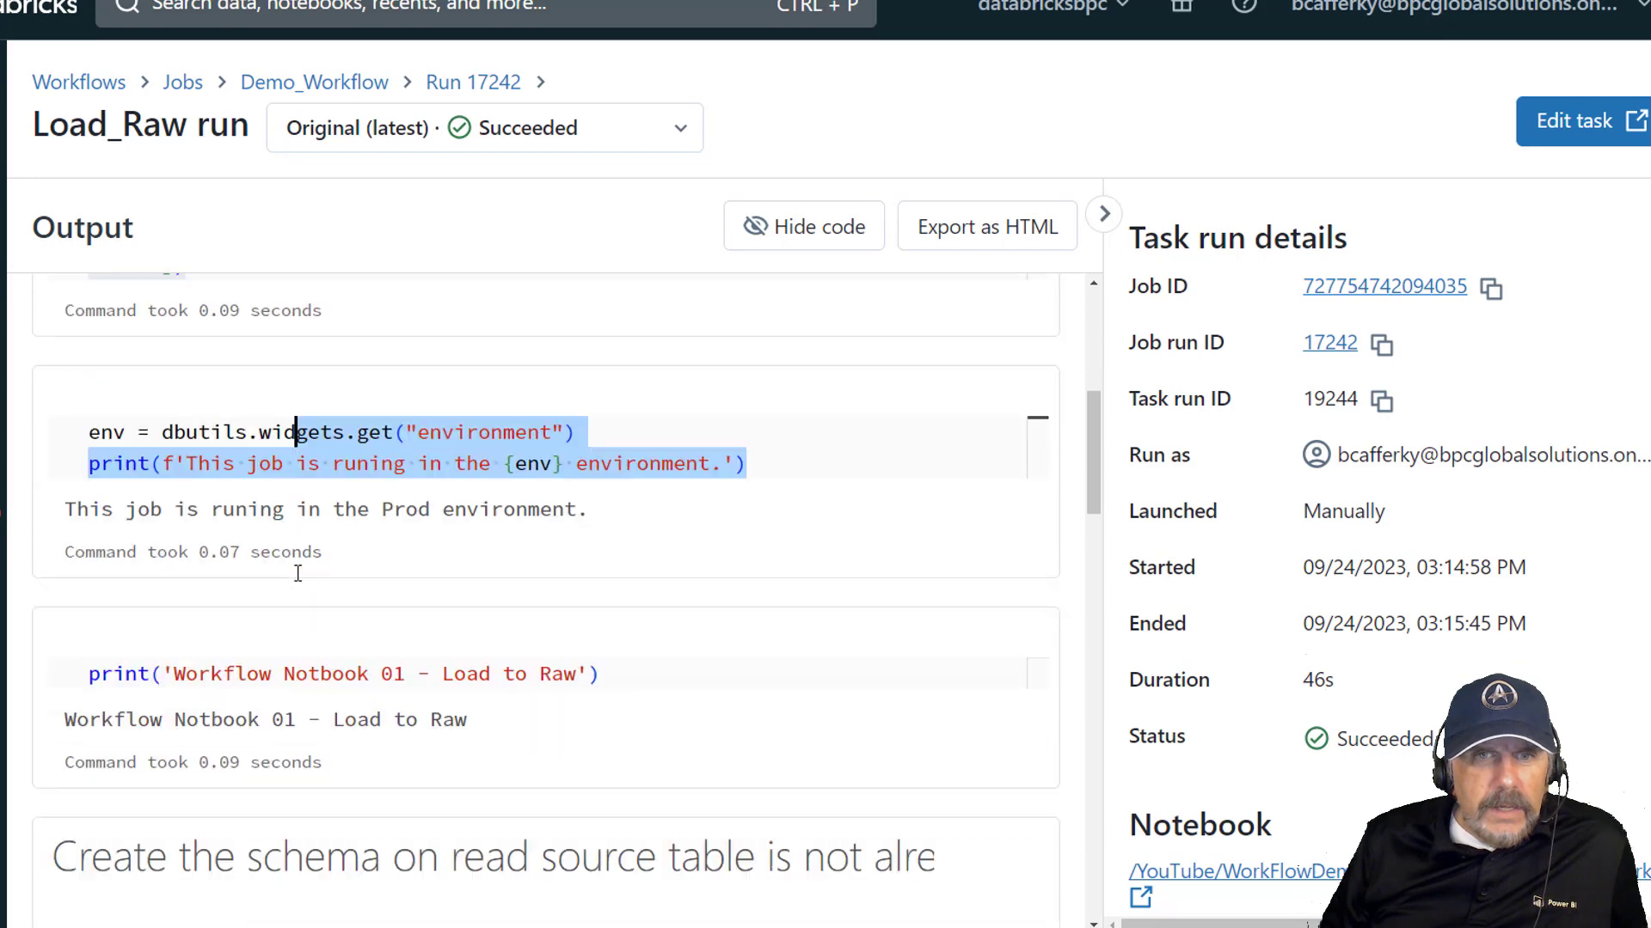
click(411, 585)
drag(384, 533, 516, 559)
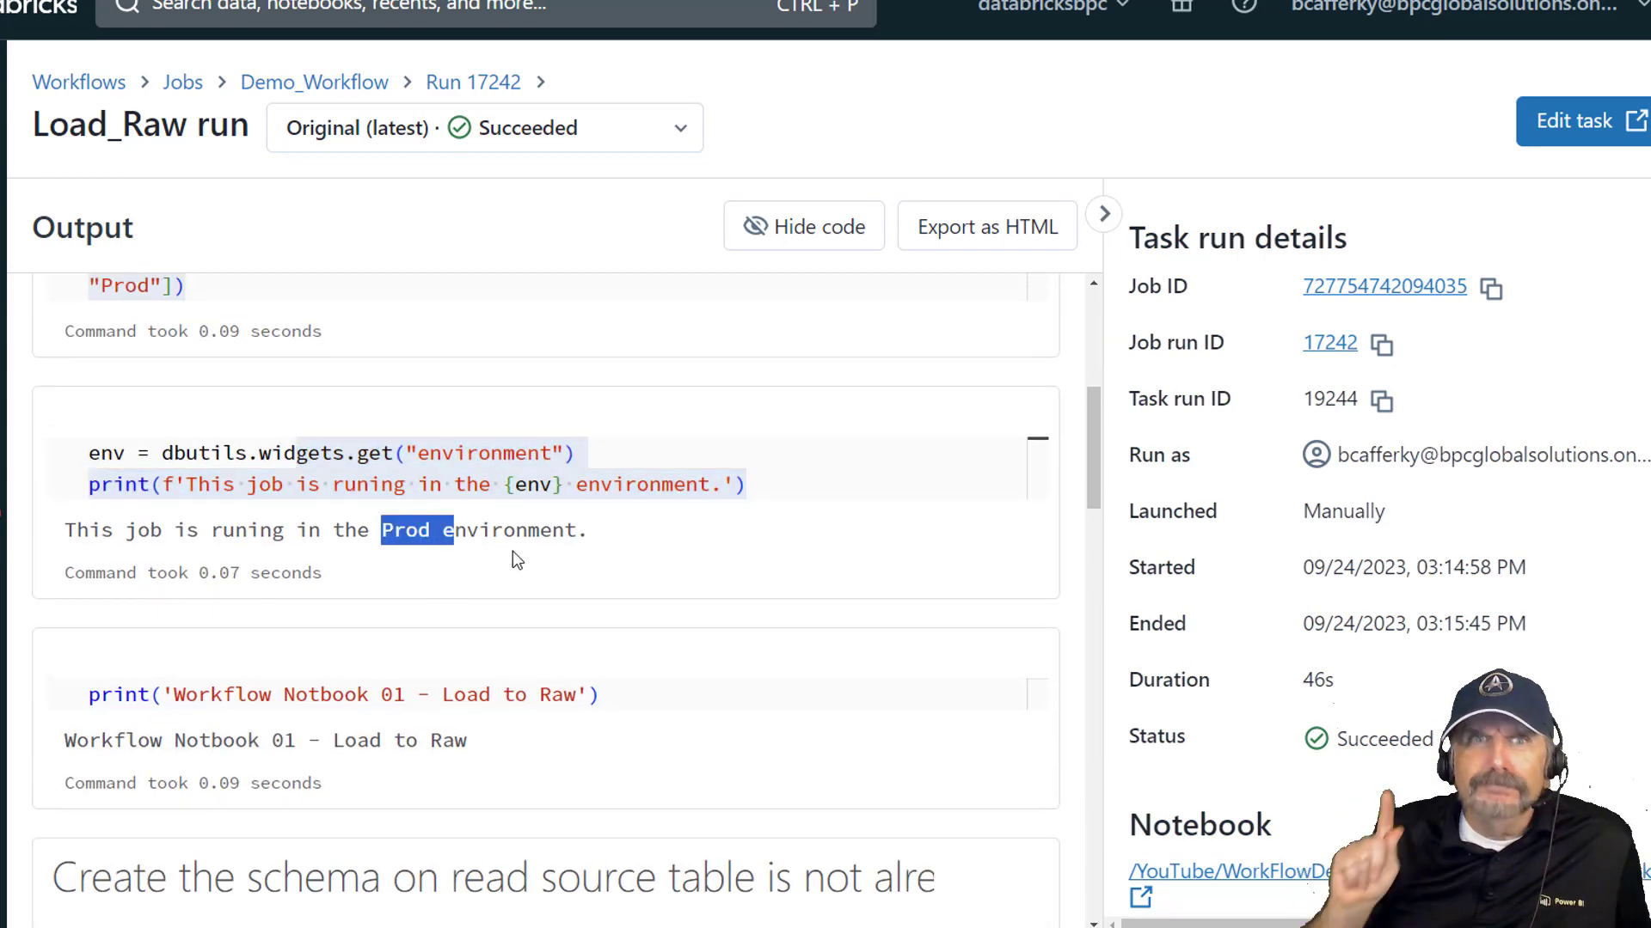
- Return to the environment dropdown definition in the Load_Raw output and highlight its default value, "Dev"
scroll(513, 552, up, 3)
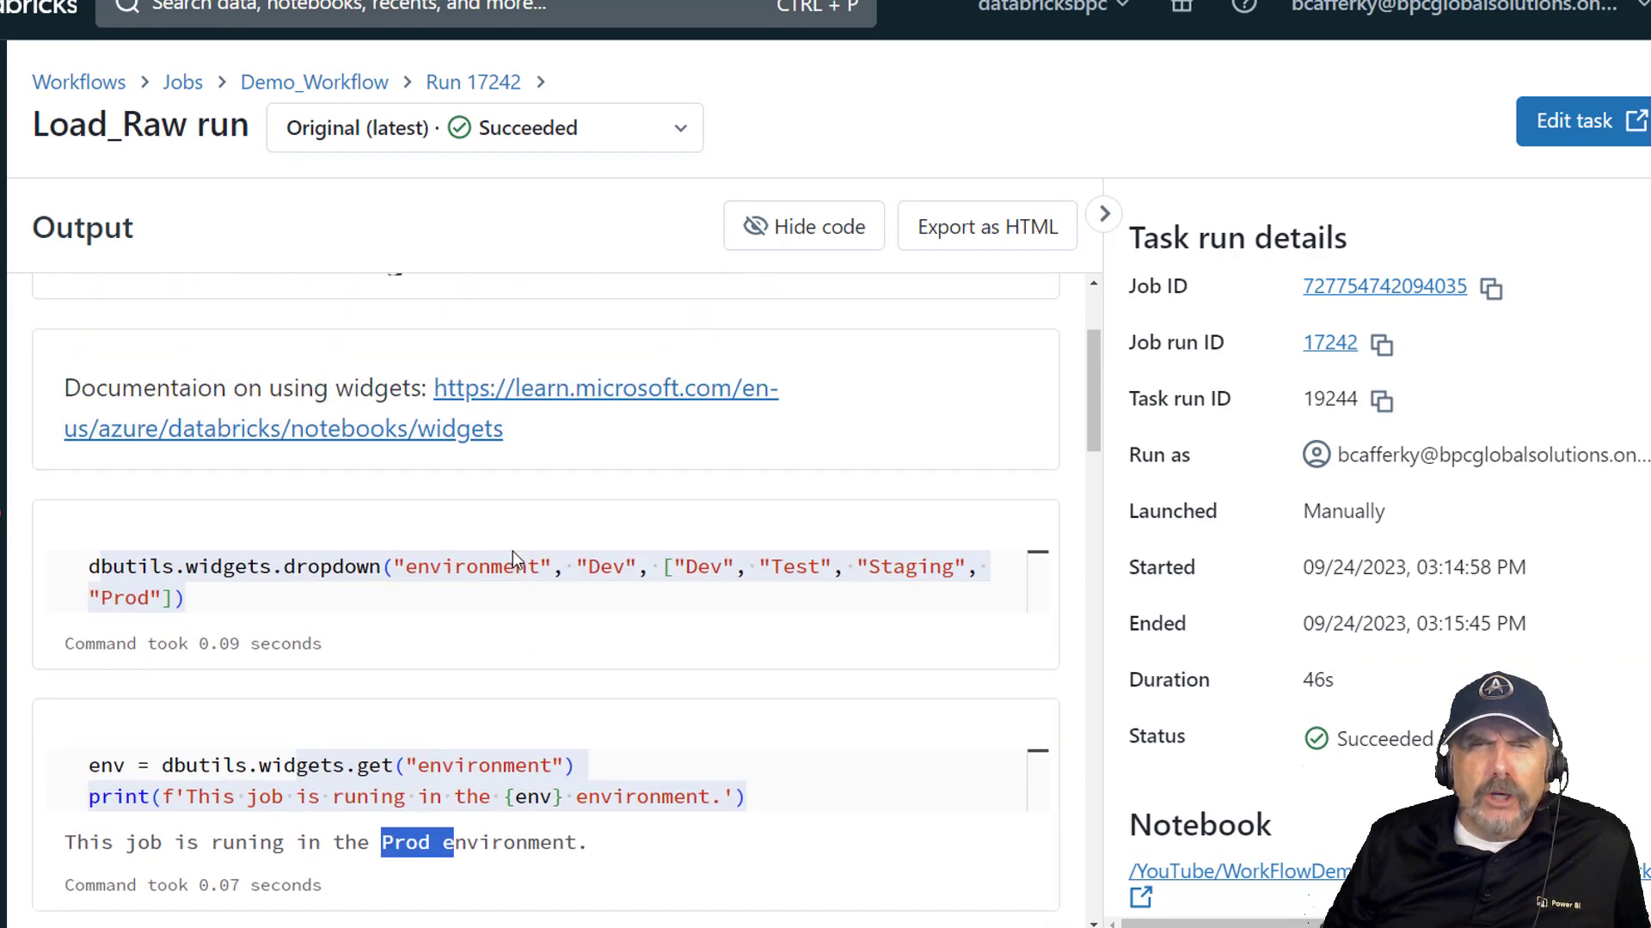
click(474, 592)
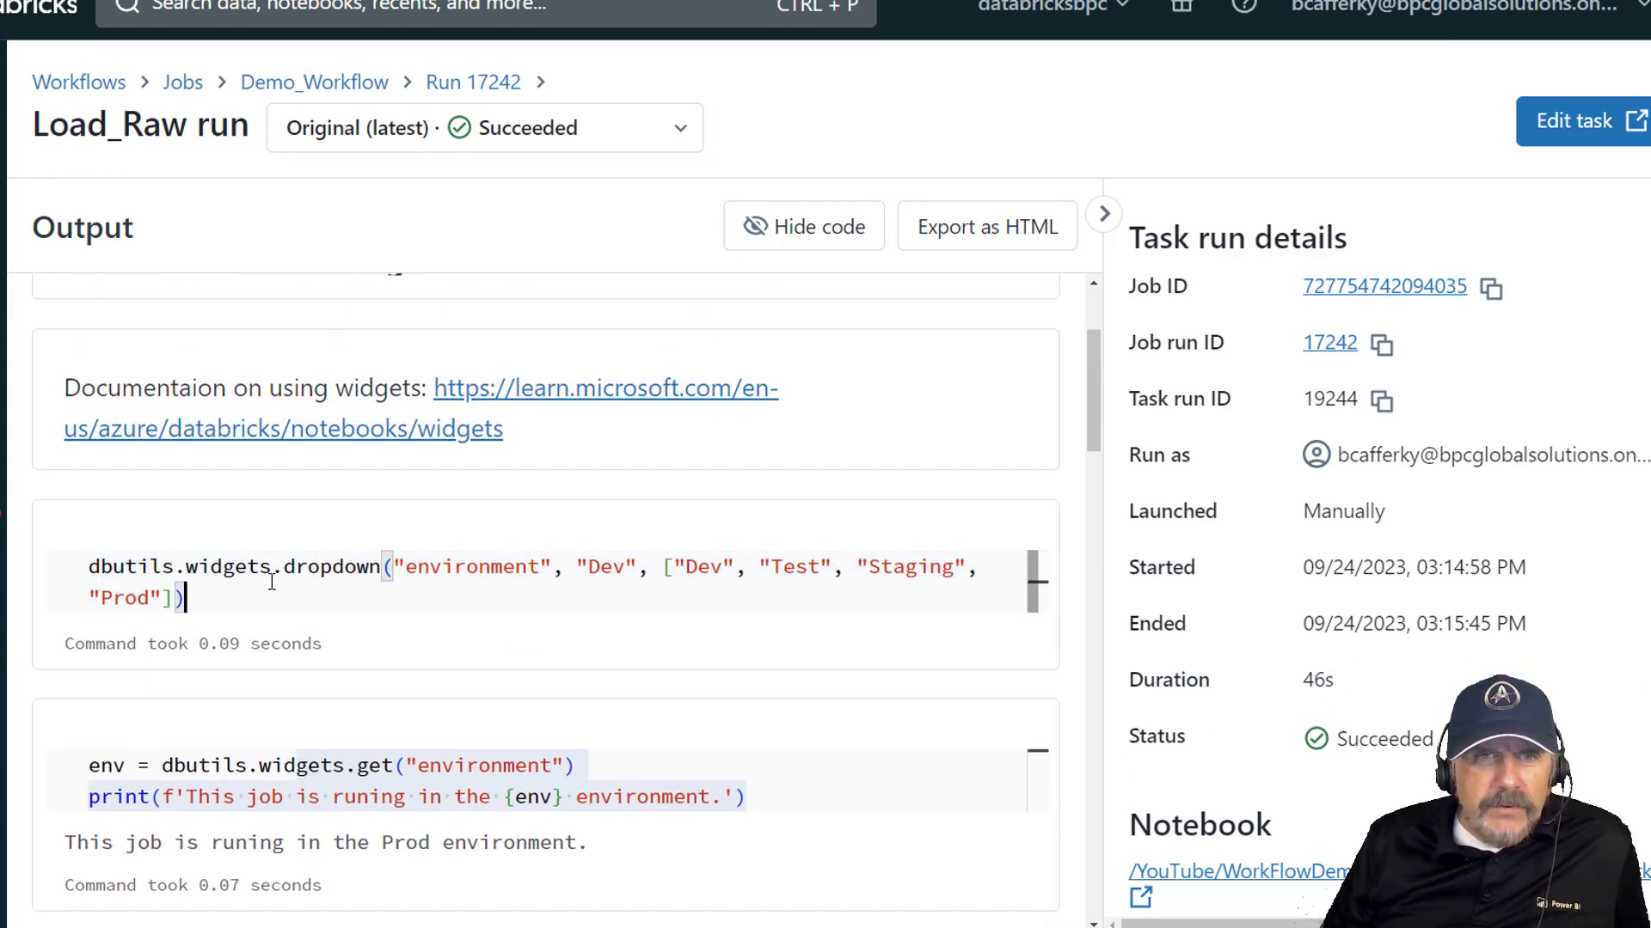
drag(292, 588, 89, 566)
click(810, 600)
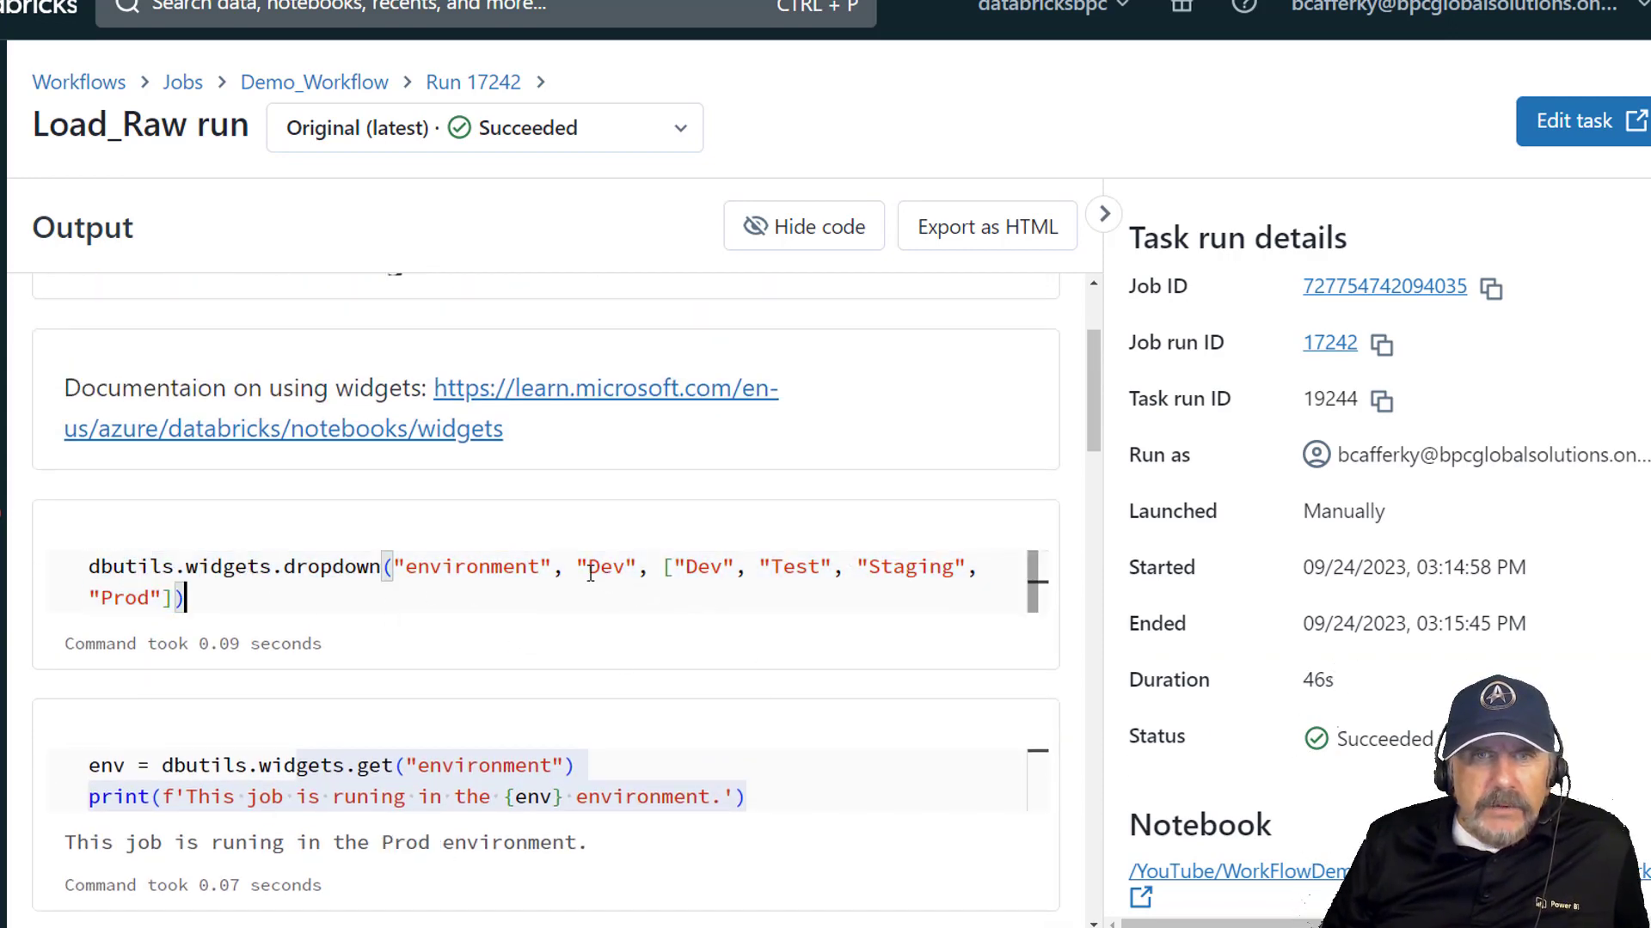
drag(576, 567, 661, 567)
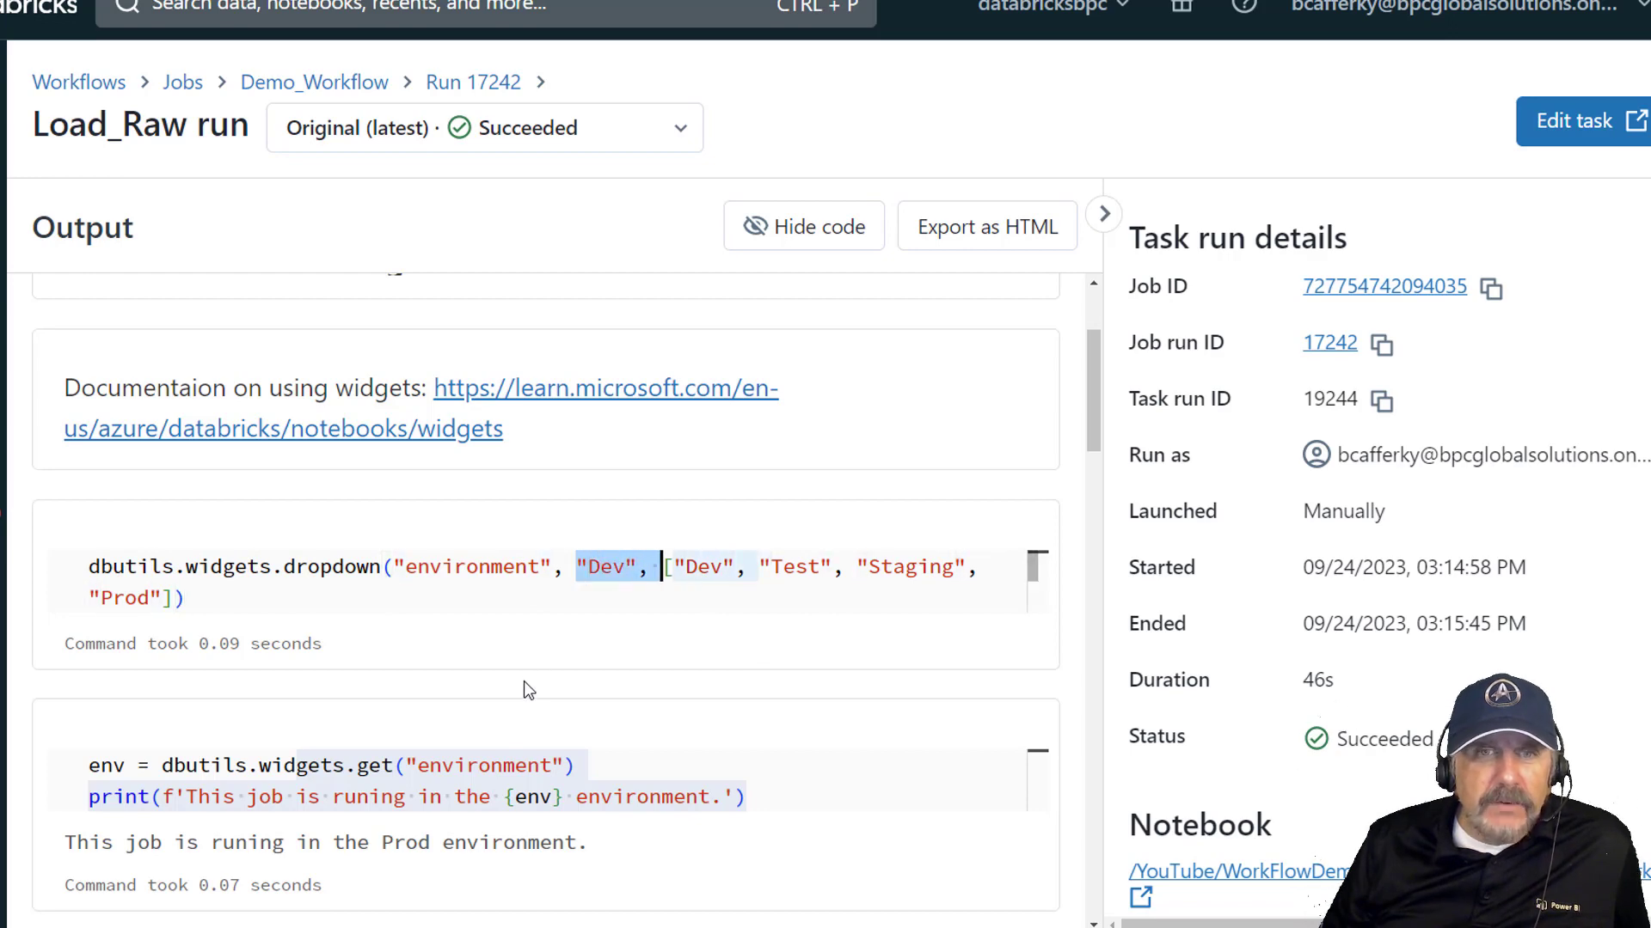
- Review the Load_Raw cells that get the environment value and print the notebook title, highlighting the code in each
scroll(523, 699, down, 1)
scroll(522, 692, down, 2)
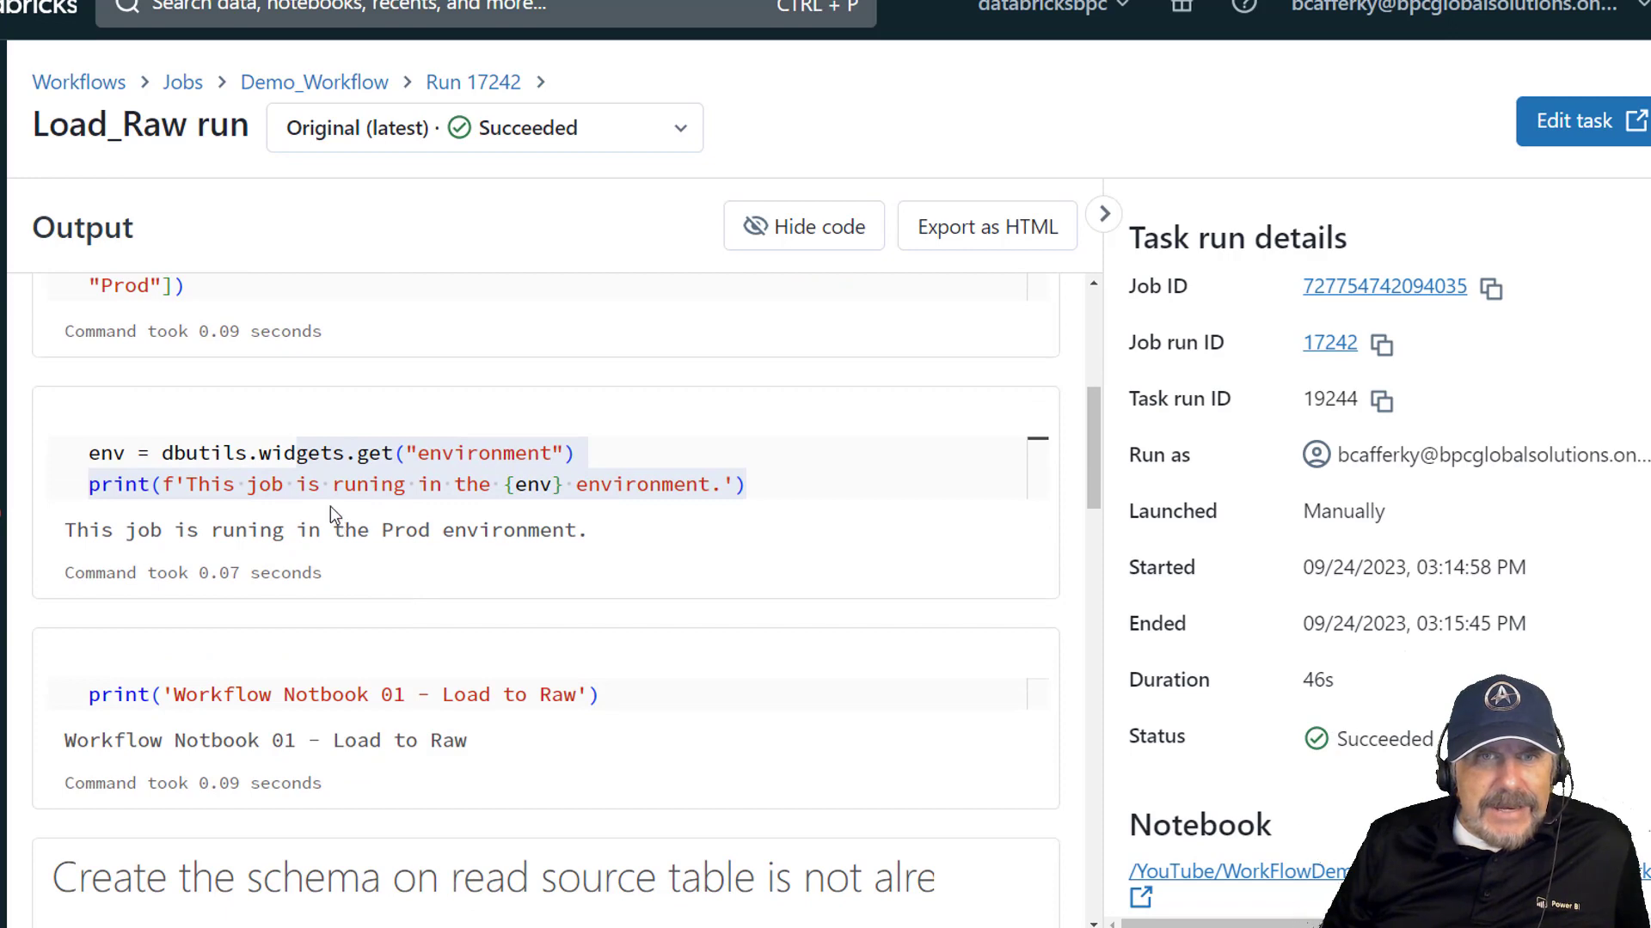
drag(331, 453, 491, 453)
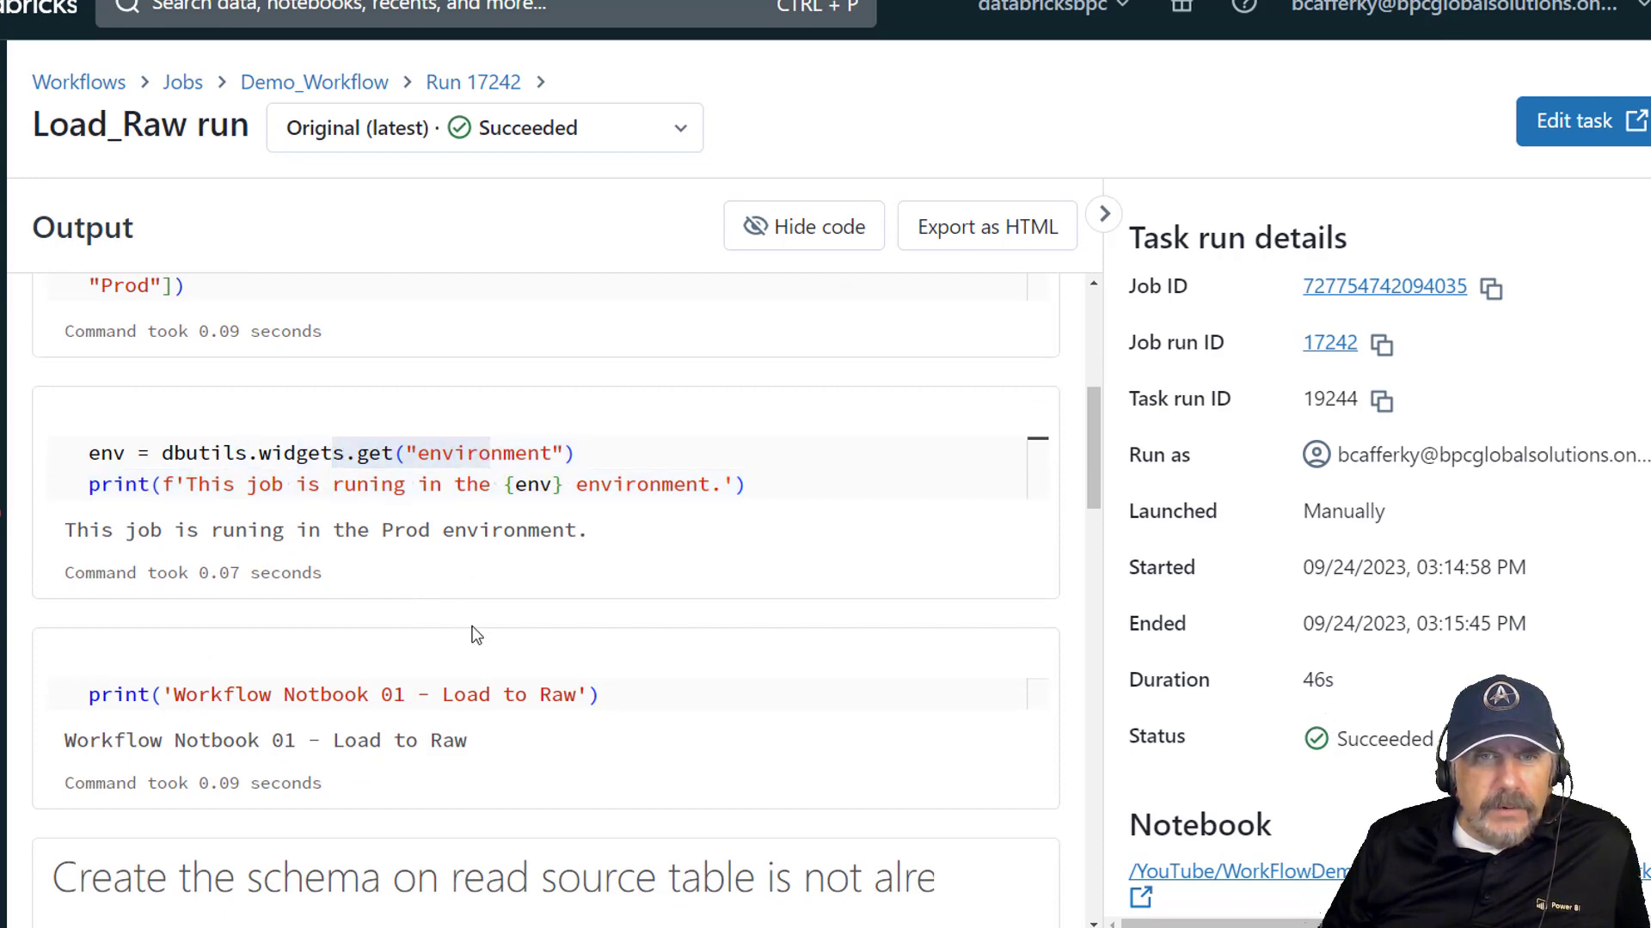
drag(606, 694, 404, 695)
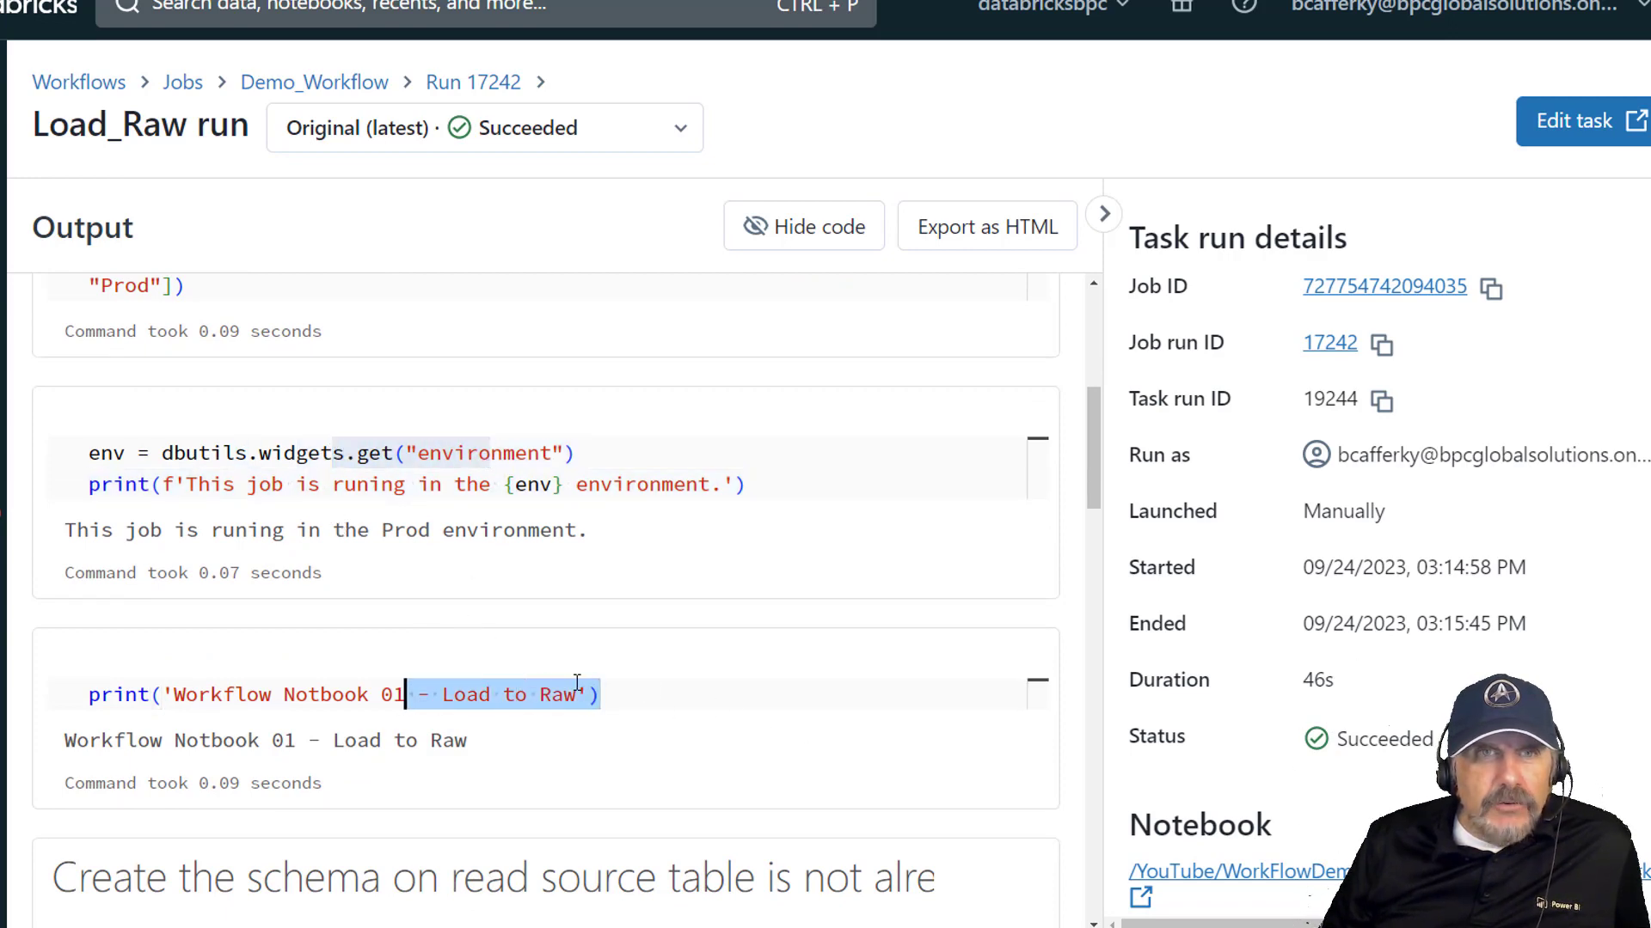
scroll(315, 615, down, 1)
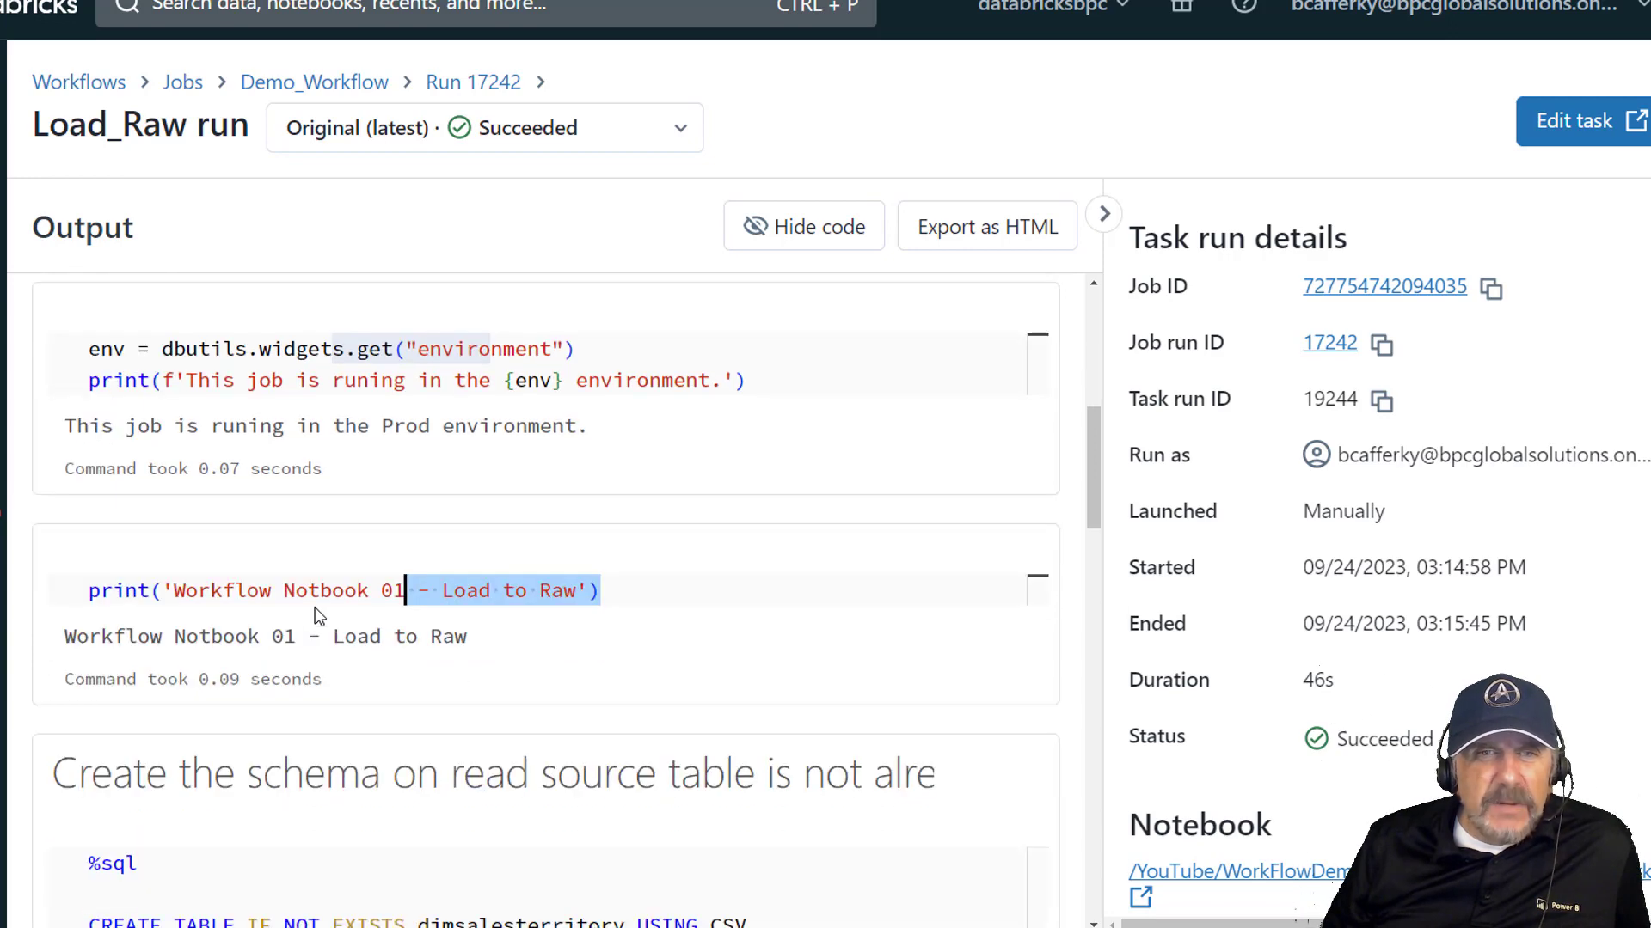
click(315, 607)
scroll(468, 430, up, 1)
drag(854, 482, 100, 430)
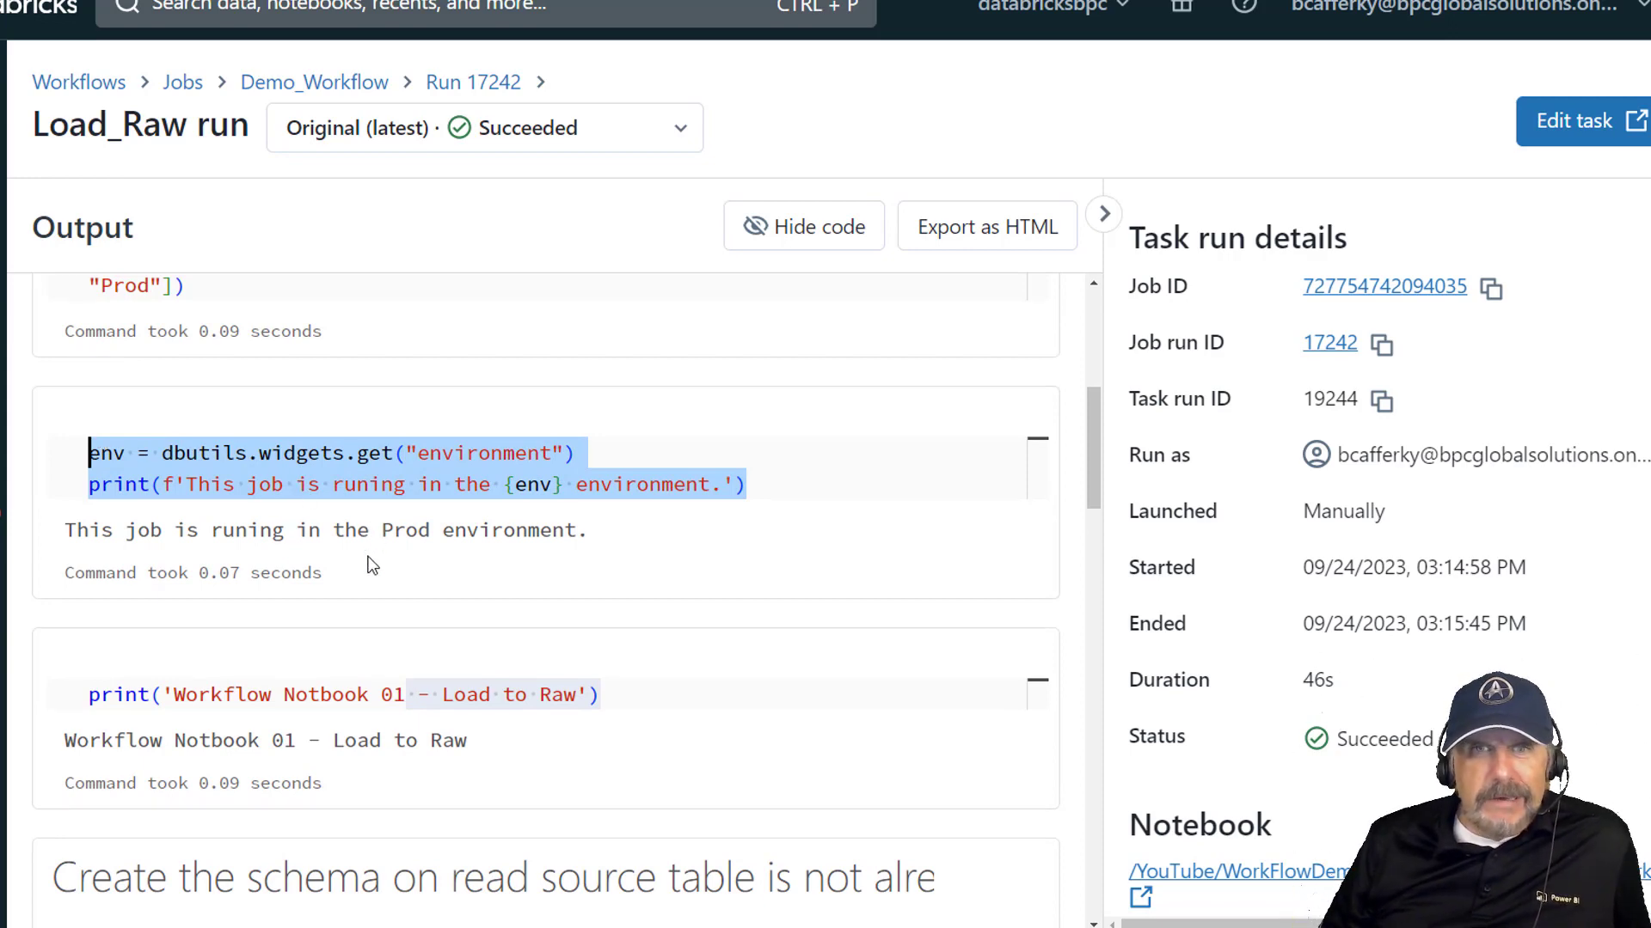
- Look through the Load_Raw output from the widget cells to the dimsalesterritory table creation, and return to the environment message
scroll(395, 564, up, 8)
scroll(449, 505, down, 5)
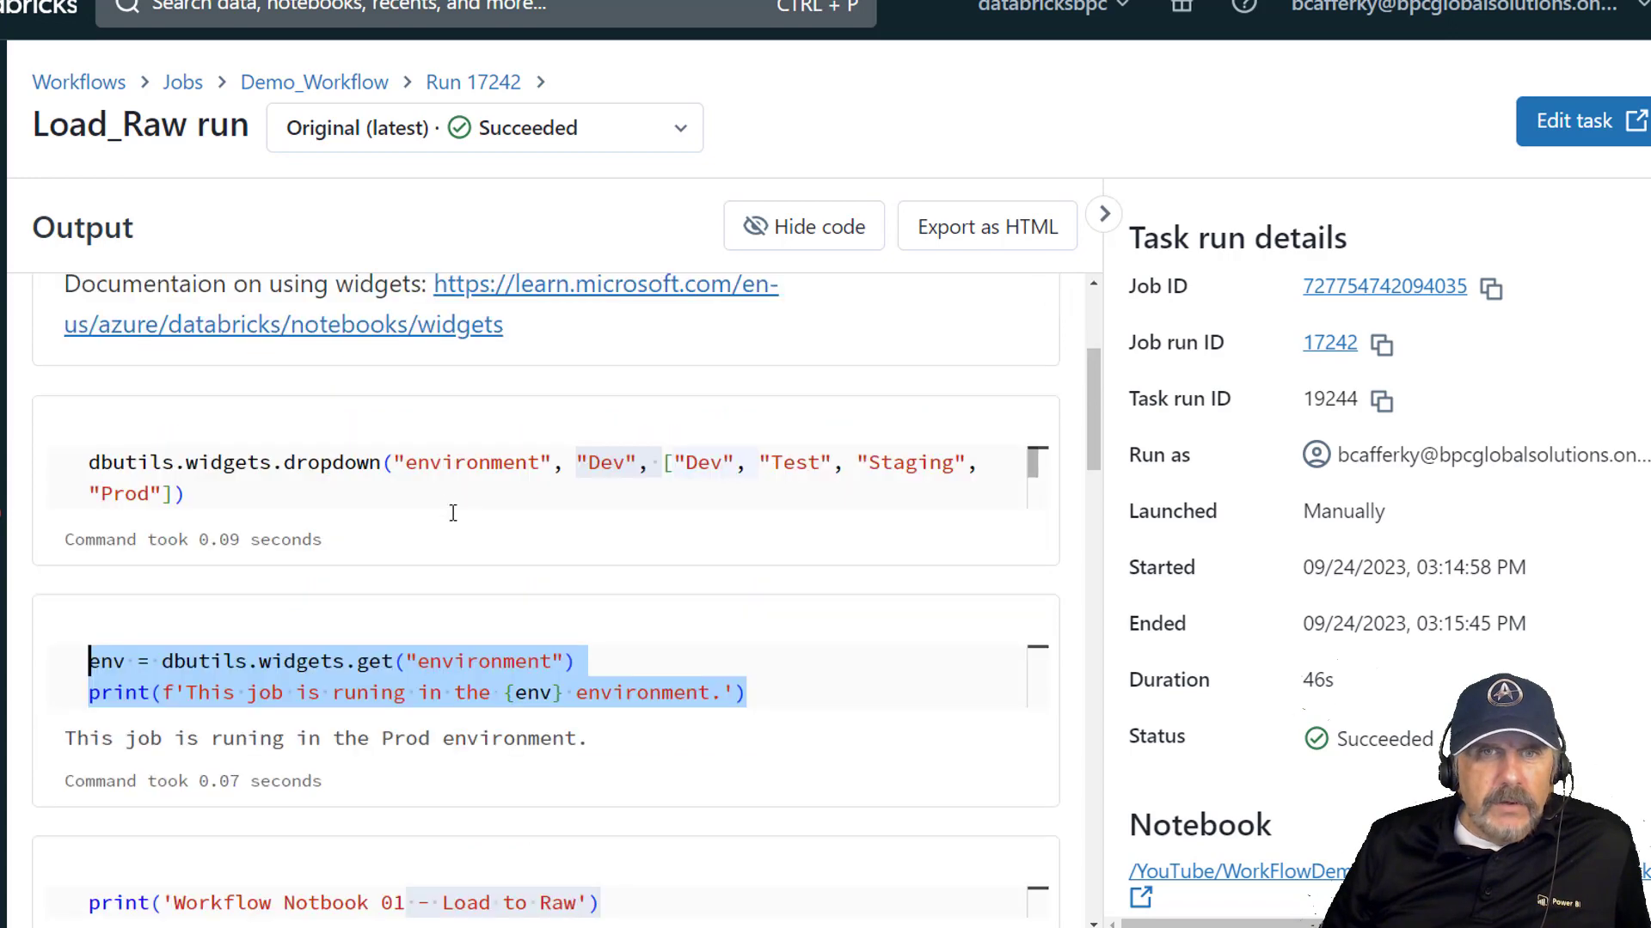
scroll(449, 505, down, 6)
scroll(426, 503, down, 4)
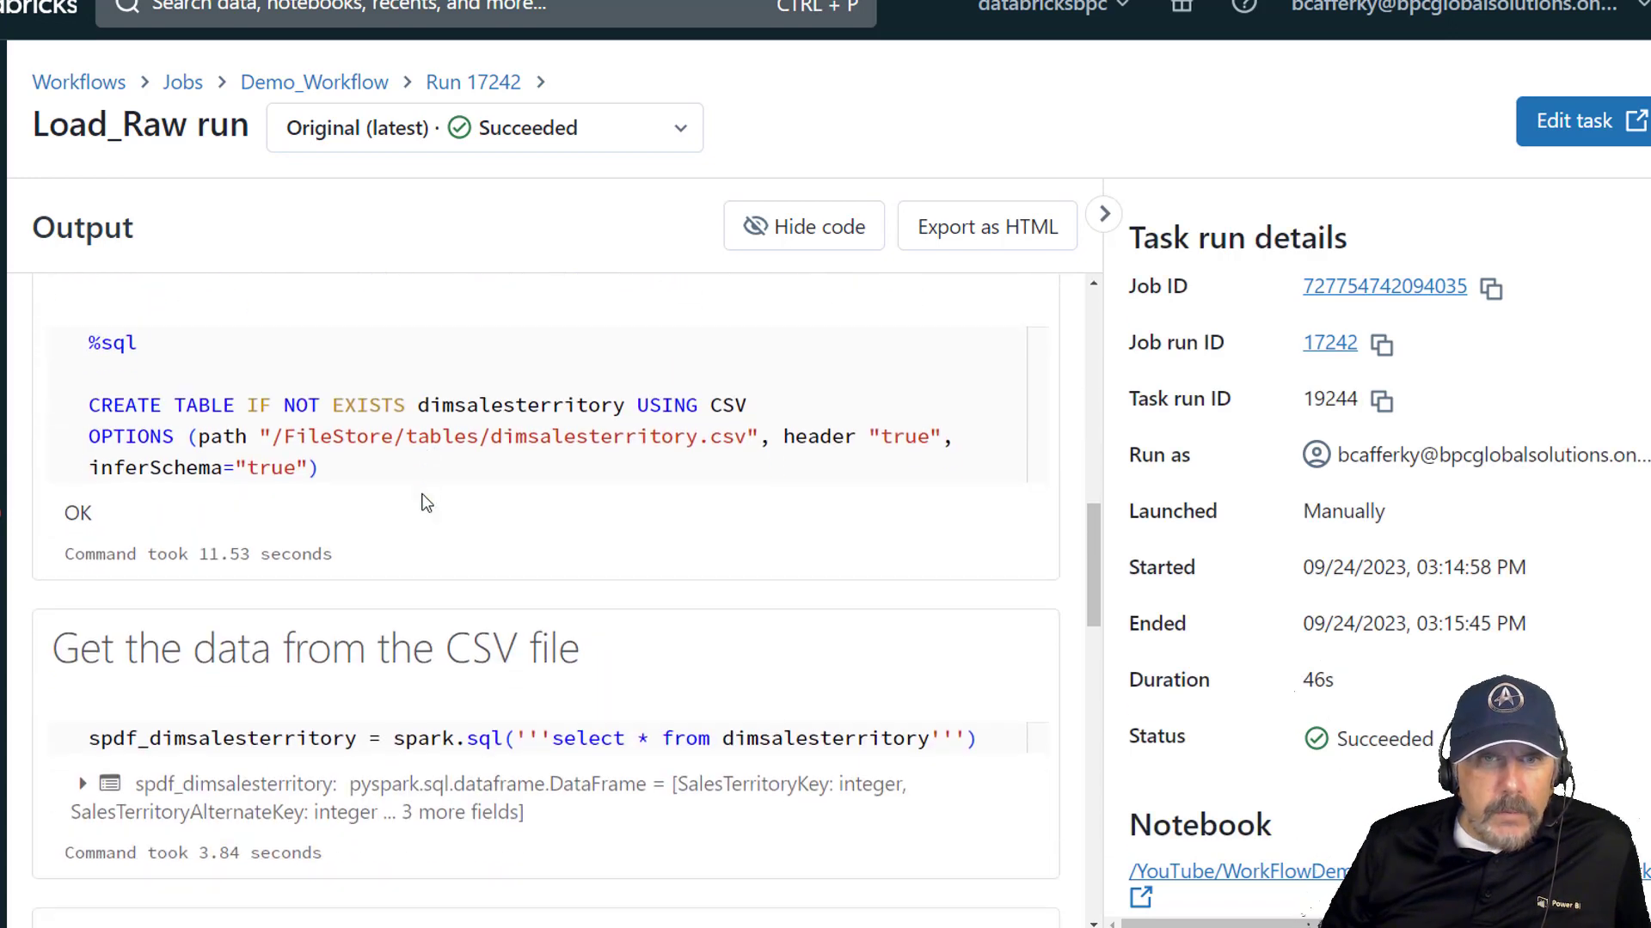
scroll(380, 468, up, 6)
drag(434, 430, 611, 427)
click(611, 427)
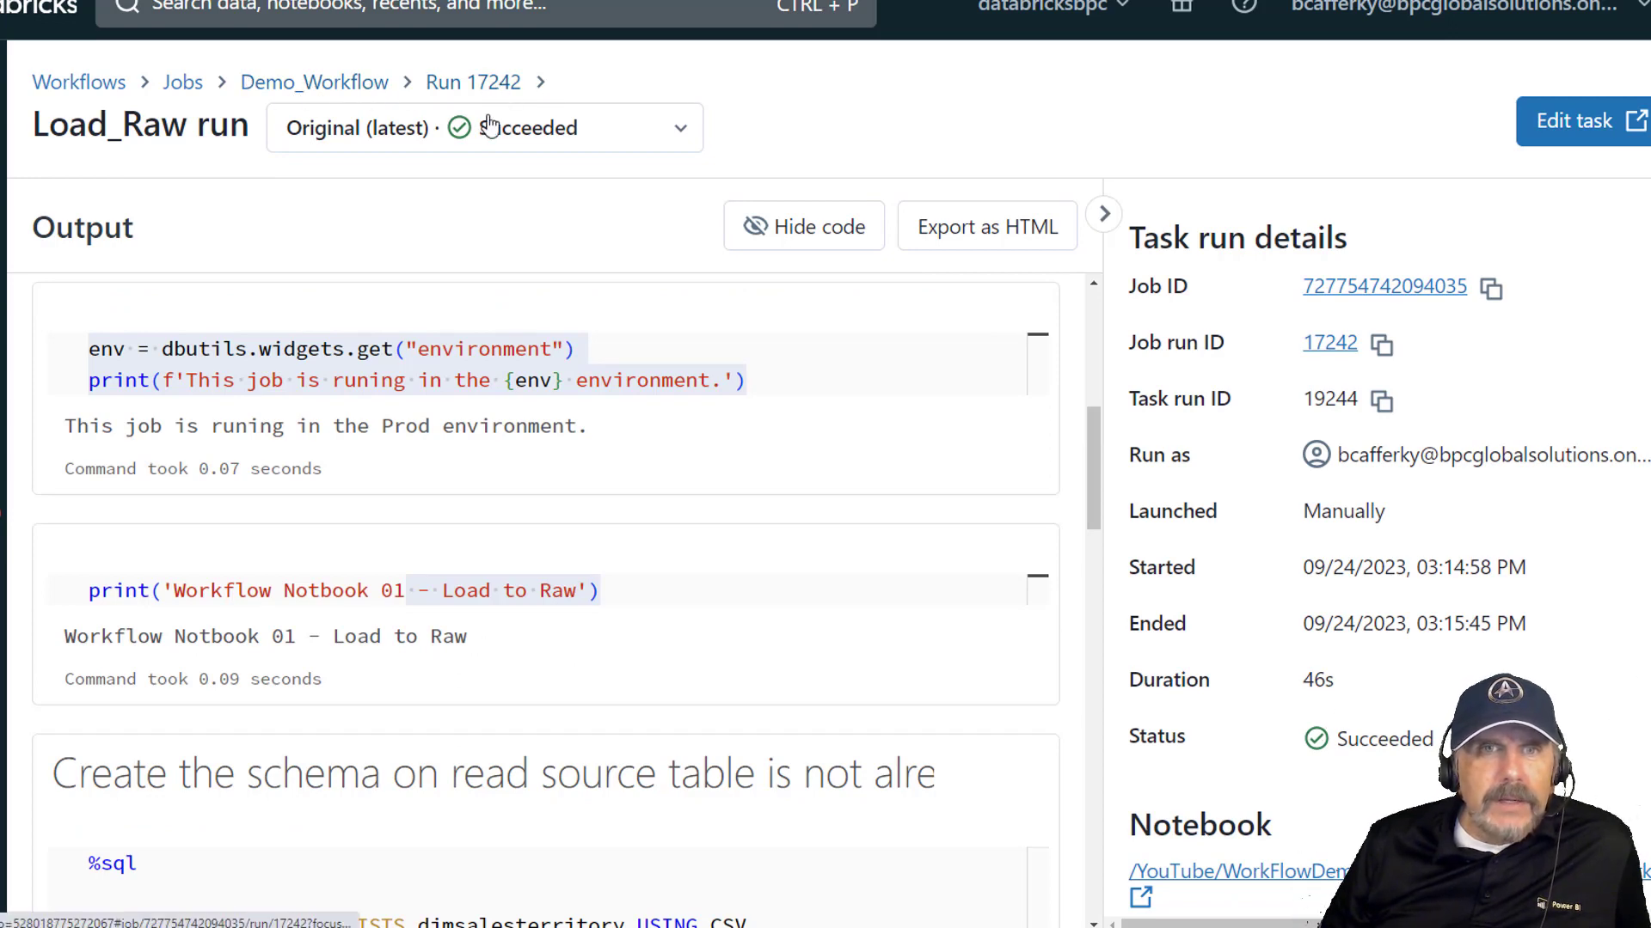
- Open the Load_Raw task in the Demo_Workflow job and inspect its environment parameter in both the key-value and JSON views
click(495, 89)
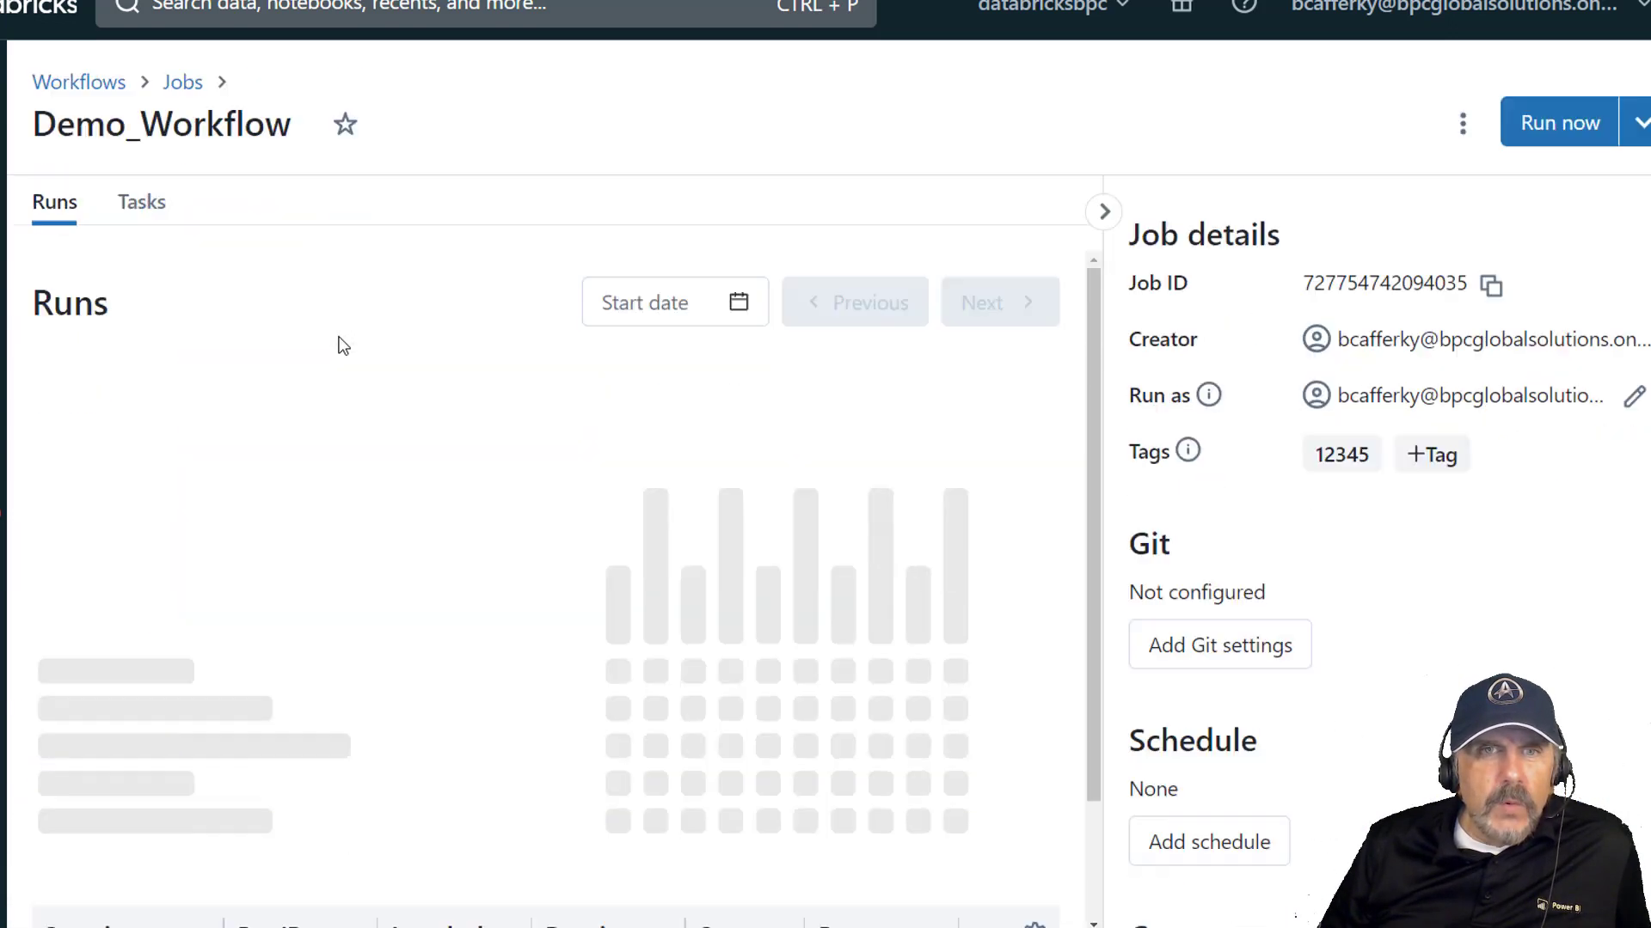
click(147, 215)
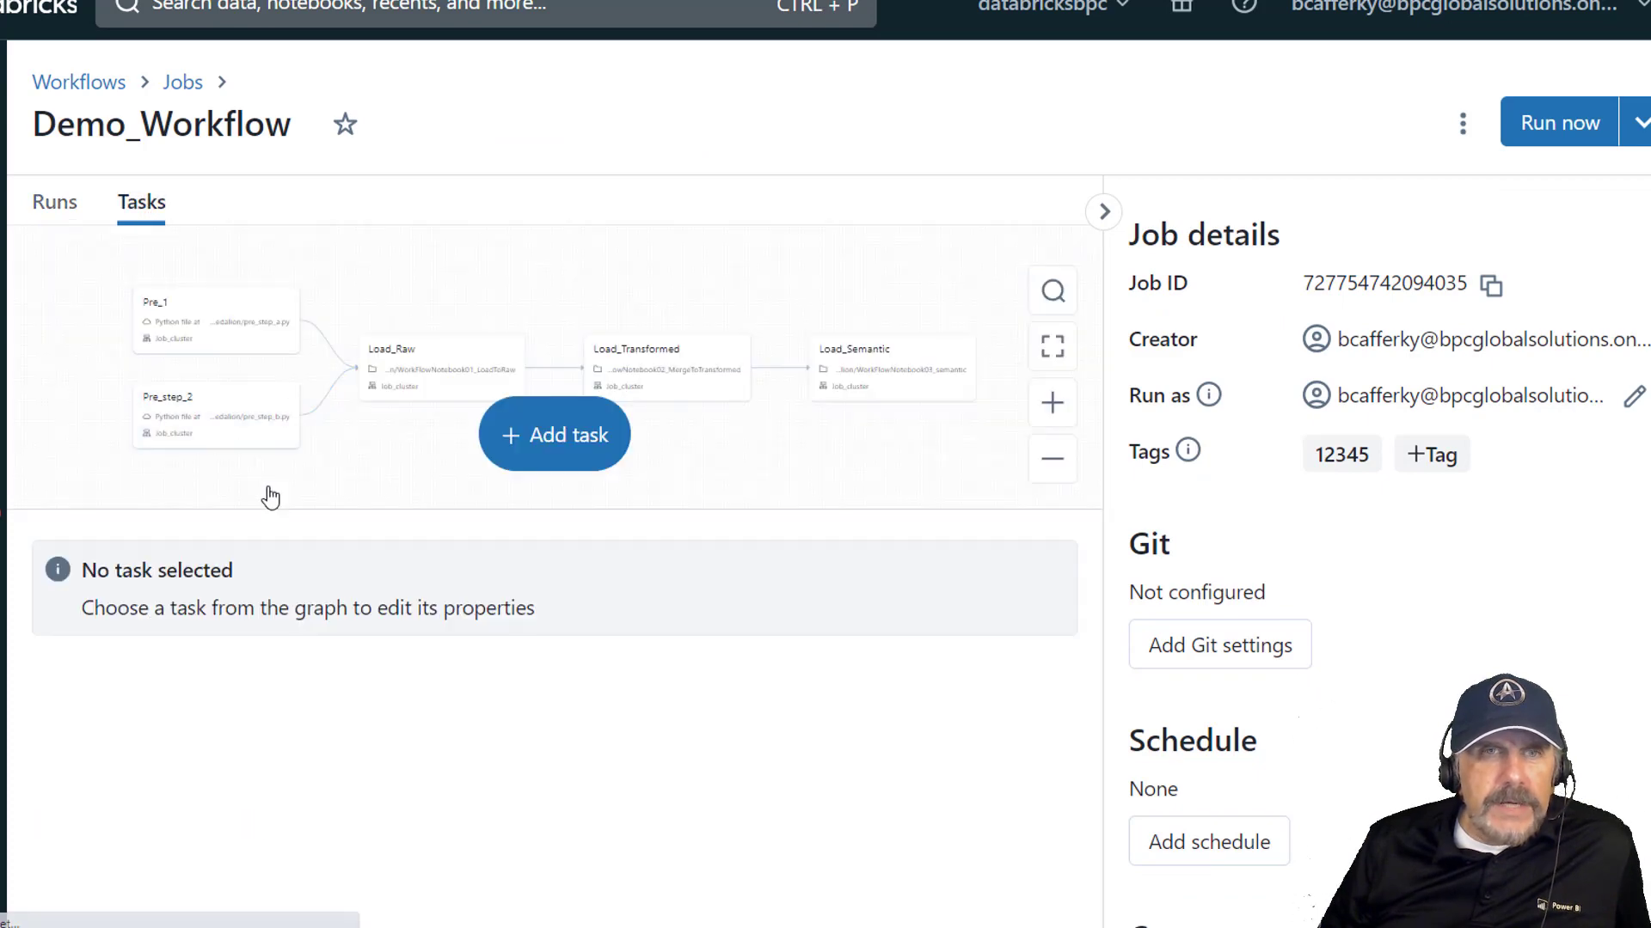
click(423, 375)
scroll(301, 710, down, 10)
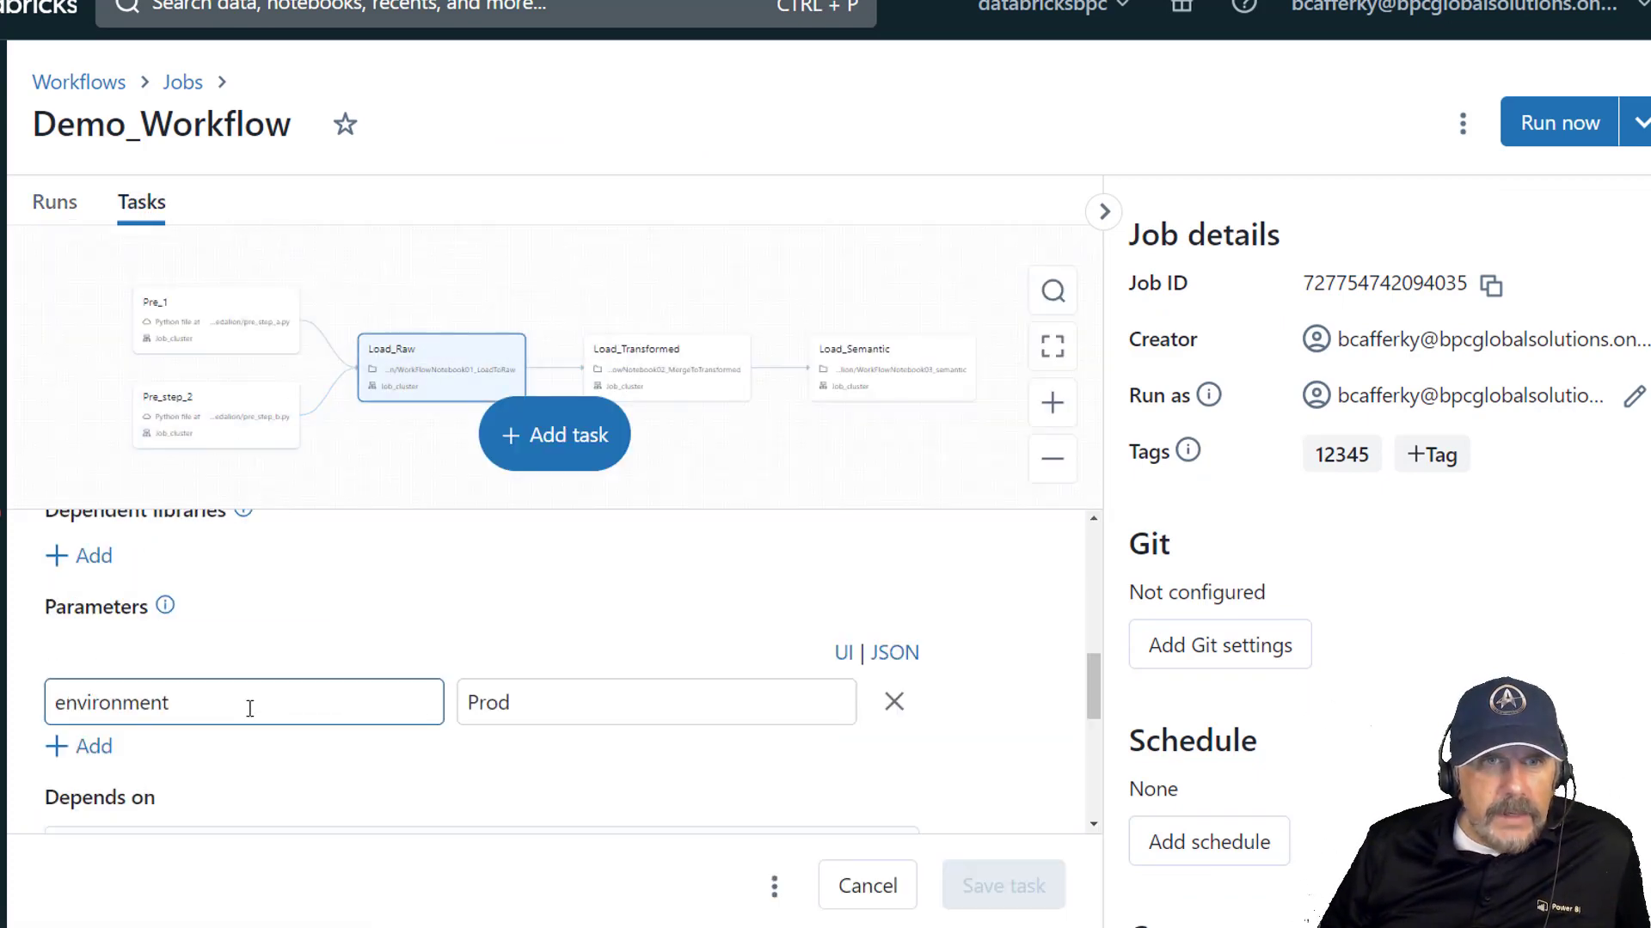
click(250, 707)
click(593, 711)
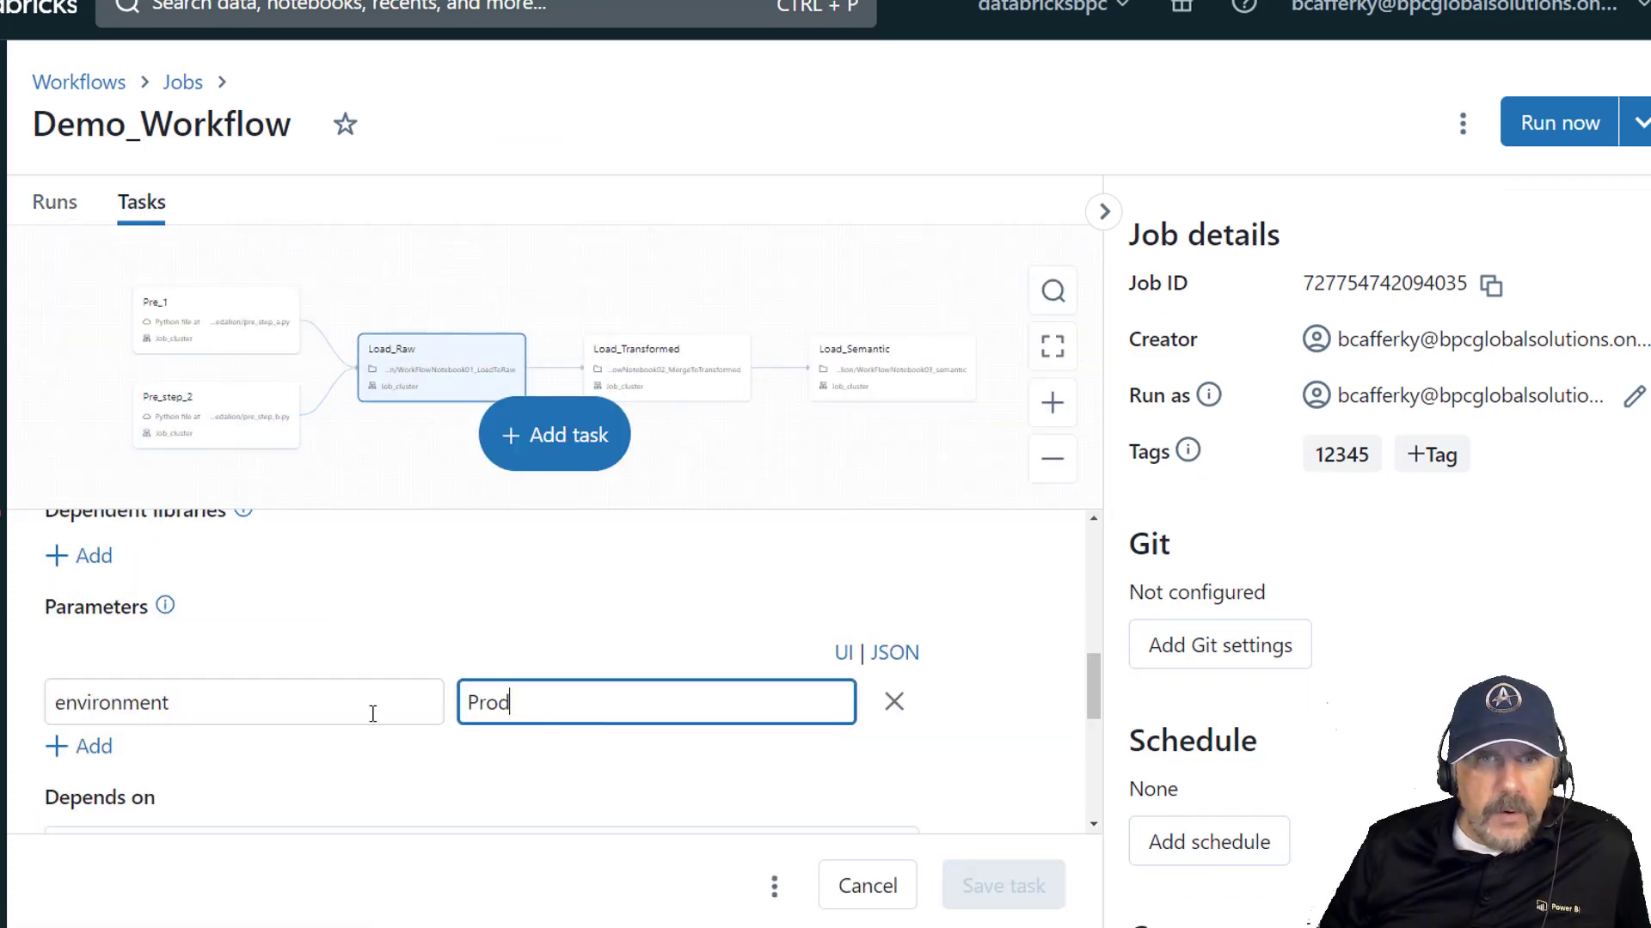
click(268, 718)
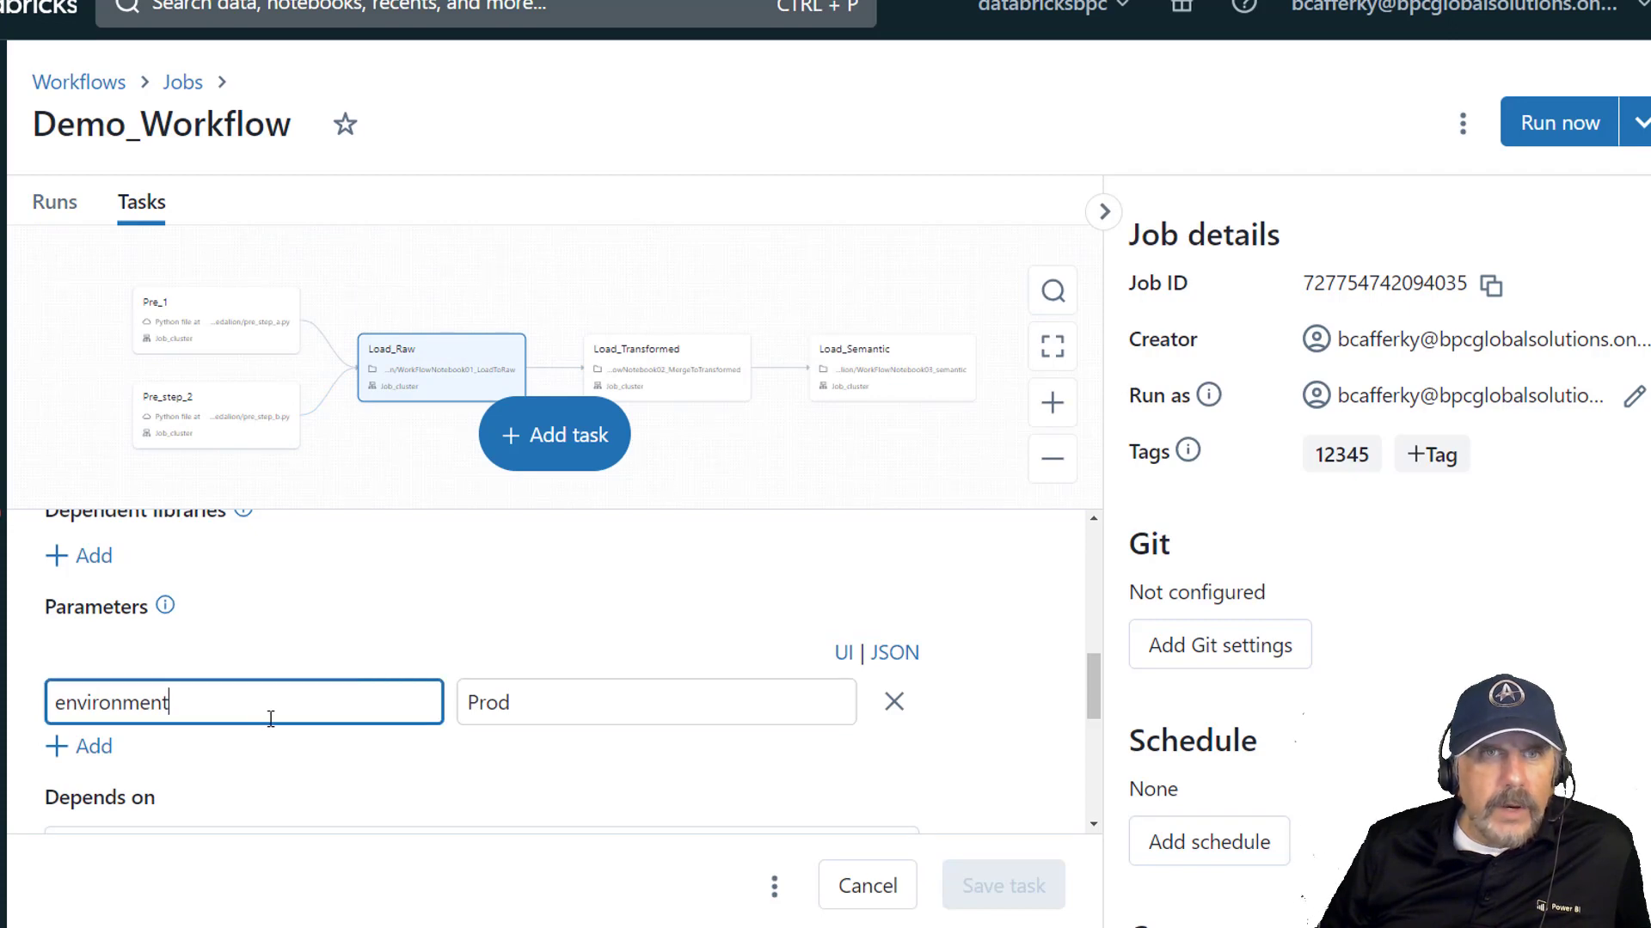
click(900, 654)
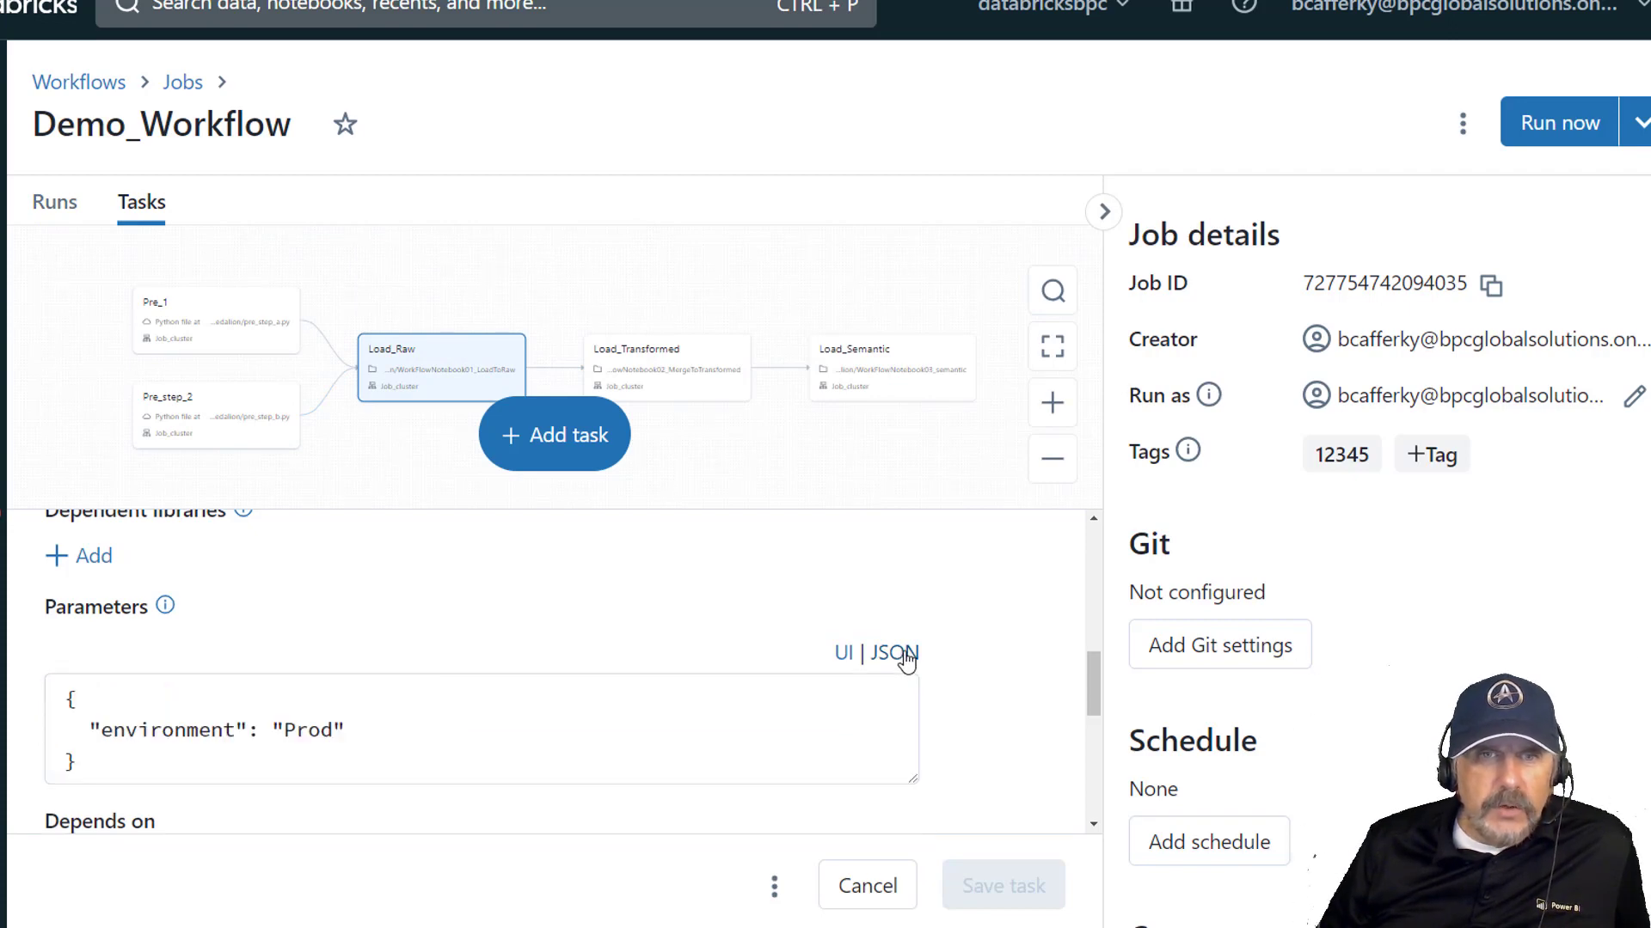
click(843, 655)
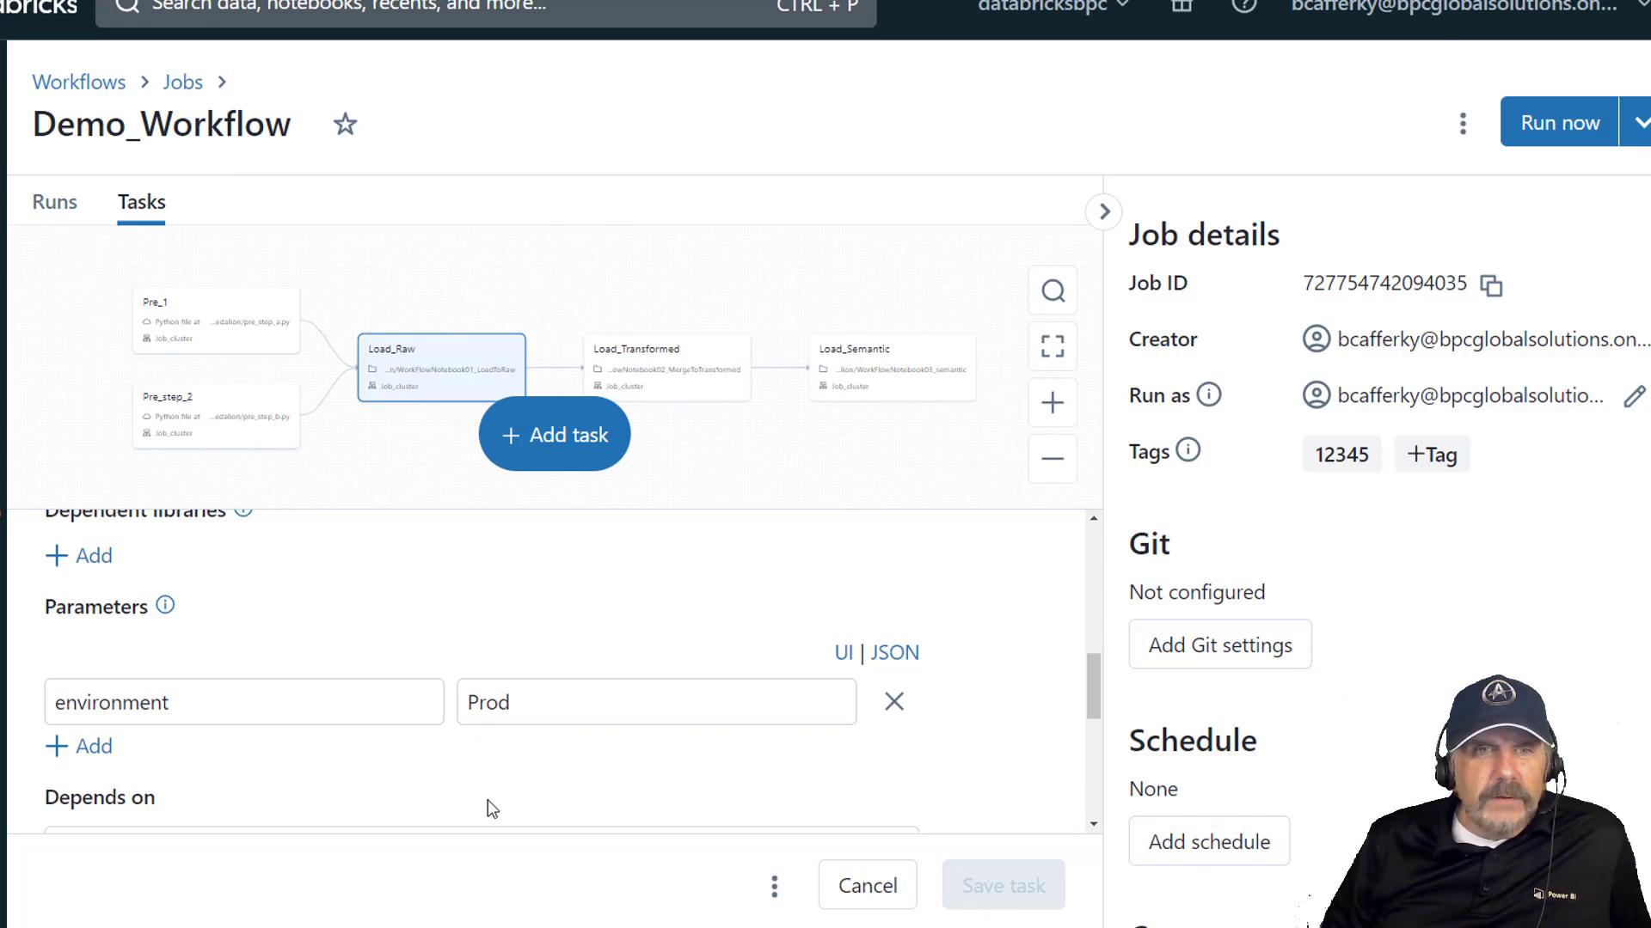
- Check Demo_Workflow's run history and reopen the graph and details of its completed Sep 24 run
click(55, 204)
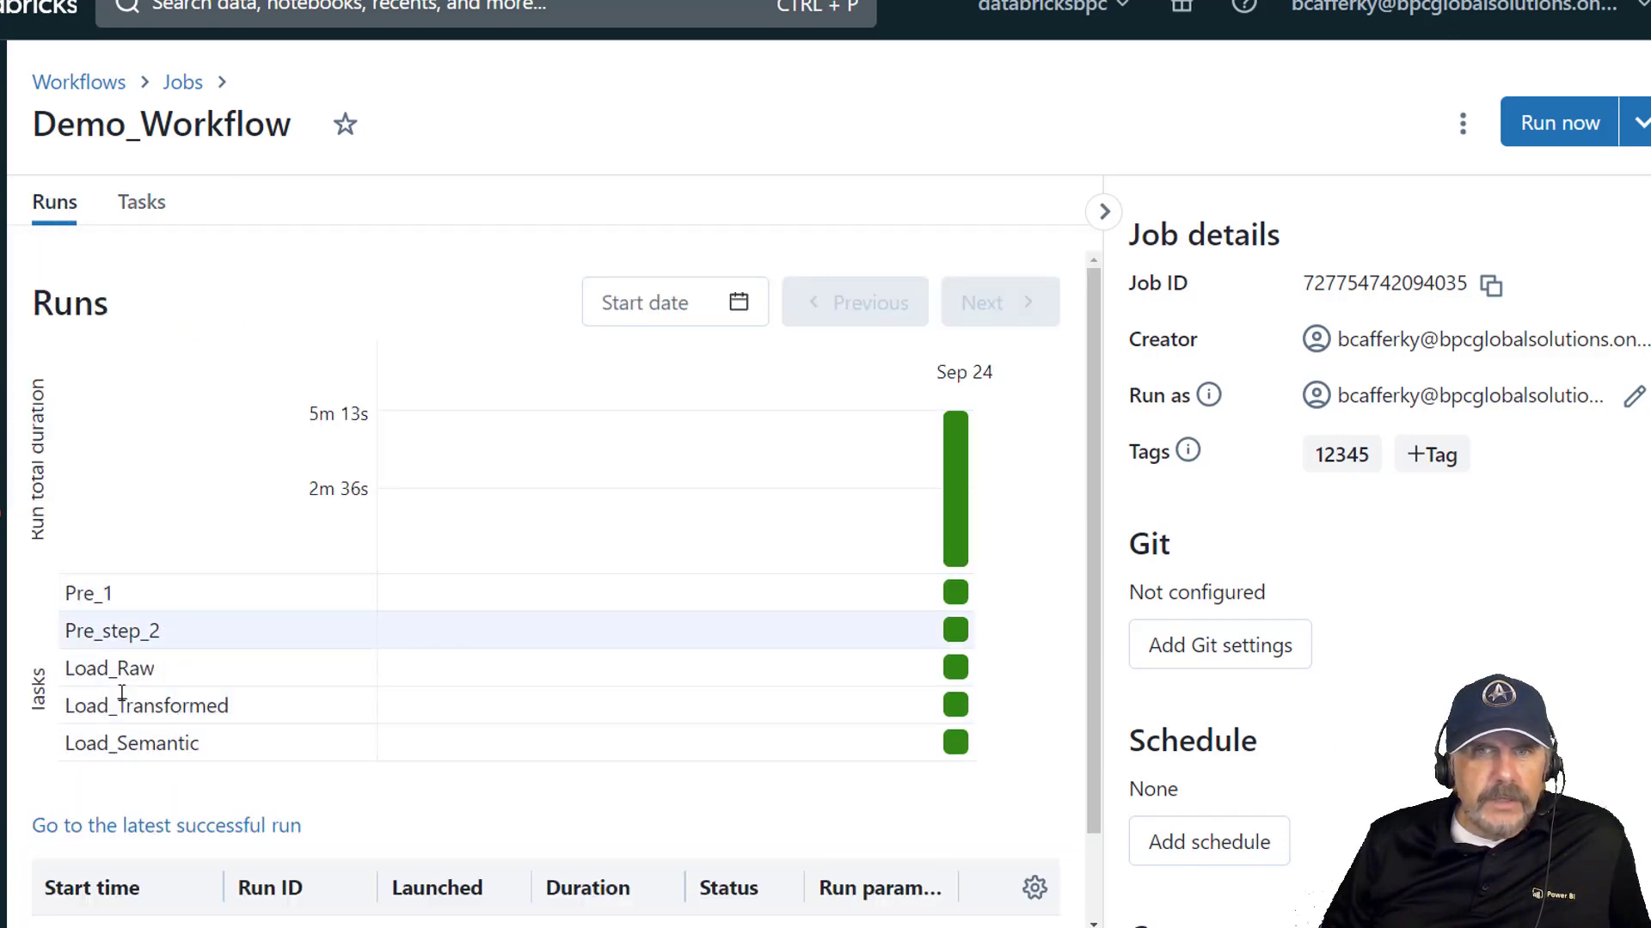
mouse_move(965, 526)
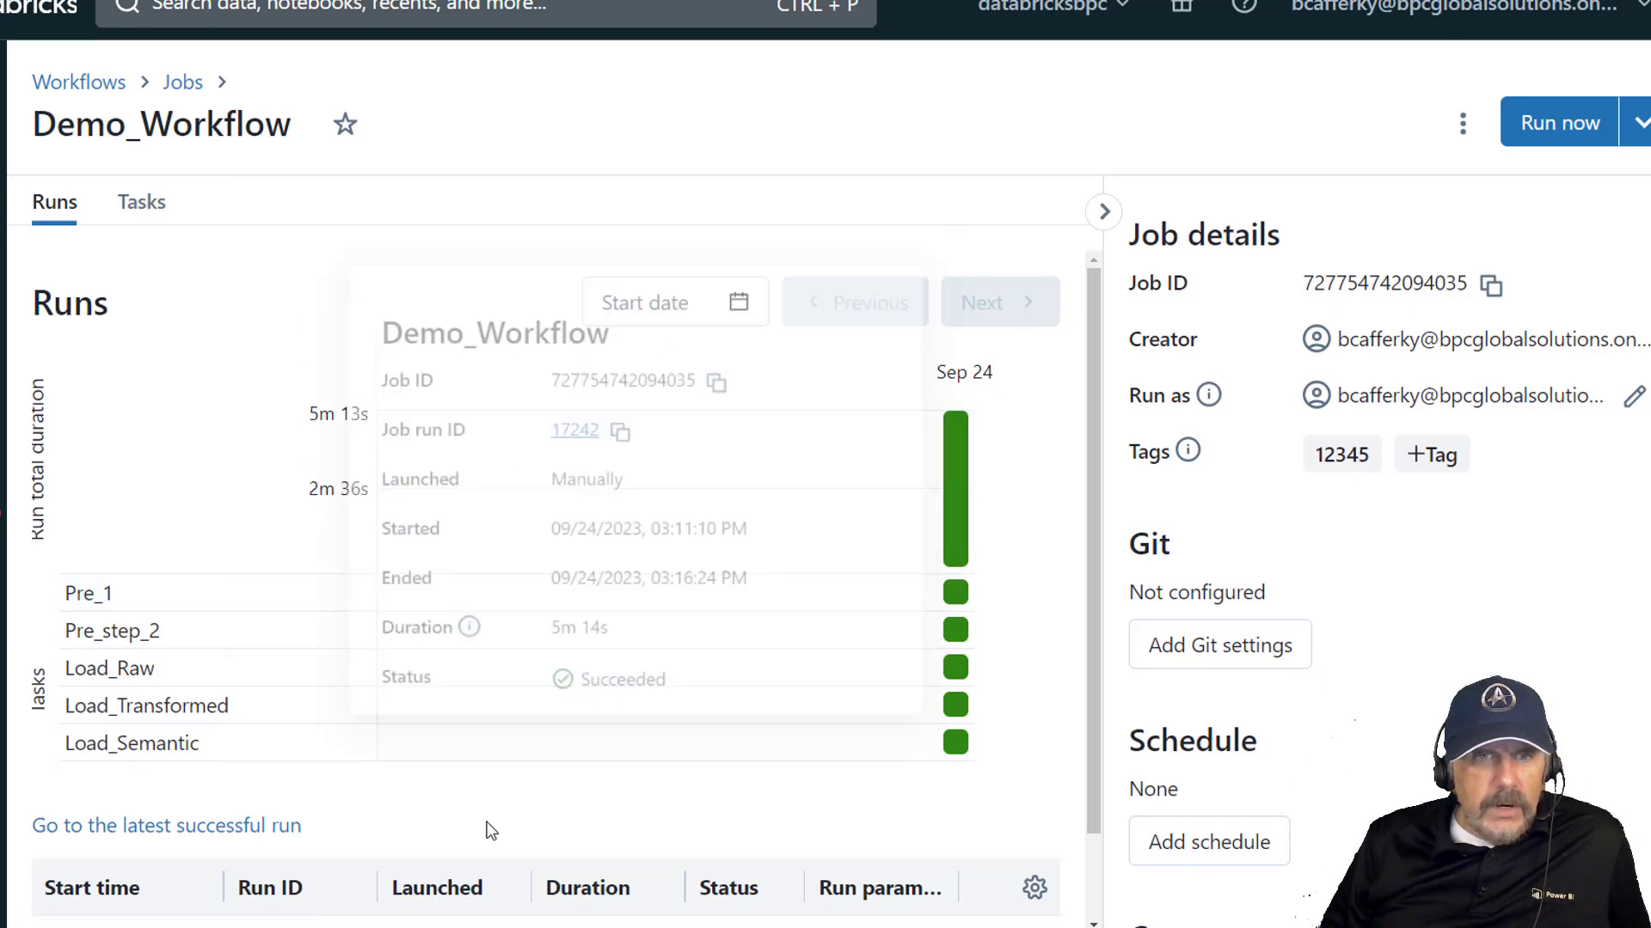
scroll(487, 824, down, 1)
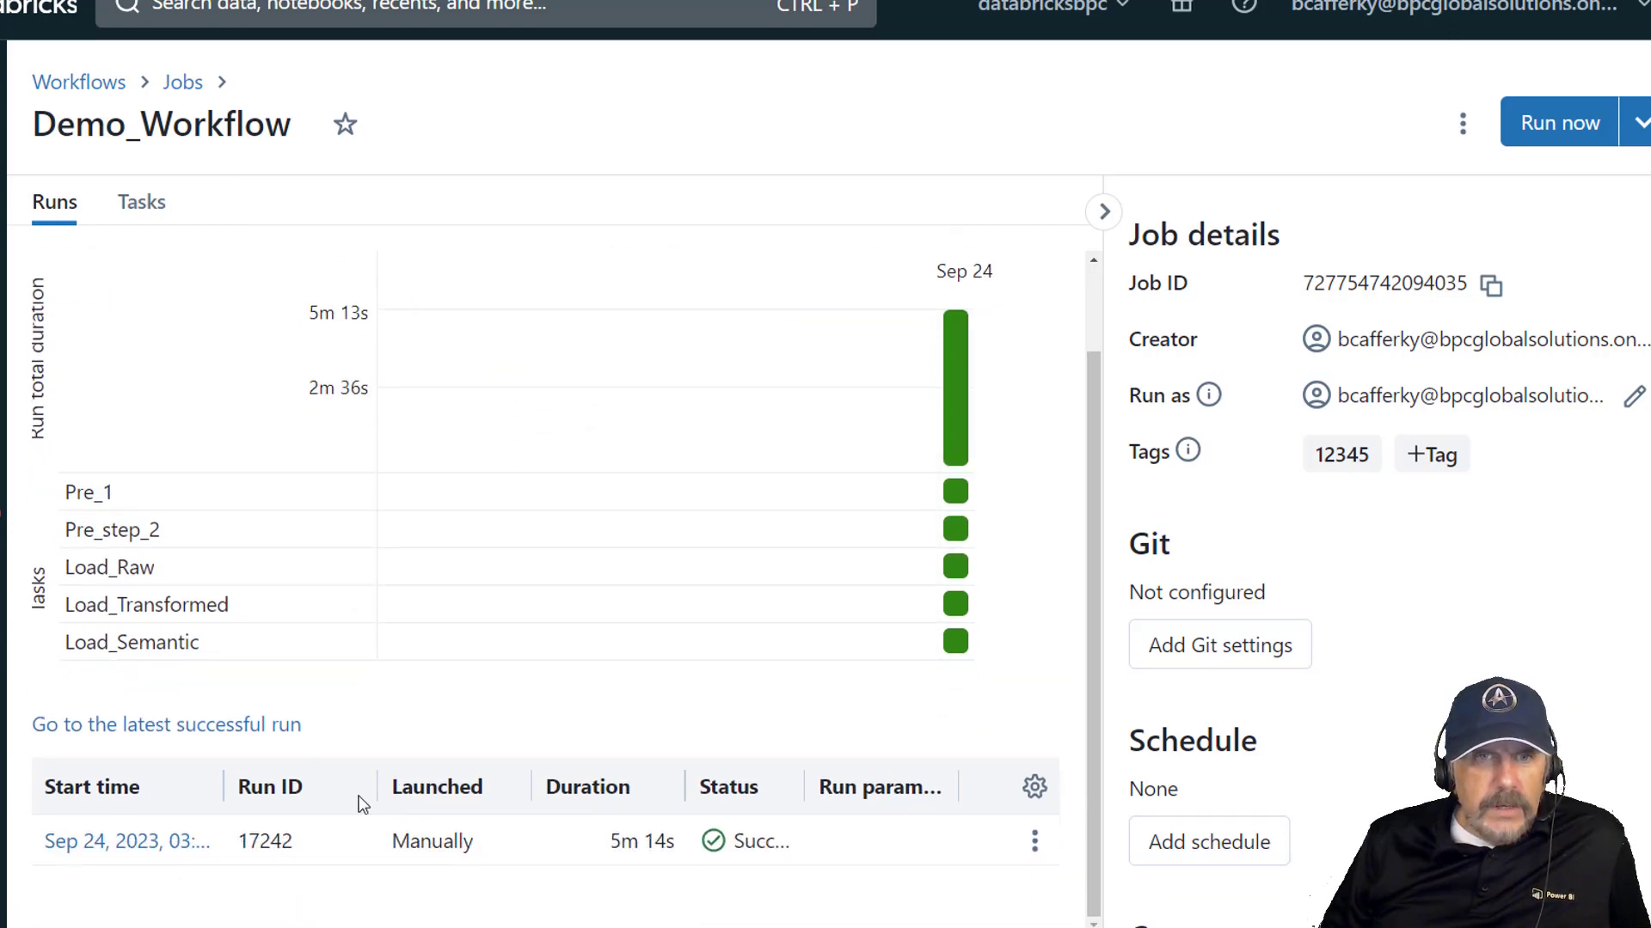
click(139, 843)
scroll(1515, 556, down, 1)
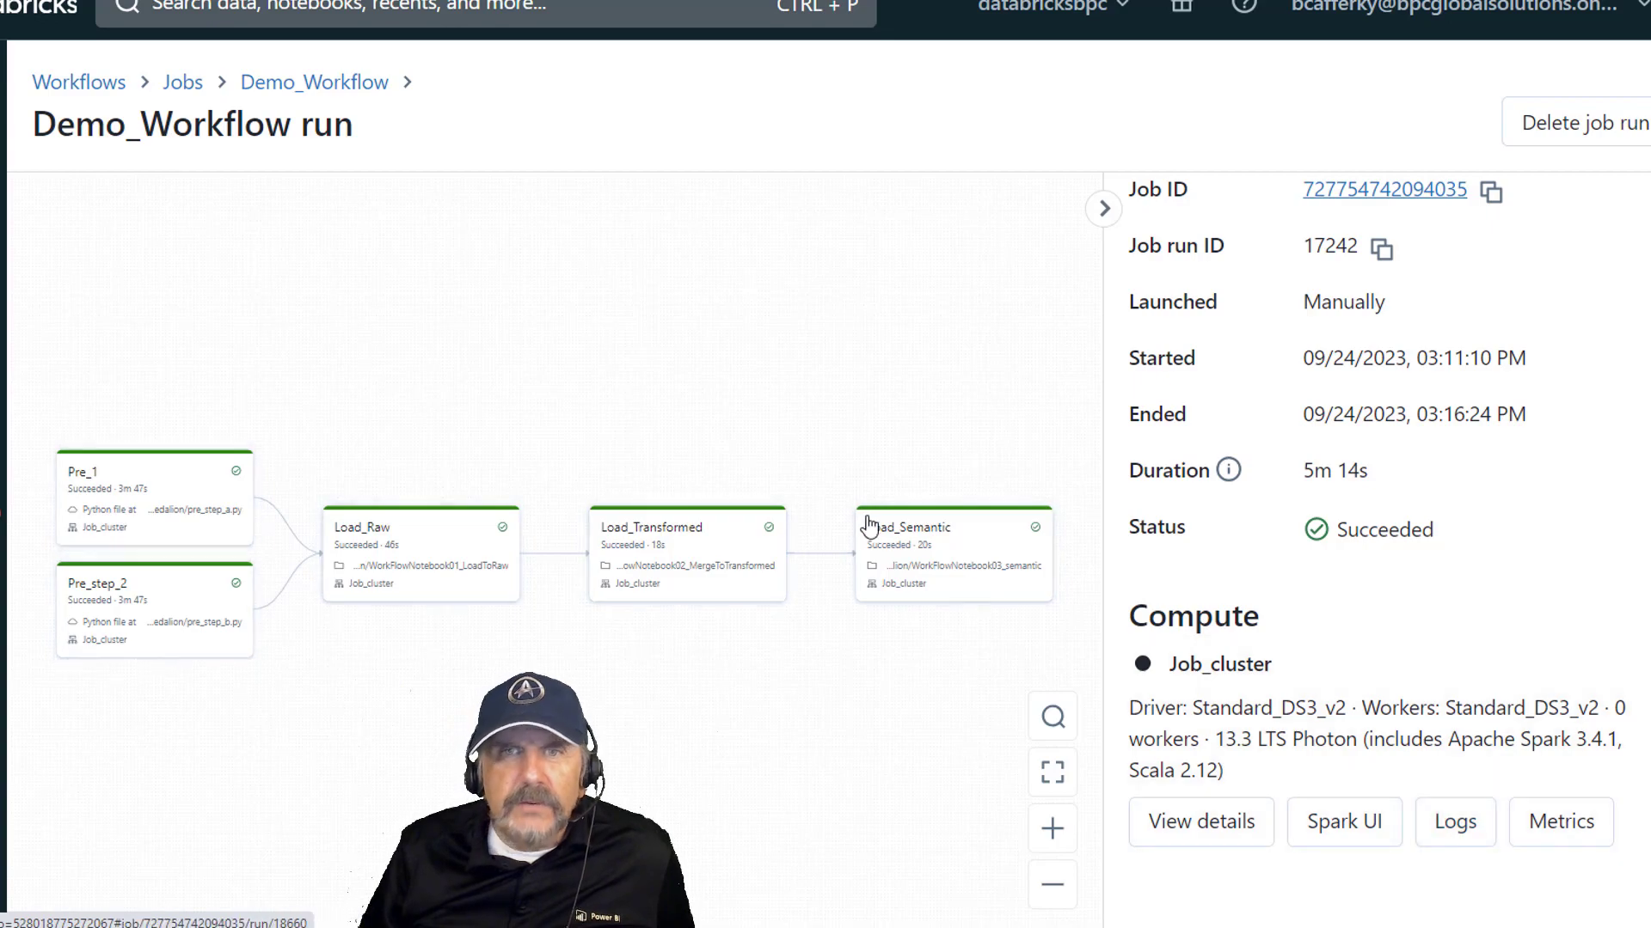
- Open the driver logs of the run's Job_cluster and read through the notebook messages in the standard output
click(1432, 820)
scroll(318, 652, down, 1)
scroll(317, 658, down, 3)
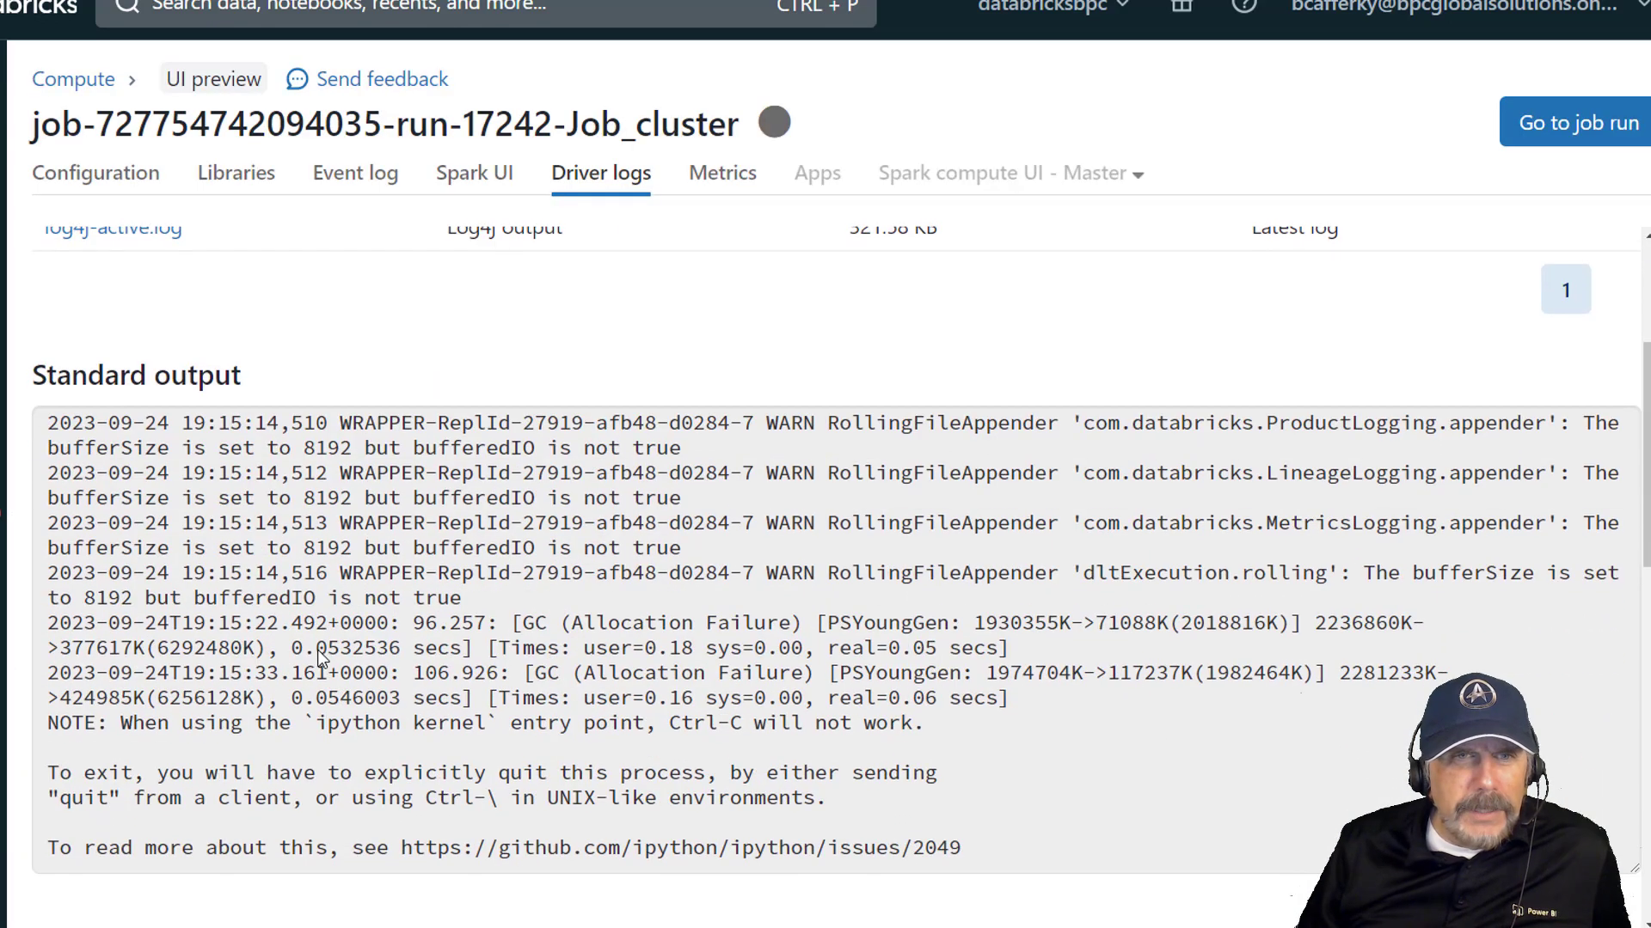
scroll(359, 630, down, 10)
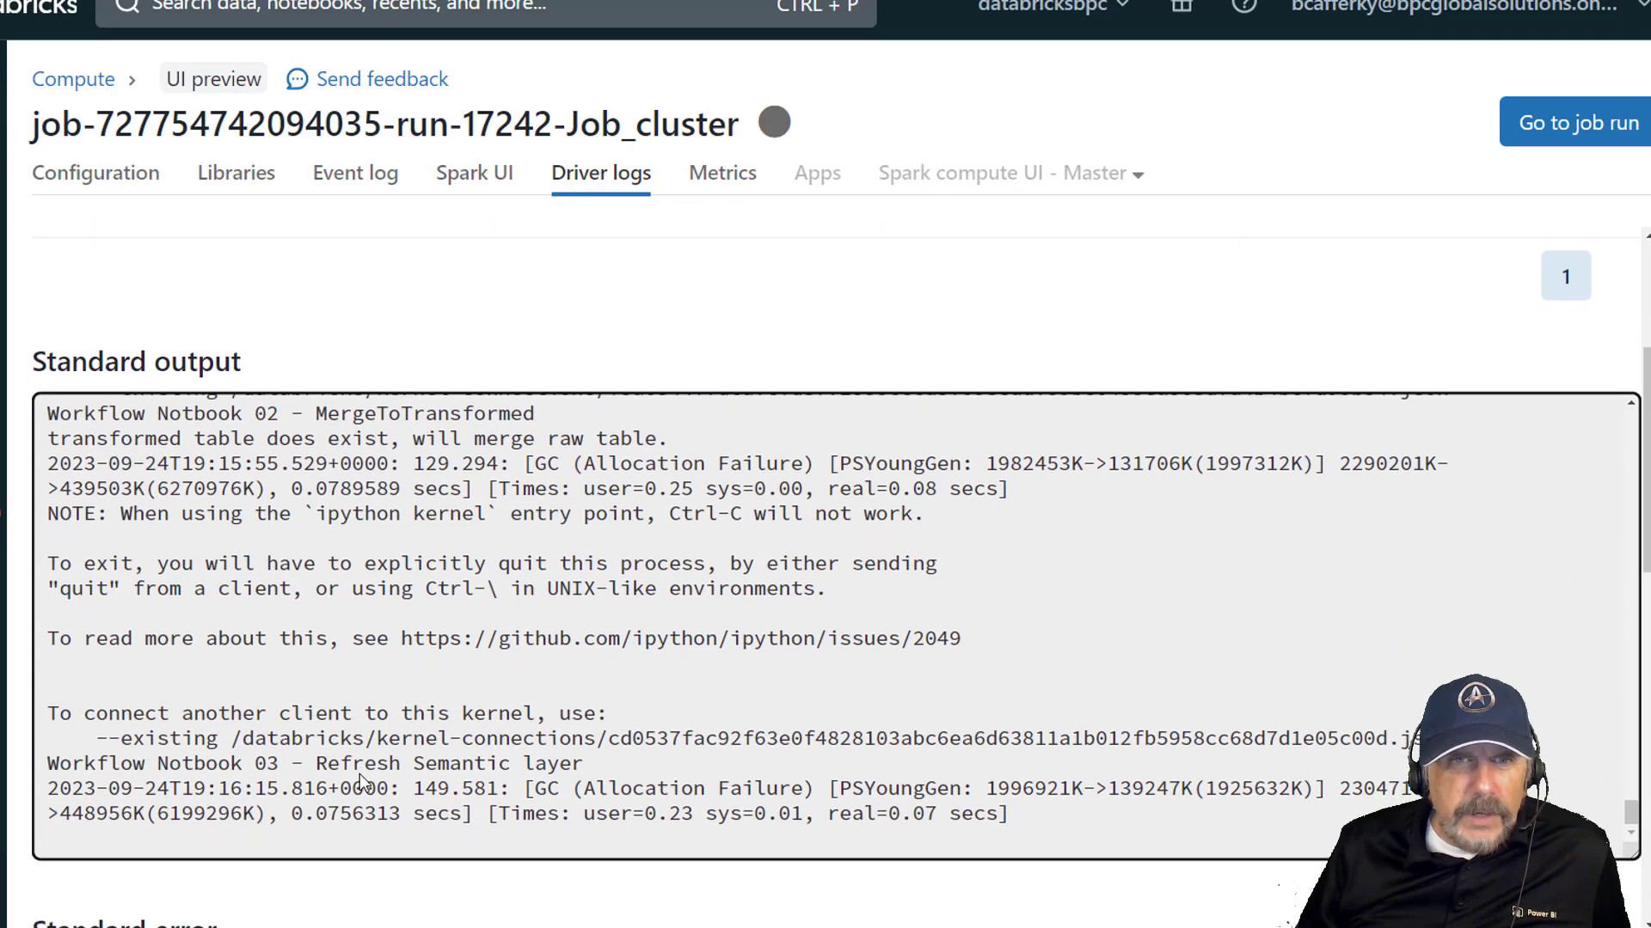
- Look through the Log4j output of the Job_cluster driver logs, return to the log file list and switch to the event log
scroll(437, 713, down, 10)
scroll(436, 714, down, 10)
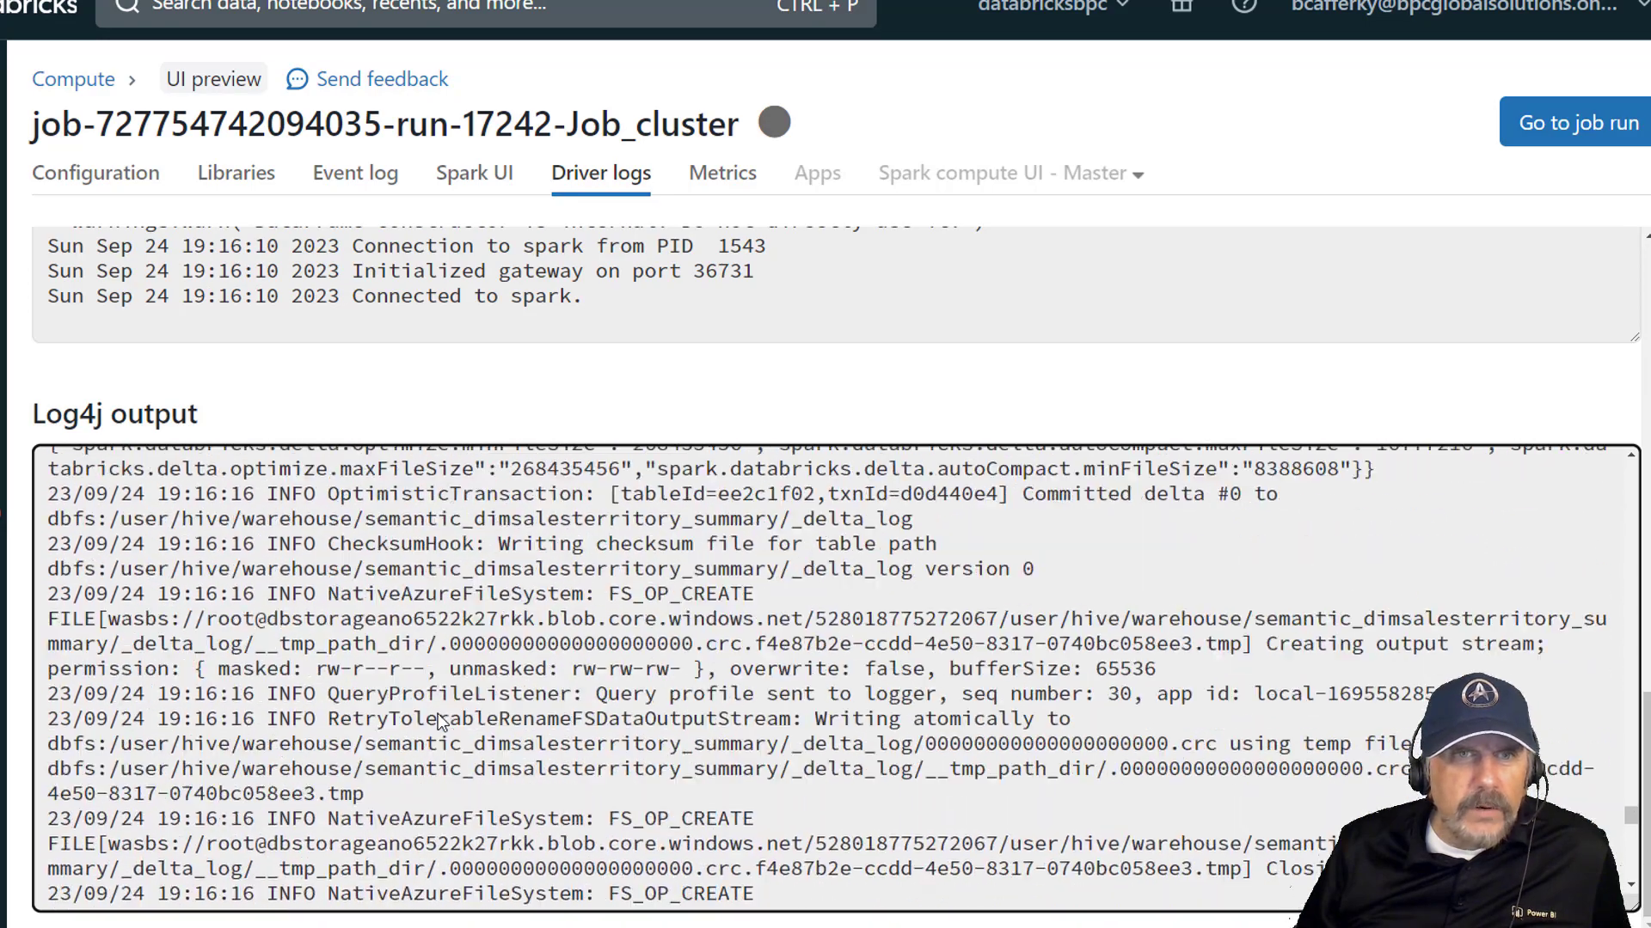
scroll(929, 673, up, 10)
scroll(935, 337, up, 5)
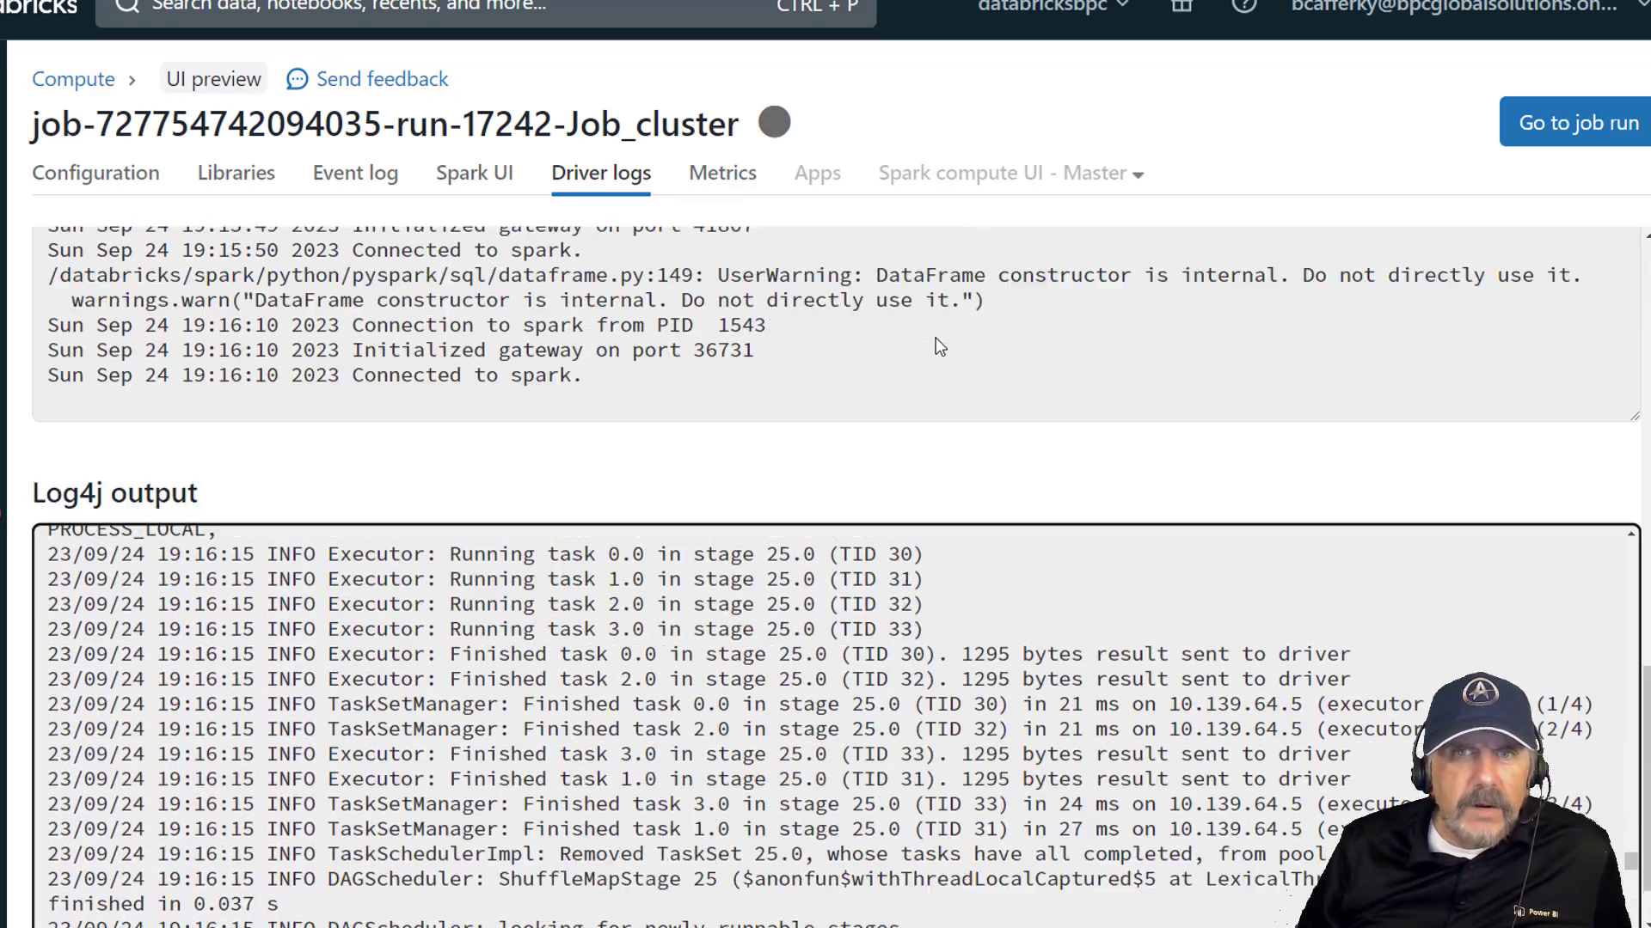
scroll(927, 421, up, 10)
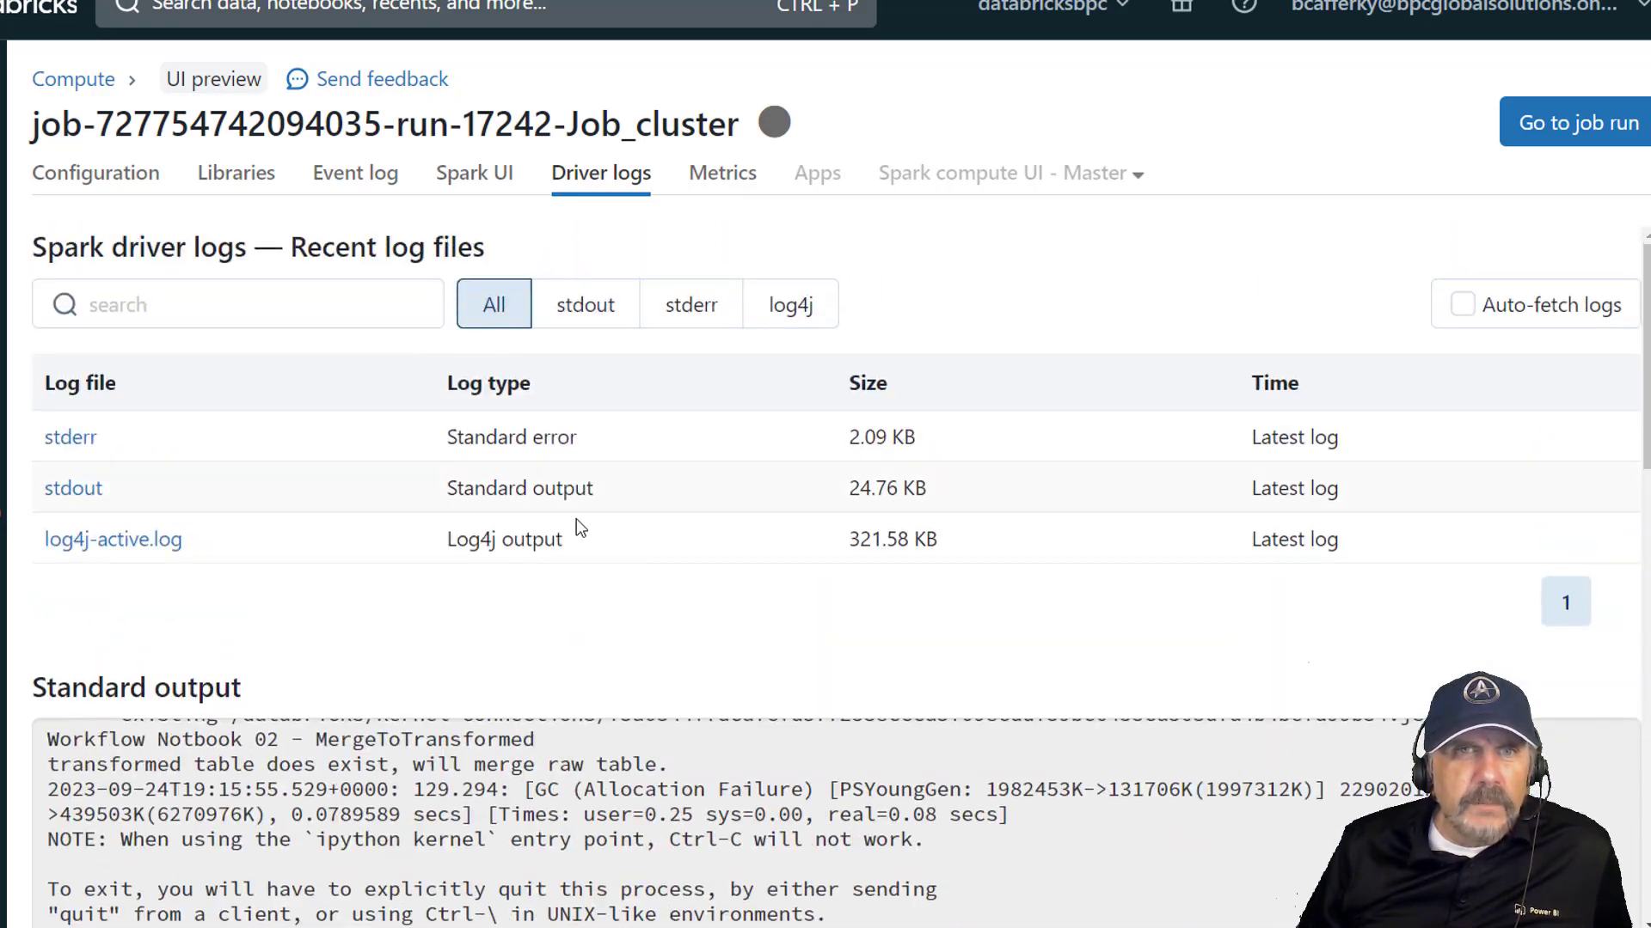
click(356, 173)
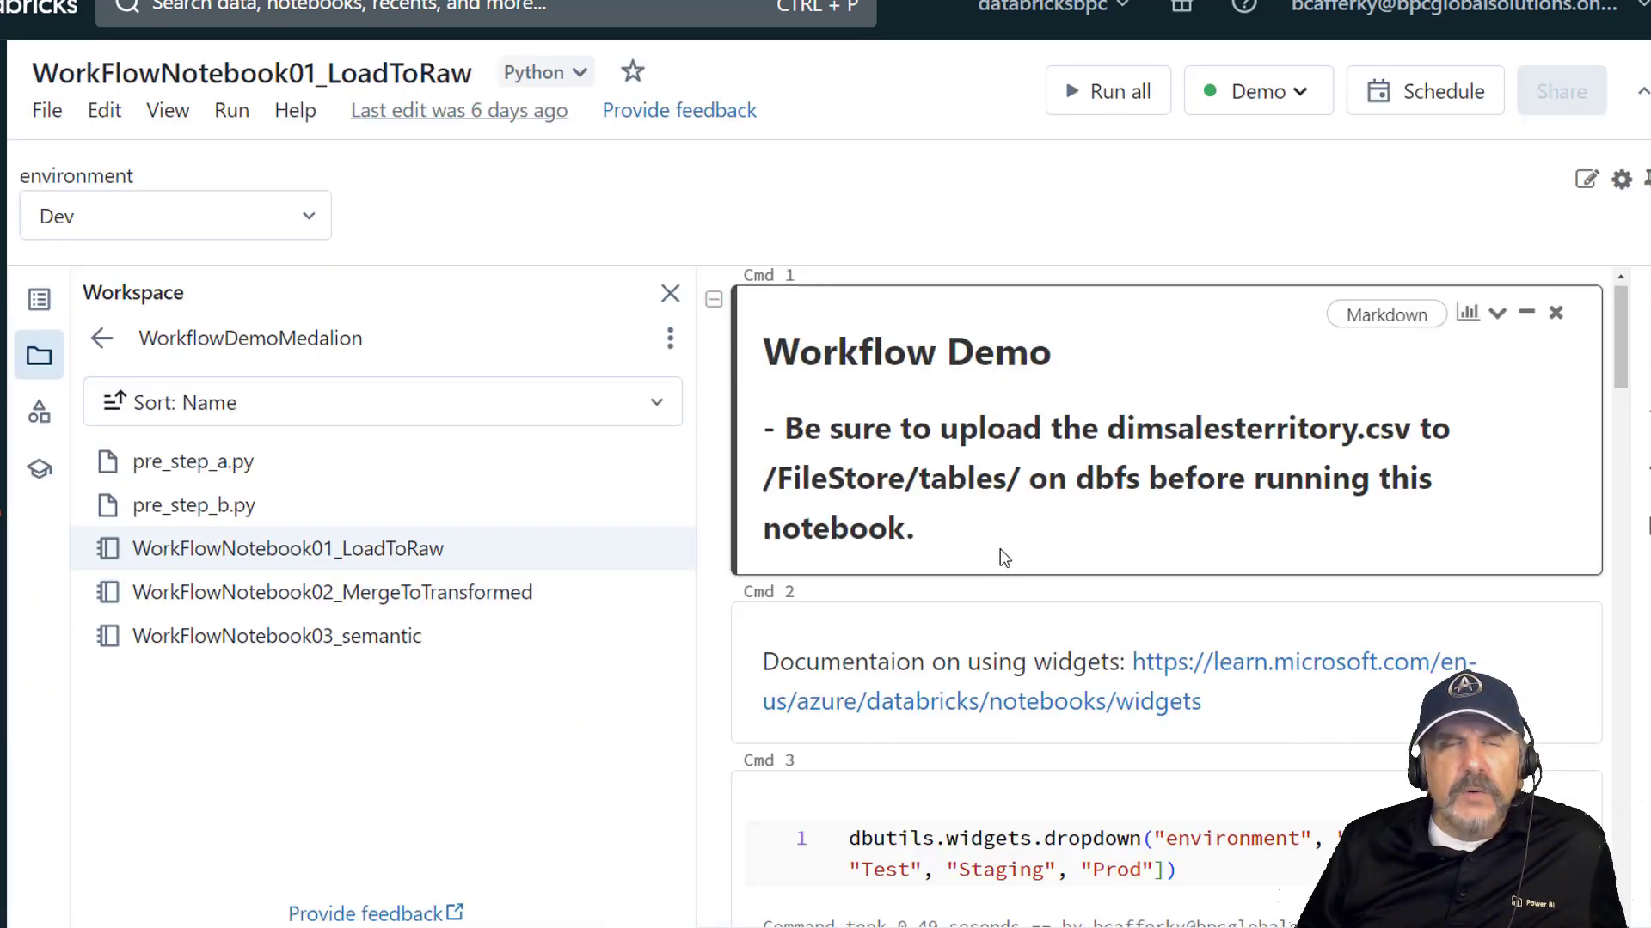
- Introduce a syntax error in WorkFlowNotebook01_LoadToRaw by deleting the closing quote of the 'Workflow Notbook 01 - Load to Raw' print statement in Cmd 5
scroll(1081, 601, down, 3)
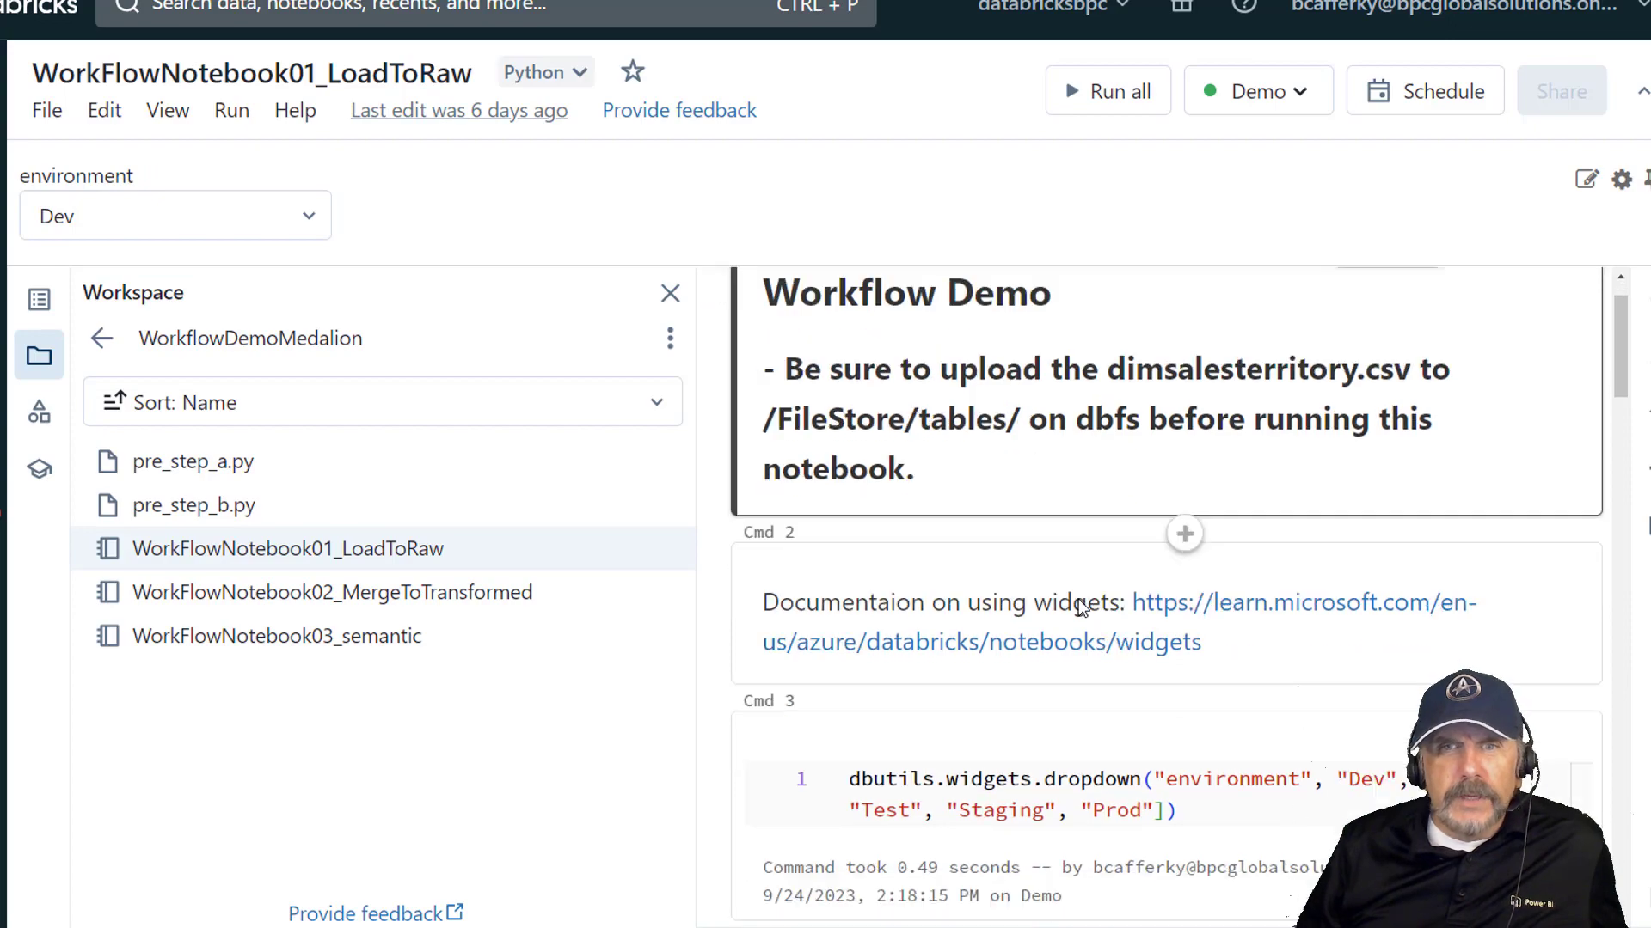
scroll(1080, 607, down, 3)
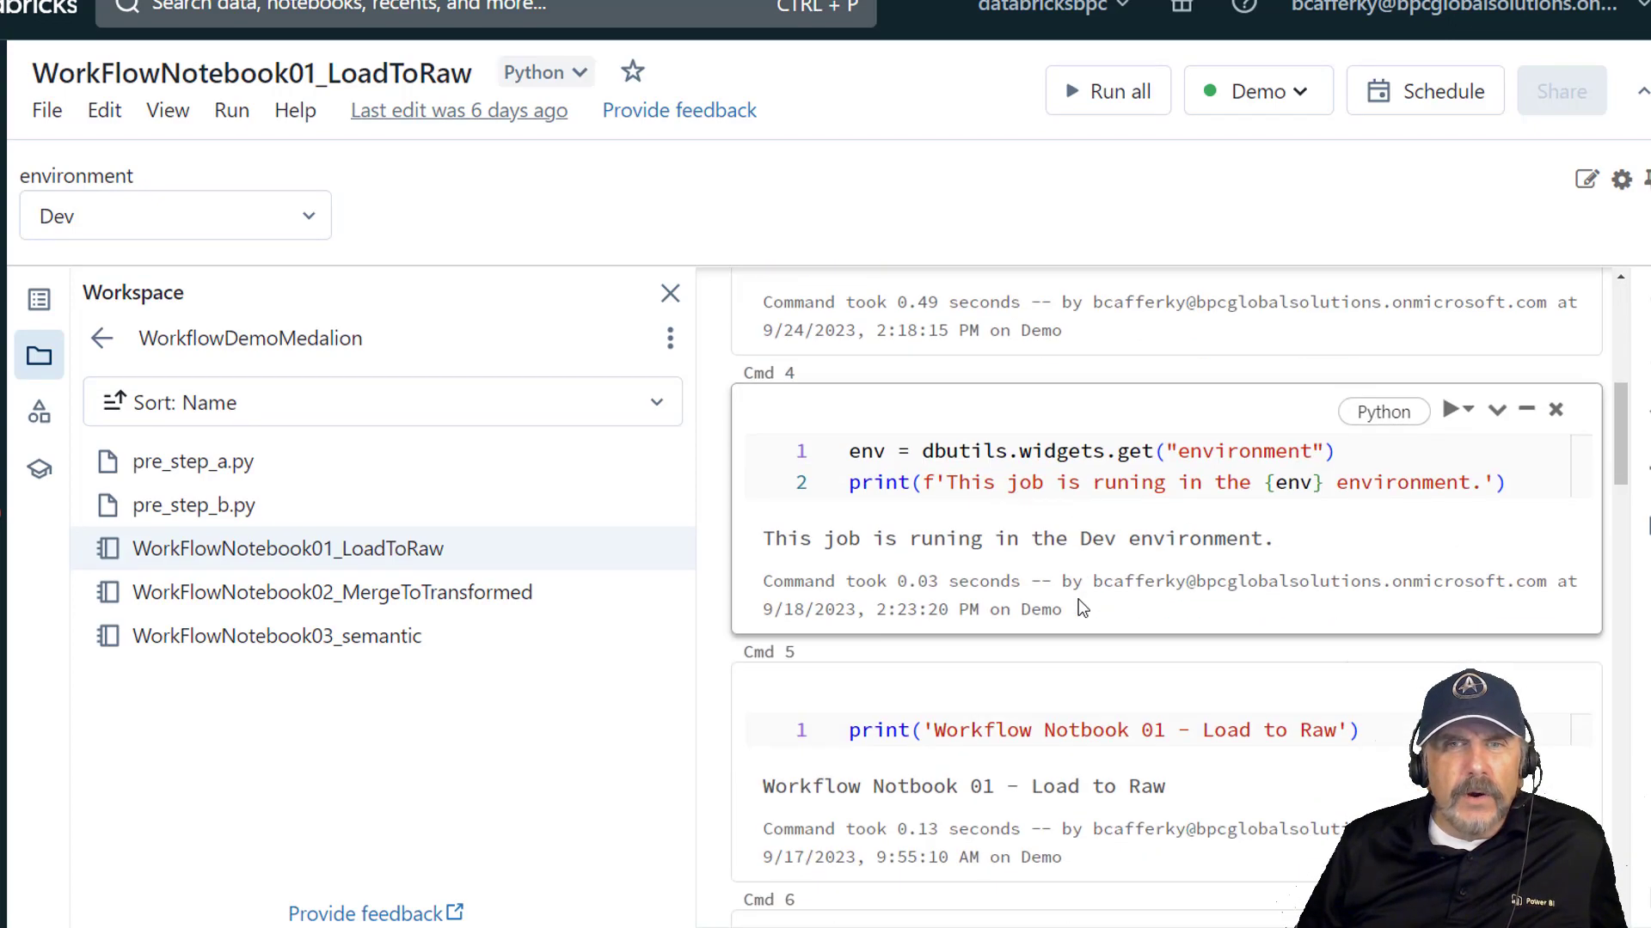
scroll(1080, 608, down, 4)
scroll(1081, 617, up, 3)
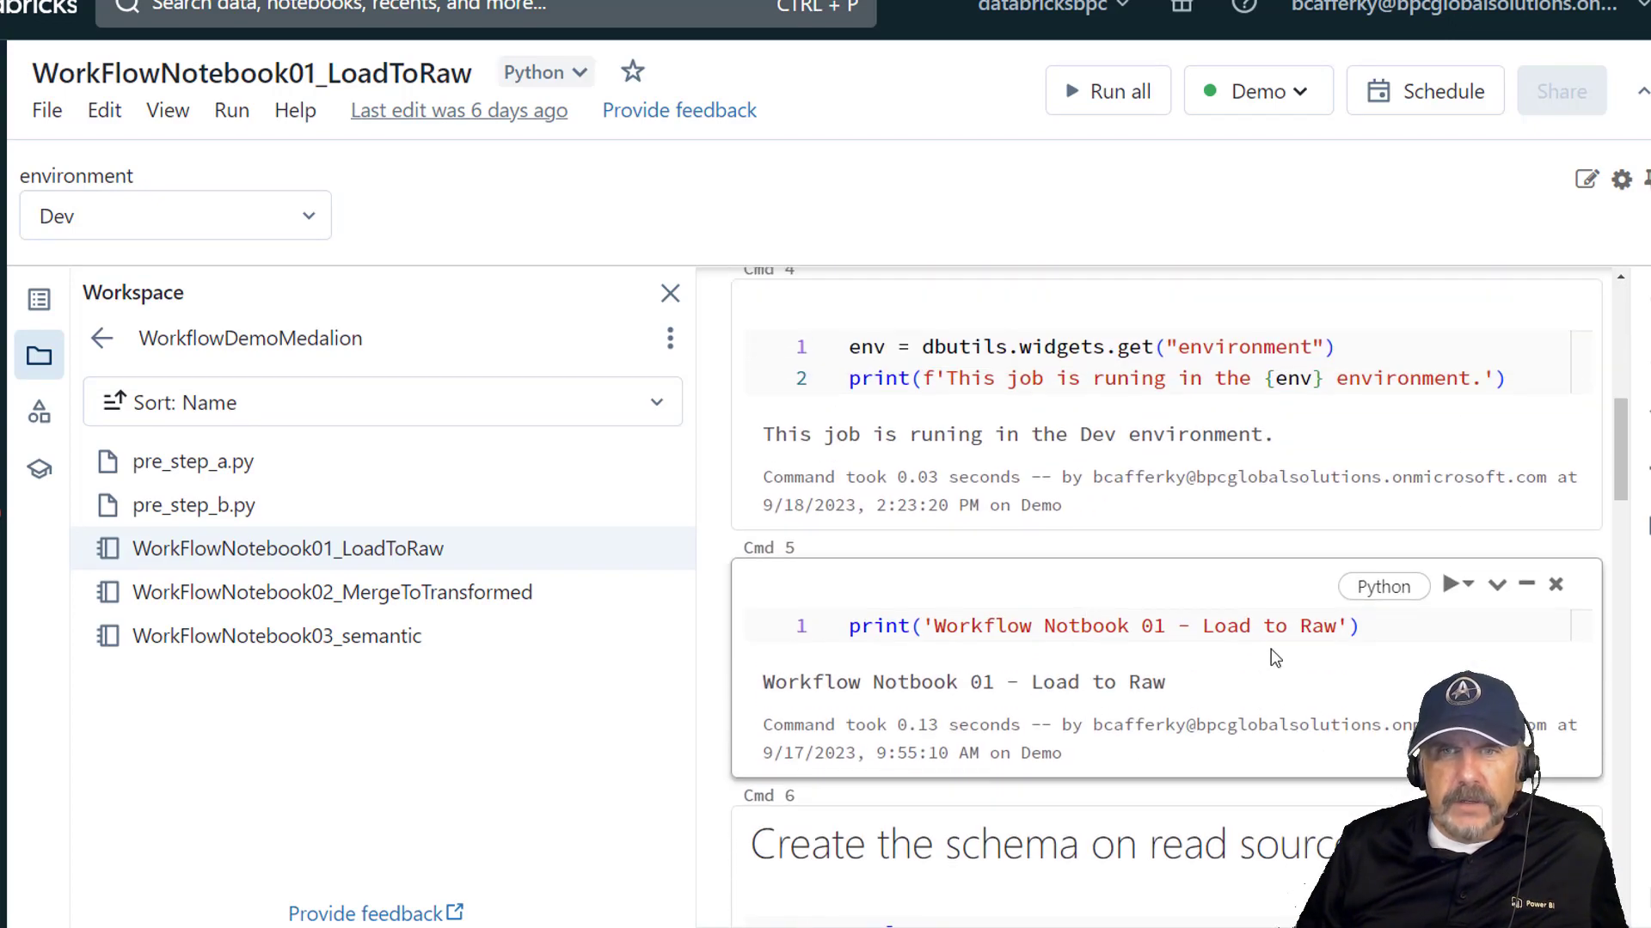
click(1324, 627)
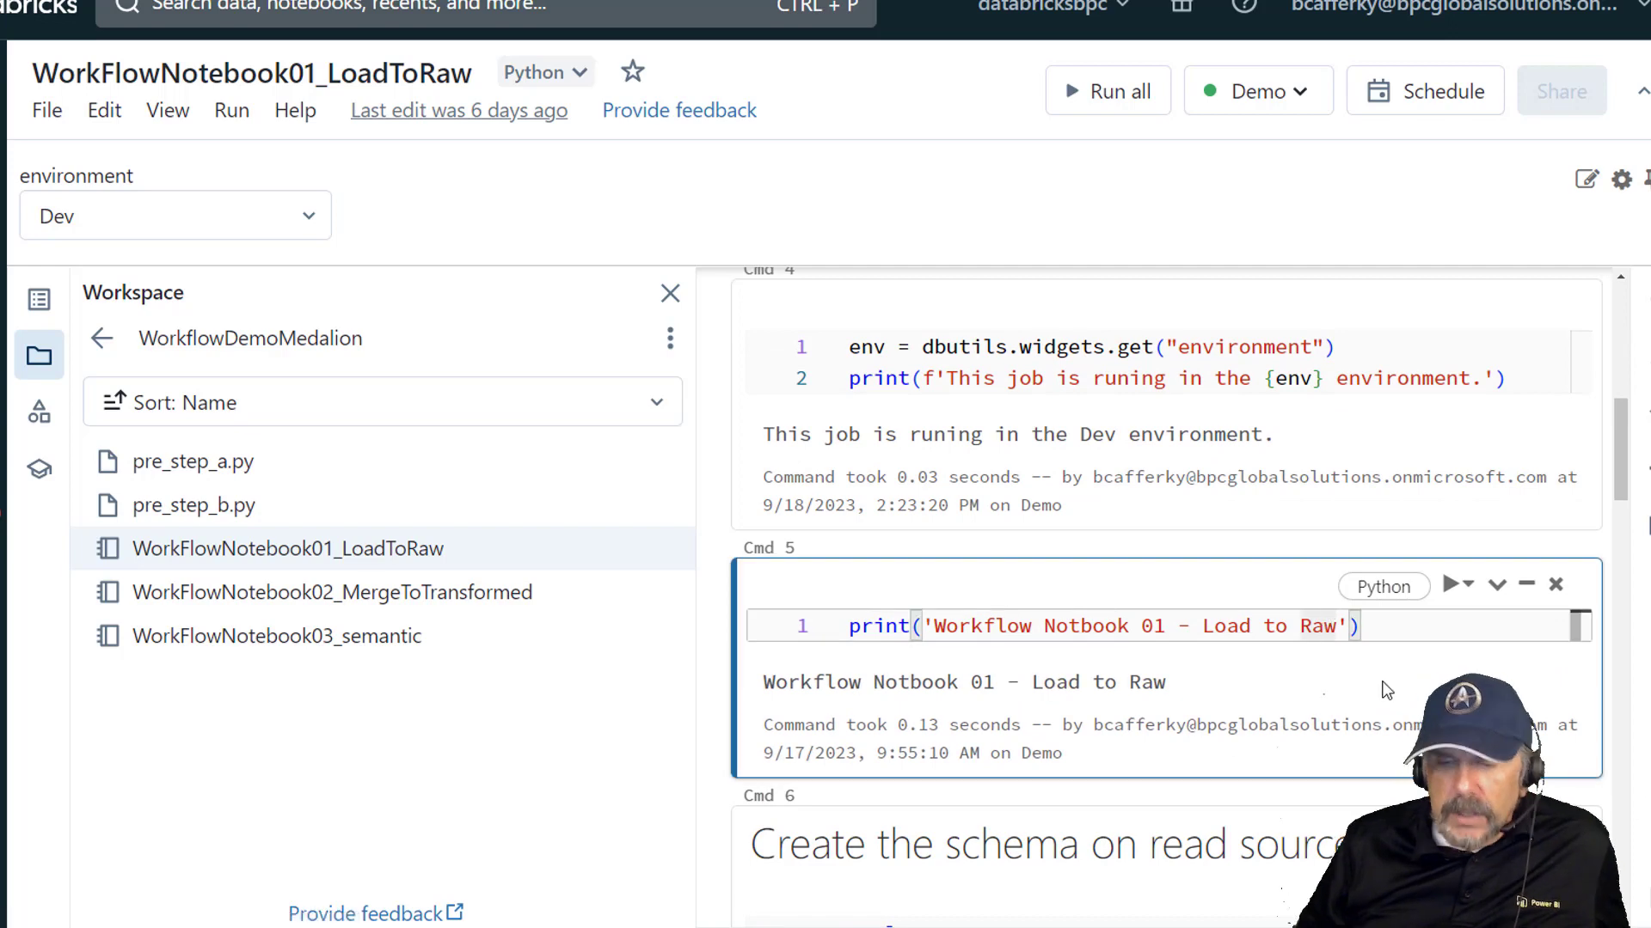
key(Right)
key(Delete)
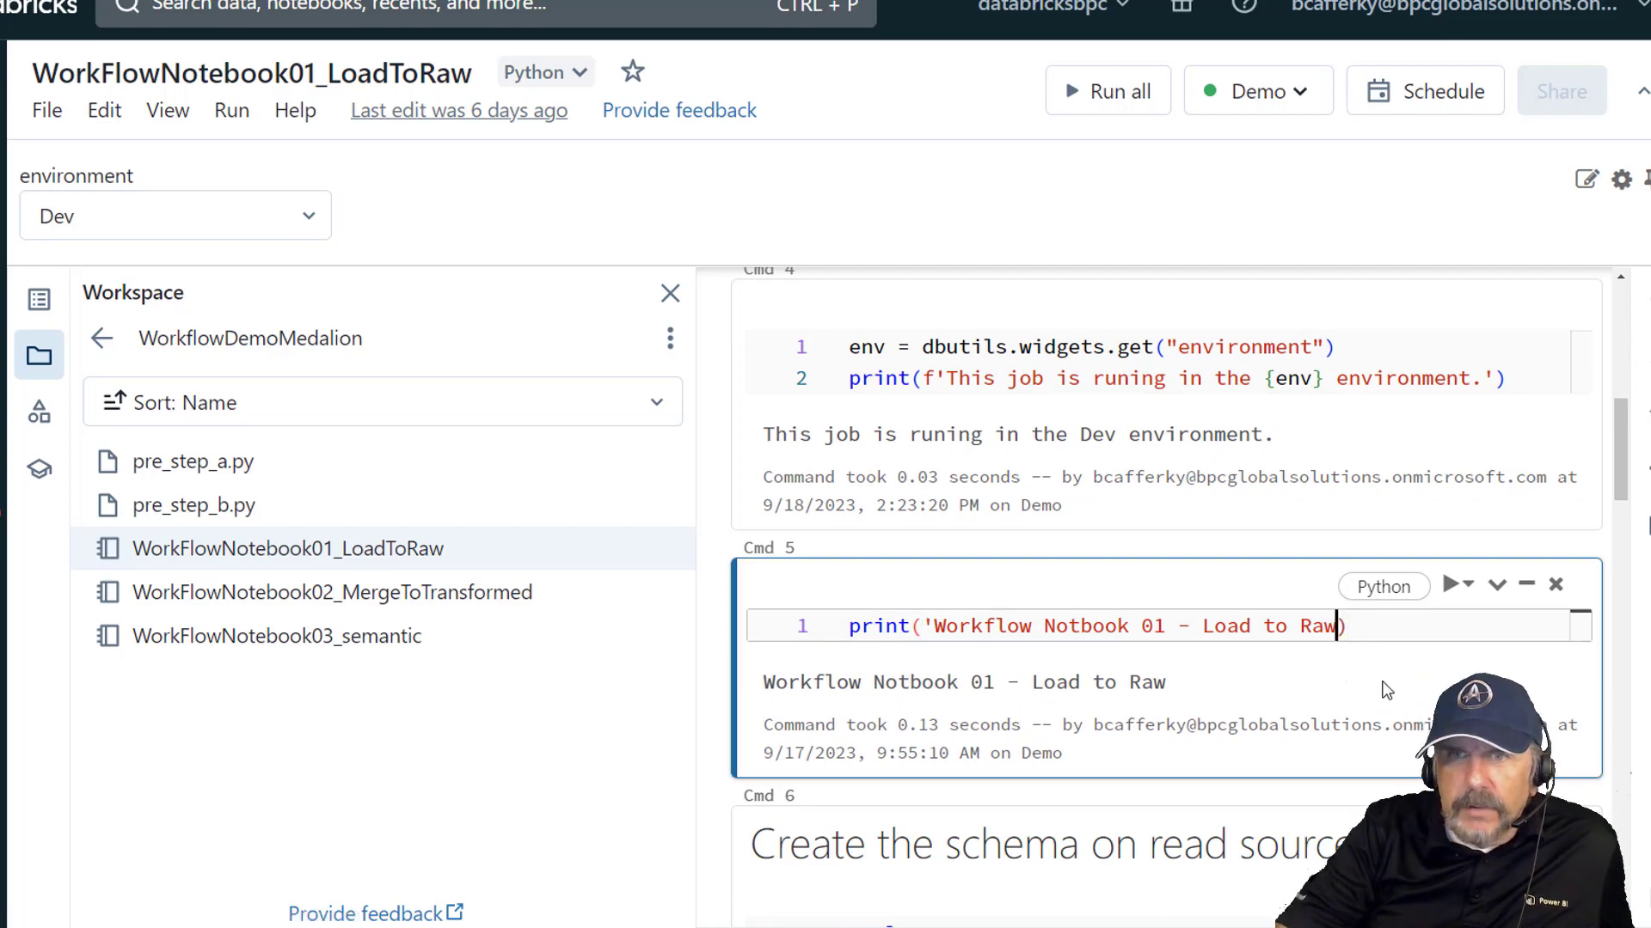
click(1388, 637)
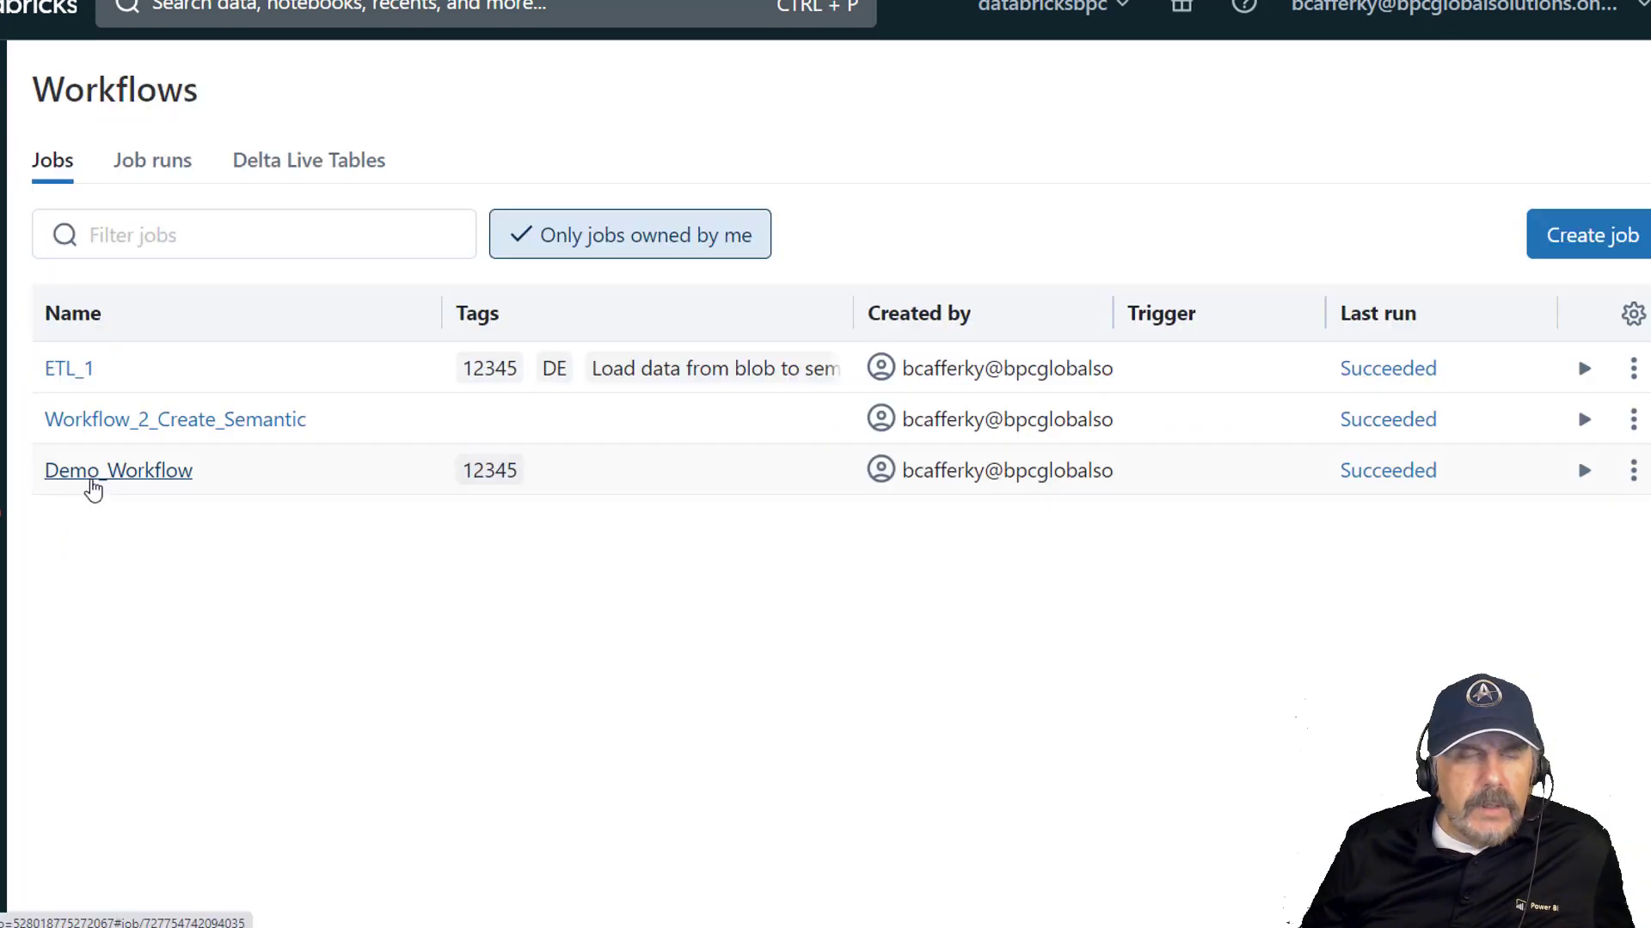
- Start a new run of the Demo_Workflow job and open the output of its Load_Raw task
click(93, 487)
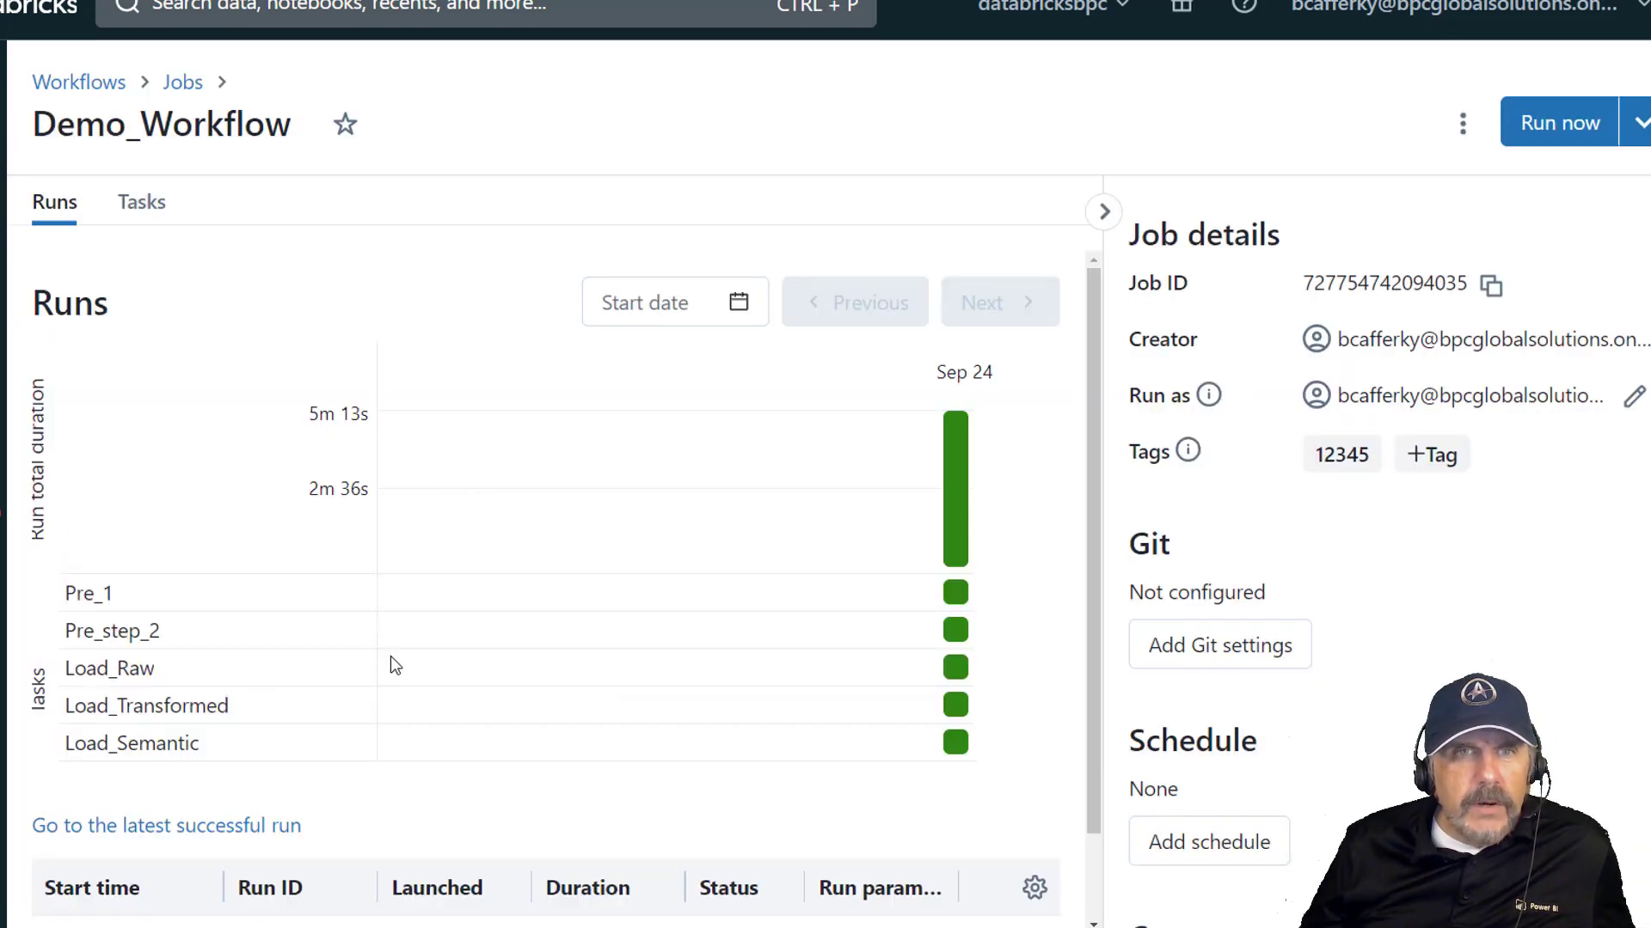
click(1551, 127)
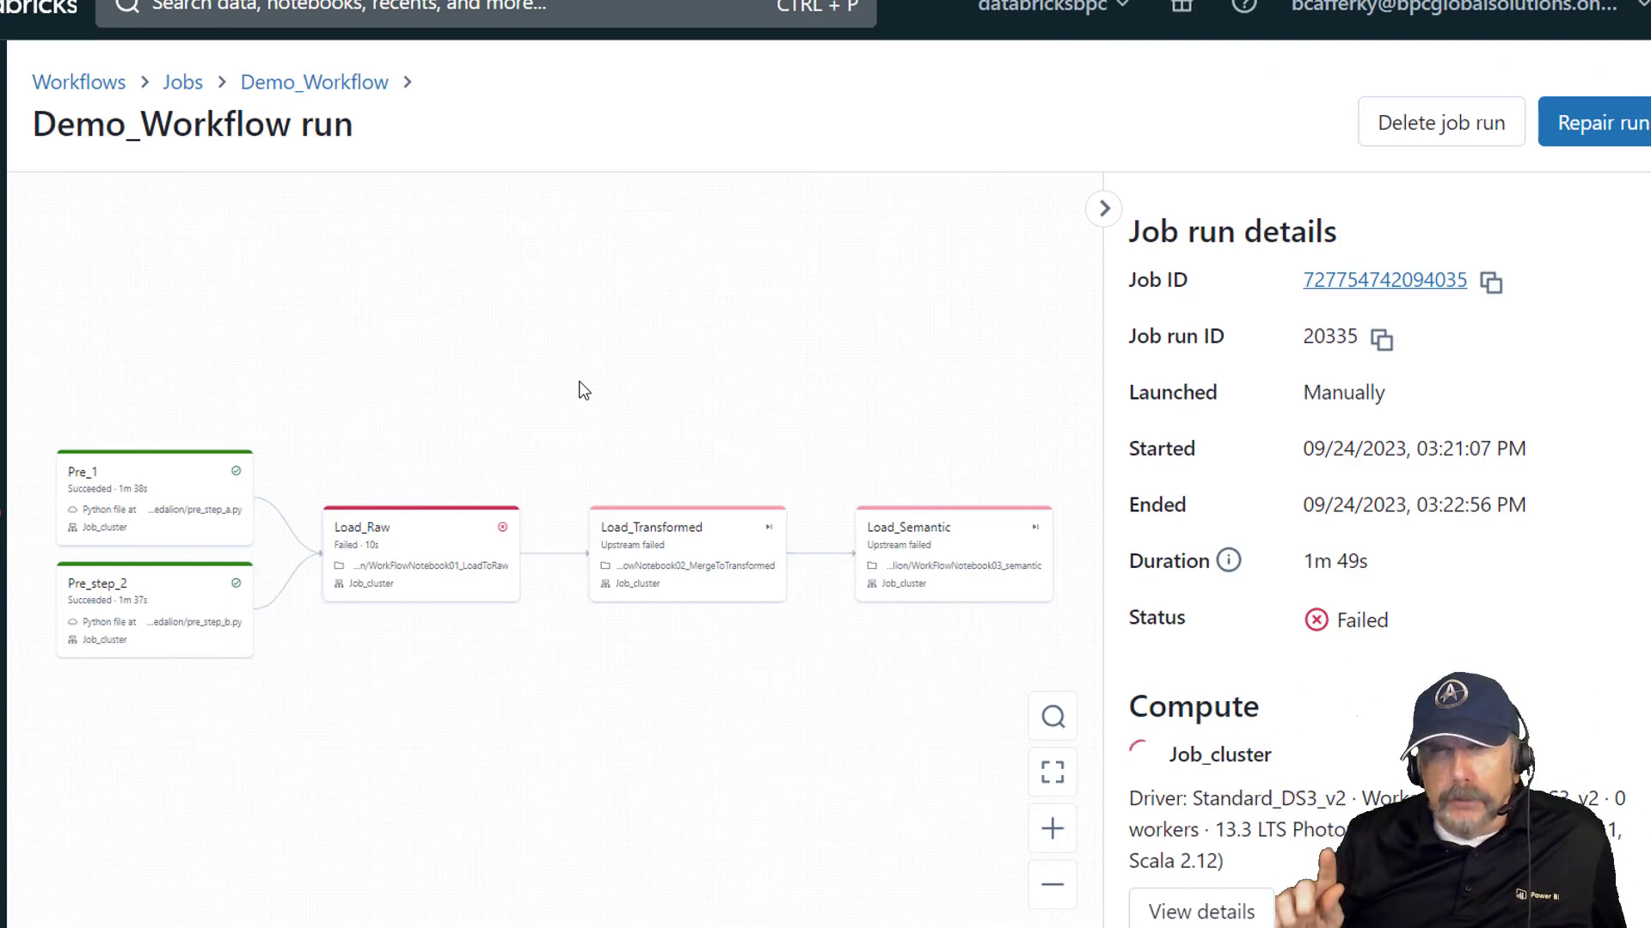
click(447, 564)
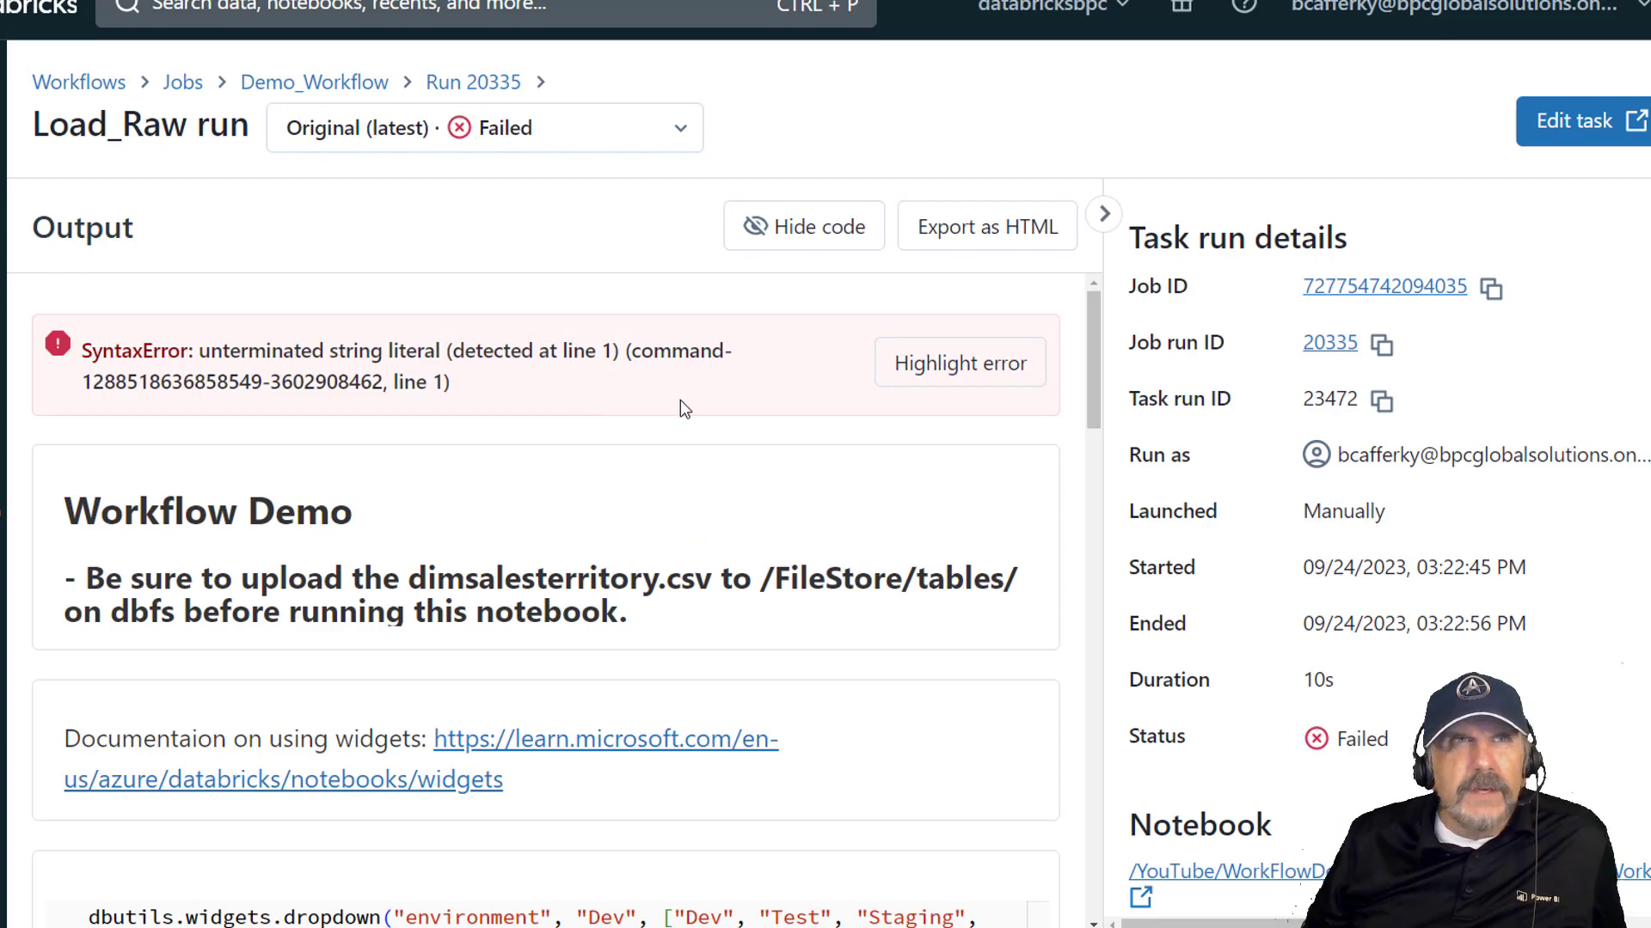
- Examine the syntax error in the Load_Raw output, highlight the failing print cell and check the CREATE TABLE cell below it
drag(388, 351, 625, 353)
click(820, 385)
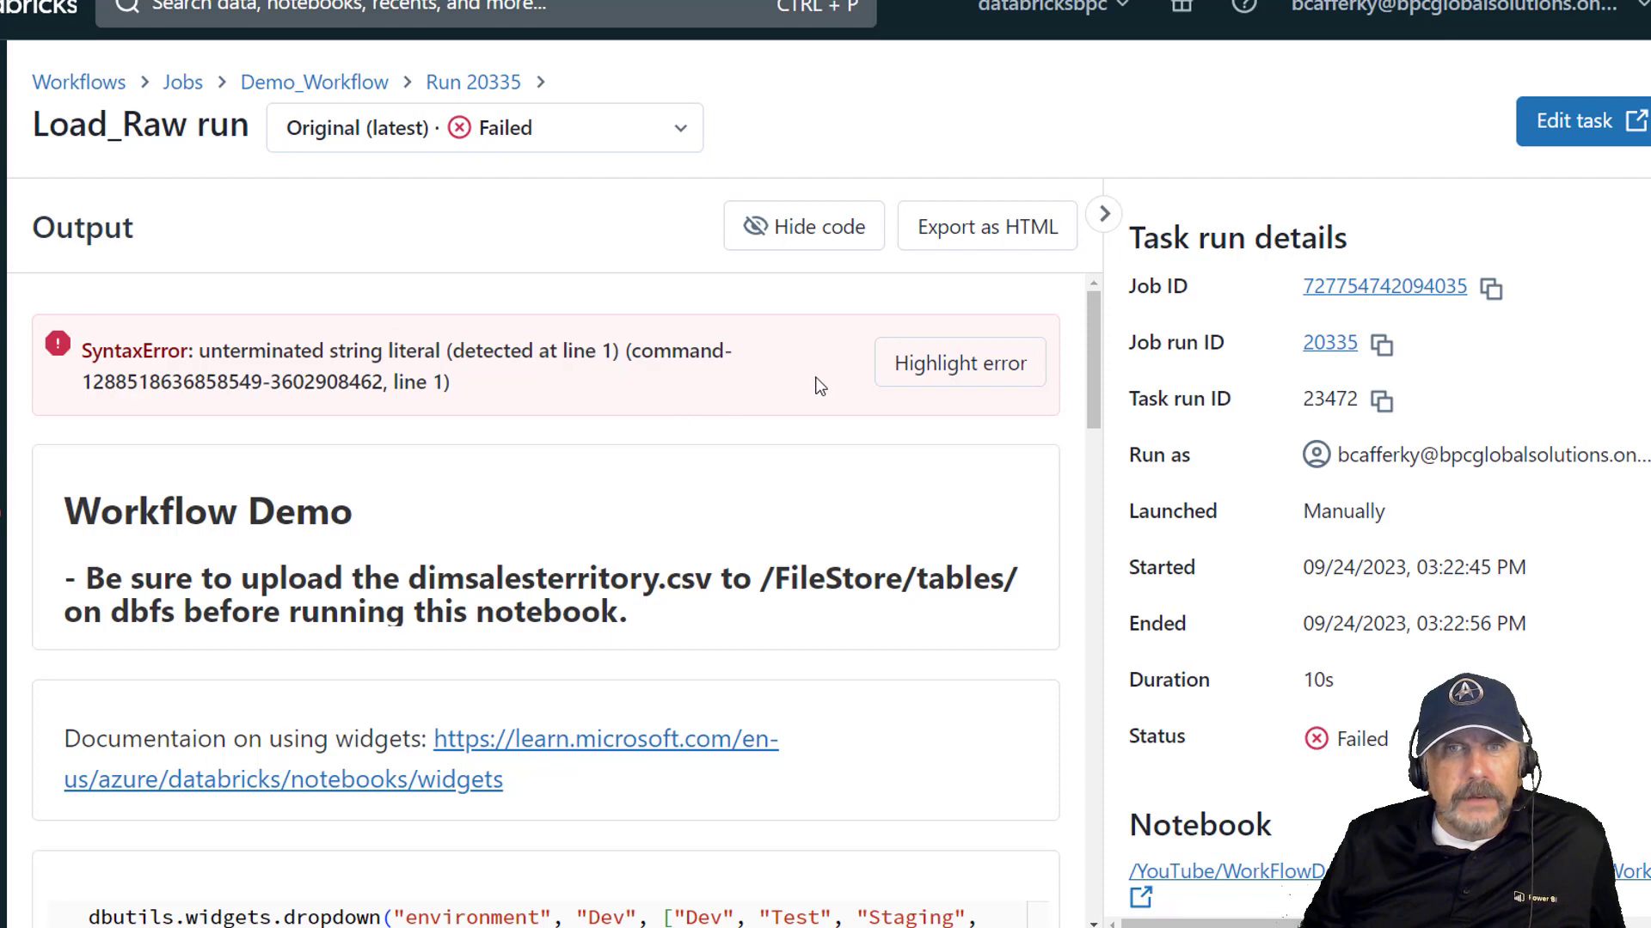
click(944, 372)
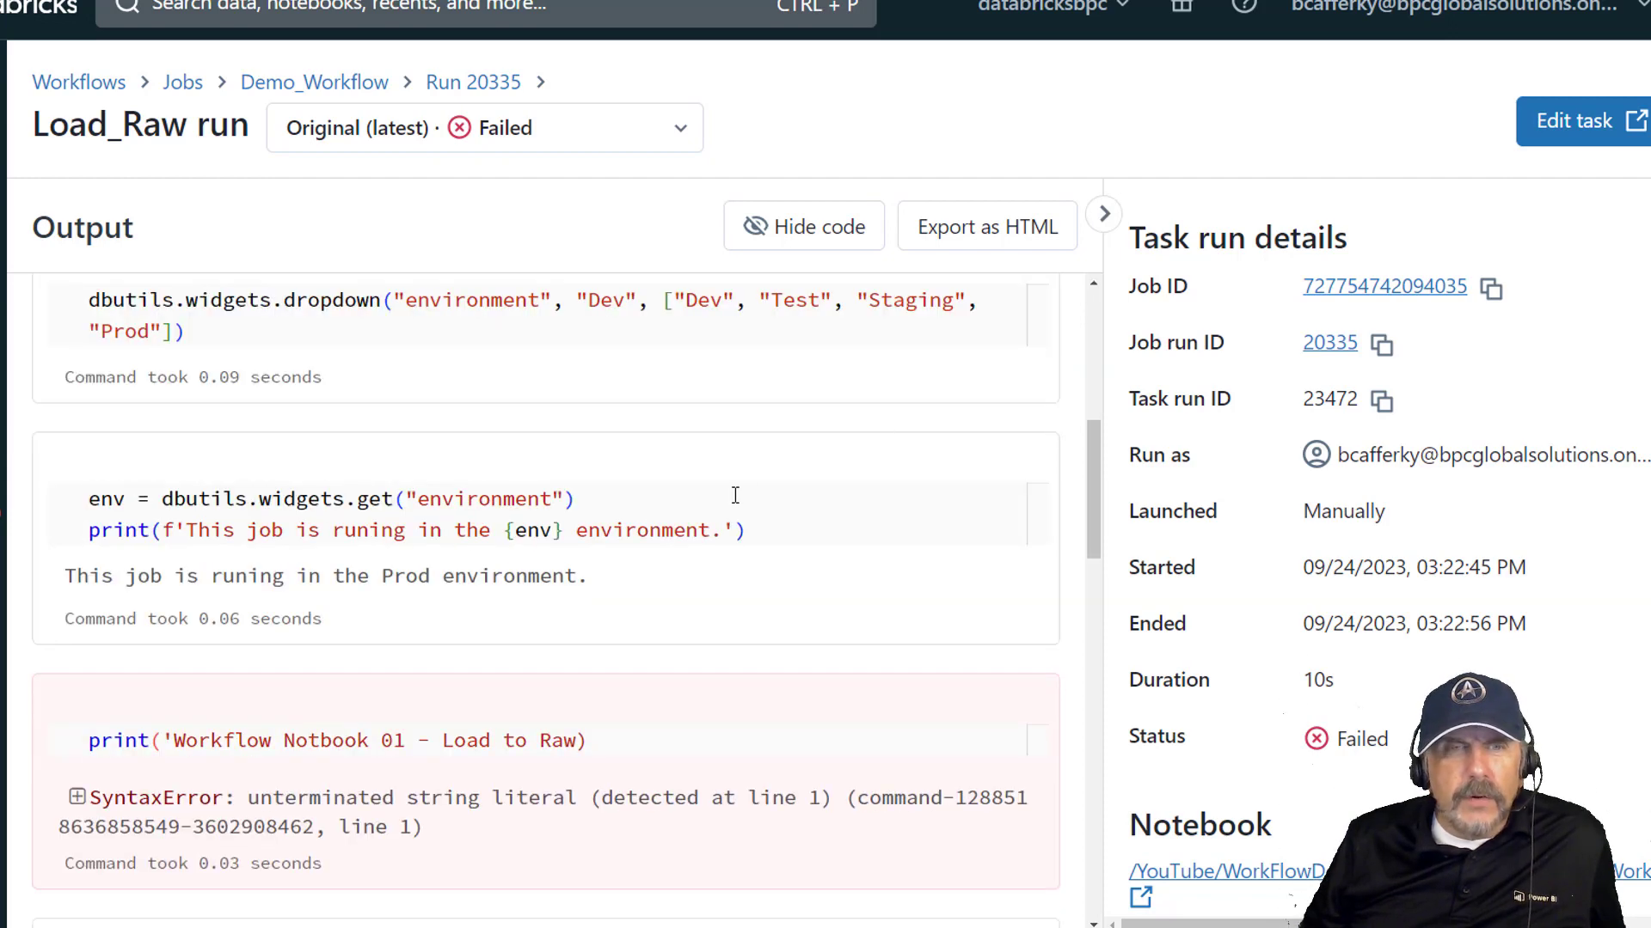
scroll(778, 597, down, 3)
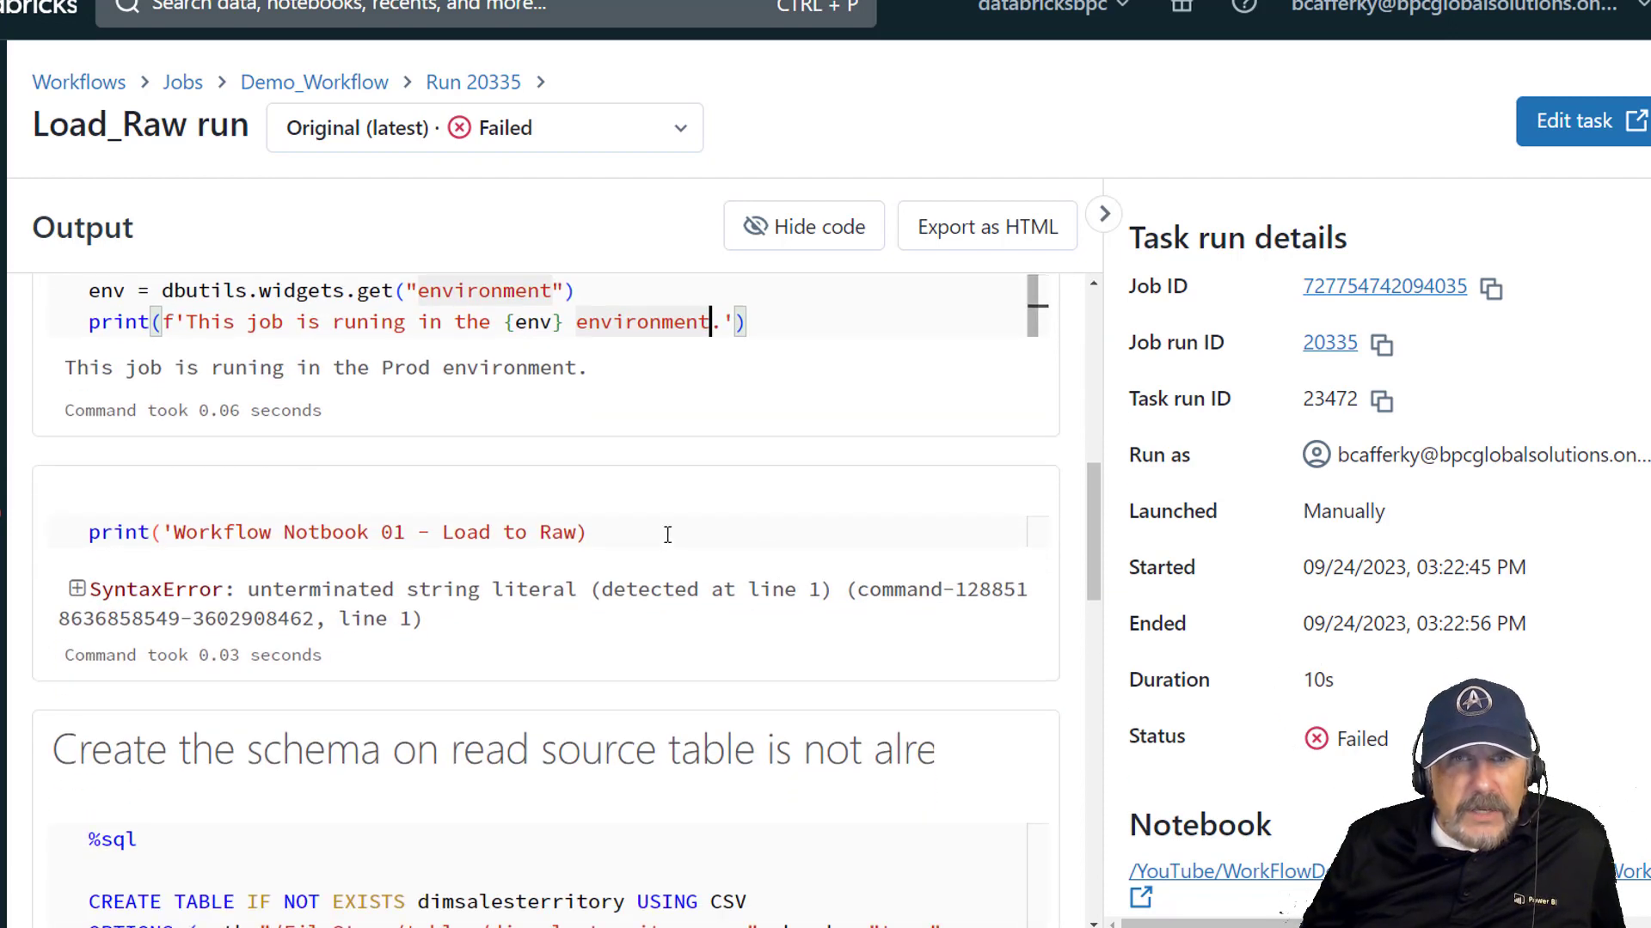
click(667, 535)
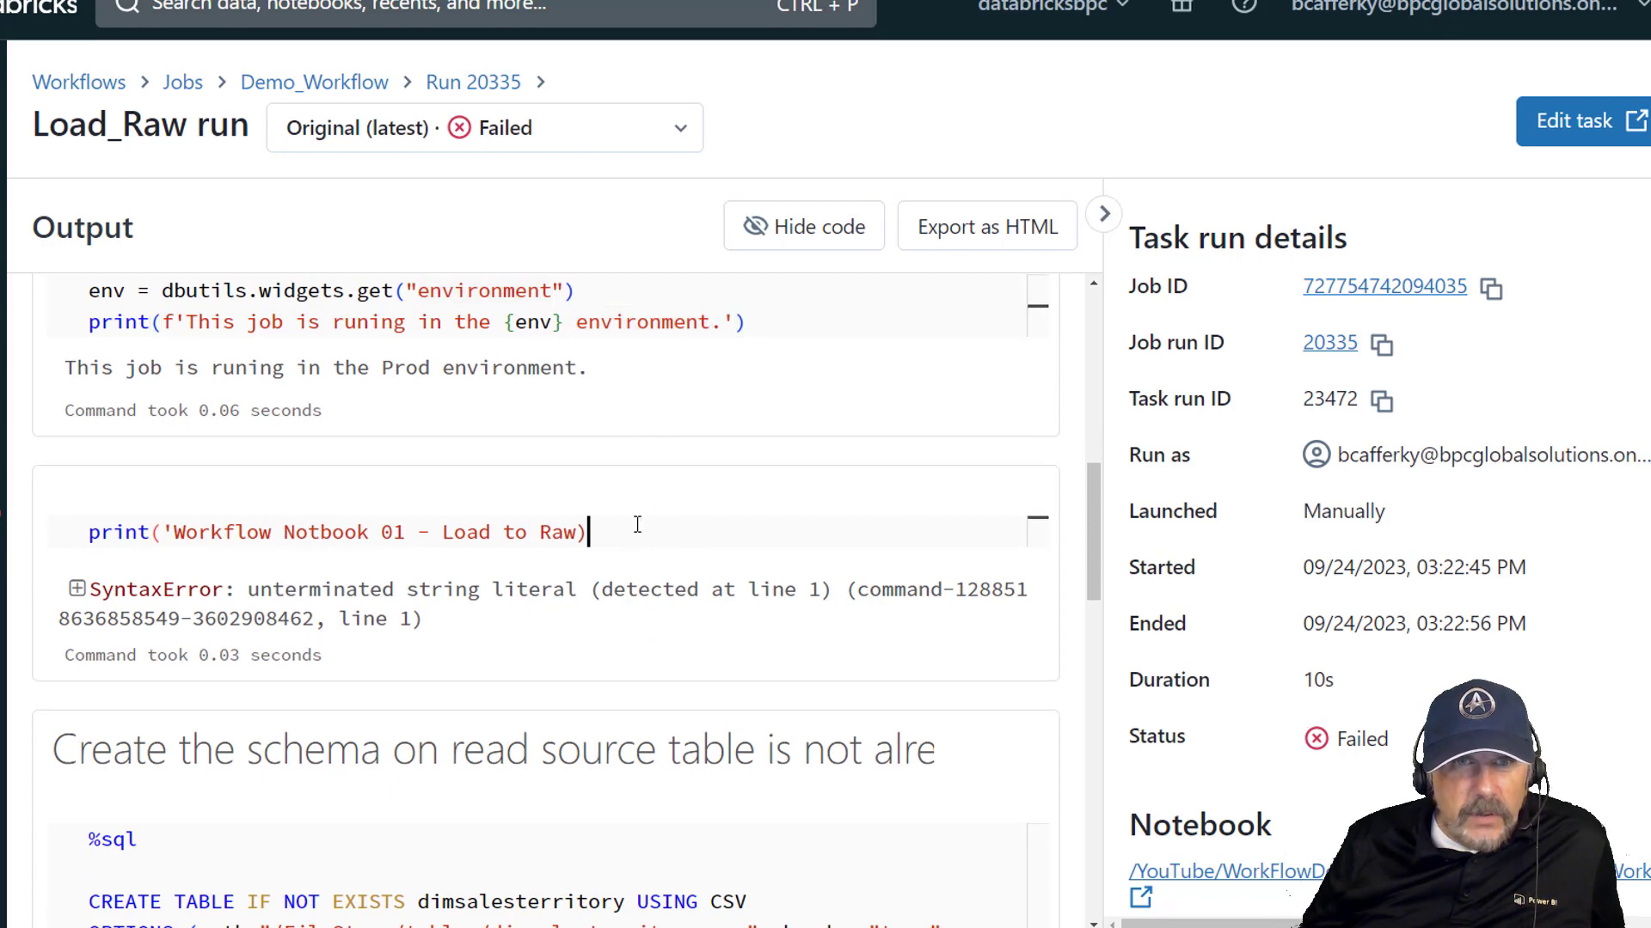
scroll(636, 559, down, 3)
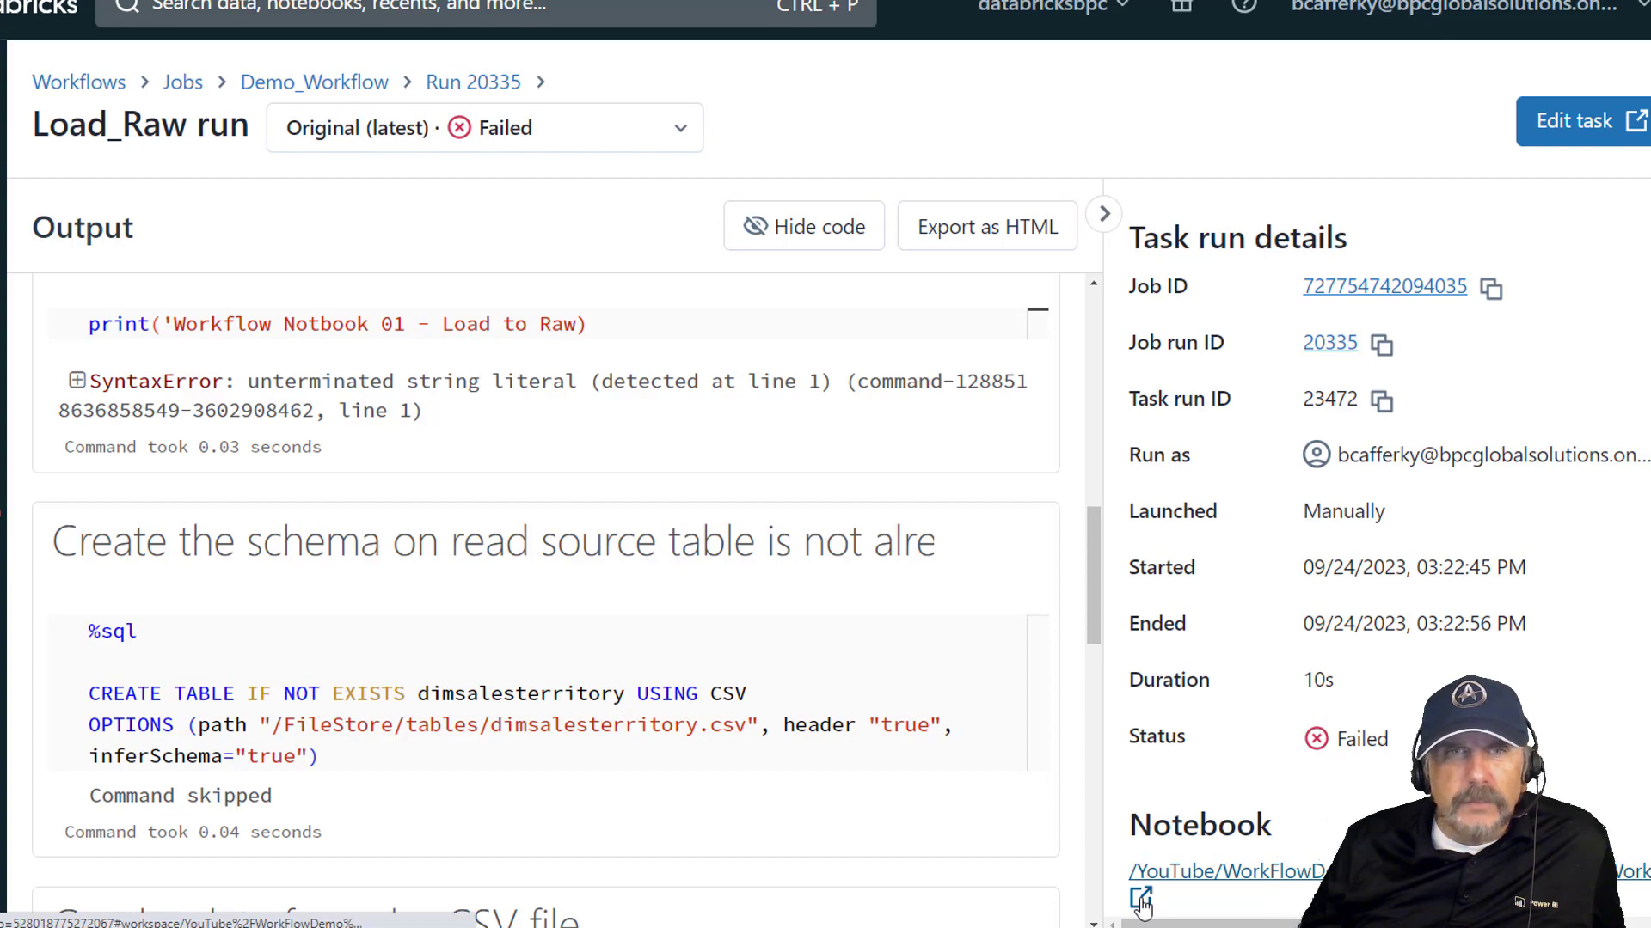
- Open the source notebook of the Load_Raw run and restore the missing closing quote in the Cmd 5 print statement
click(1141, 898)
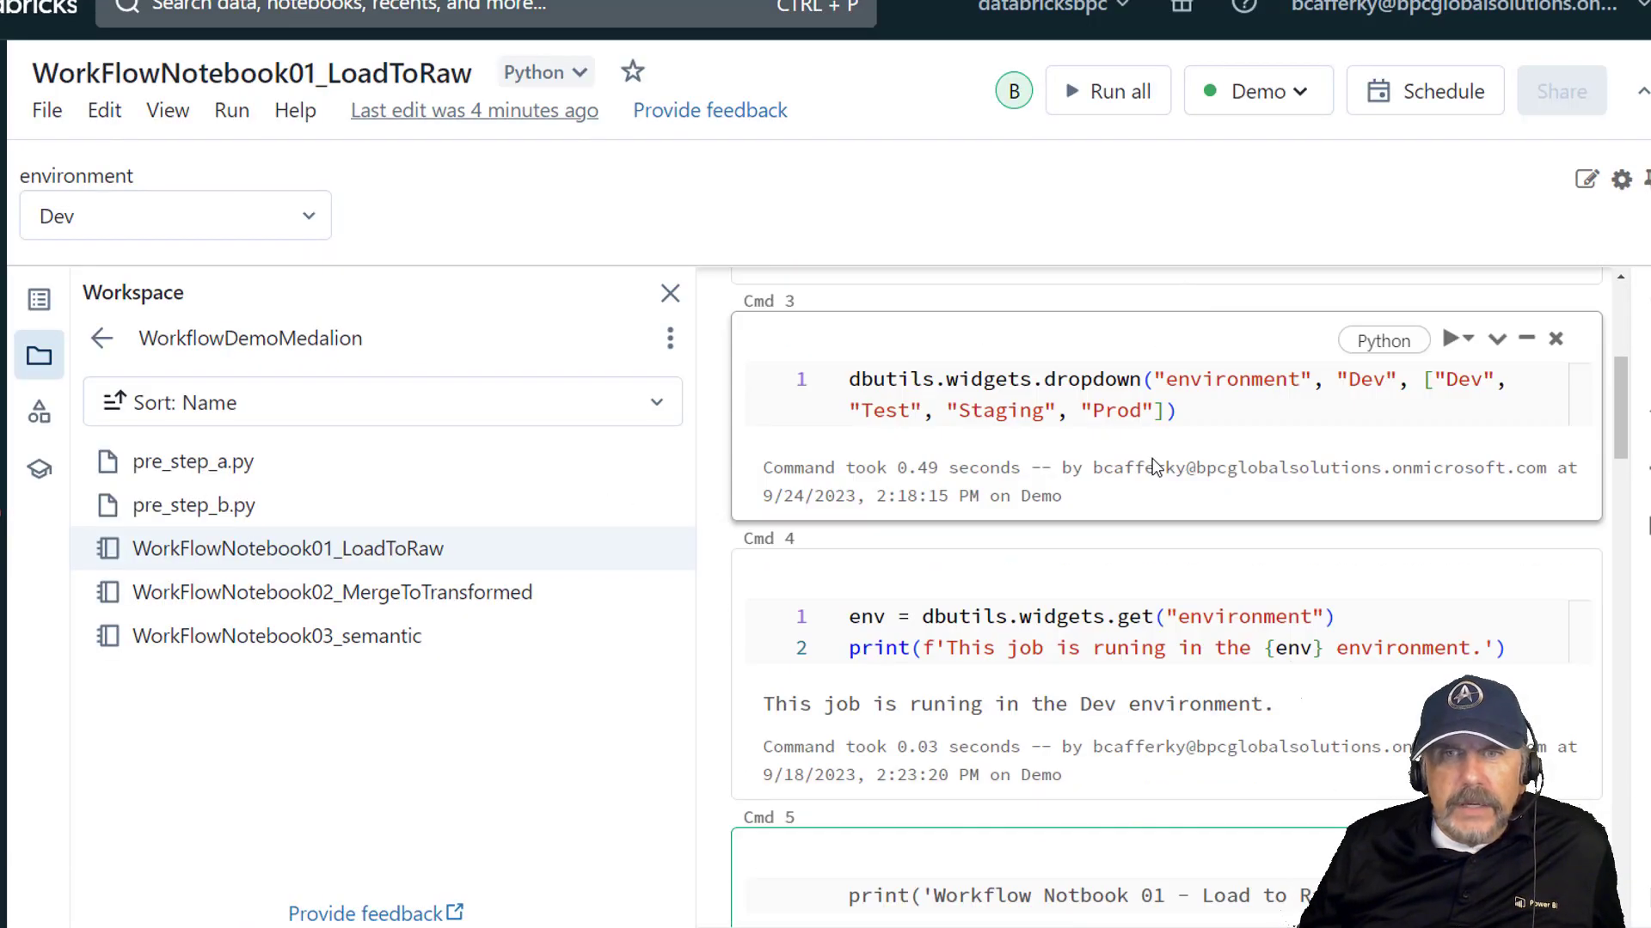
scroll(1152, 460, down, 2)
click(1333, 416)
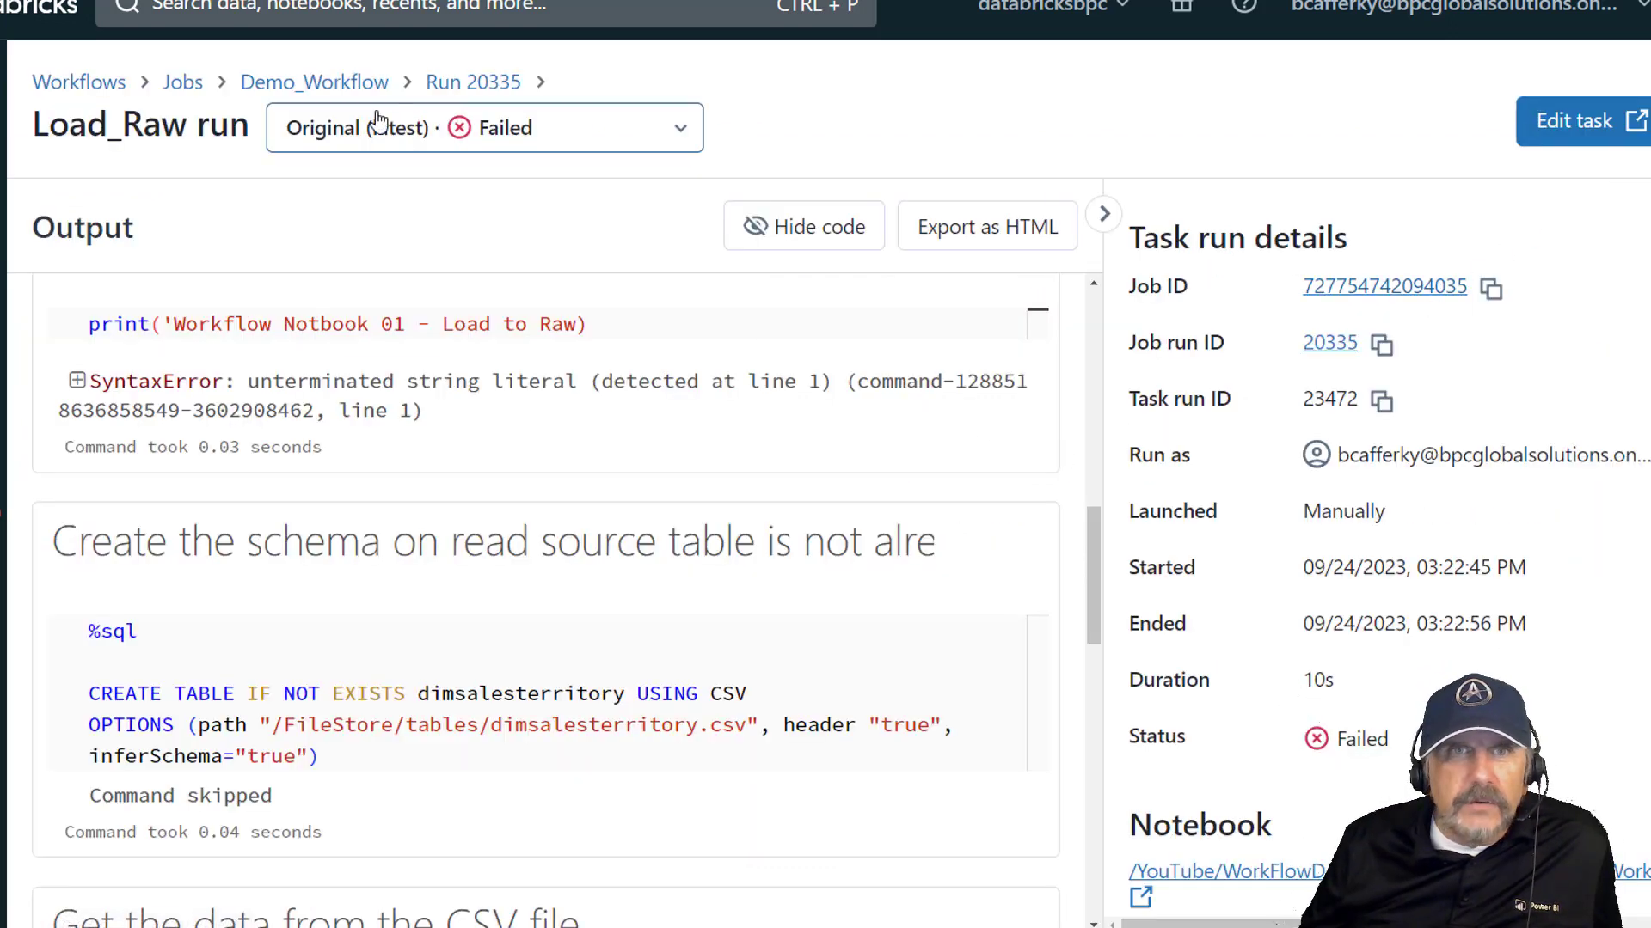
- Return to the failed Demo_Workflow run and repair it, rerunning Load_Raw, Load_Transformed and Load_Semantic with the default task parameters
click(472, 83)
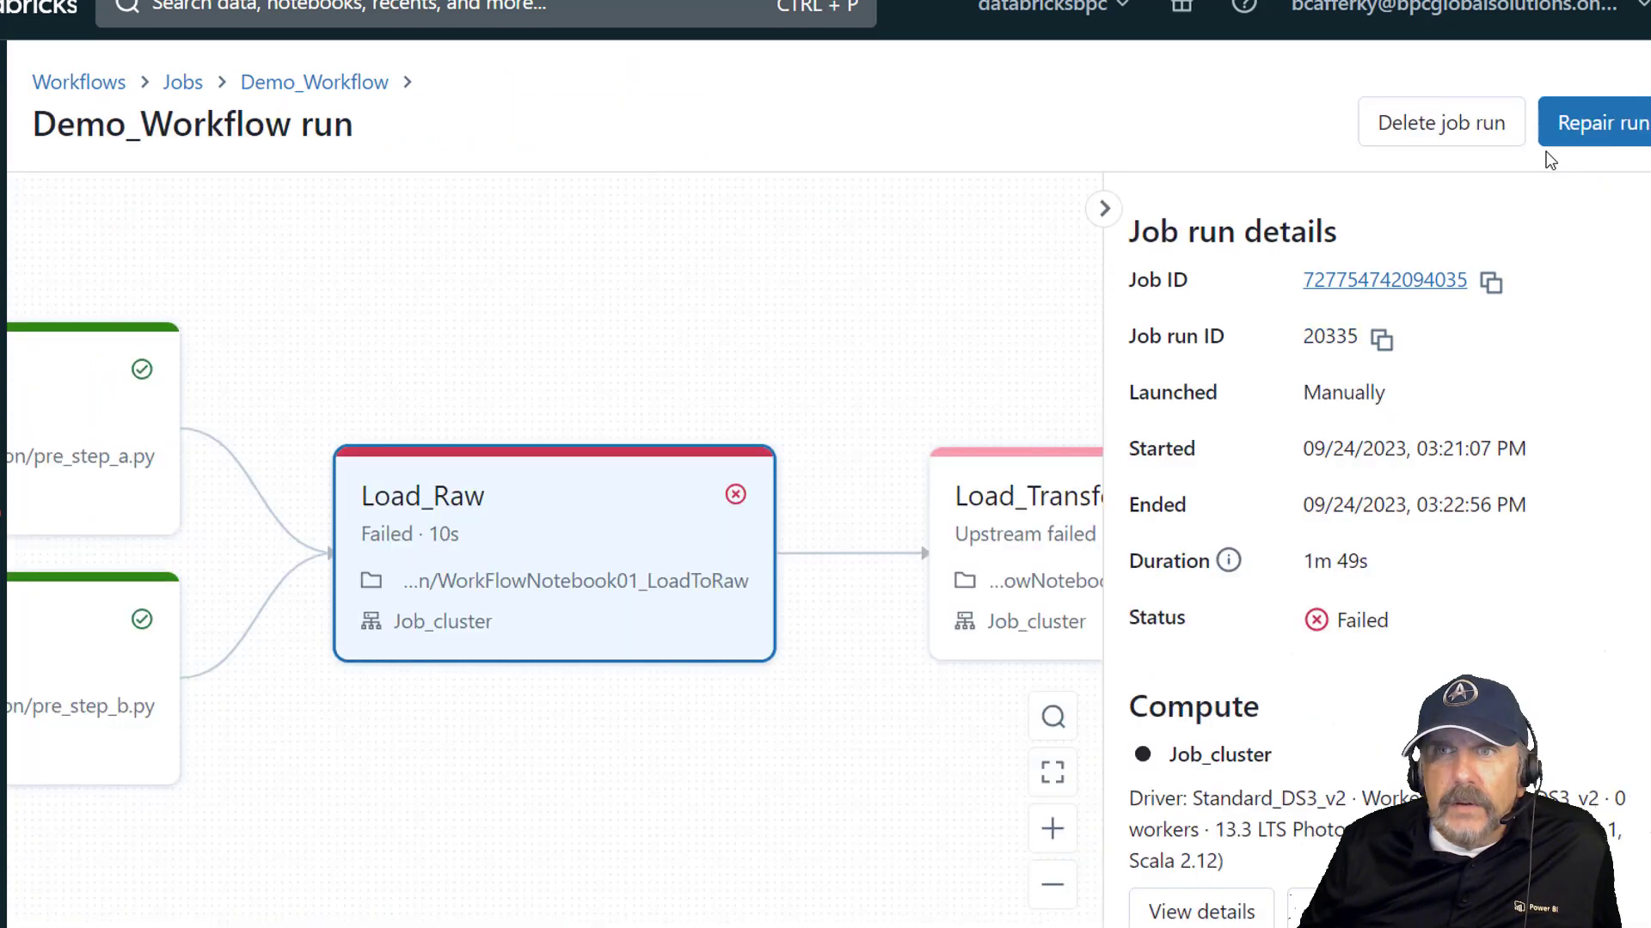
click(1625, 129)
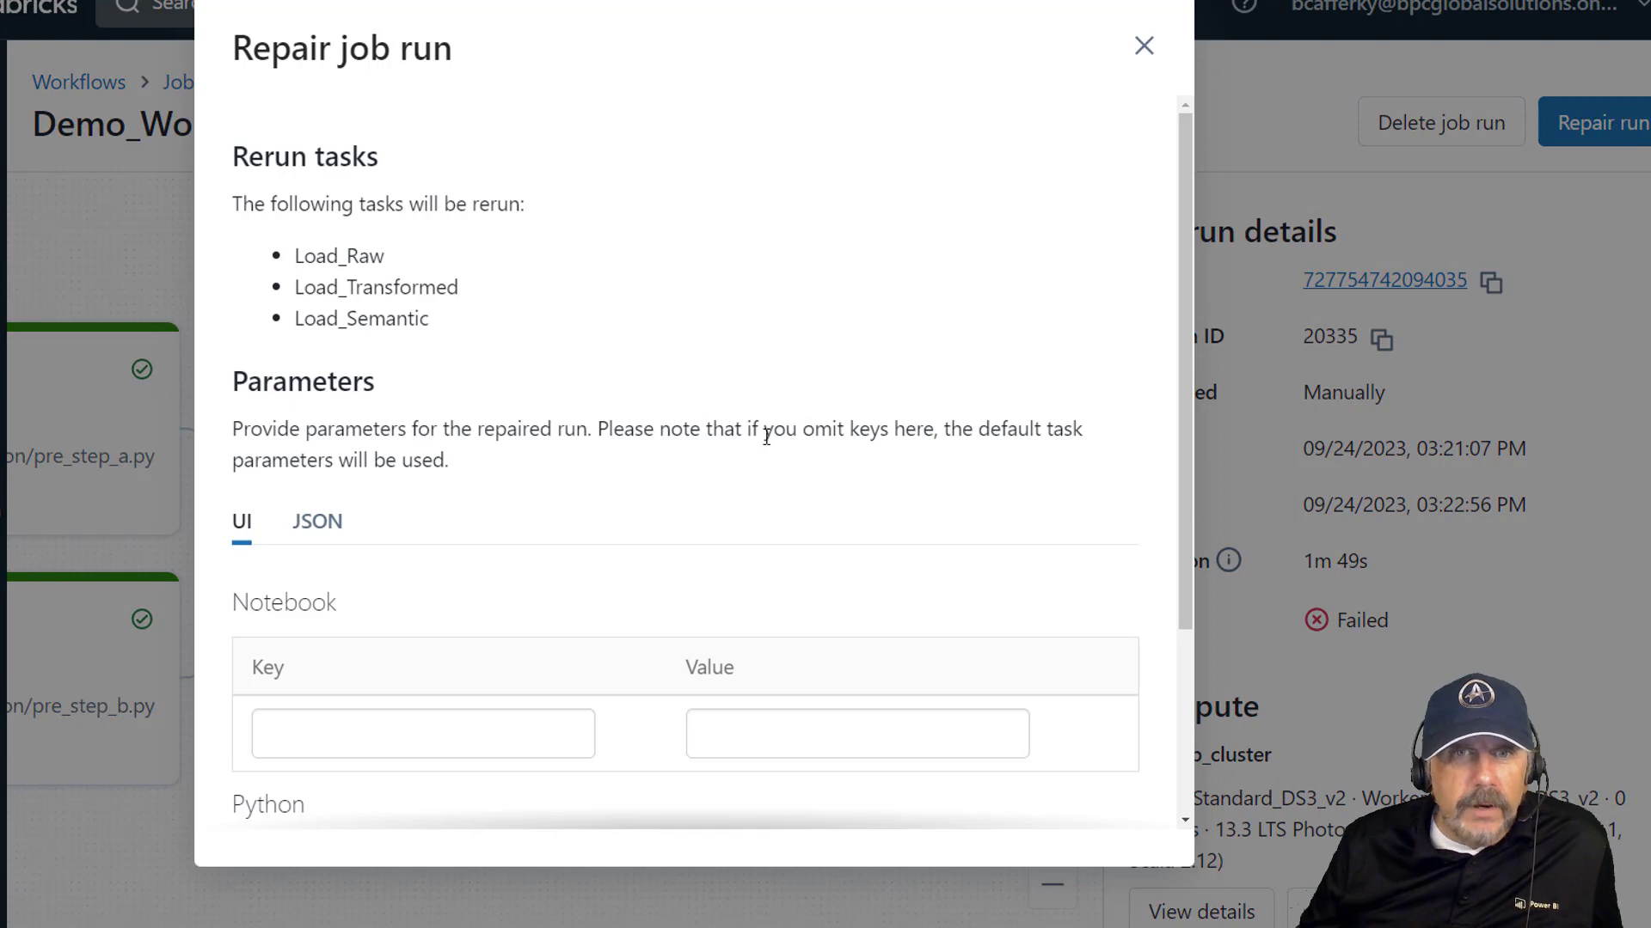
scroll(988, 602, down, 3)
click(1089, 821)
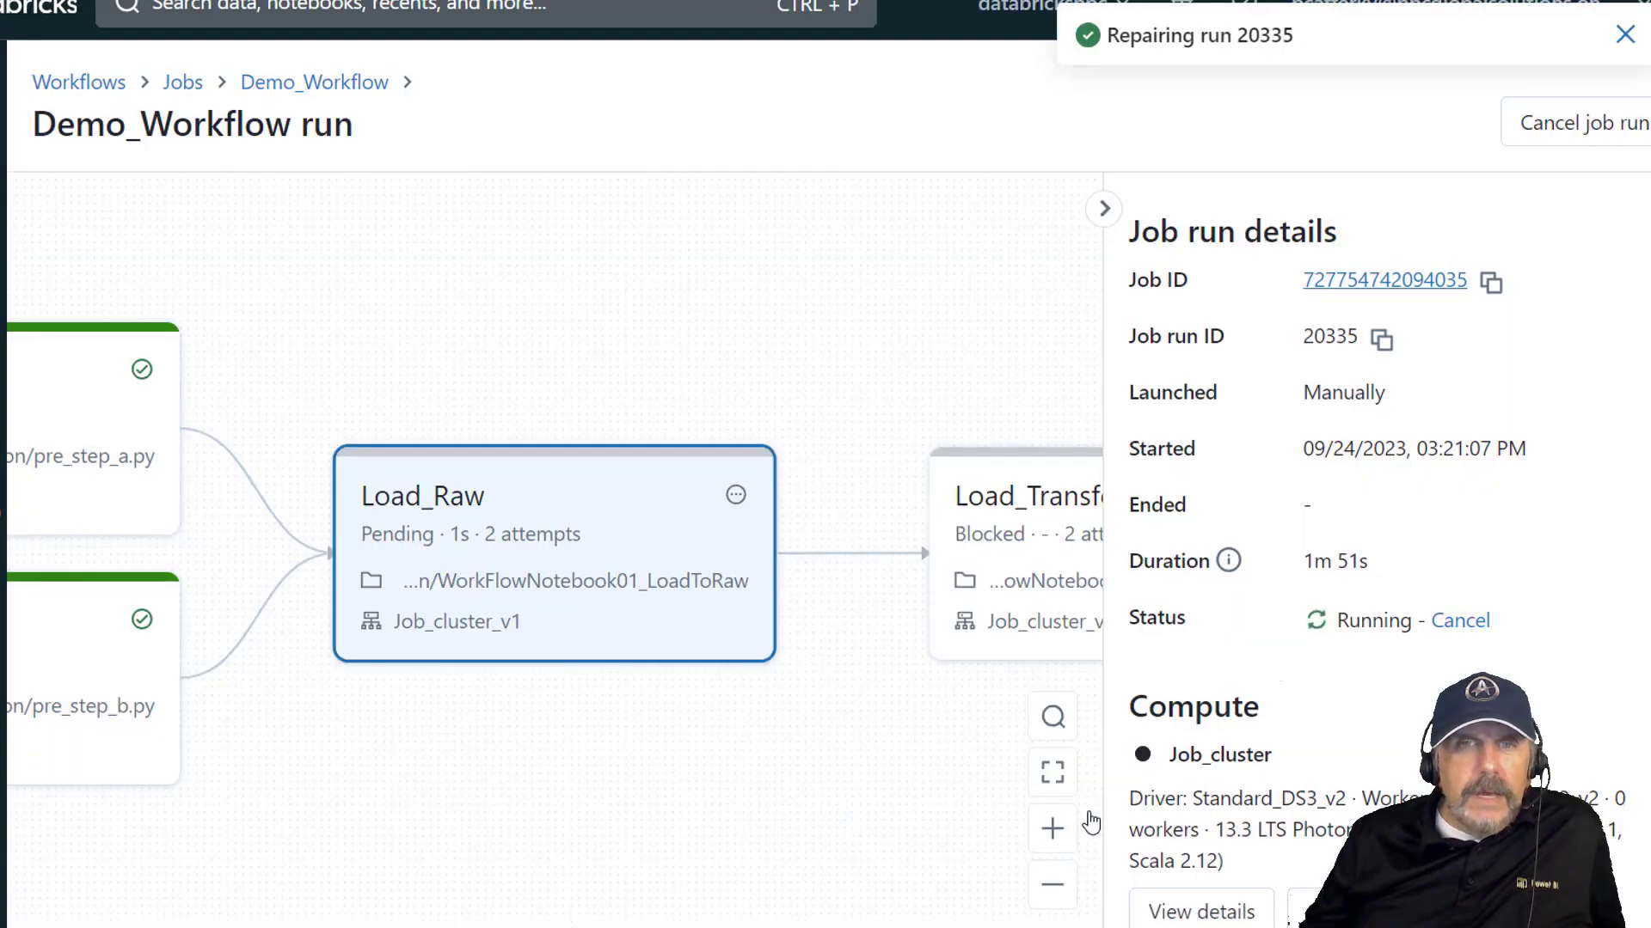